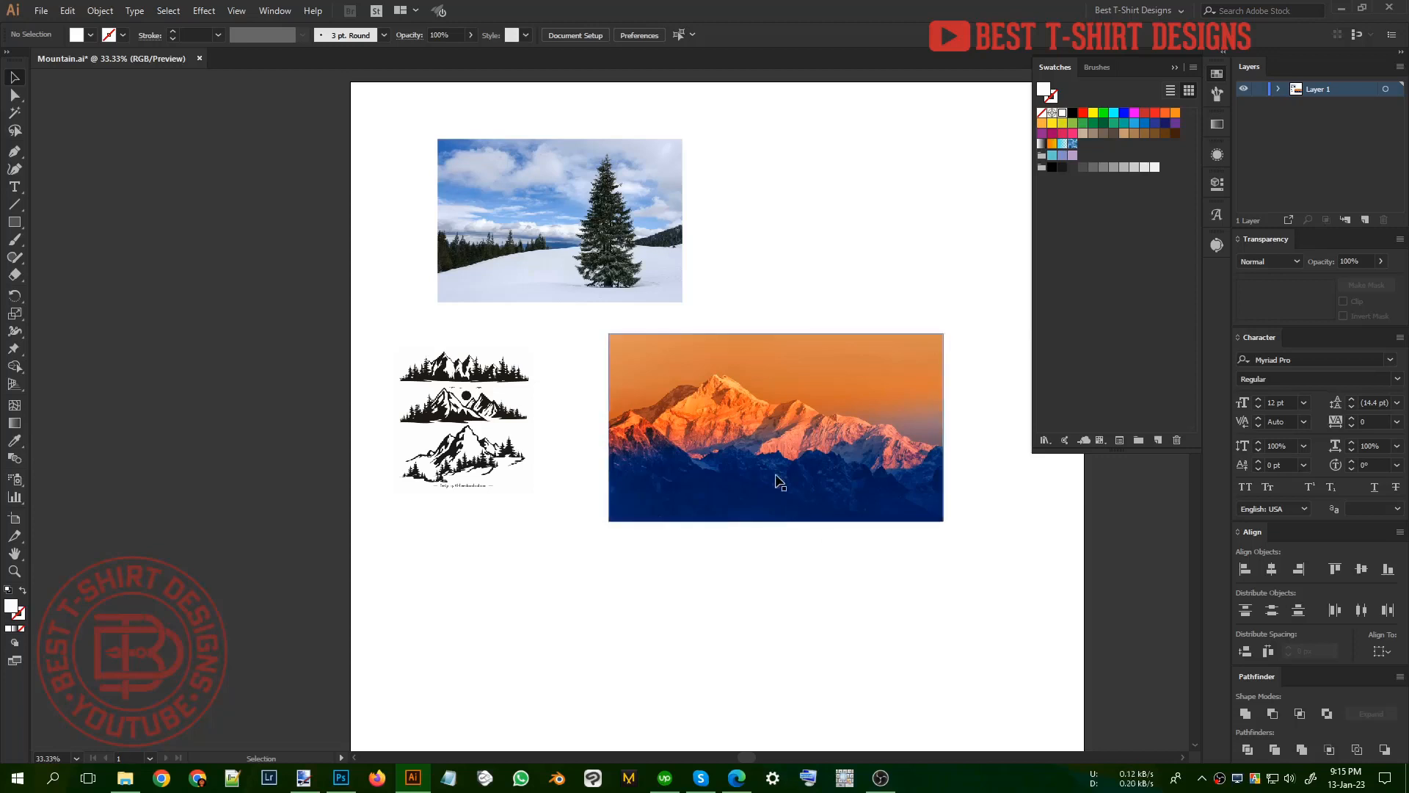
left_click_drag(902, 587, 798, 444)
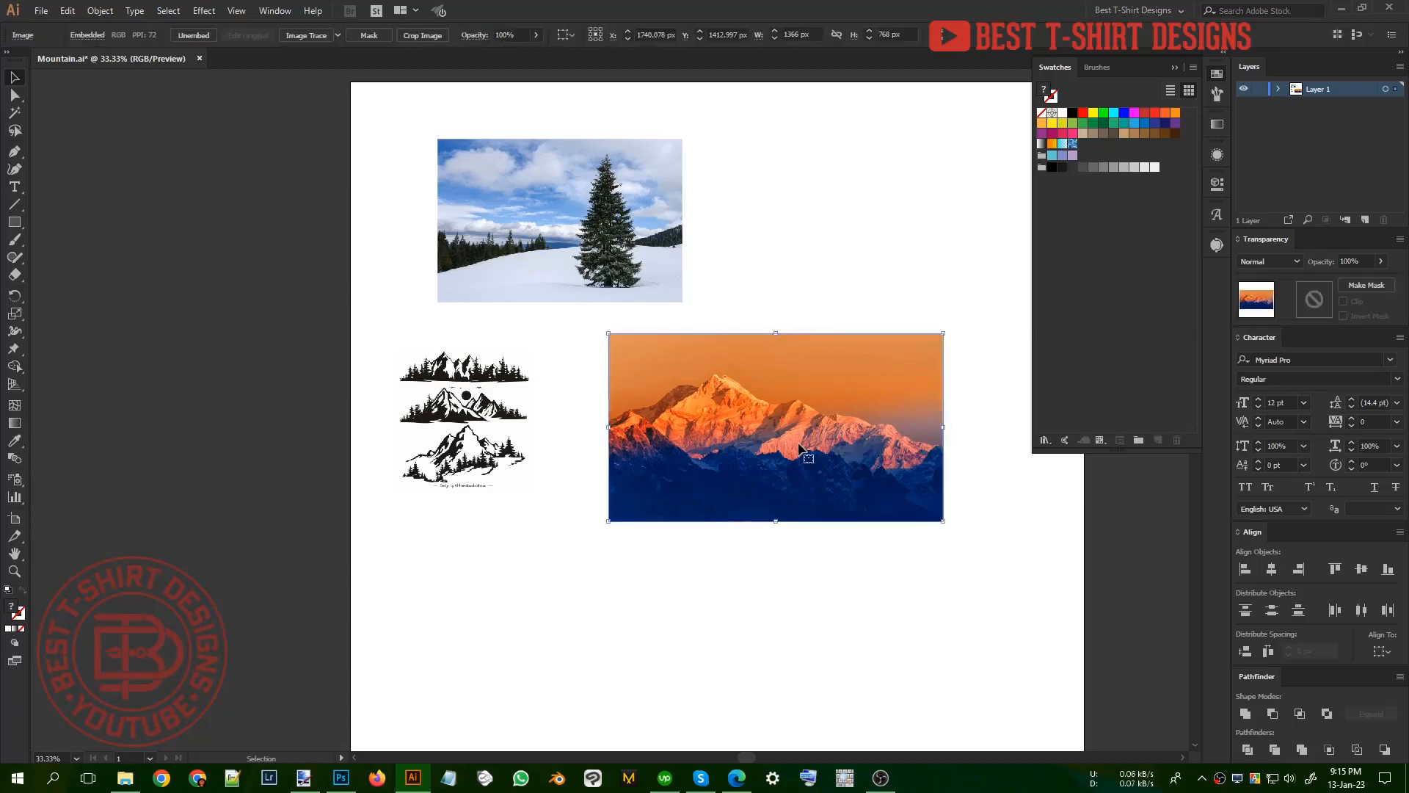
left_click(799, 564)
left_click_drag(825, 576, 703, 397)
left_click(841, 571)
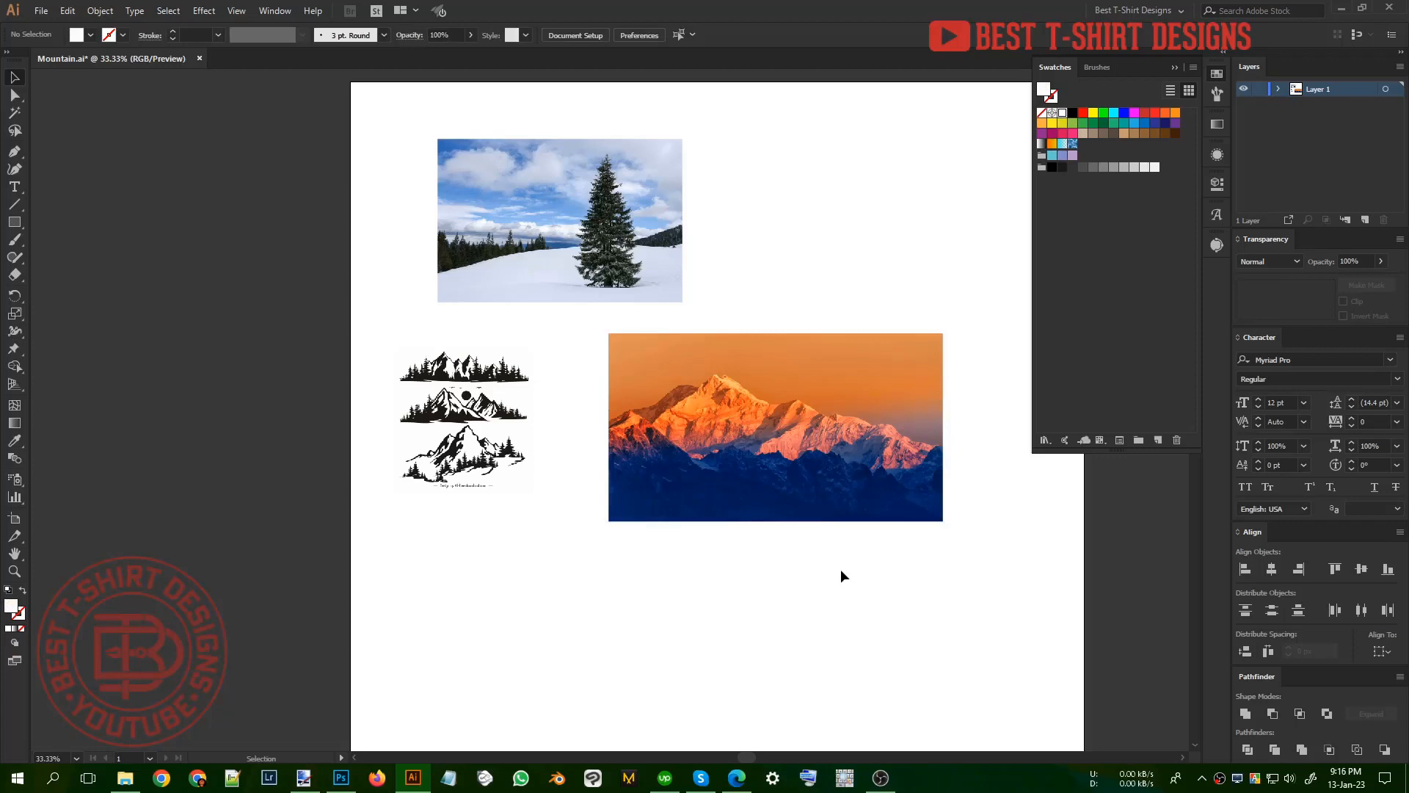
left_click_drag(841, 573, 790, 416)
left_click_drag(768, 290, 975, 615)
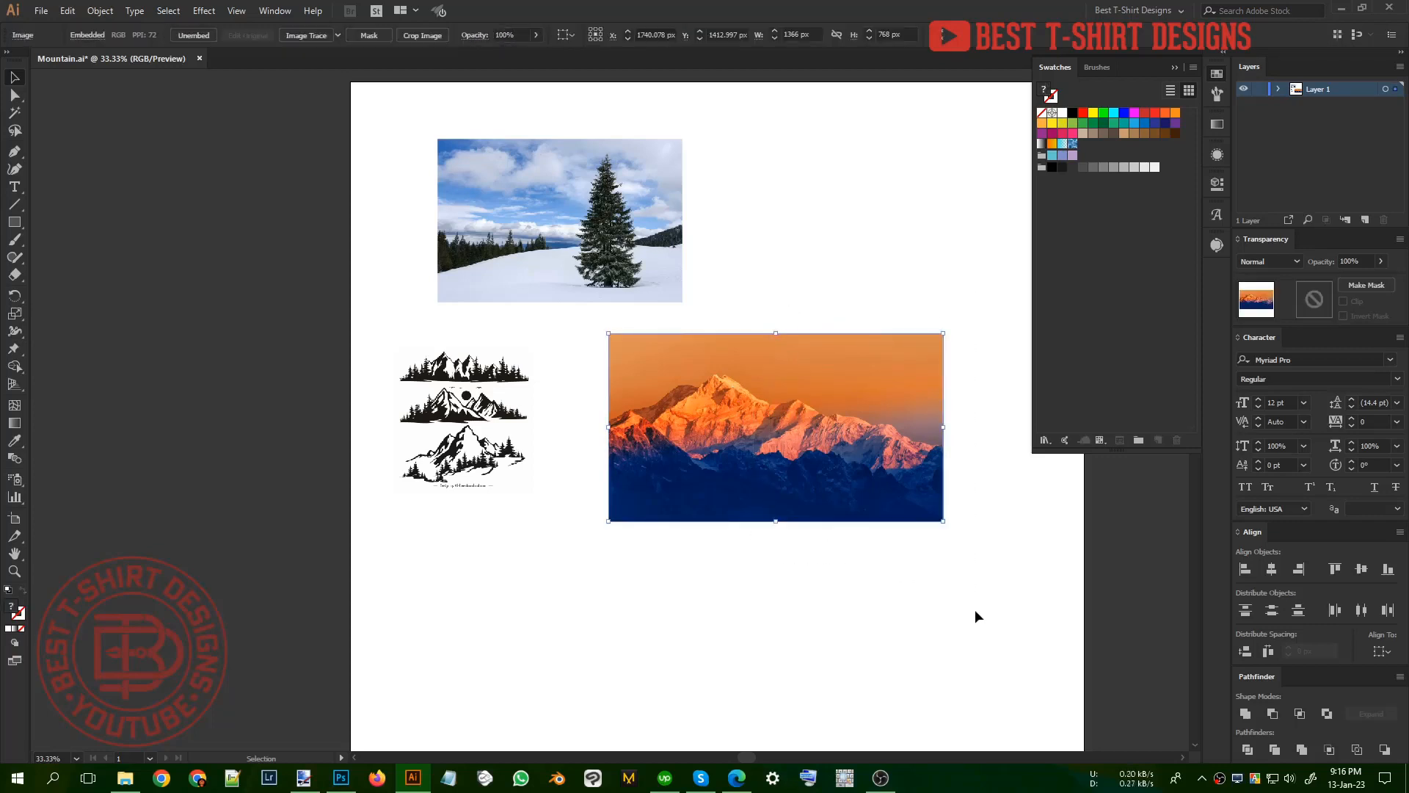
left_click(975, 613)
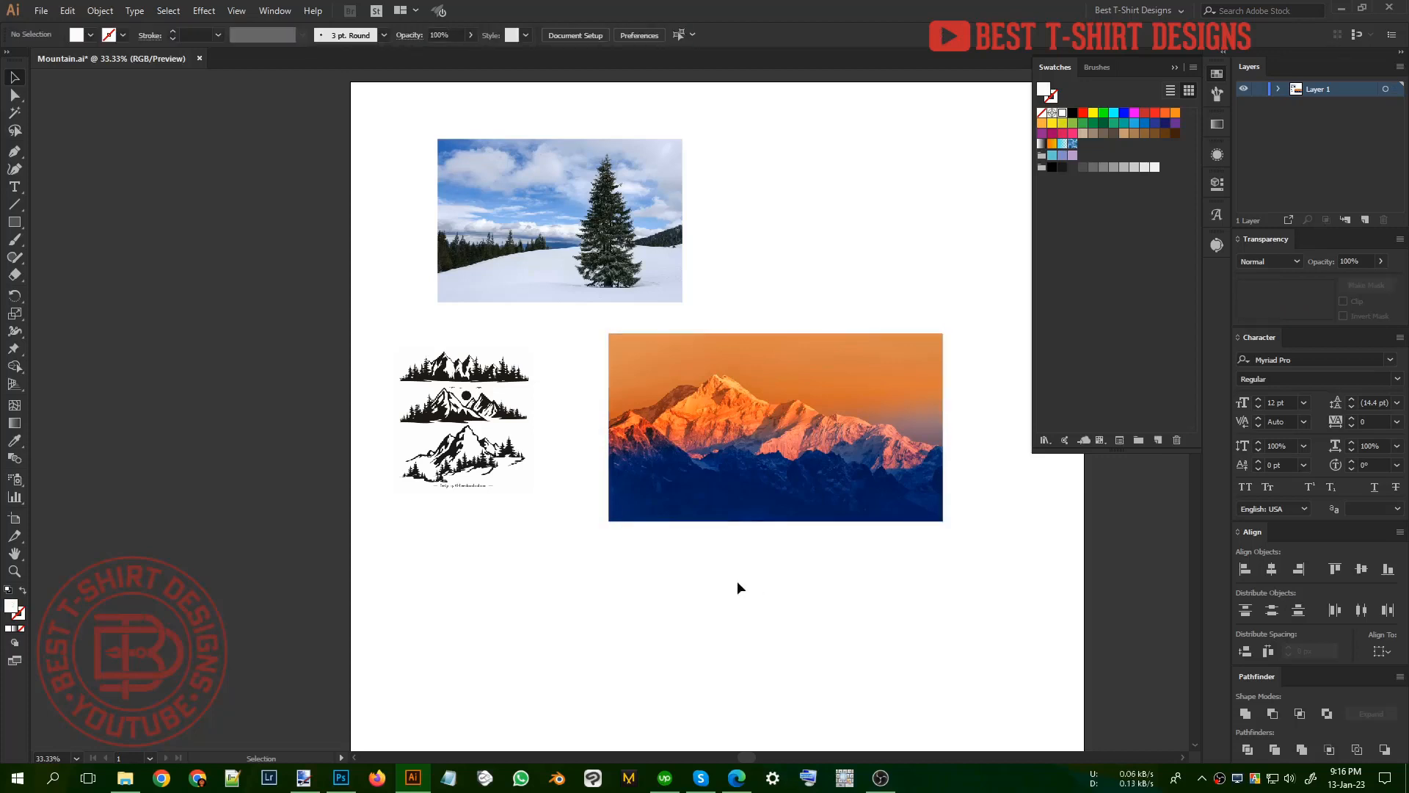
Step: Move the orange mountain photo beside the snowy tree photo and scale it down to match that photo's height
left_click_drag(833, 442, 857, 301)
left_click(888, 385)
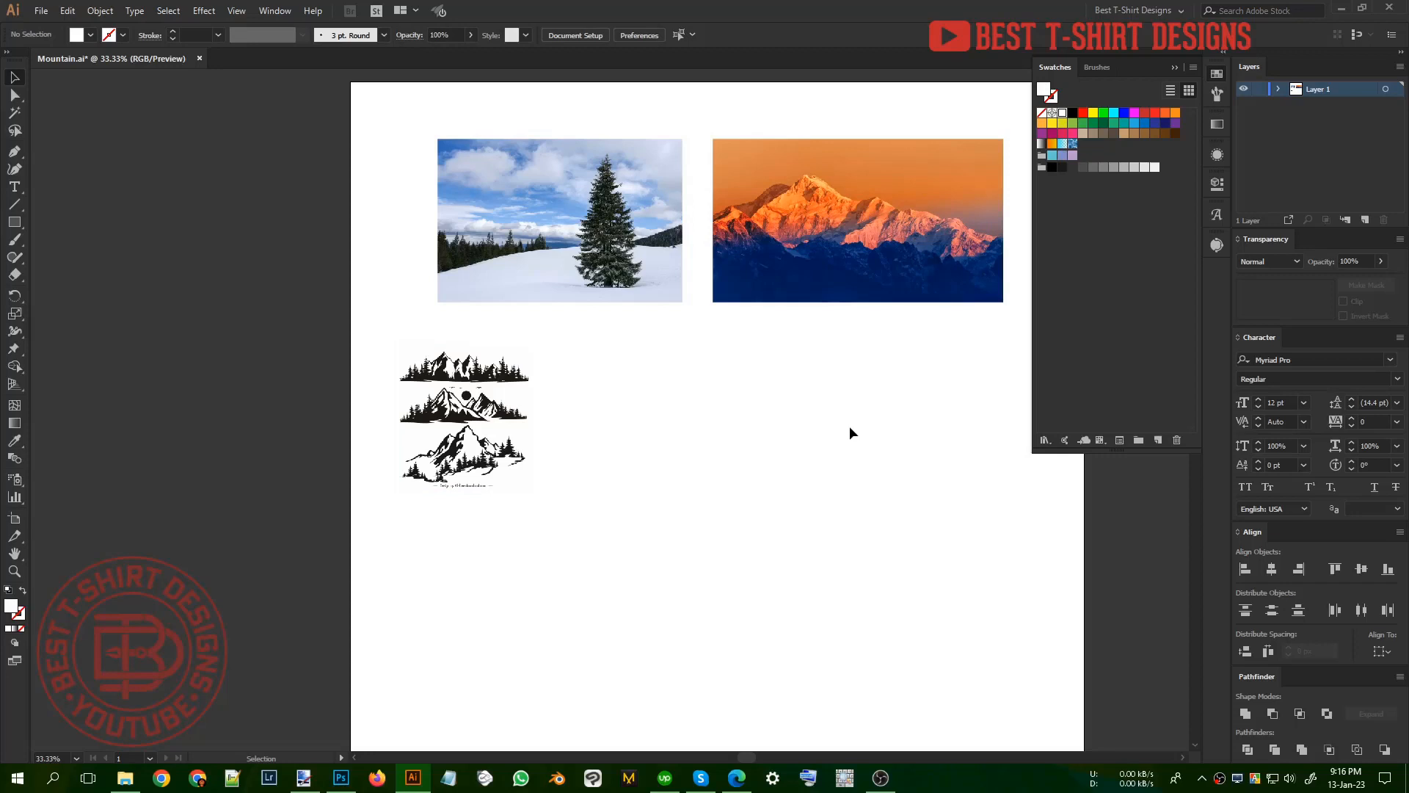
Step: Examine the image of black mountain silhouettes up close
left_click(405, 459)
scroll(437, 448, "up", 3)
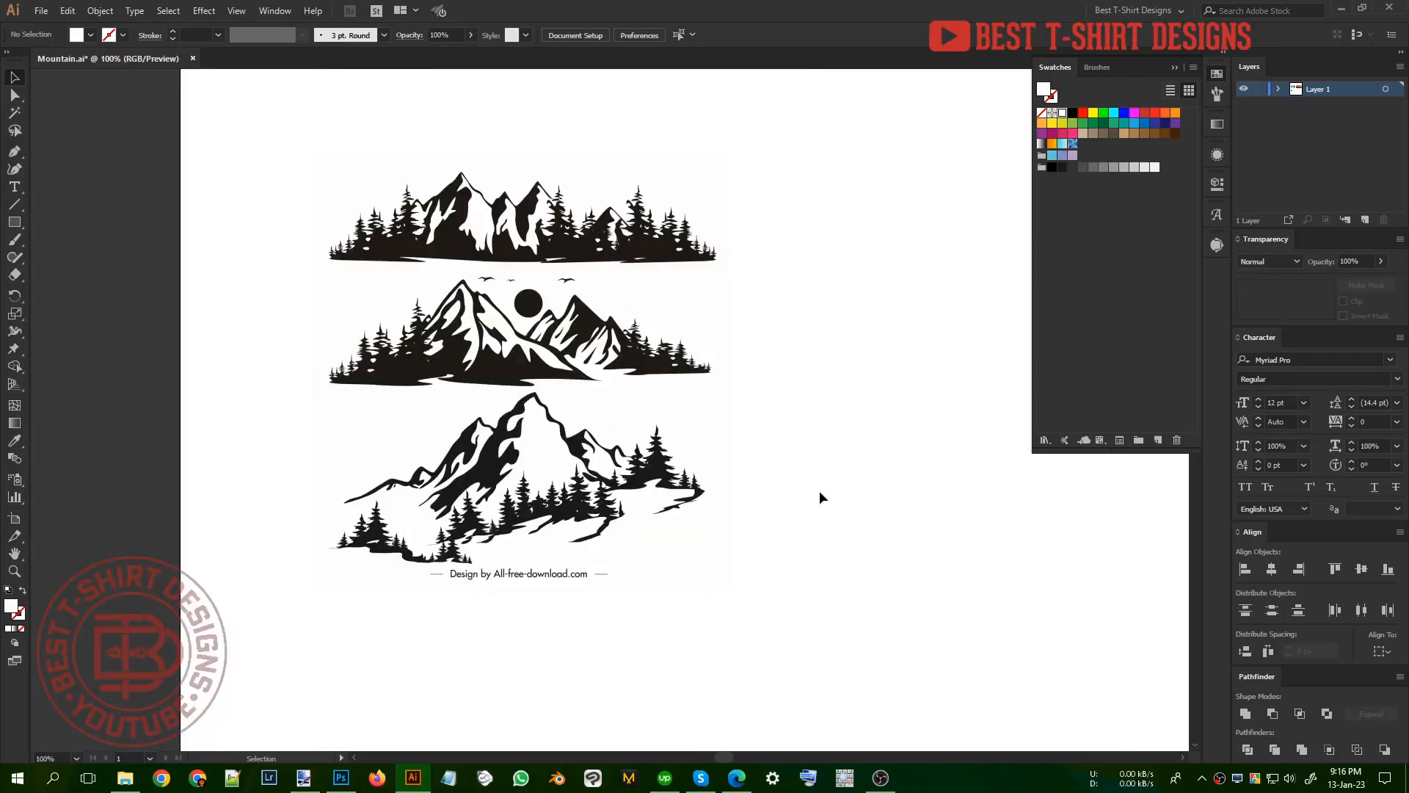
left_click_drag(816, 533, 271, 217)
left_click(259, 193)
scroll(816, 435, "down", 3)
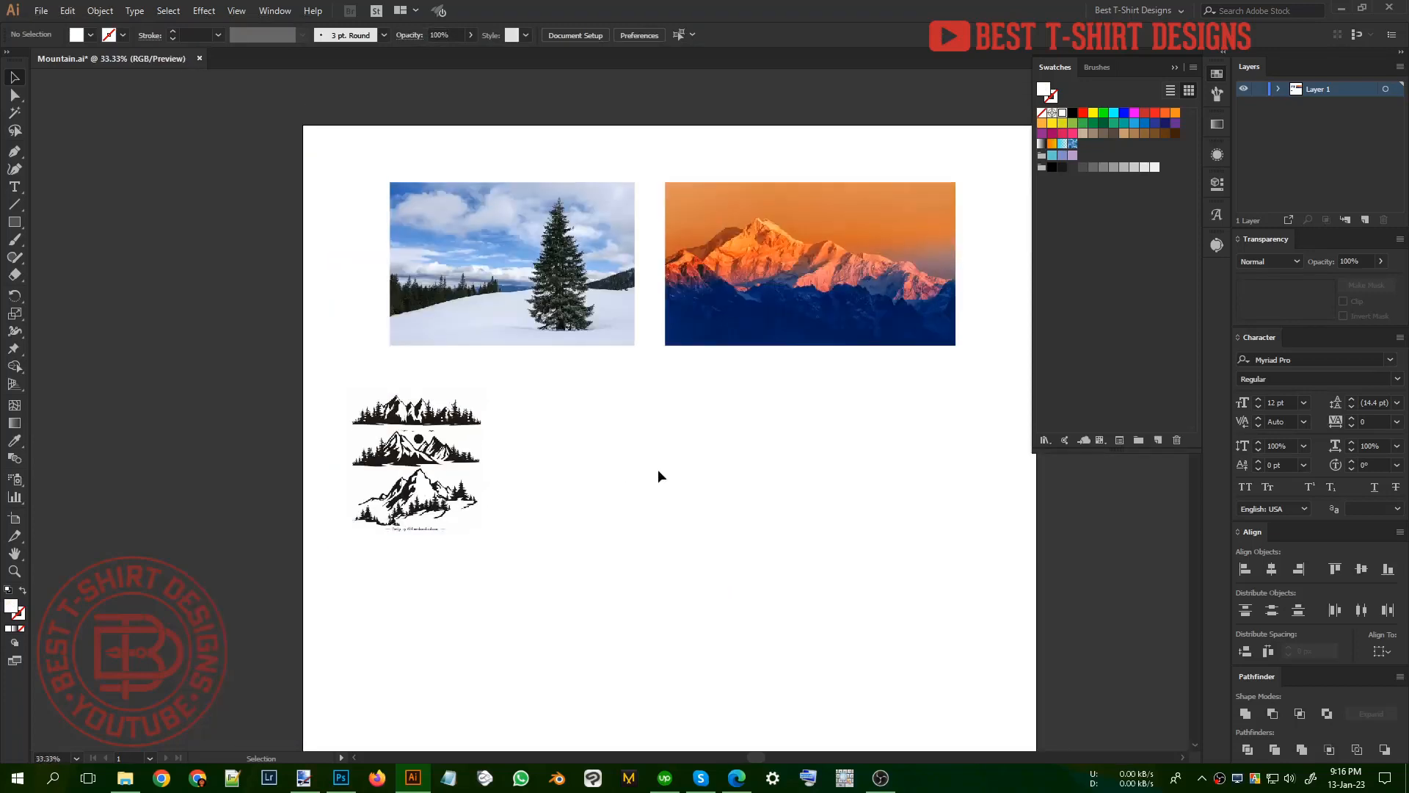
Step: Switch to the browser and look through the Google image results for "mountain" for reference photos
left_click(736, 778)
left_click(648, 7)
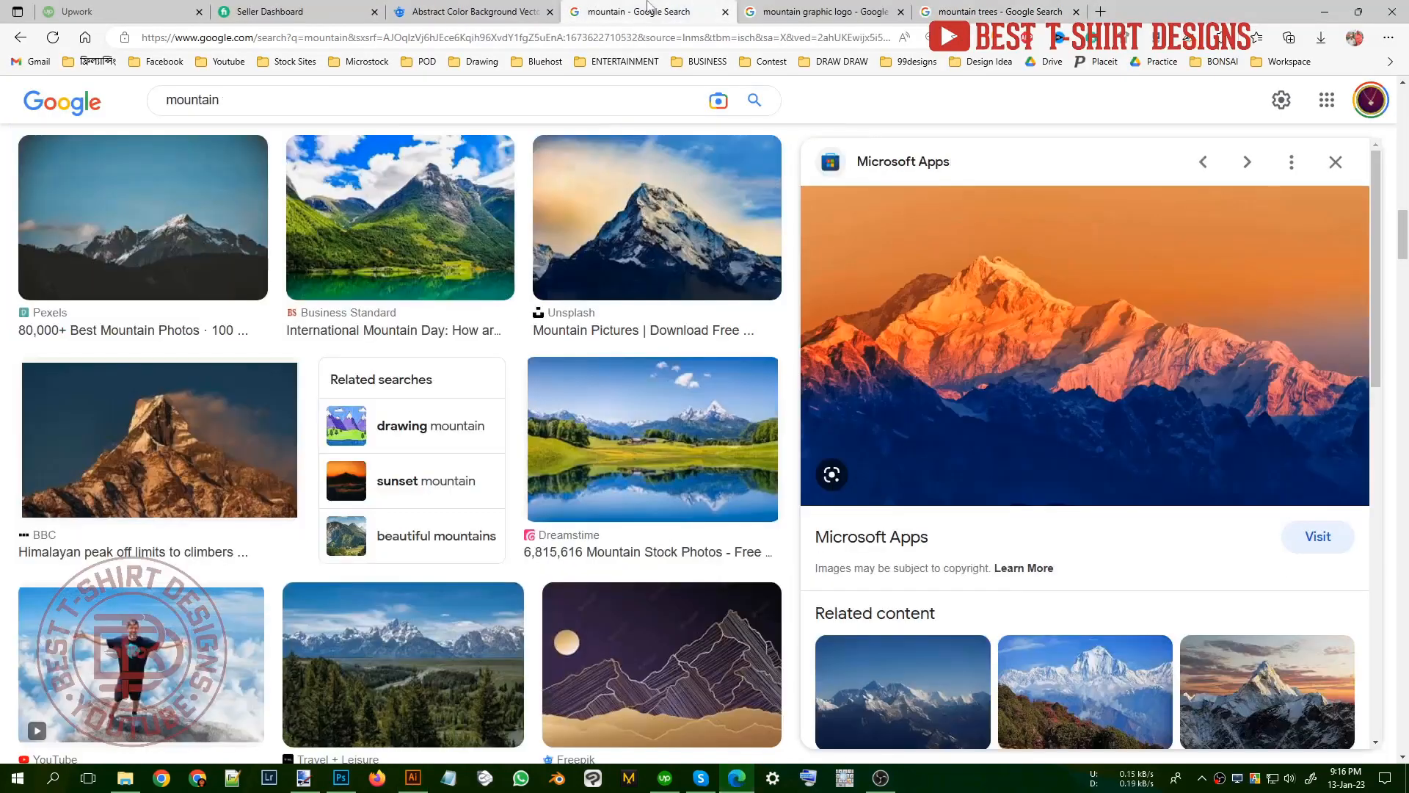
scroll(1129, 488, "down", 2)
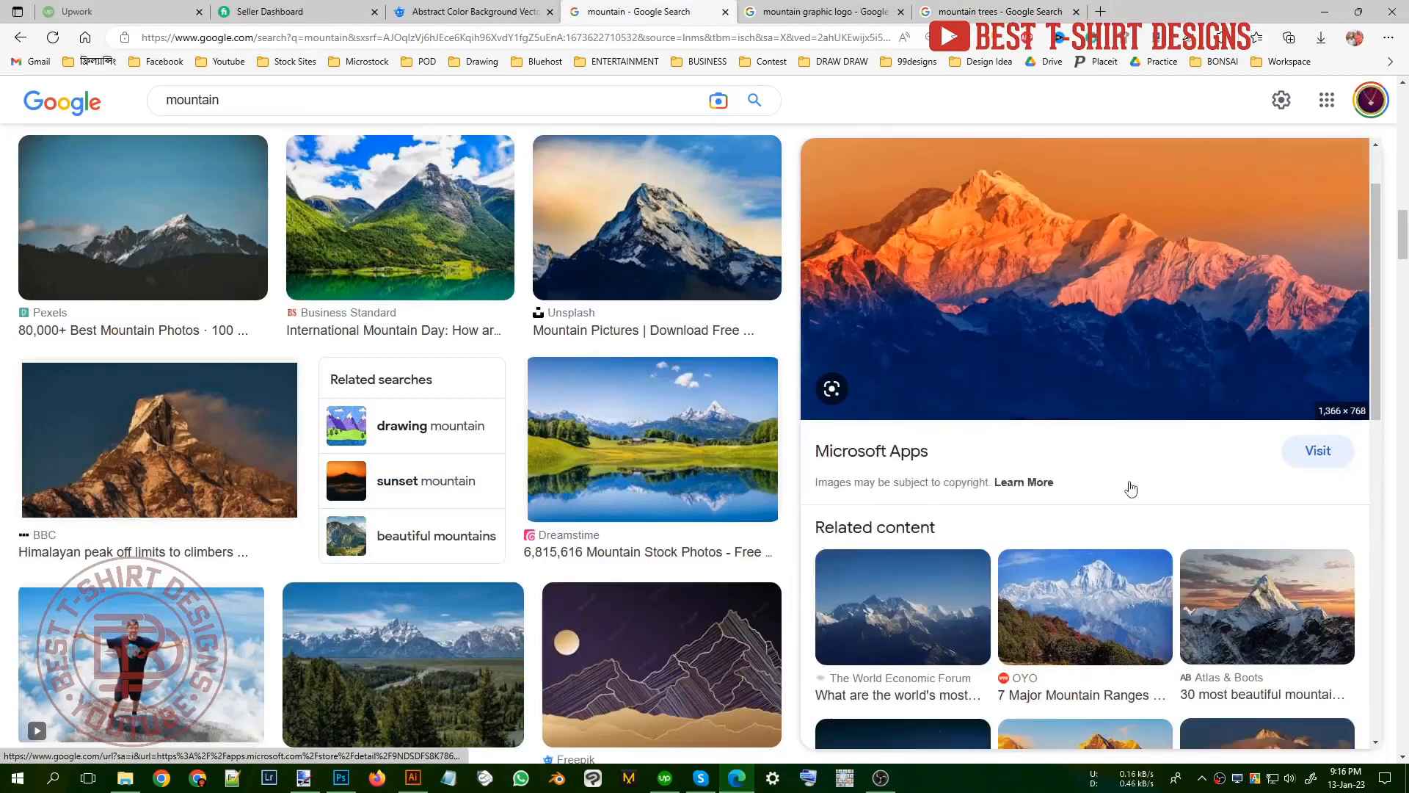
scroll(1129, 488, "down", 2)
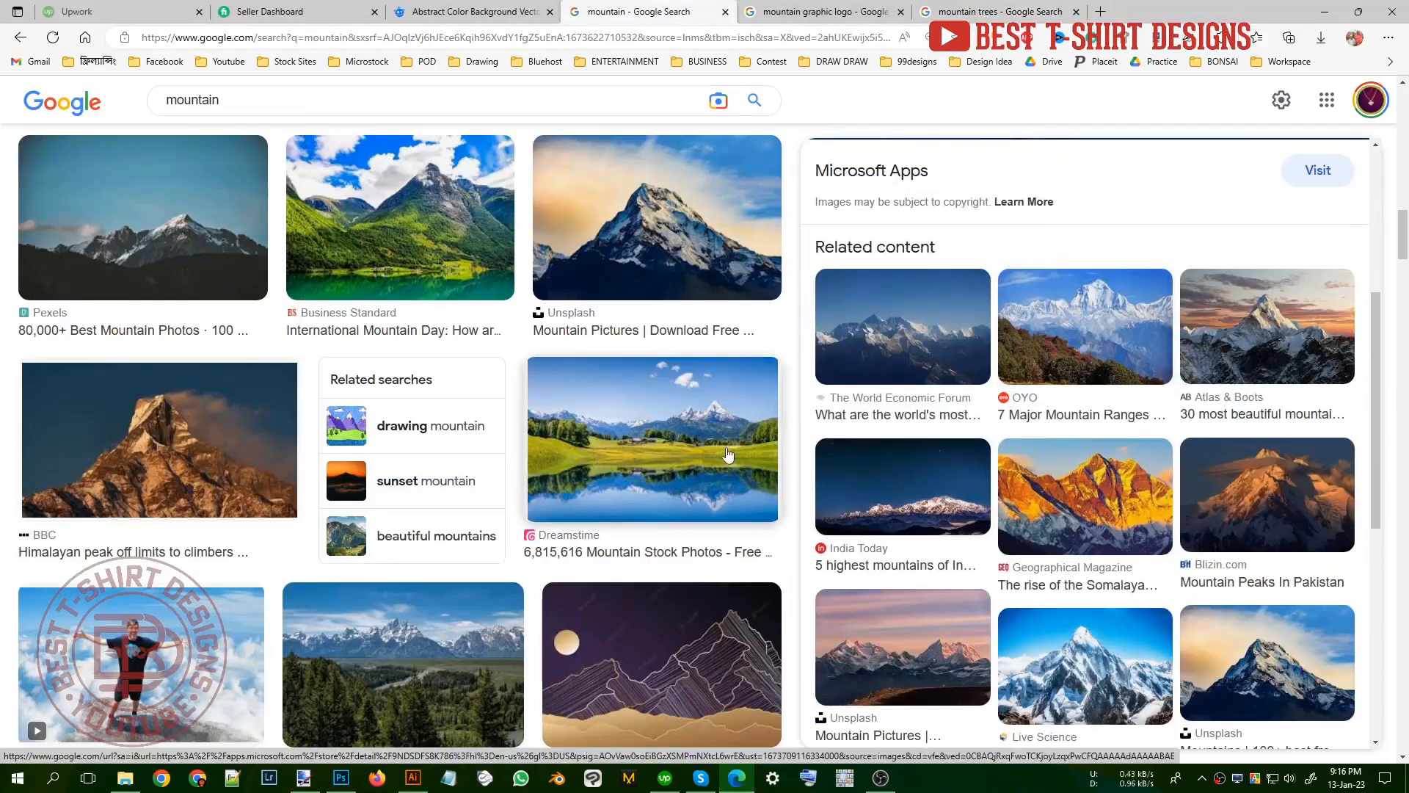
scroll(728, 455, "up", 5)
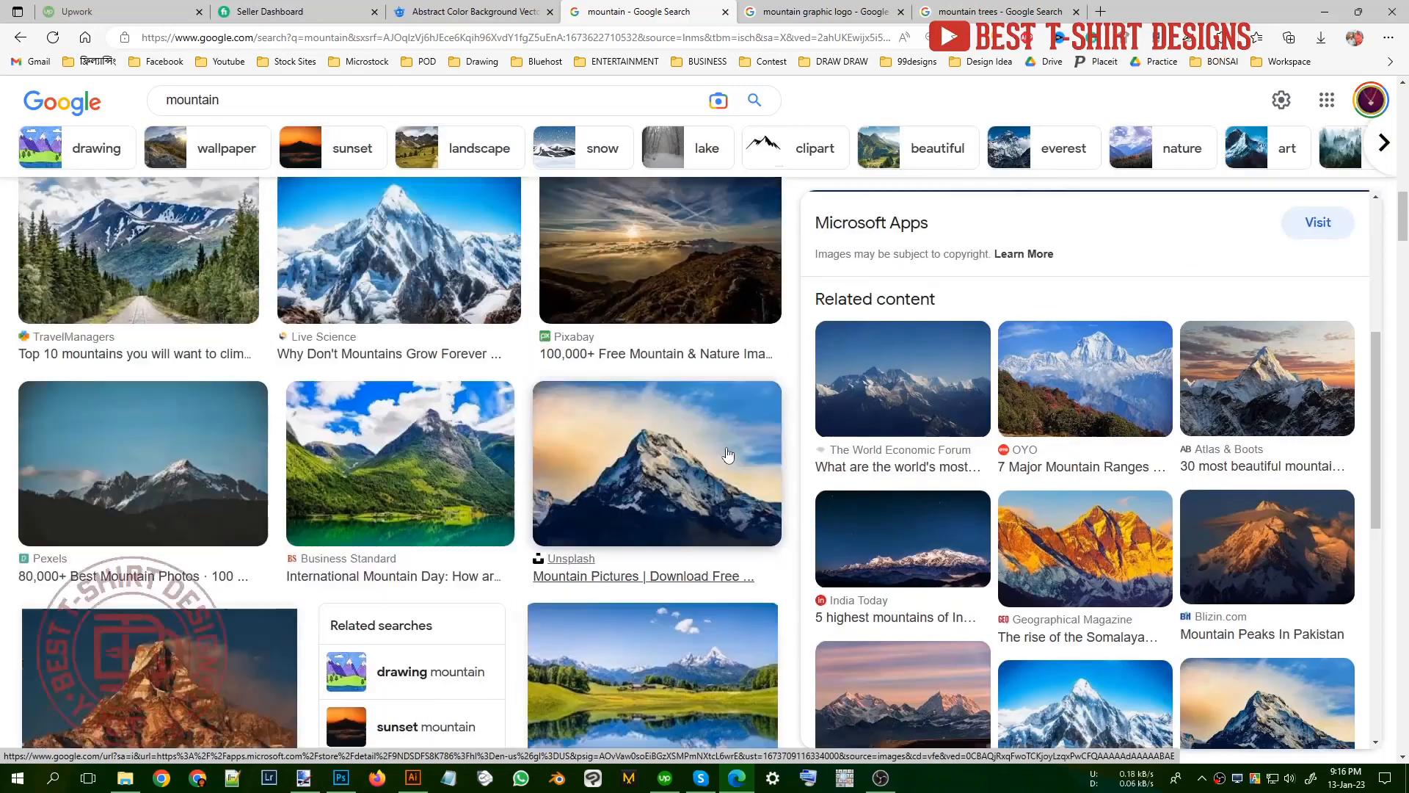
scroll(893, 473, "down", 2)
scroll(1055, 490, "up", 3)
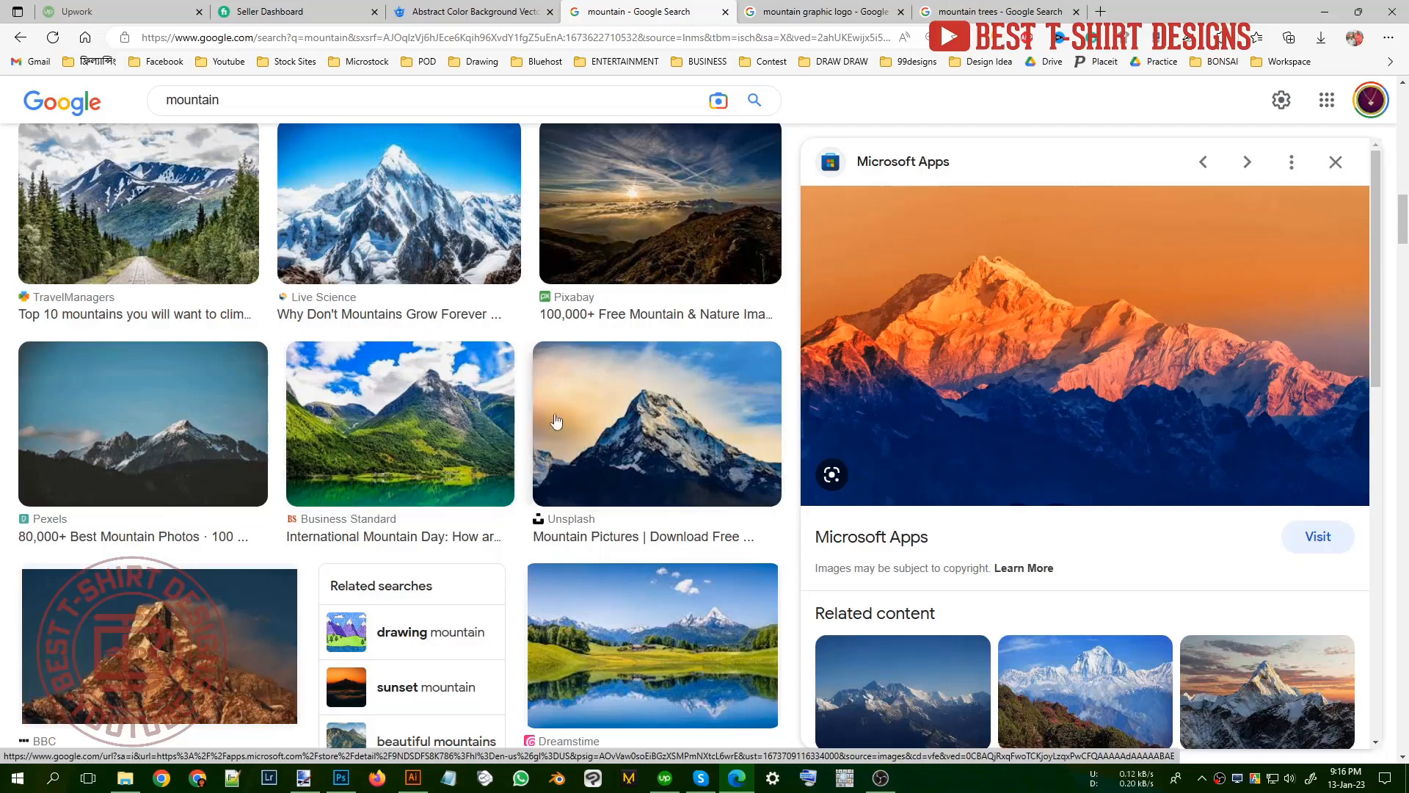
Step: Copy the TravelManagers photo of the mountain with the tree-lined road and paste it into the Illustrator document
left_click(152, 252)
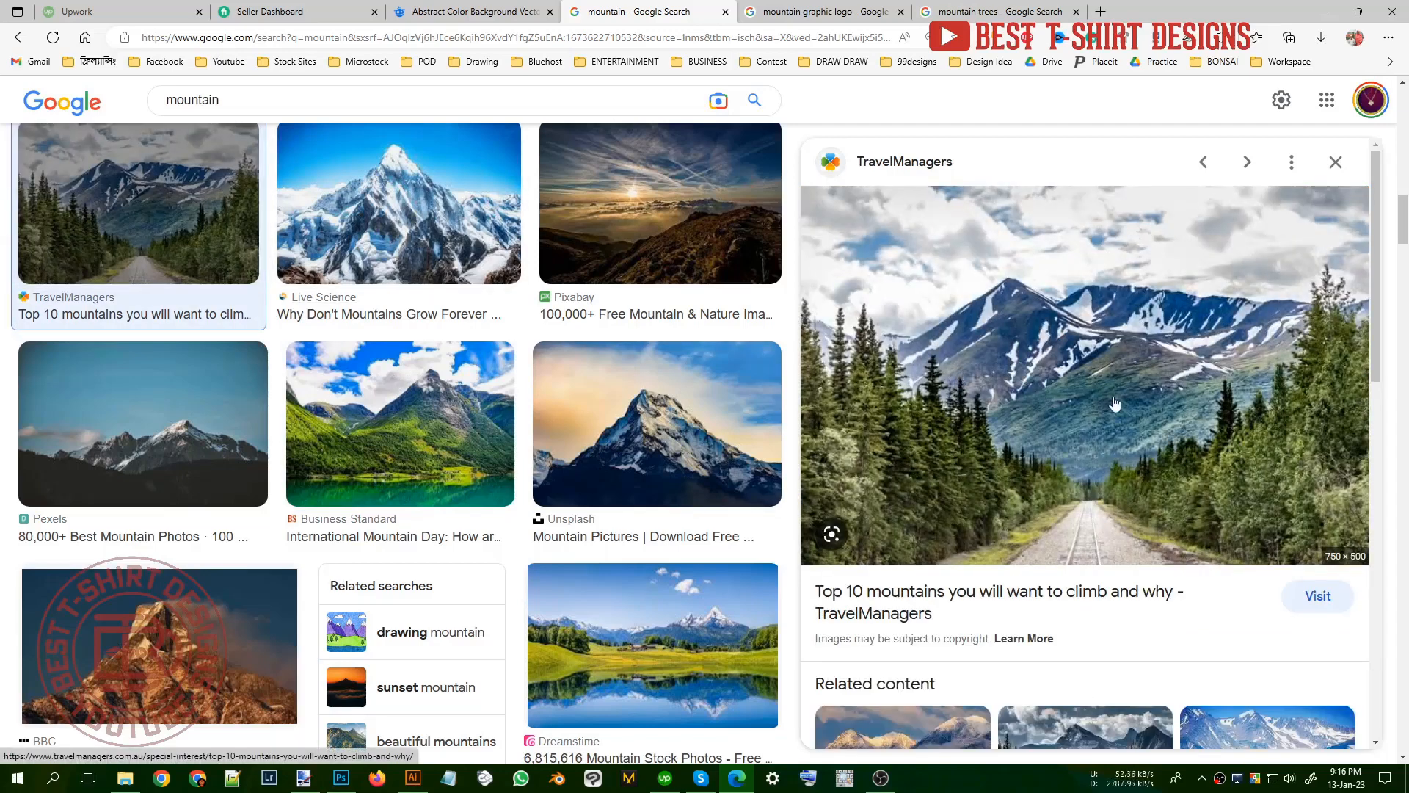
right_click(1055, 334)
left_click(1104, 476)
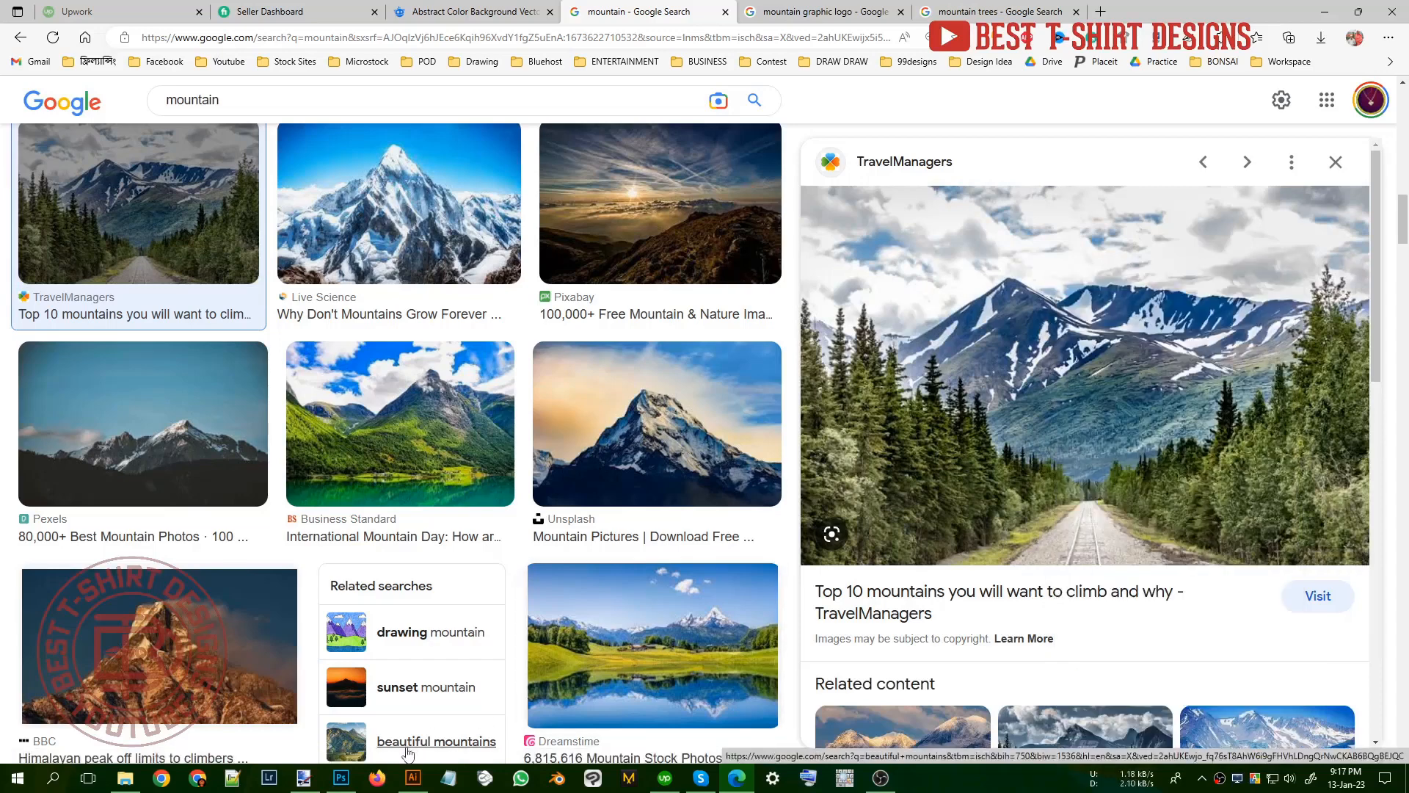
left_click(413, 777)
key("ctrl+v")
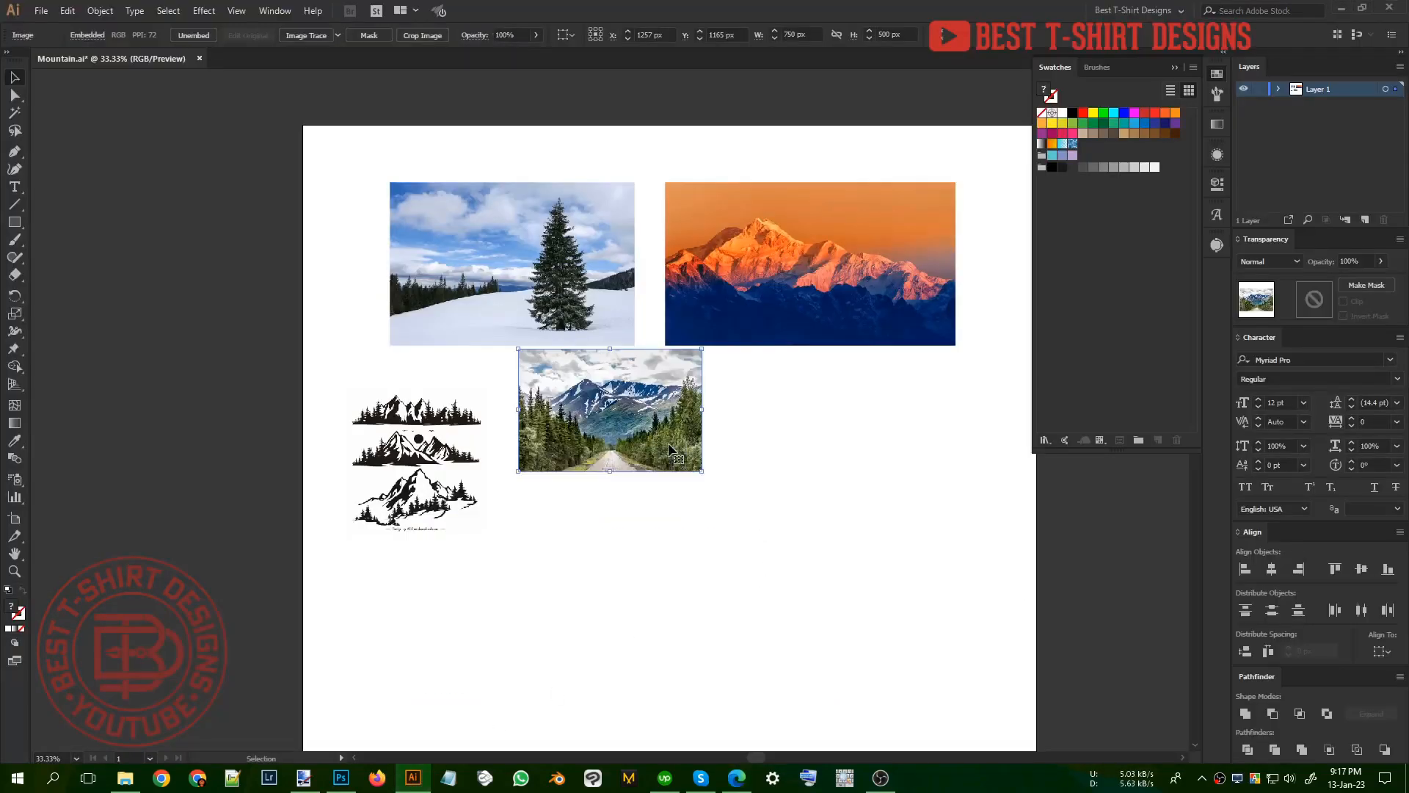
Step: Place the pasted road photo below the orange mountain photo and enlarge it to about 1284 × 856 px
left_click_drag(675, 444, 913, 523)
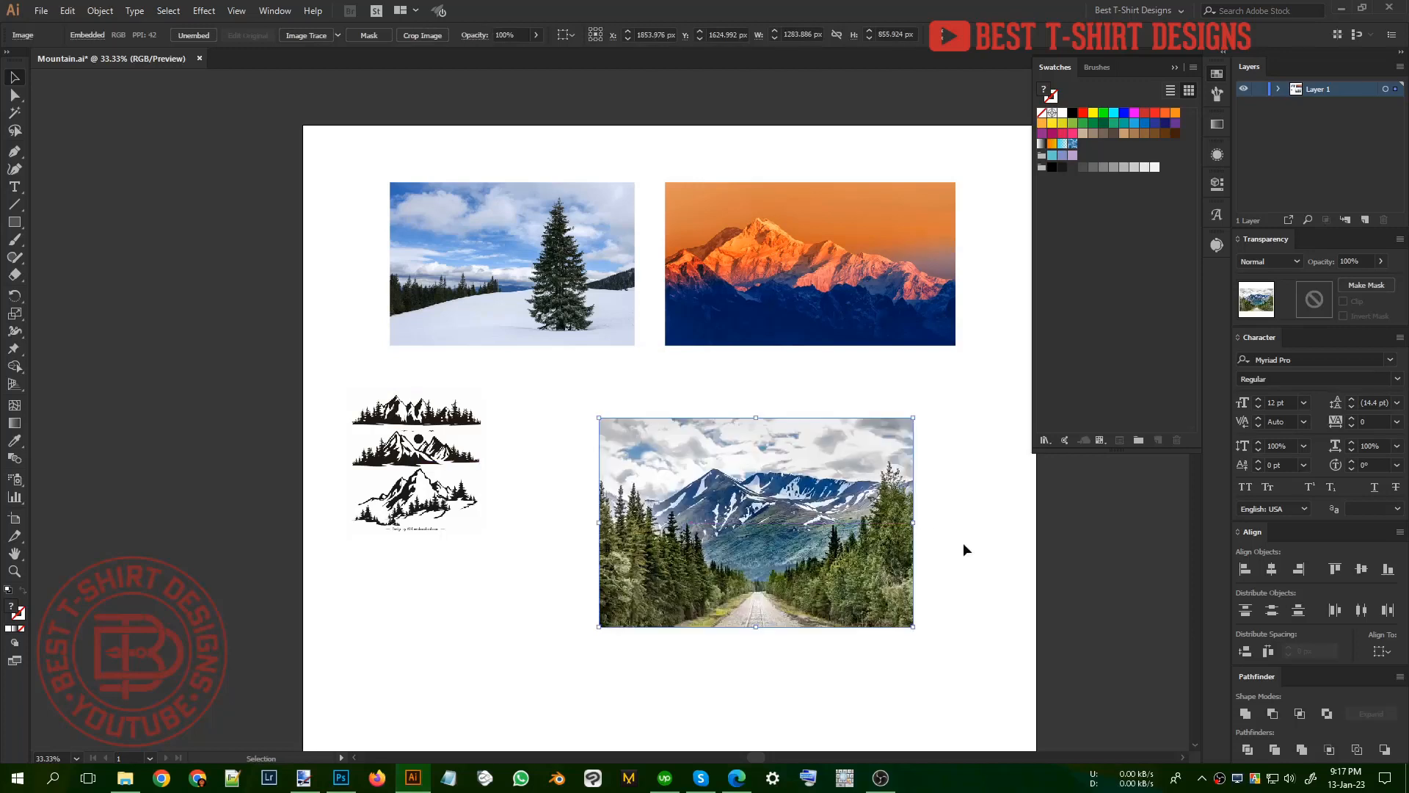
left_click(963, 544)
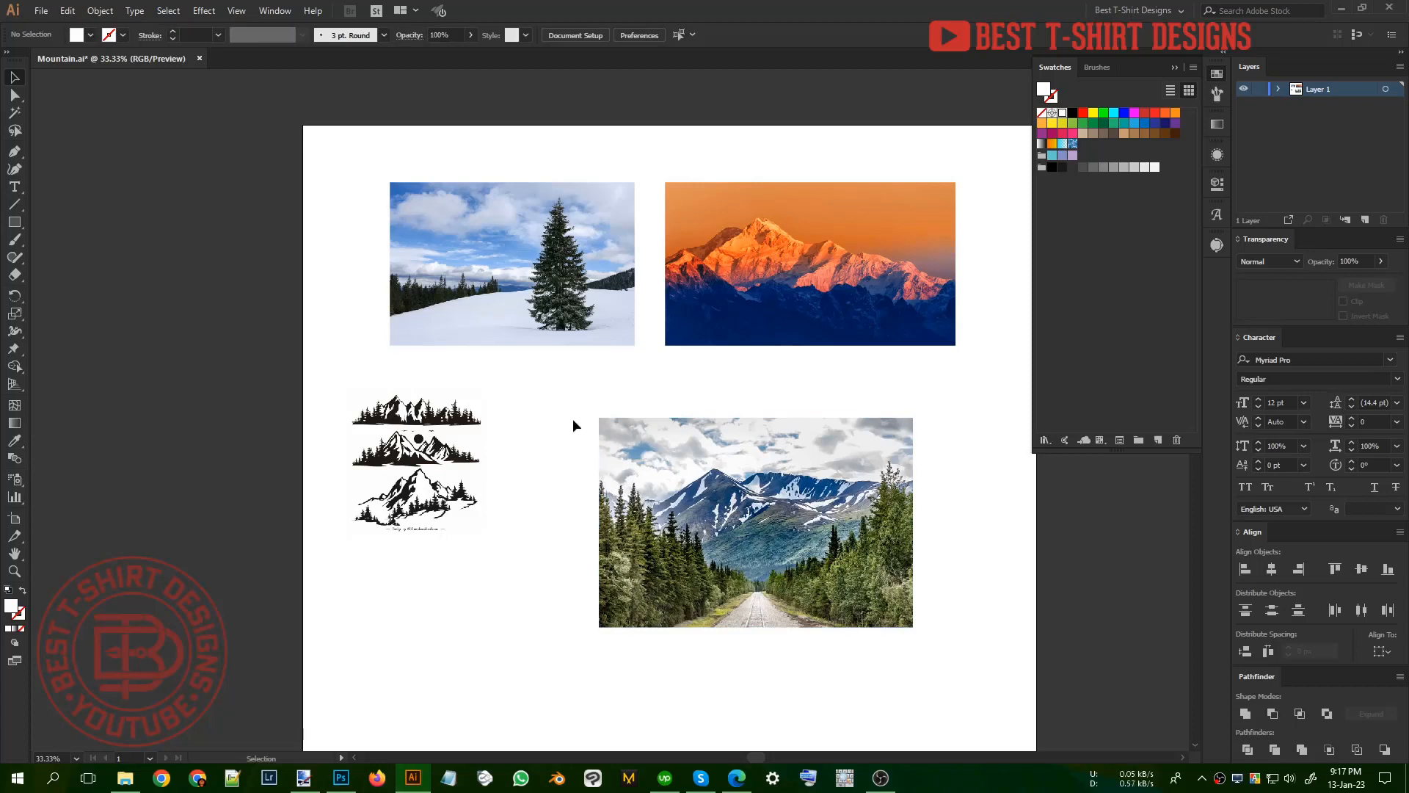
left_click_drag(595, 417, 934, 655)
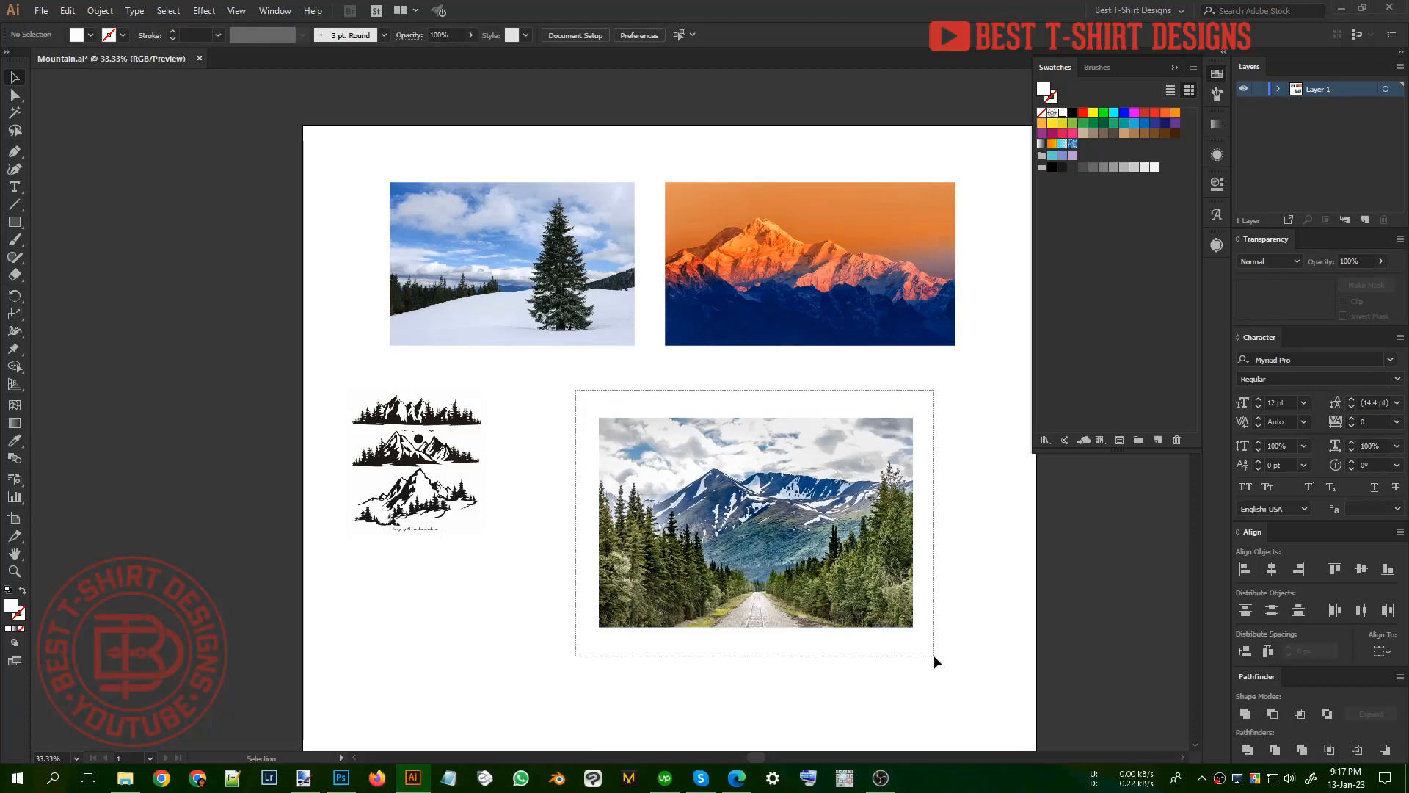
left_click(543, 681)
Step: Switch to the browser and return to the "mountain graphic" search results with the All-free-download silhouettes
left_click(737, 776)
left_click(818, 11)
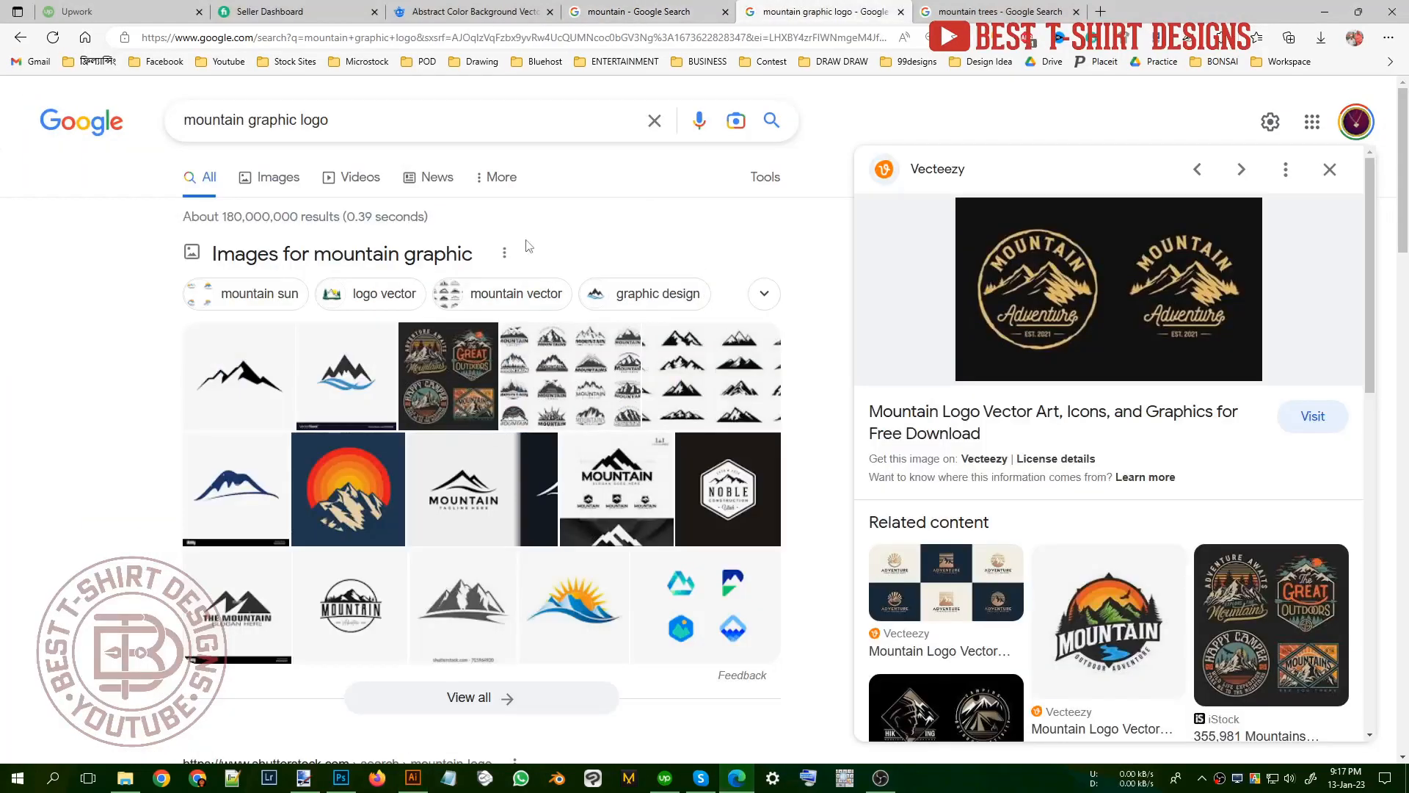
left_click(20, 37)
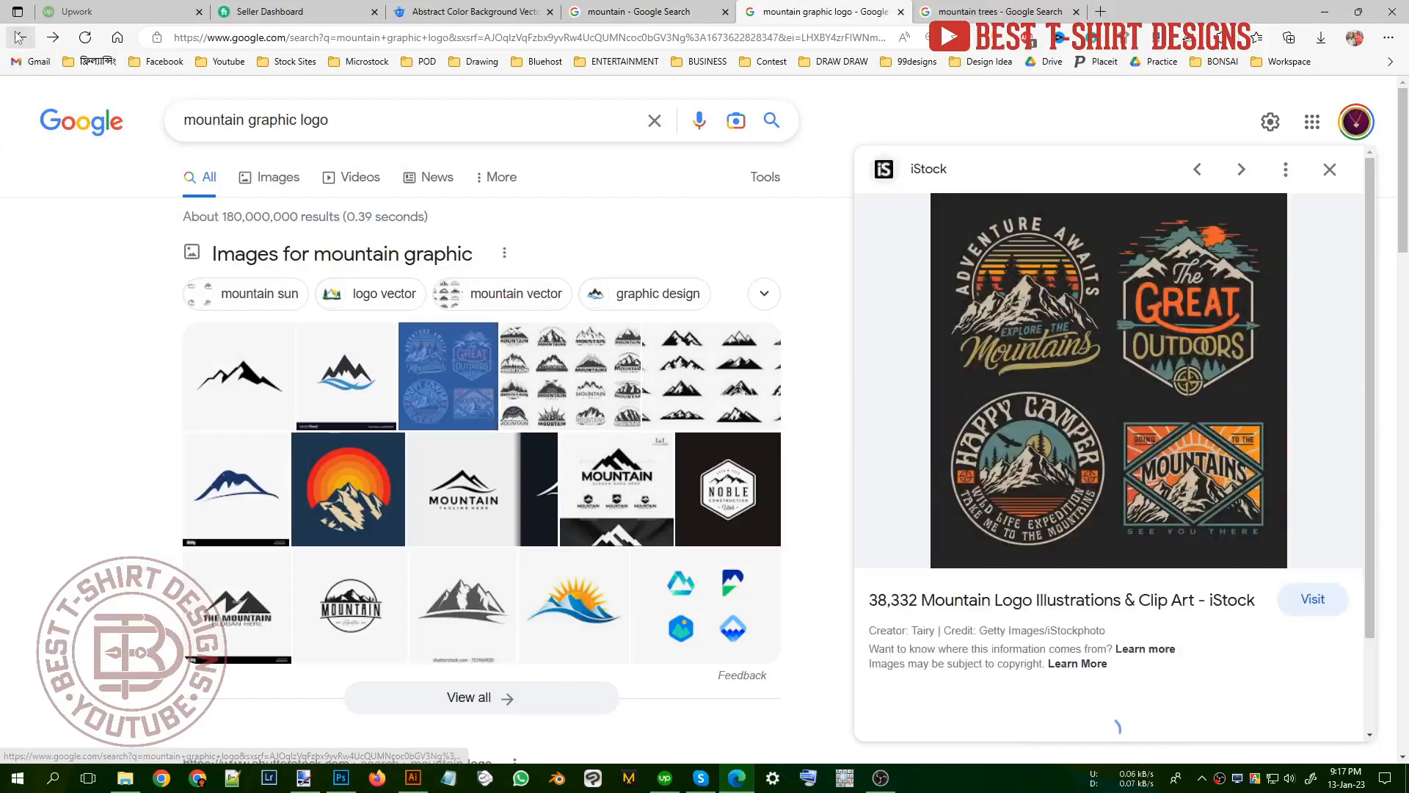
left_click(20, 36)
left_click(20, 37)
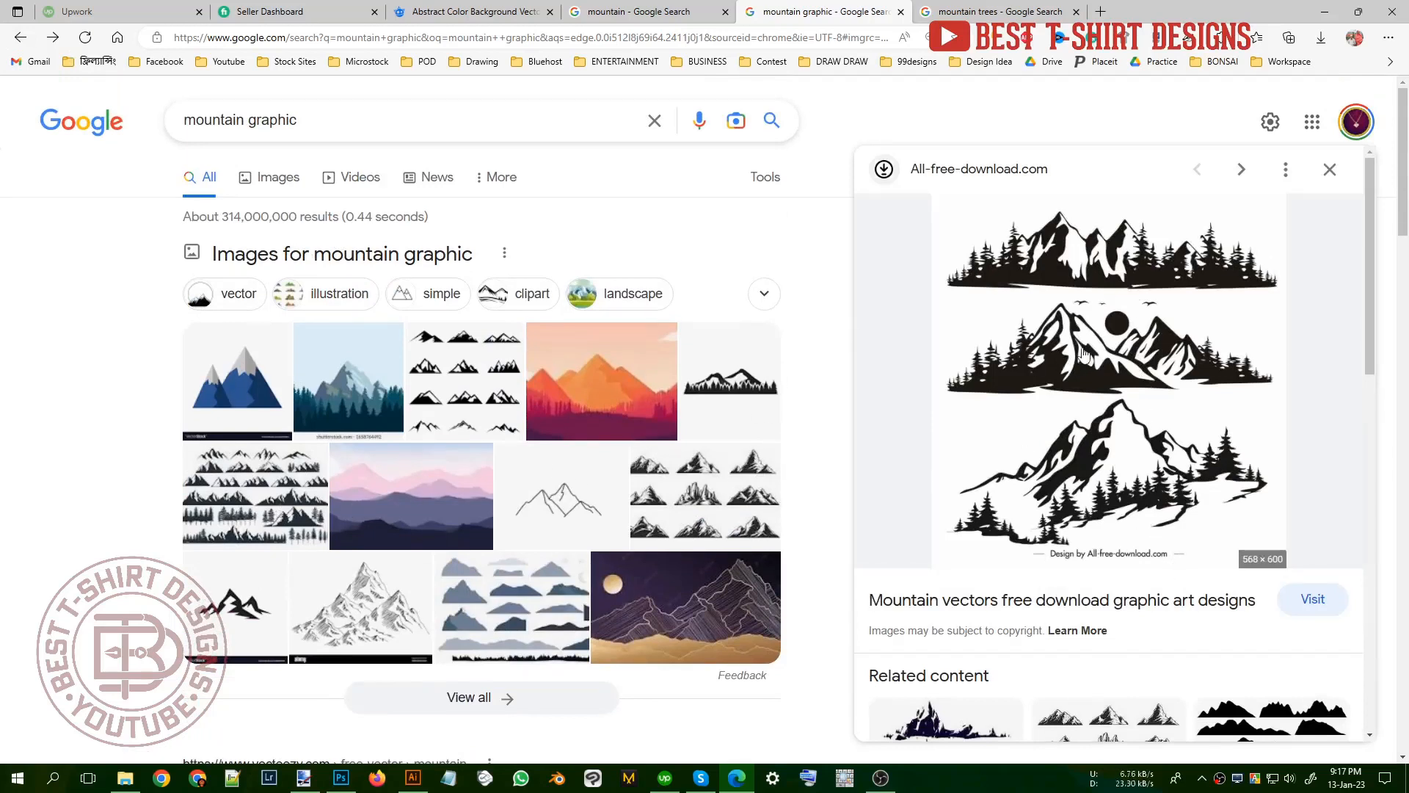
Step: Switch back to Illustrator and examine the lowest mountain drawing in the silhouettes image up close
left_click(429, 787)
scroll(434, 543, "up", 5)
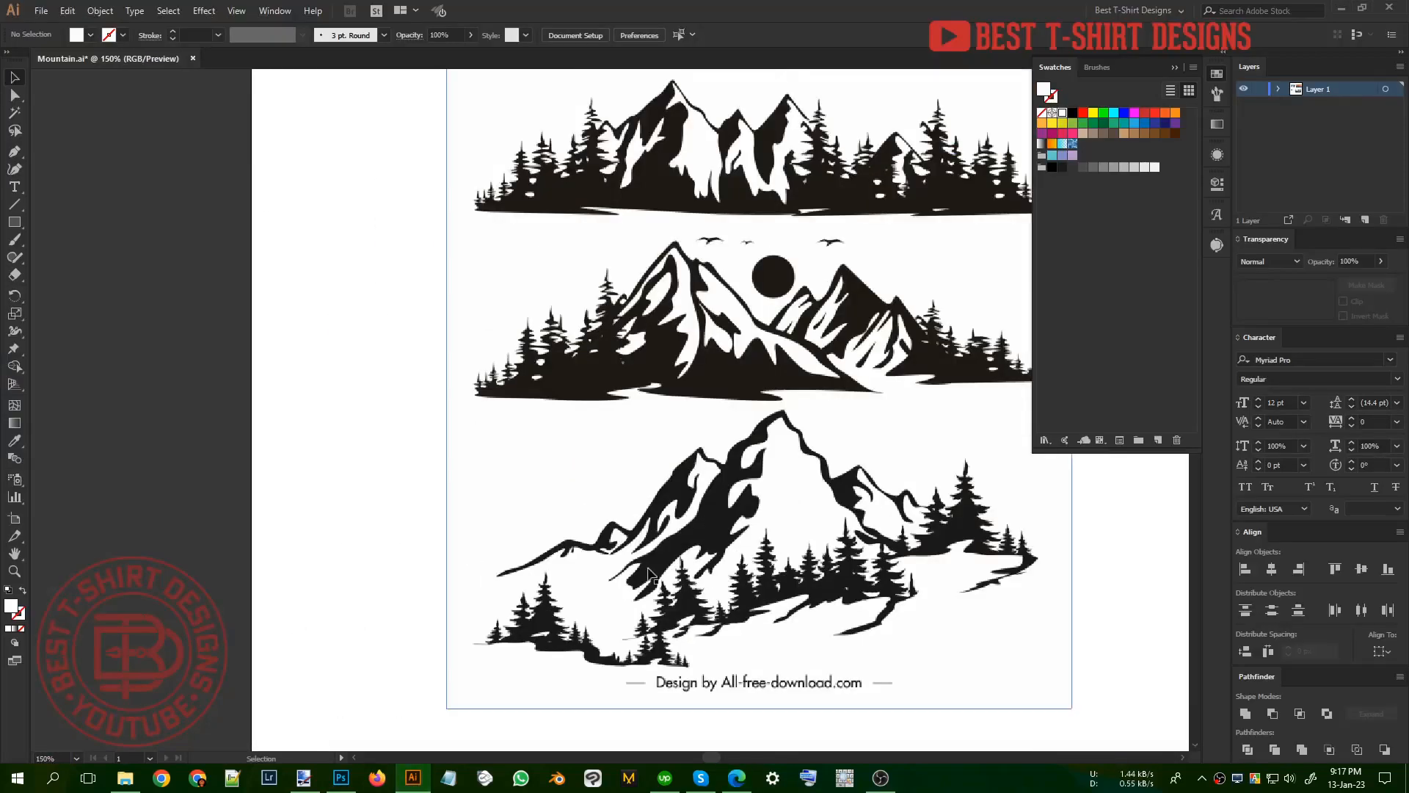
left_click_drag(772, 564, 547, 509)
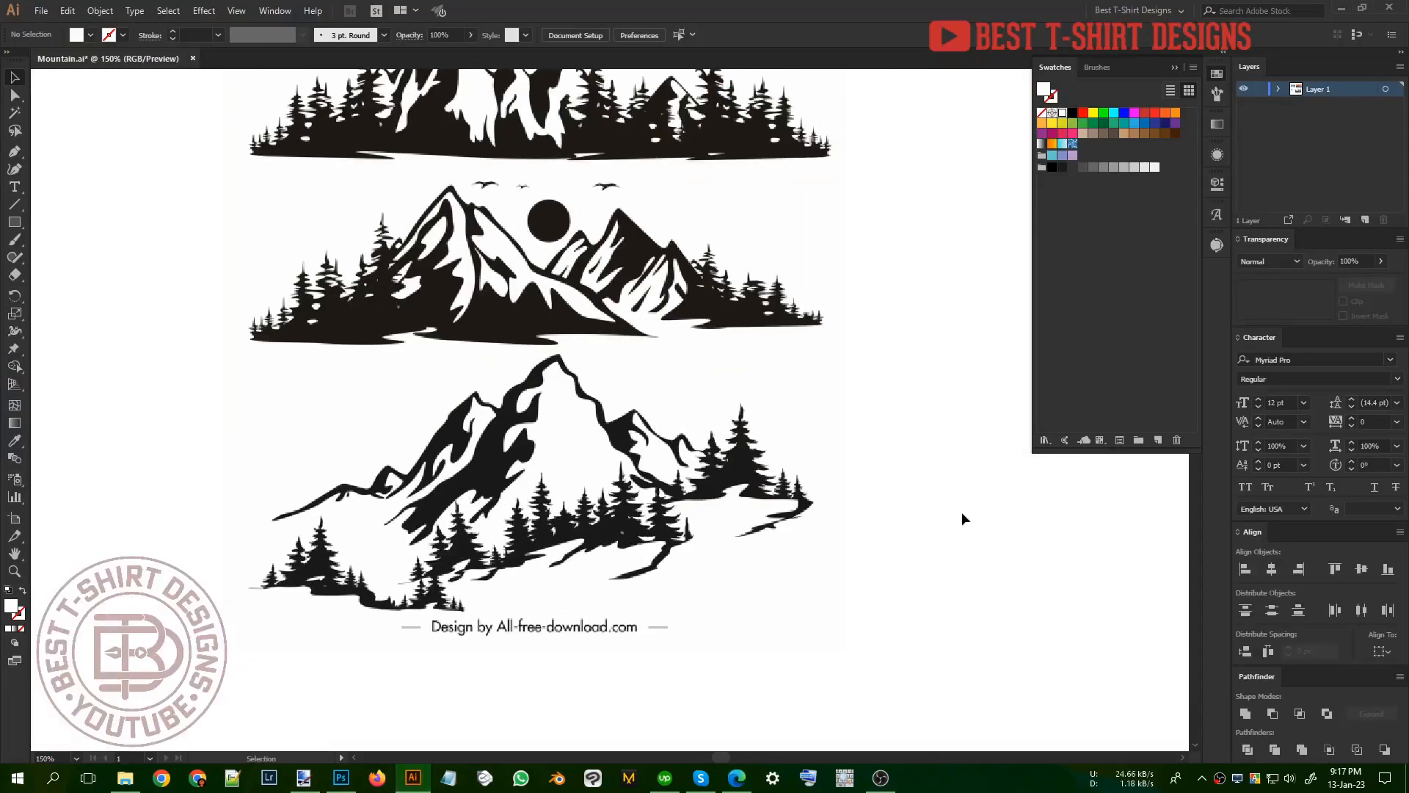
left_click(561, 459)
left_click(918, 552)
Step: Mark the ridge line, shadow shapes and blank areas in red on a screen capture of the lowest mountain drawing, and discard the capture
key("Print")
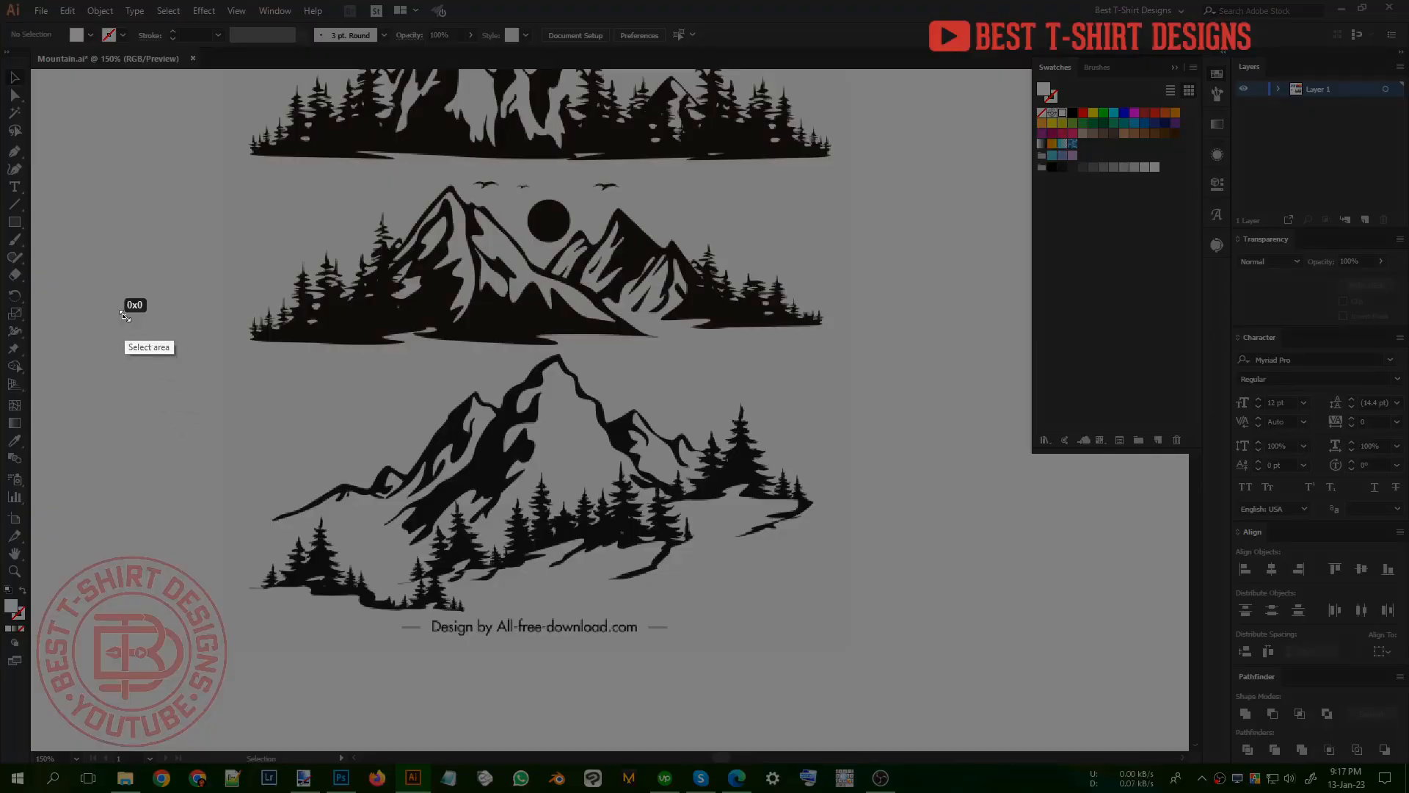
left_click_drag(124, 317, 917, 686)
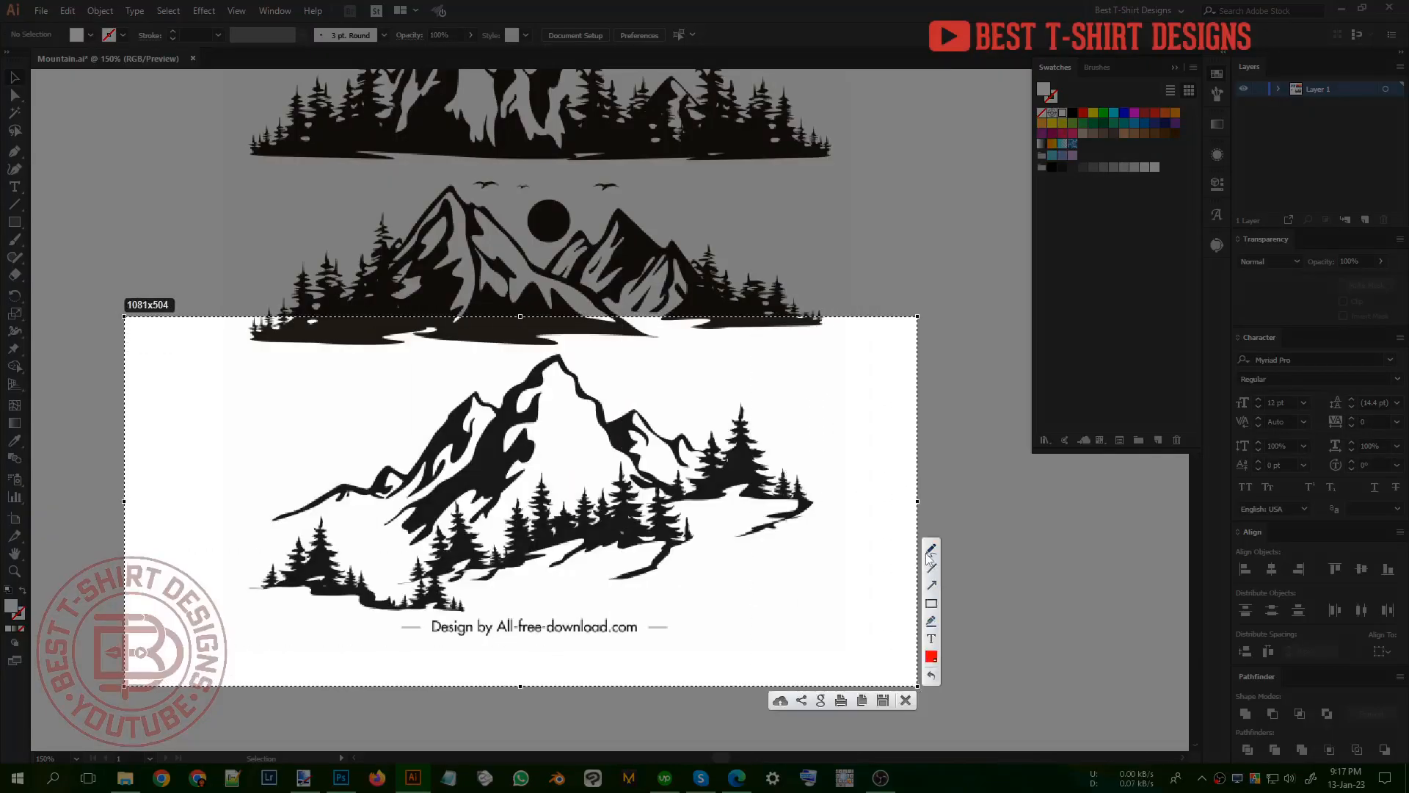
mouse_move(264, 520)
left_mouse_down()
mouse_move(346, 486)
mouse_move(373, 493)
mouse_move(382, 471)
mouse_move(415, 474)
mouse_move(468, 395)
mouse_move(496, 406)
mouse_move(549, 360)
mouse_move(567, 363)
mouse_move(607, 420)
mouse_move(630, 409)
mouse_move(667, 443)
mouse_move(728, 451)
mouse_move(825, 506)
left_mouse_up()
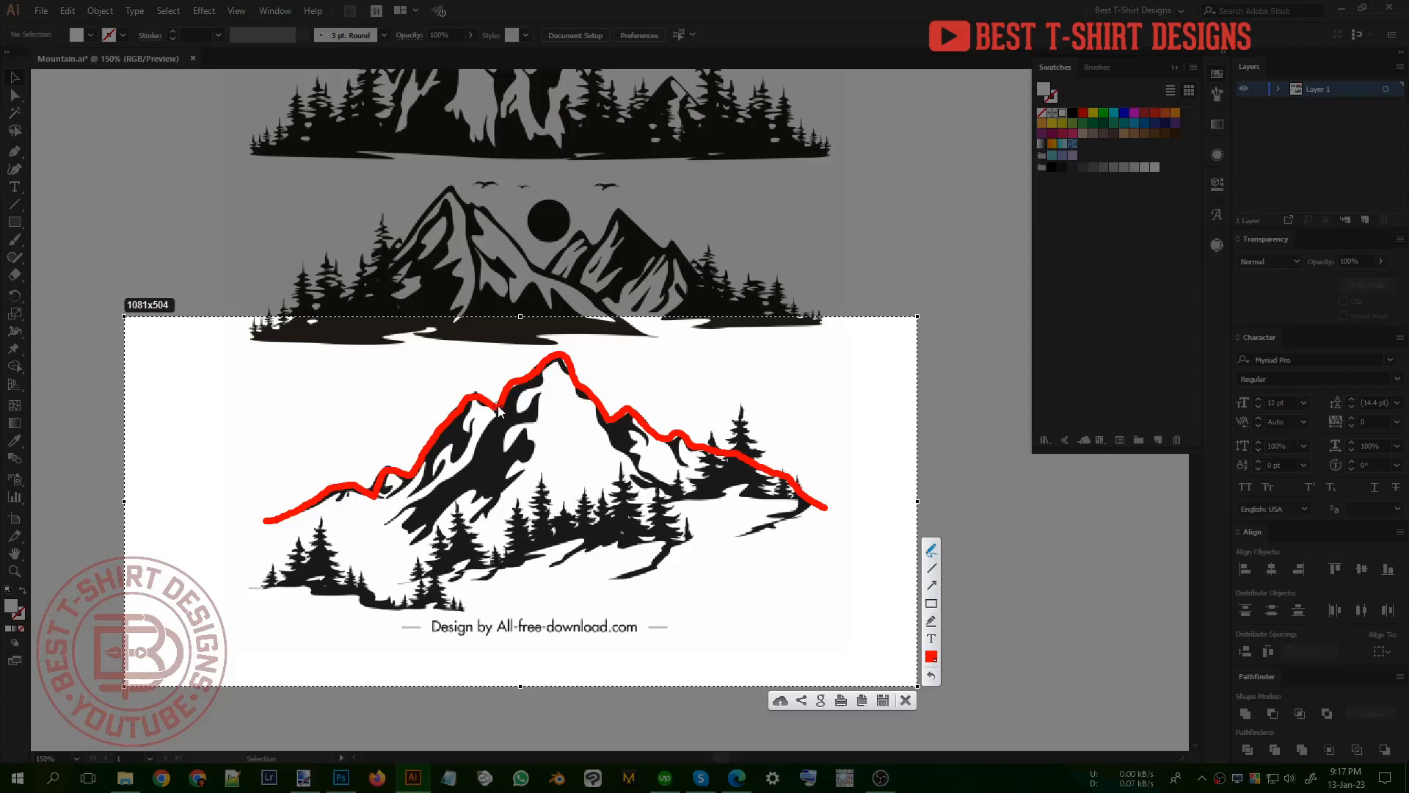
left_click_drag(499, 411, 472, 462)
mouse_move(417, 503)
left_mouse_down()
mouse_move(423, 540)
mouse_move(477, 491)
mouse_move(481, 505)
mouse_move(502, 497)
mouse_move(523, 472)
mouse_move(502, 481)
mouse_move(534, 463)
mouse_move(507, 450)
mouse_move(512, 429)
mouse_move(520, 396)
left_mouse_up()
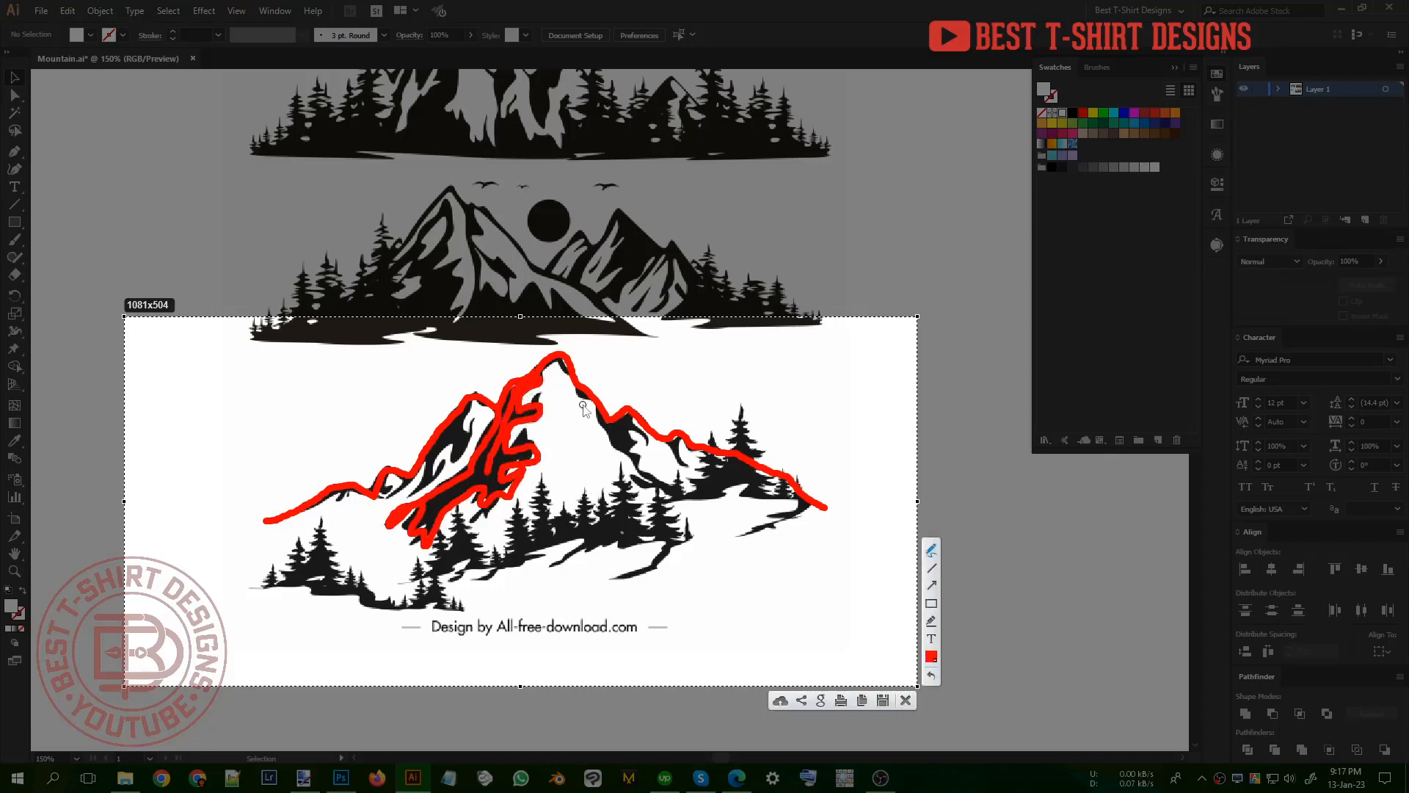
mouse_move(609, 434)
left_mouse_down()
mouse_move(655, 491)
mouse_move(632, 463)
mouse_move(642, 438)
mouse_move(630, 417)
mouse_move(603, 425)
mouse_move(623, 451)
mouse_move(564, 454)
left_mouse_up()
mouse_move(347, 523)
left_mouse_down()
mouse_move(373, 534)
mouse_move(351, 555)
left_mouse_up()
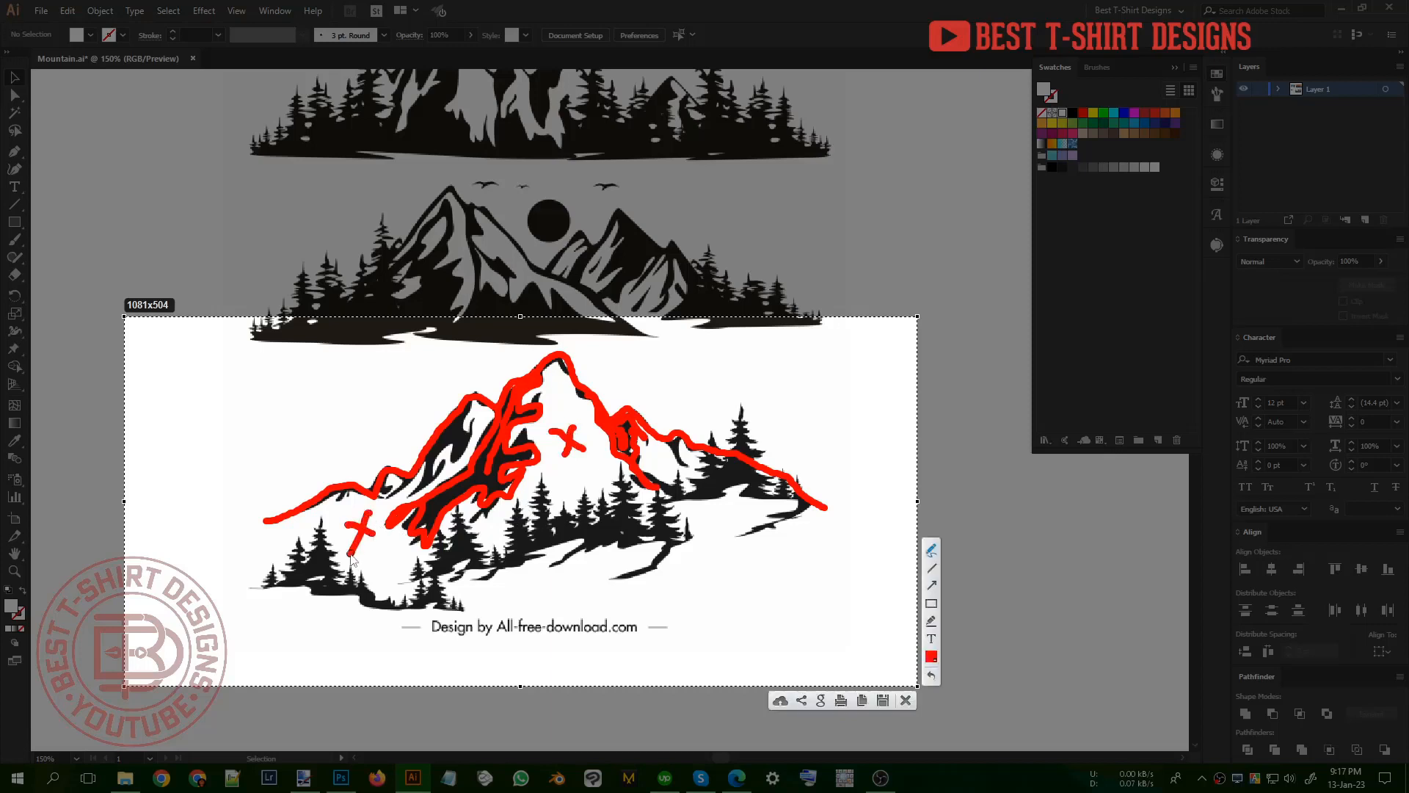
mouse_move(697, 505)
left_mouse_down()
mouse_move(731, 526)
mouse_move(701, 556)
left_mouse_up()
left_click(910, 702)
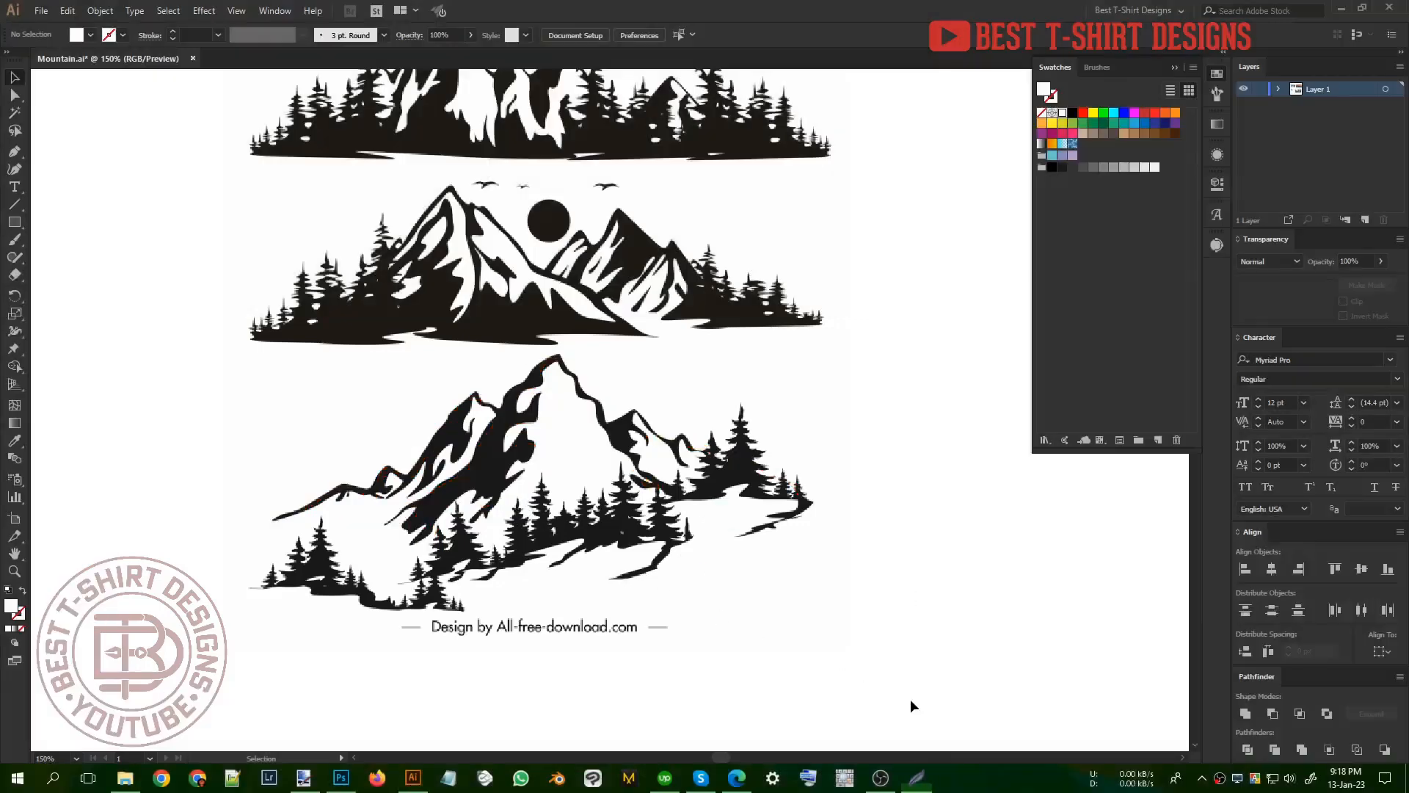
Step: Highlight the light face and shadowed side of the lowest mountain in red on a new screen capture, and discard the capture
scroll(512, 534, "down", 3)
scroll(493, 533, "up", 3)
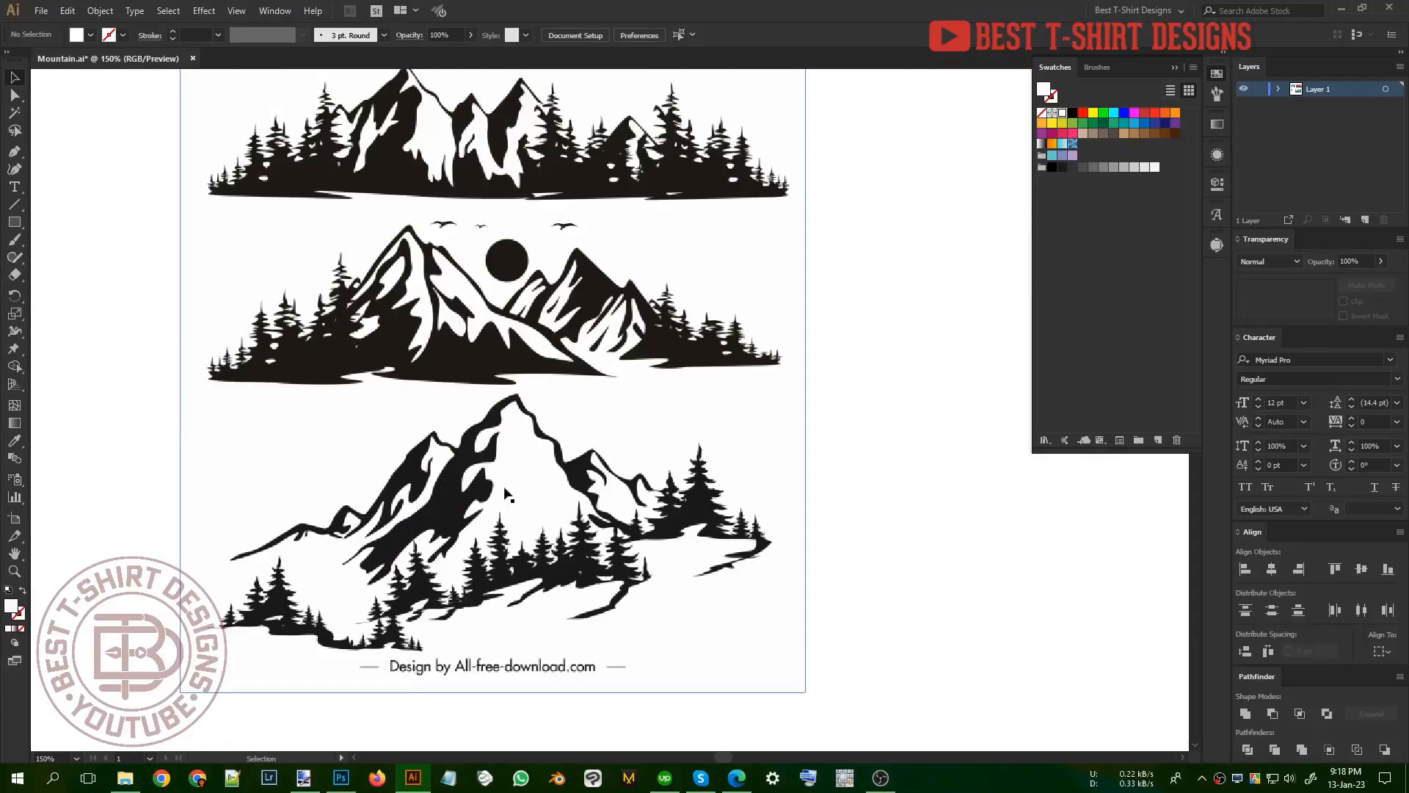
key("Print")
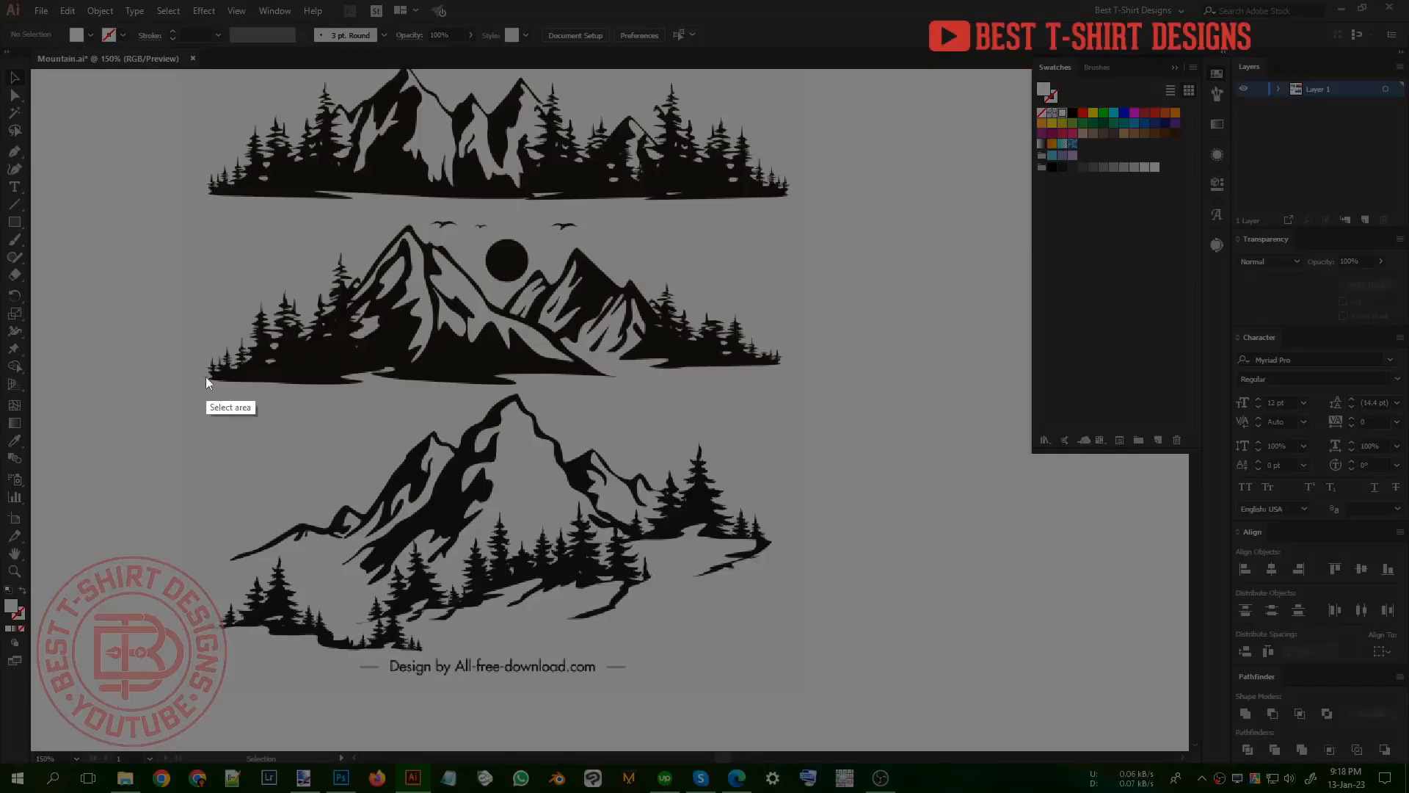
left_click_drag(93, 375, 885, 727)
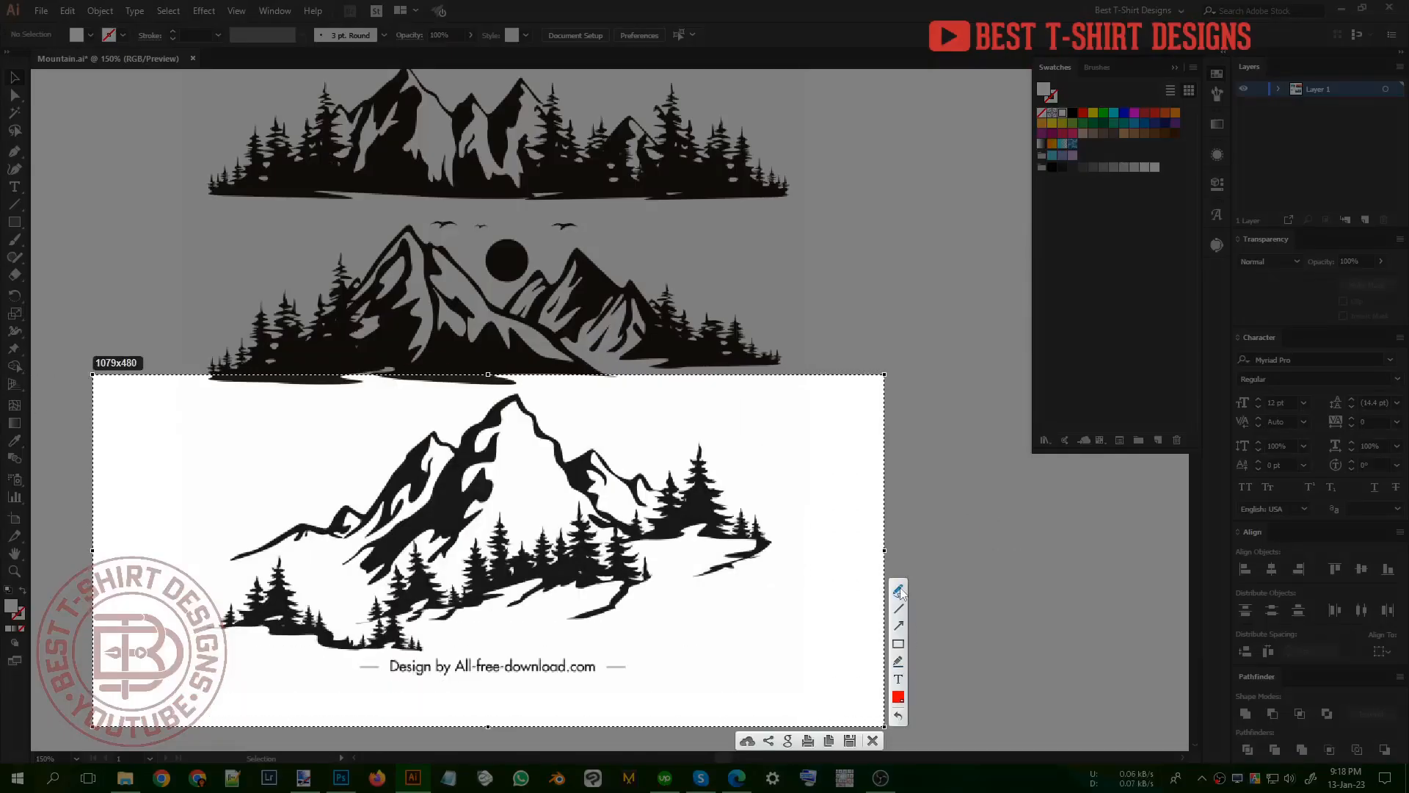
mouse_move(520, 482)
left_mouse_down()
mouse_move(543, 493)
mouse_move(527, 469)
mouse_move(546, 477)
left_mouse_up()
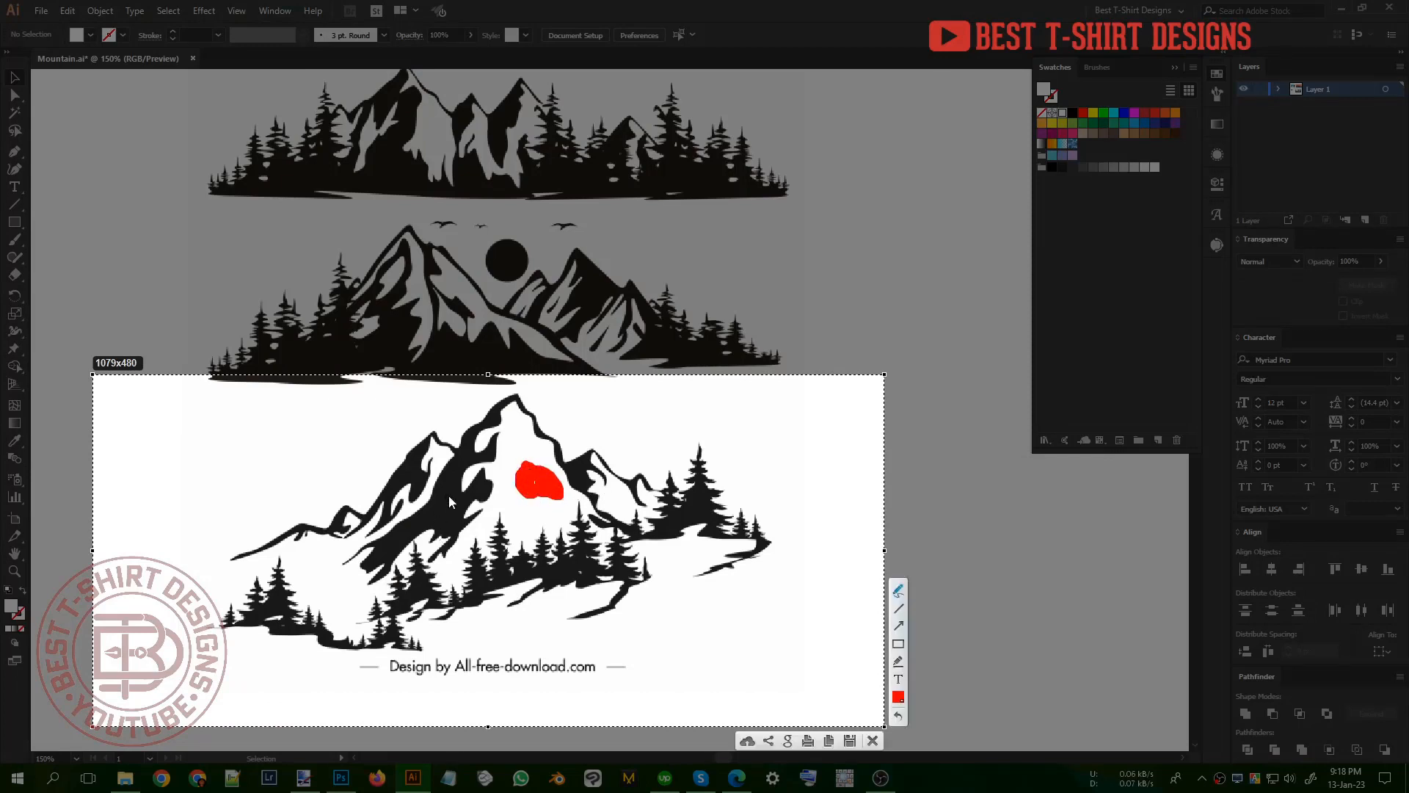
left_click_drag(449, 502, 446, 509)
left_click_drag(547, 482, 537, 492)
left_click(873, 740)
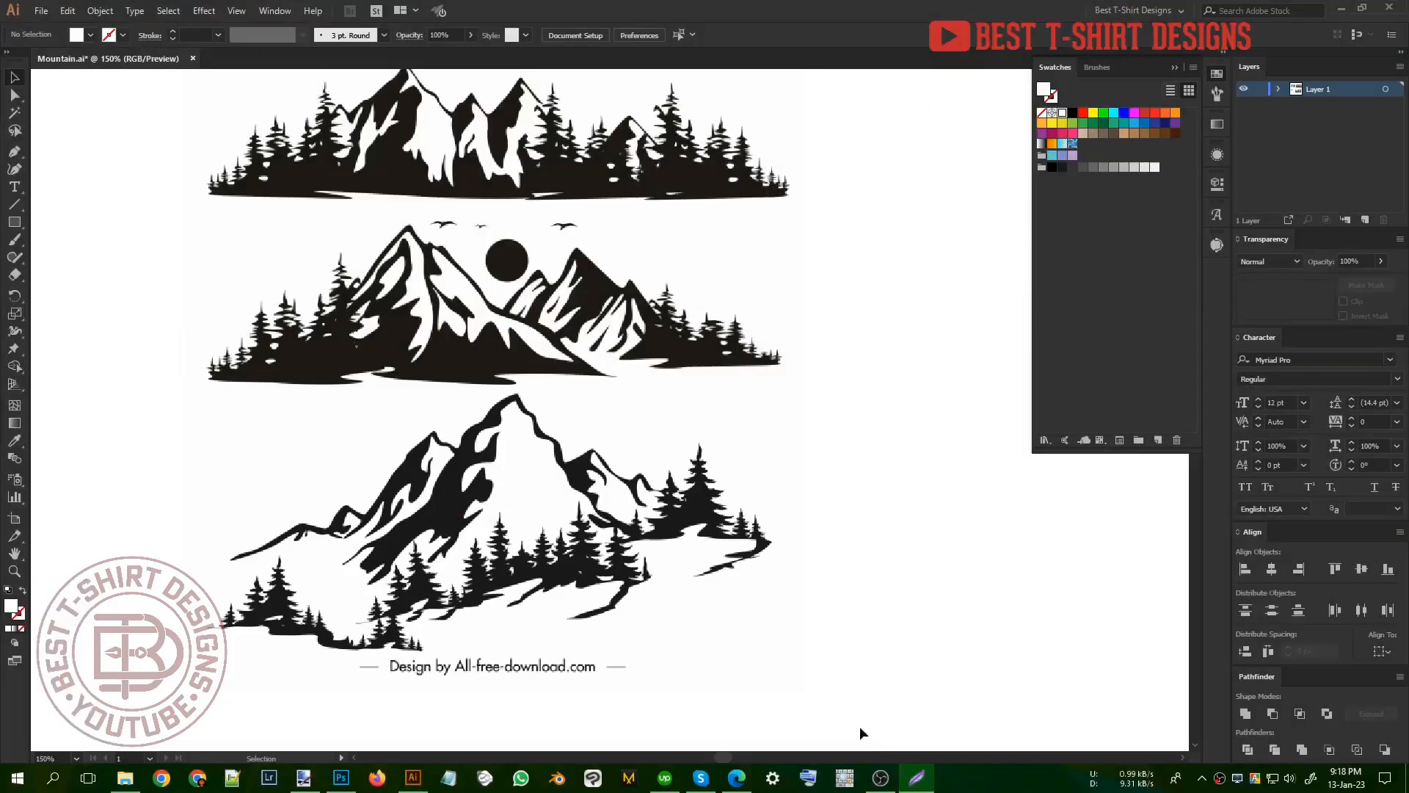
Step: Compare the railway-track mountain photo and the orange sunset mountain photo with the black silhouette drawings up close
key("ctrl+minus")
scroll(345, 517, "down", 2)
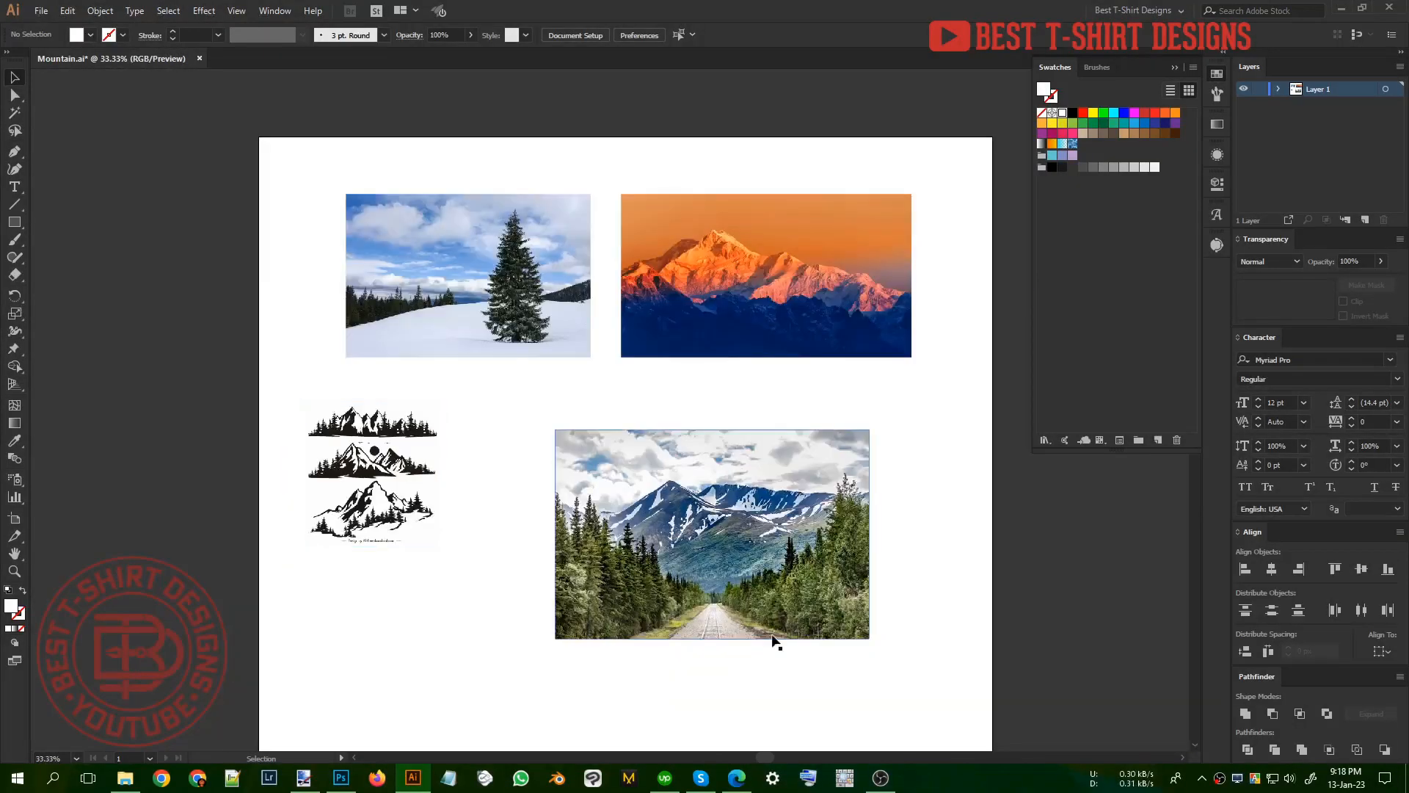
left_click_drag(774, 637, 725, 572)
scroll(725, 556, "up", 2)
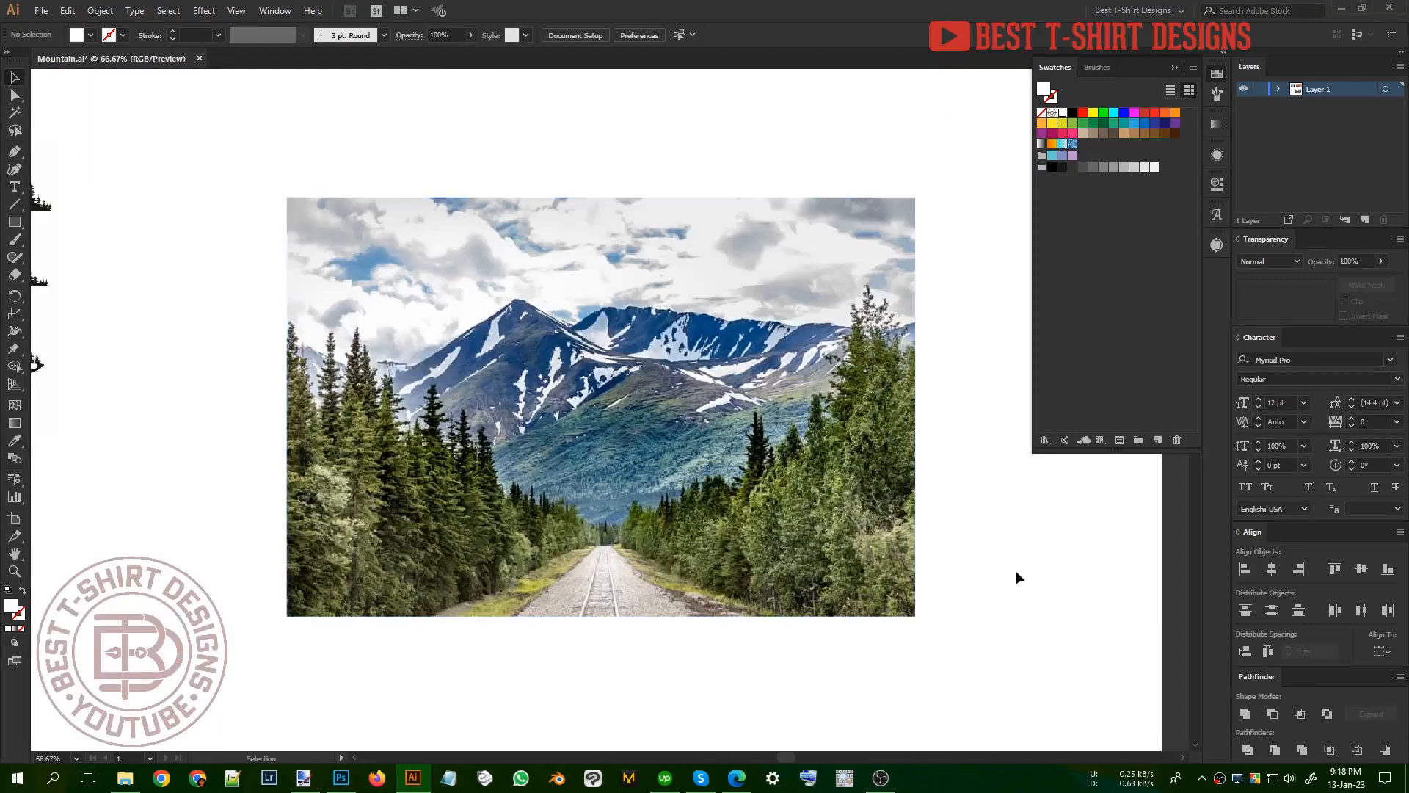
scroll(677, 580, "down", 1, "alt")
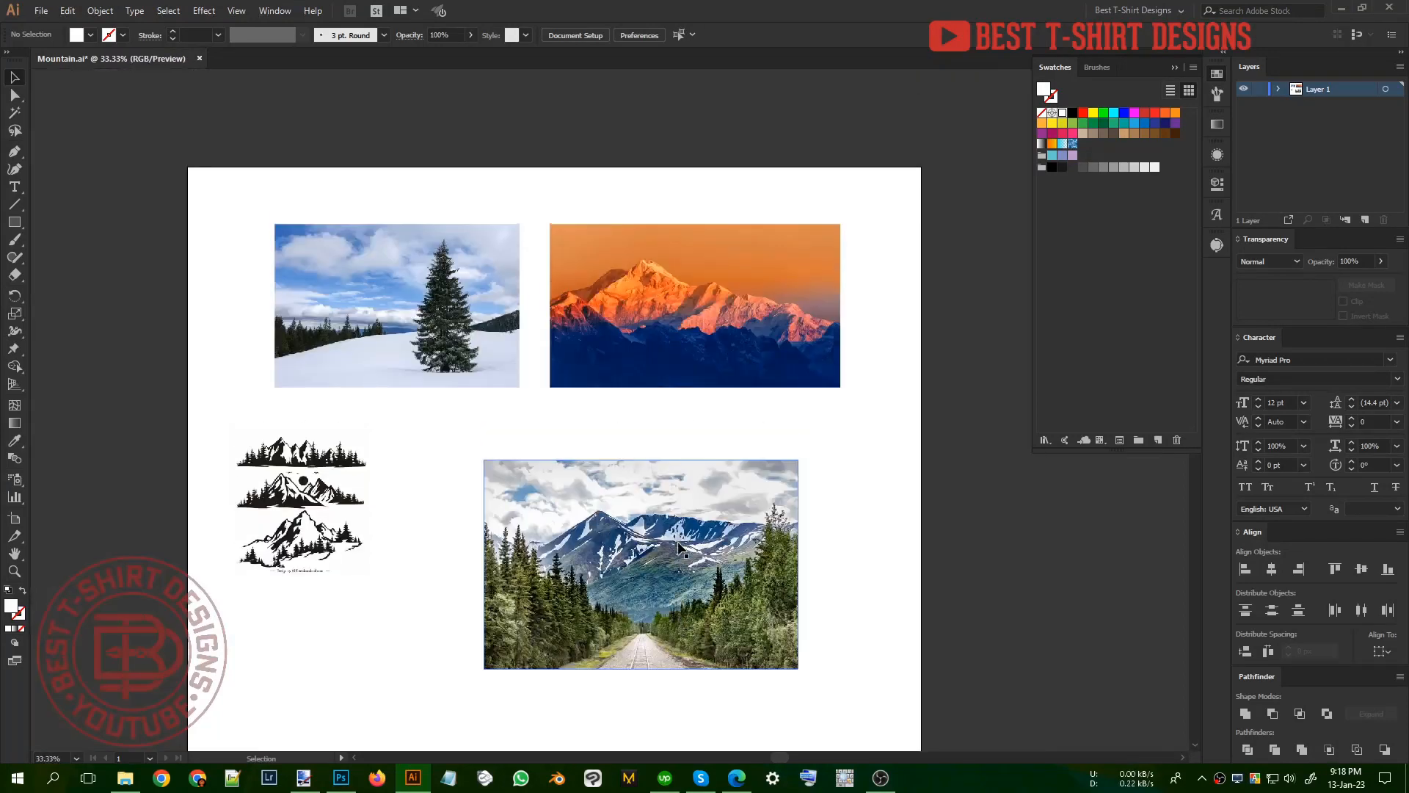
scroll(693, 302, "up", 3, "alt")
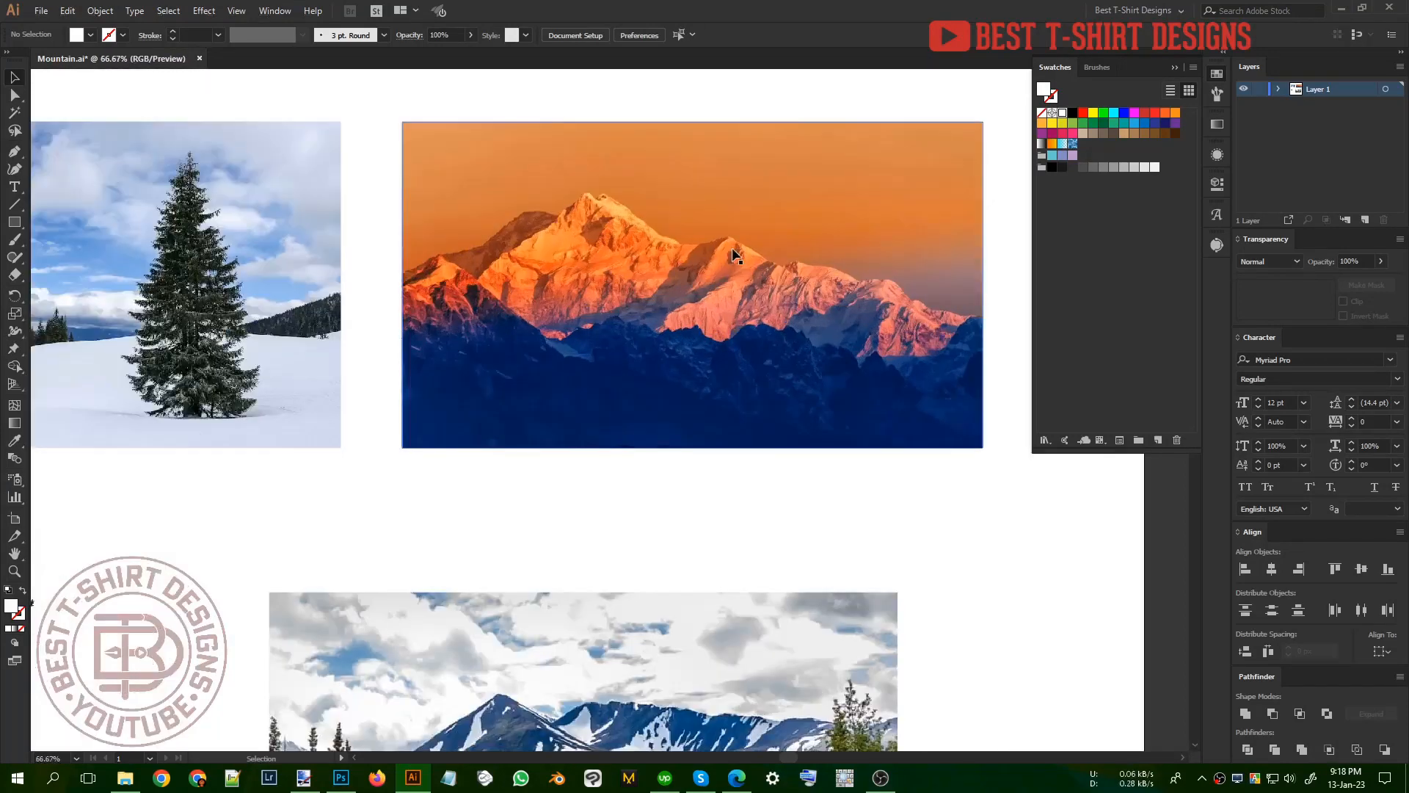
scroll(734, 213, "down", 2, "alt")
scroll(654, 628, "up", 2, "alt")
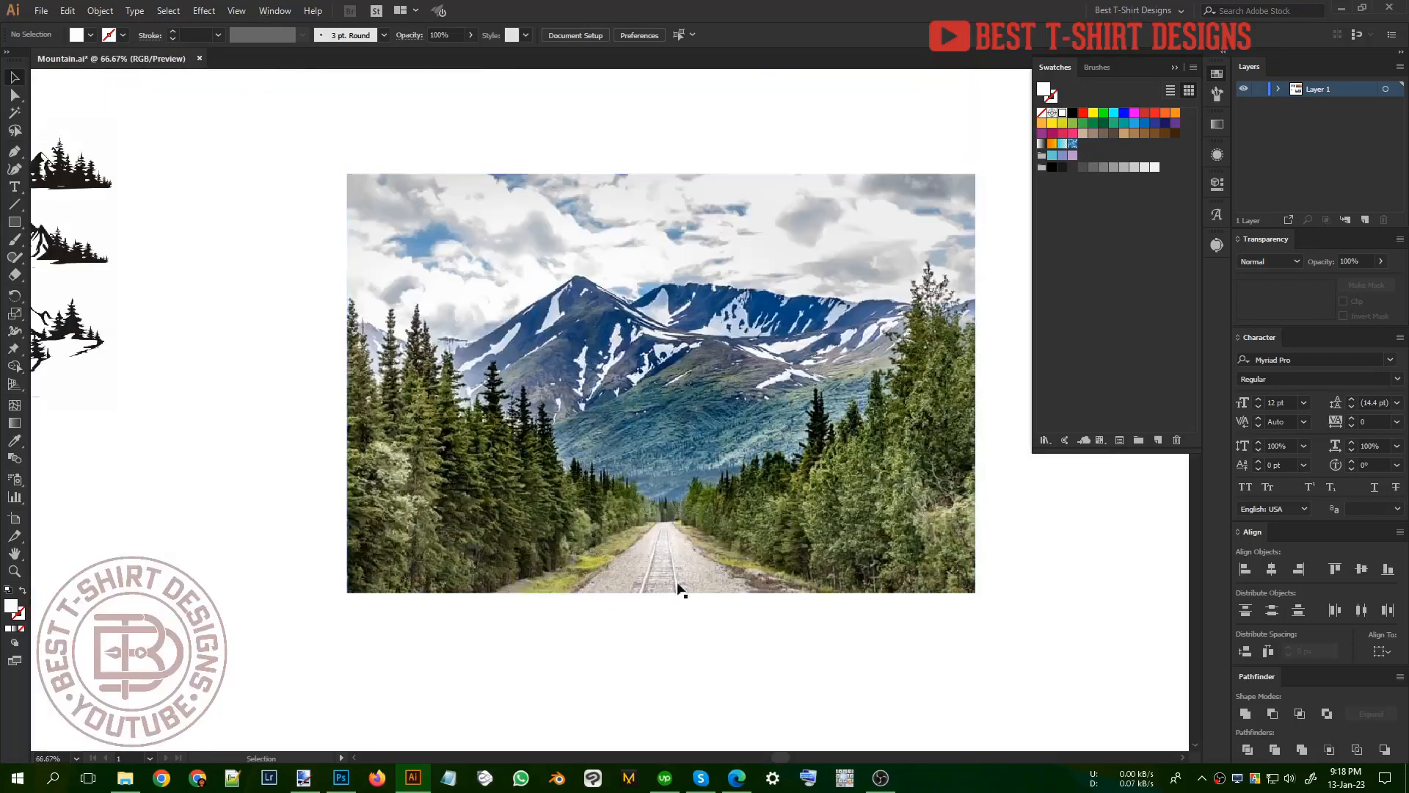
scroll(614, 606, "down", 1, "alt")
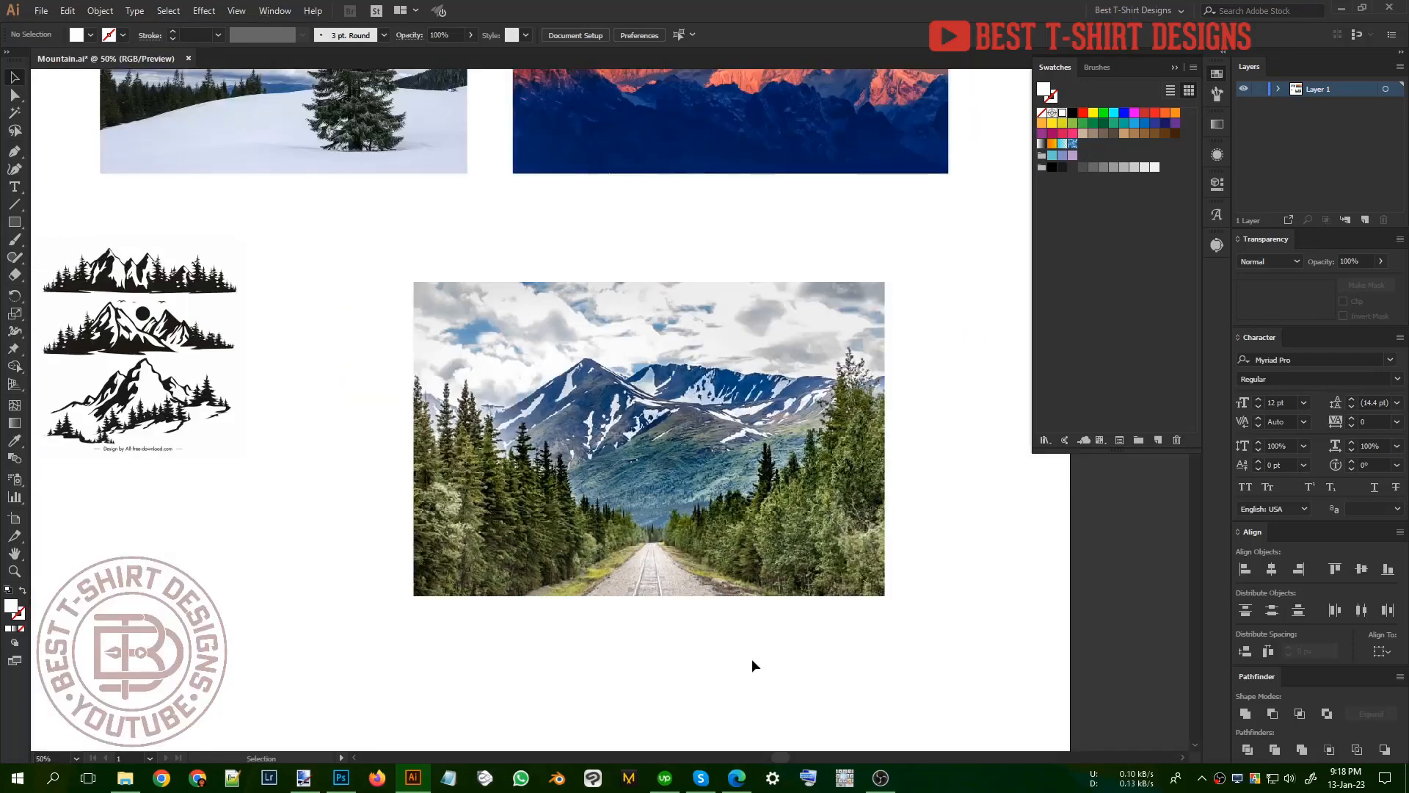
scroll(647, 588, "up", 1, "alt")
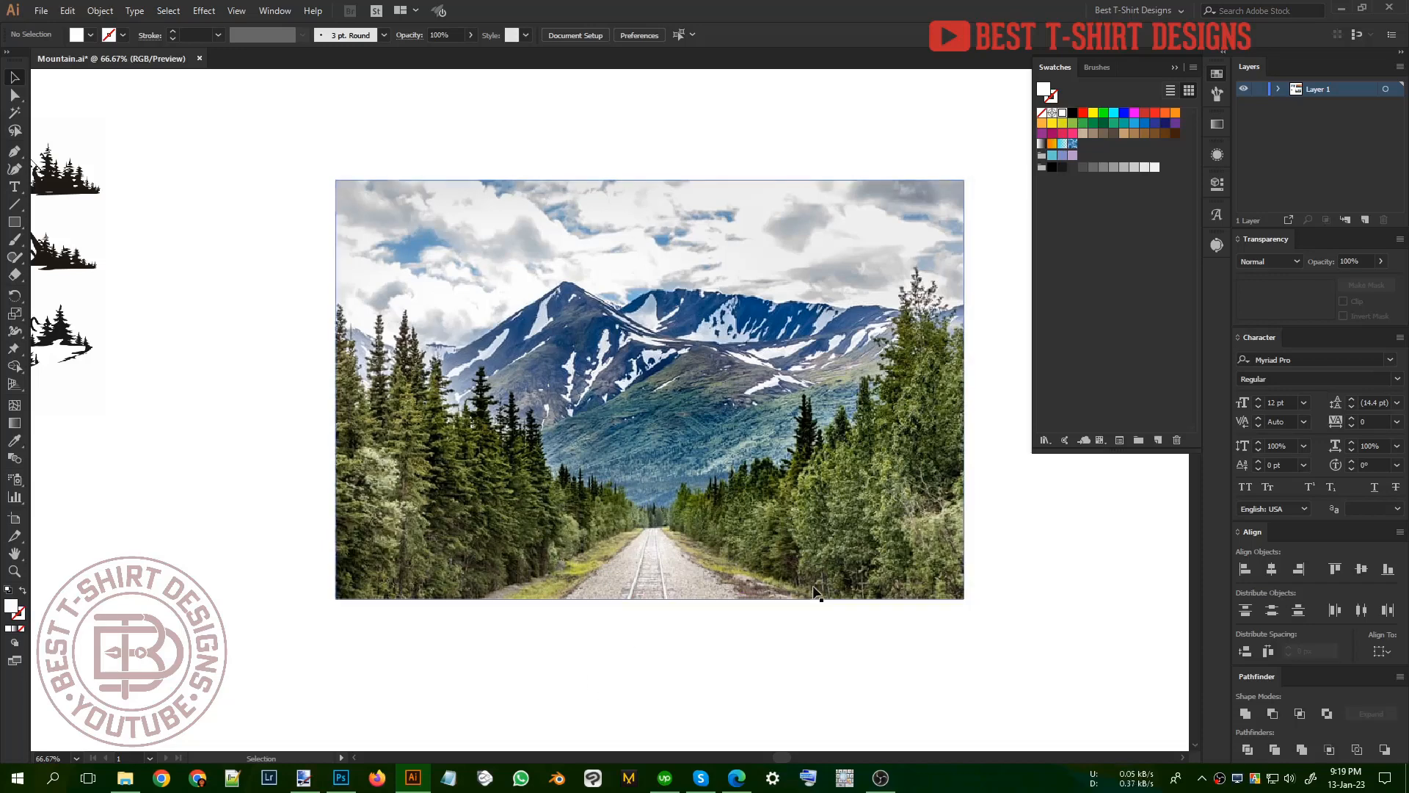
scroll(665, 665, "down", 1)
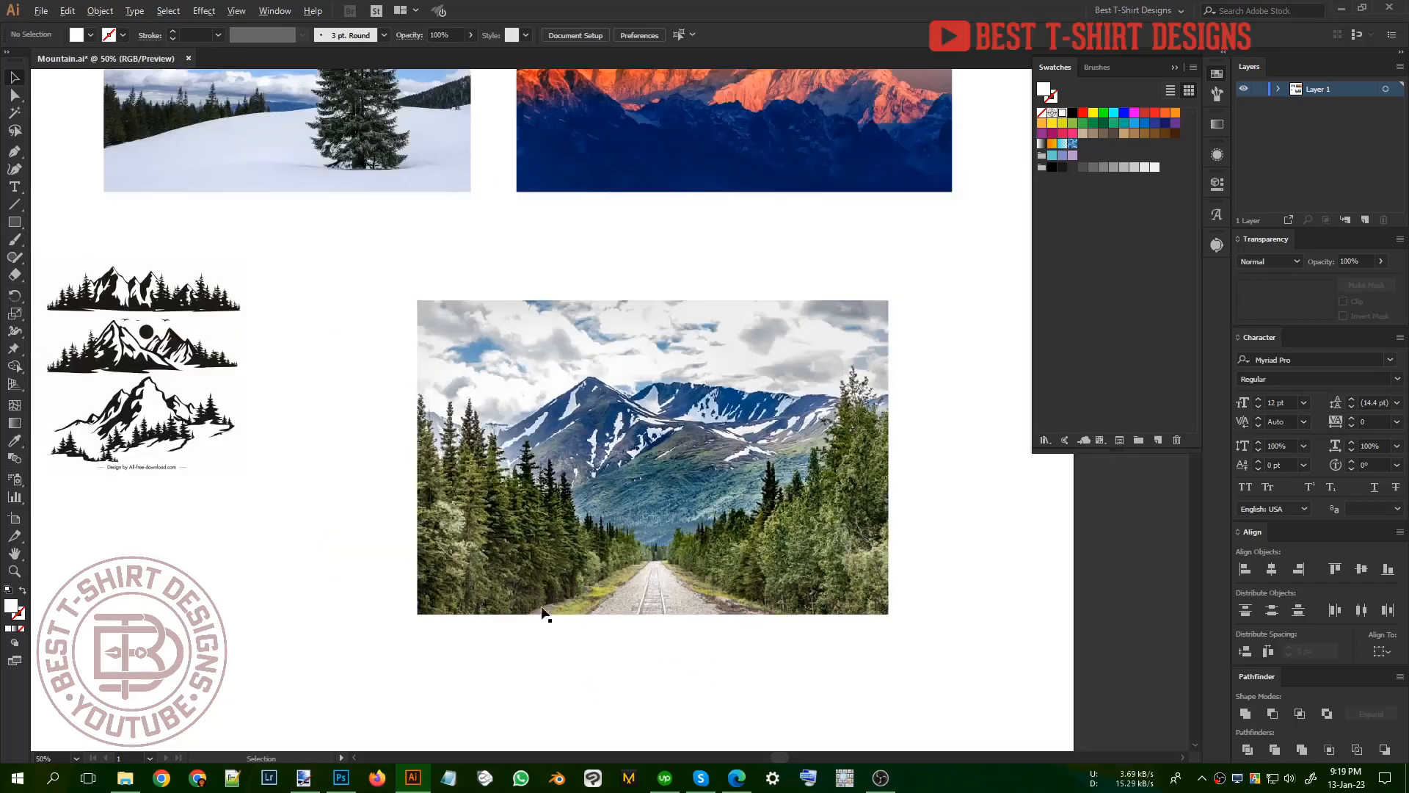
scroll(129, 408, "up", 1)
left_click_drag(136, 417, 300, 438)
scroll(237, 390, "up", 2)
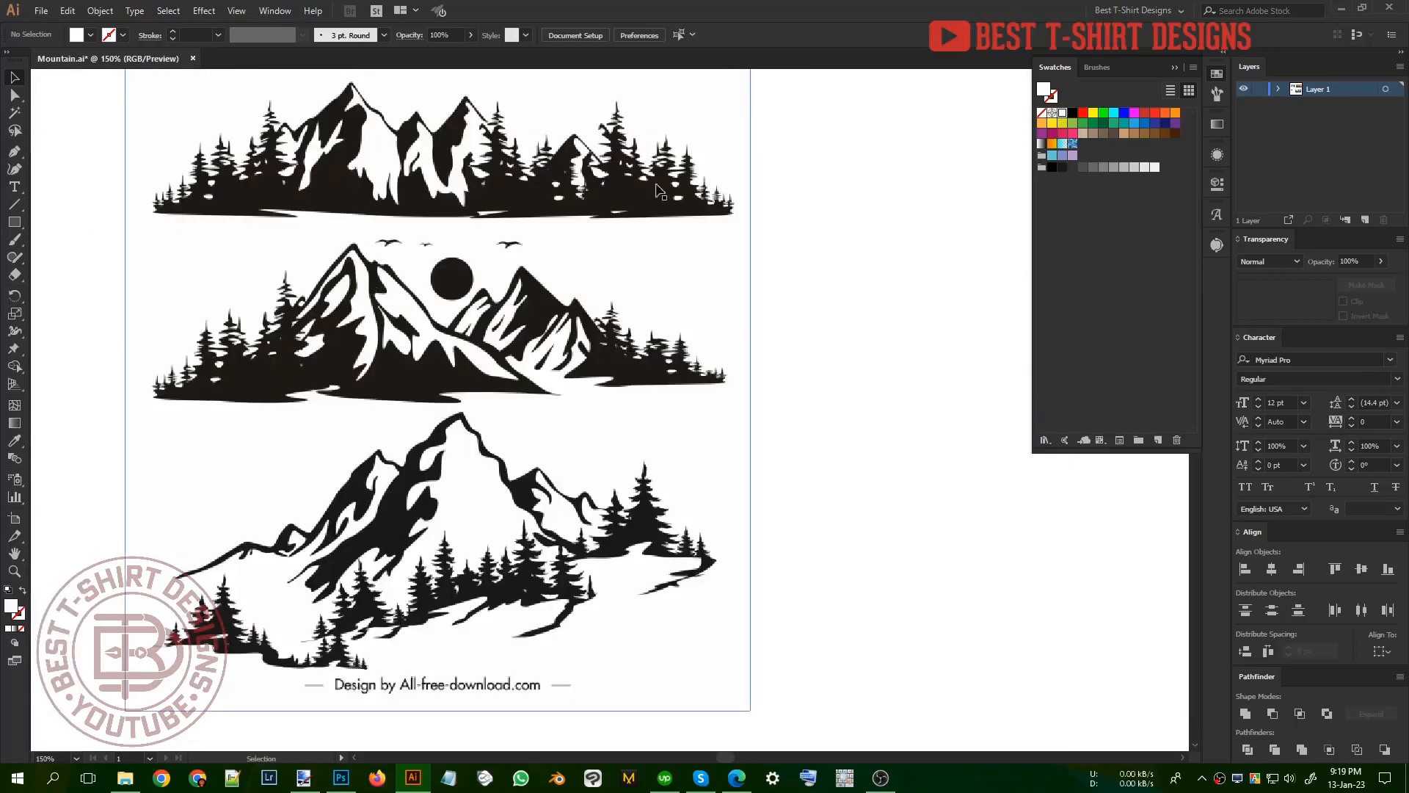
scroll(312, 294, "down", 2)
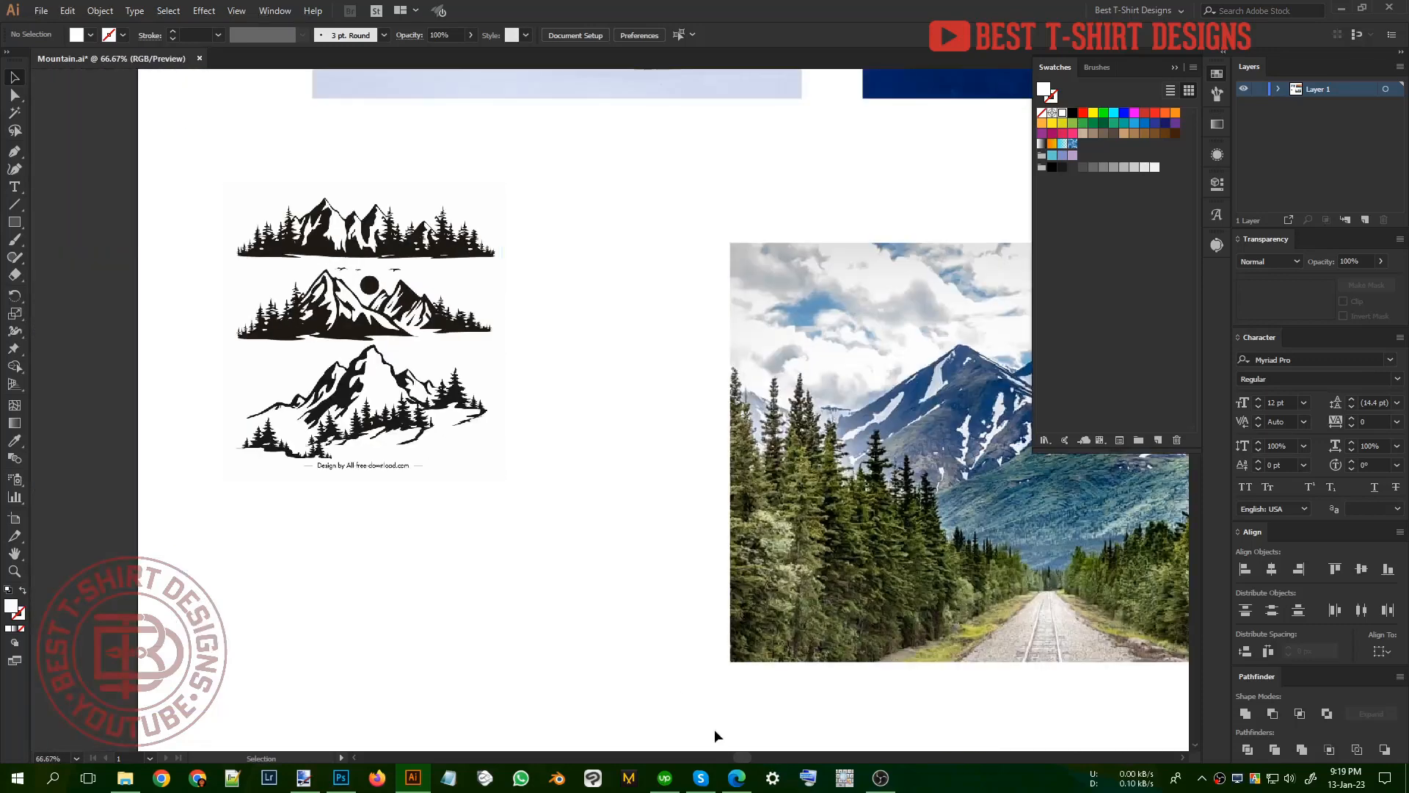
Step: Switch to the browser's "mountain trees" image results and open the related iStock photo of a lone snowy pine tree
left_click(736, 777)
left_click(970, 8)
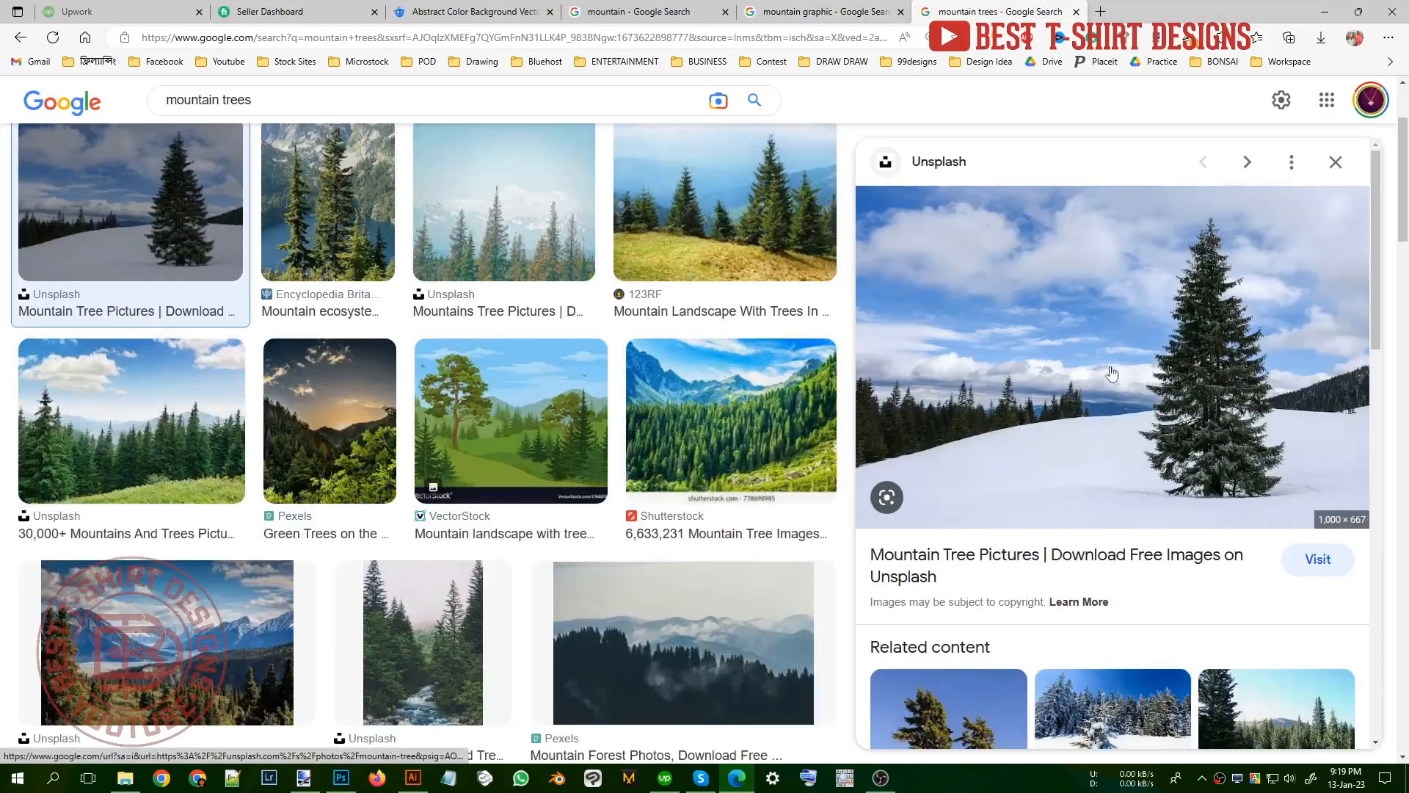
scroll(1137, 437, "down", 3)
scroll(1135, 434, "down", 3)
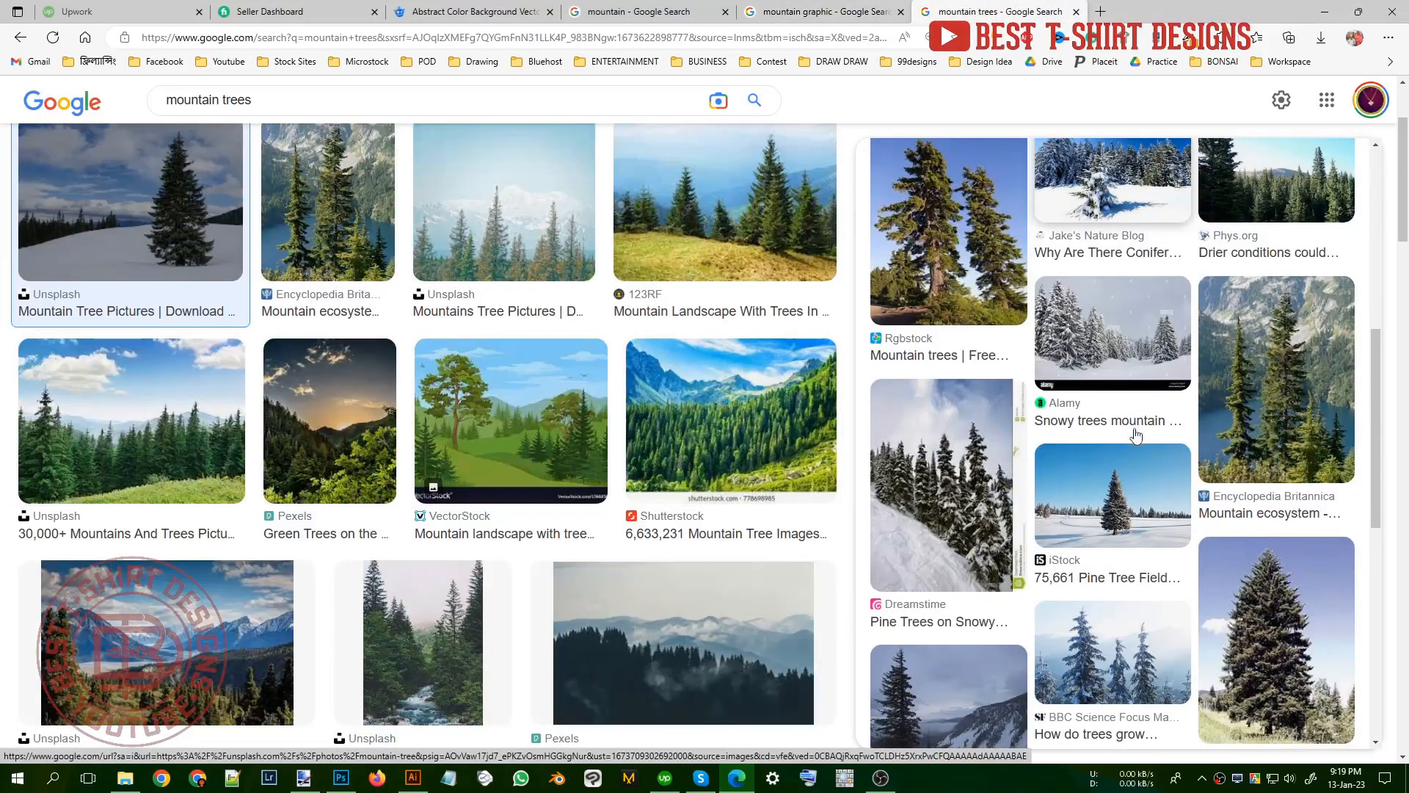
left_click(1121, 512)
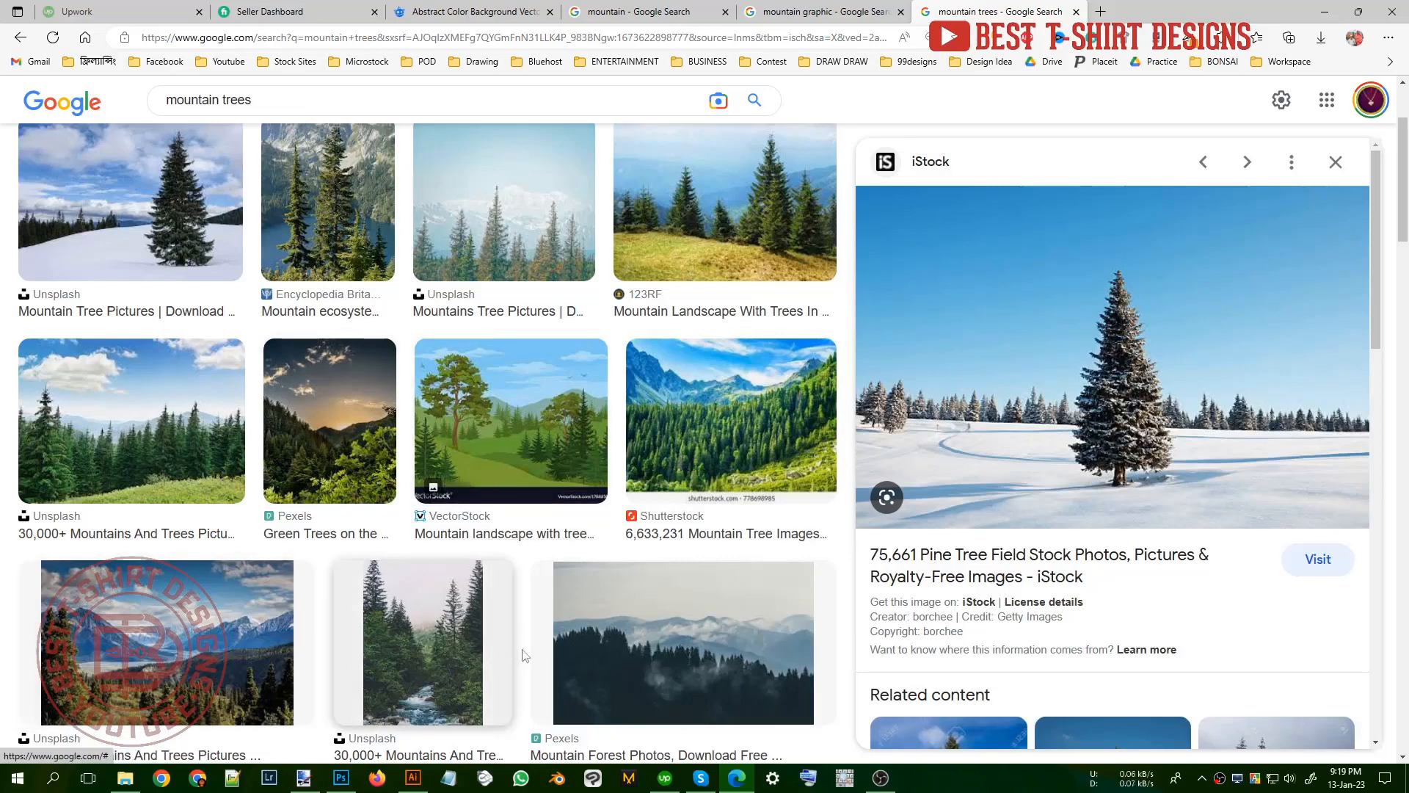
Step: Capture a 284x402 region around the lone pine tree, copy it and paste it into the Illustrator document
key("Print")
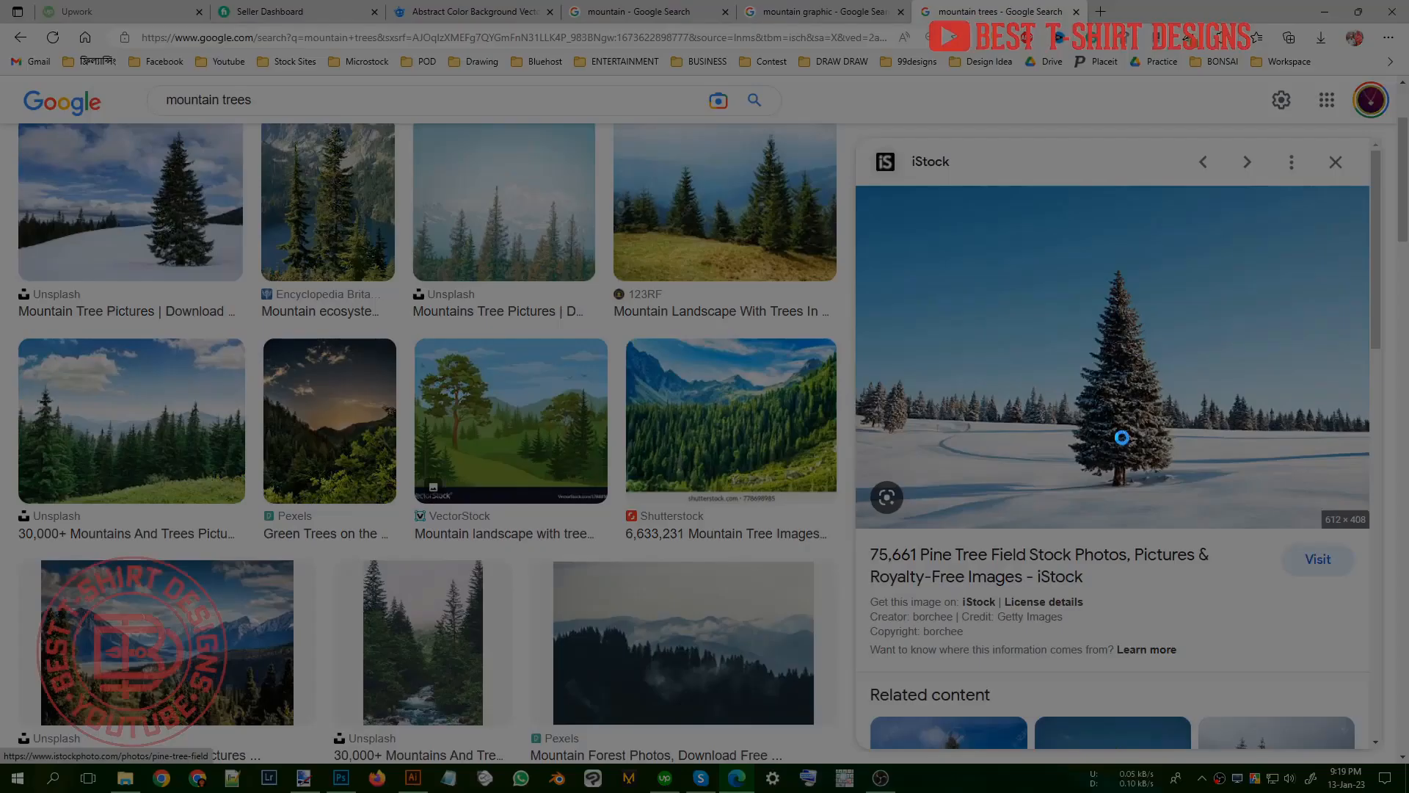
left_click_drag(1011, 220, 1220, 515)
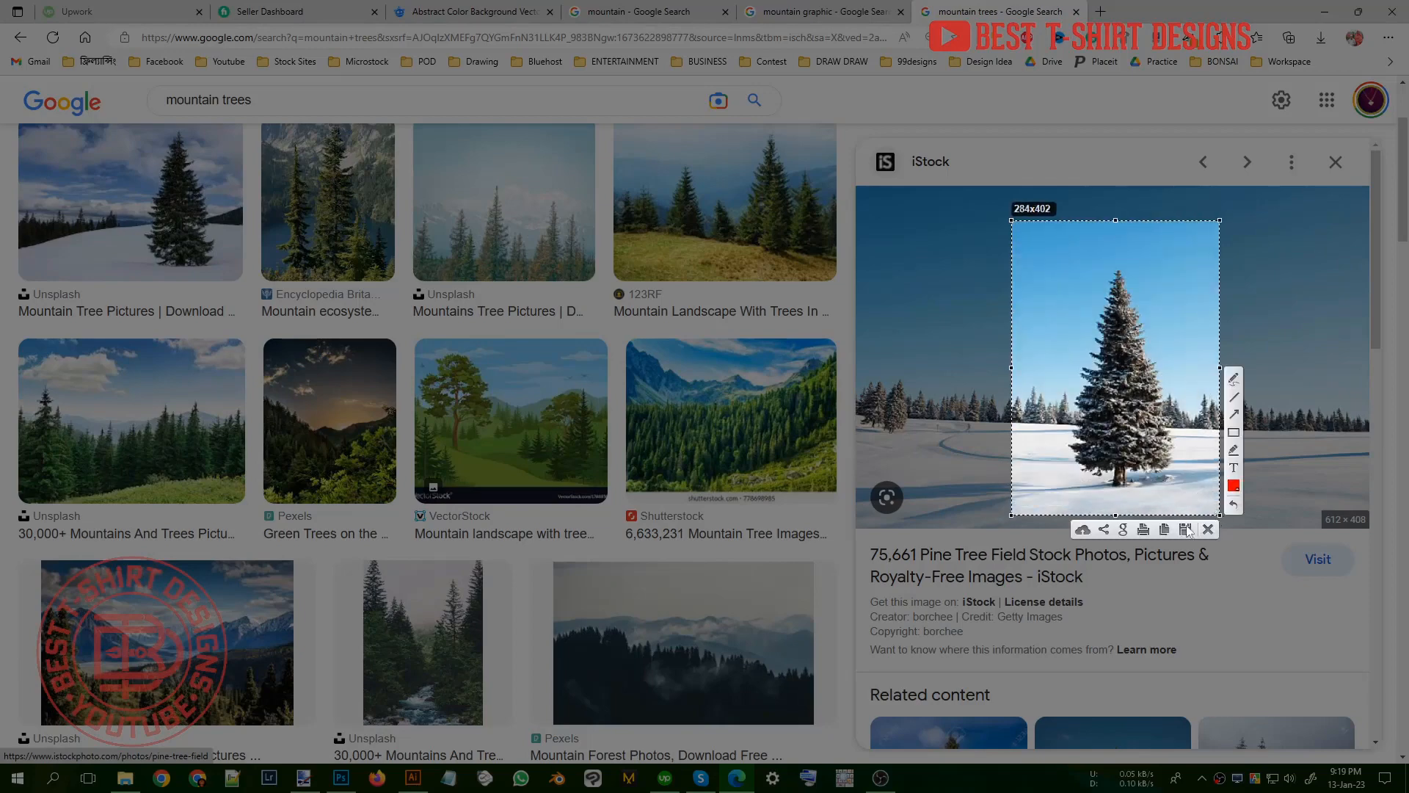
left_click(1169, 529)
left_click(414, 778)
key("ctrl+v")
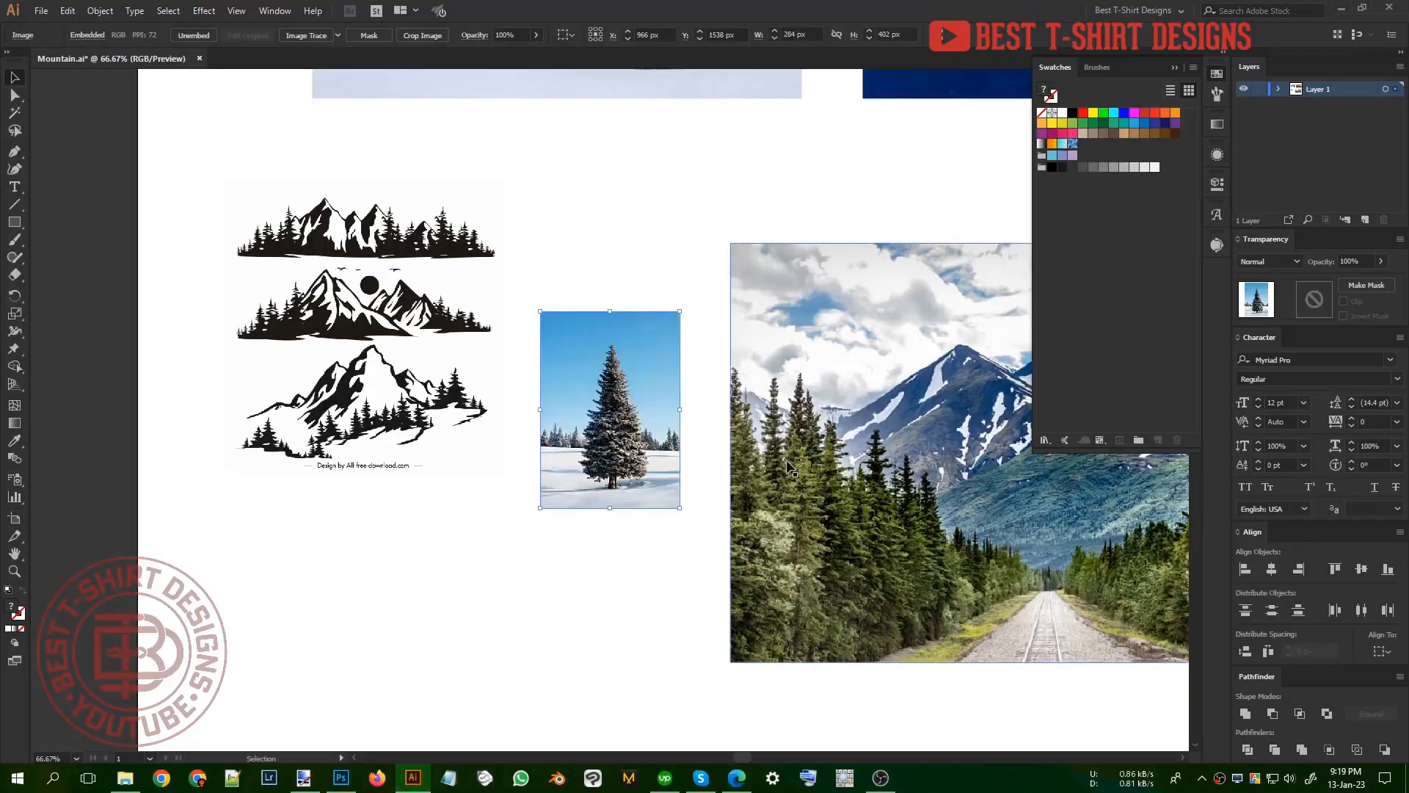
Step: Move the pasted pine tree image just below the mountain silhouettes and deselect it
left_click_drag(667, 424, 561, 598)
left_click(655, 578)
key("ctrl+minus")
key("ctrl+minus")
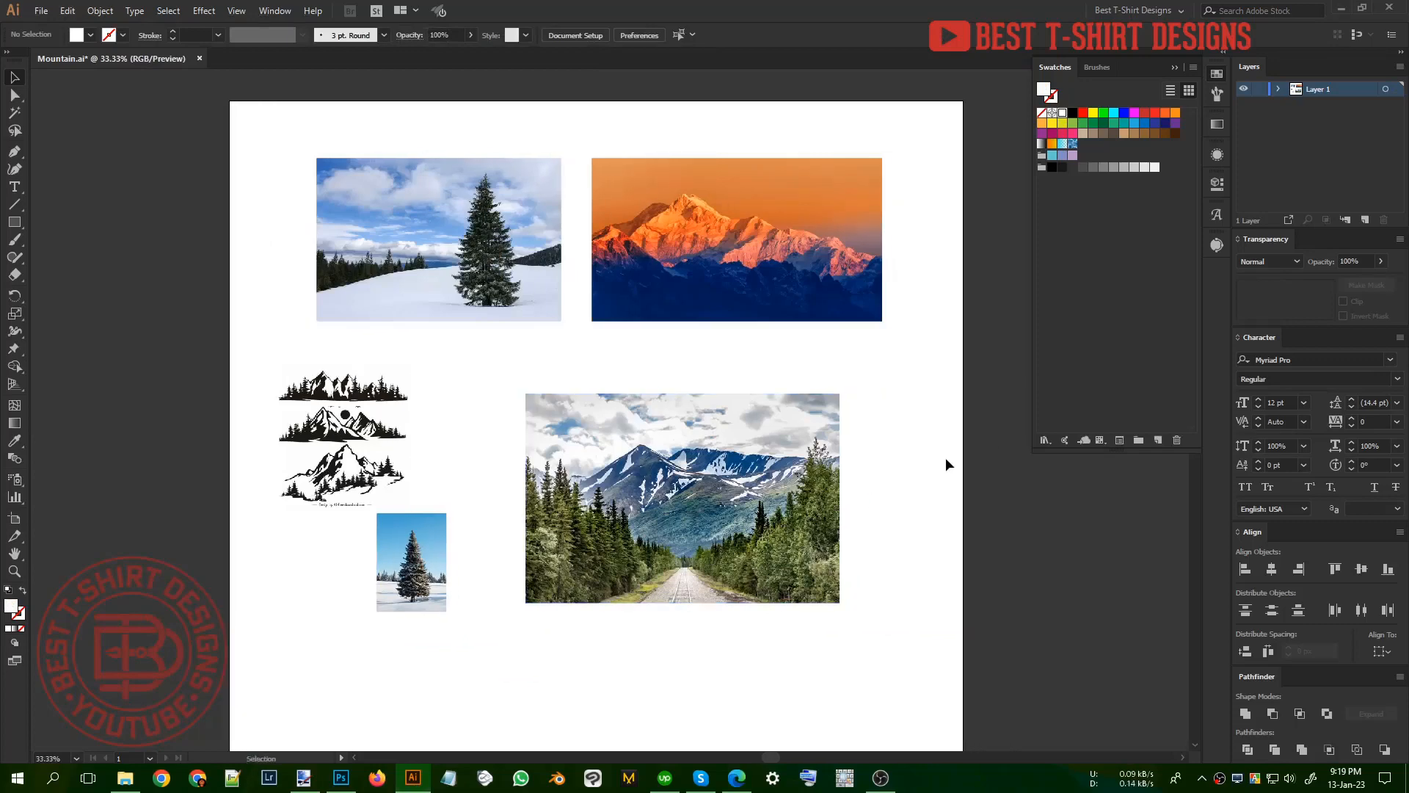
Step: Lower the opacity of the orange sunset mountain photo to 60%
scroll(769, 175, "up", 2)
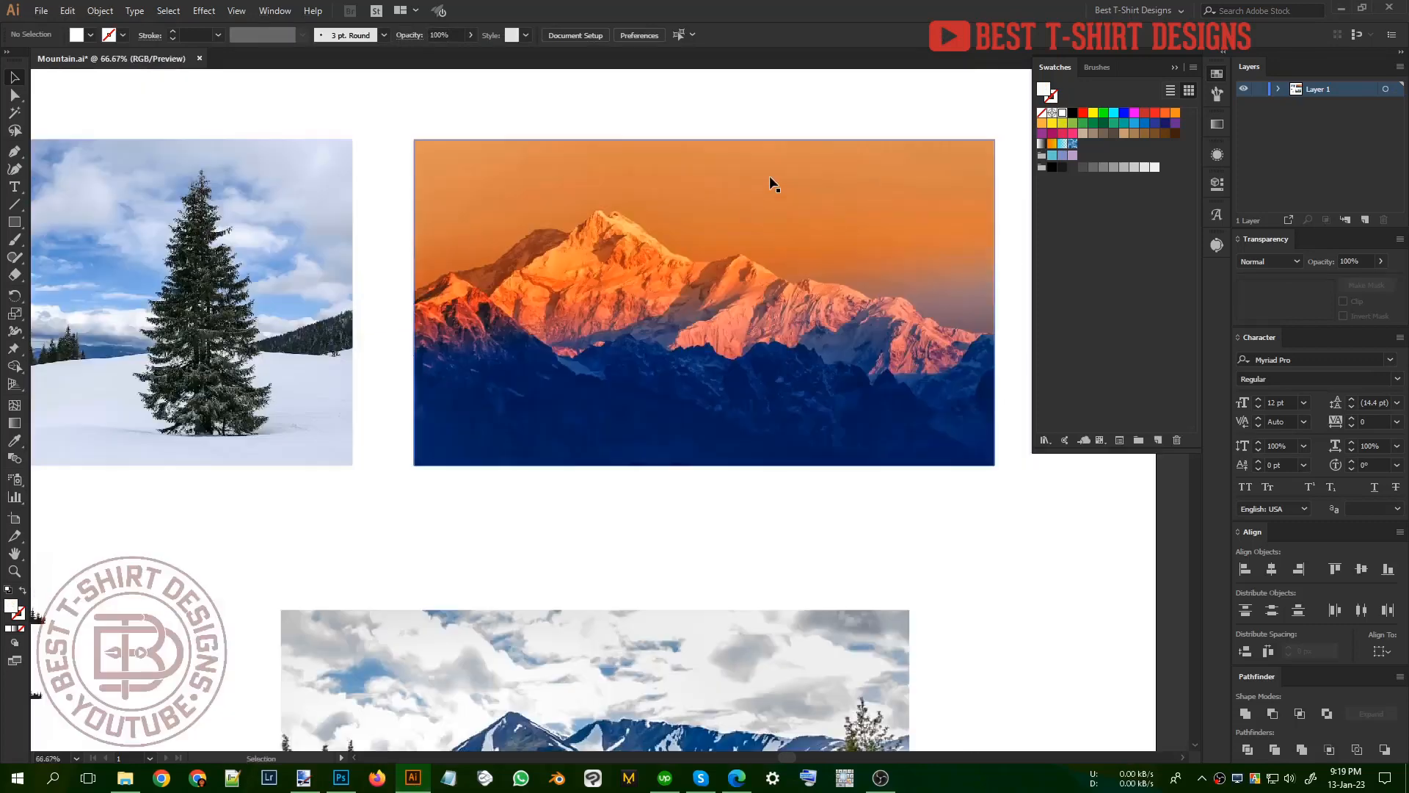
left_click(625, 274)
scroll(712, 280, "up", 1)
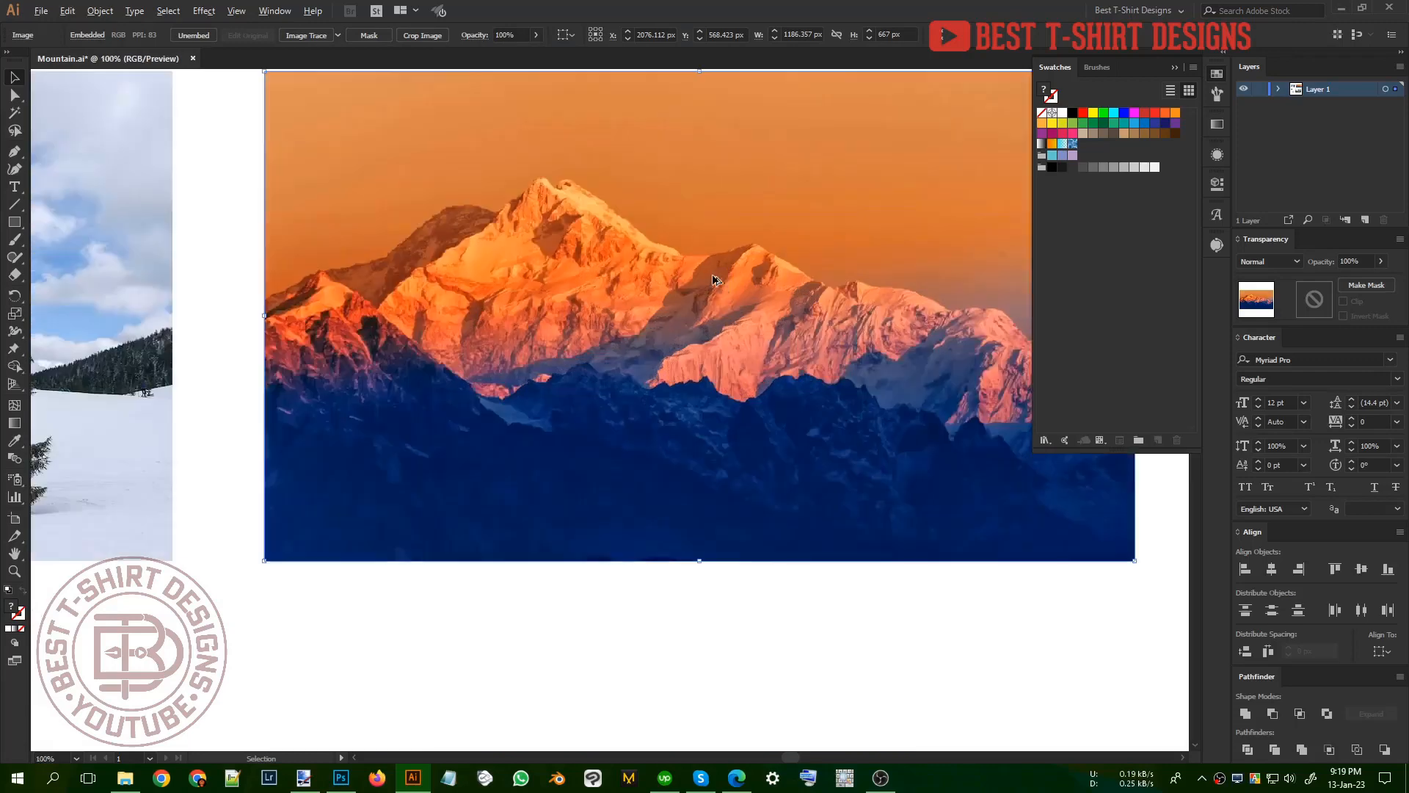
scroll(509, 40, "down", 6)
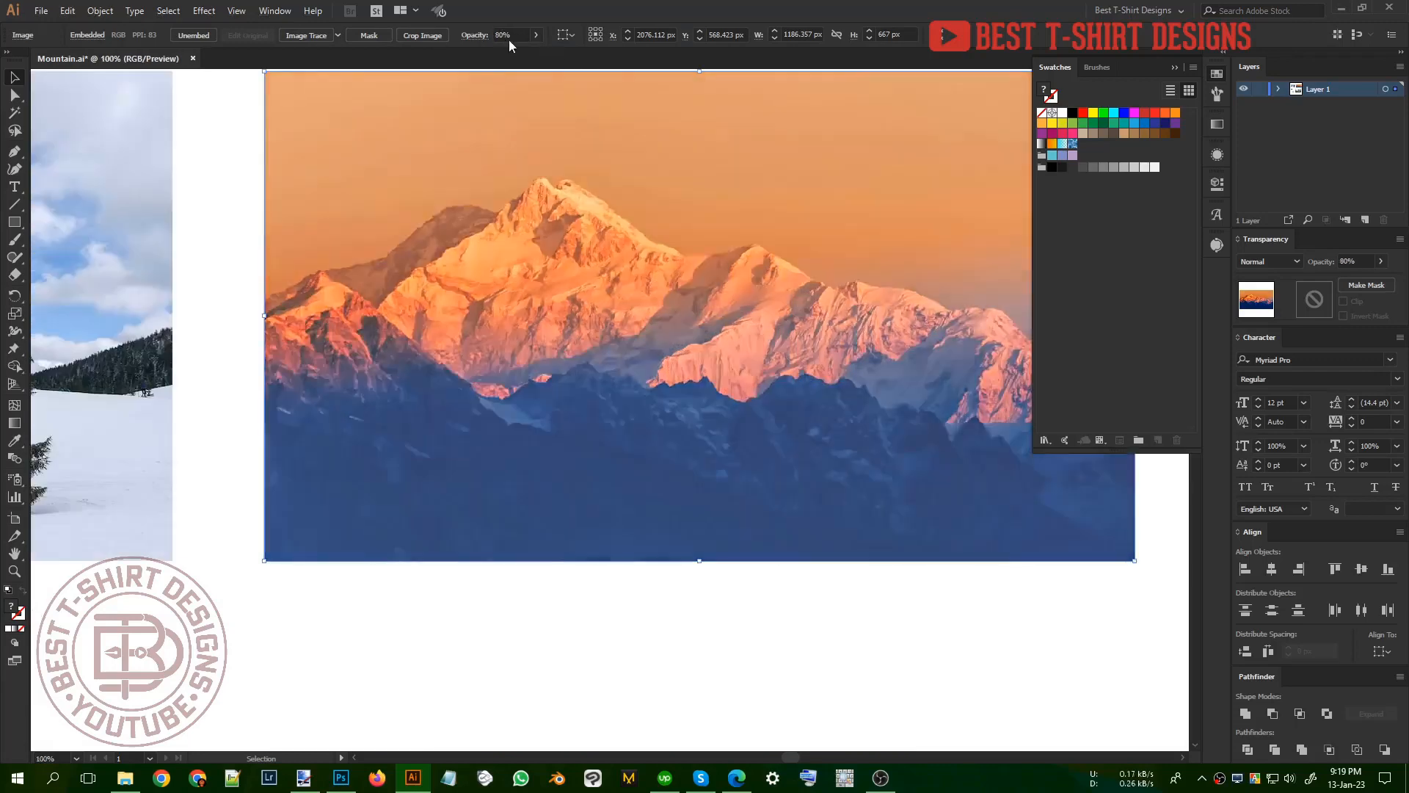
scroll(508, 39, "up", 1)
scroll(509, 40, "up", 1)
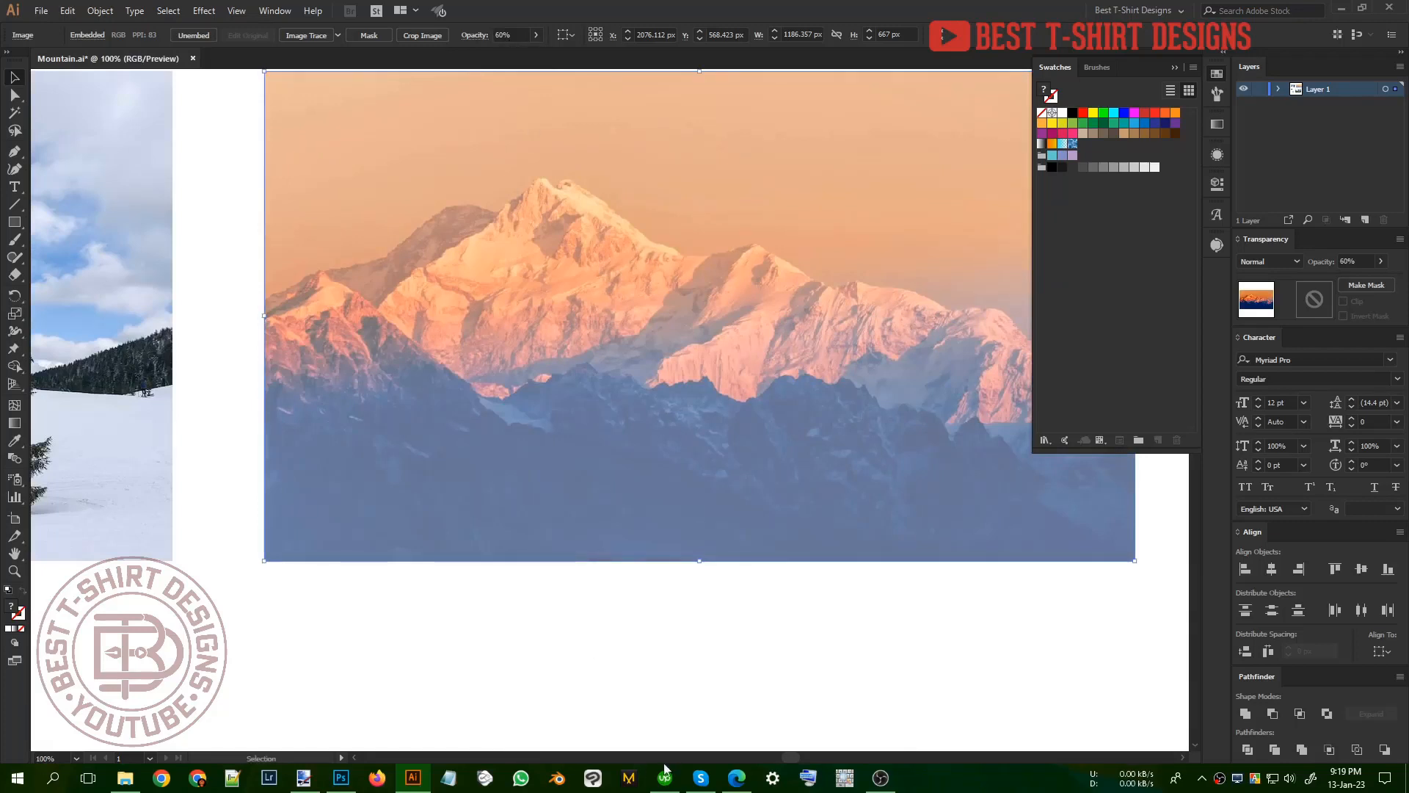
Step: Open the OSD hotkey display and shrink its window over the lower part of the workspace
left_click(845, 778)
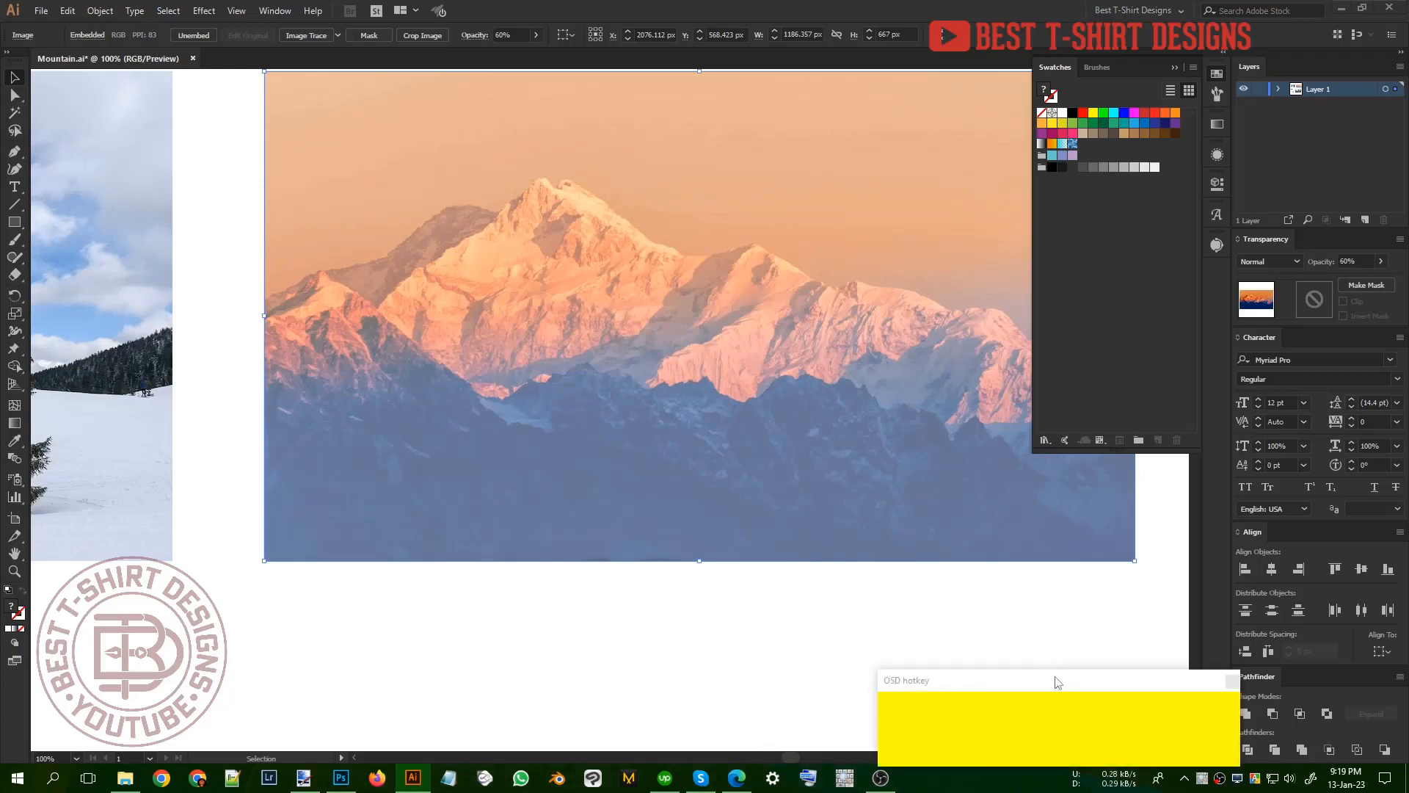
left_click_drag(1057, 681, 1063, 715)
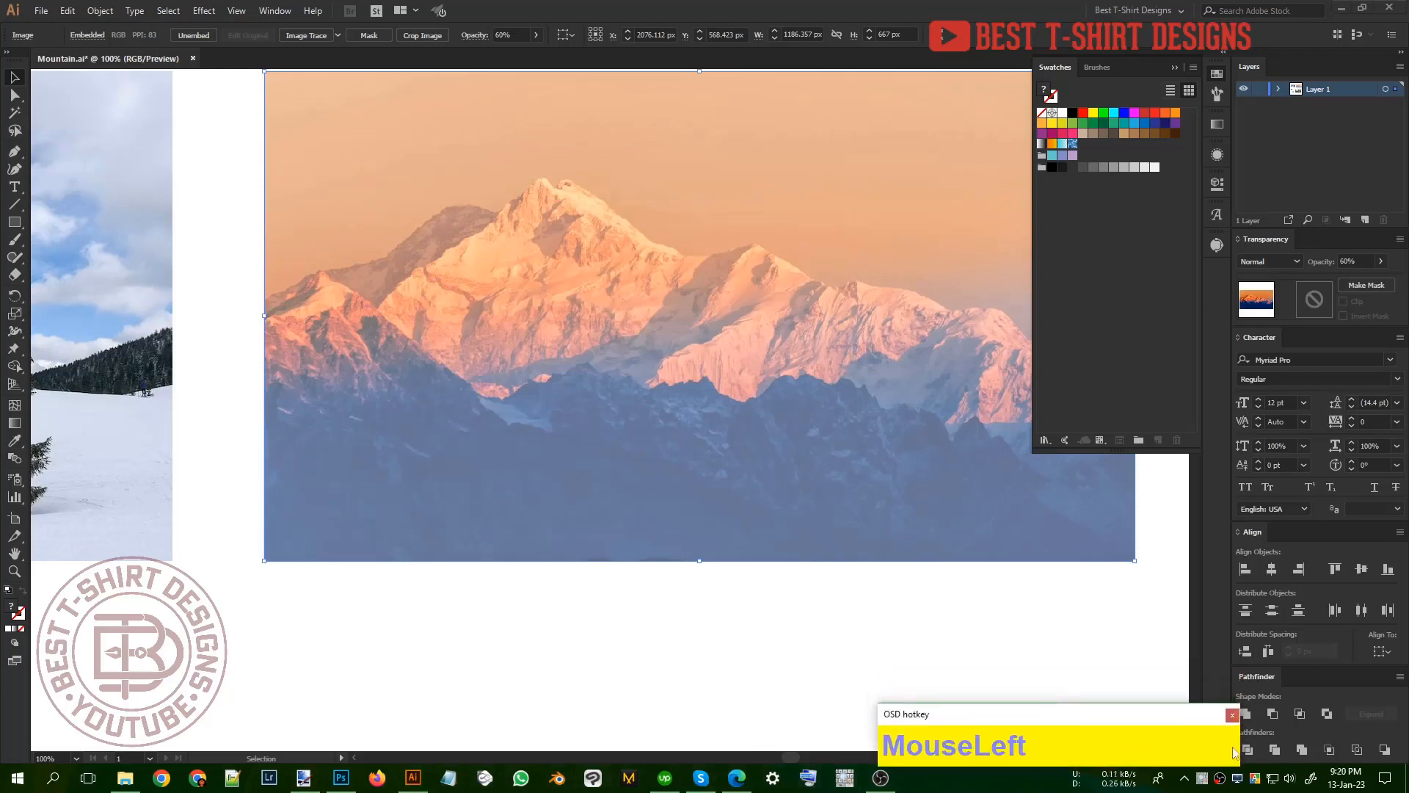
left_click_drag(1240, 744, 1113, 689)
Step: Lock the faded sunset mountain photo and look over the available lock, unlock and keyboard shortcut commands
left_click(860, 489)
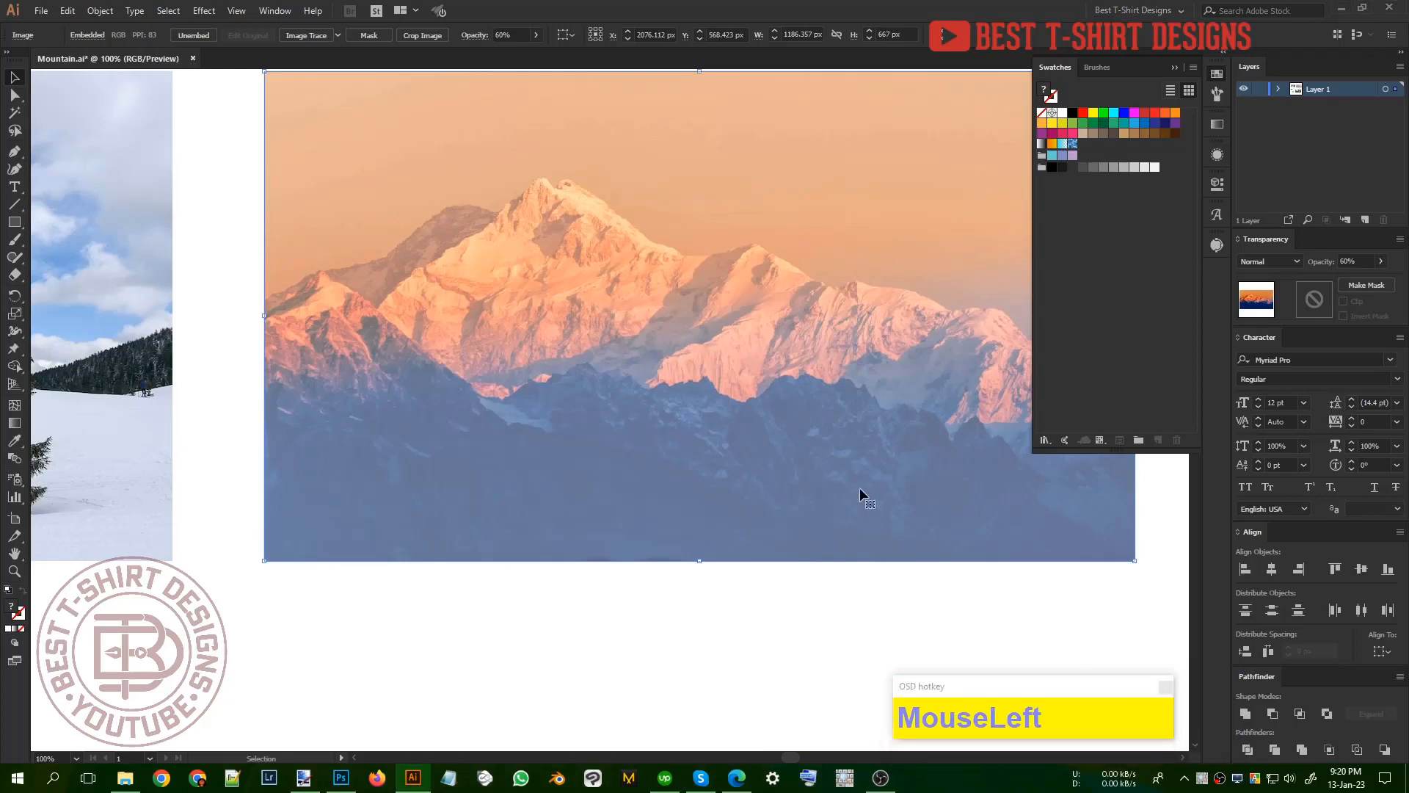
key("ctrl+1")
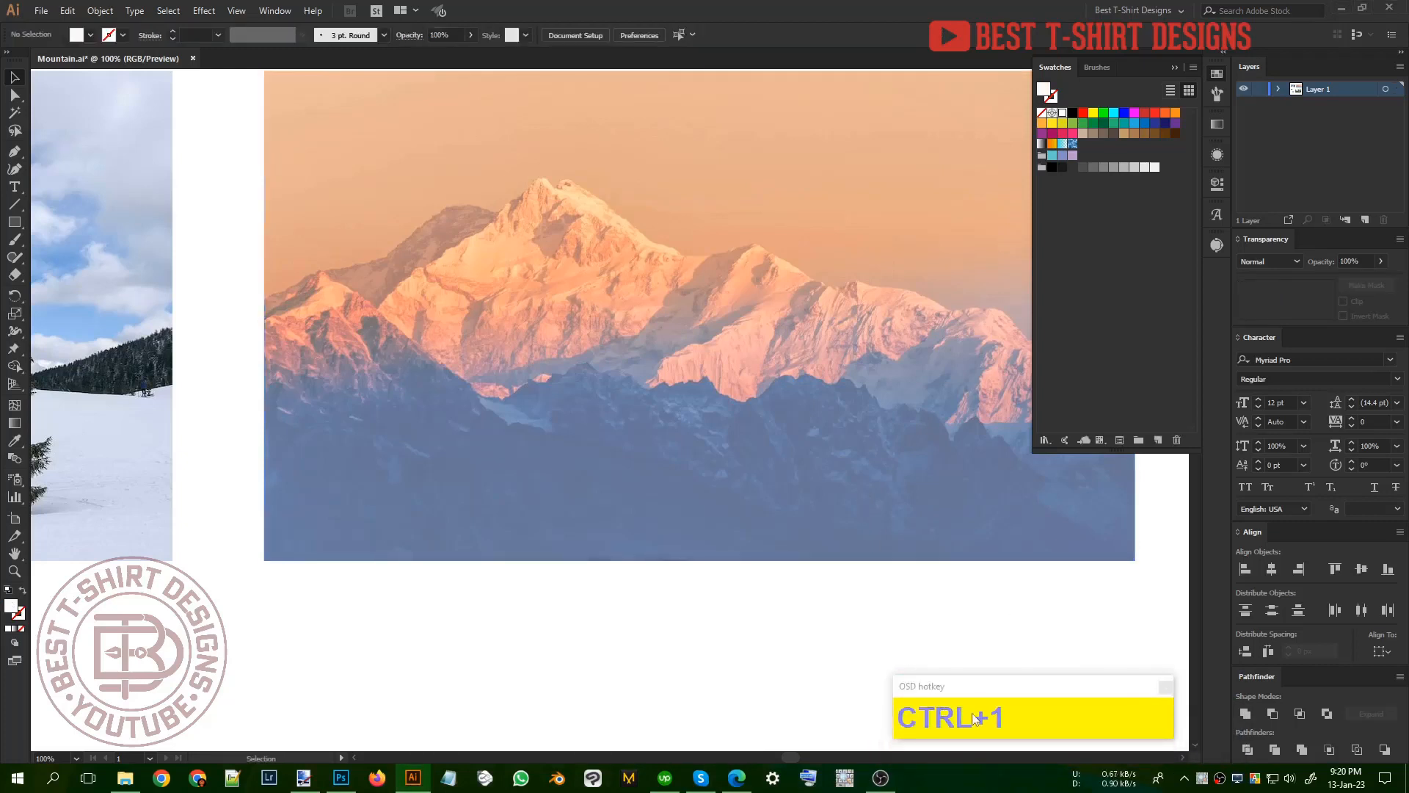
scroll(548, 426, "up", 1)
left_click(100, 10)
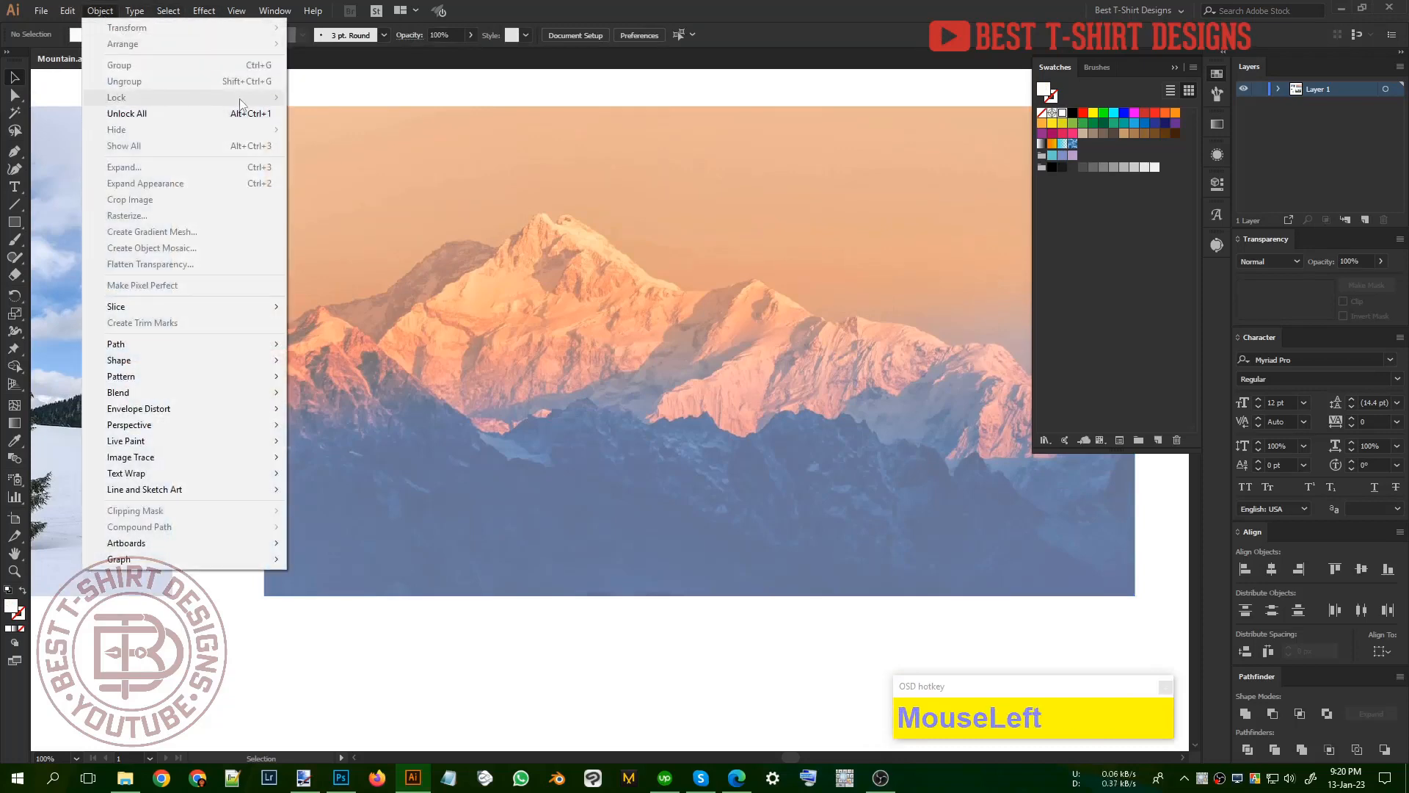
mouse_move(67, 10)
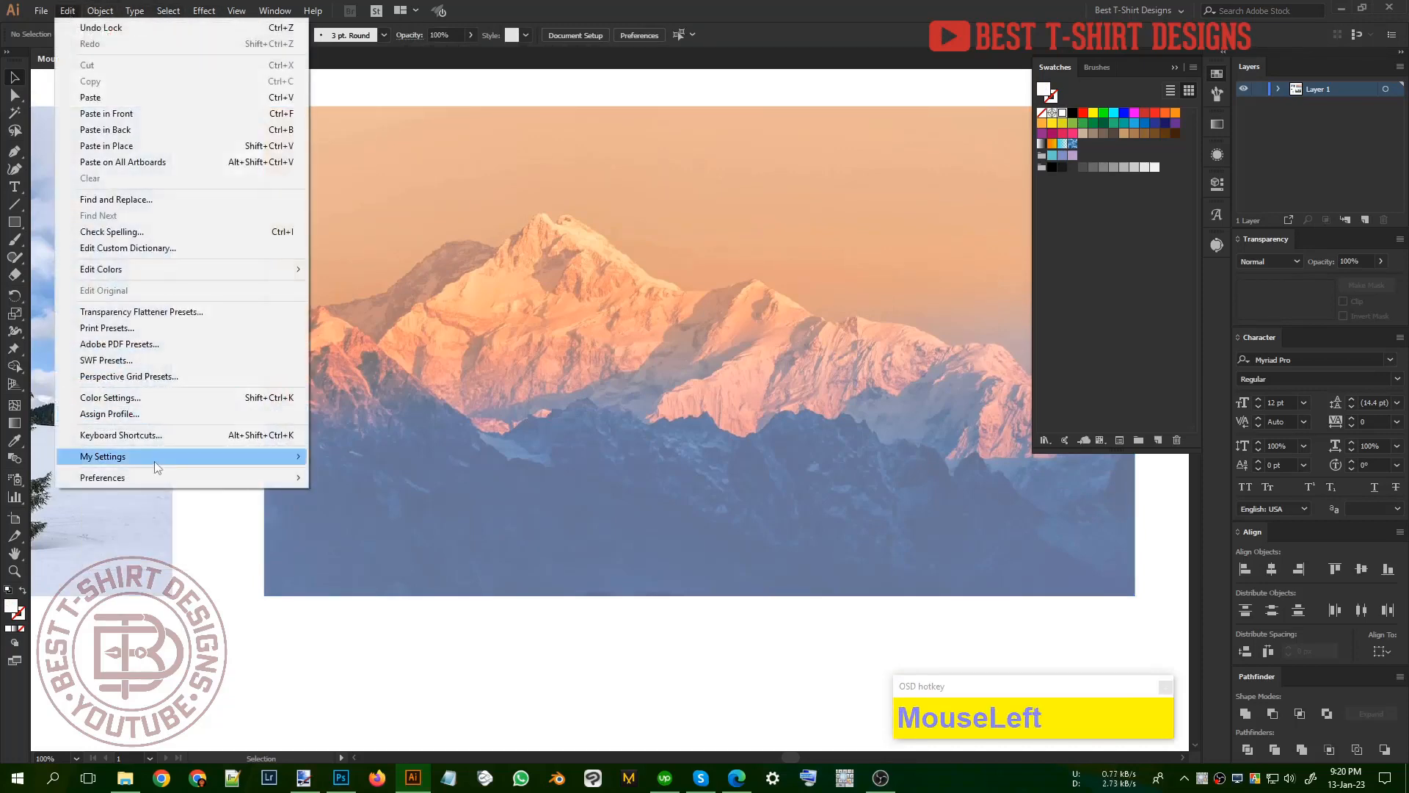
left_click(424, 435)
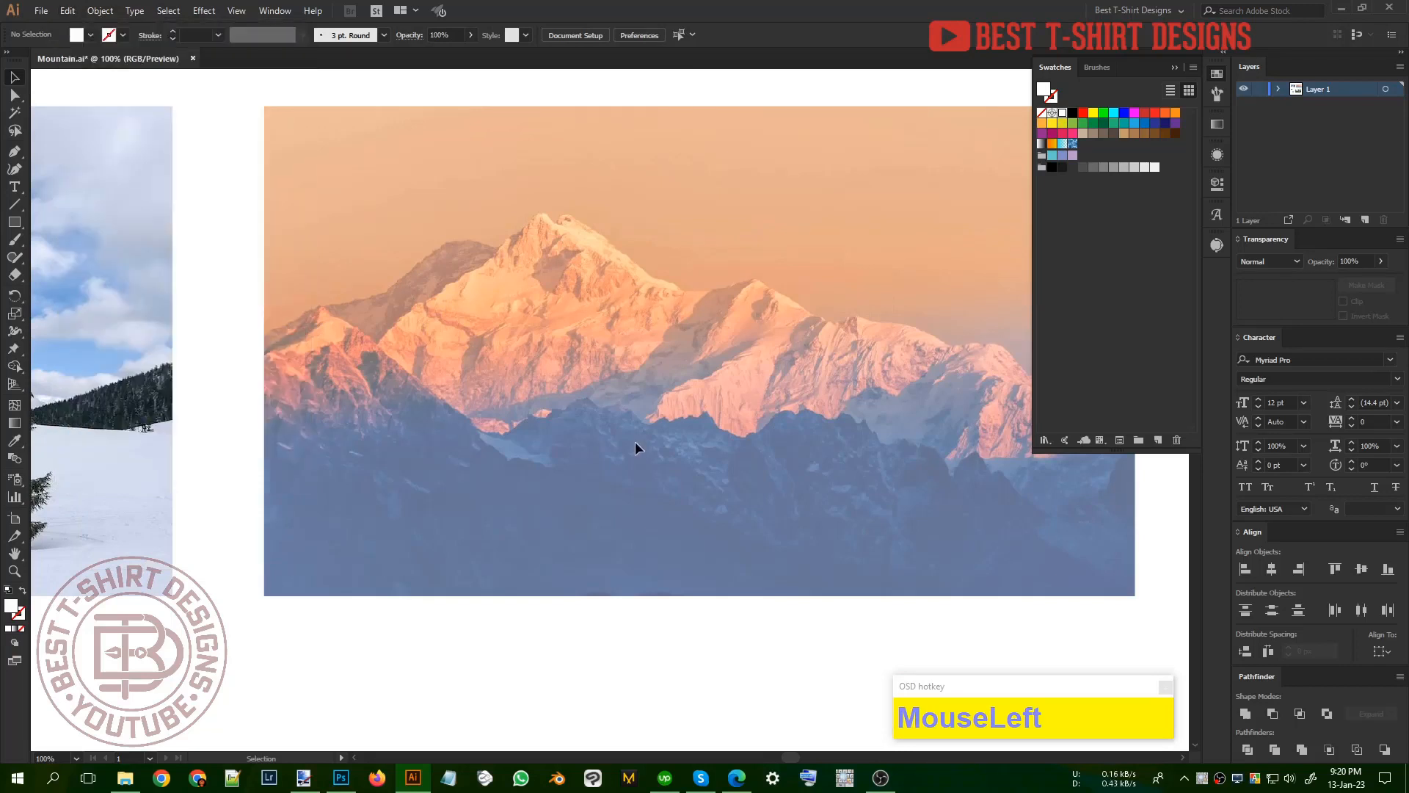
Step: Collapse the floating swatches so the whole sunset mountain photo is unobstructed
scroll(635, 441, "up", 1)
left_click(1218, 74)
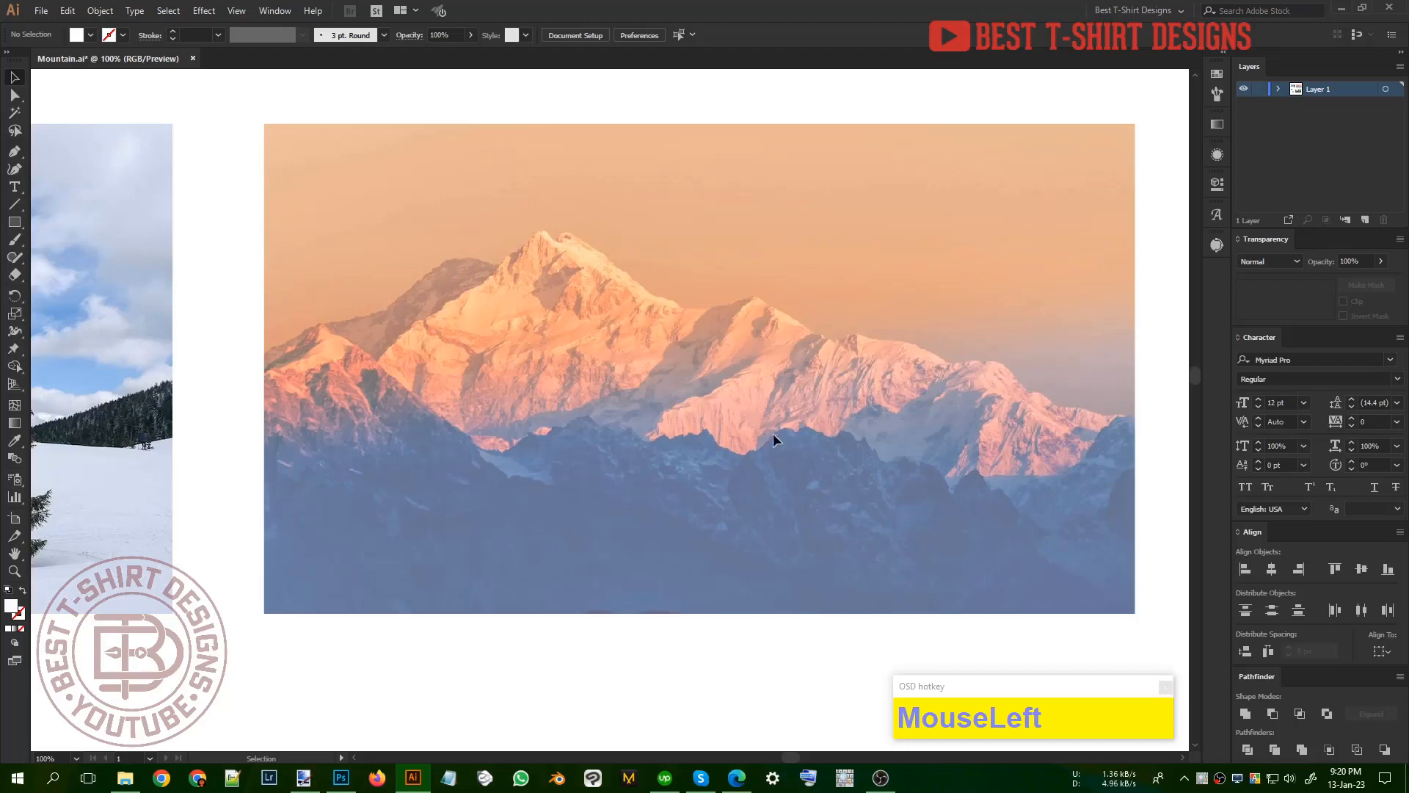
left_click_drag(648, 430, 715, 420)
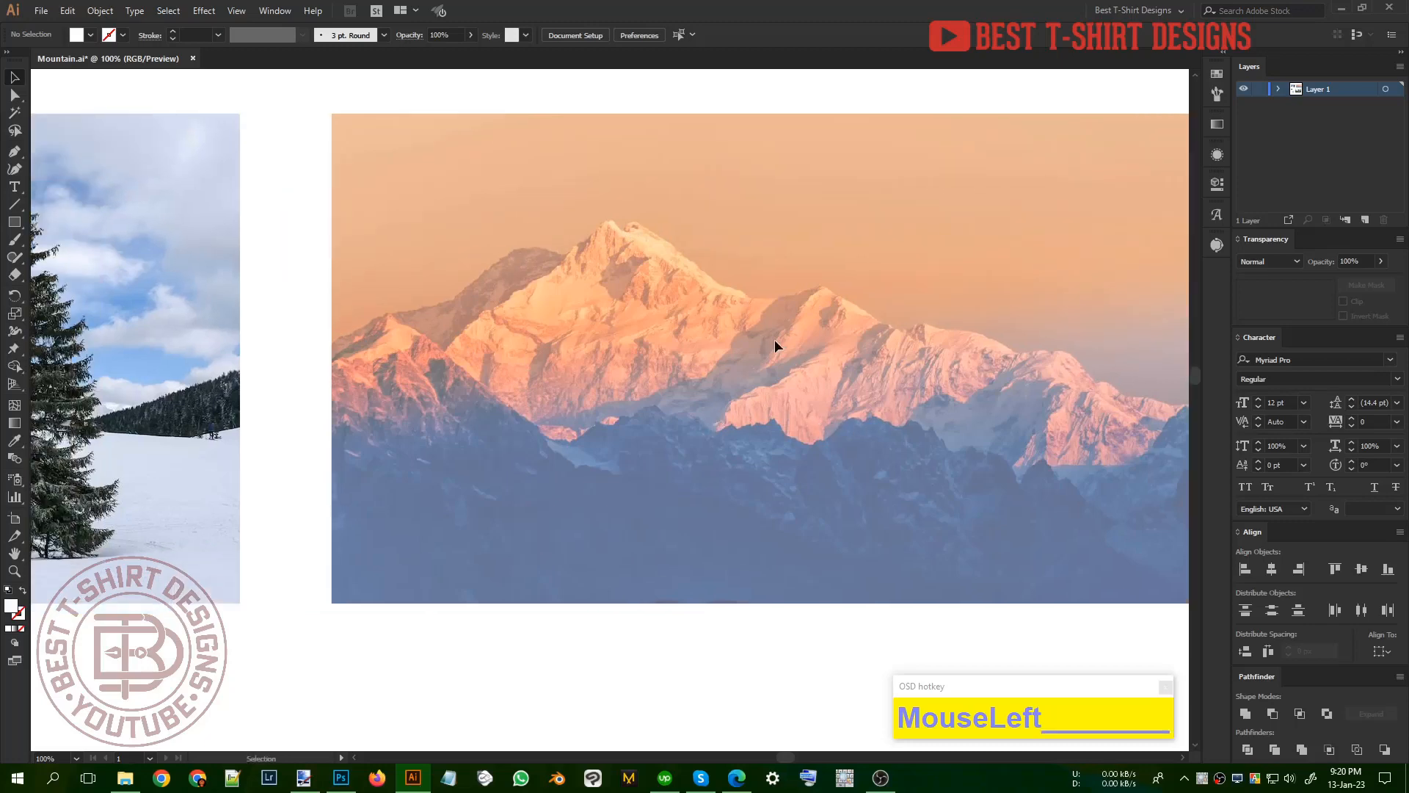
Step: Unlock all locked objects, test selecting the sunset mountain photo, and deselect it
scroll(834, 350, "down", 1, "alt")
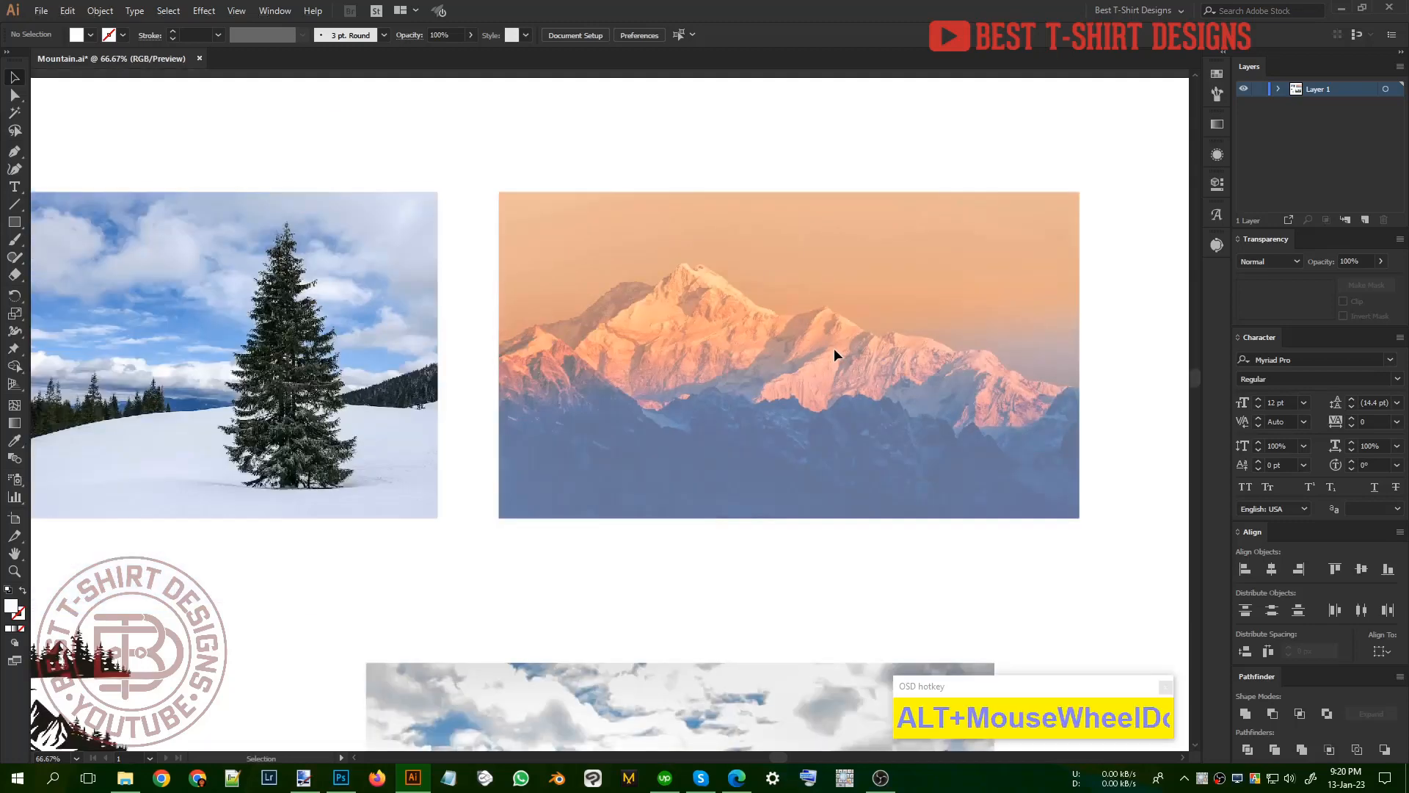
key("ctrl+alt+2")
left_click(830, 416)
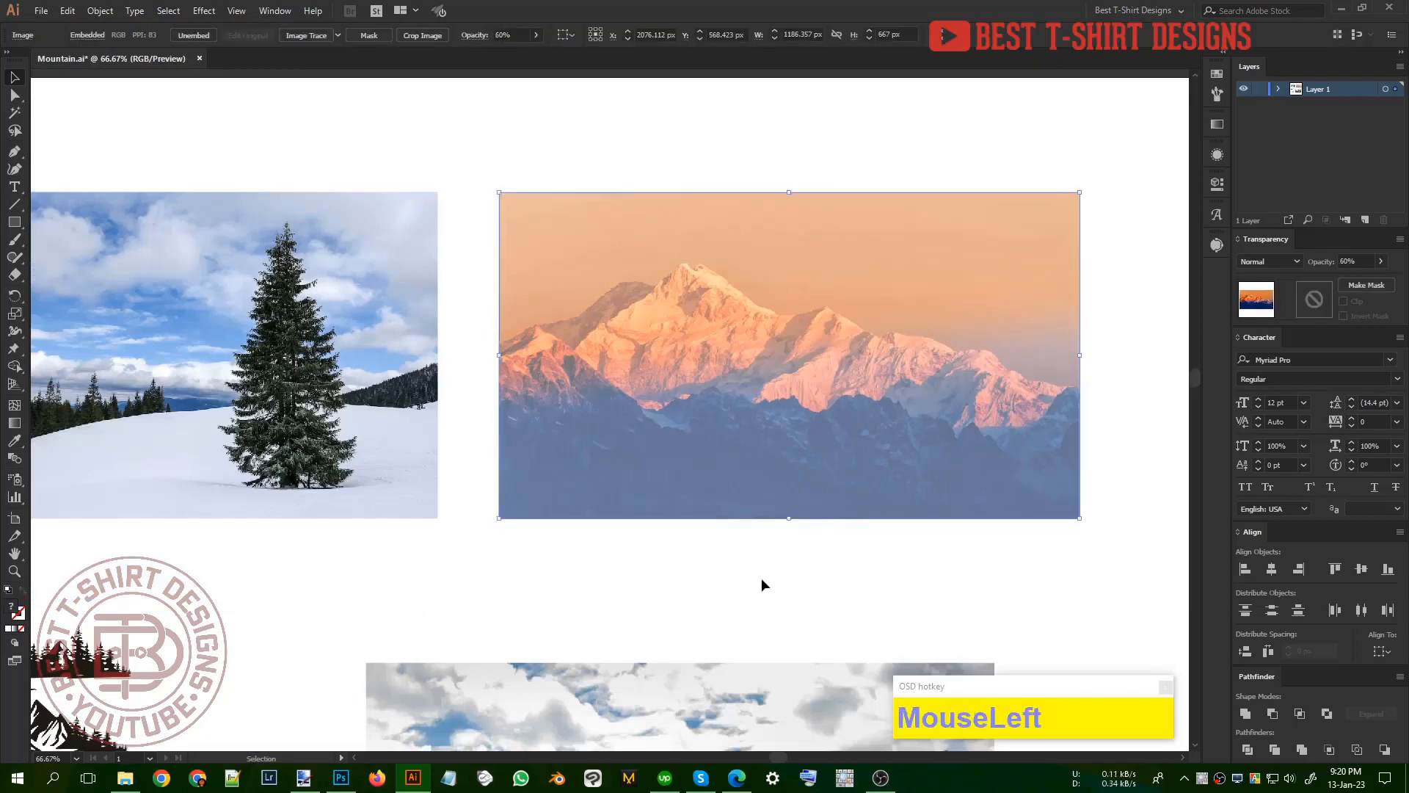
left_click(762, 579)
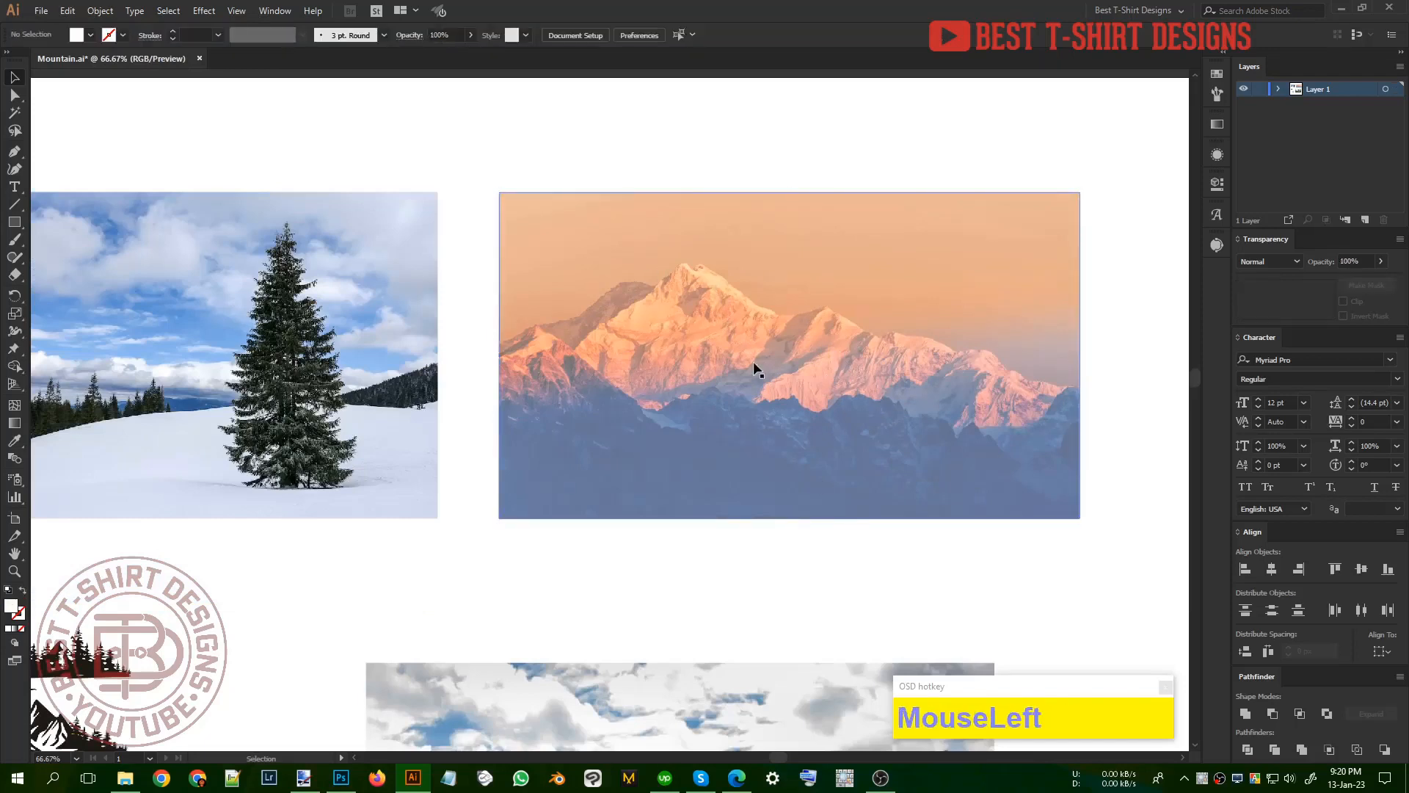
Step: Duplicate the faded sunset mountain photo sideways so it overlaps the original on its left, and reflect the copy across the vertical axis
left_click_drag(874, 387, 629, 387, "alt")
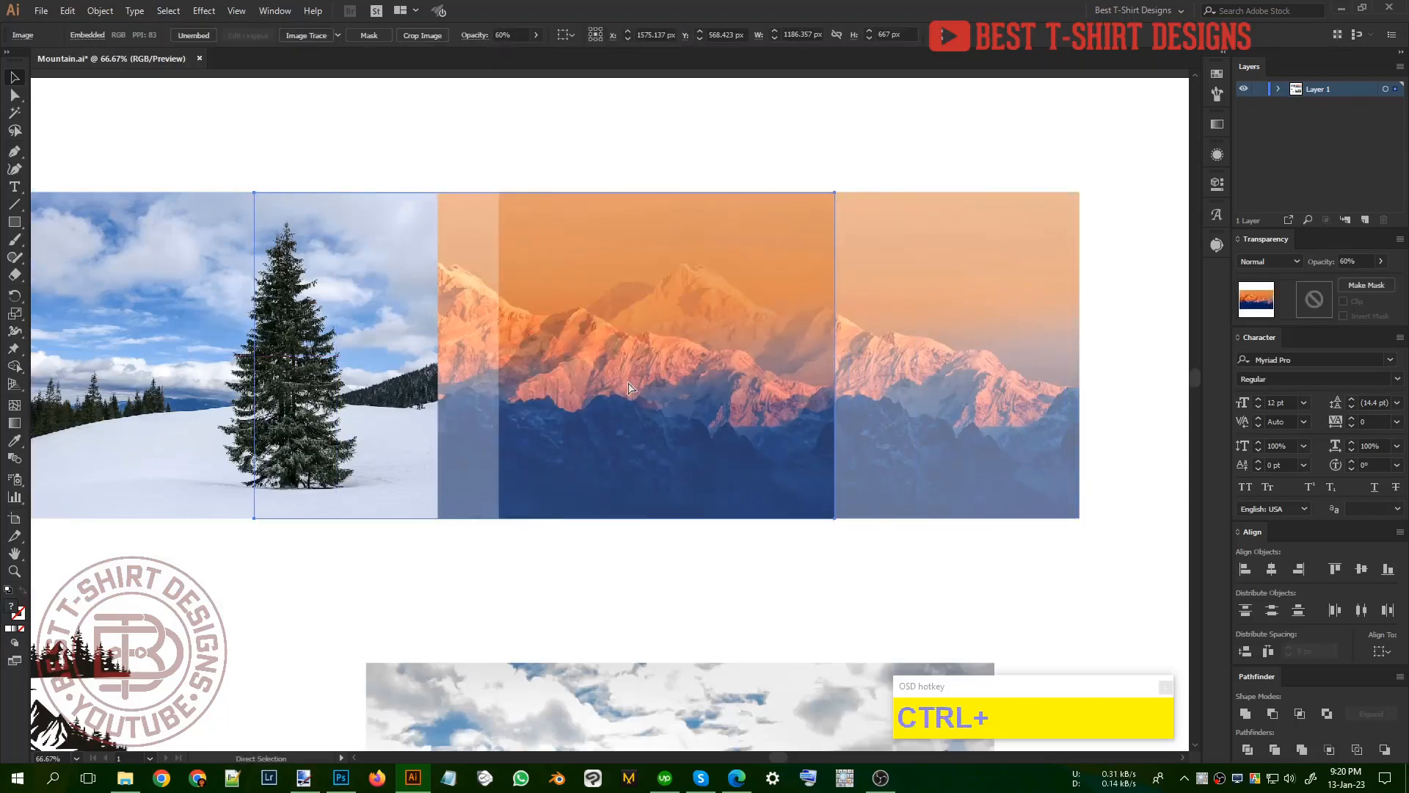
key("ctrl+r")
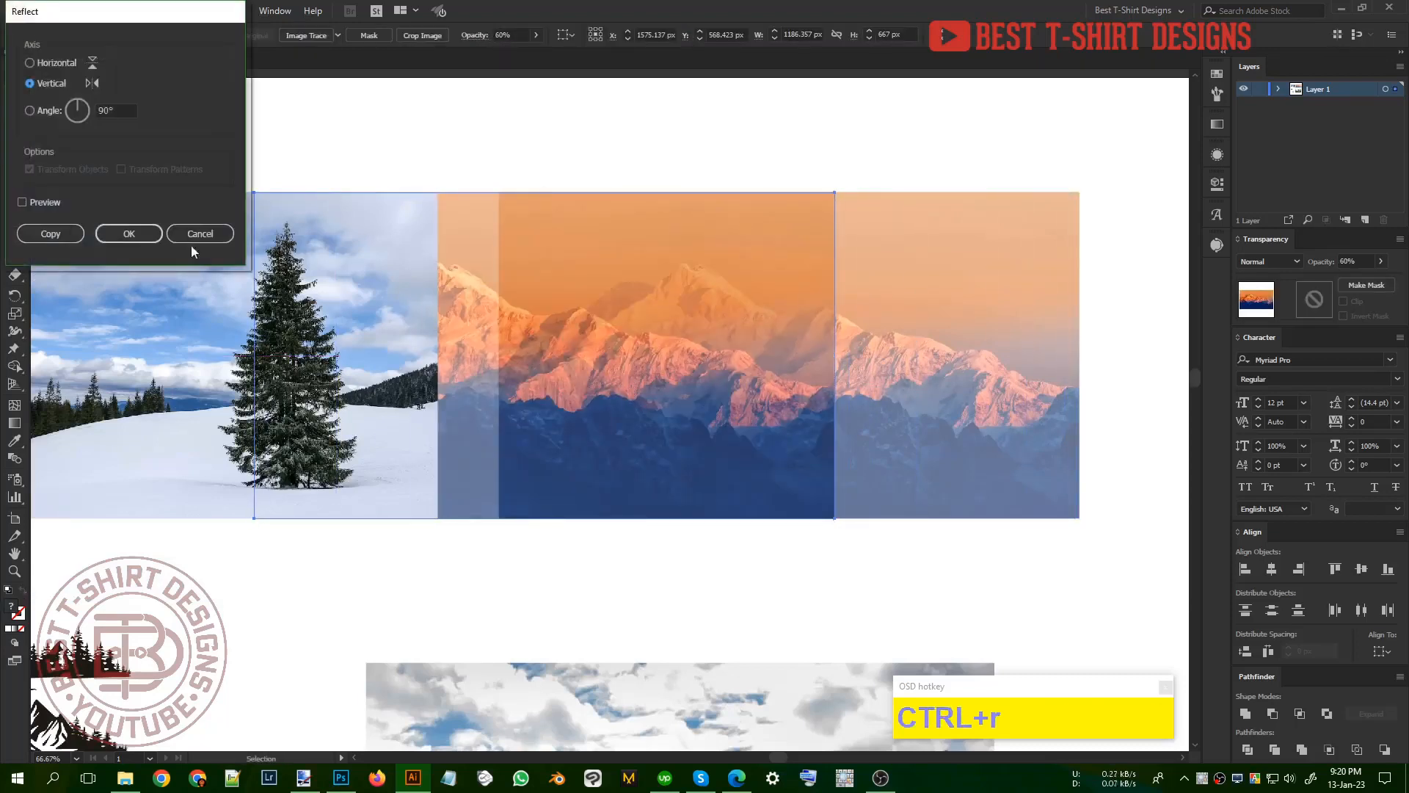
left_click(45, 201)
left_click(157, 233)
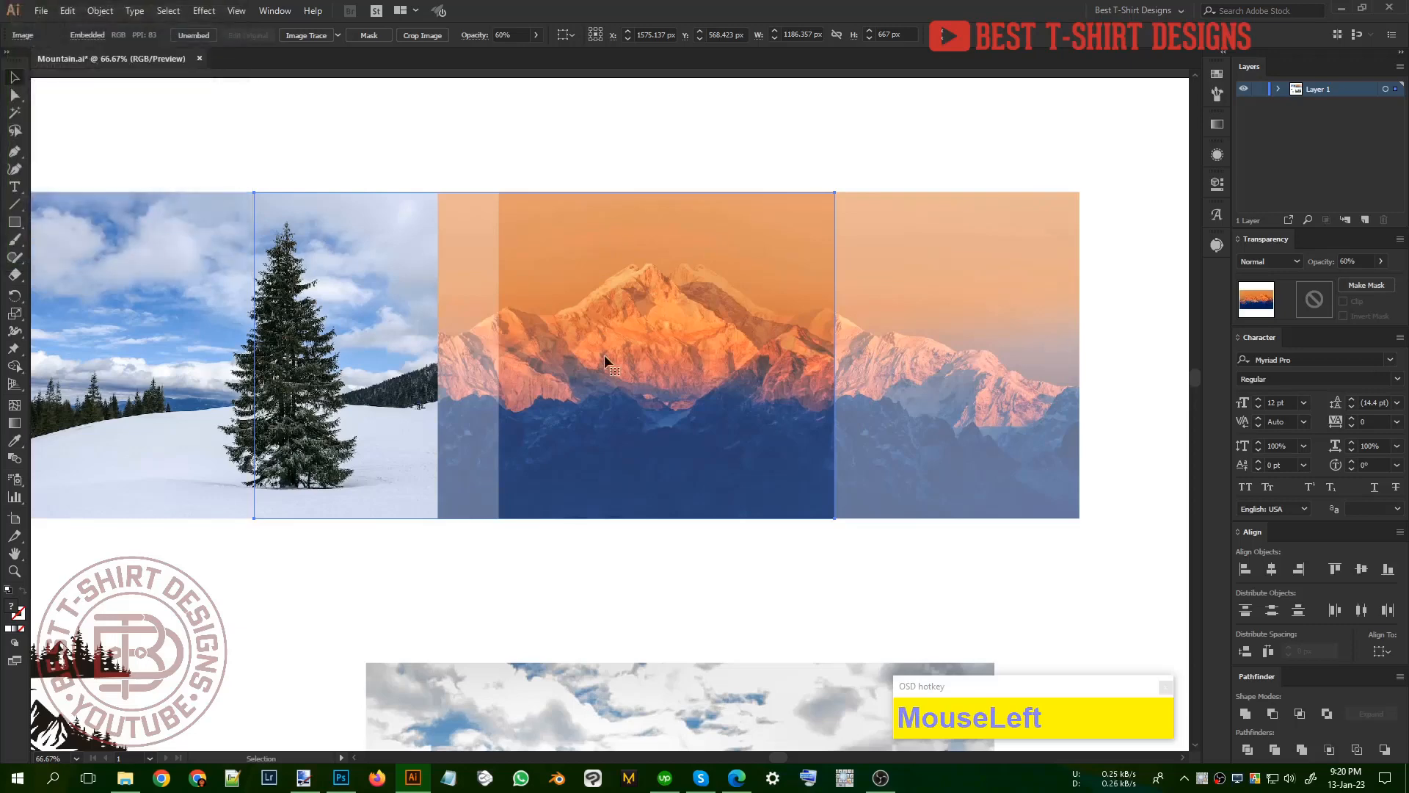
Step: Move the original and mirrored sunset mountain photos together to the empty area below the forest road photo
scroll(721, 348, "down", 2, "alt")
scroll(721, 347, "down", 3)
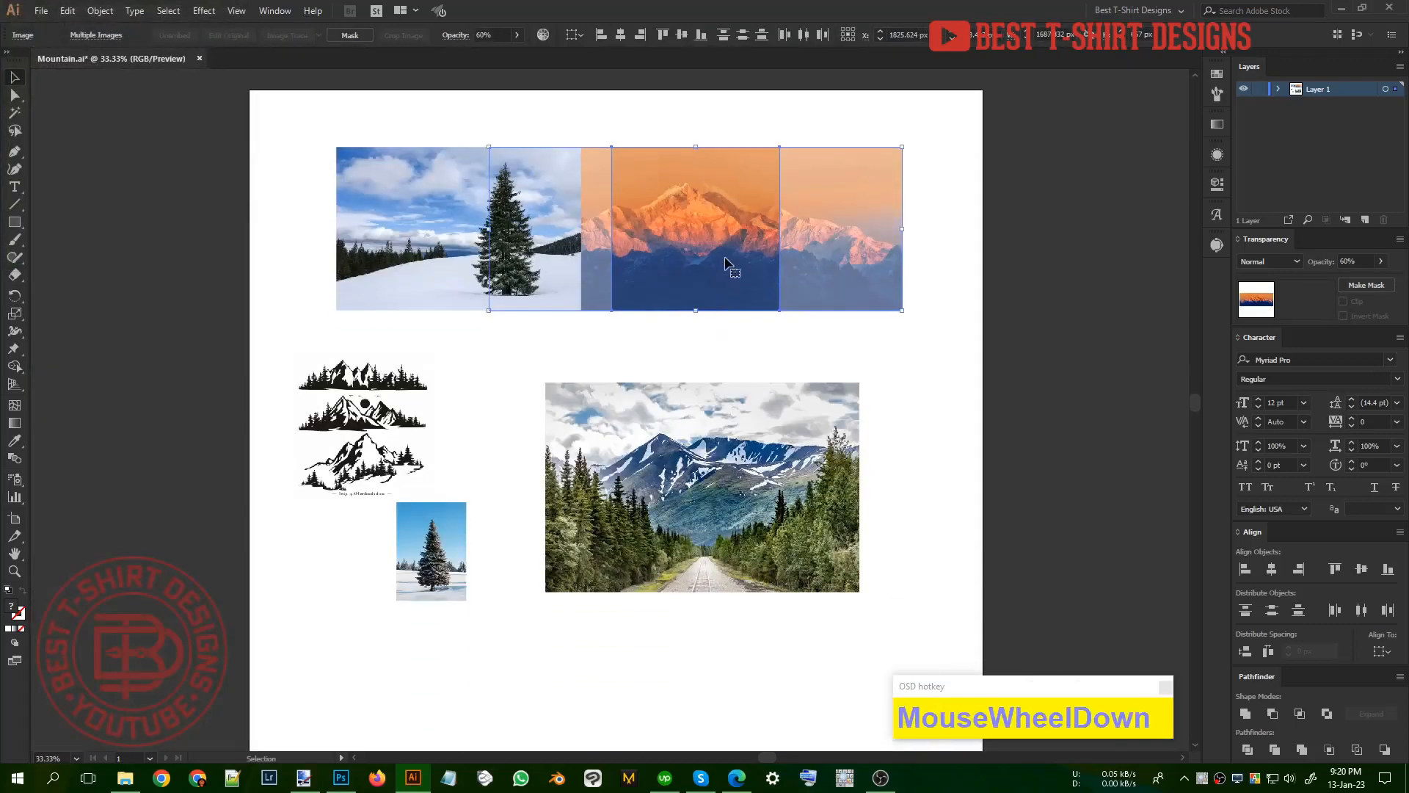
left_click_drag(722, 253, 704, 699)
scroll(697, 638, "down", 3)
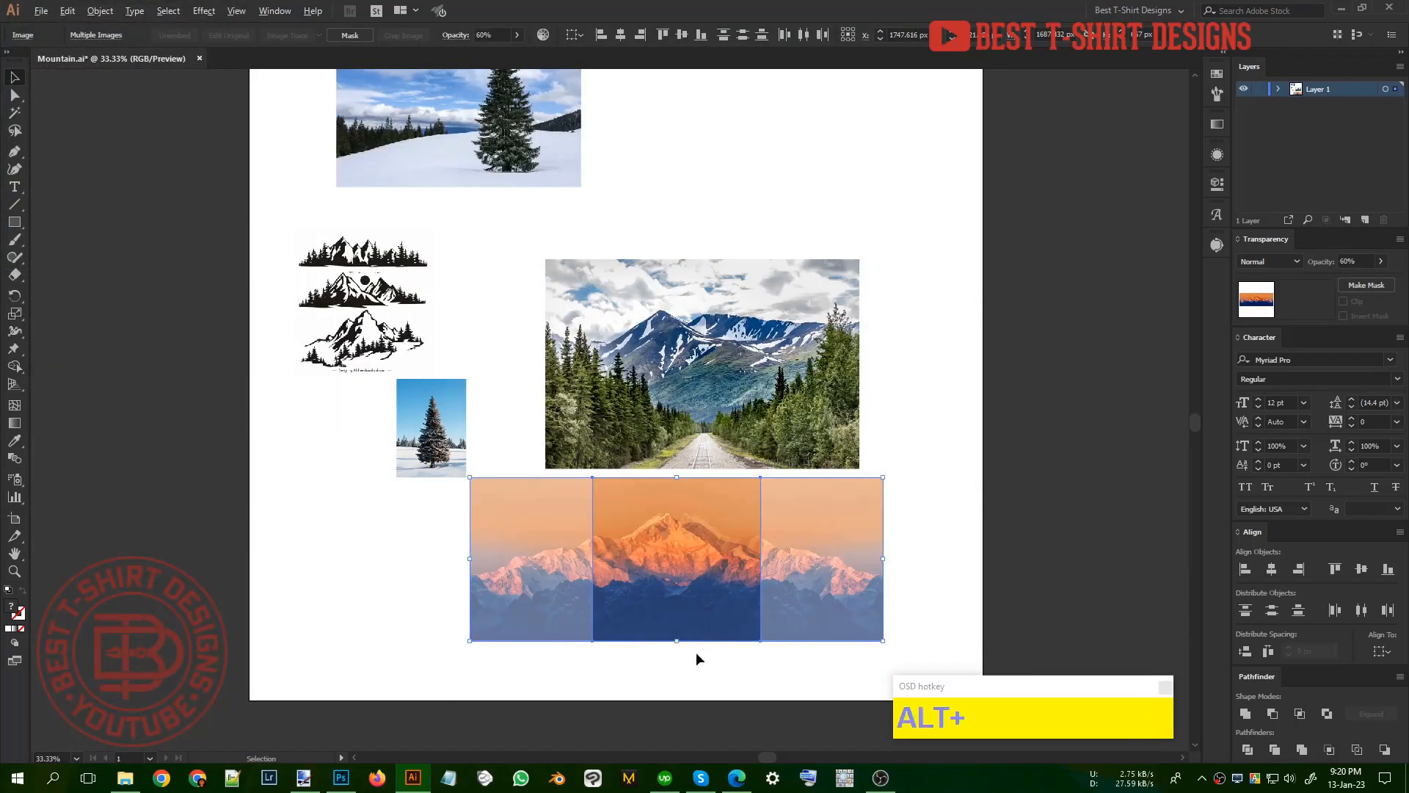
scroll(696, 653, "up", 2, "alt")
left_click(697, 655)
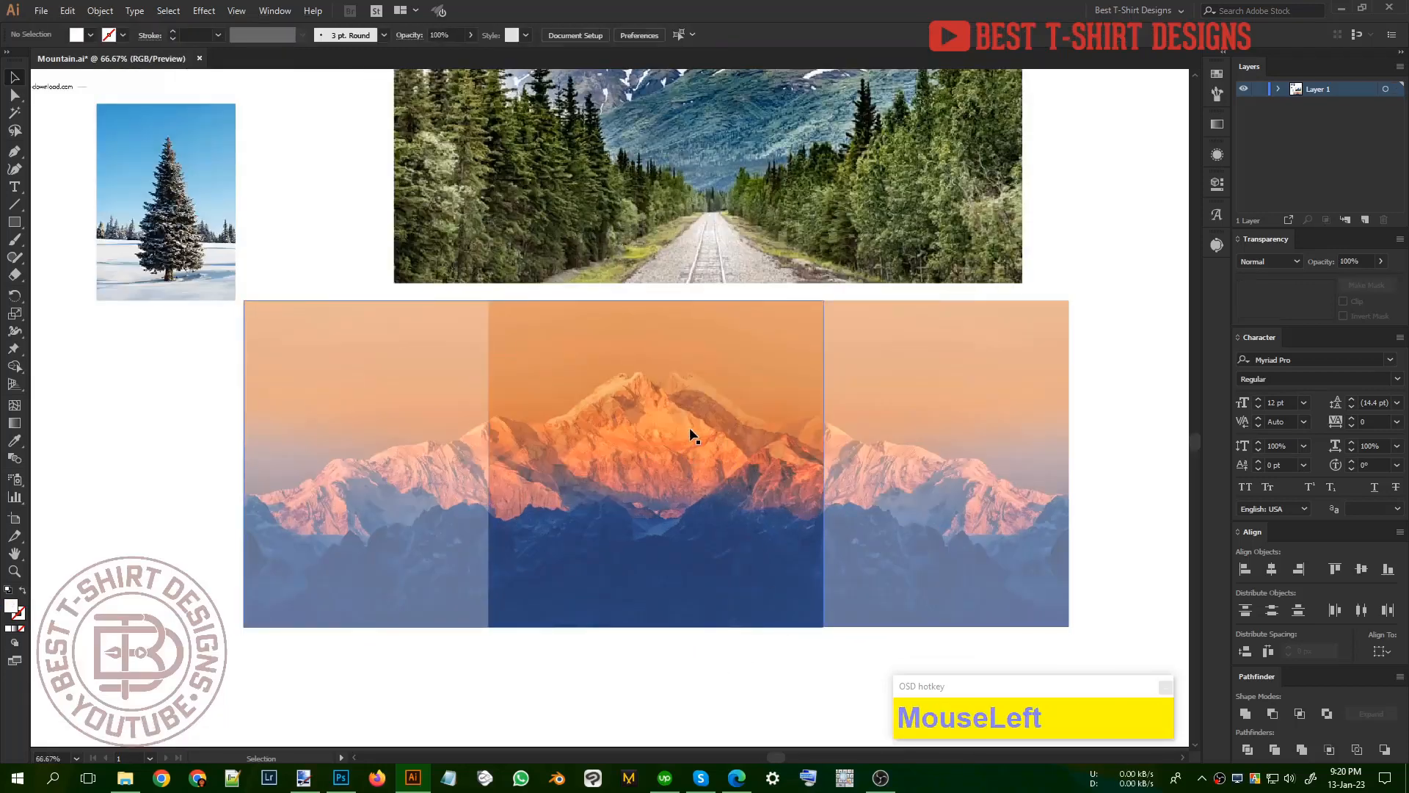
Step: Crop the mirrored mountain photo to the part left of the original, about 501 px wide, removing the overlap
left_click(696, 471)
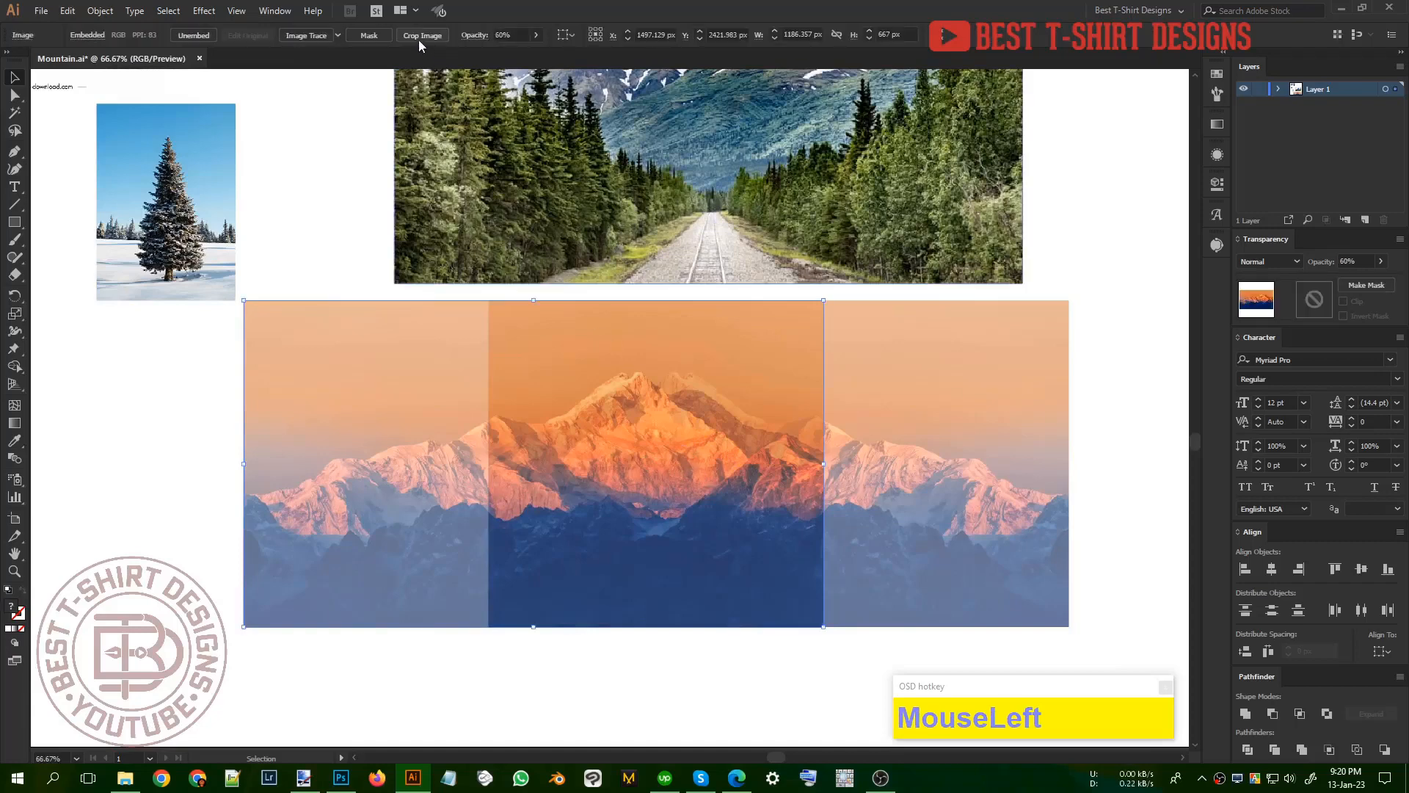
left_click(423, 35)
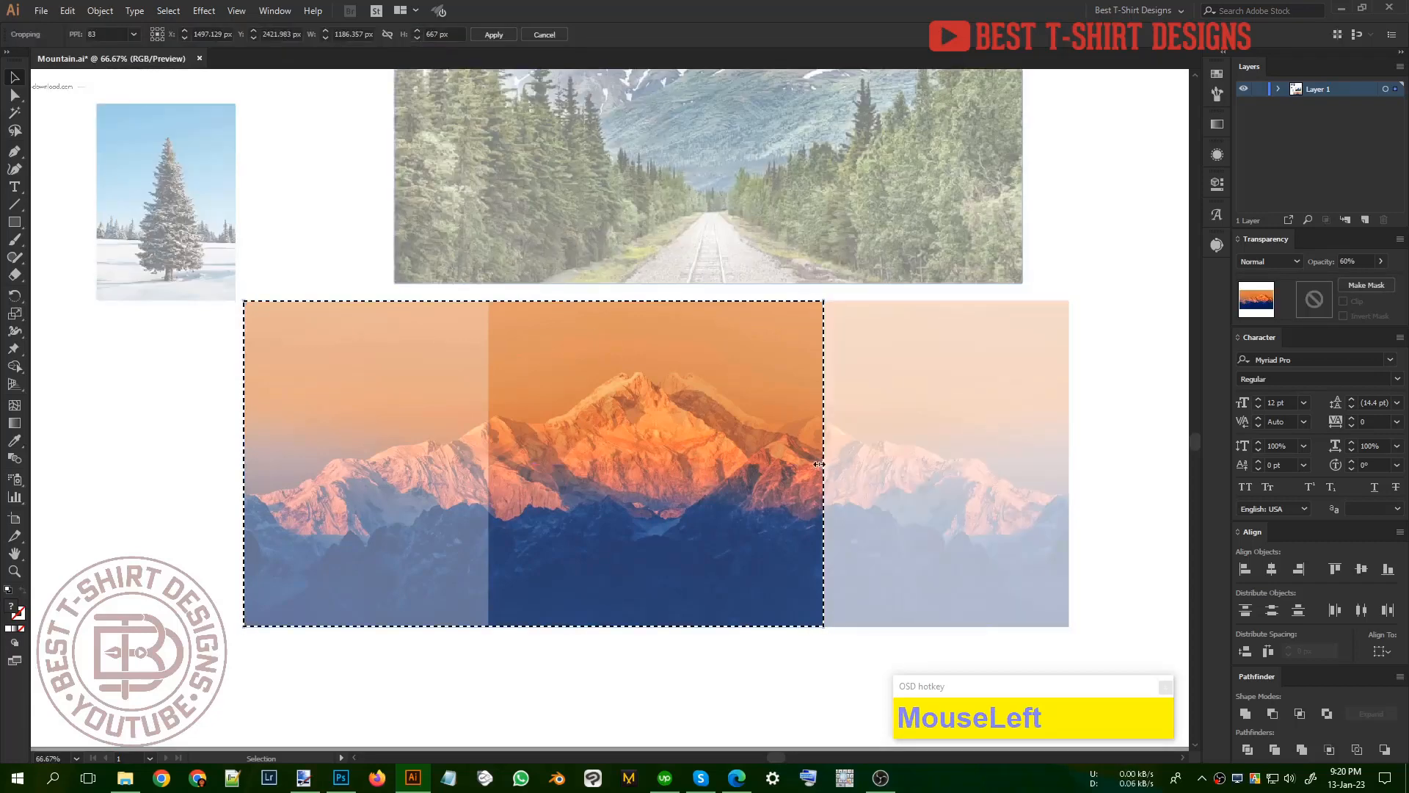
left_click_drag(823, 463, 488, 468)
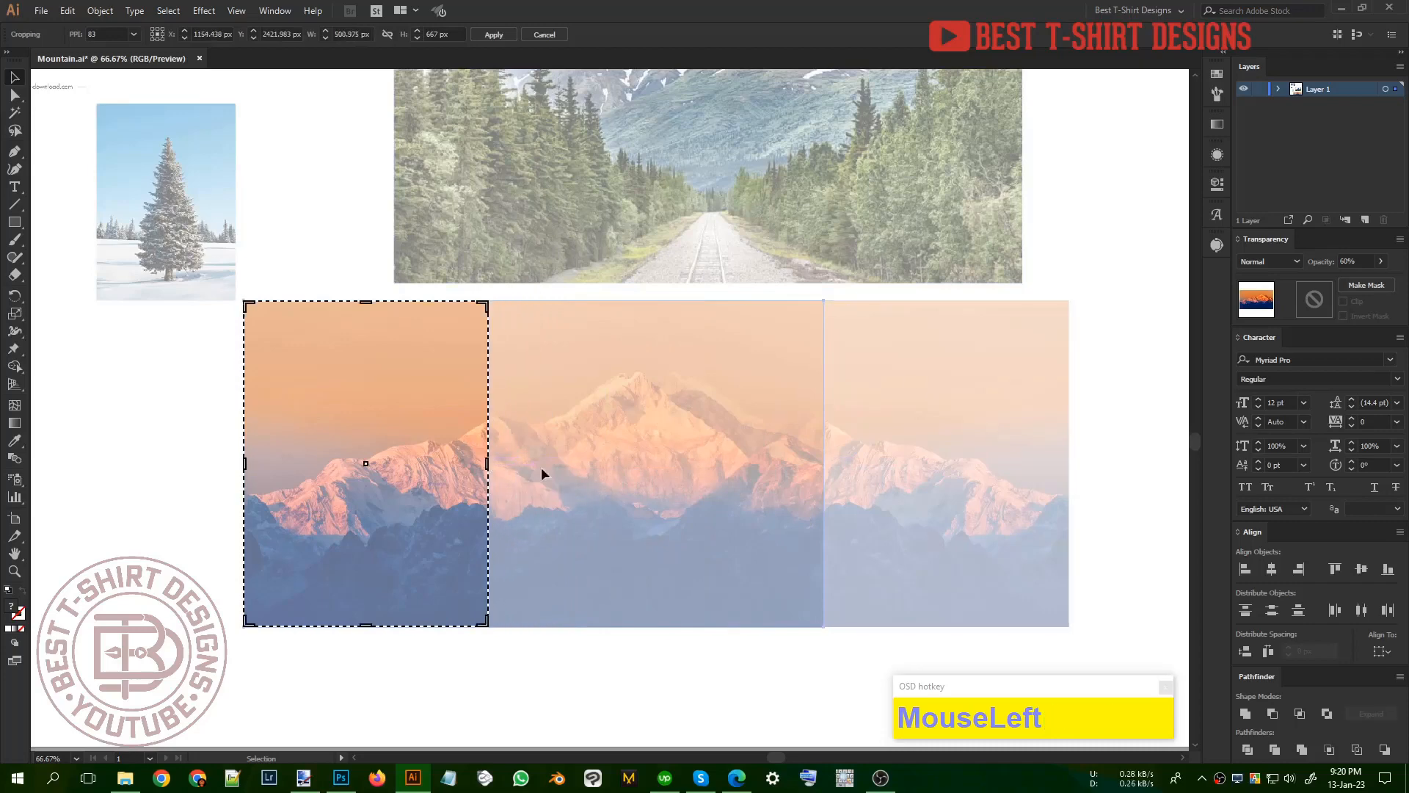
left_click(489, 35)
left_click(326, 275)
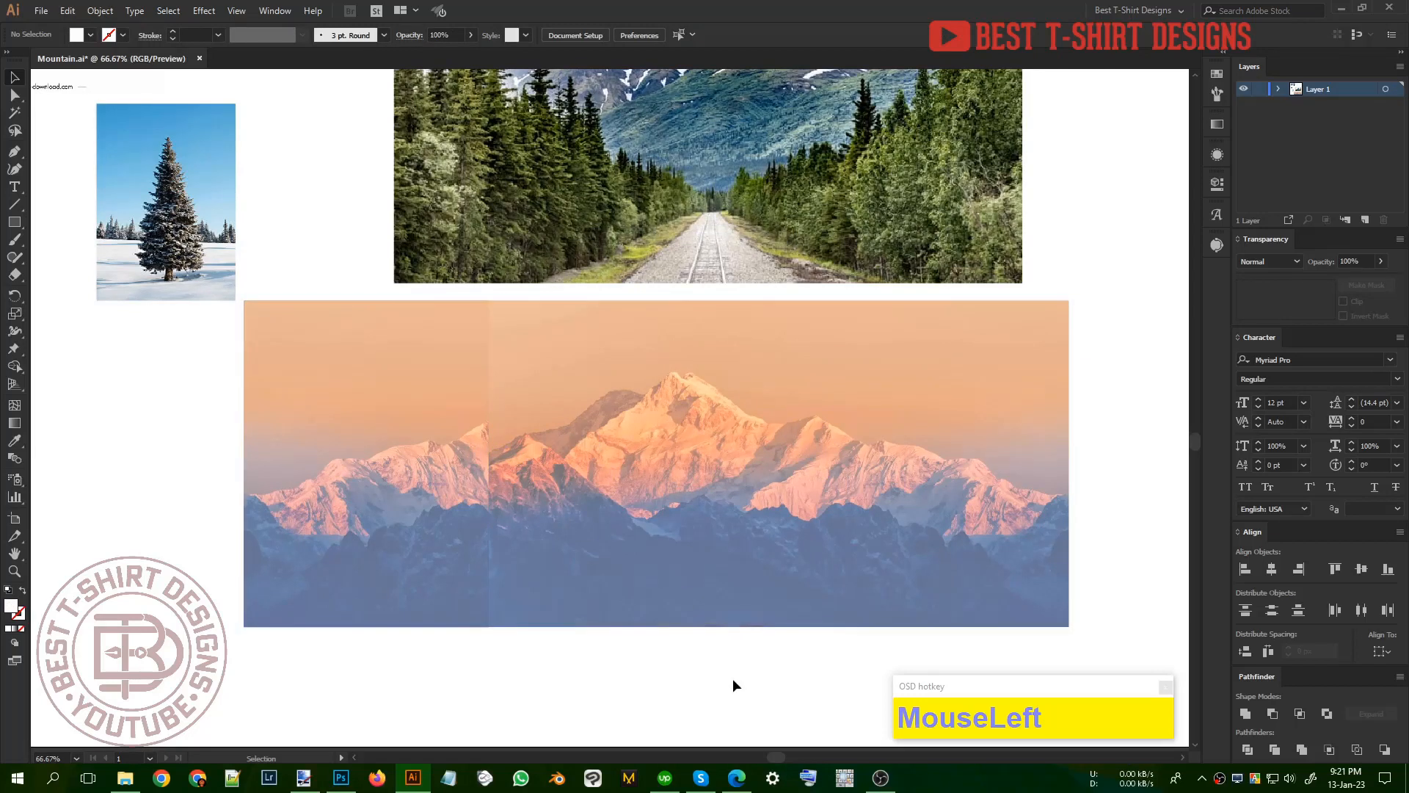
Step: Lock both sunset mountain images so they stay fixed as a tracing background
left_click_drag(756, 676, 397, 504)
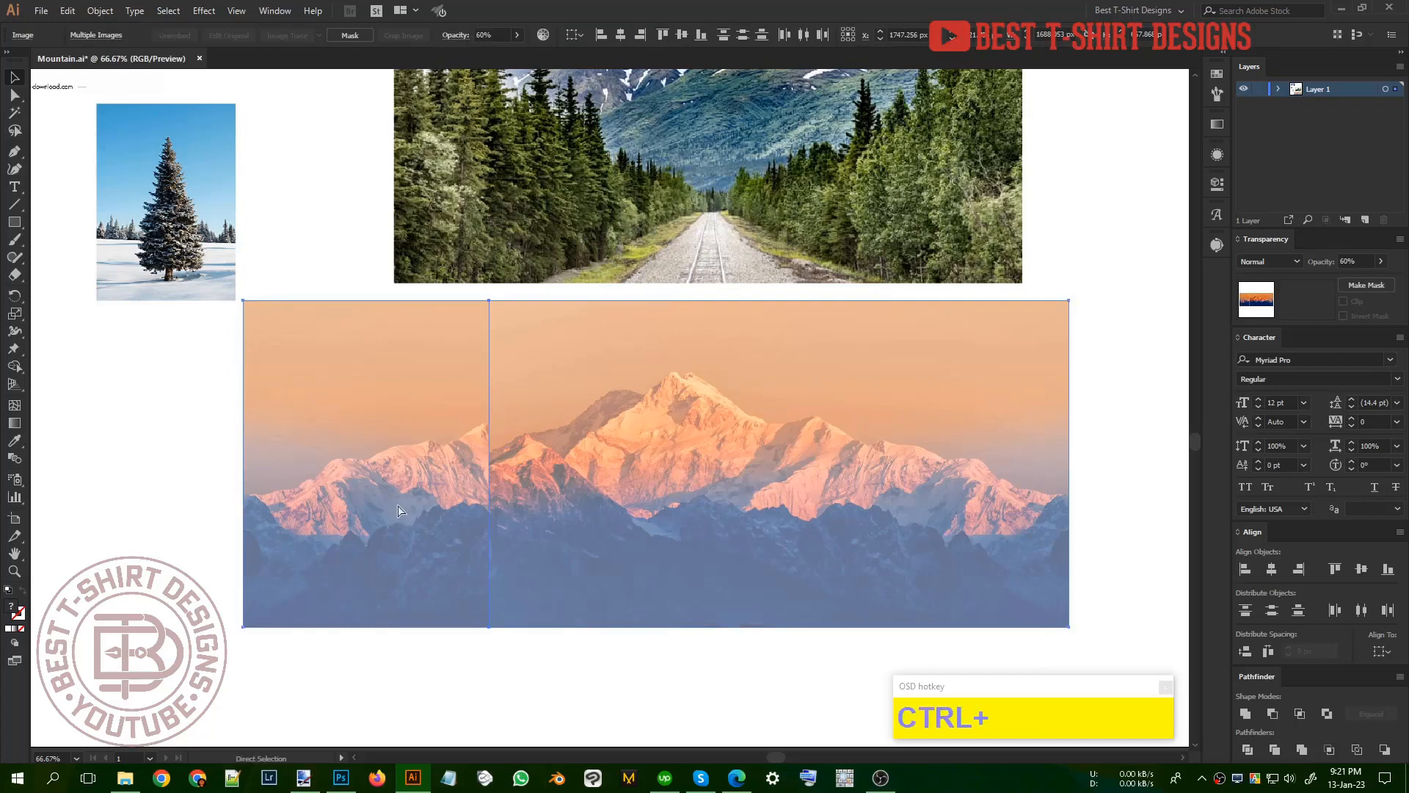
key("ctrl+2")
left_click(572, 437)
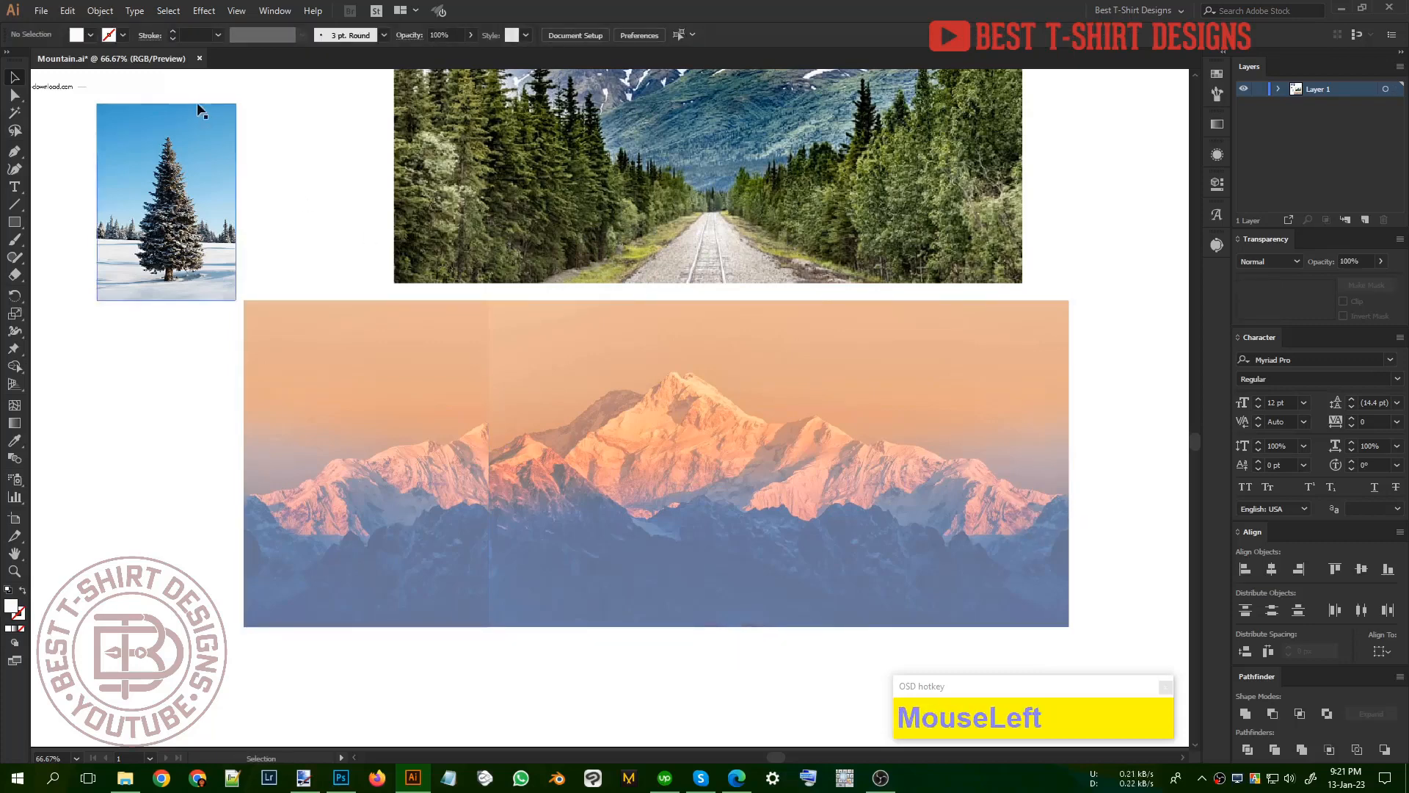
Step: Set the fill colour for new shapes to black
left_click(77, 35)
left_click(39, 60)
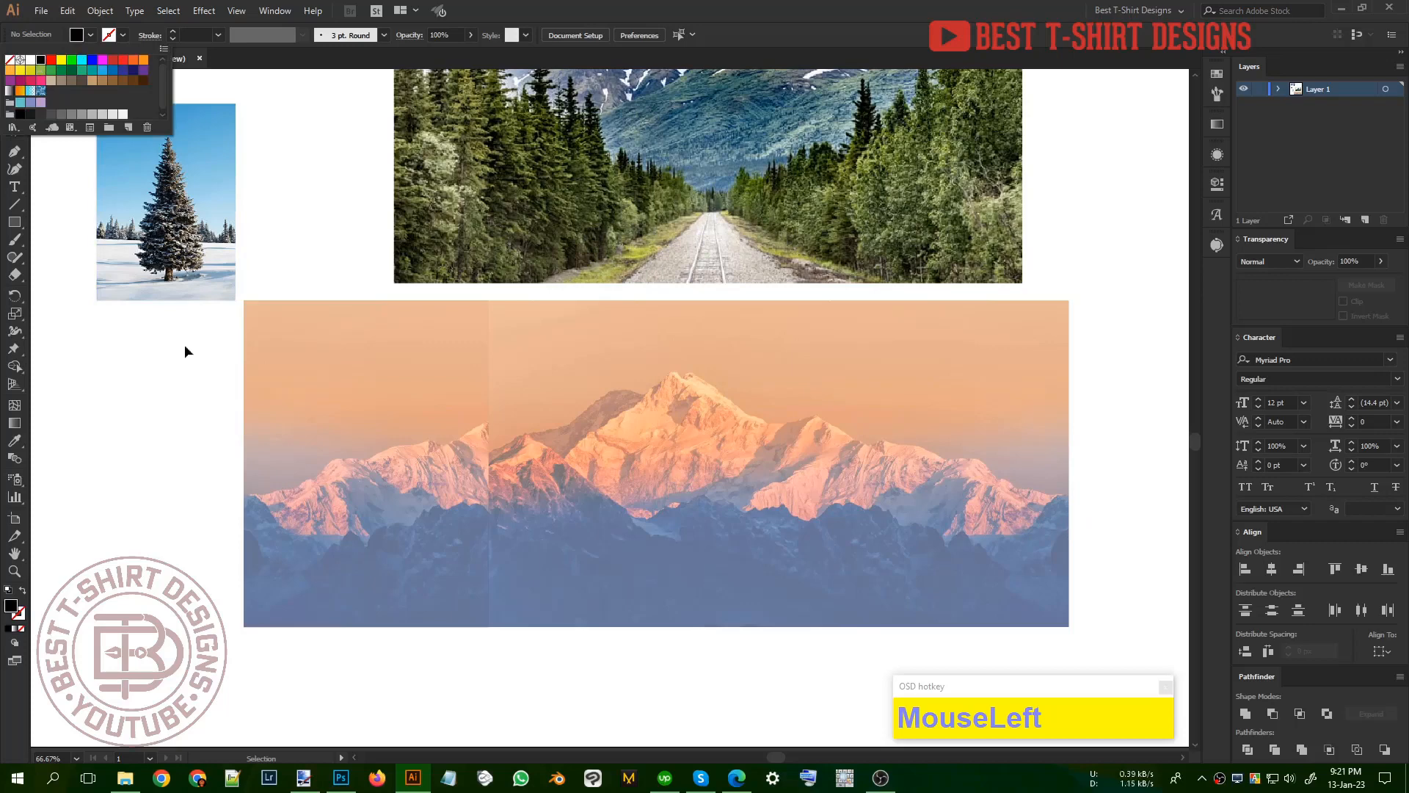
left_click(183, 345)
Step: Trace the main peak's summit and right slope with the Pencil tool as a thin, closed black shape of varying thickness
scroll(1017, 517, "up", 2)
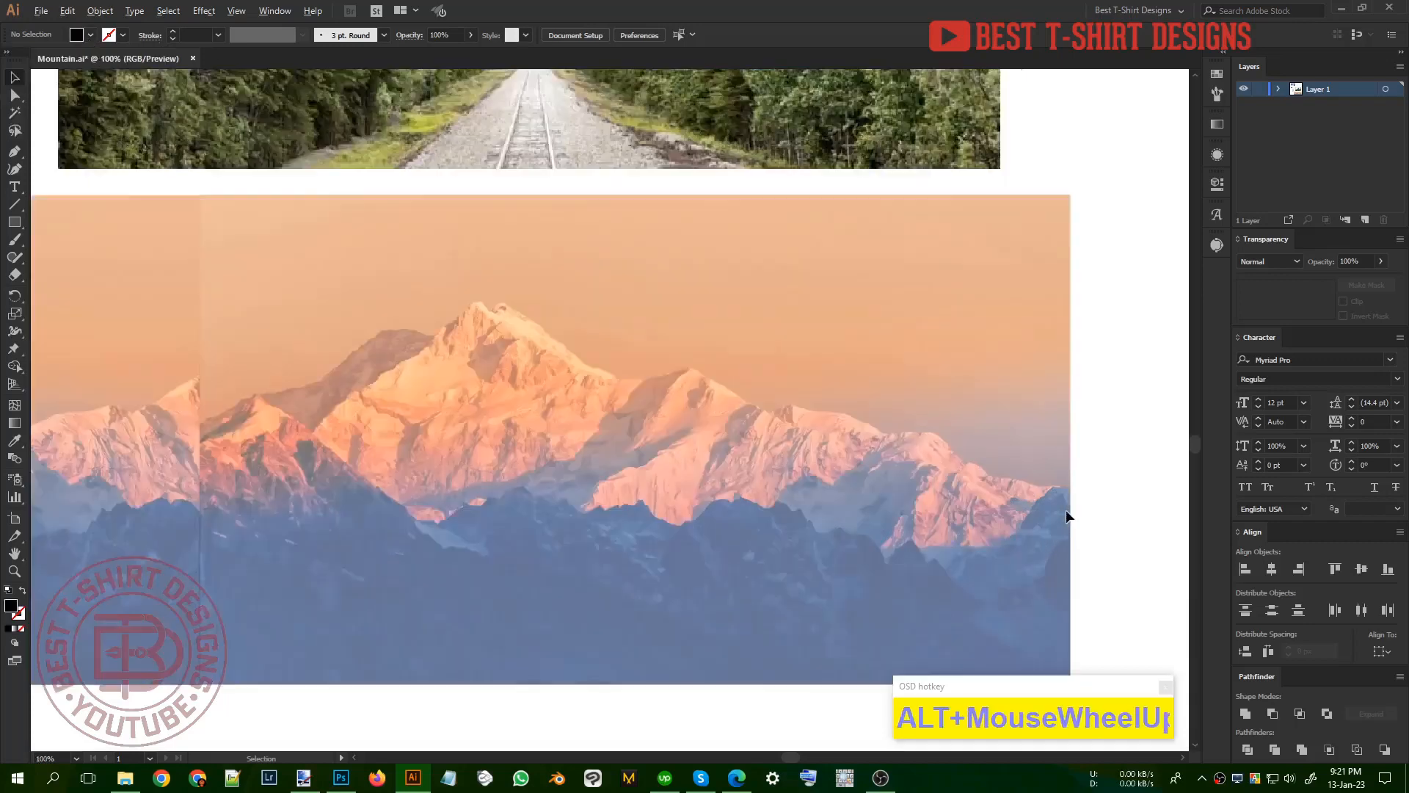
scroll(1065, 509, "down", 1)
left_click_drag(634, 484, 784, 459)
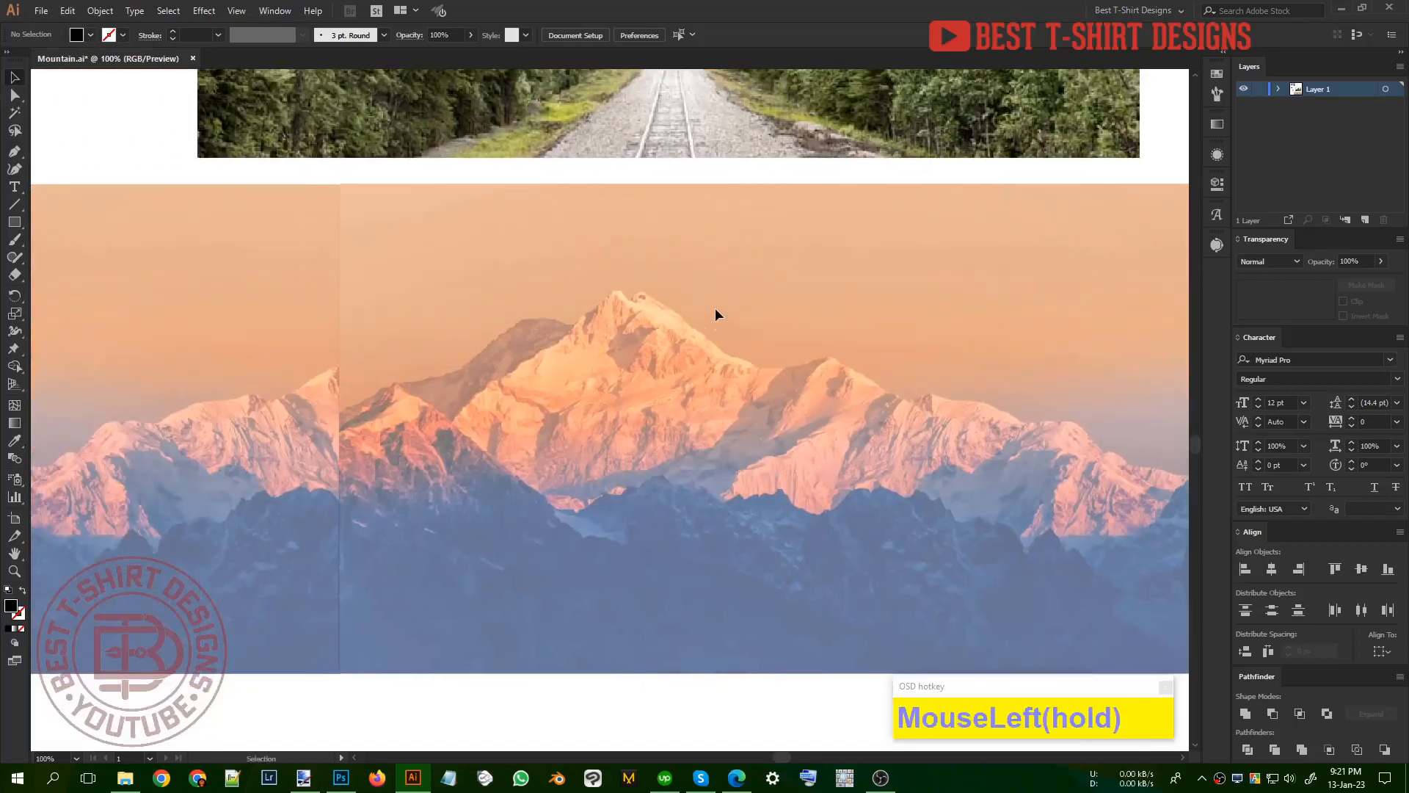
scroll(715, 307, "up", 1)
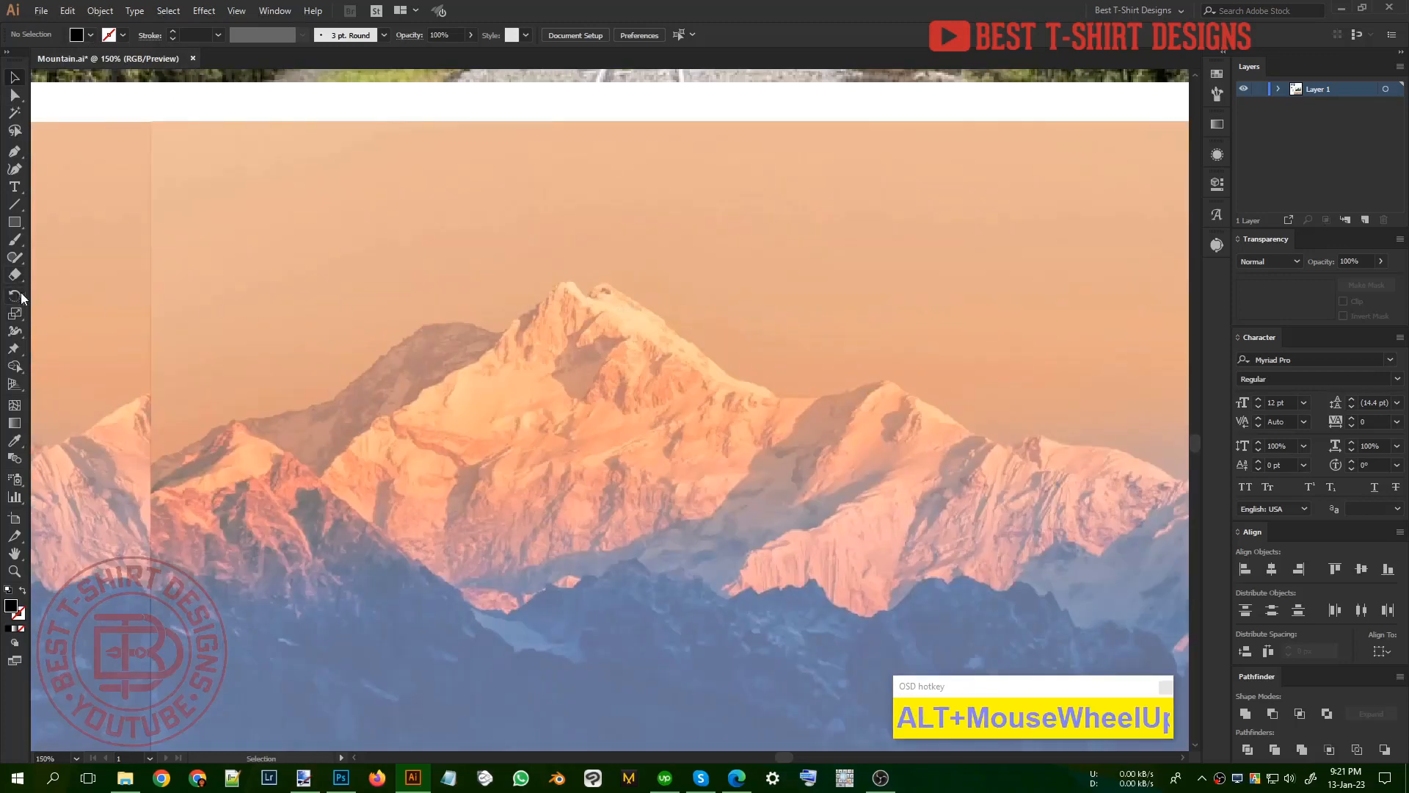
key("n")
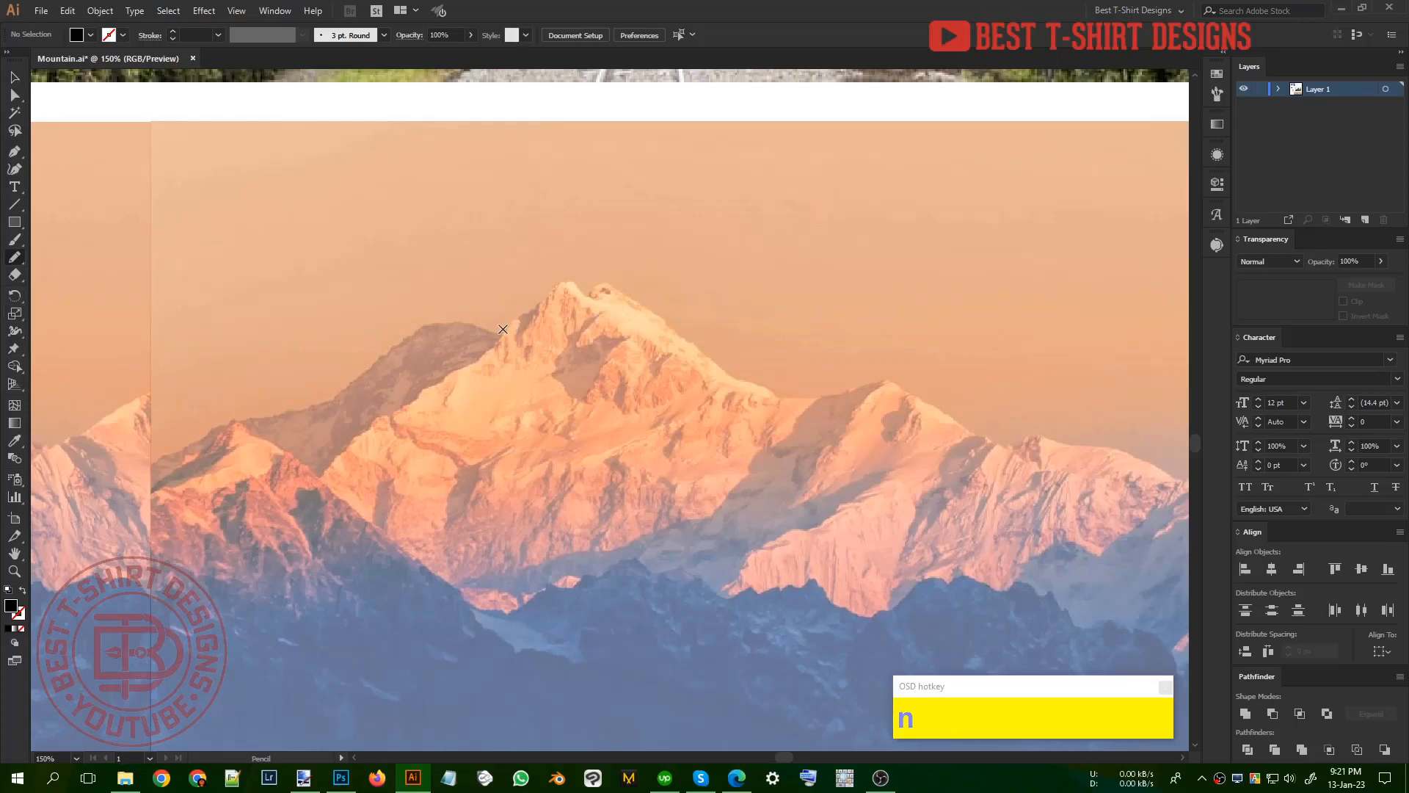
left_click_drag(503, 328, 512, 320)
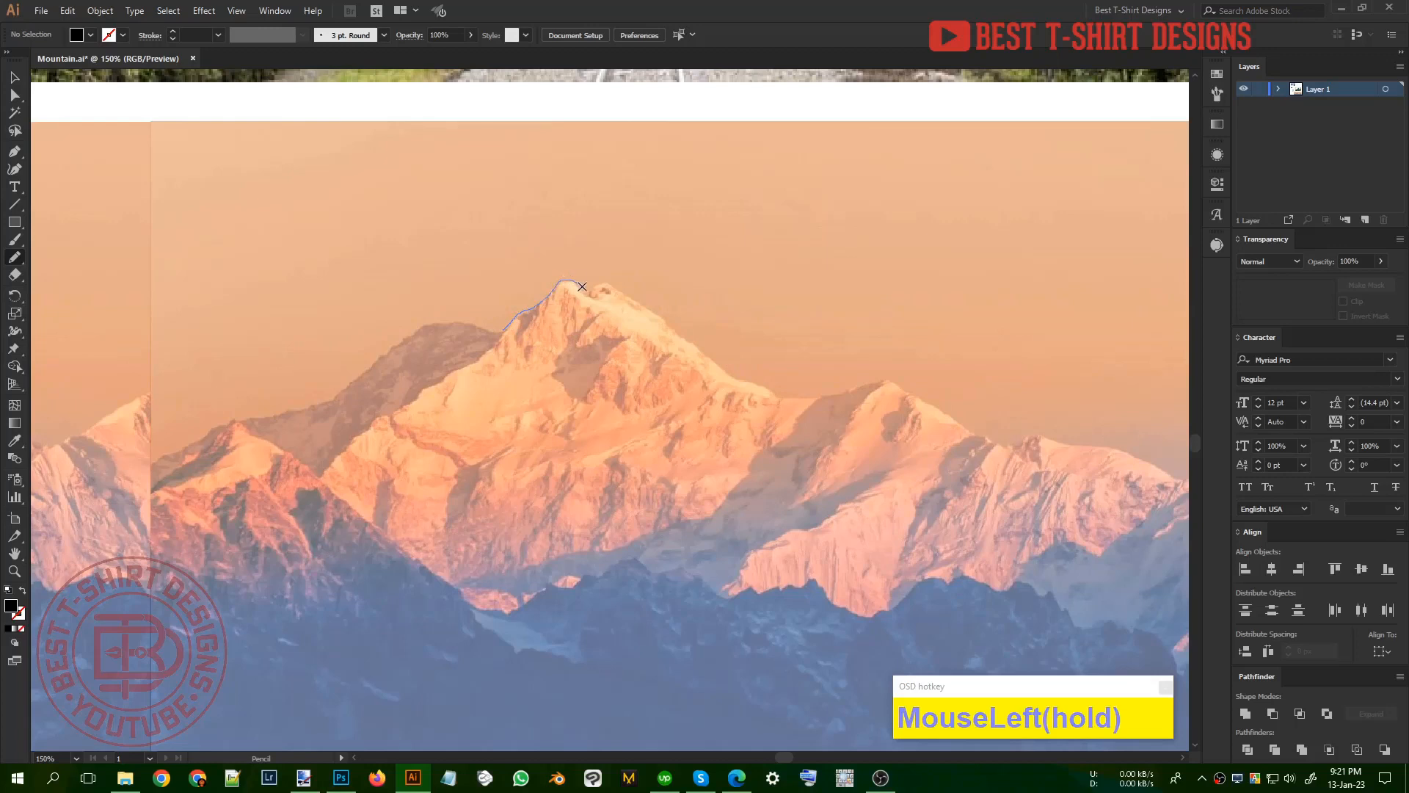
left_click_drag(582, 287, 599, 285)
left_click_drag(689, 339, 722, 365)
left_click_drag(521, 327, 505, 331)
Step: Set the Pencil tool's fidelity to the smoothest setting
left_click_drag(773, 409, 565, 358)
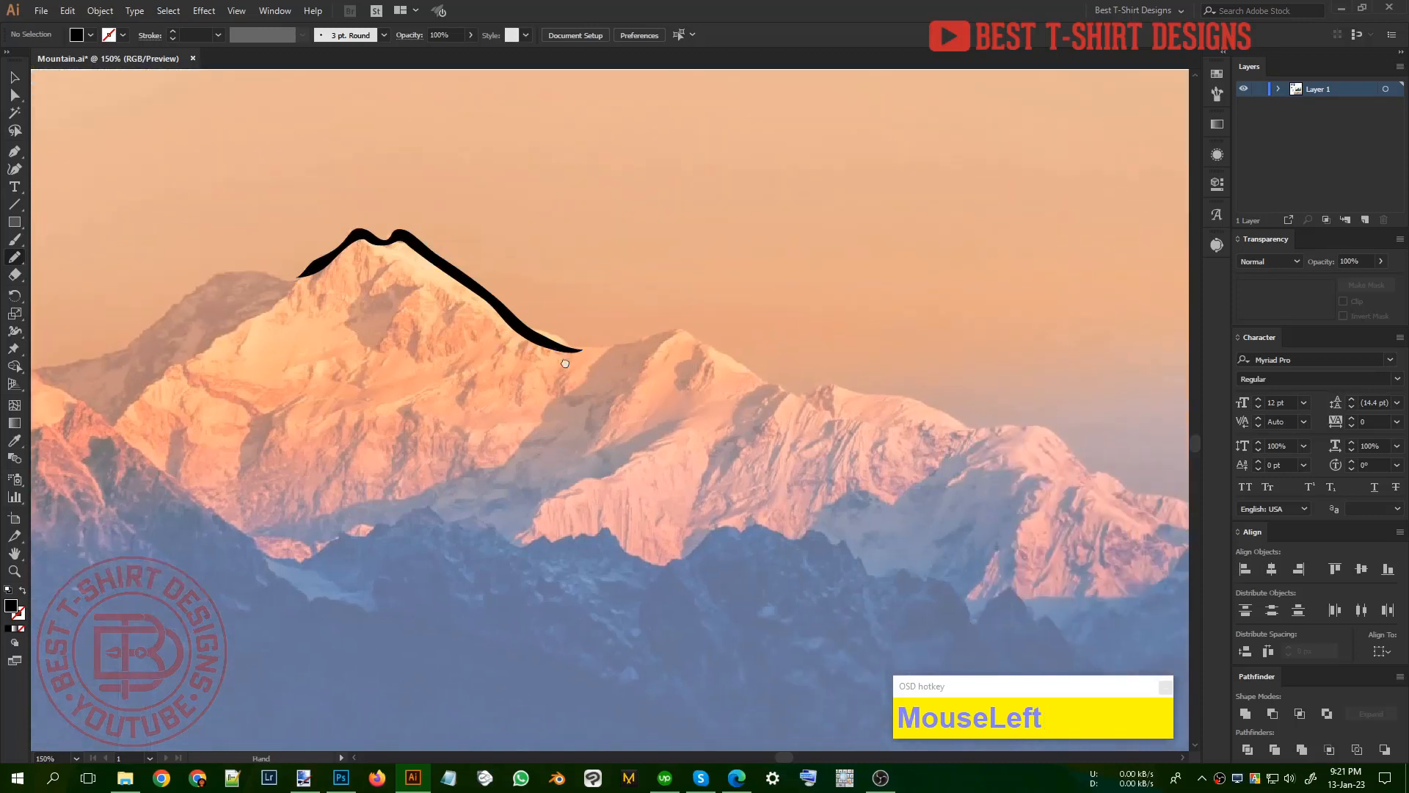
double_click(15, 259)
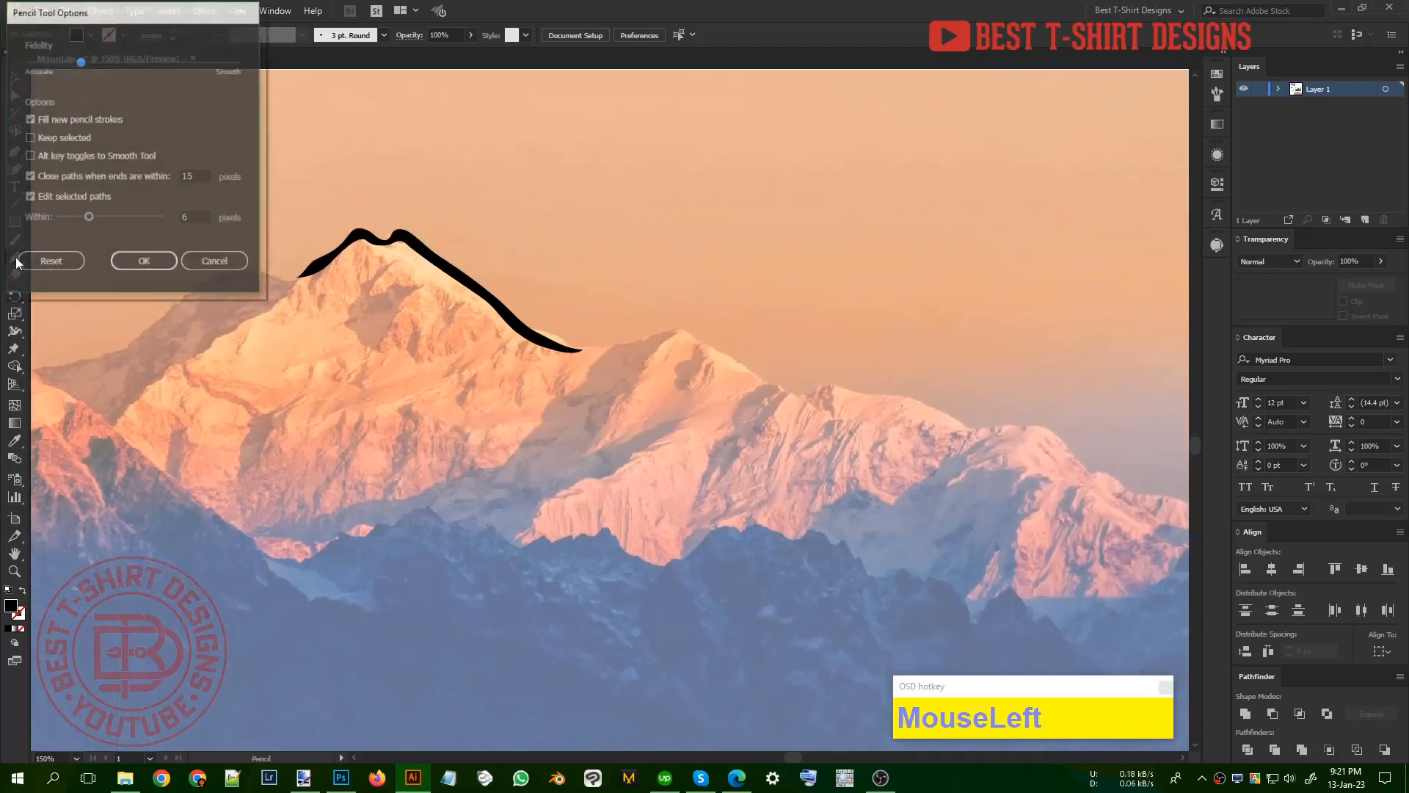
mouse_move(111, 22)
left_mouse_down()
mouse_move(444, 116)
mouse_move(588, 129)
left_mouse_up()
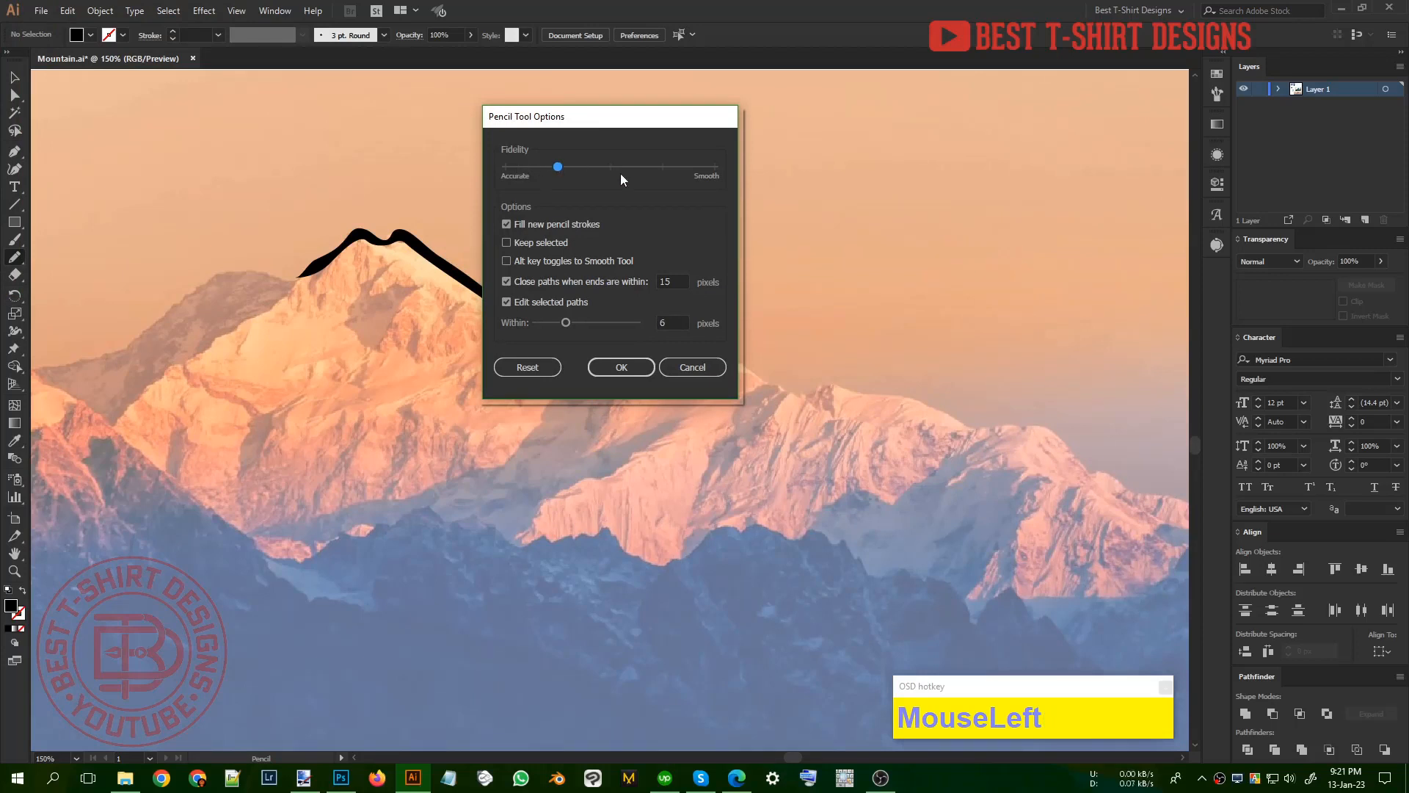
left_click(717, 170)
left_click(621, 367)
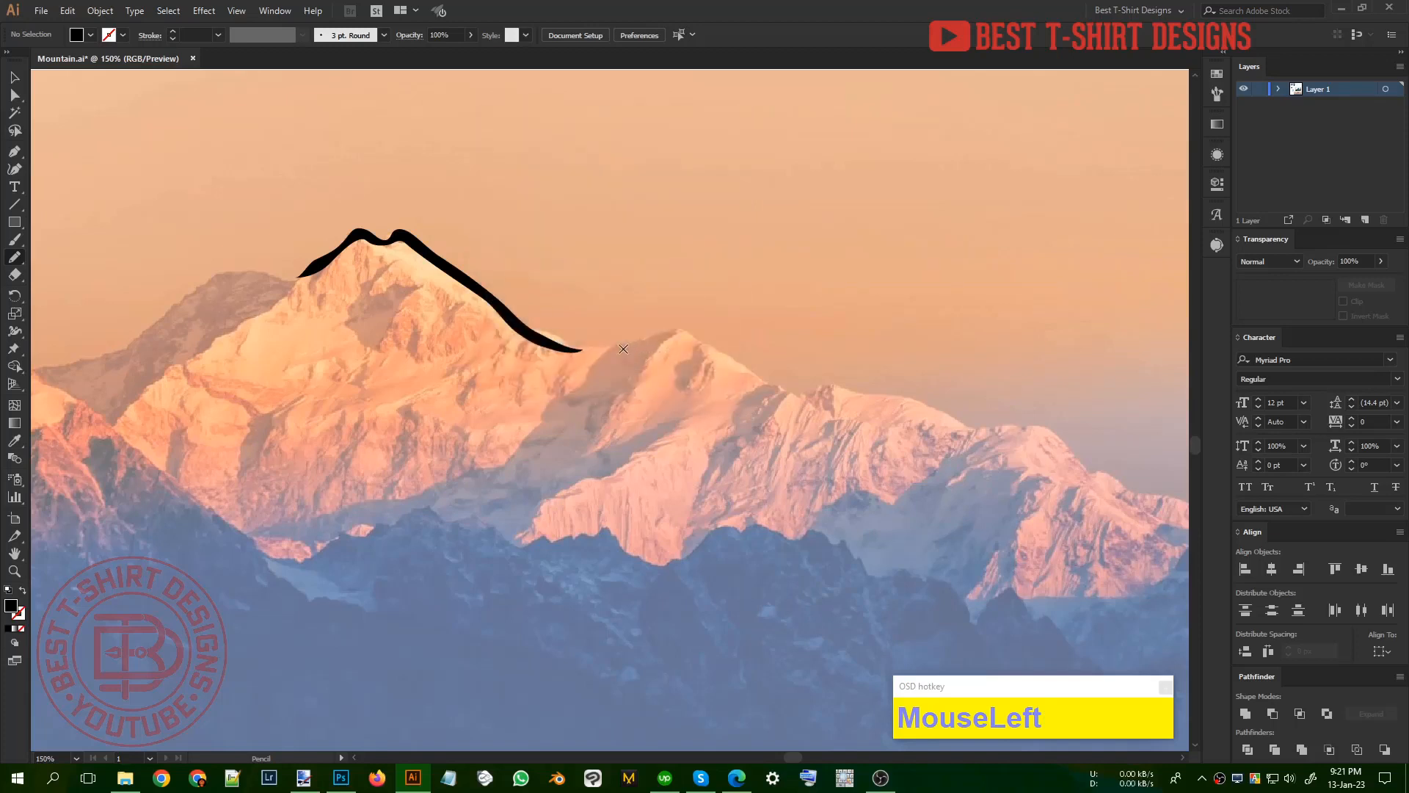
Step: Trace the ridge over the lower peaks right of the main summit in black, and fill the gap where the two strokes meet
mouse_move(524, 328)
left_mouse_down()
mouse_move(602, 343)
mouse_move(697, 336)
left_mouse_up()
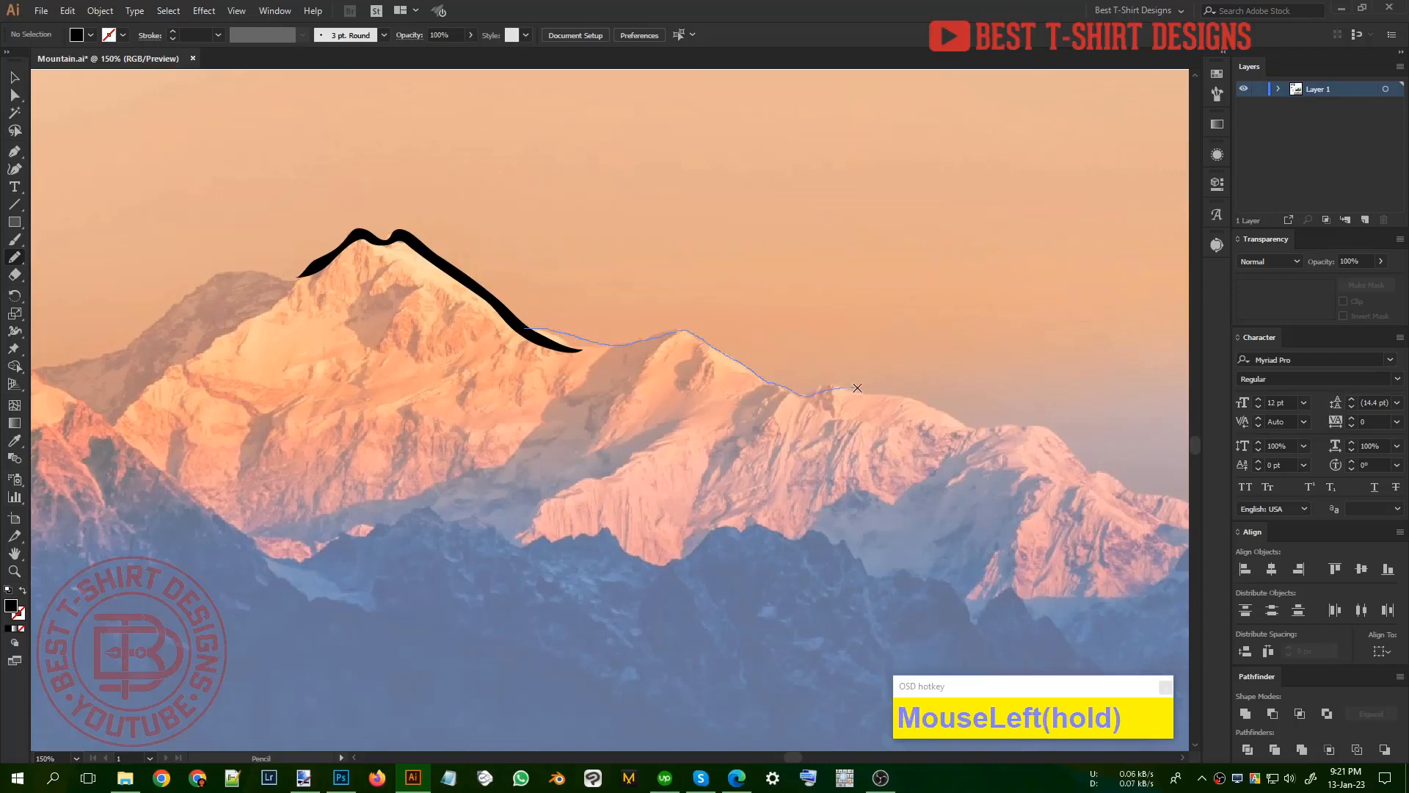
mouse_move(857, 388)
left_mouse_down()
mouse_move(982, 433)
mouse_move(866, 400)
left_mouse_up()
left_click_drag(578, 339, 523, 328)
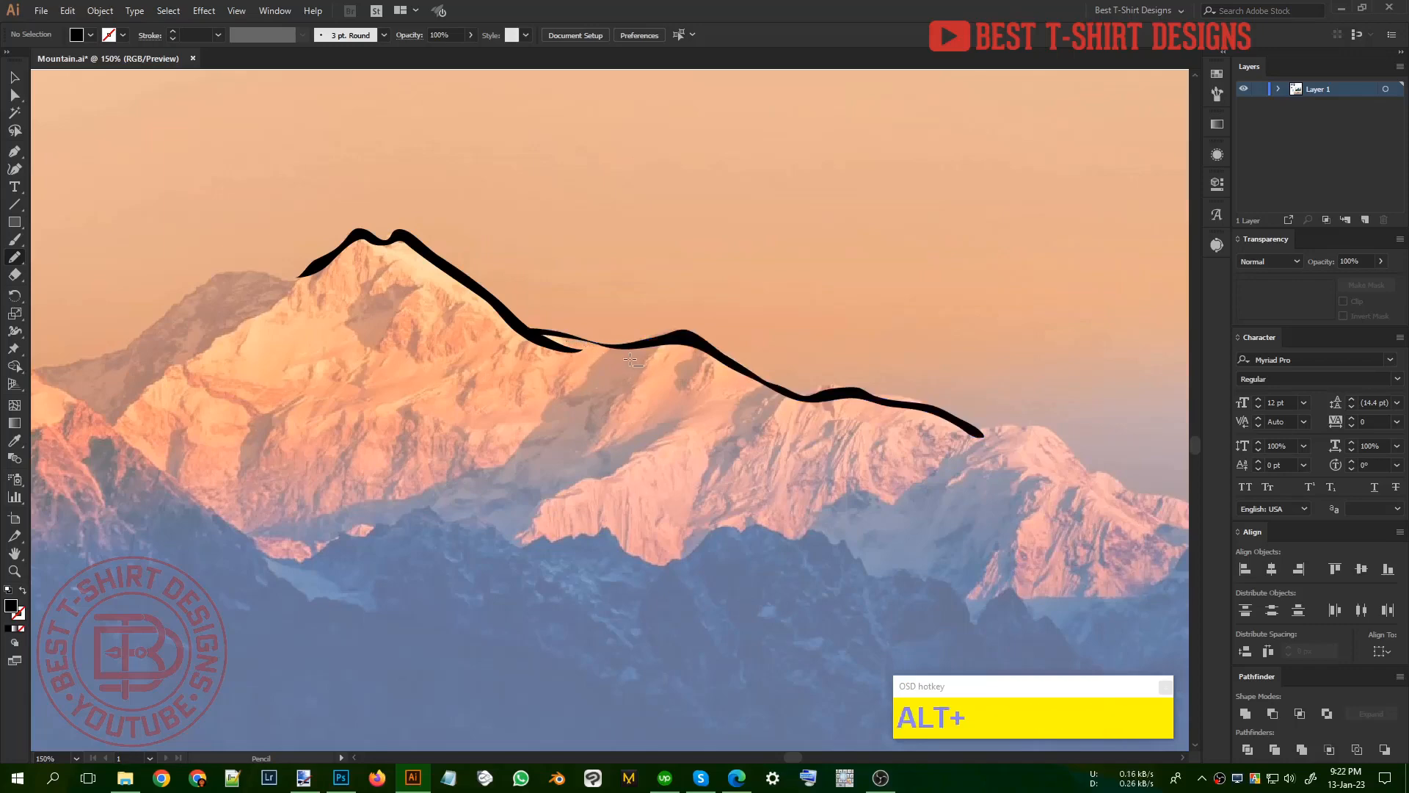
scroll(631, 359, "up", 2)
mouse_move(664, 330)
left_mouse_down()
mouse_move(521, 339)
mouse_move(433, 302)
mouse_move(693, 328)
left_mouse_up()
scroll(726, 345, "down", 4)
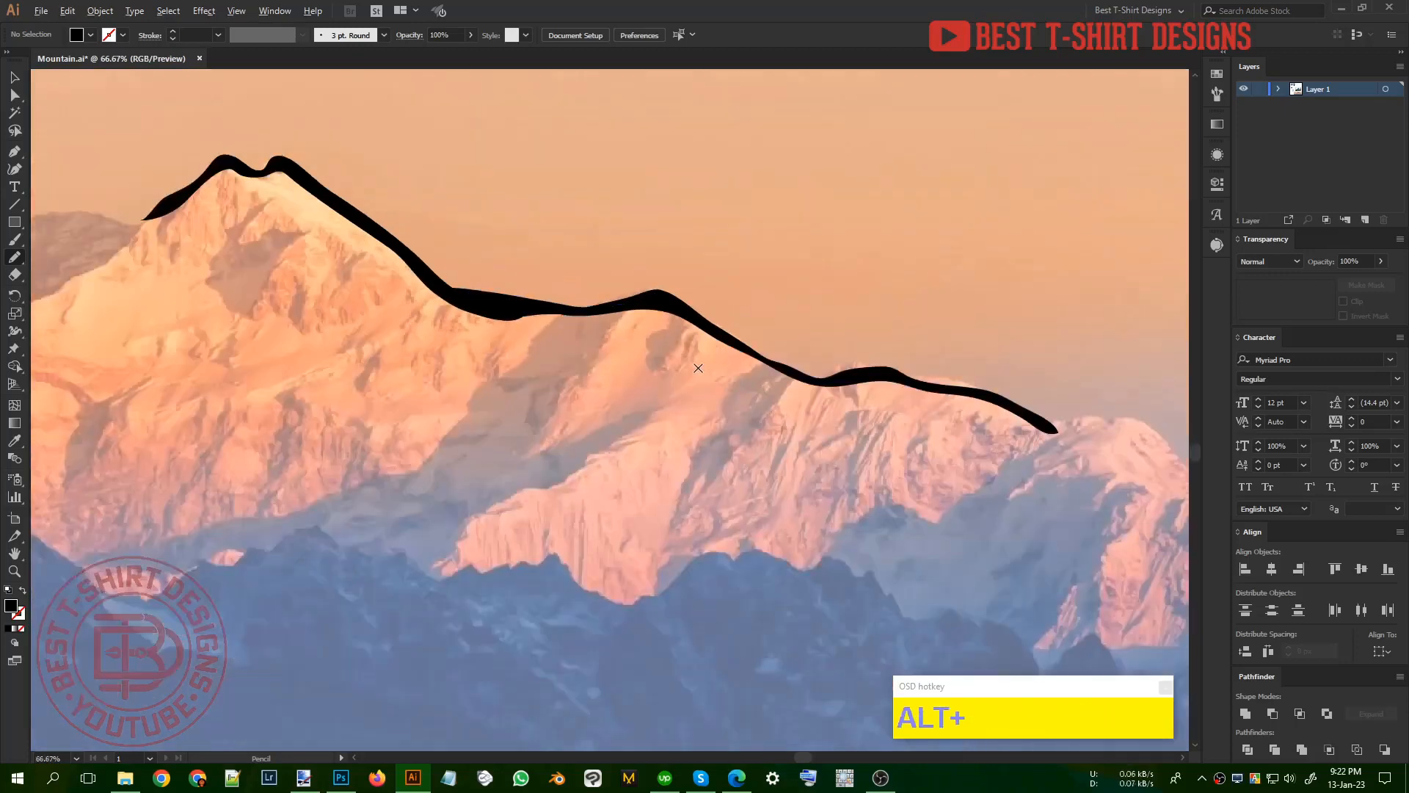
Step: Trace the ridge left of the main summit as a black pencil shape down to the seam between the two photos
left_click_drag(408, 354, 628, 352)
scroll(576, 224, "up", 2)
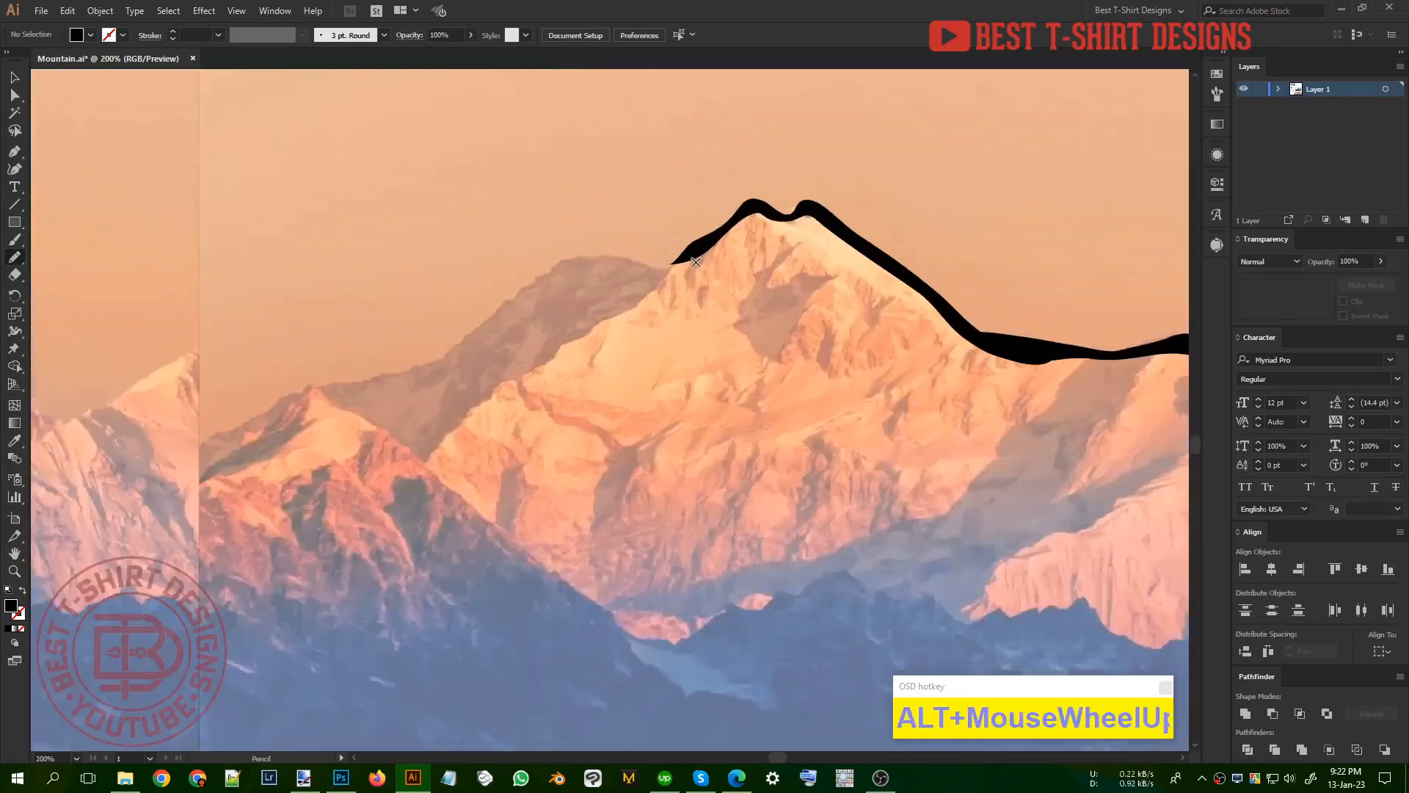
mouse_move(713, 233)
left_mouse_down()
mouse_move(658, 261)
mouse_move(589, 251)
mouse_move(556, 264)
left_mouse_up()
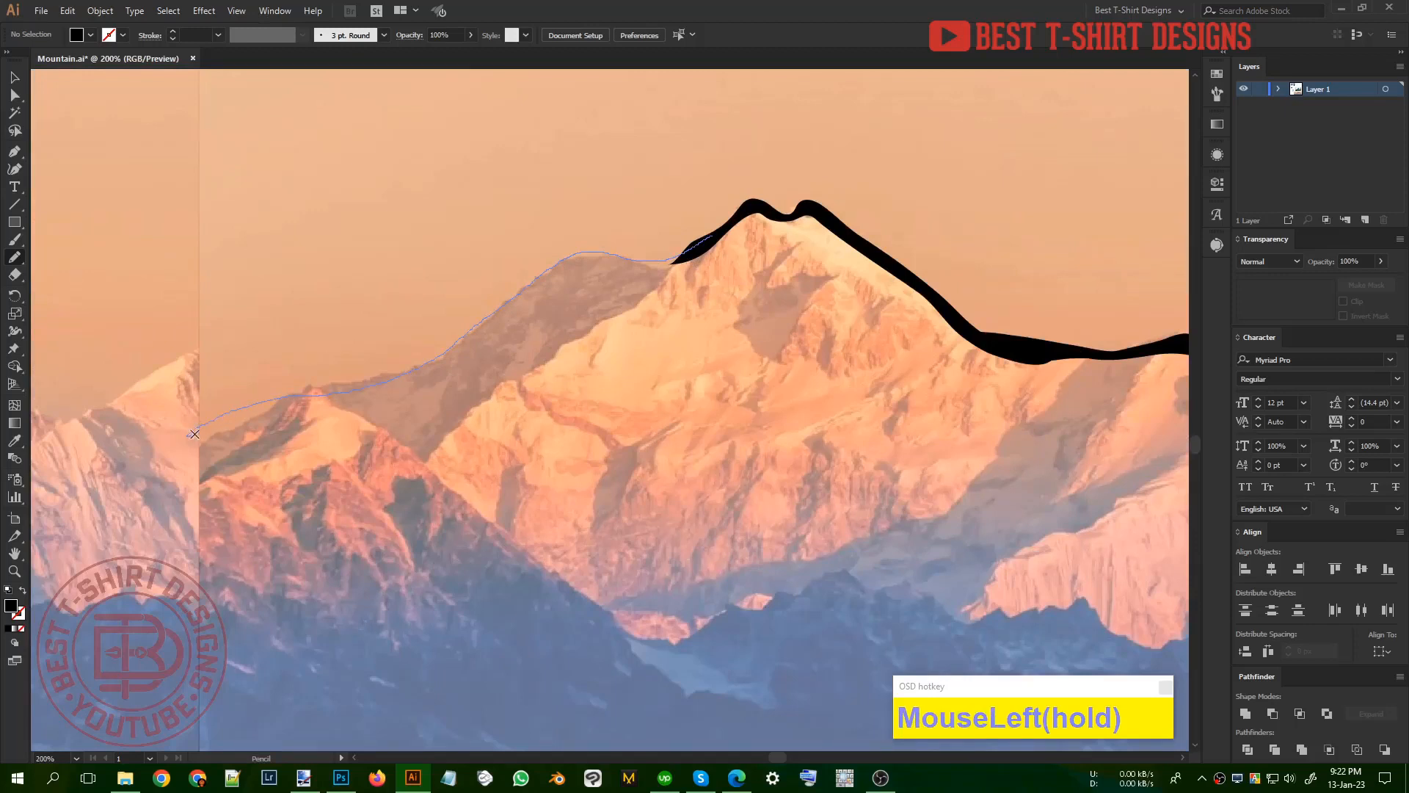
left_click_drag(194, 433, 298, 402)
mouse_move(492, 328)
left_mouse_down()
mouse_move(572, 273)
mouse_move(682, 258)
mouse_move(734, 230)
left_mouse_up()
Step: Extend the black ridge outline across the seam onto the mirrored photo, ending in a tapered point on its slope
scroll(733, 230, "down", 2, "alt")
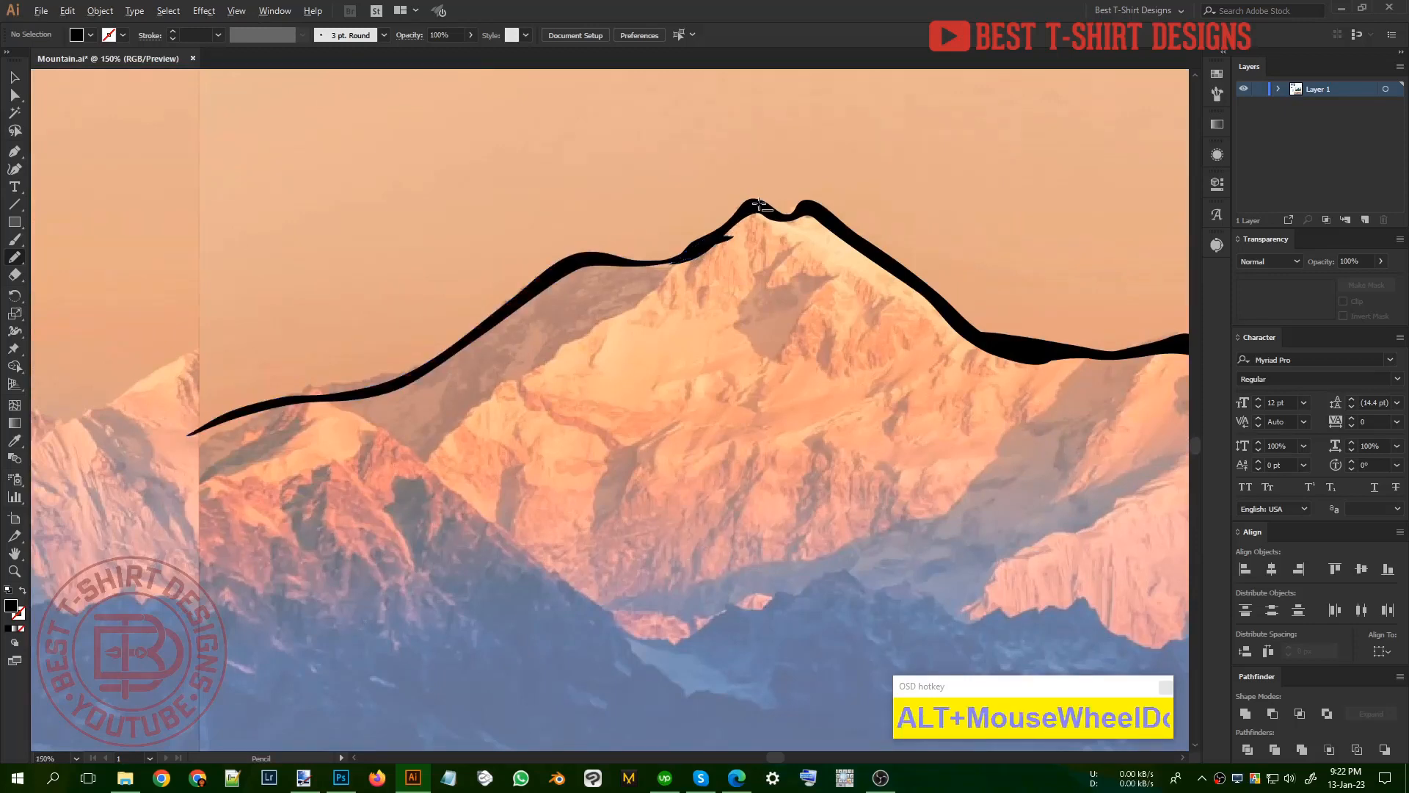
scroll(488, 261, "up", 1, "alt")
scroll(495, 304, "down", 1, "alt")
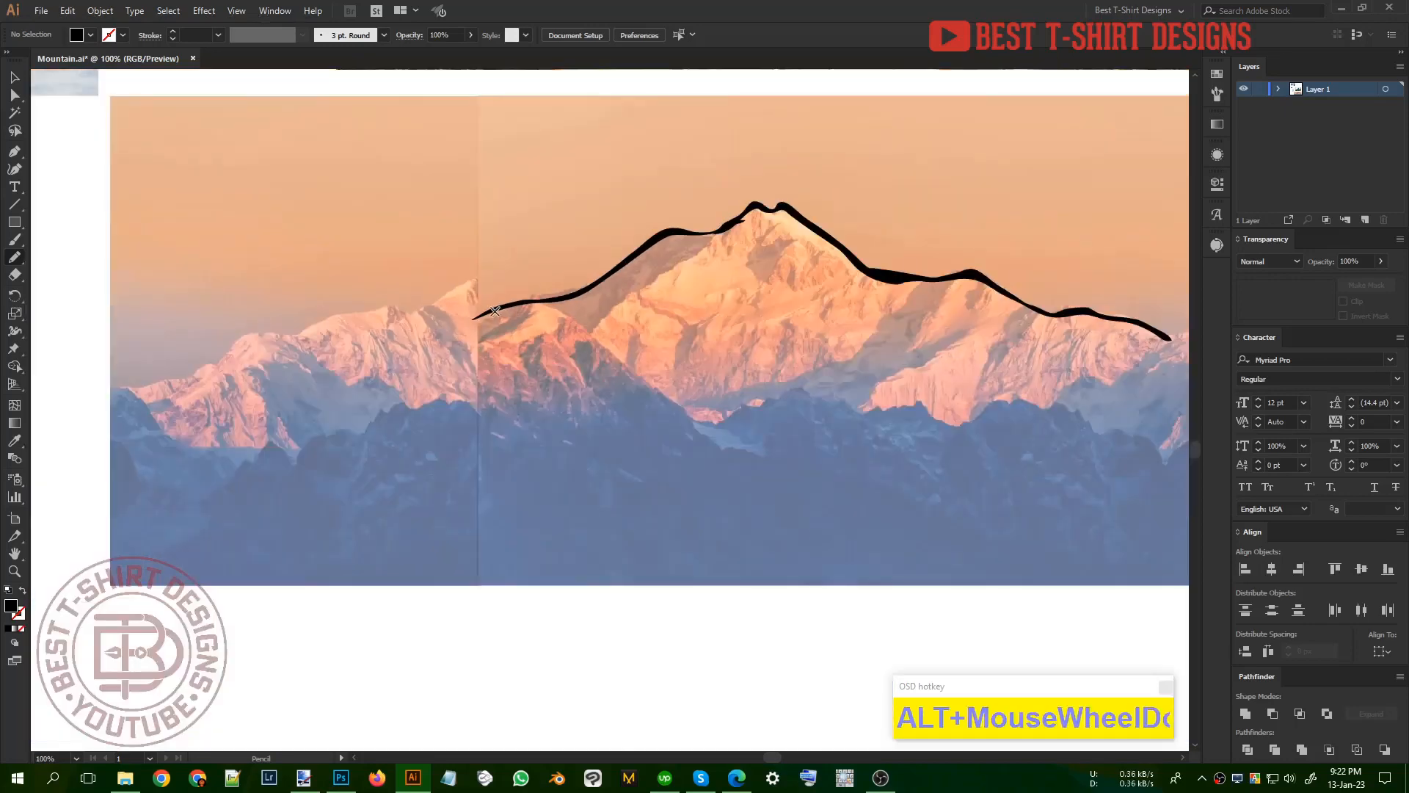
left_click_drag(488, 312, 442, 319)
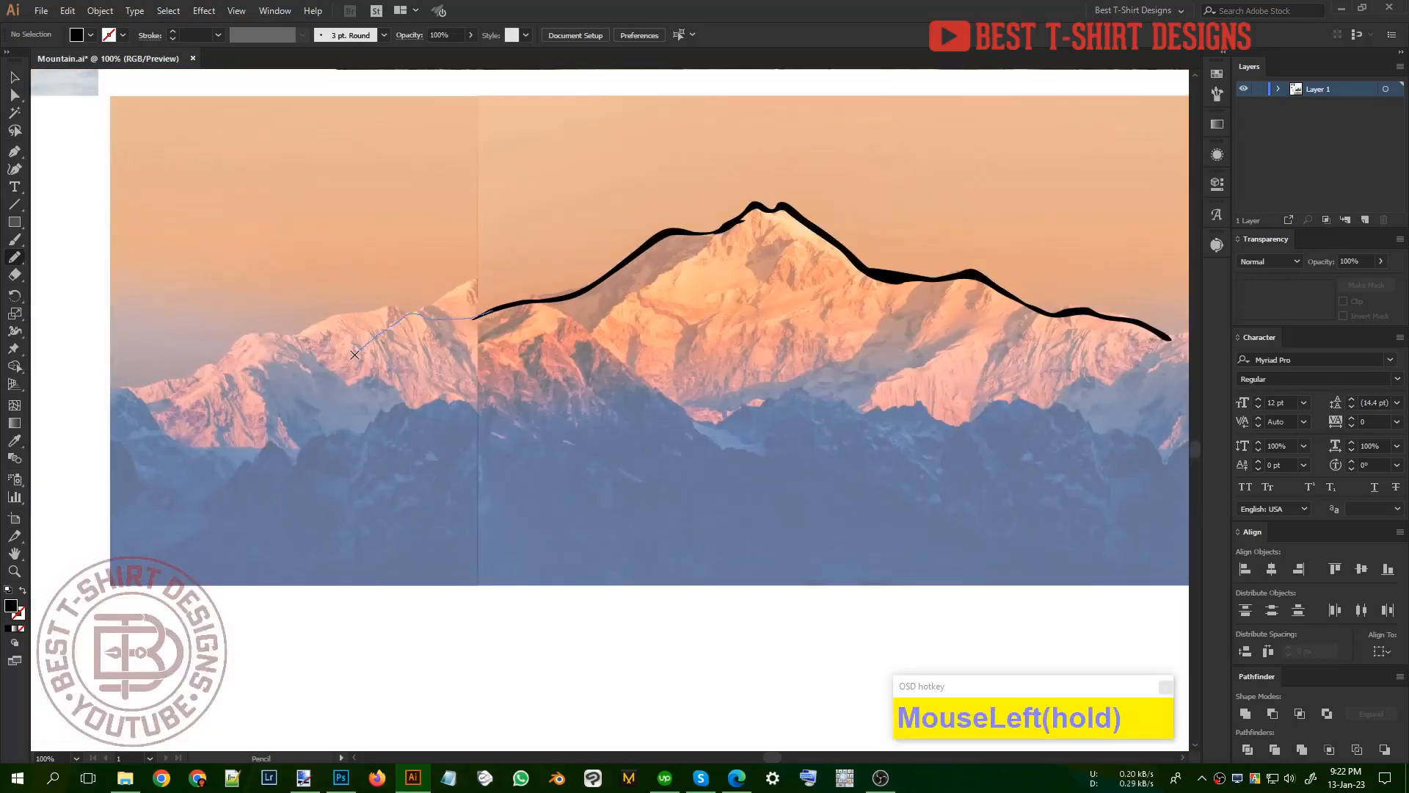
mouse_move(354, 355)
left_mouse_down()
mouse_move(411, 325)
mouse_move(544, 298)
left_mouse_up()
scroll(458, 331, "down", 1, "alt")
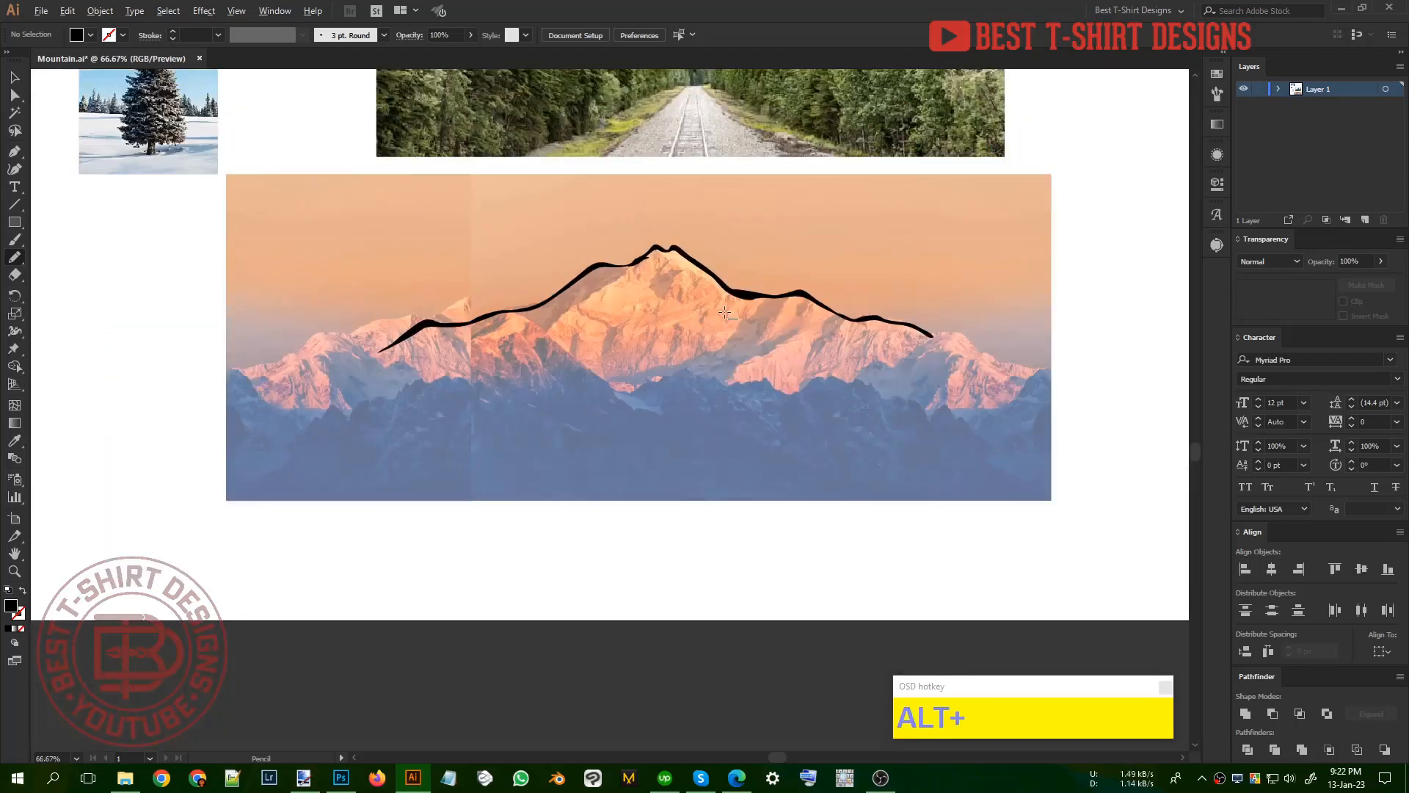
scroll(726, 312, "up", 1, "alt")
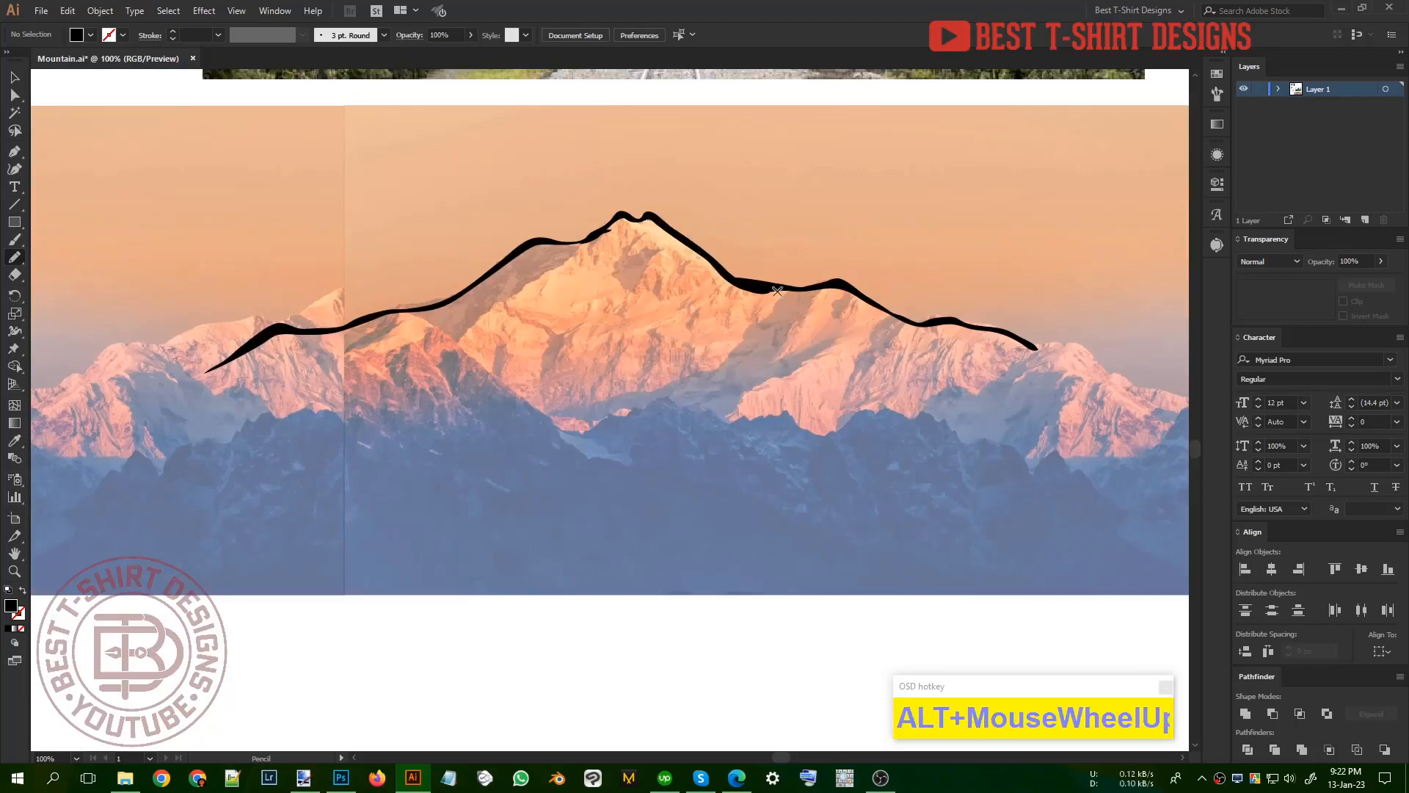
Step: Start a screen capture around the traced ridge, about 1334x493, and circle the main peak's rocky face in red
key("Print")
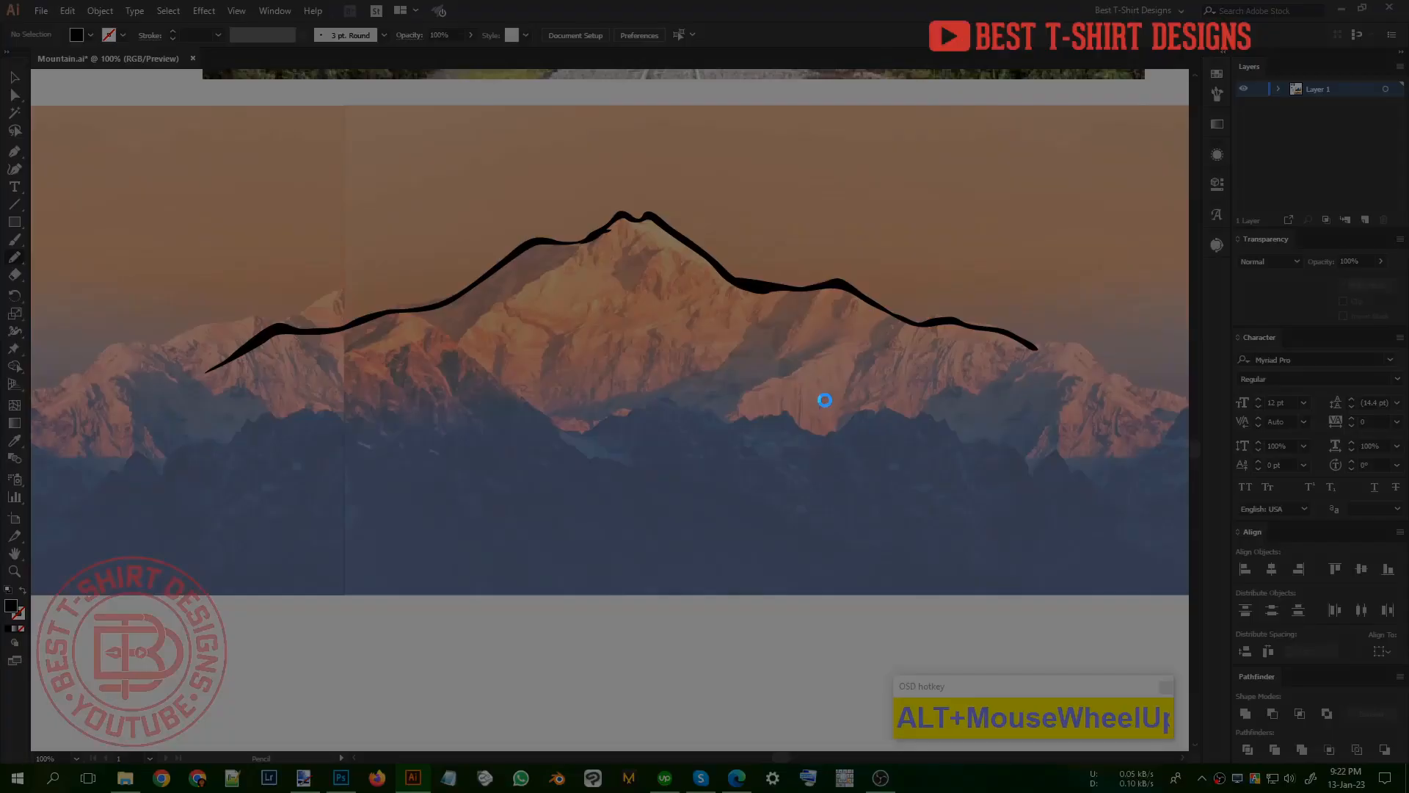
left_click_drag(131, 161, 1109, 523)
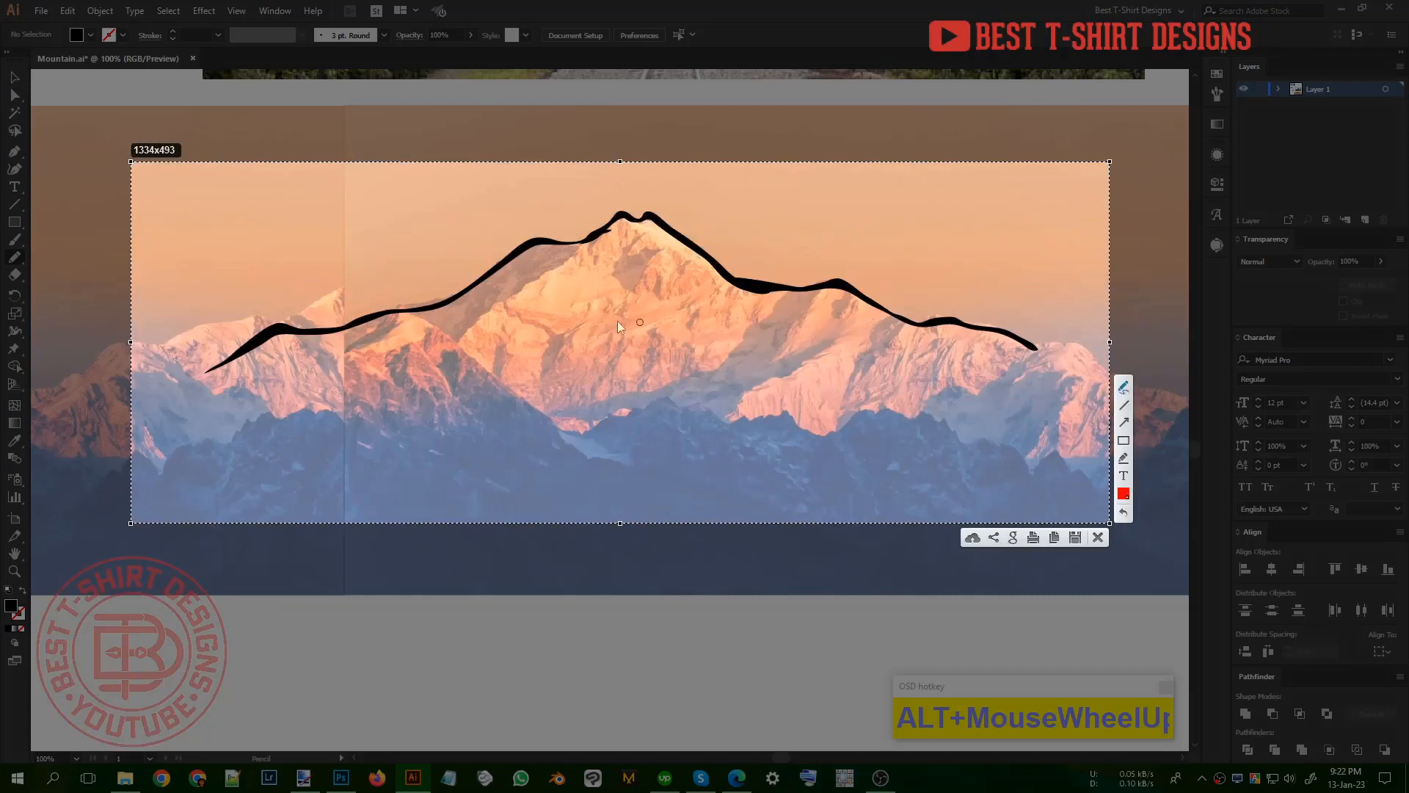
left_click_drag(605, 253, 539, 316)
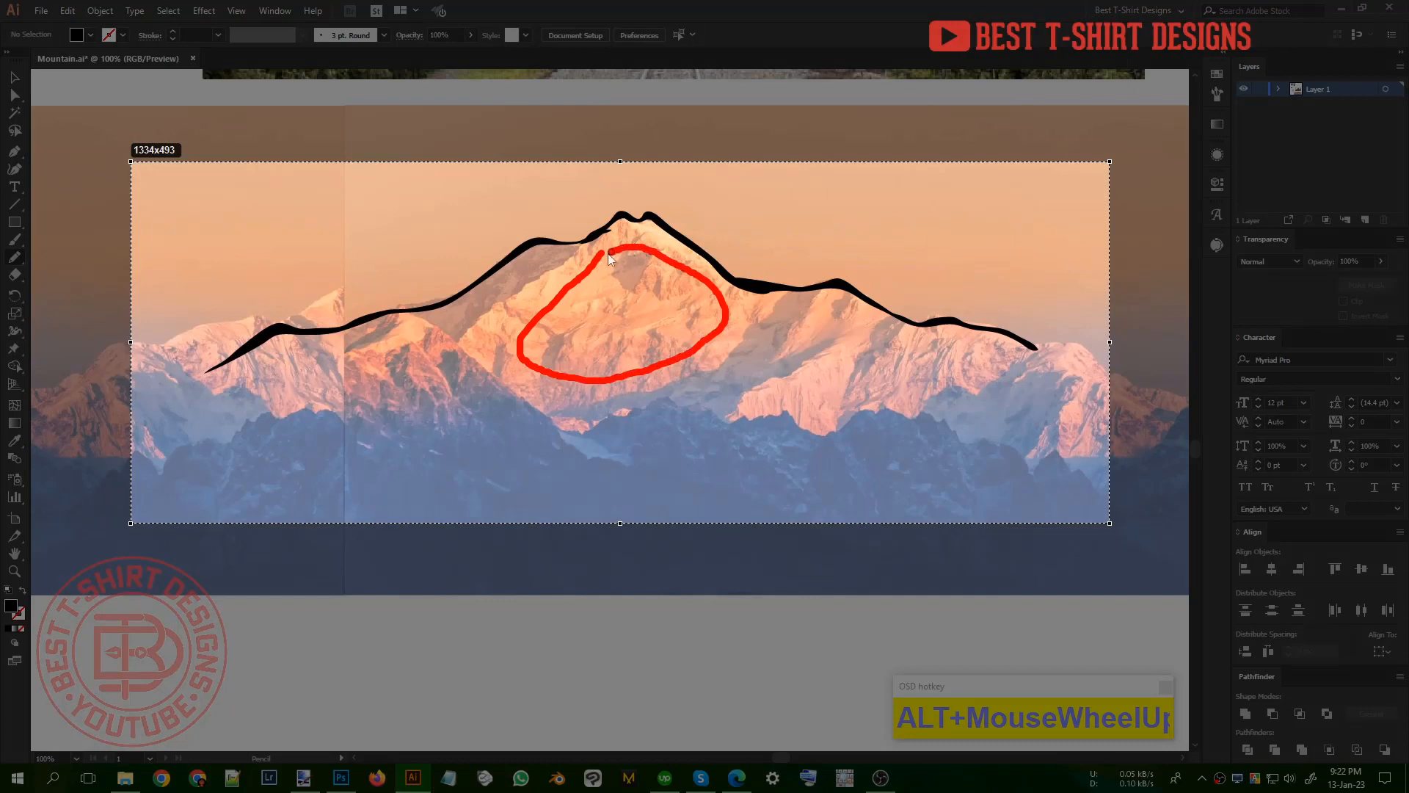
Step: Cross out the circled rocky face, hatch the shadow areas on the surrounding slopes in red, and discard the screen capture
left_click_drag(608, 254, 600, 334)
left_click_drag(579, 302, 659, 320)
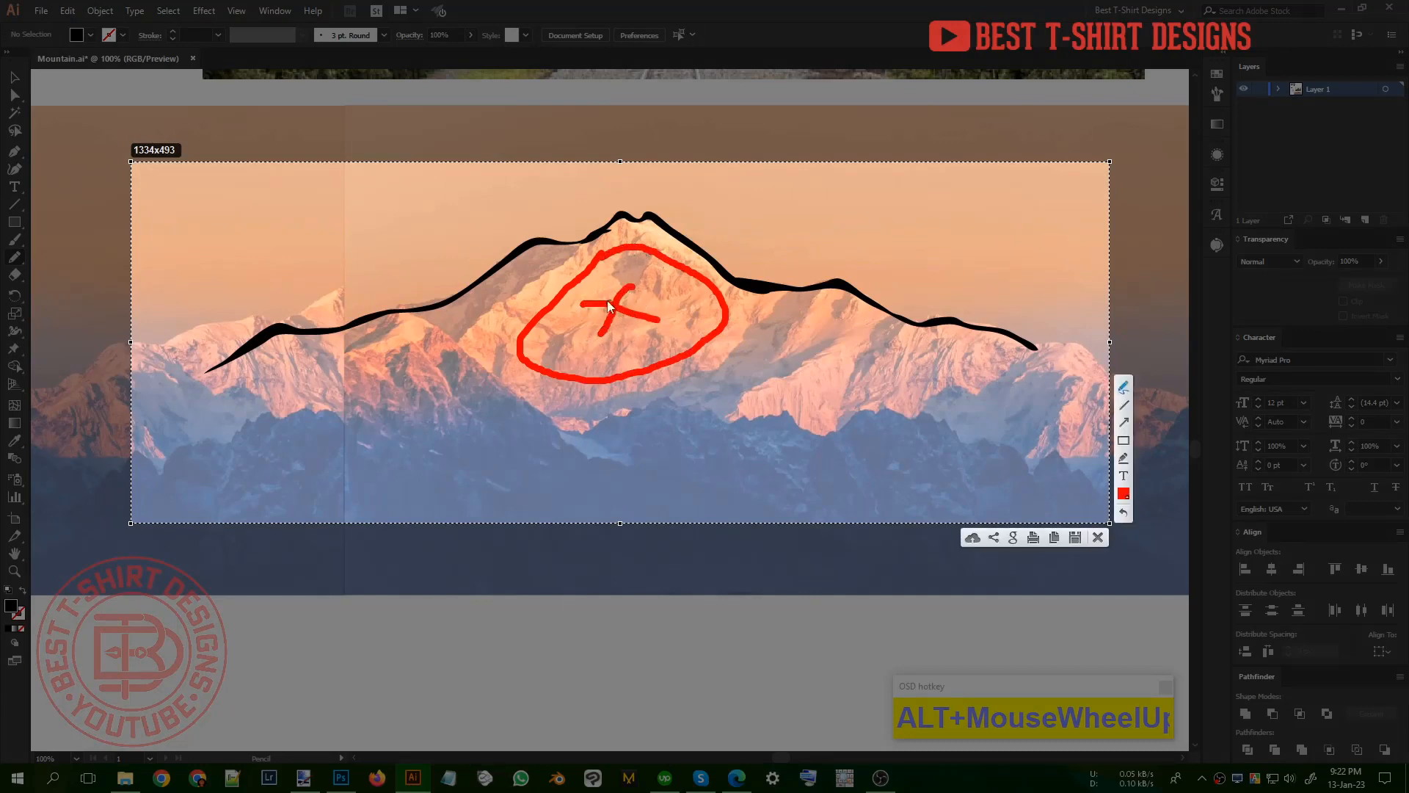
left_click_drag(533, 257, 449, 320)
left_click_drag(760, 341, 719, 388)
left_click_drag(795, 358, 707, 406)
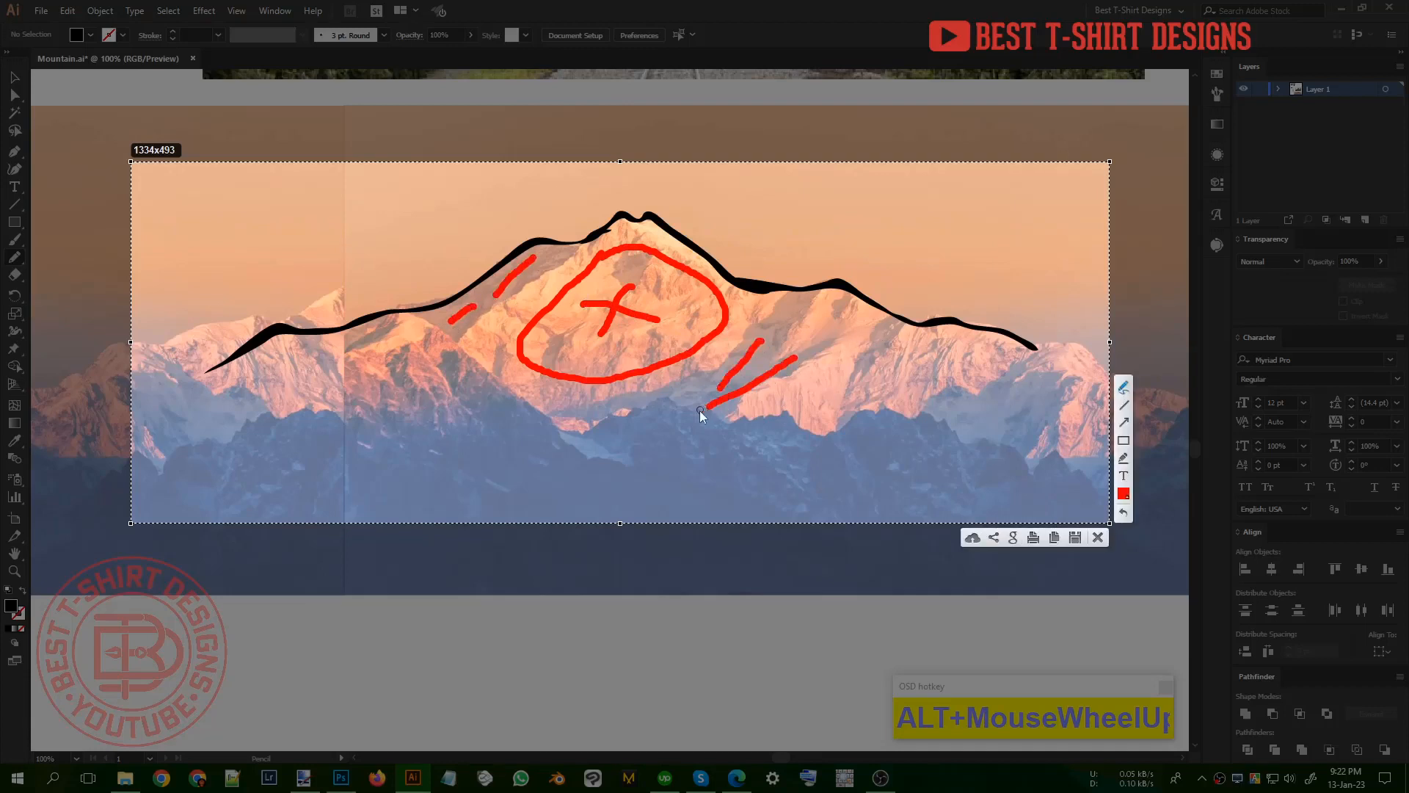
left_click_drag(893, 328, 863, 380)
left_click_drag(1012, 378, 985, 418)
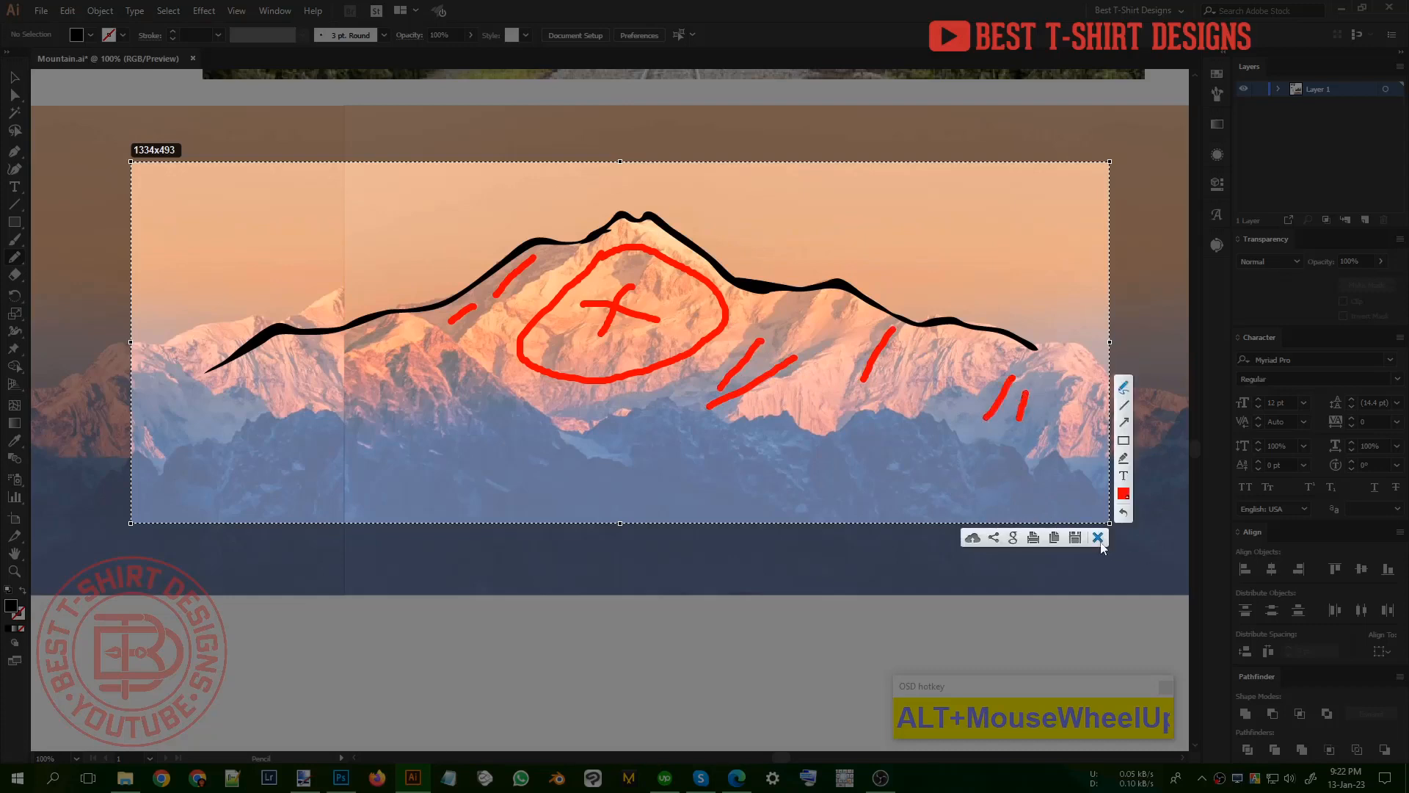
left_click(1098, 538)
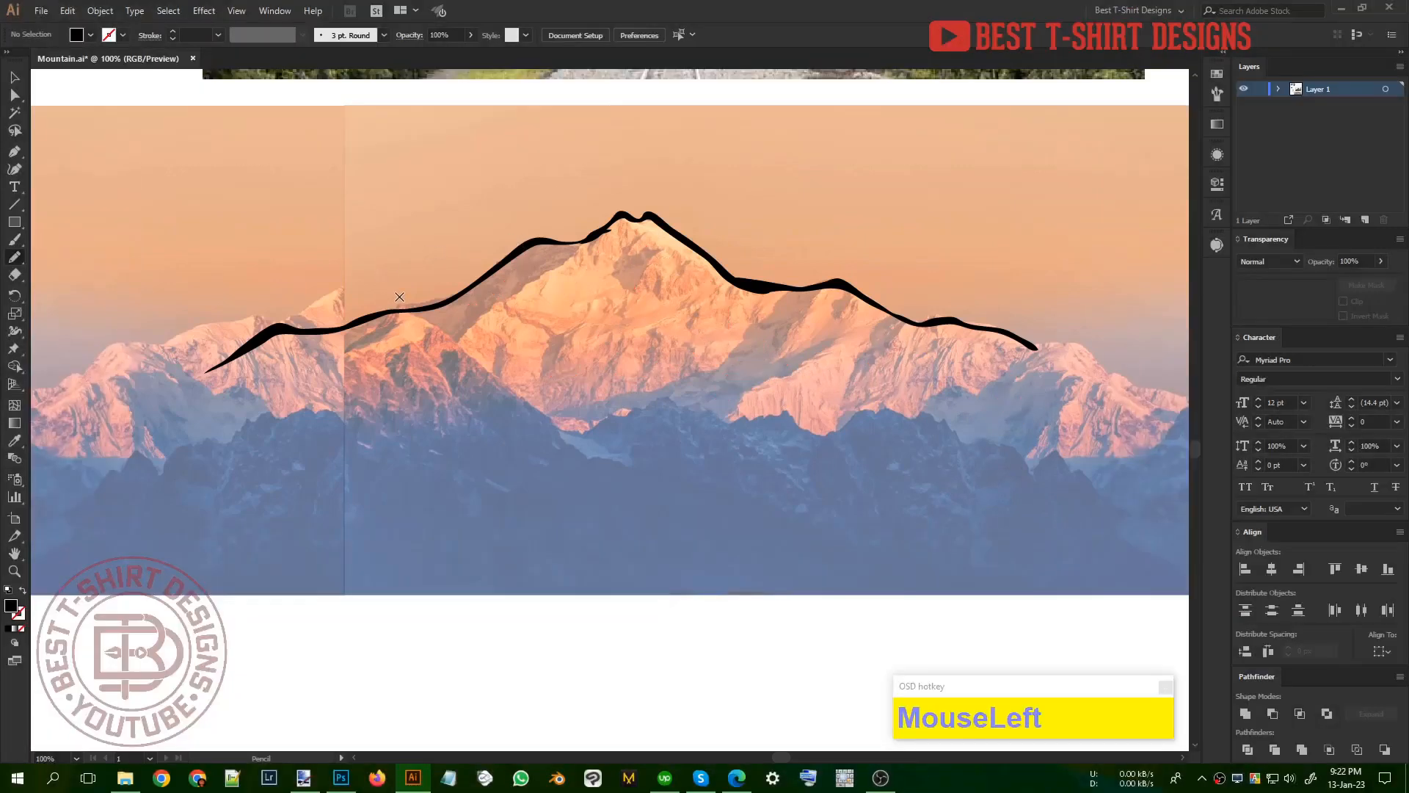
Step: Trace the shaded slope left of the main summit as a black pencil shape ending in a hooked point
scroll(533, 223, "up", 1)
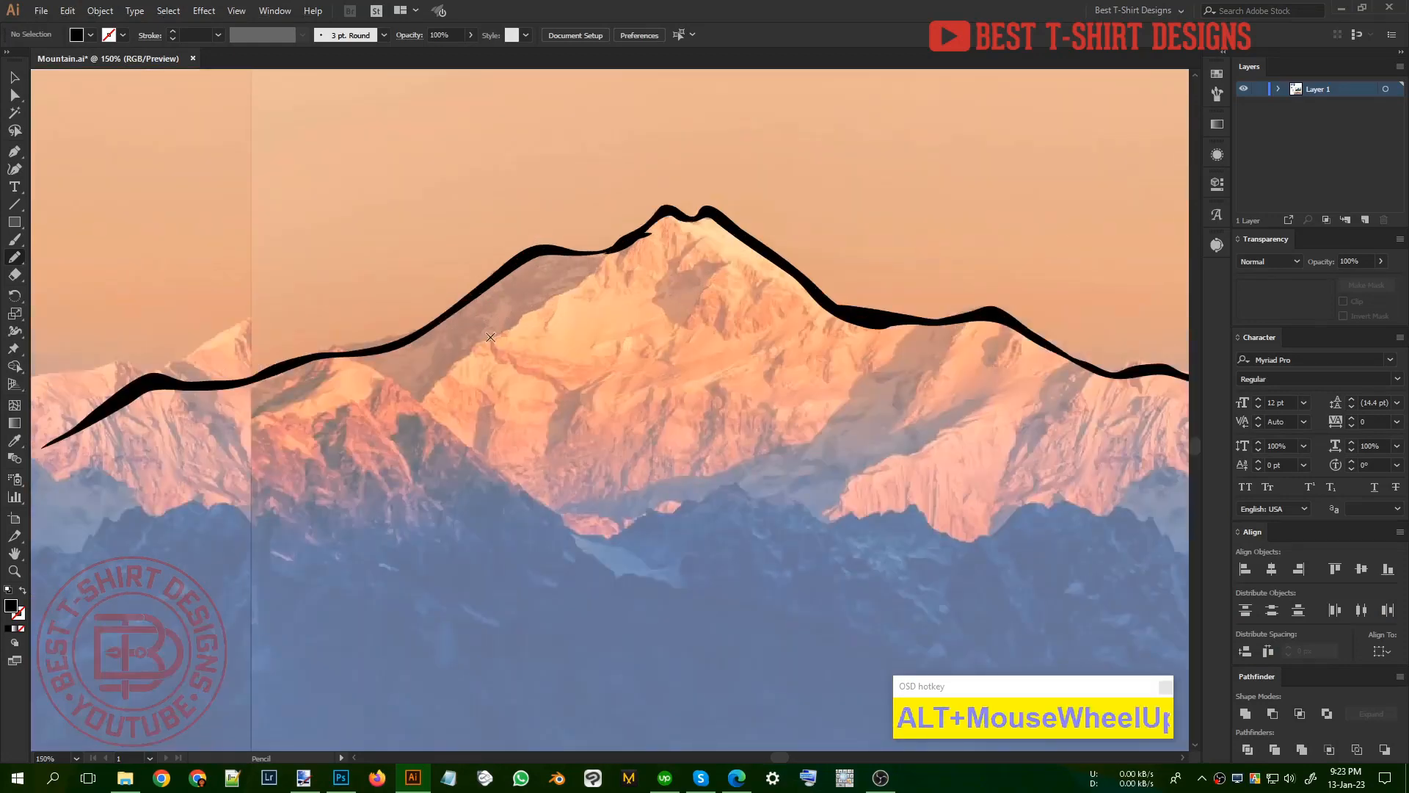
mouse_move(621, 246)
left_mouse_down()
mouse_move(453, 371)
mouse_move(388, 376)
mouse_move(434, 368)
mouse_move(504, 271)
mouse_move(623, 240)
left_mouse_up()
left_click_drag(535, 300, 535, 298)
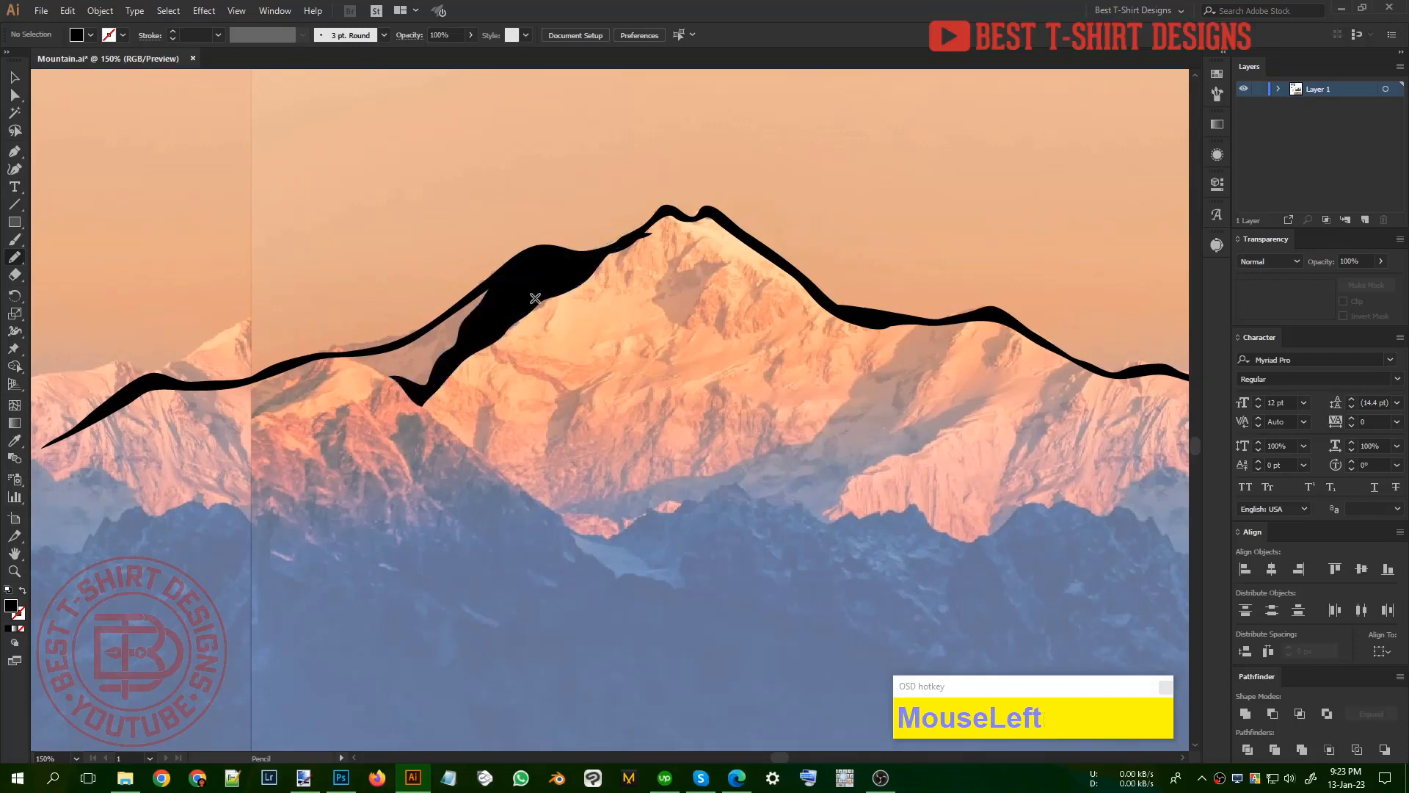
Step: Trace the shadow just below the main summit as a black shape with a forked top and a long tapered tail
scroll(700, 293, "up", 2)
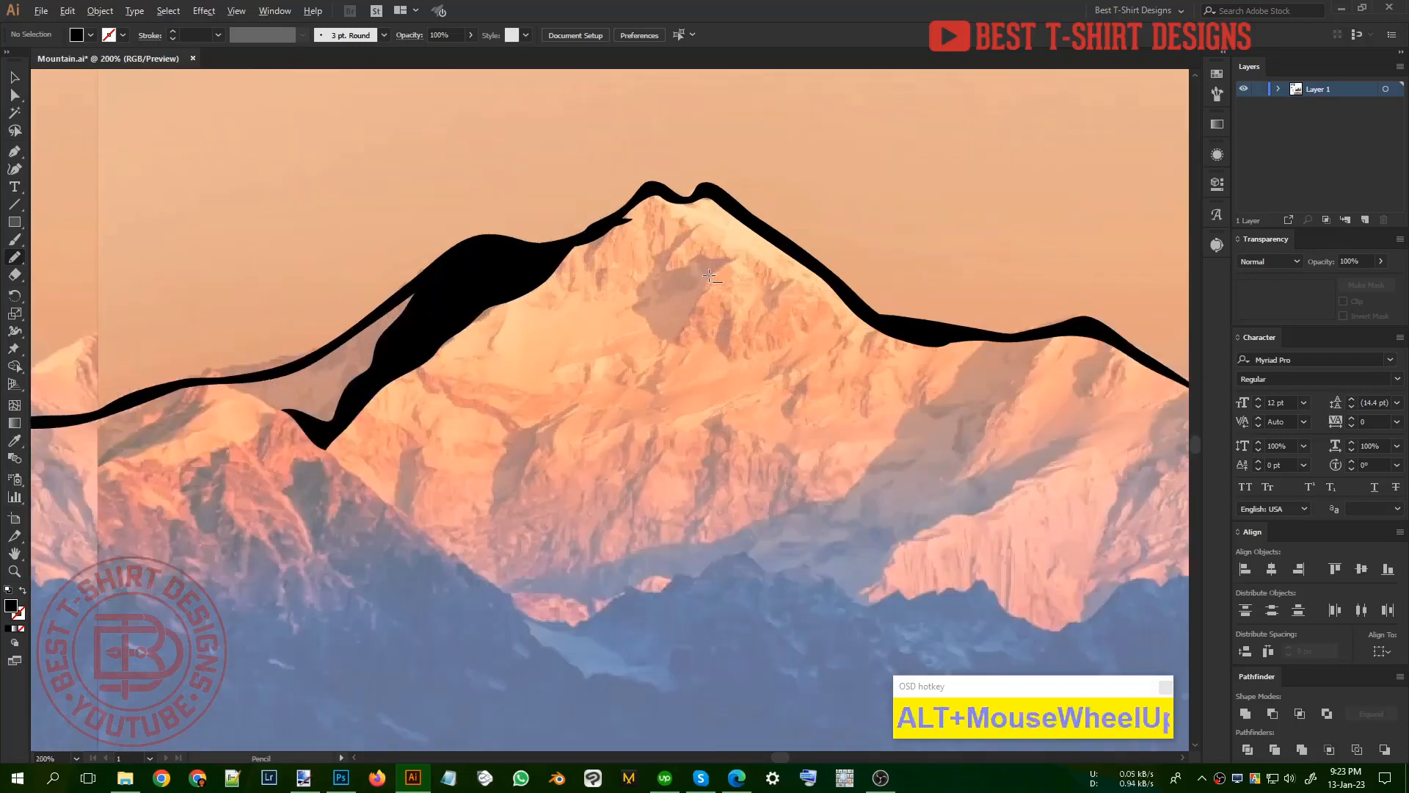
mouse_move(705, 198)
left_mouse_down()
mouse_move(639, 267)
mouse_move(697, 242)
mouse_move(755, 245)
mouse_move(695, 309)
left_mouse_up()
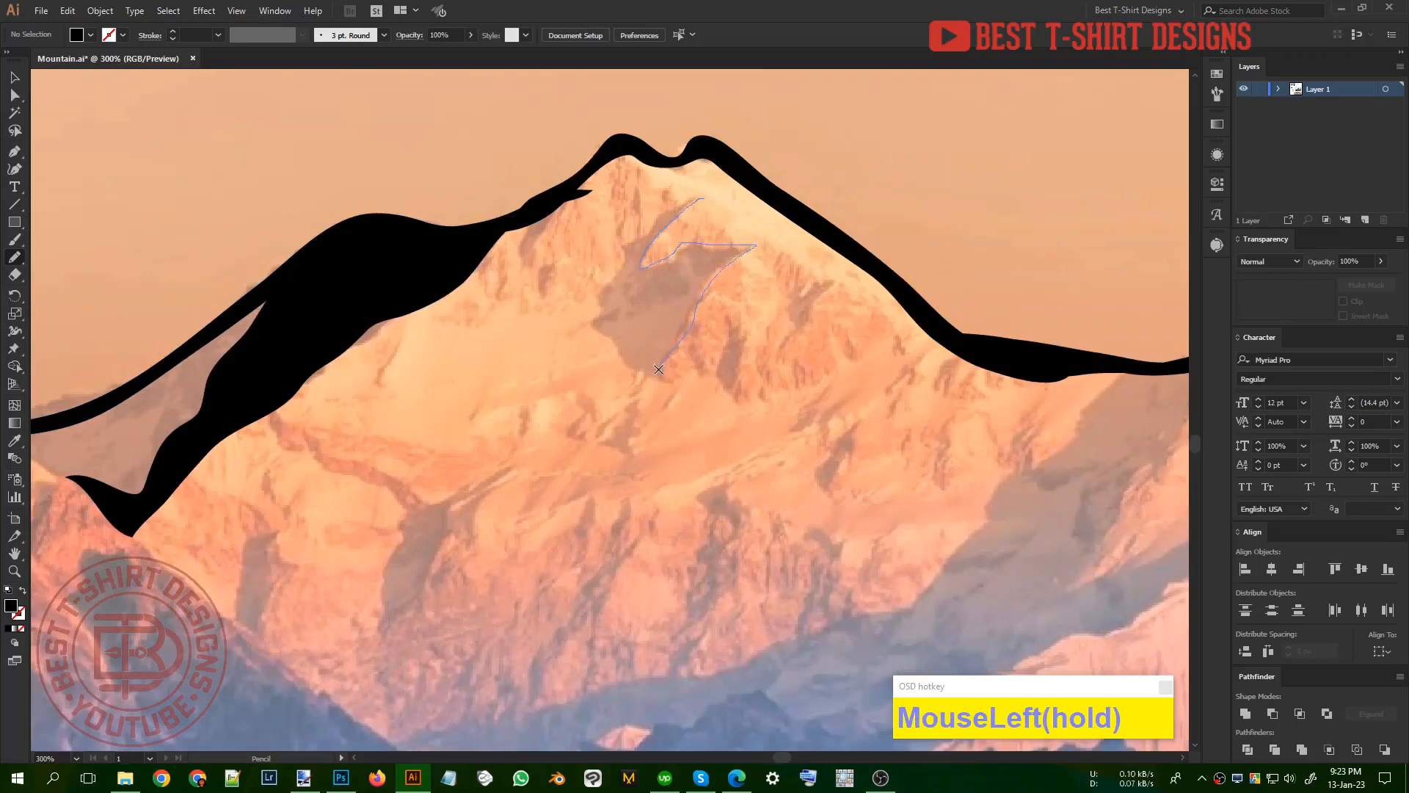
left_click_drag(658, 370, 599, 433)
mouse_move(568, 534)
left_mouse_down()
mouse_move(574, 441)
mouse_move(629, 375)
left_mouse_up()
mouse_move(605, 296)
left_mouse_down()
mouse_move(635, 230)
mouse_move(703, 199)
left_mouse_up()
scroll(874, 290, "down", 2)
scroll(873, 290, "up", 1)
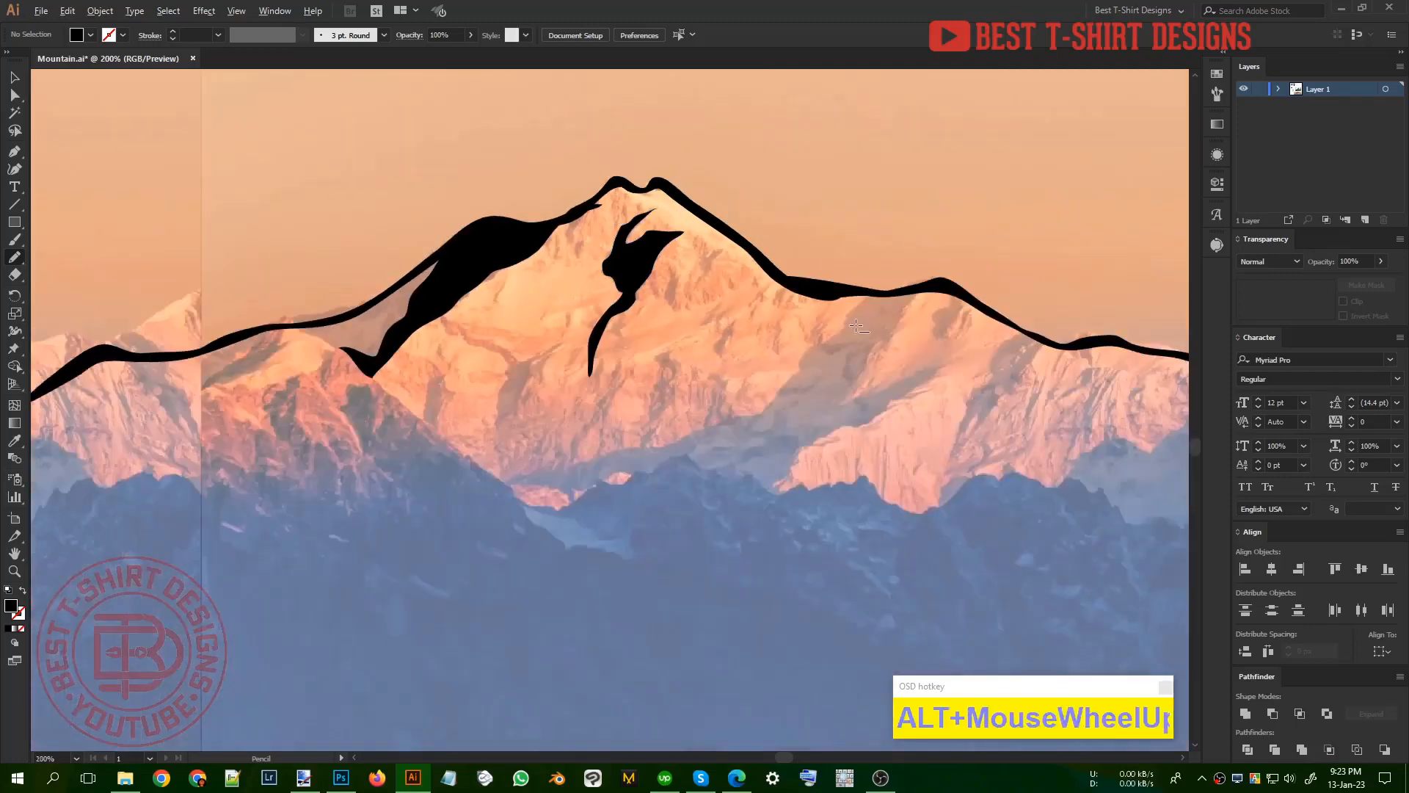
Step: Trace the large diagonal shadow from the saddle right of the summit down along the foot of the main face in black
left_click_drag(873, 290, 708, 450)
mouse_move(486, 500)
left_mouse_down()
mouse_move(393, 534)
mouse_move(469, 539)
mouse_move(593, 516)
mouse_move(614, 537)
mouse_move(722, 541)
mouse_move(748, 568)
mouse_move(781, 485)
mouse_move(898, 445)
mouse_move(914, 419)
left_mouse_up()
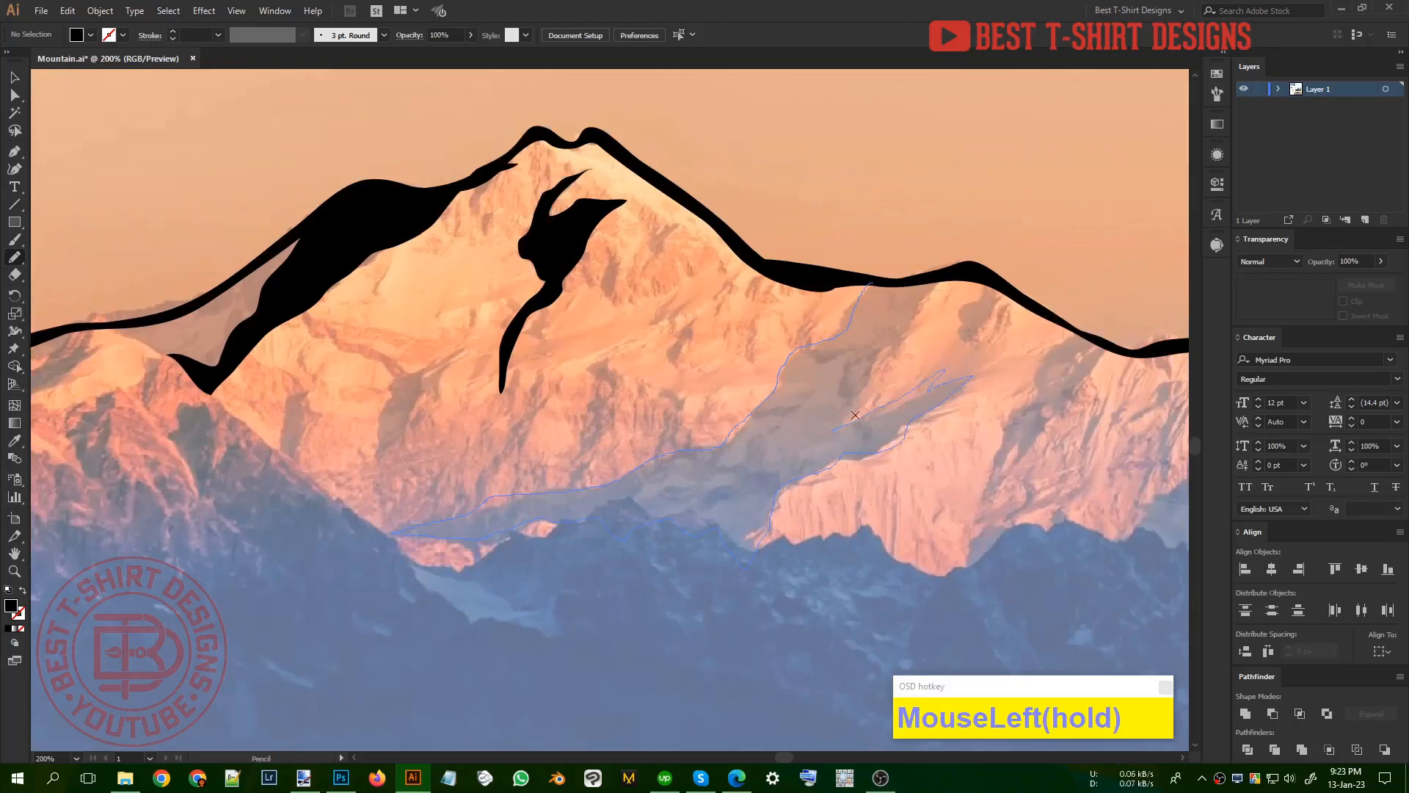
left_click_drag(934, 285, 872, 282)
scroll(671, 406, "down", 1)
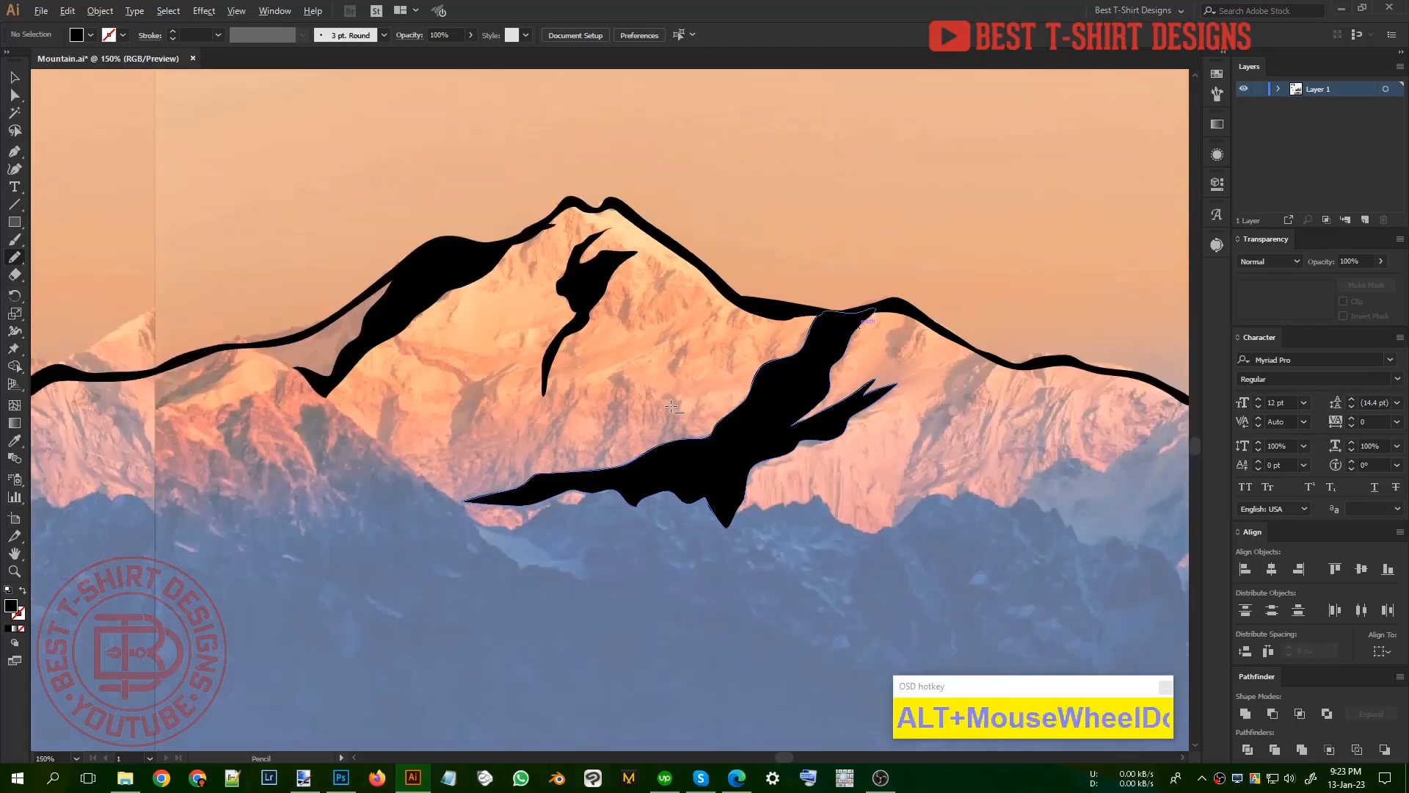
Step: Trace the fork-tailed shadow below the dip right of the second peak, and a small jagged shadow under that peak
scroll(918, 382, "up", 1)
mouse_move(999, 355)
left_mouse_down()
mouse_move(893, 479)
mouse_move(907, 433)
left_mouse_up()
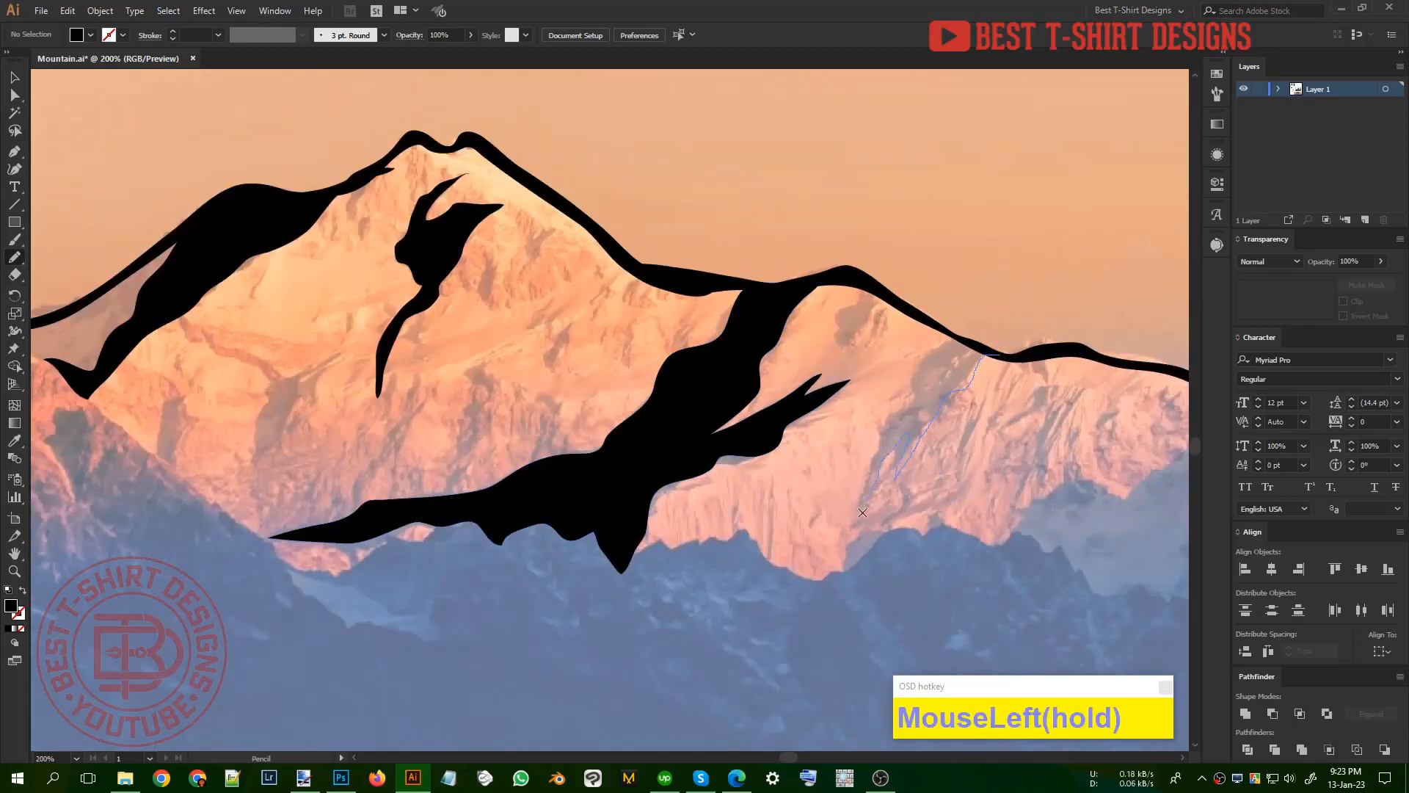
mouse_move(862, 512)
left_mouse_down()
mouse_move(868, 467)
mouse_move(921, 361)
mouse_move(950, 340)
mouse_move(1015, 359)
left_mouse_up()
scroll(909, 278, "up", 1)
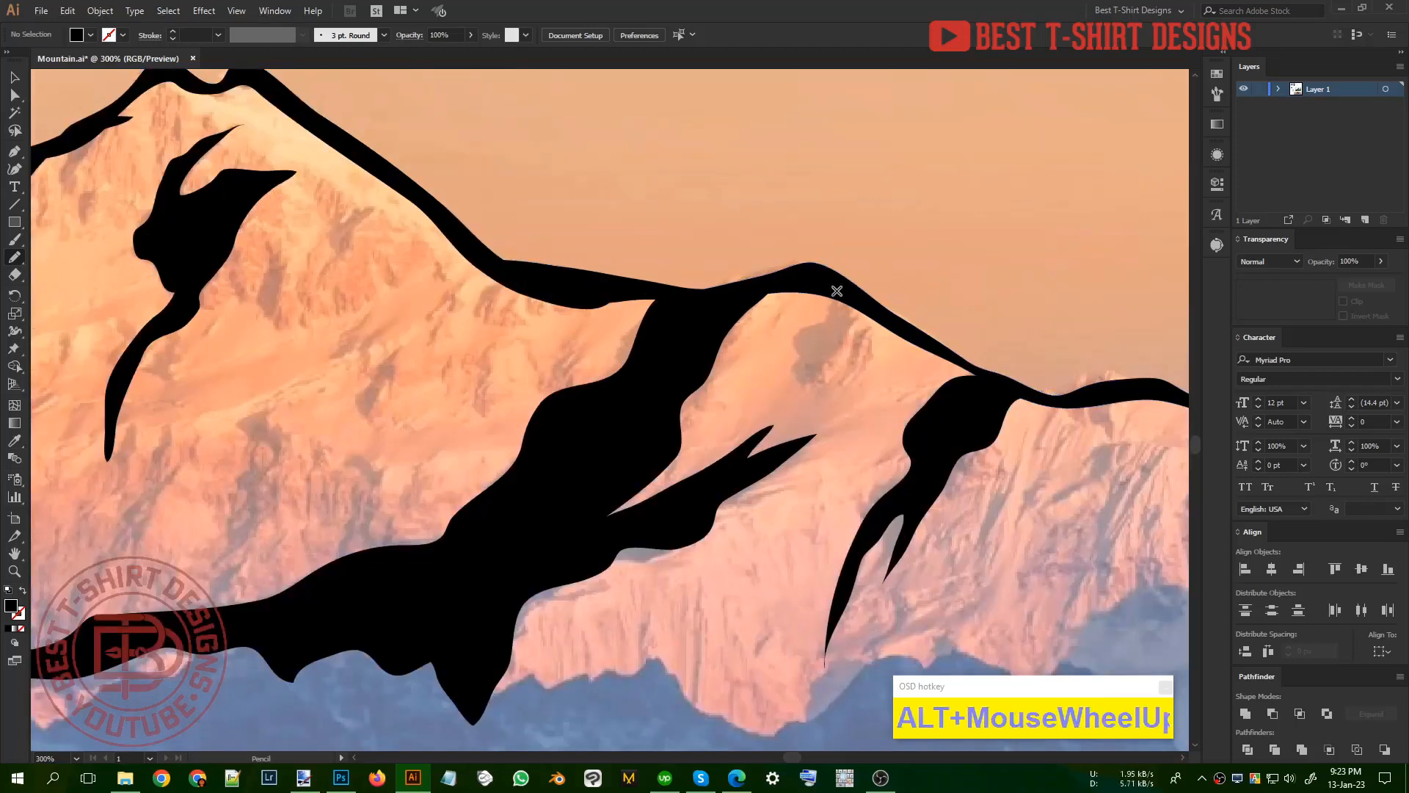
mouse_move(817, 285)
left_mouse_down()
mouse_move(841, 302)
mouse_move(793, 340)
mouse_move(803, 357)
mouse_move(791, 406)
left_mouse_up()
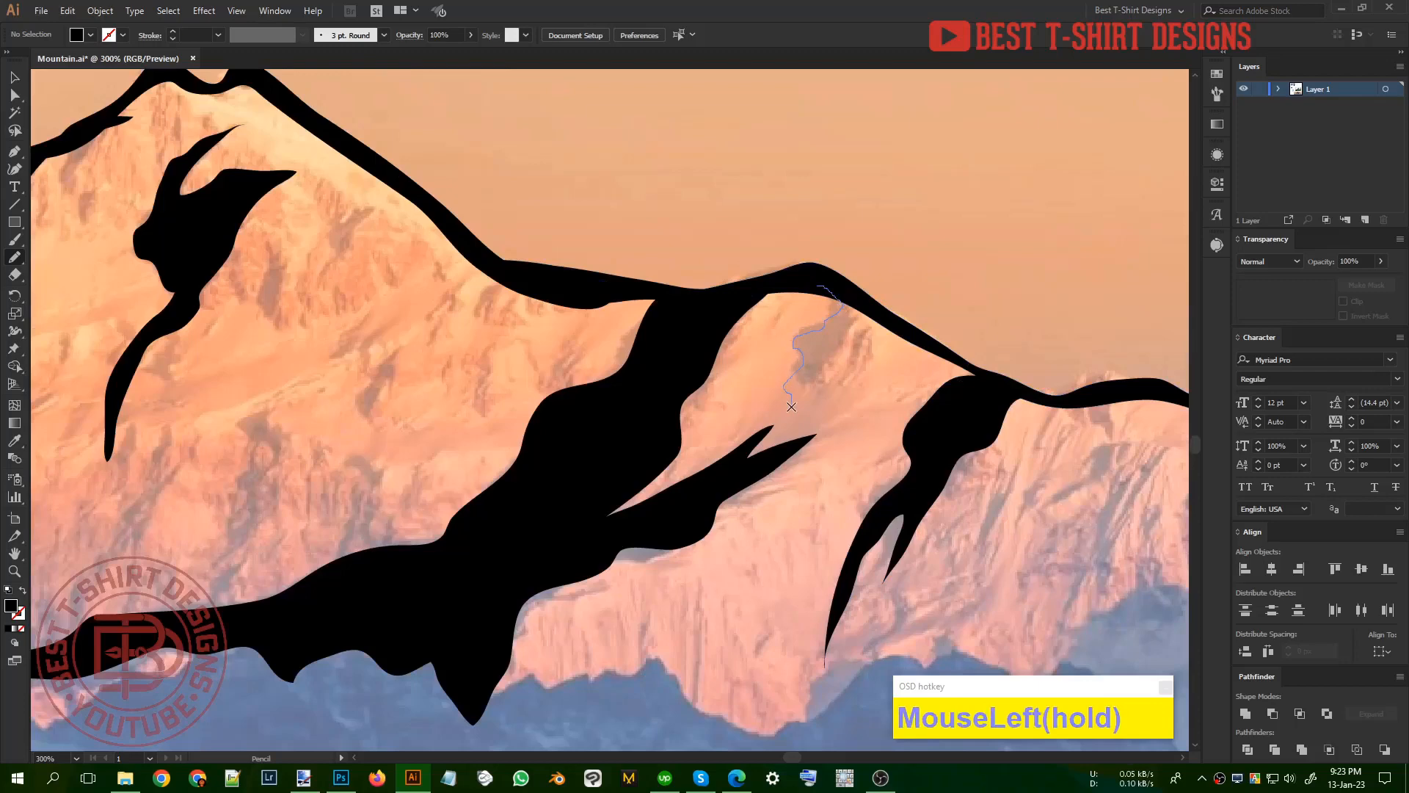
mouse_move(841, 342)
left_mouse_down()
mouse_move(856, 297)
mouse_move(829, 273)
left_mouse_up()
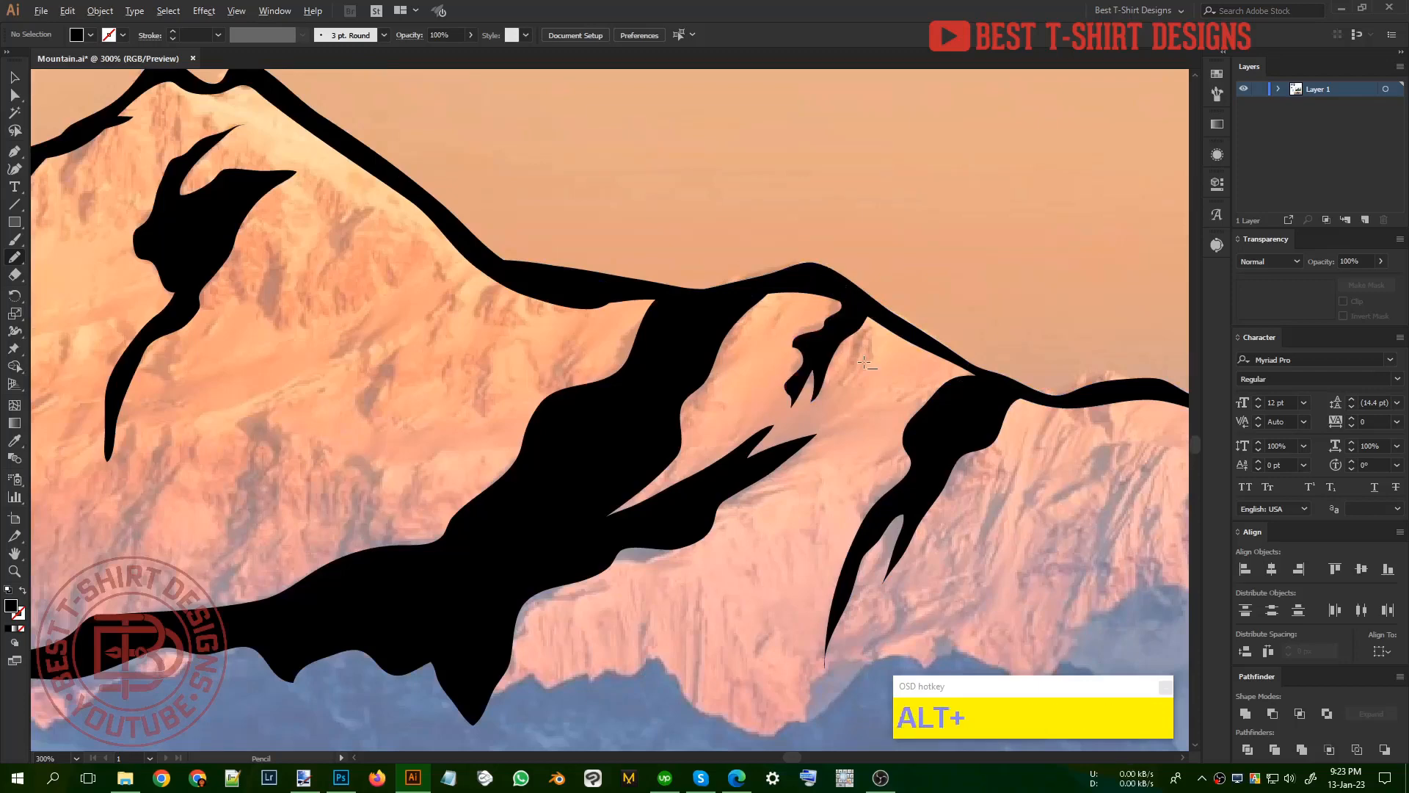
scroll(863, 367, "down", 2)
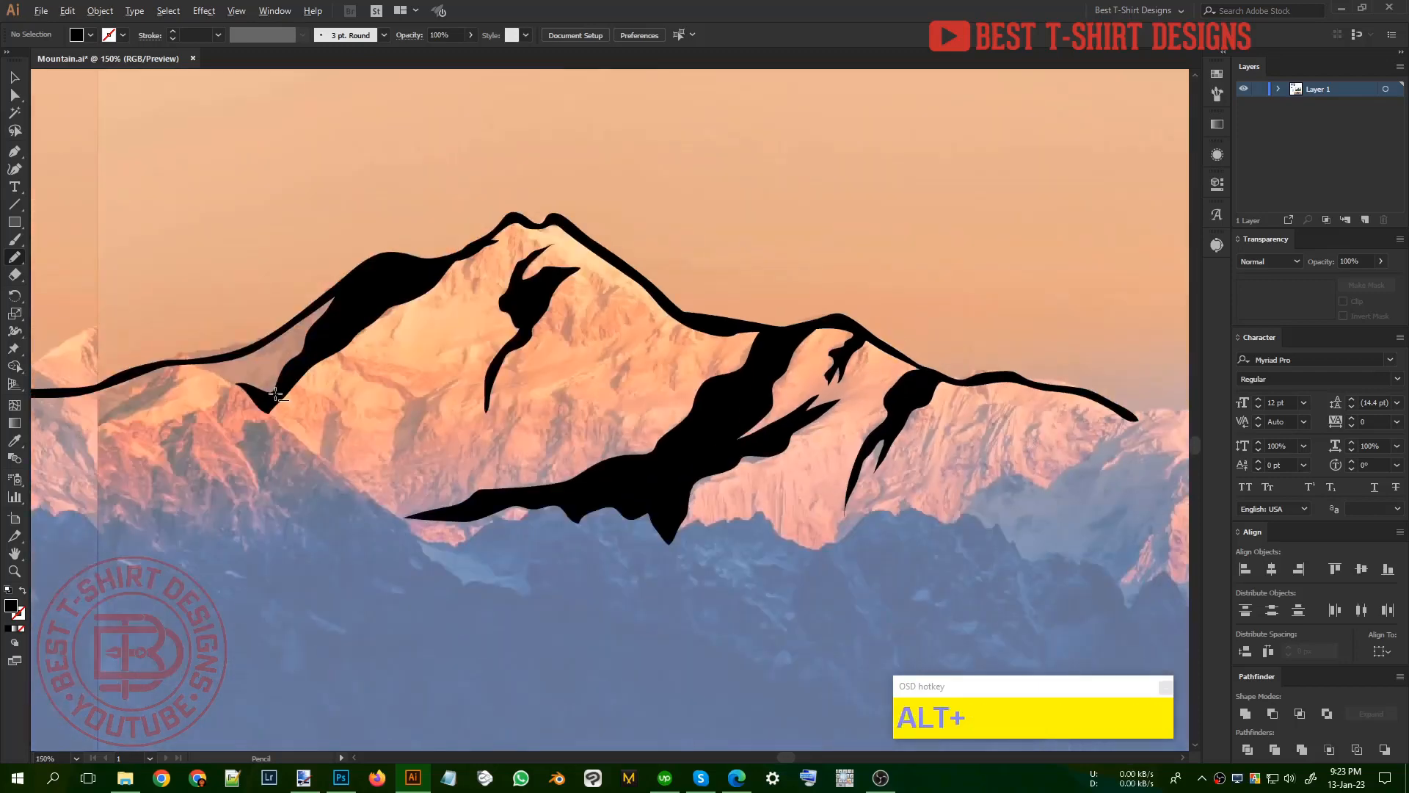
Step: Trace the Y-shaped crevice on the left part of the main face as a black shape with jagged edges
scroll(278, 389, "up", 2)
mouse_move(642, 366)
left_mouse_down()
mouse_move(583, 416)
mouse_move(567, 440)
left_mouse_up()
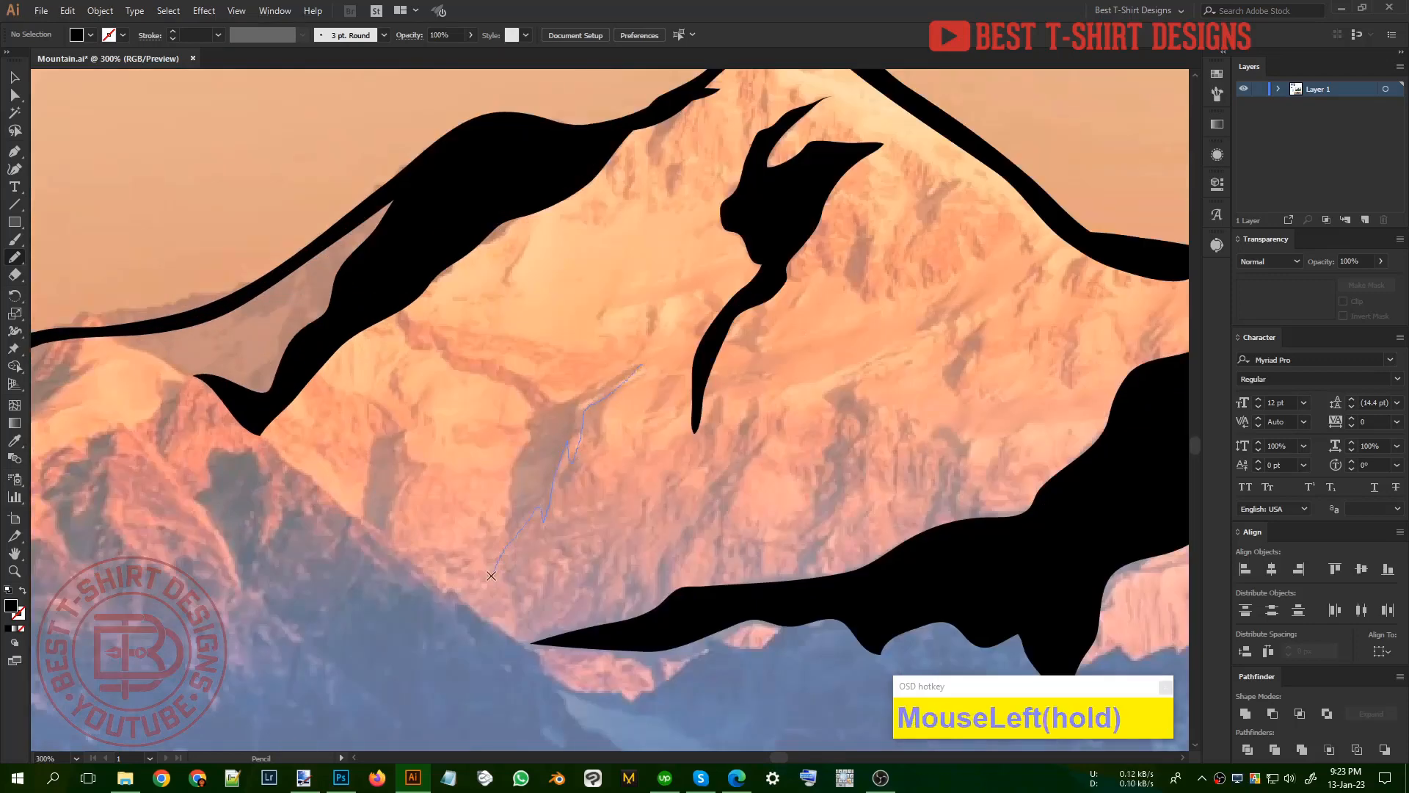
mouse_move(491, 575)
left_mouse_down()
mouse_move(491, 527)
mouse_move(516, 457)
left_mouse_up()
mouse_move(523, 403)
left_mouse_down()
mouse_move(455, 338)
mouse_move(552, 397)
mouse_move(677, 334)
left_mouse_up()
left_click_drag(585, 418, 585, 418)
scroll(585, 419, "down", 3, "alt")
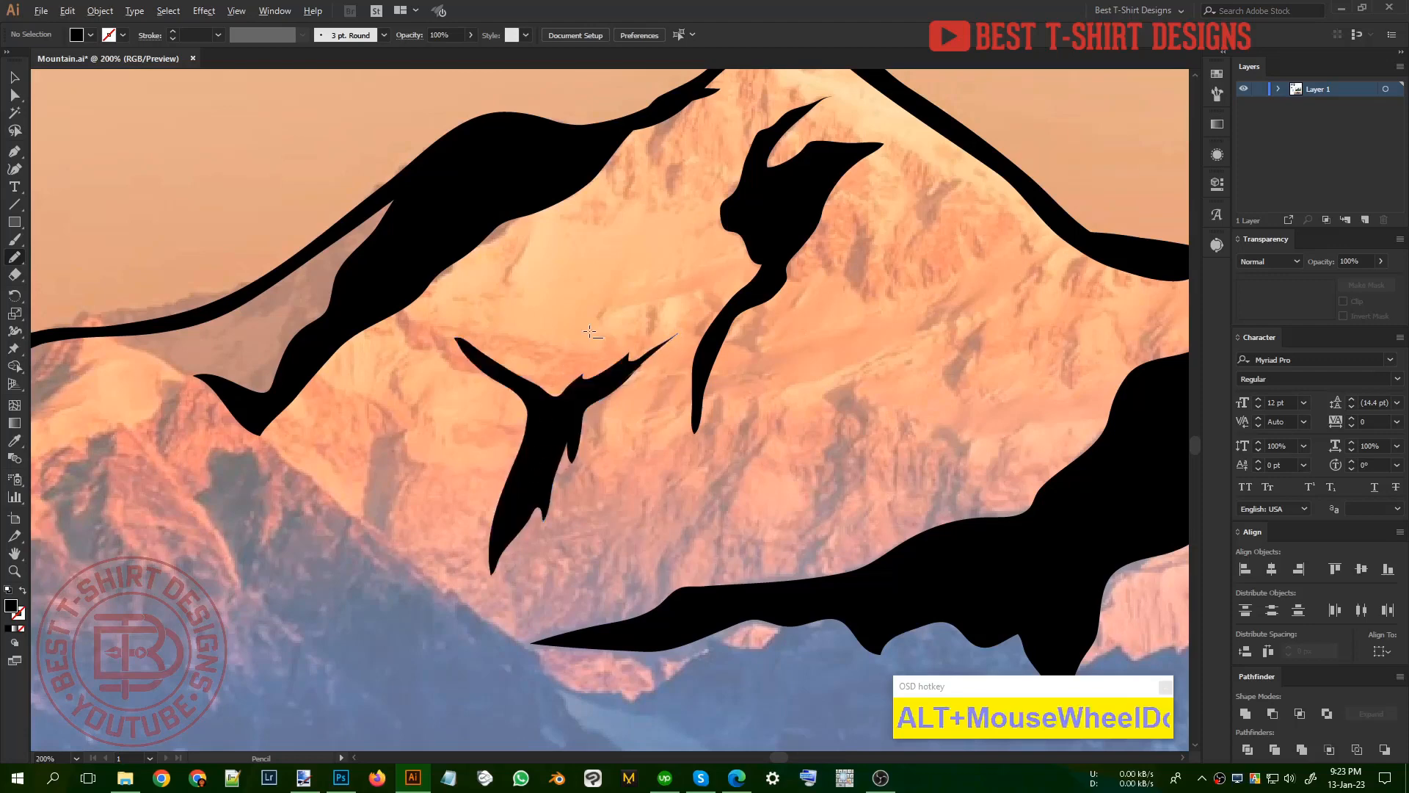
Step: Draw two jagged black crevices rising up the main face from the long shadow at its foot
scroll(754, 326, "up", 3, "alt")
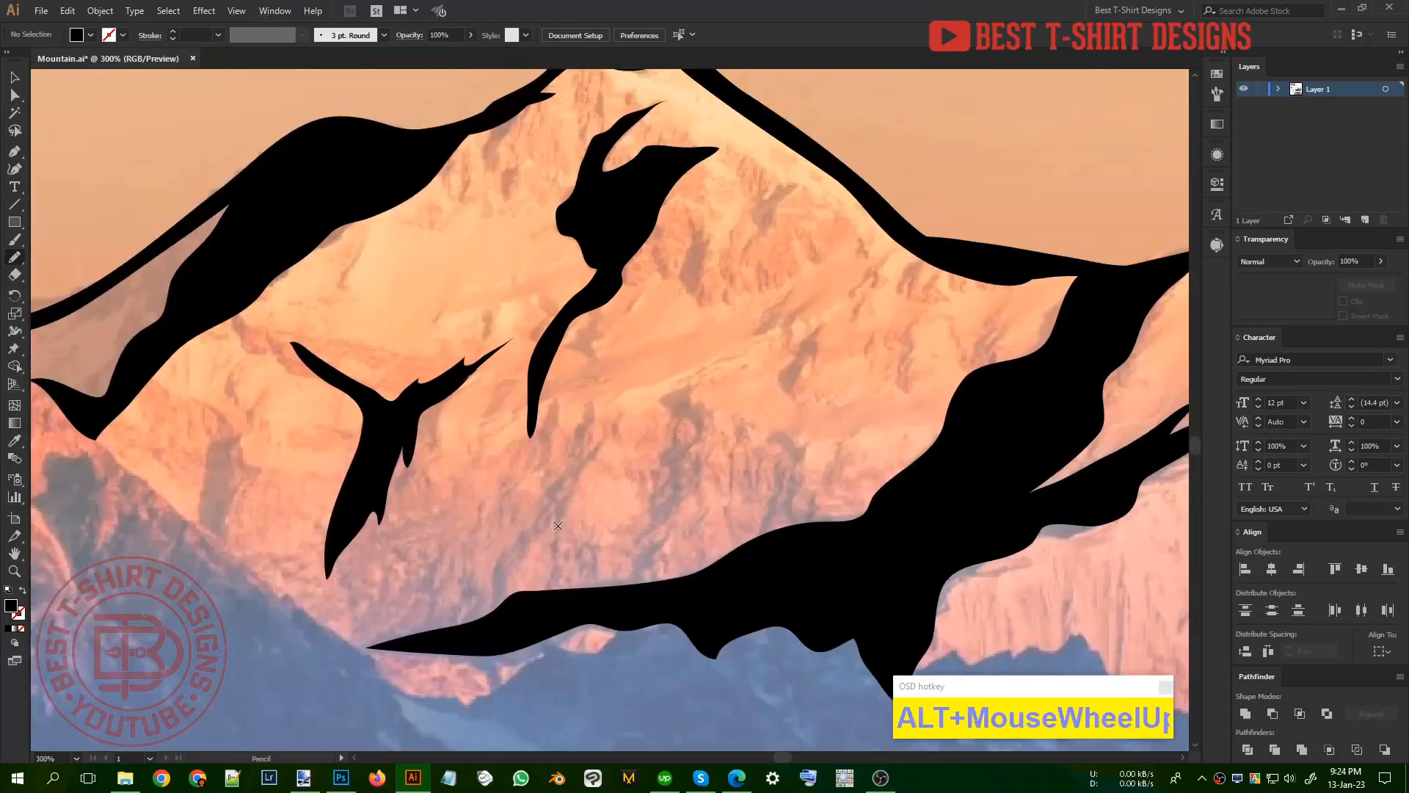
left_click(492, 618)
mouse_move(529, 516)
left_mouse_down()
mouse_move(595, 396)
mouse_move(598, 431)
mouse_move(648, 368)
mouse_move(593, 465)
left_mouse_up()
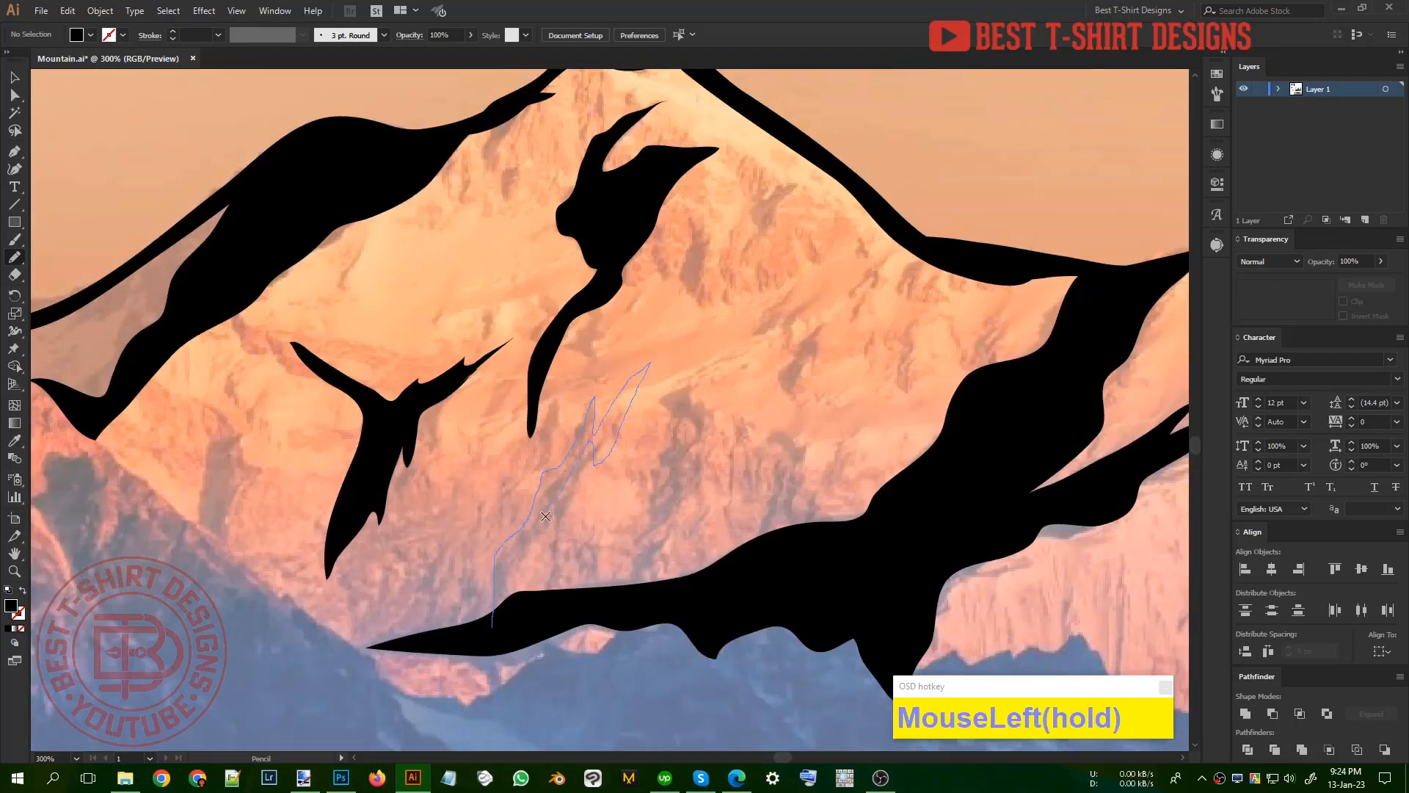
mouse_move(545, 515)
left_mouse_down()
mouse_move(521, 566)
mouse_move(544, 610)
mouse_move(507, 625)
left_mouse_up()
left_click_drag(611, 601, 670, 523)
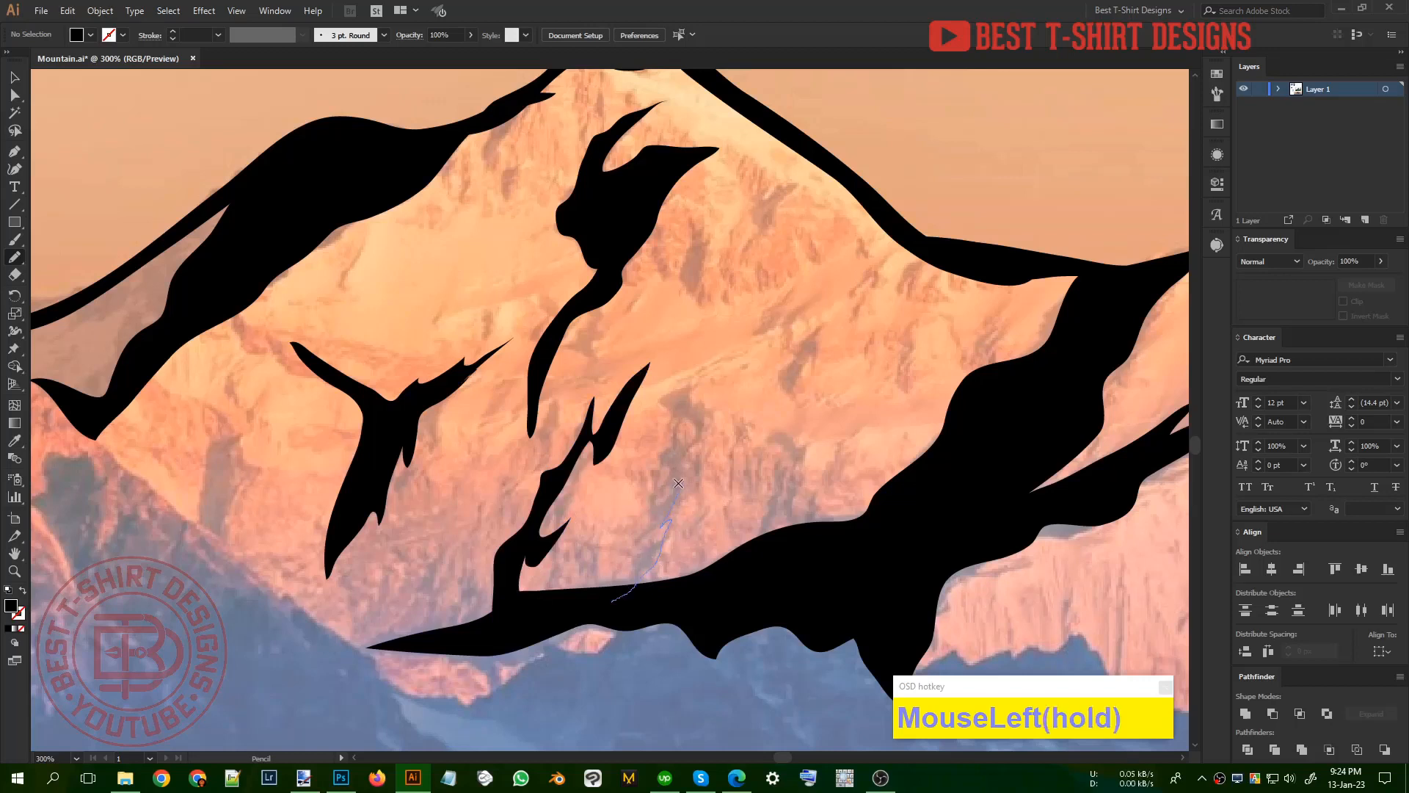
mouse_move(701, 383)
left_mouse_down()
mouse_move(690, 377)
mouse_move(662, 483)
left_mouse_up()
left_click_drag(626, 557, 591, 605)
Step: Draw a small split black crevice on the right part of the main face, above the long diagonal shadow
mouse_move(825, 323)
left_mouse_down()
mouse_move(821, 362)
mouse_move(811, 355)
mouse_move(777, 398)
mouse_move(827, 300)
left_mouse_up()
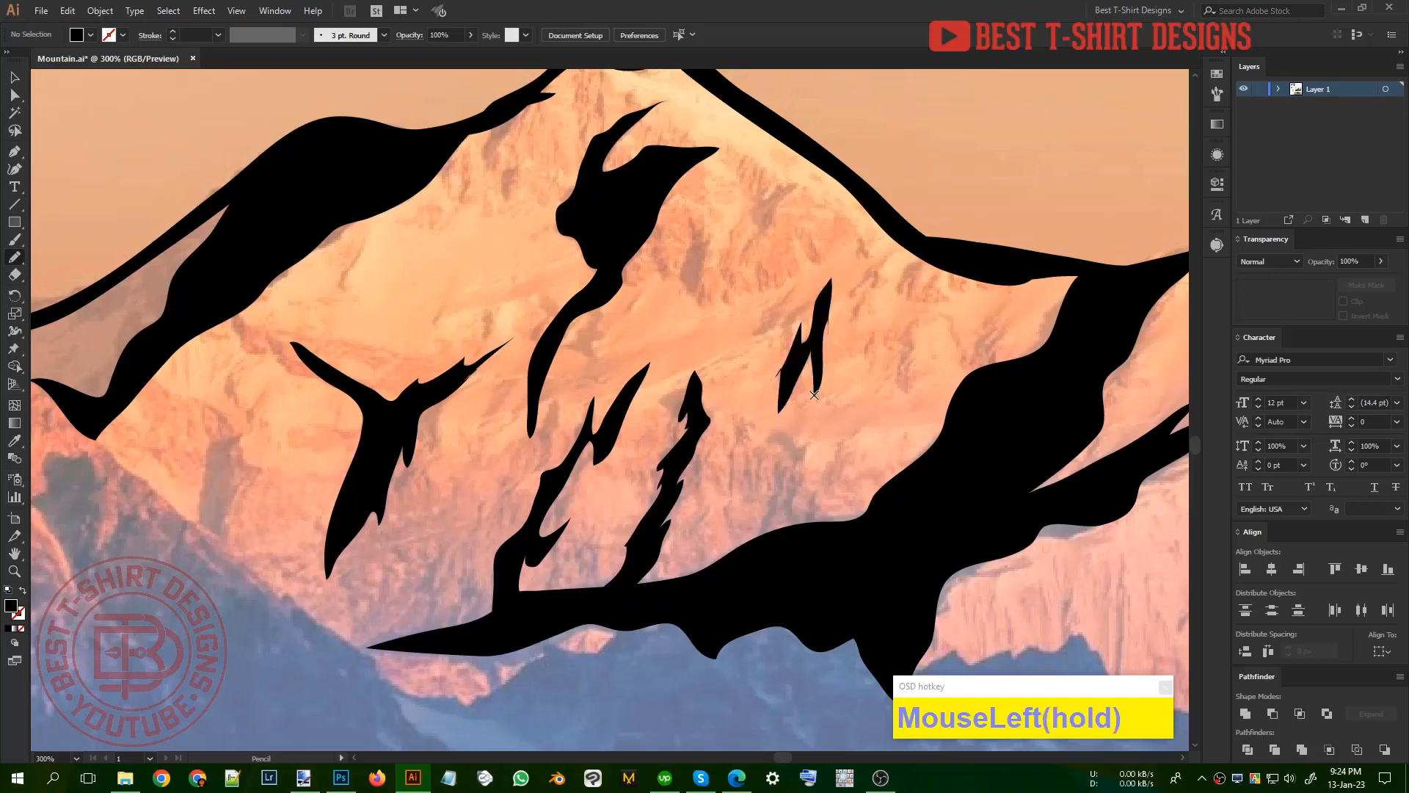
scroll(776, 443, "down", 3)
scroll(799, 417, "up", 2)
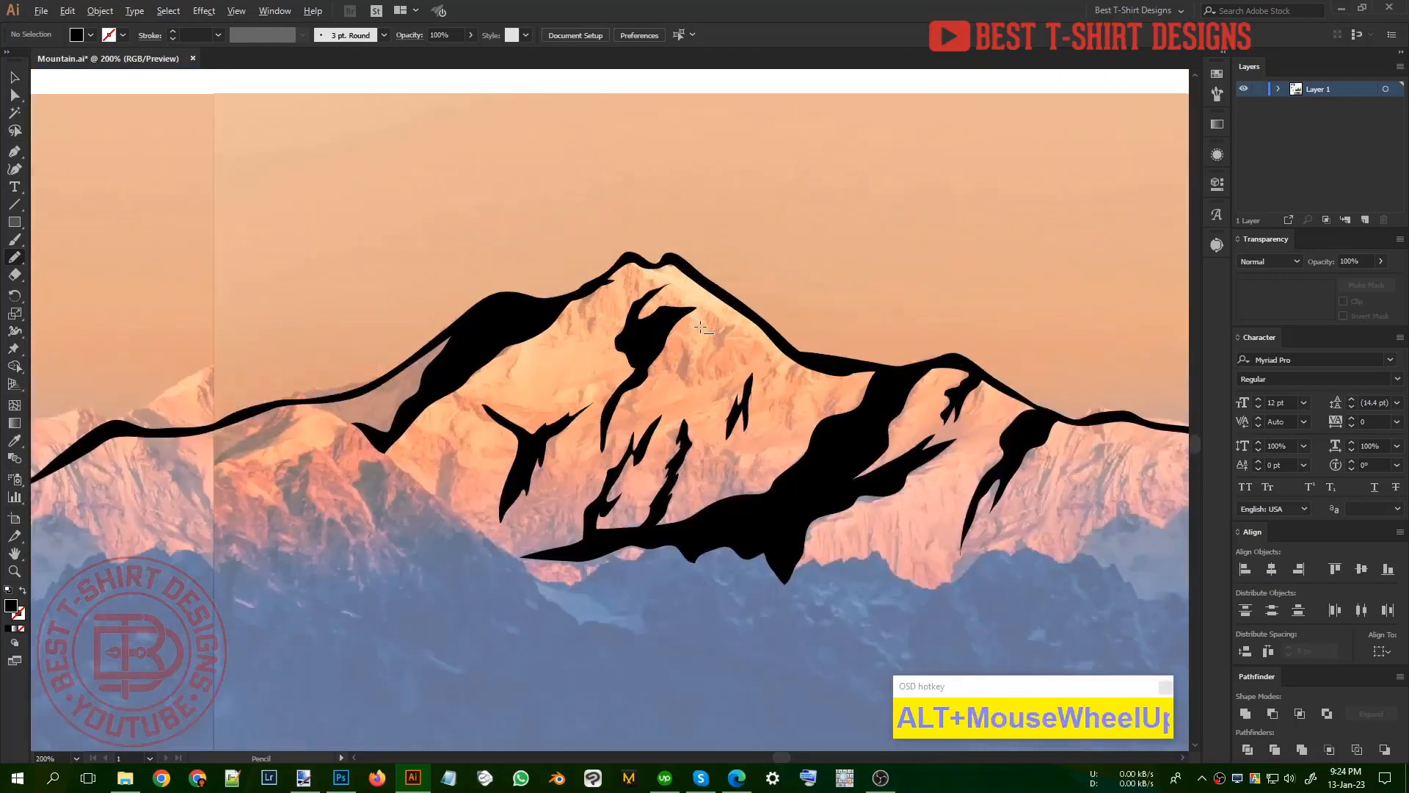
scroll(800, 313, "down", 1)
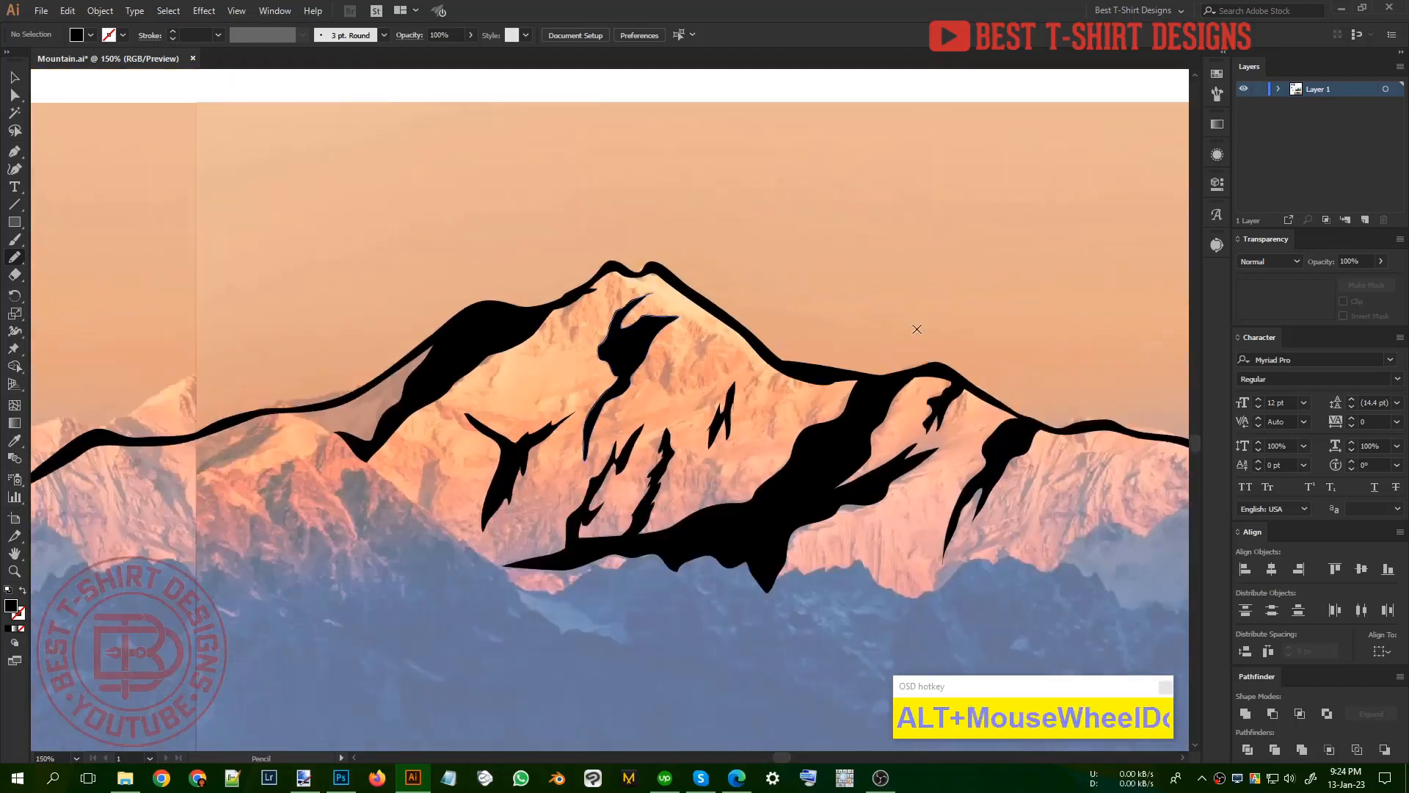
Step: Draw a forked black shadow with two tapered tails hanging from the rightmost hump of the ridge
scroll(844, 359, "down", 1)
scroll(876, 380, "up", 2)
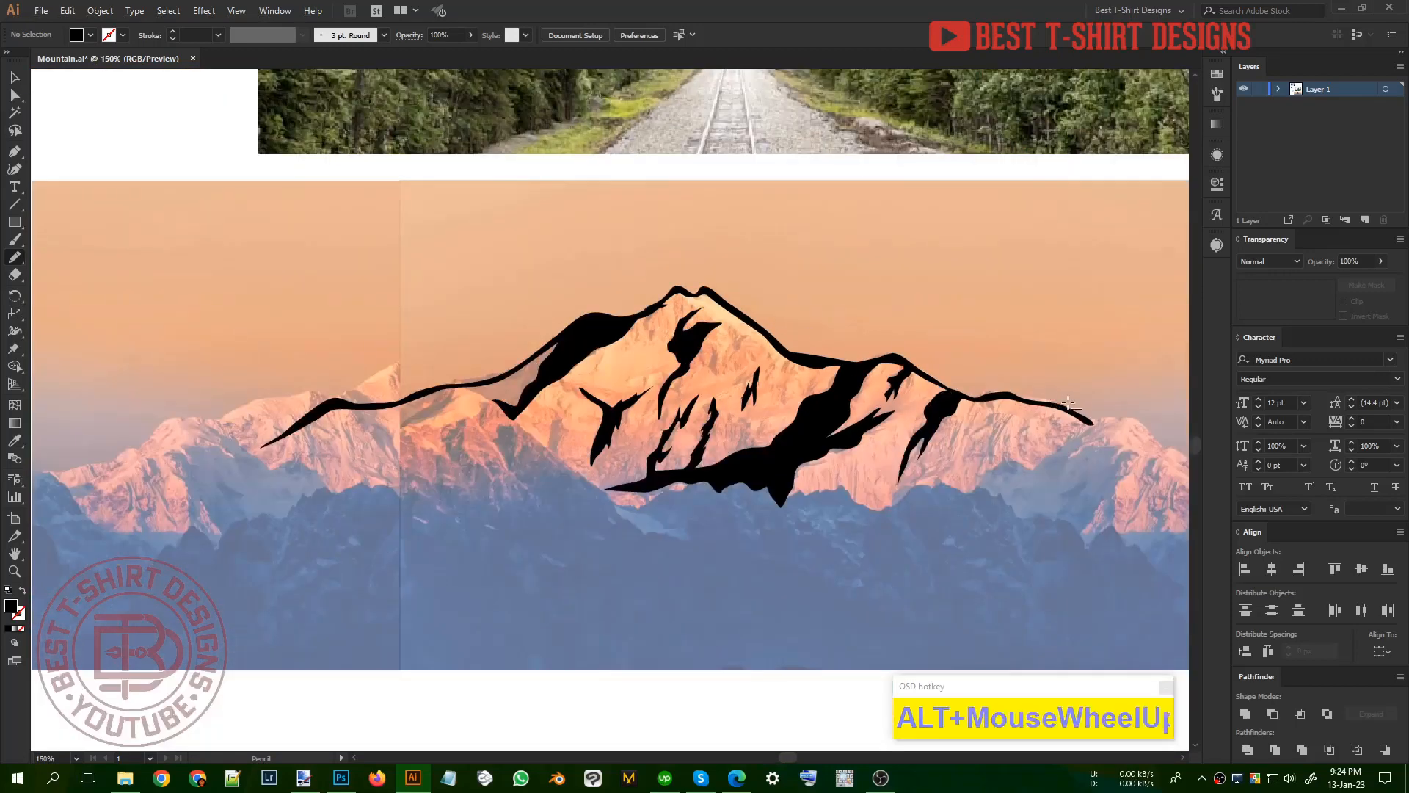
mouse_move(969, 395)
left_mouse_down()
mouse_move(1004, 455)
mouse_move(1009, 570)
mouse_move(978, 433)
mouse_move(944, 510)
mouse_move(959, 433)
mouse_move(940, 412)
mouse_move(975, 422)
mouse_move(924, 390)
mouse_move(970, 395)
left_mouse_up()
scroll(1012, 470, "down", 1)
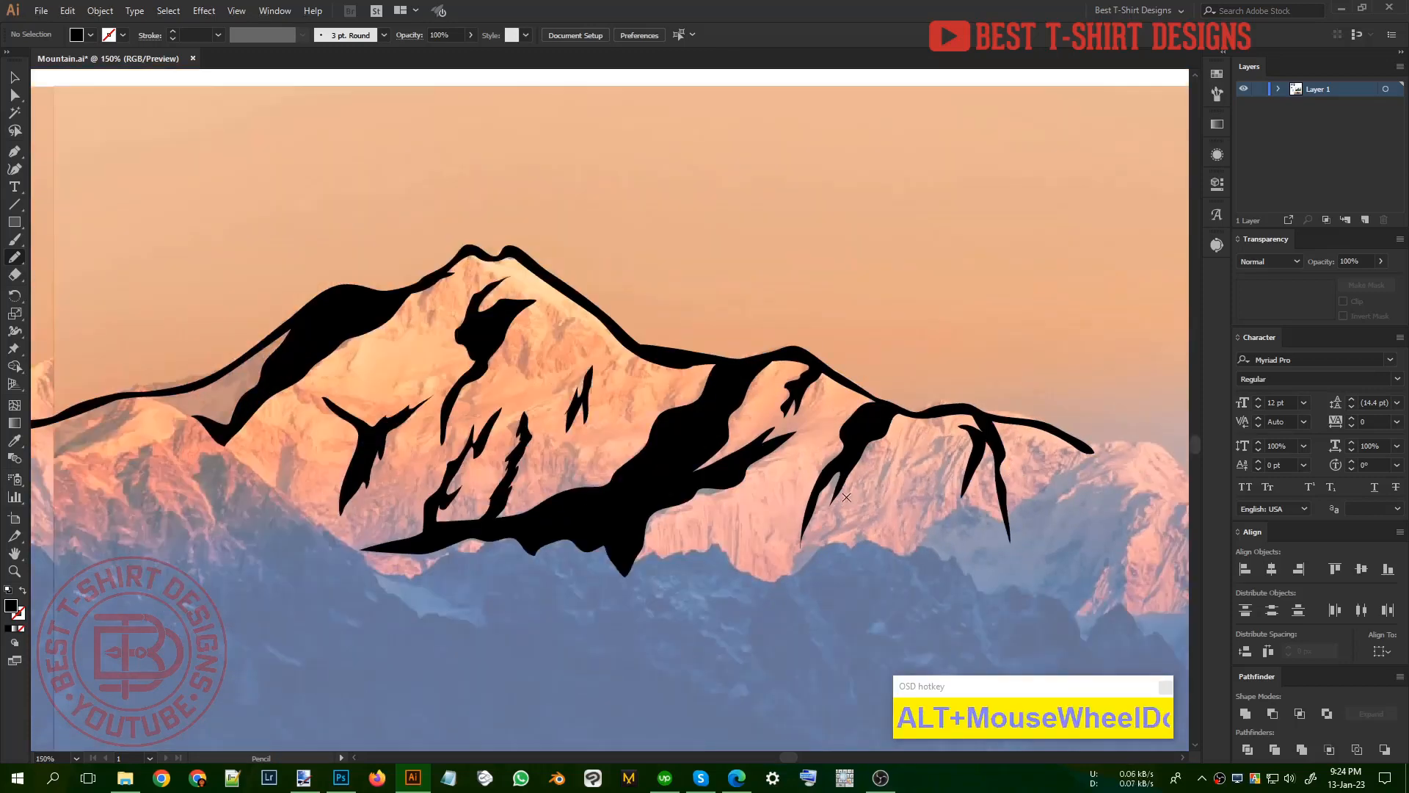
Step: Draw a forked black shadow with two tapered points below the left ridge line, across the seam between the photos
scroll(367, 411, "down", 1)
scroll(393, 399, "up", 1)
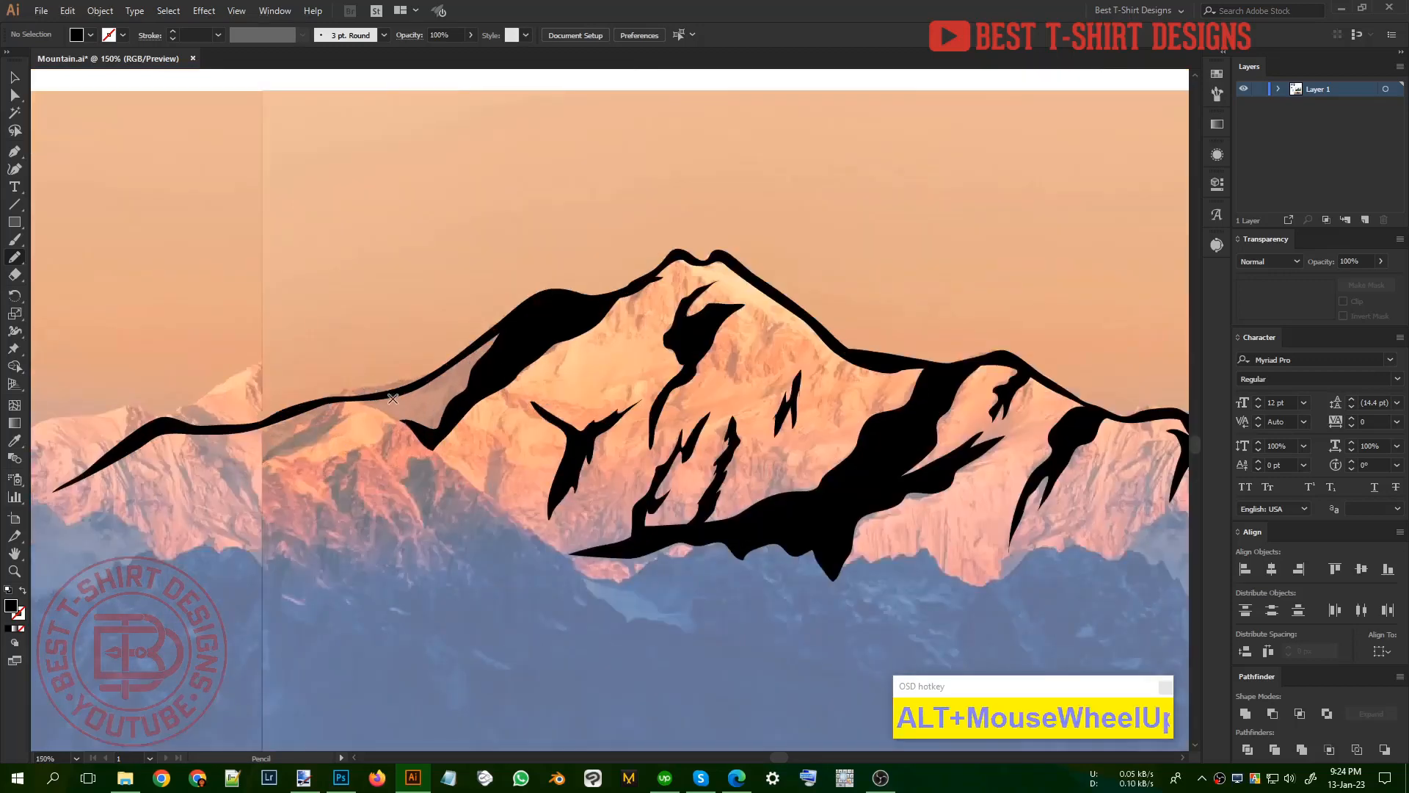
left_click_drag(328, 400, 246, 468)
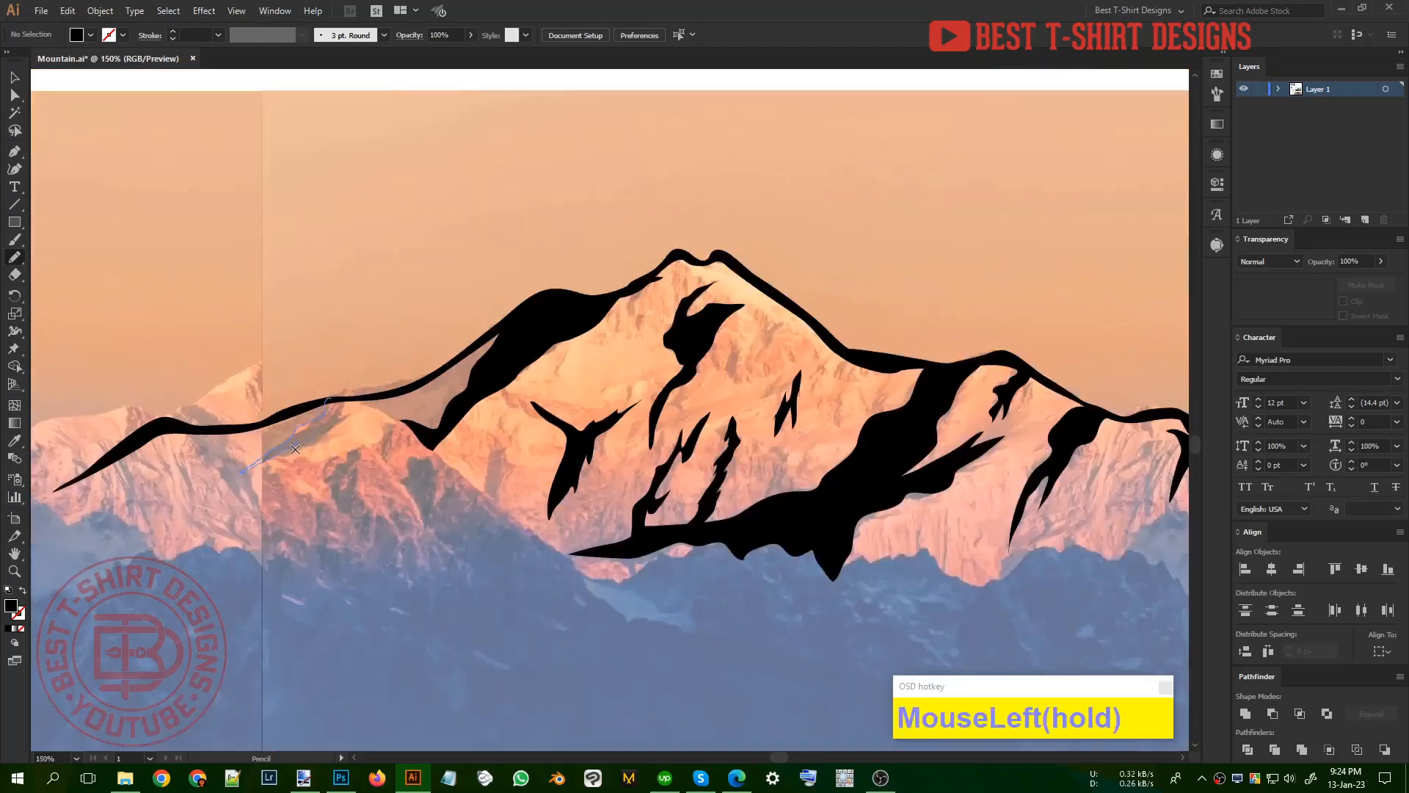
mouse_move(355, 416)
left_mouse_down()
mouse_move(374, 396)
mouse_move(328, 400)
left_mouse_up()
scroll(511, 445, "down", 2)
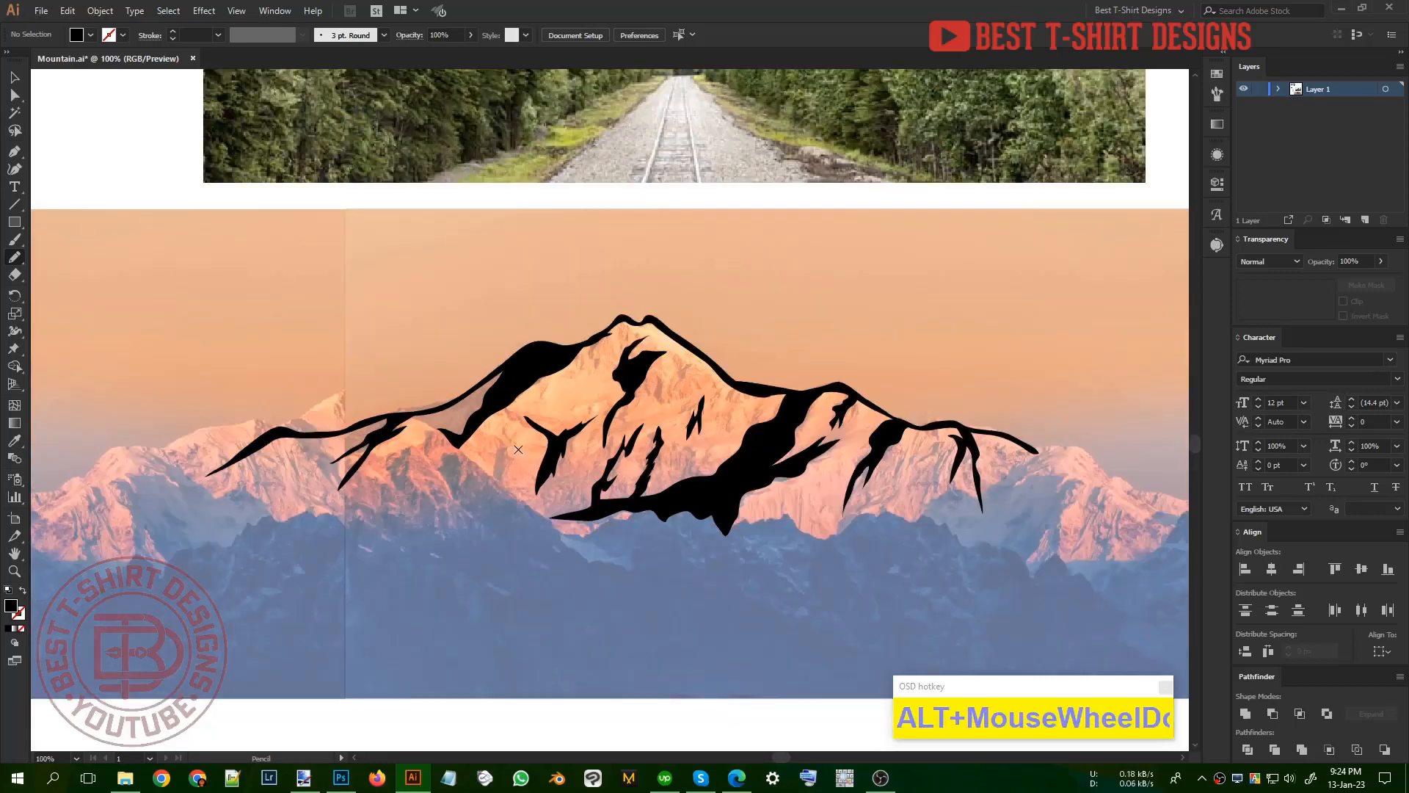
scroll(559, 455, "up", 2)
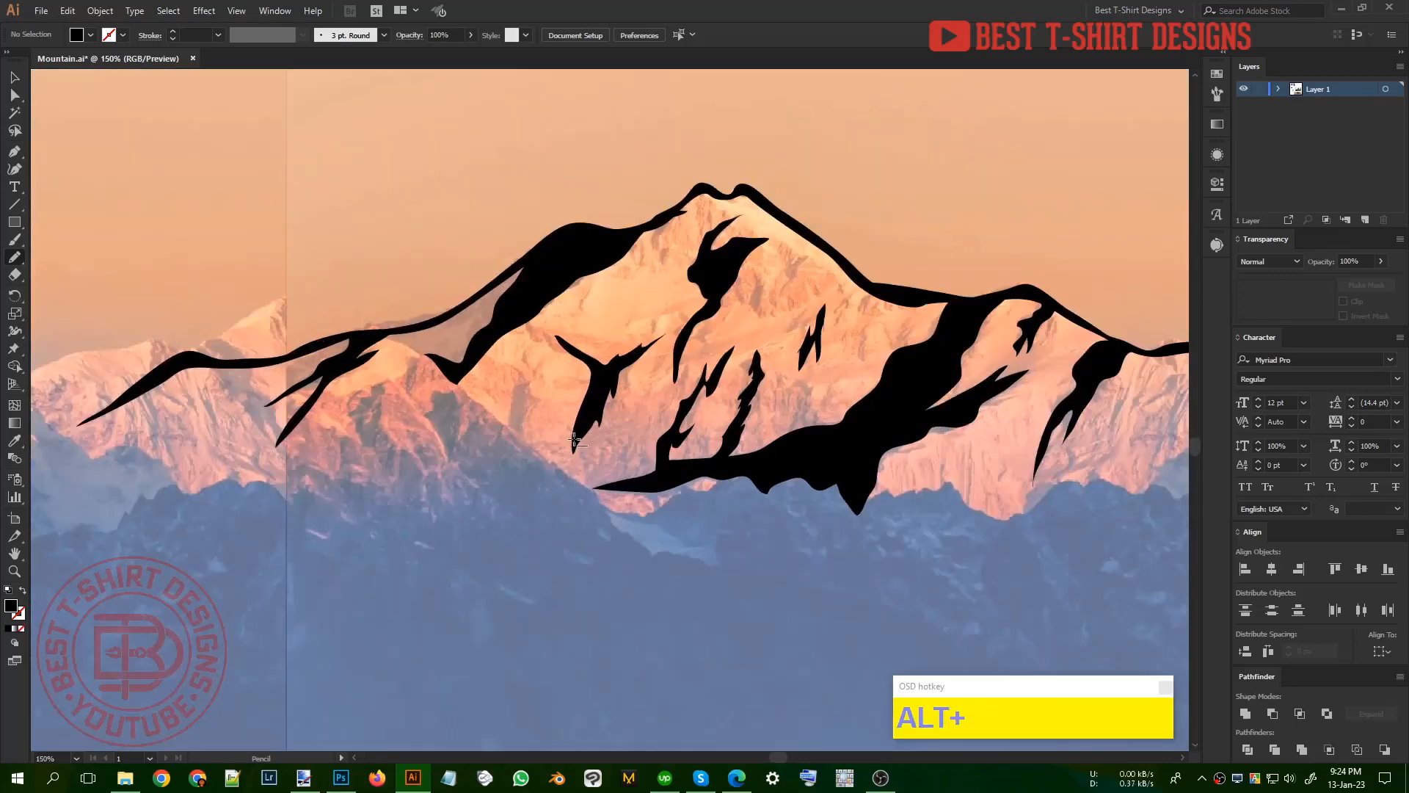
Step: Trace the dark blue foreground ridges below the mountain as one solid black shape, and clear the selection with the Selection tool
scroll(558, 456, "down", 1)
mouse_move(268, 520)
left_mouse_down()
mouse_move(300, 472)
mouse_move(385, 463)
mouse_move(437, 421)
mouse_move(474, 444)
mouse_move(485, 412)
mouse_move(589, 485)
mouse_move(648, 488)
mouse_move(695, 462)
mouse_move(872, 487)
mouse_move(1005, 447)
mouse_move(1091, 486)
mouse_move(1077, 520)
mouse_move(1130, 592)
mouse_move(686, 622)
left_mouse_up()
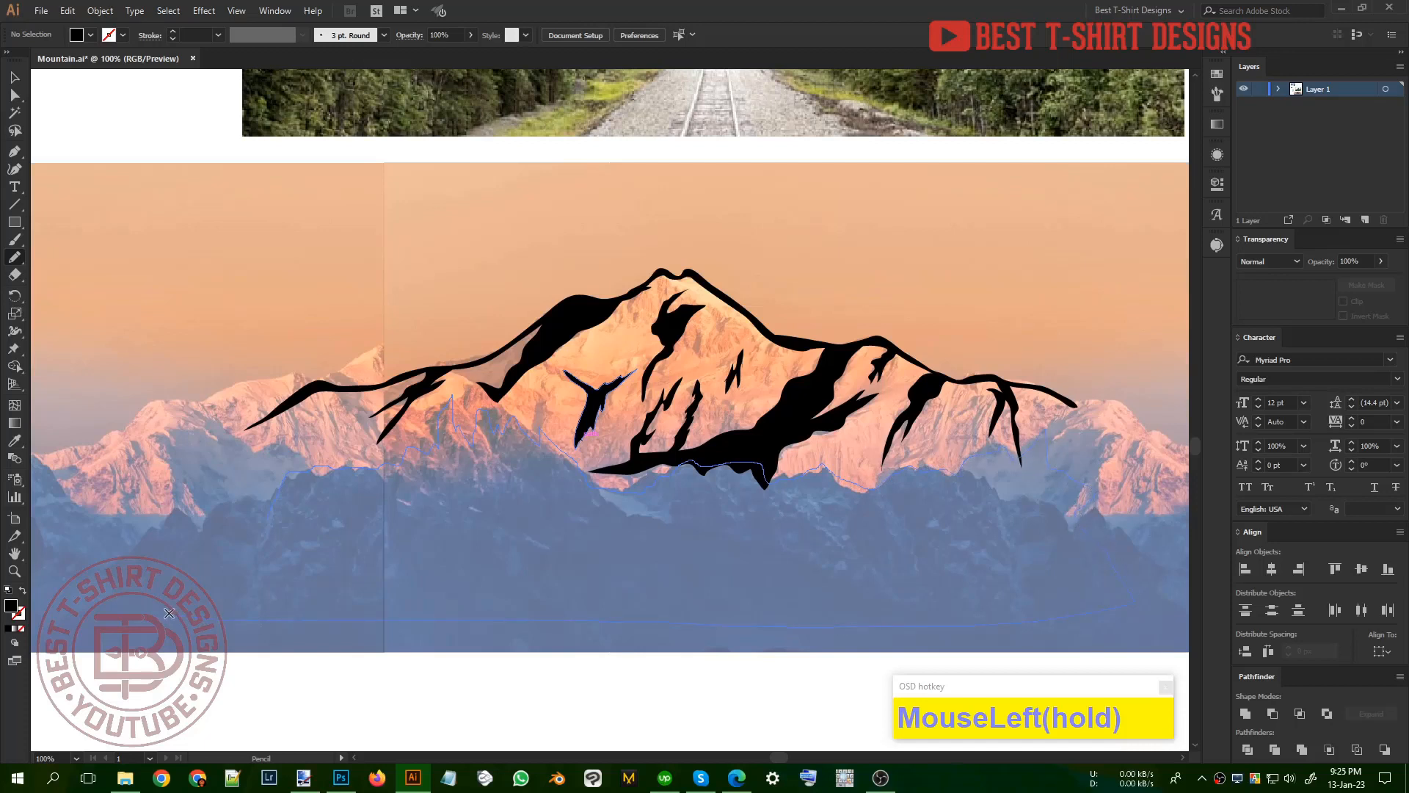
left_click_drag(251, 527, 253, 522)
scroll(759, 492, "down", 3)
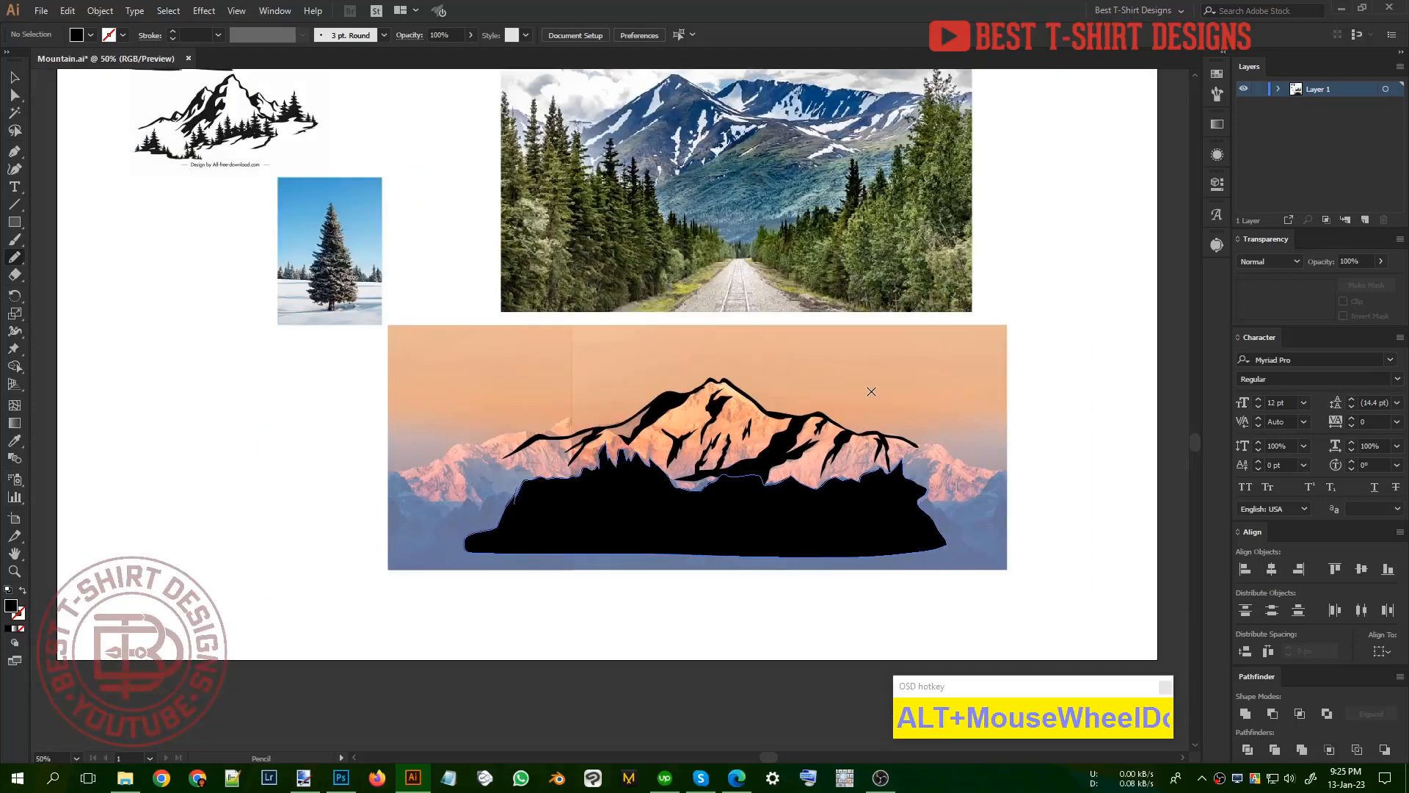
key("v")
left_click(871, 391)
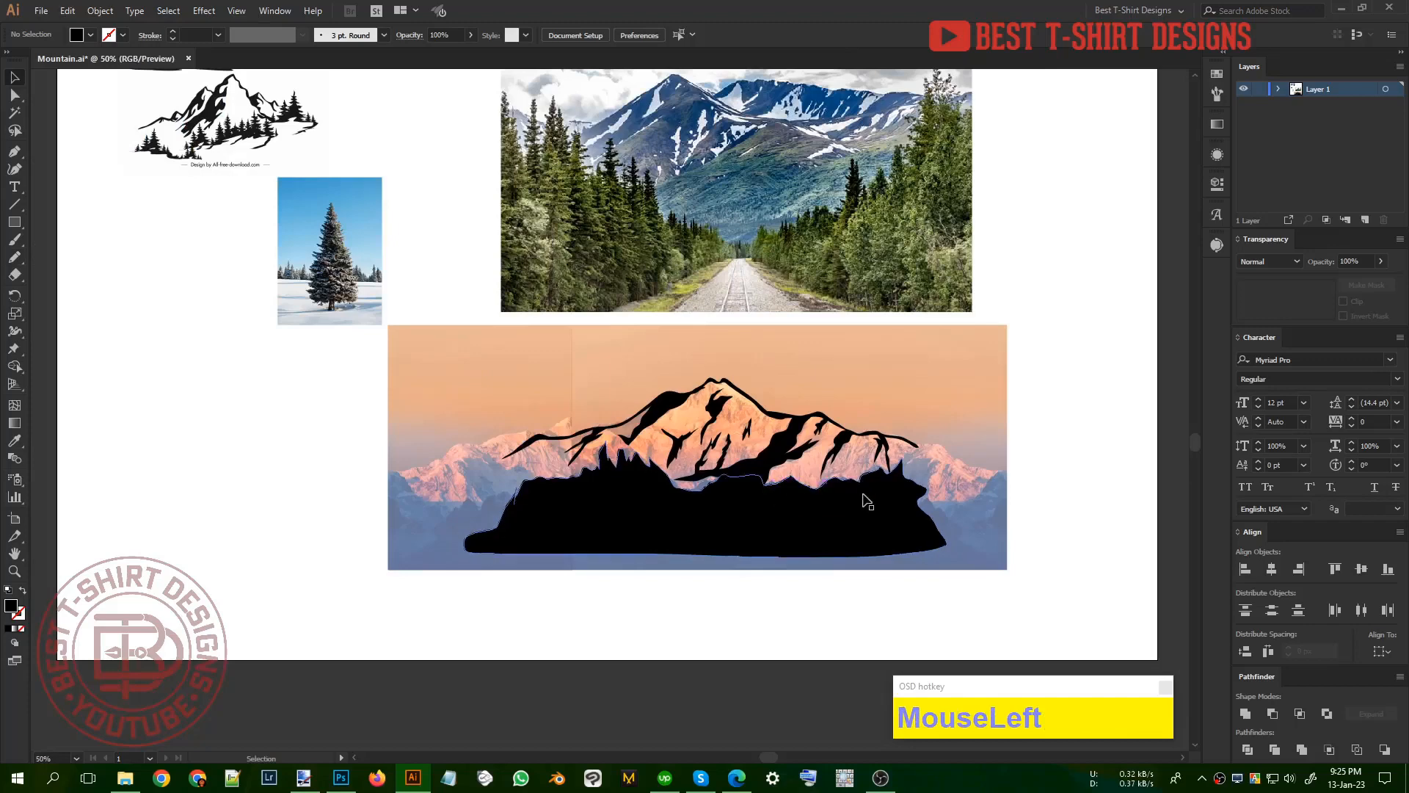
scroll(863, 494, "up", 1, "alt")
left_click(893, 347)
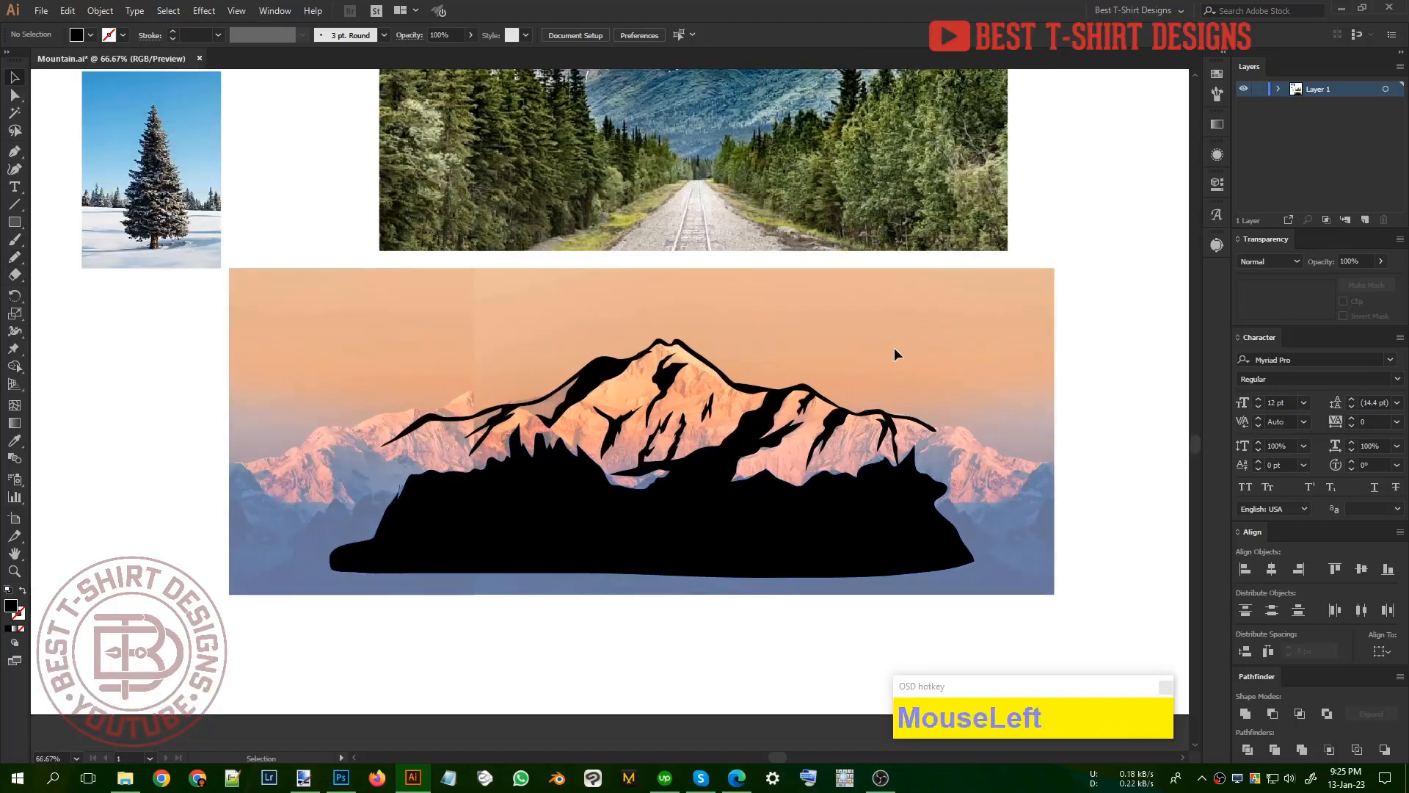
left_click(726, 312)
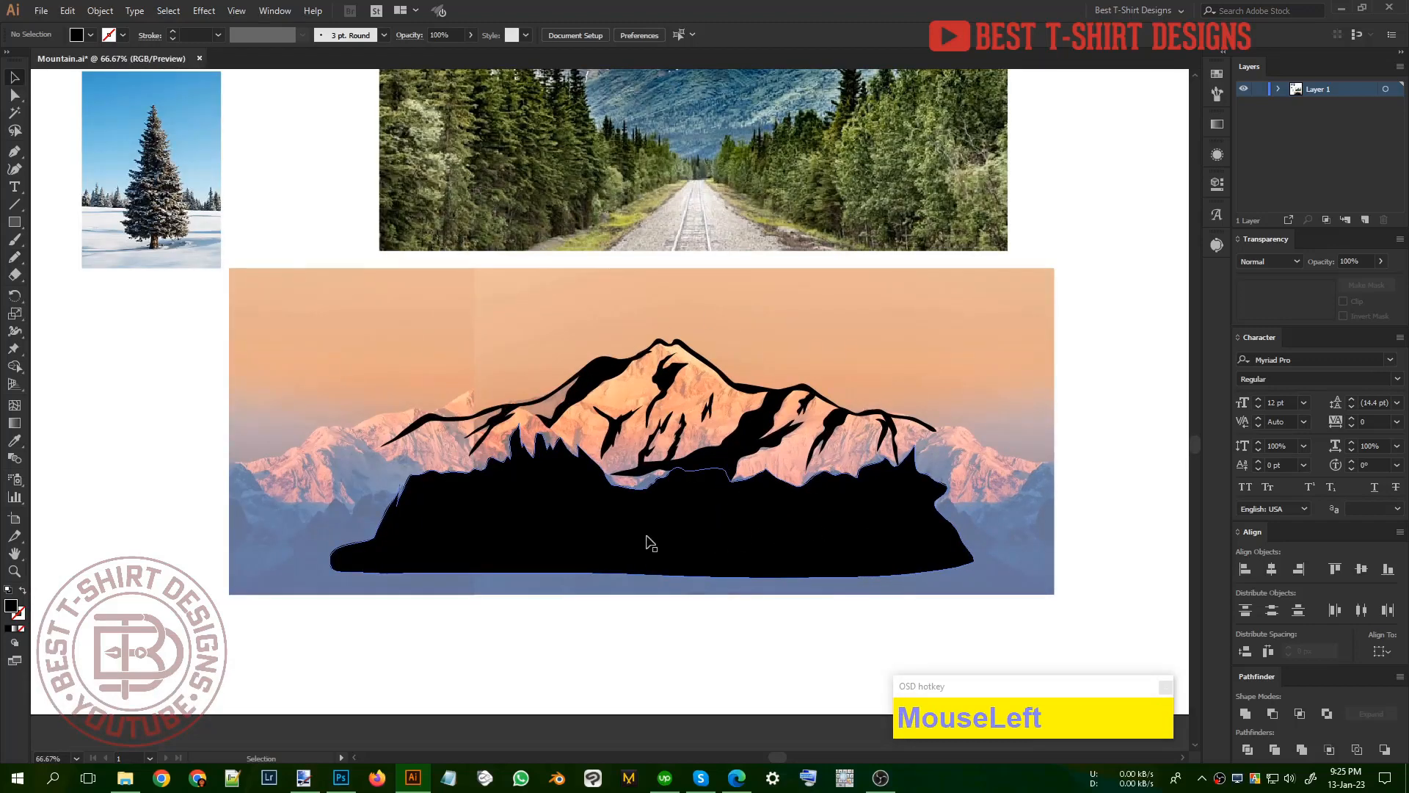
Step: Duplicate the black foreground shape slightly lower, narrow the copy, and subtract it with Minus Front to leave only a ridge outline
left_click(690, 545)
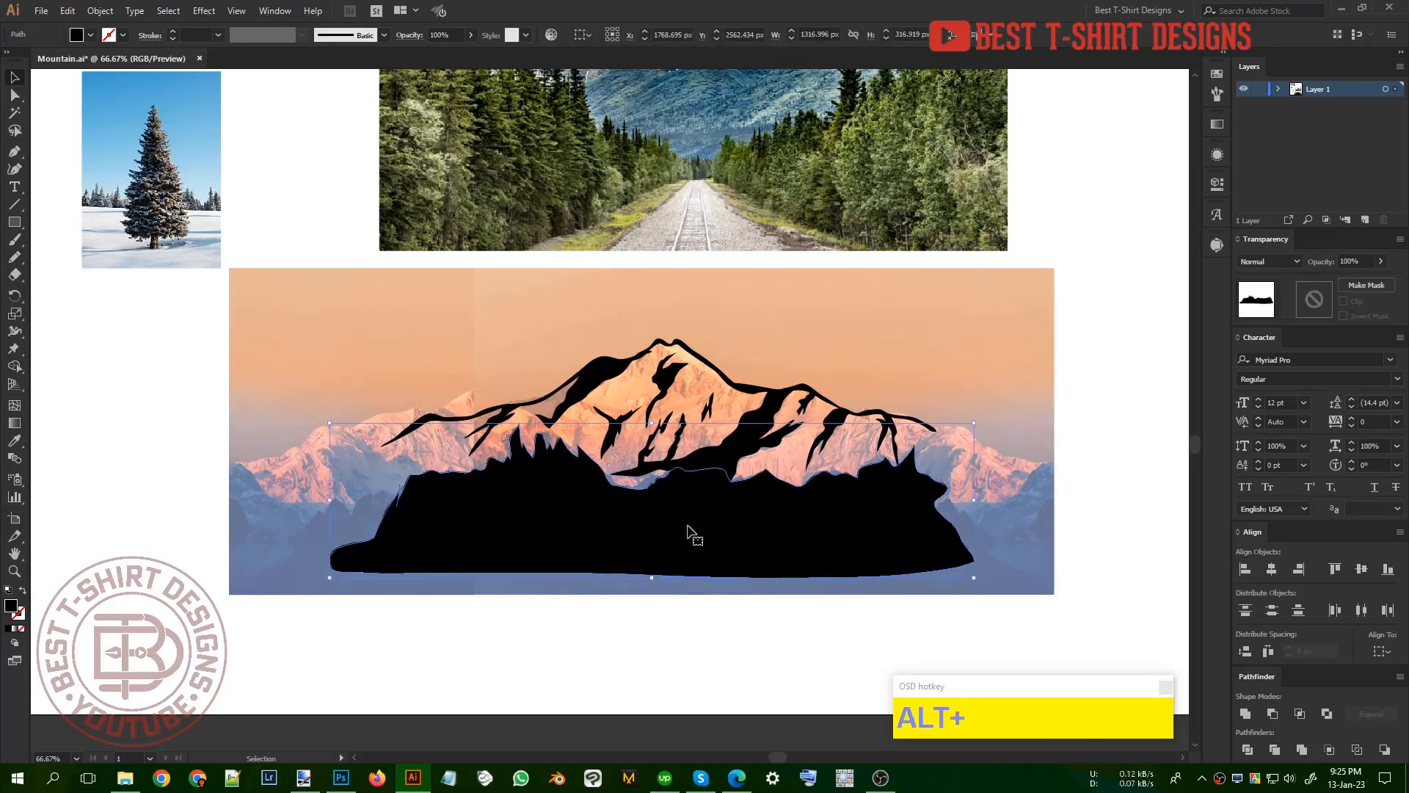
left_click_drag(685, 519, 690, 535)
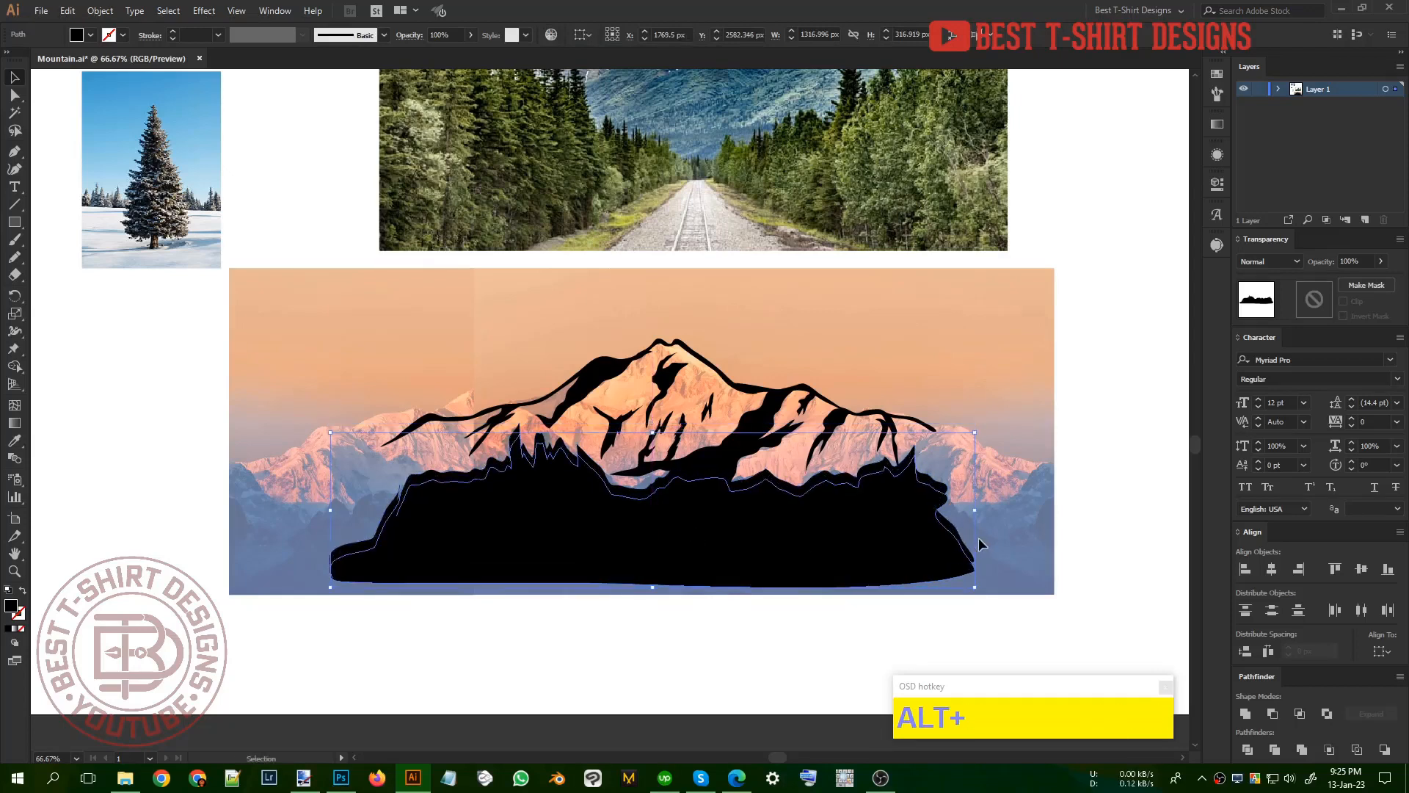
left_click_drag(977, 515, 969, 516)
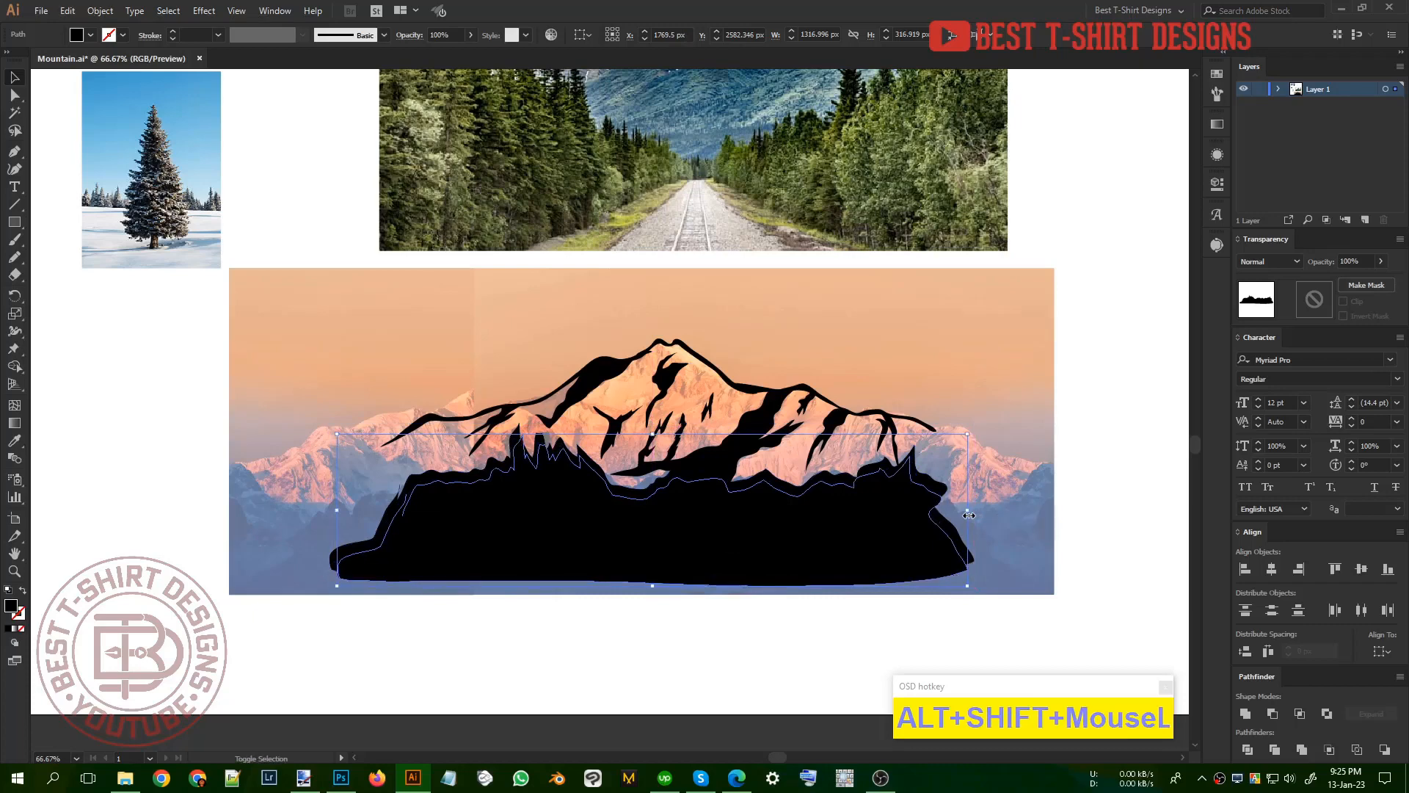
left_click(956, 530, "shift")
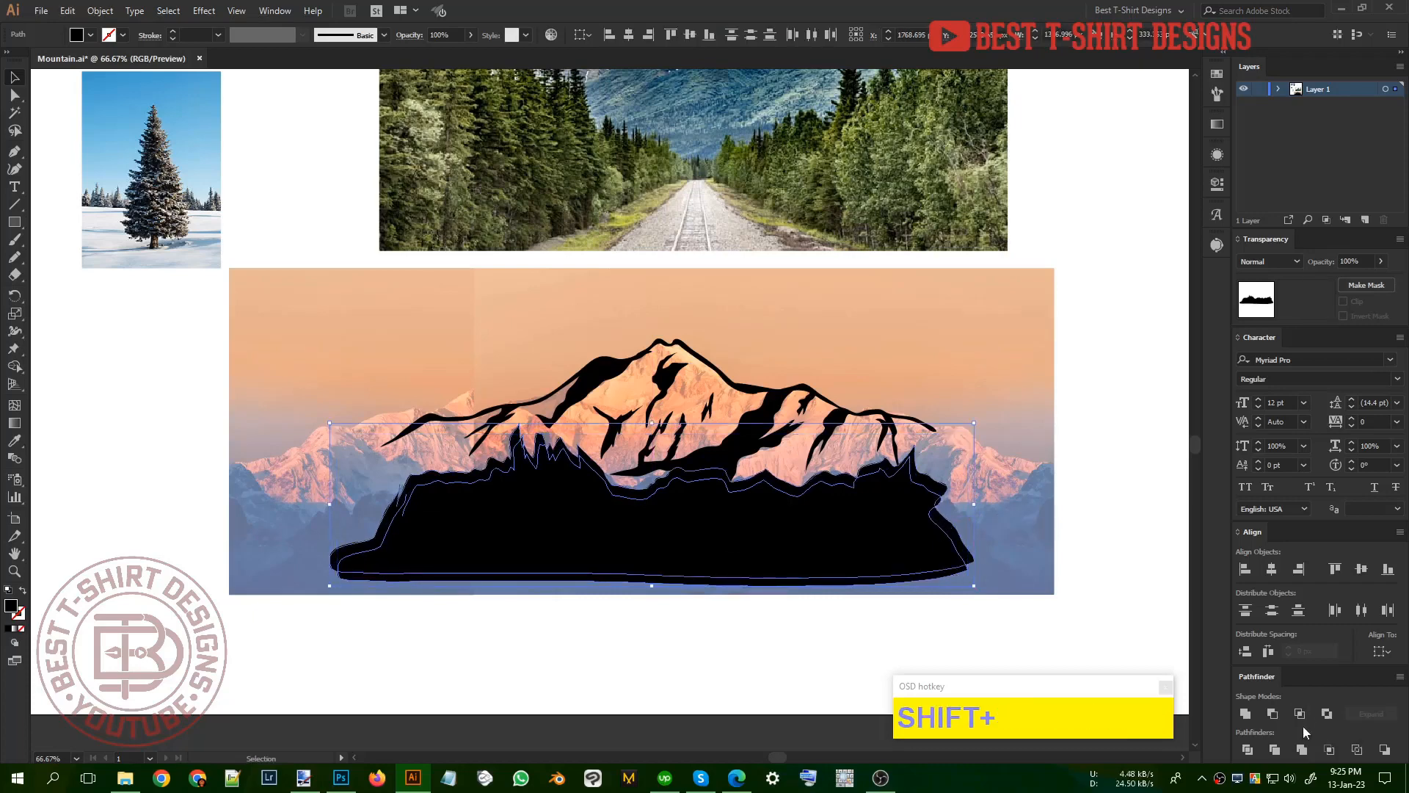
left_click(1272, 714)
left_click(788, 648)
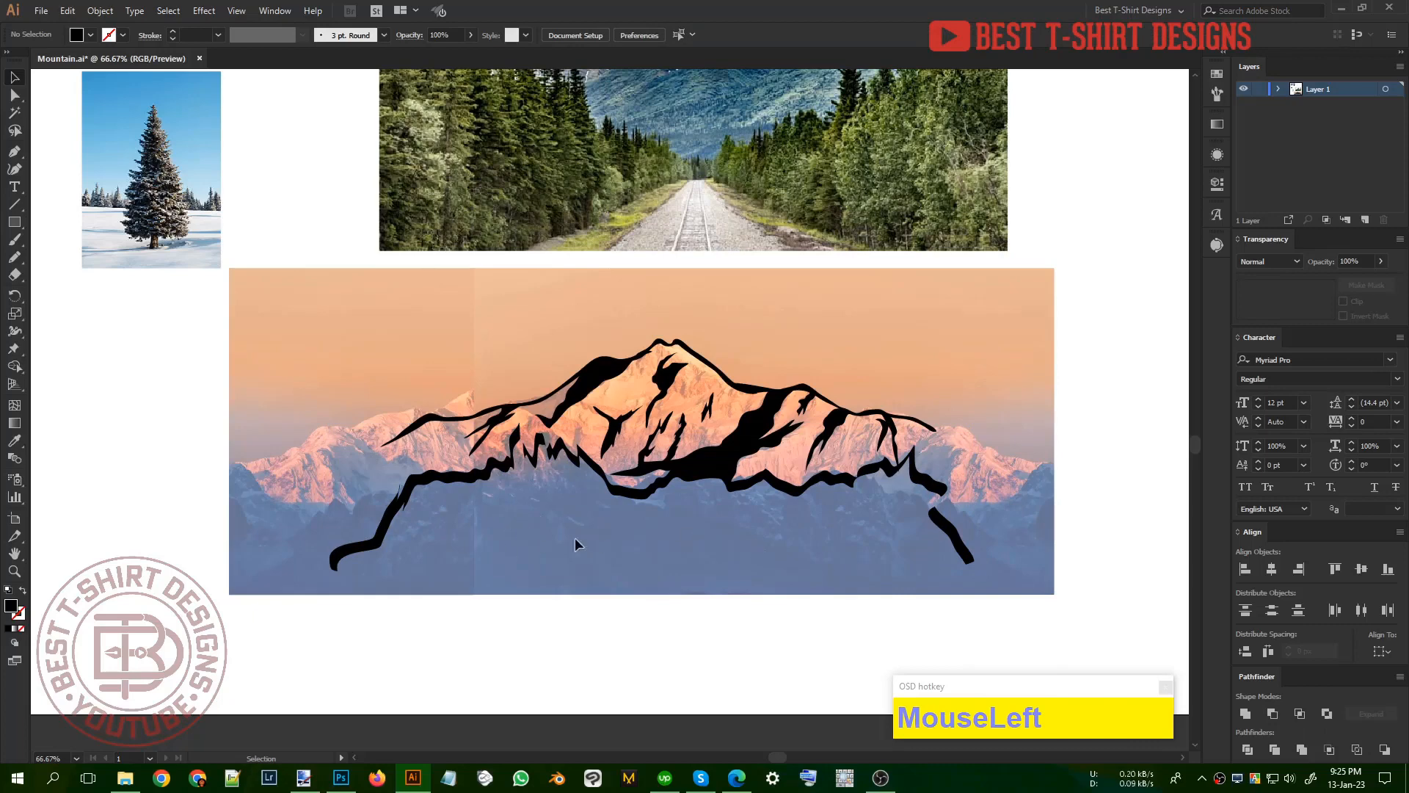
Step: Bridge the gap in the foreground outline's right slope with a black Pencil shape
scroll(956, 514, "up", 3)
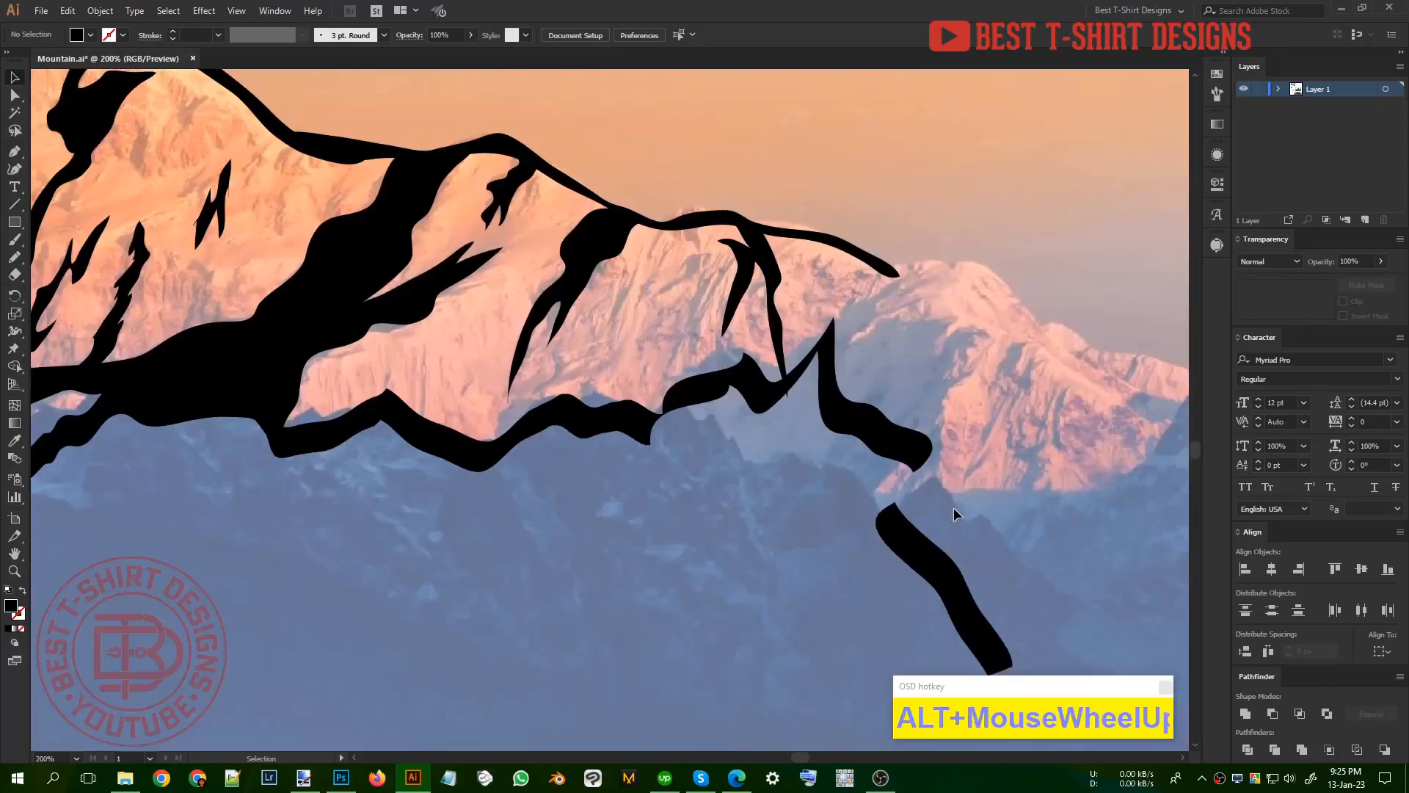
key("n")
mouse_move(904, 522)
left_mouse_down()
mouse_move(920, 466)
mouse_move(884, 441)
mouse_move(883, 532)
mouse_move(913, 543)
left_mouse_up()
scroll(937, 491, "down", 1)
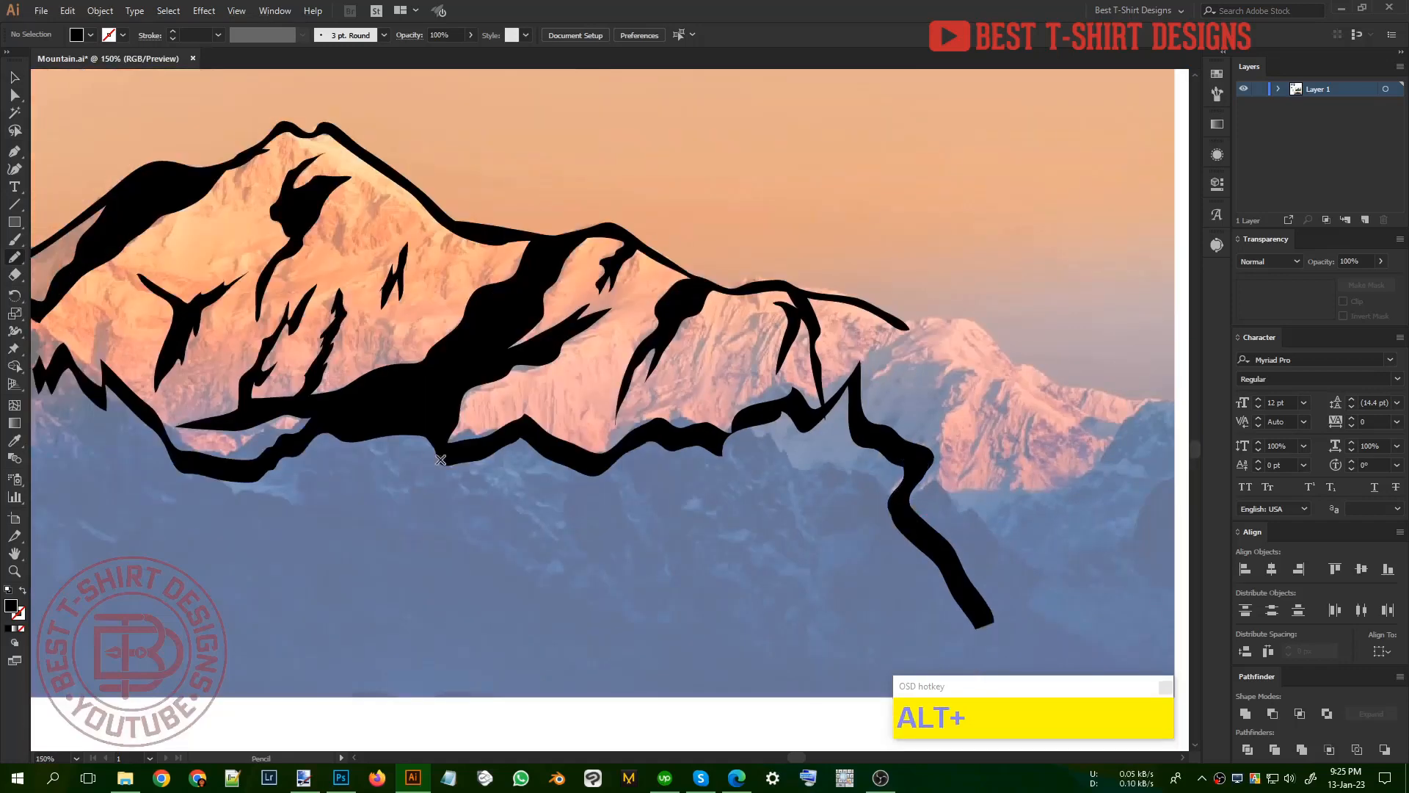
Step: Fill the gaps between the jagged left peaks of the foreground outline with small black Pencil shapes
left_click_drag(408, 513, 700, 517)
scroll(479, 387, "up", 2)
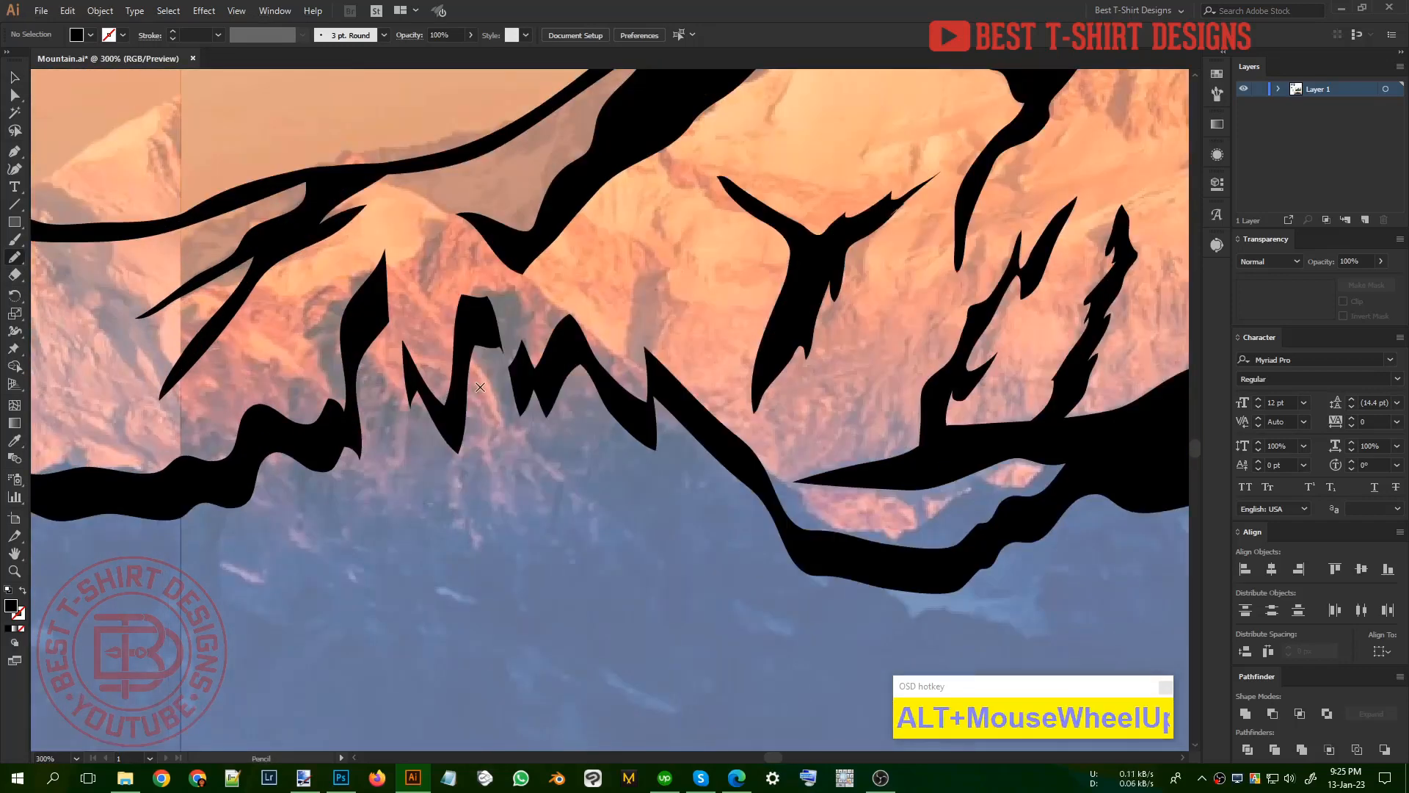
left_click_drag(540, 378, 499, 320)
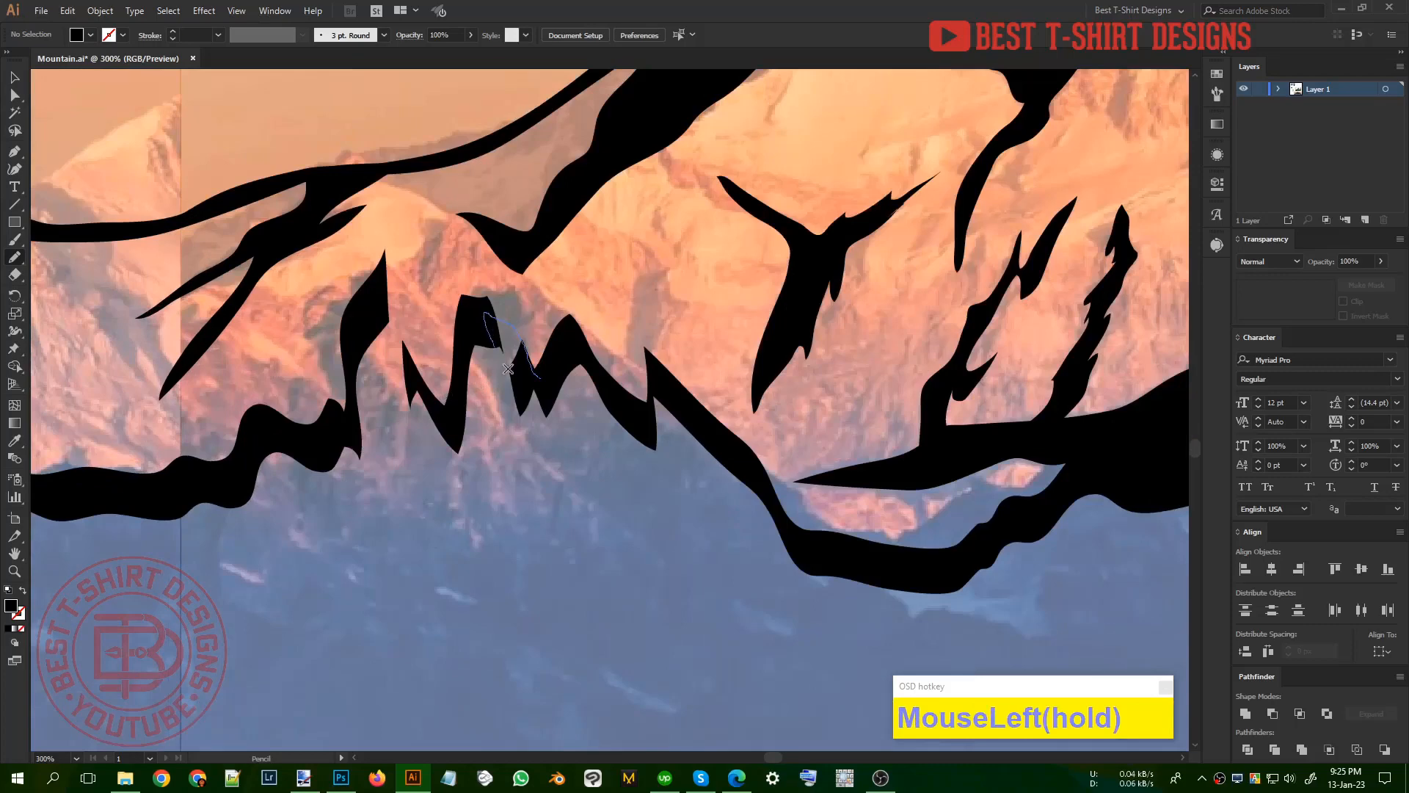
mouse_move(508, 369)
left_mouse_down()
mouse_move(425, 401)
mouse_move(387, 282)
left_mouse_up()
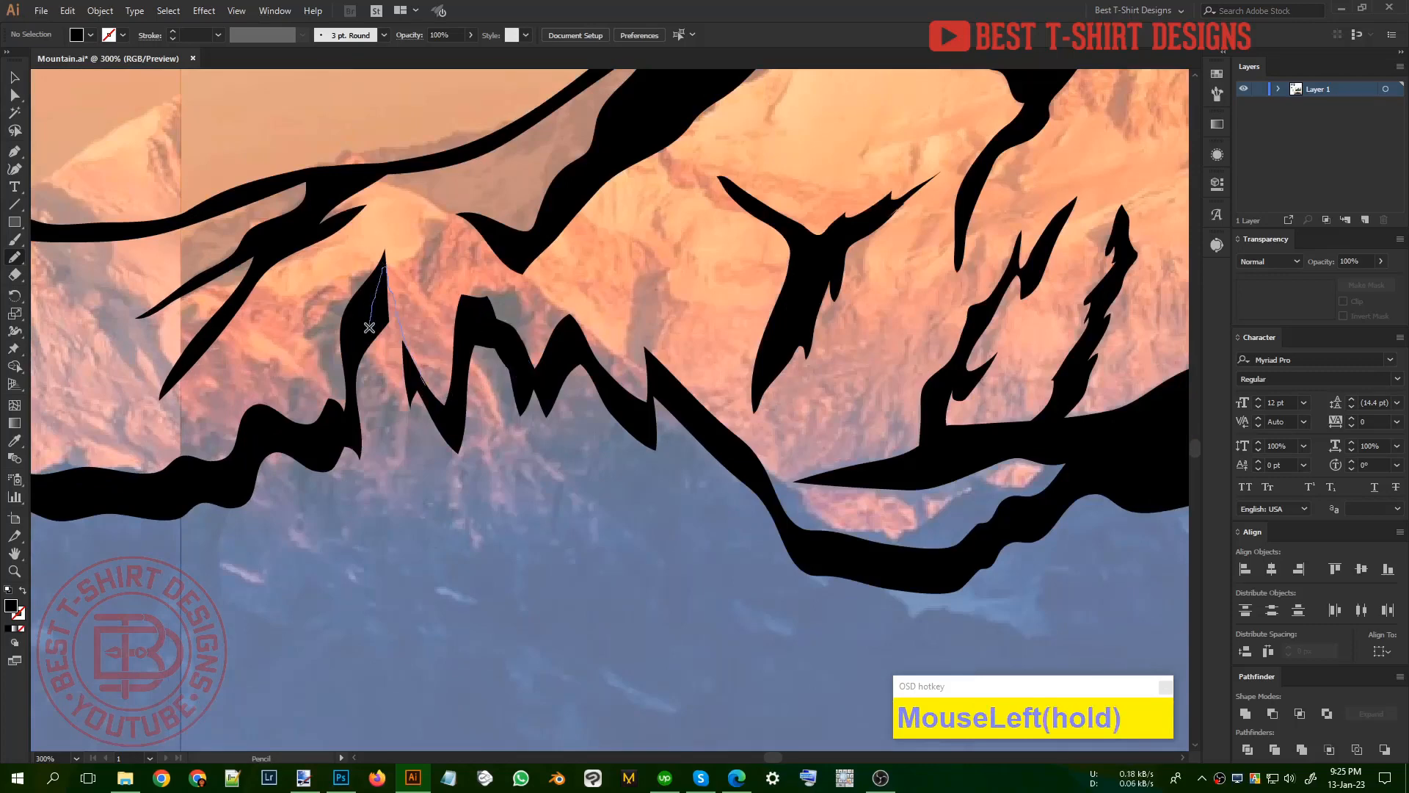
left_click_drag(409, 391, 411, 396)
scroll(516, 413, "down", 3)
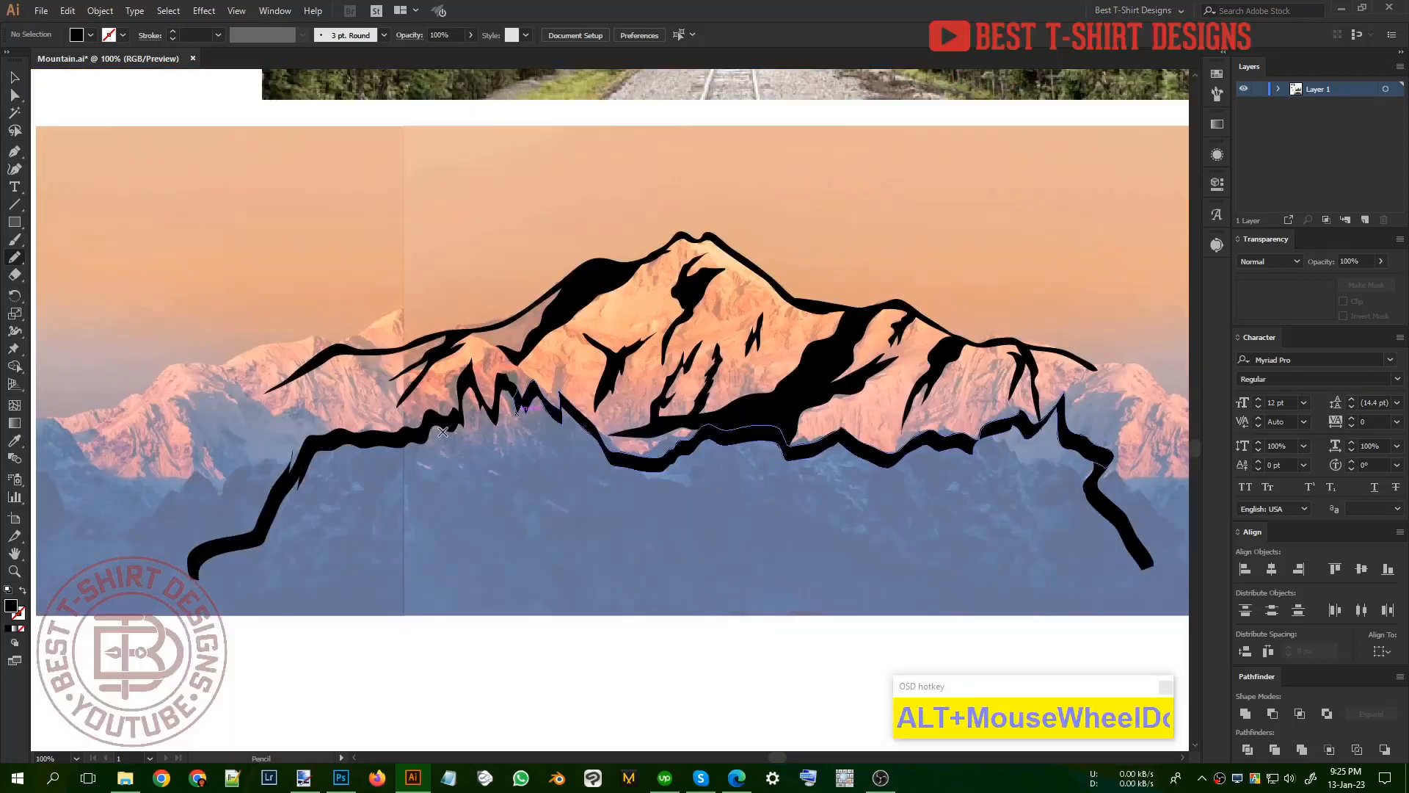
Step: Select all the black mountain shapes over the sunset photo, group them, and clear the selection
scroll(442, 431, "down", 1)
key("v")
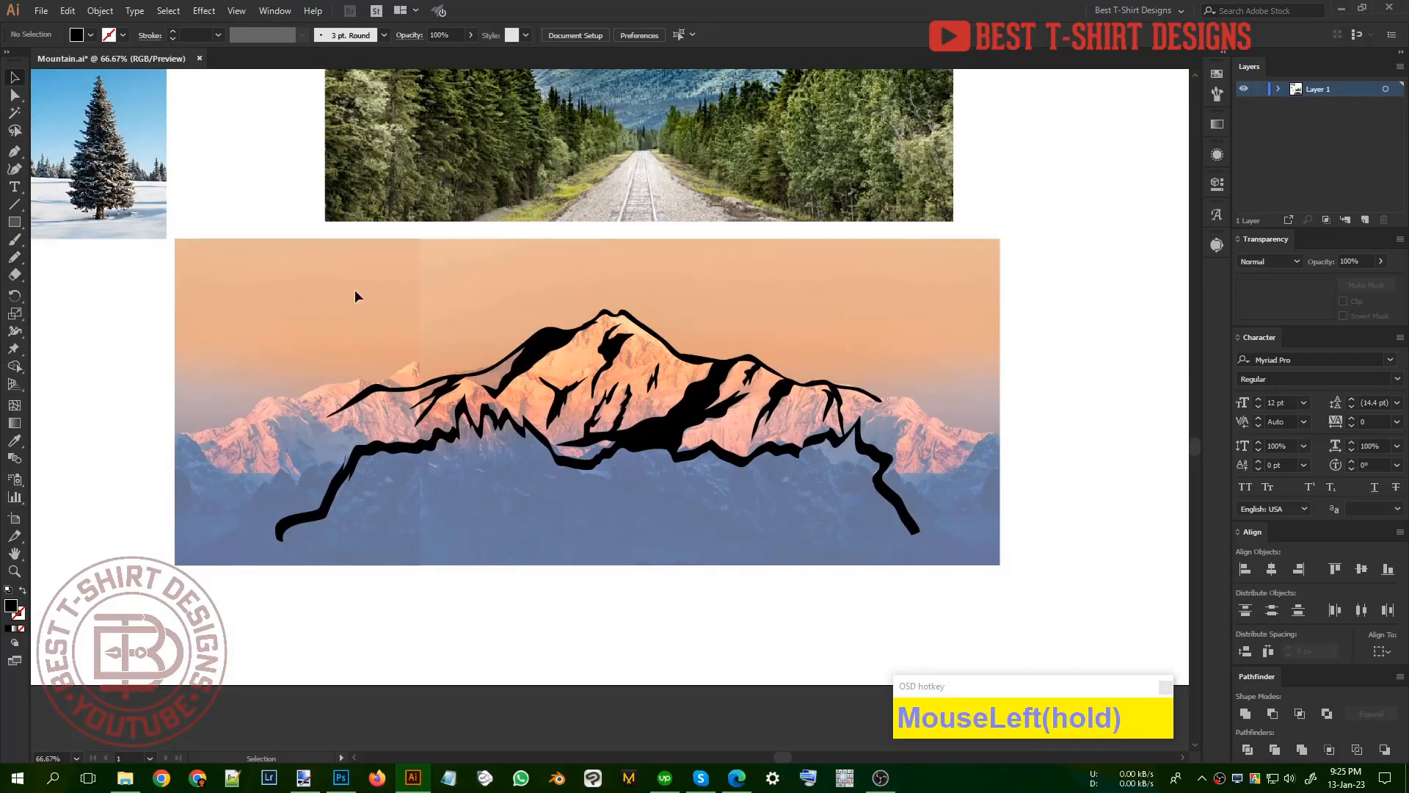
left_click_drag(596, 452, 1028, 542)
key("ctrl+g")
left_click(680, 560)
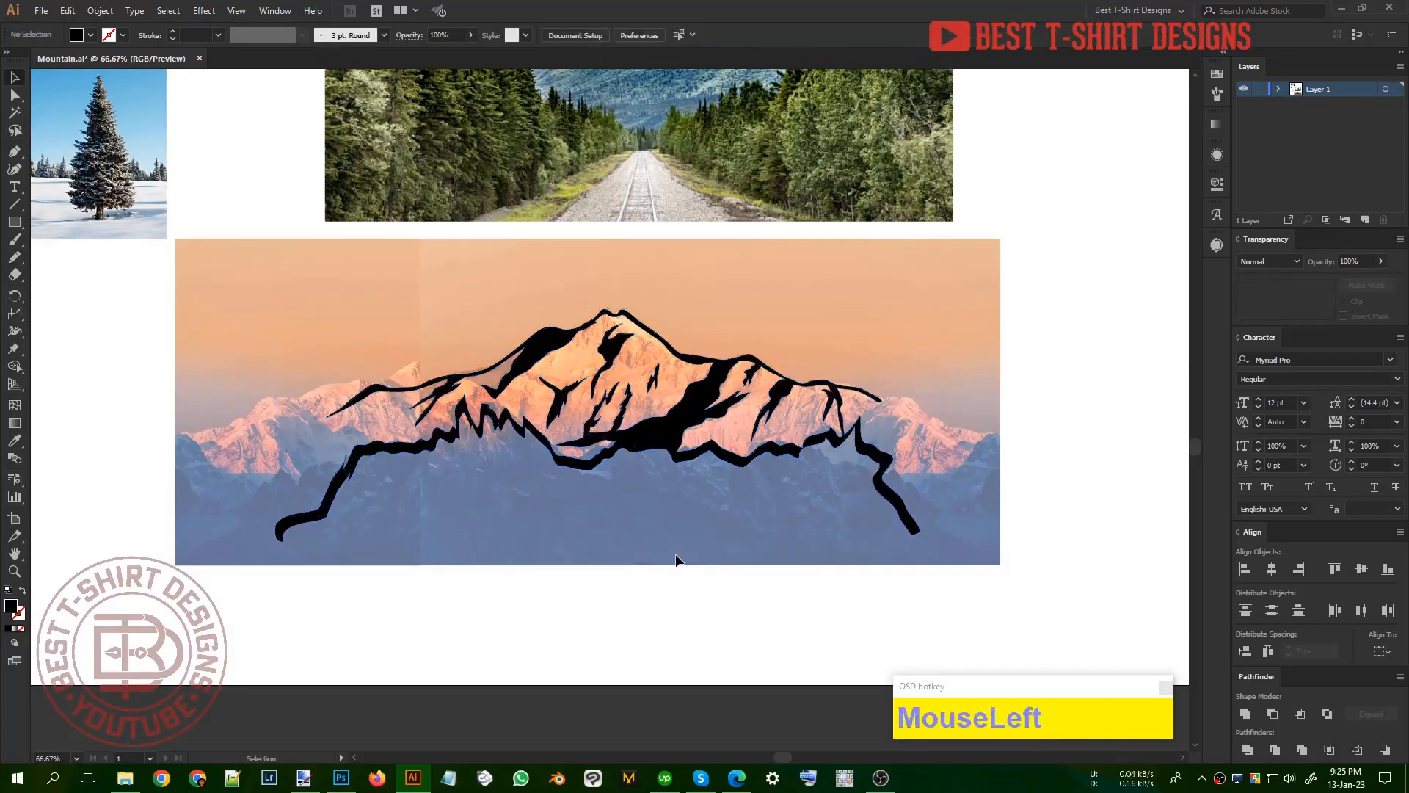
Step: Move the mountain drawing off the sunset photo into the empty area left of it
scroll(710, 552, "down", 1)
scroll(709, 546, "up", 1)
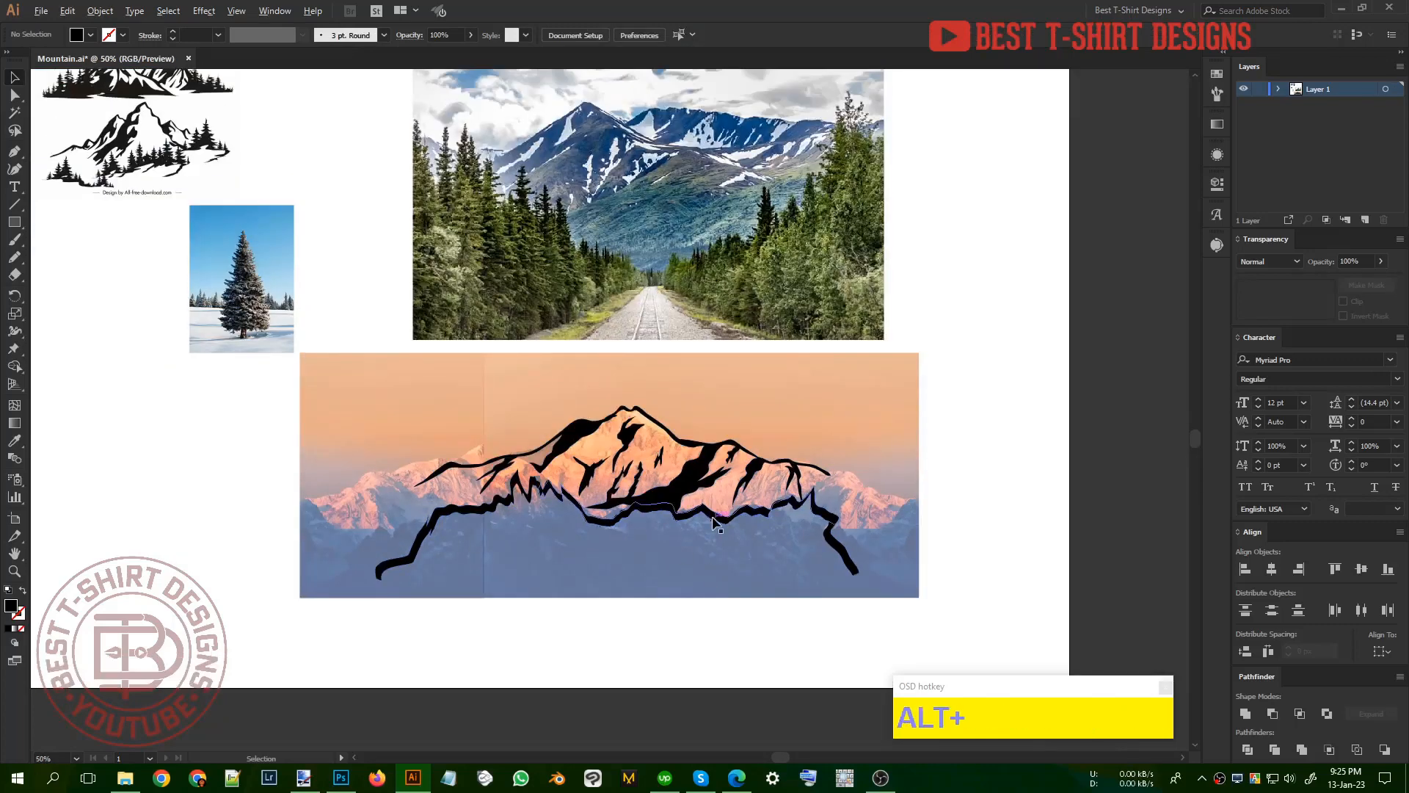
left_click_drag(606, 504, 655, 532)
left_click_drag(851, 508, 745, 508)
Step: Set the snowy pine tree photo's opacity to 70% and deselect it
scroll(679, 184, "up", 1)
scroll(679, 183, "up", 1, "alt")
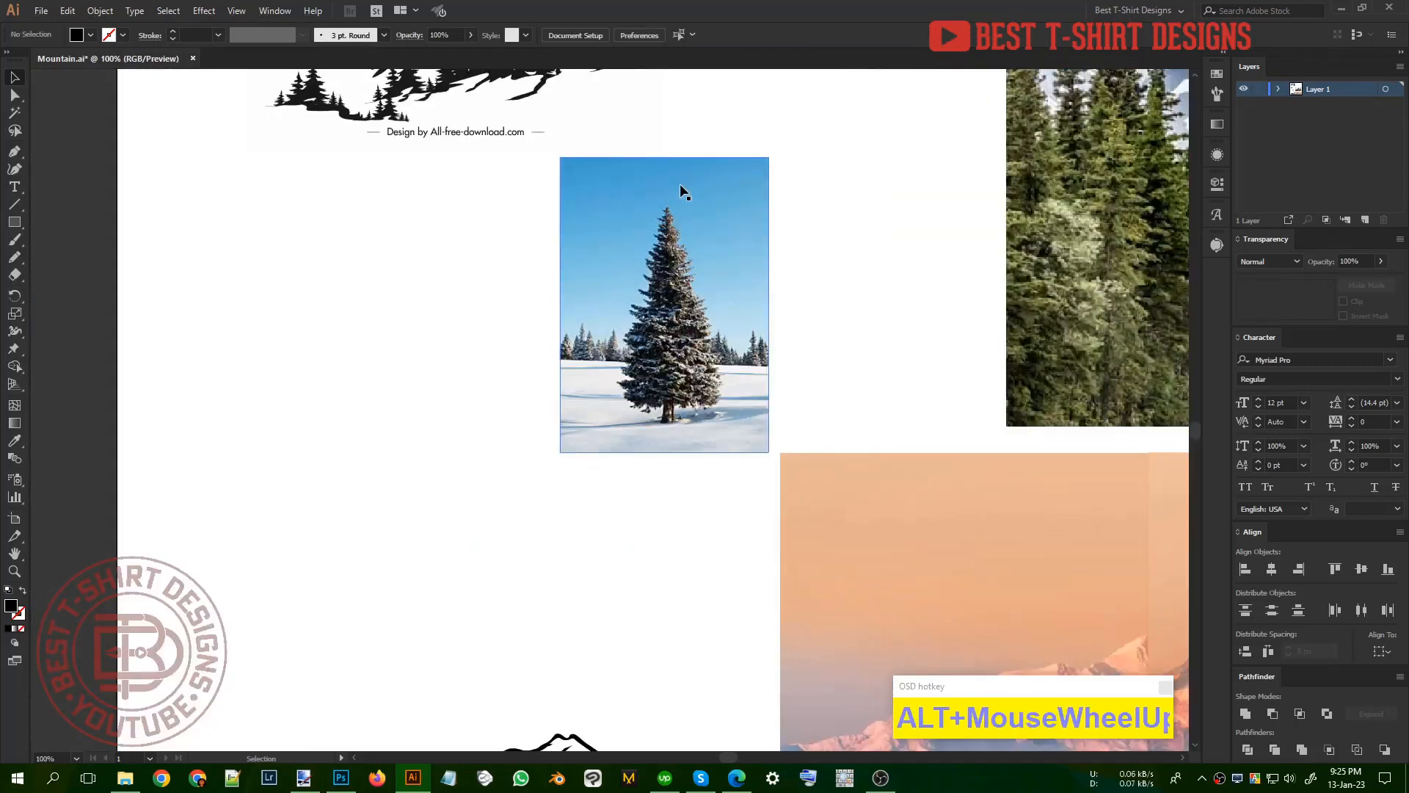
left_click(680, 184)
scroll(510, 35, "down", 3, "shift")
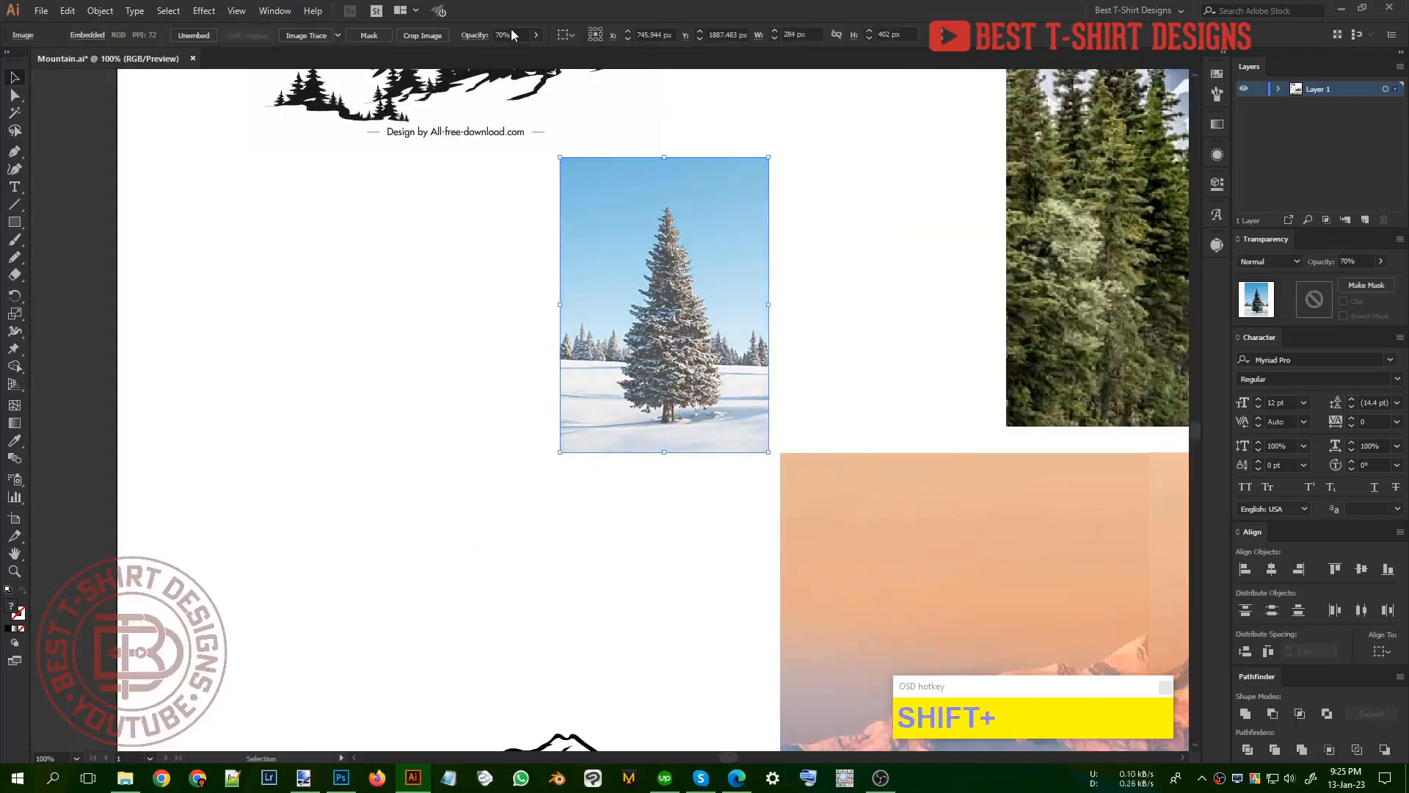
left_click(859, 366)
Step: Trace the right half of the pine tree, including its trunk, as a solid black shape with the Pencil tool
key("n")
scroll(692, 297, "up", 2, "alt")
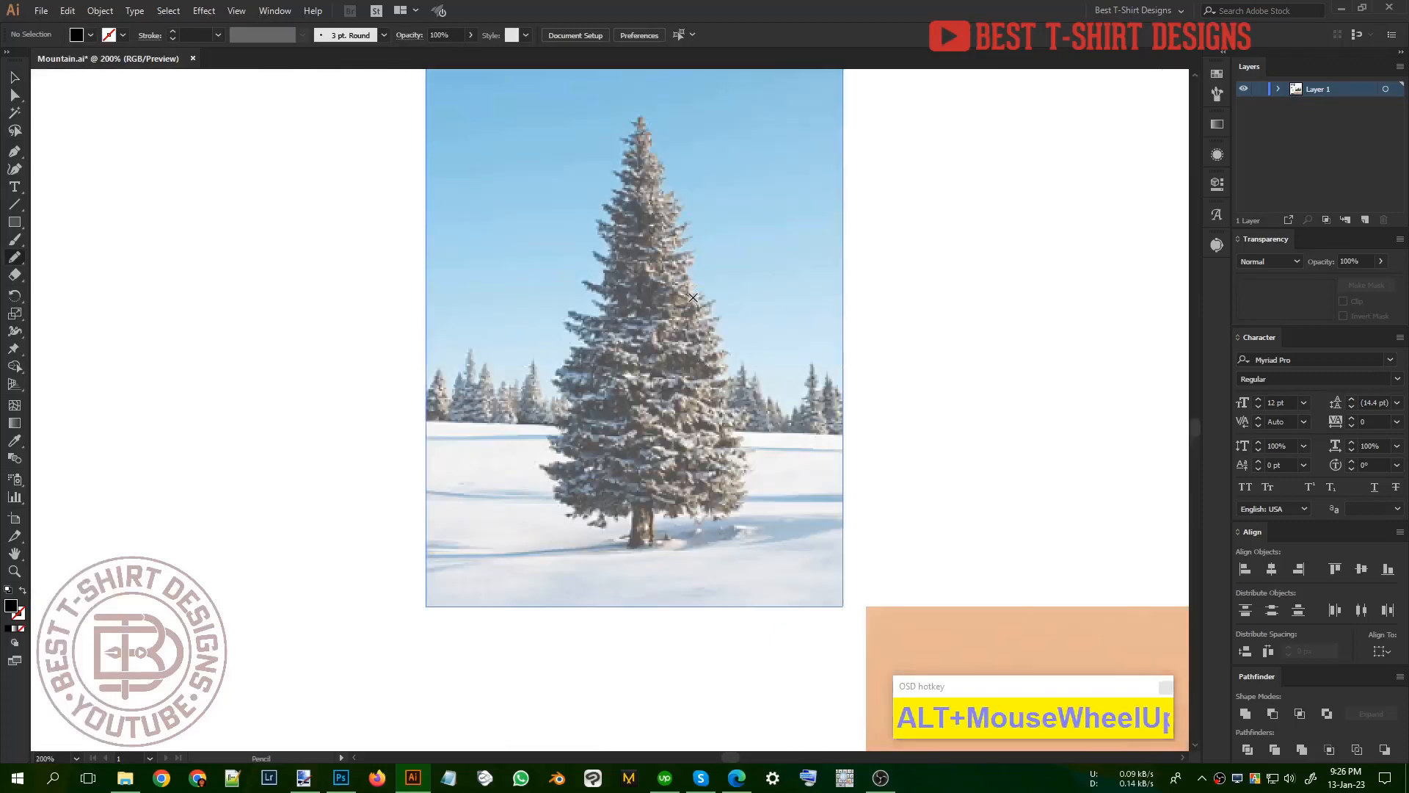
left_click_drag(659, 511, 695, 507)
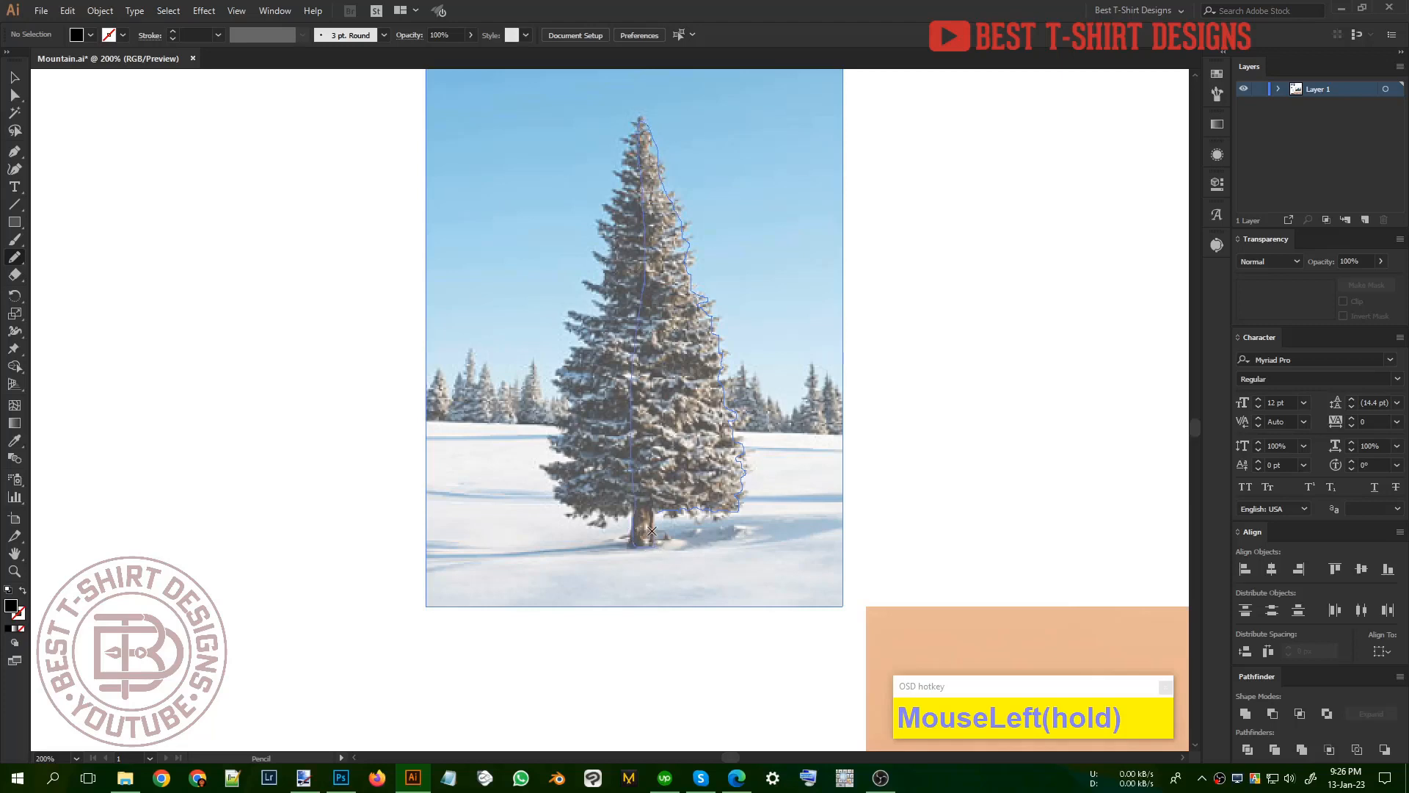
left_click_drag(658, 511, 654, 545)
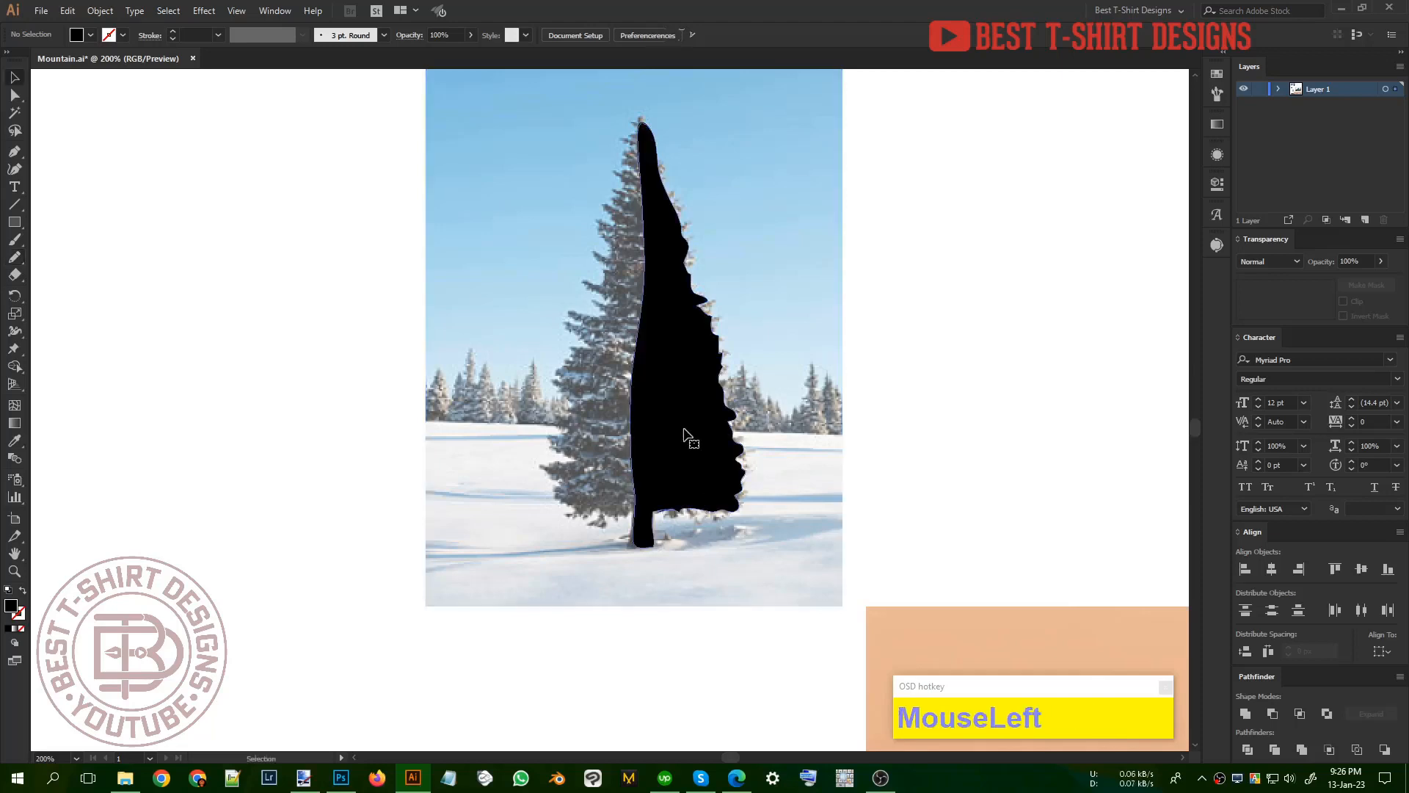
Step: Copy the half-tree shape to the left, reflect the copy across the vertical axis, and nudge it slightly left
key("v")
left_click_drag(684, 434, 605, 439)
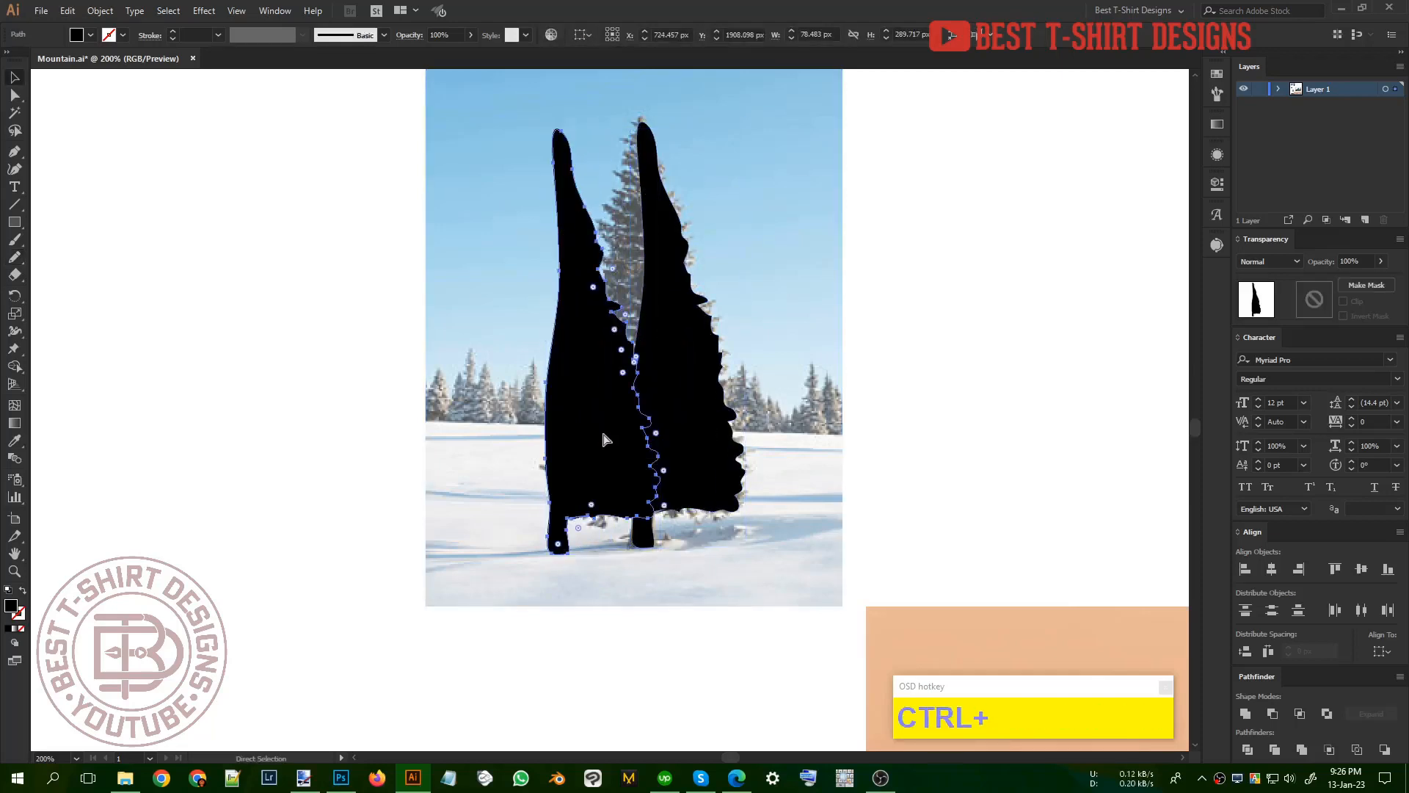
left_click(125, 229)
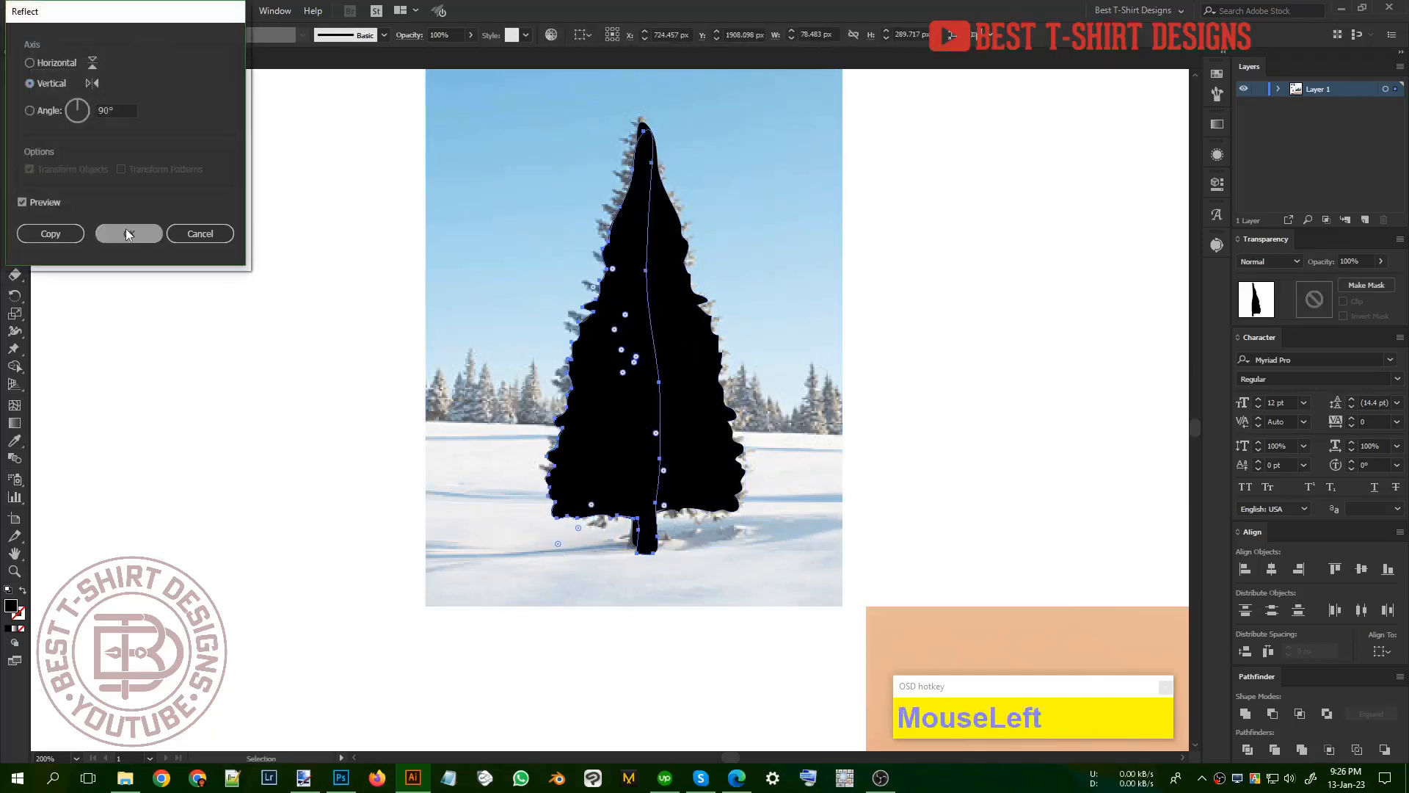
key("Left")
key("Left")
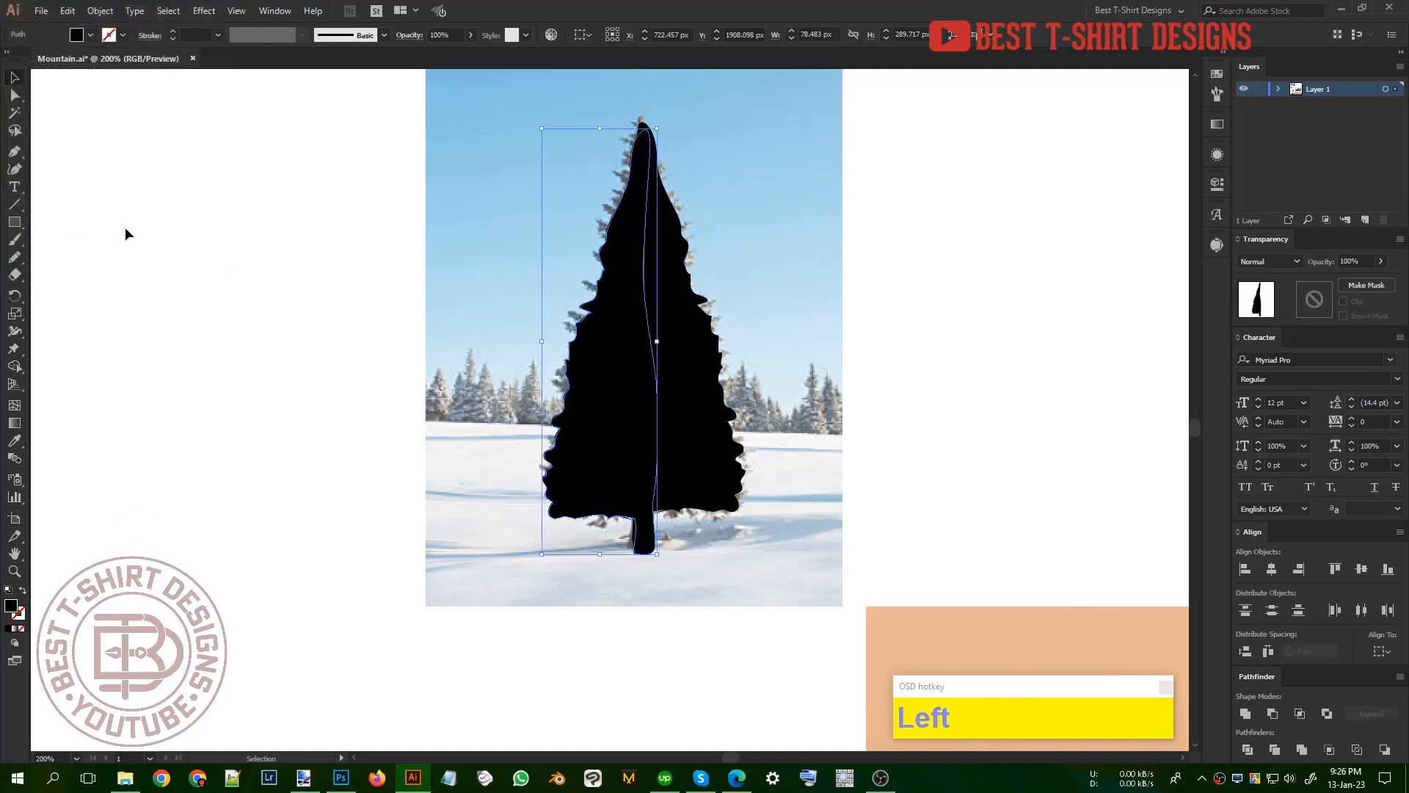
Step: Align the two tree halves vertically, then nudge the left half sideways until the two trunks line up
left_click(682, 429, "shift")
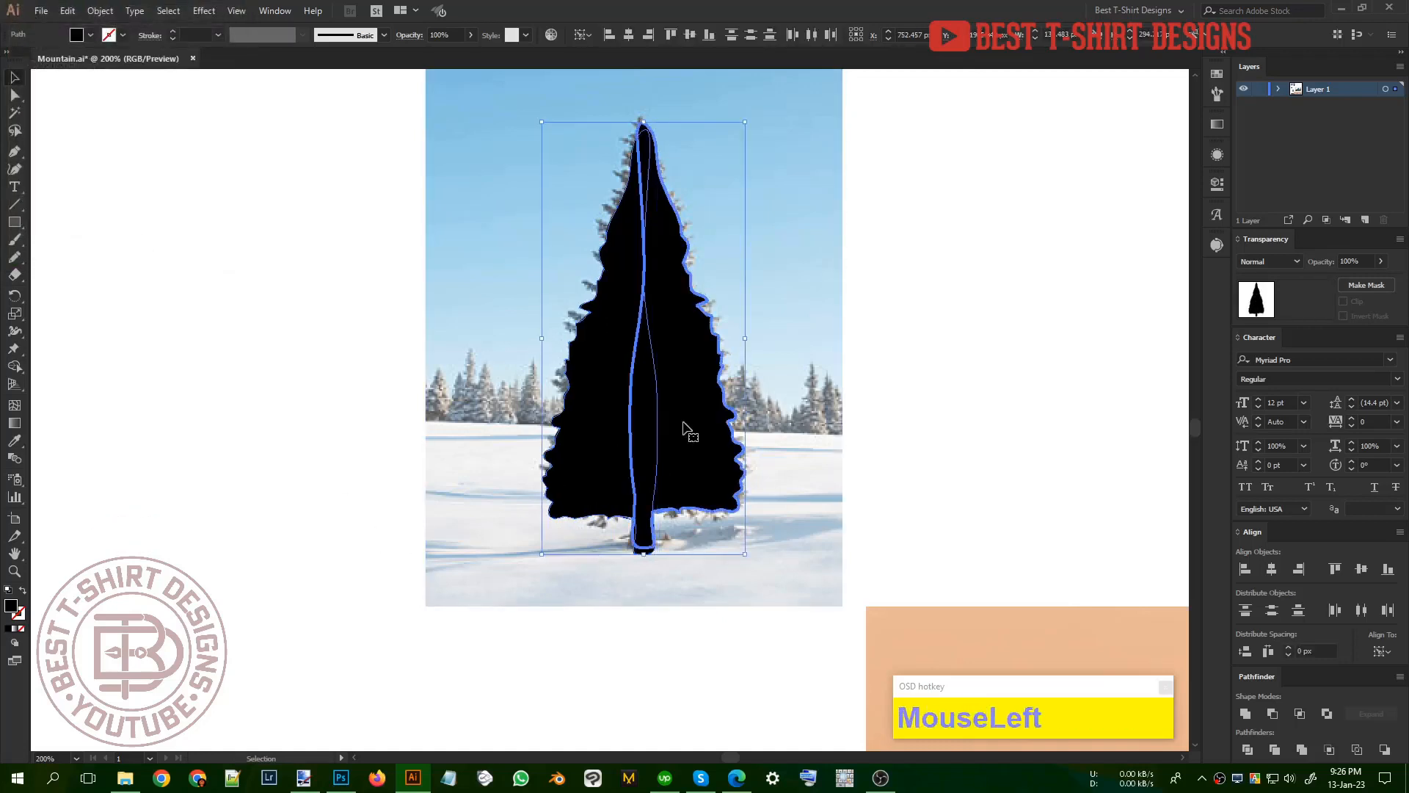
left_click(689, 34)
left_click(923, 381)
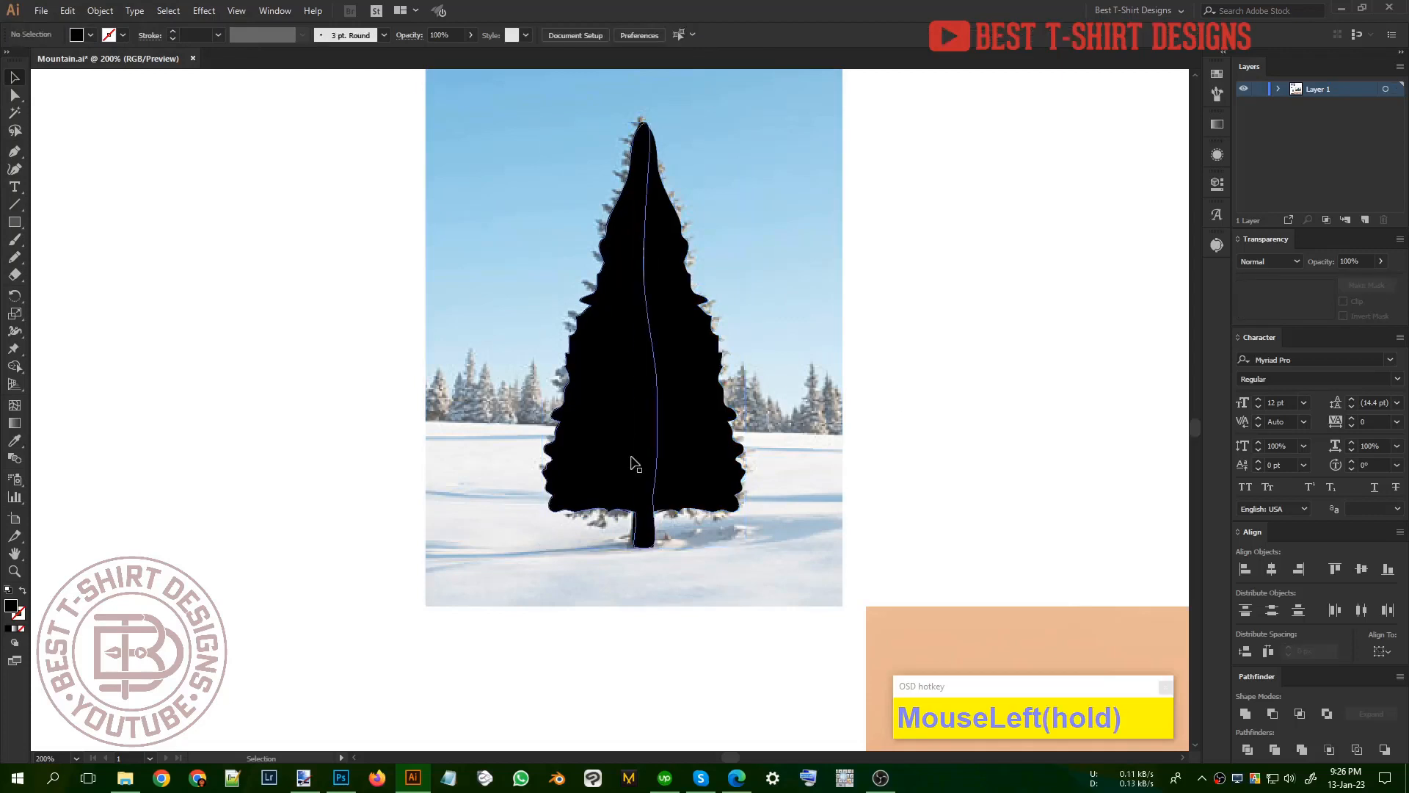
left_click(626, 456)
key("Left")
key("Left")
key("Left")
key("Left")
key("Left")
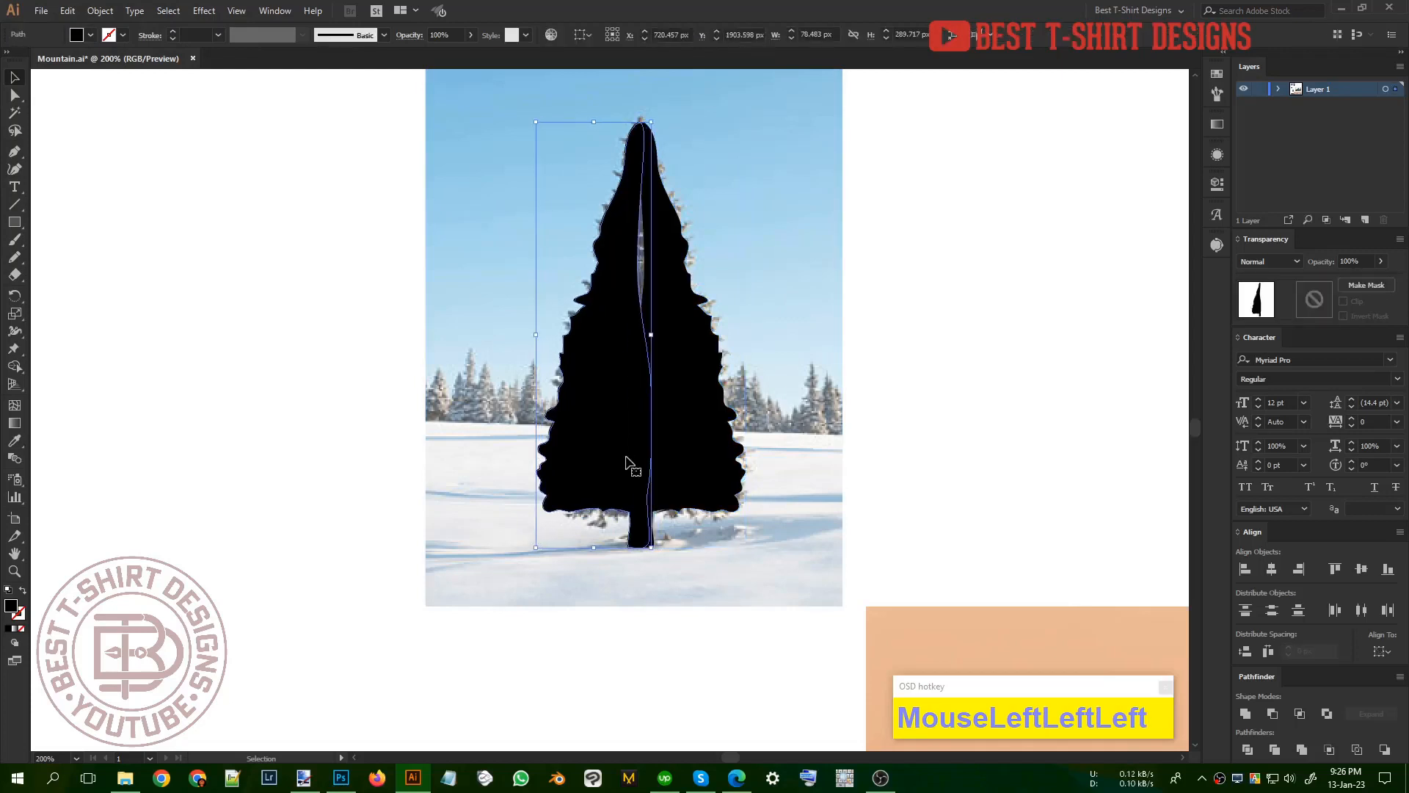
key("Right")
key("Right")
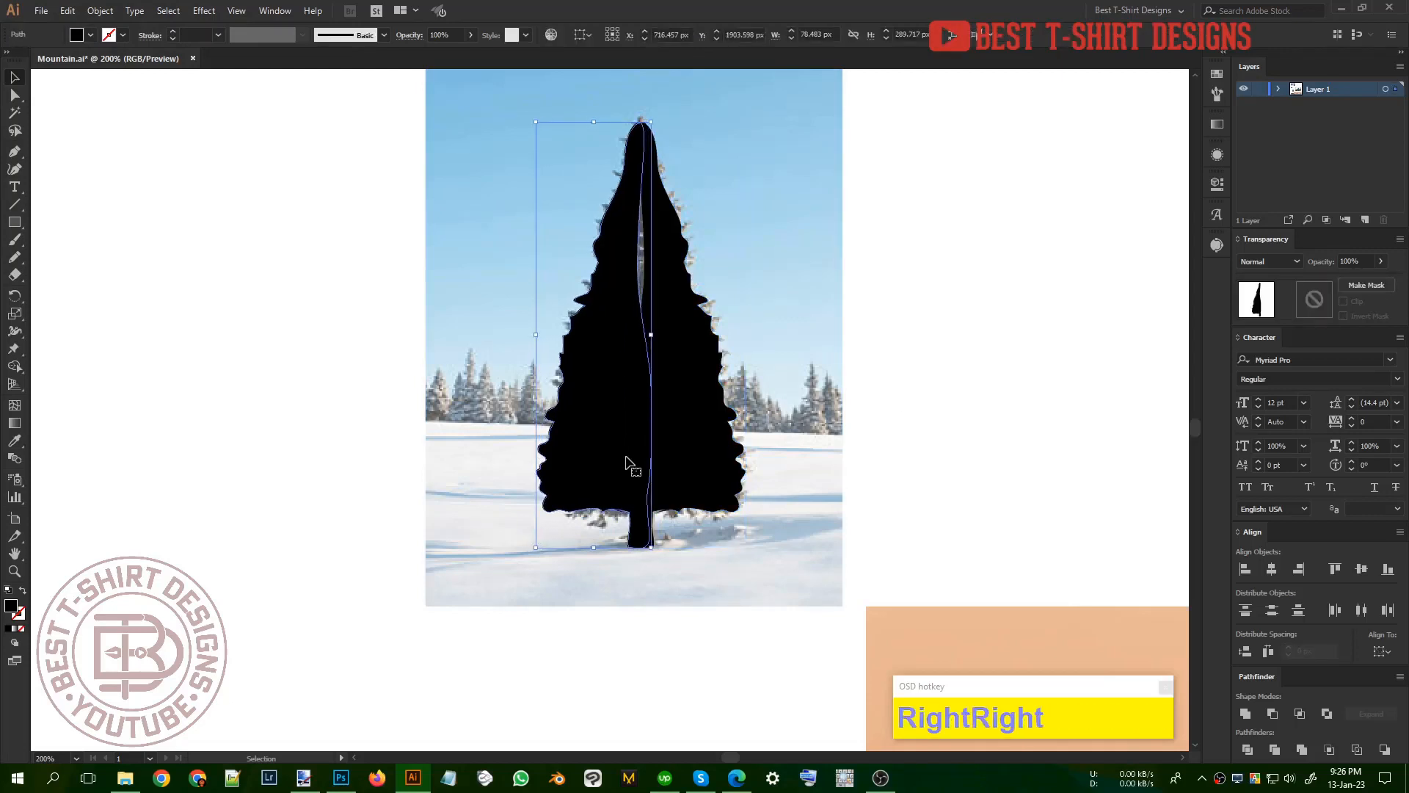
left_click(865, 477)
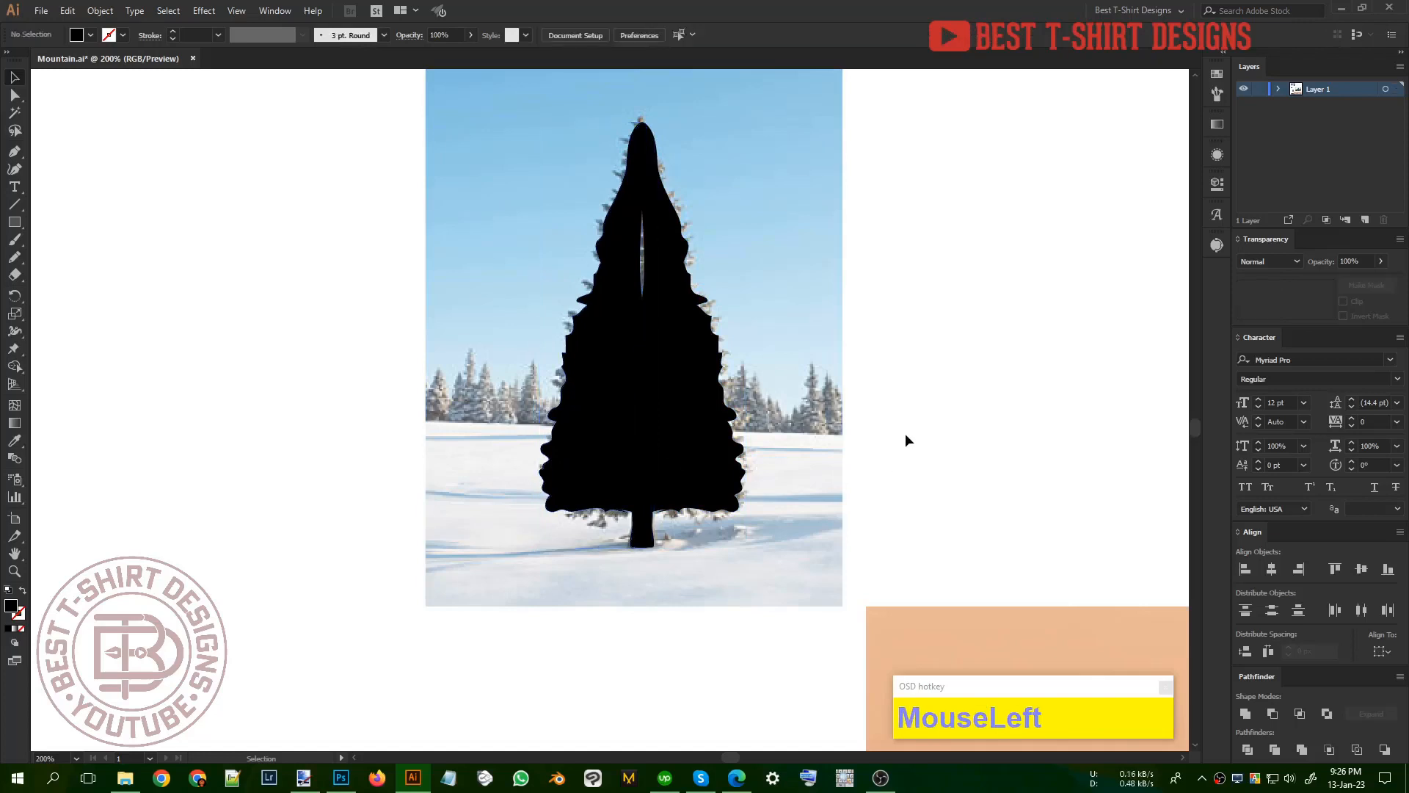
Step: Draw a black shape with five spiky branch tips along the tree's right edge just below the top
scroll(789, 438, "up", 1)
scroll(789, 439, "up", 2)
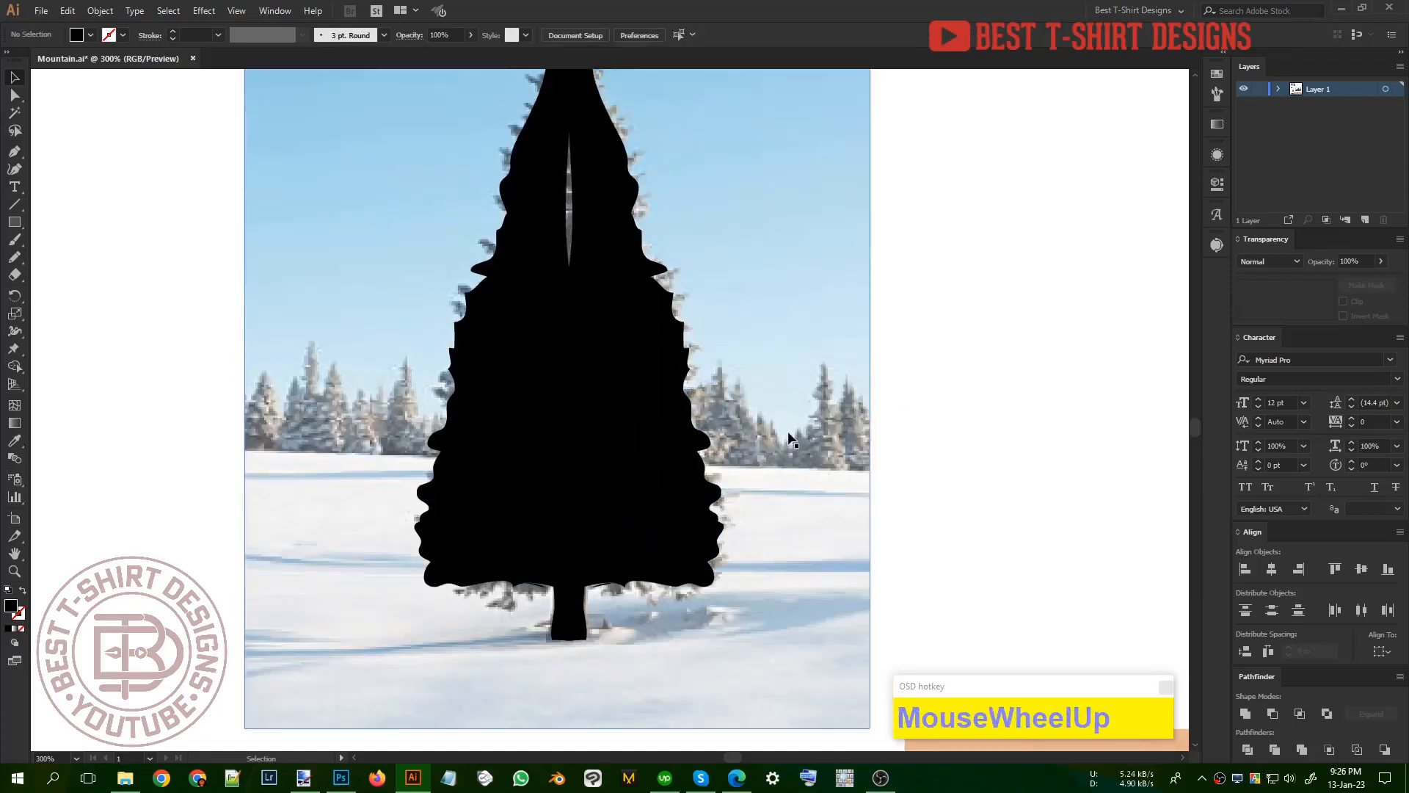
scroll(682, 308, "up", 2)
scroll(631, 235, "up", 2)
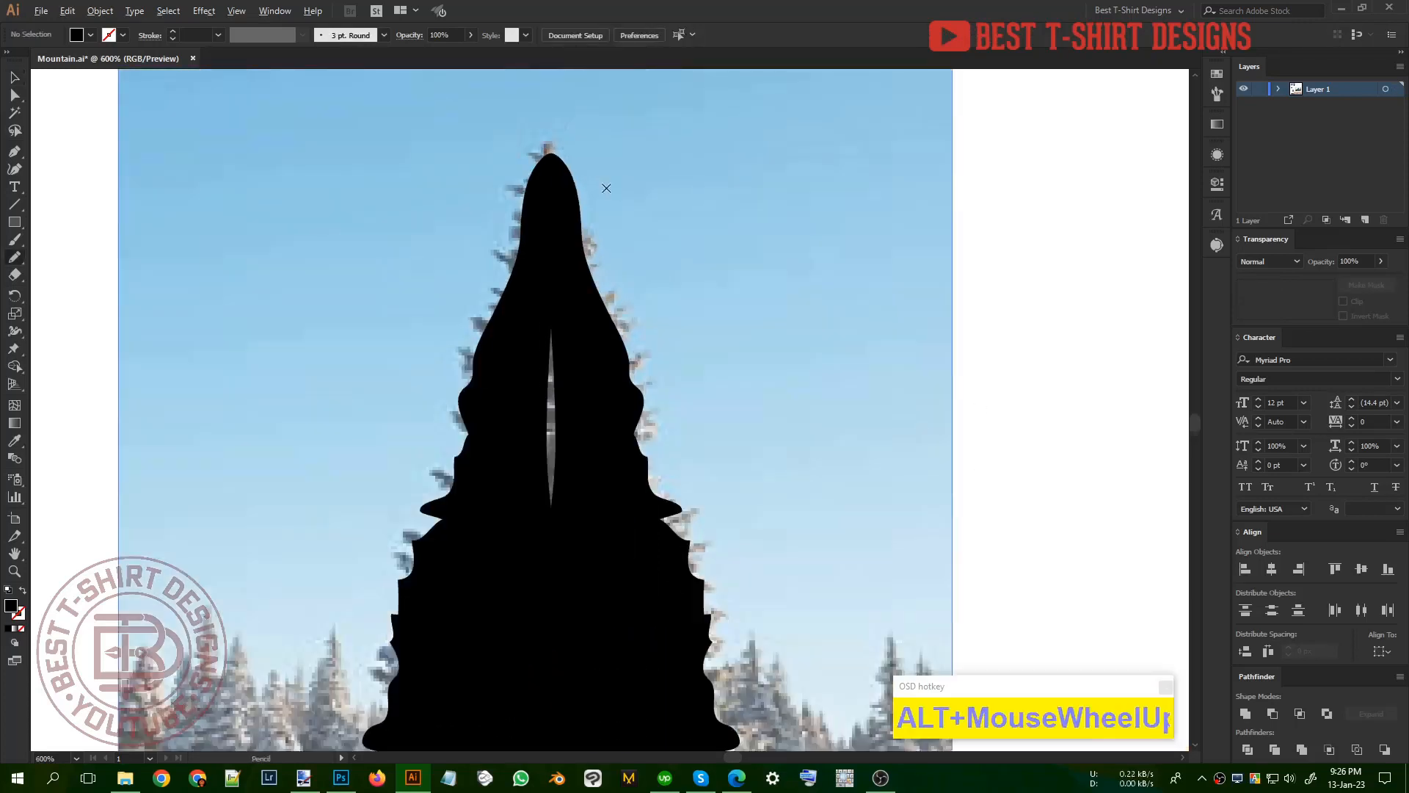
left_click_drag(525, 143, 570, 249)
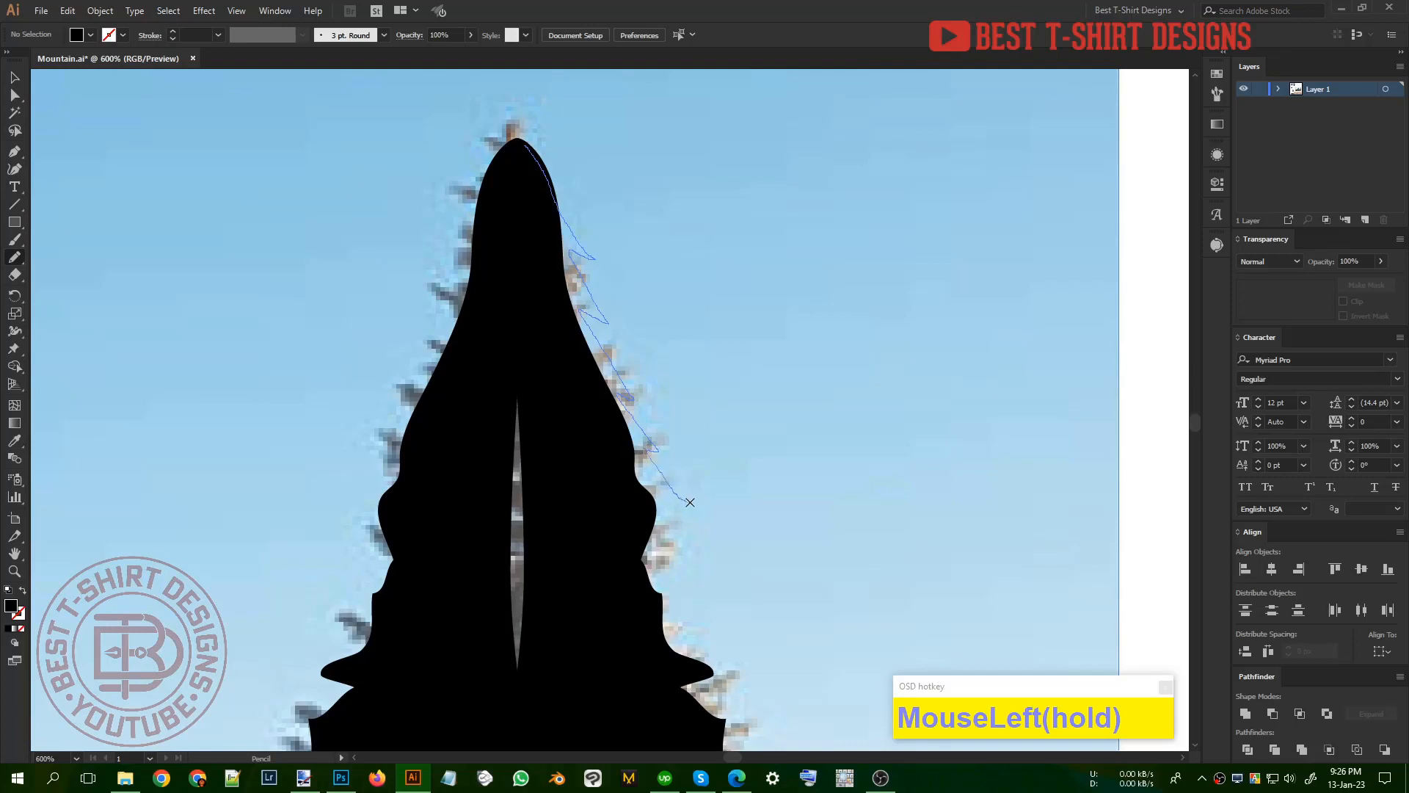
left_click_drag(540, 292, 528, 158)
Step: Continue the spiky black branches down the tree's right edge, below the first set and over the rounded bulge
scroll(557, 242, "down", 2)
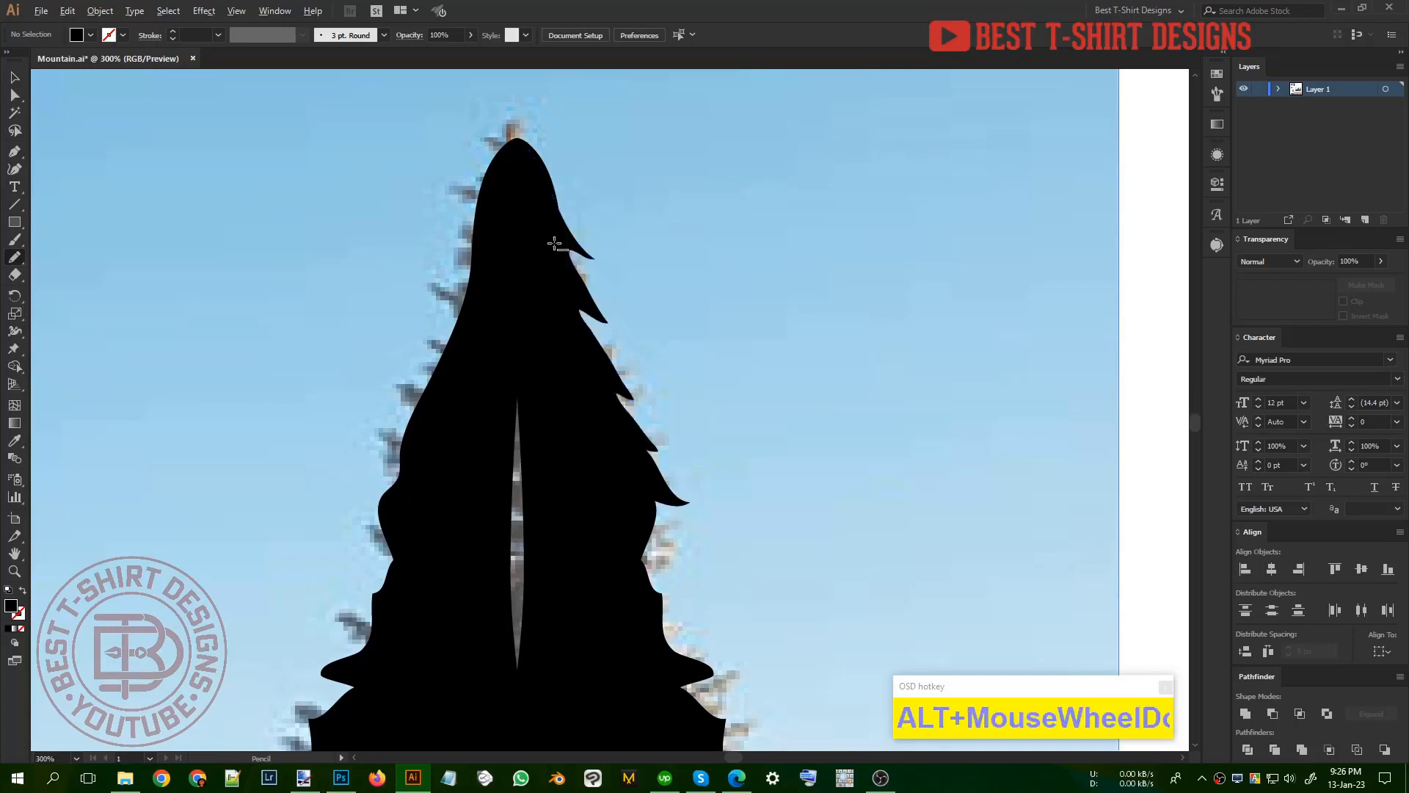
scroll(579, 293, "up", 2)
left_click_drag(561, 261, 600, 365)
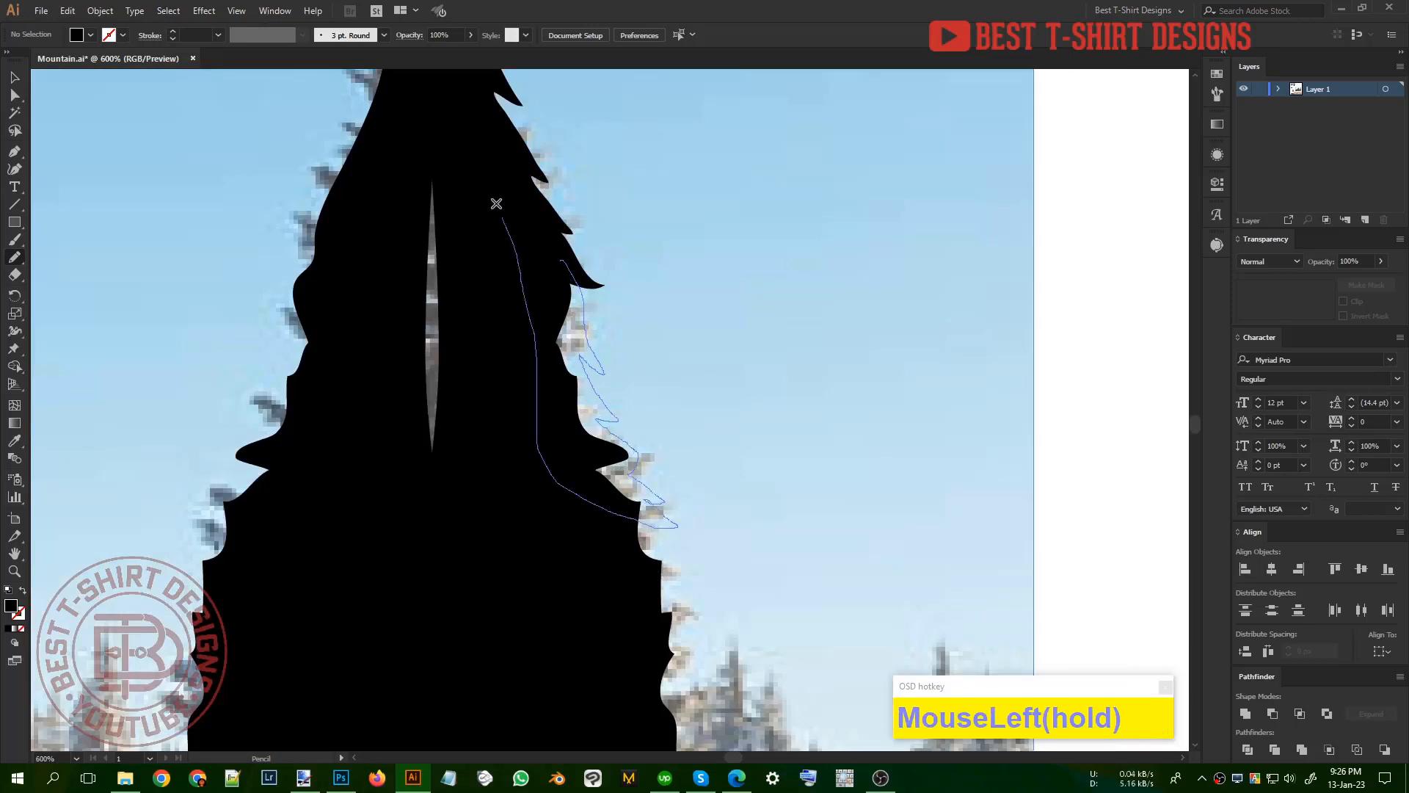
left_click_drag(496, 203, 499, 209)
Step: Draw a black shape with four pointed branch tips on the right edge of the tree's lower middle part
scroll(632, 348, "down", 3)
scroll(609, 334, "up", 2)
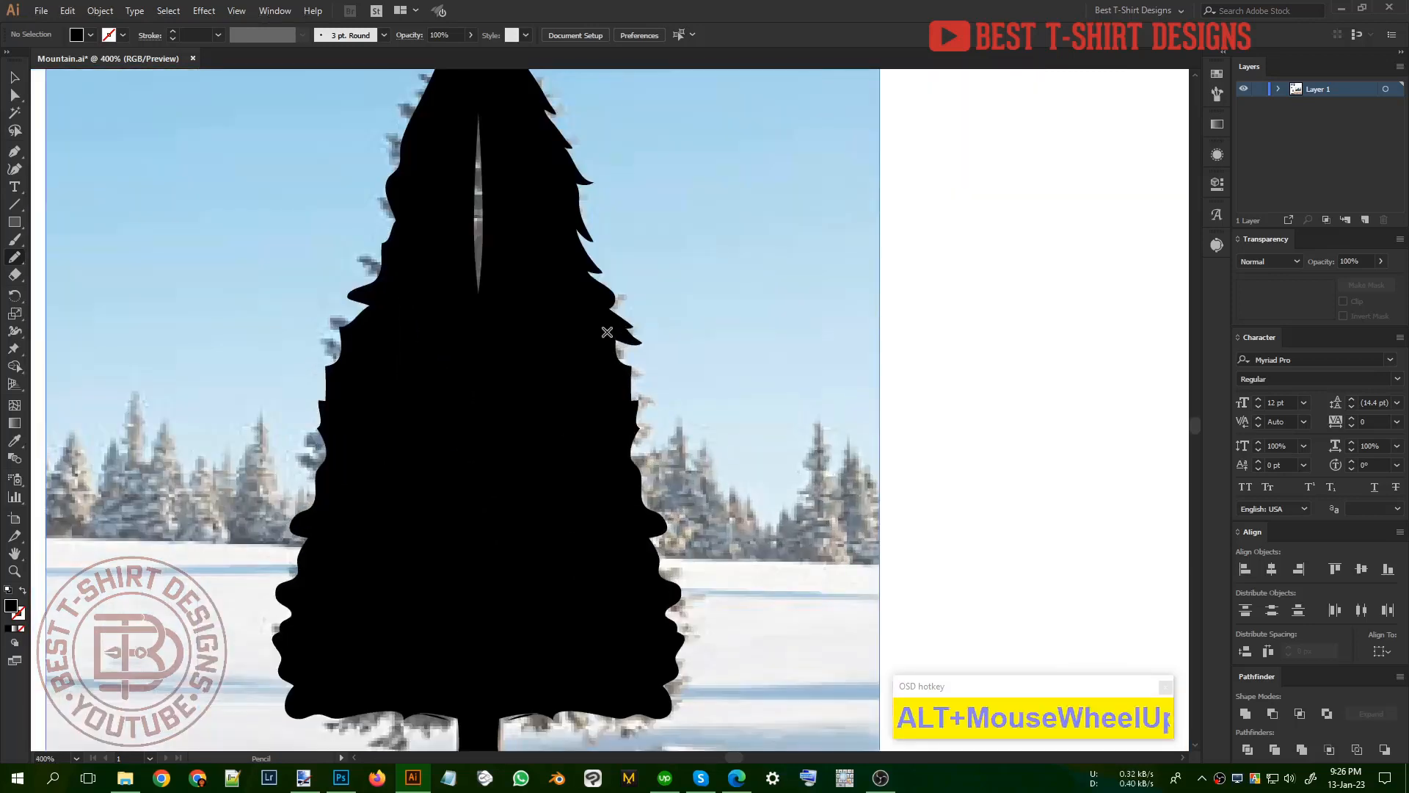
left_click_drag(610, 388, 628, 402)
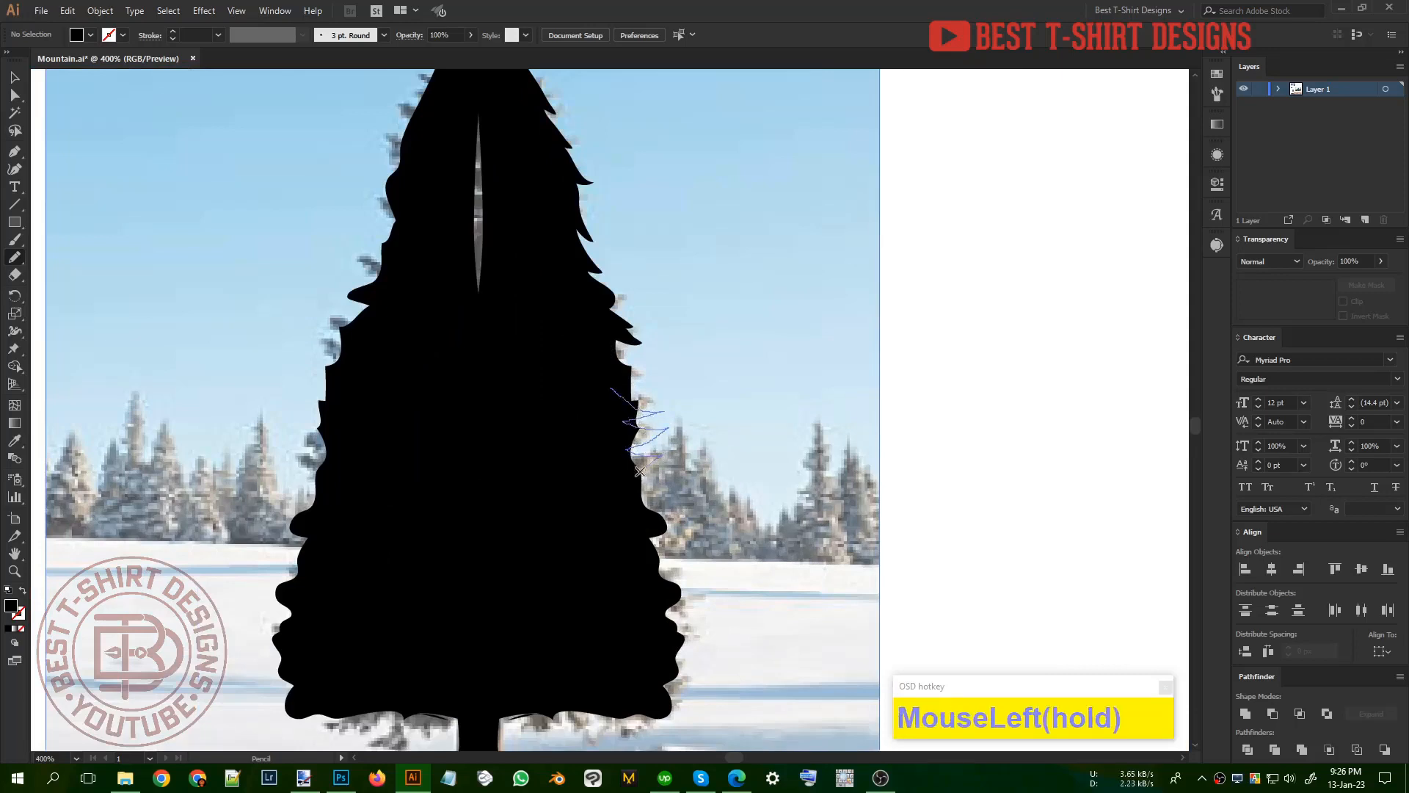
mouse_move(657, 490)
left_mouse_down()
mouse_move(650, 502)
mouse_move(680, 498)
left_mouse_up()
left_click_drag(577, 548, 573, 403)
scroll(613, 466, "down", 1)
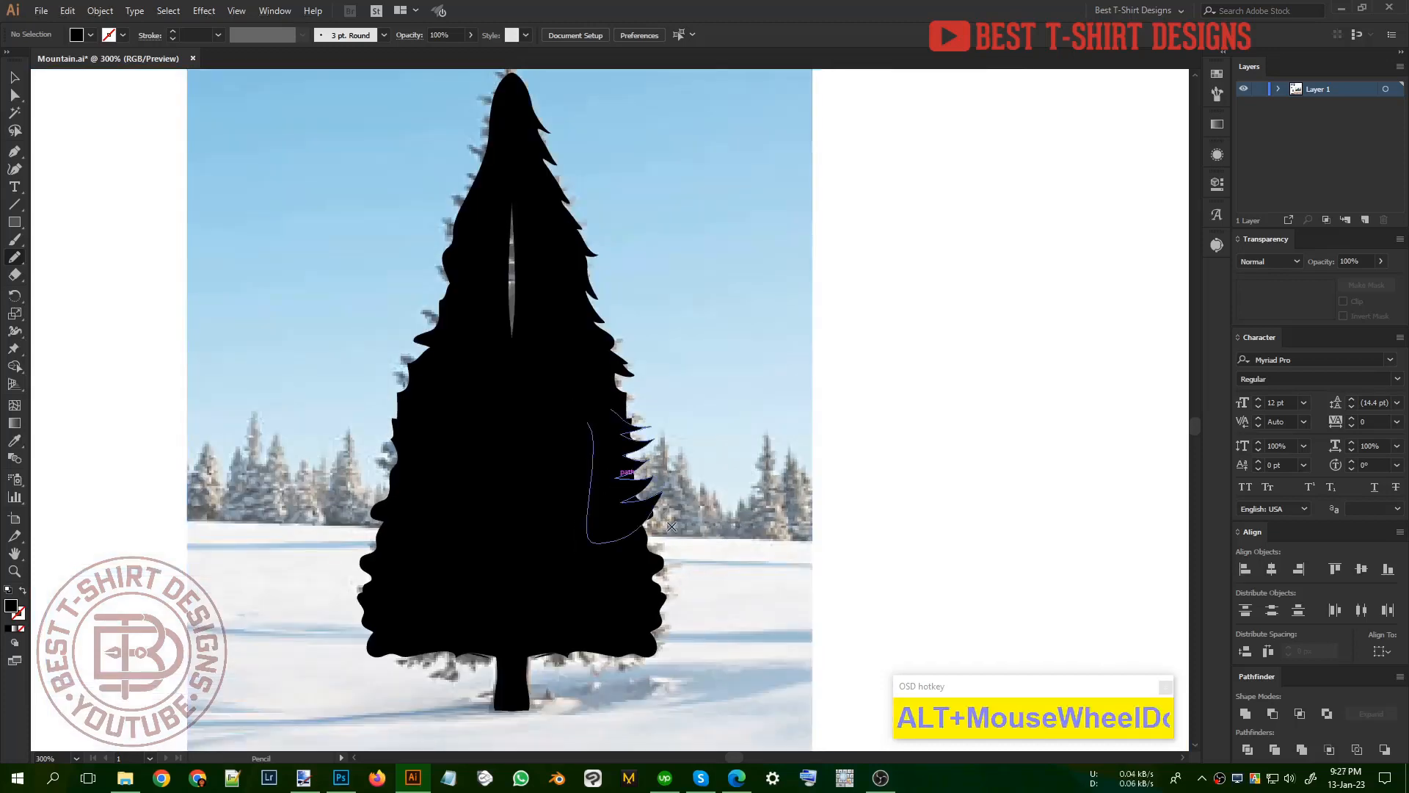
Step: Duplicate the four-tip branch shape down onto the lowest part of the tree's right edge
key("v")
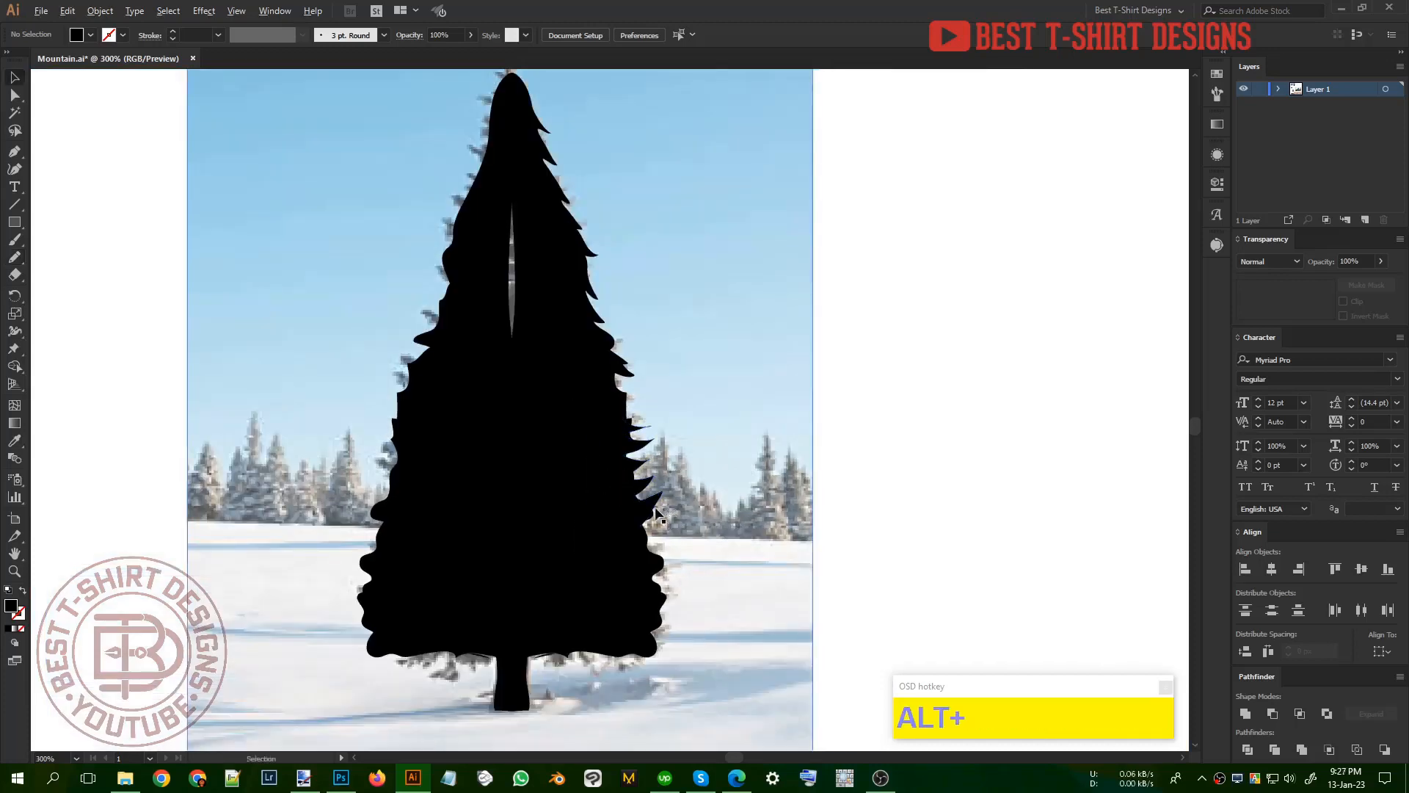
left_click_drag(654, 513, 686, 602)
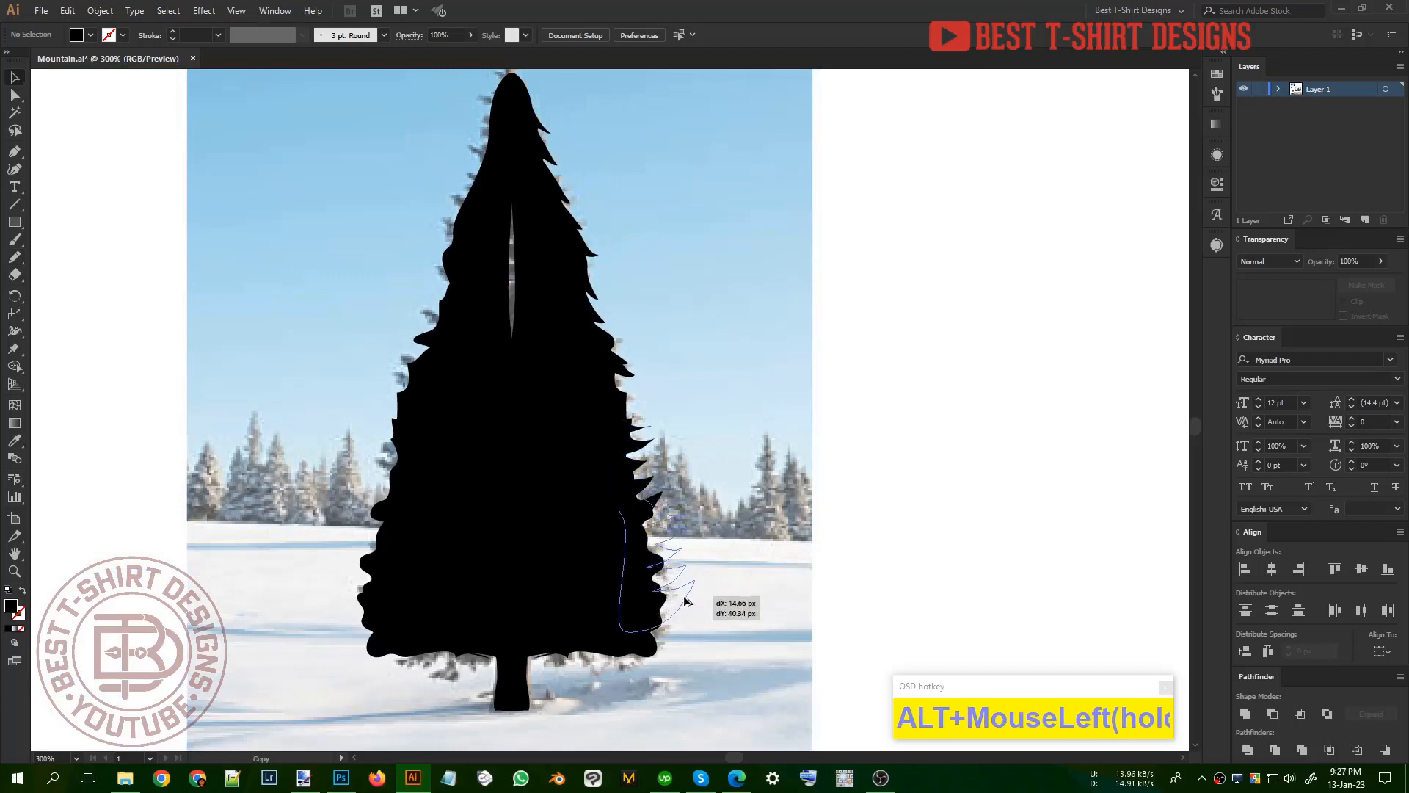
left_click(772, 574)
scroll(737, 519, "down", 2)
Step: Copy all the right-side branch shapes to the tree's left side, reflect them across the vertical axis, and nudge them left into place
left_click_drag(791, 614, 636, 264)
left_click(761, 355, "shift")
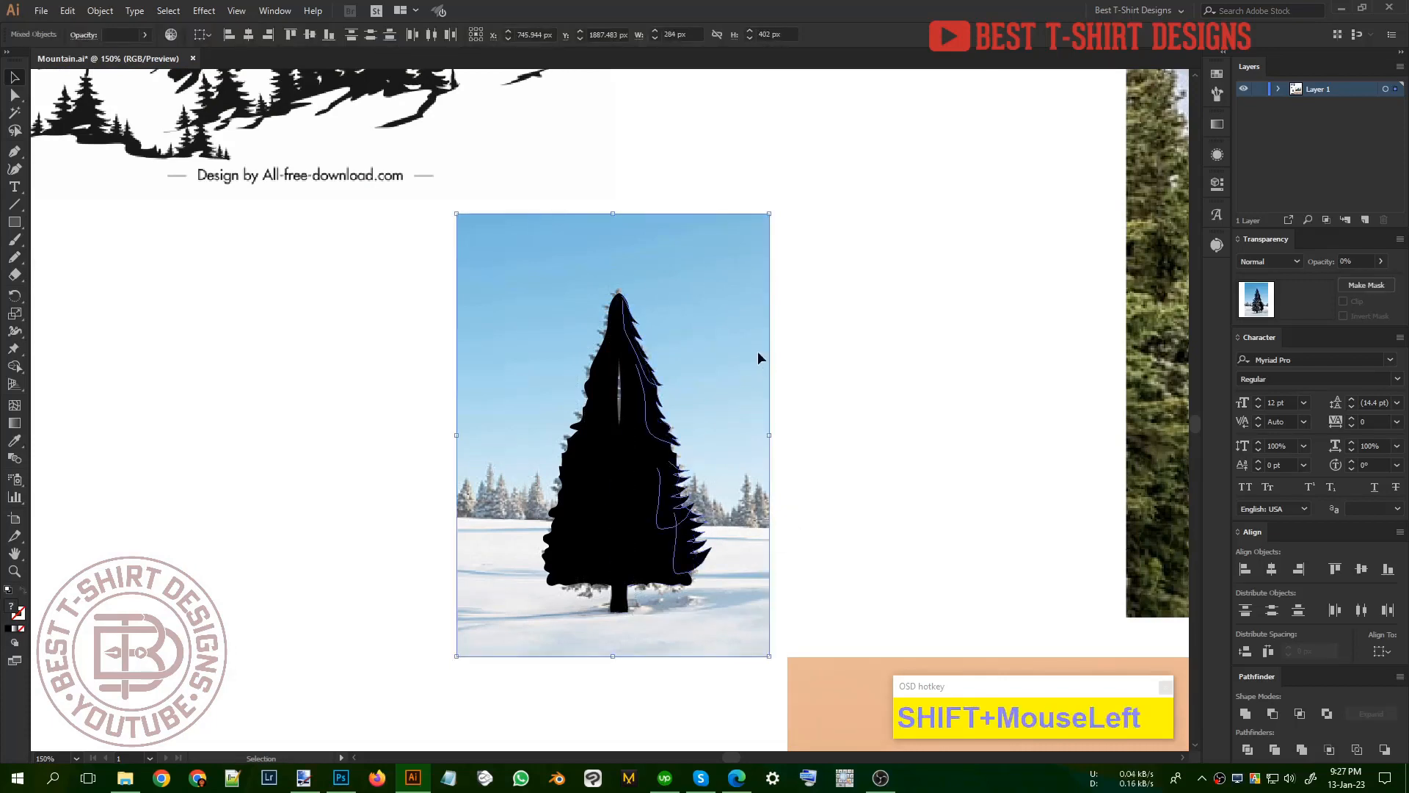
left_click_drag(669, 505, 596, 507)
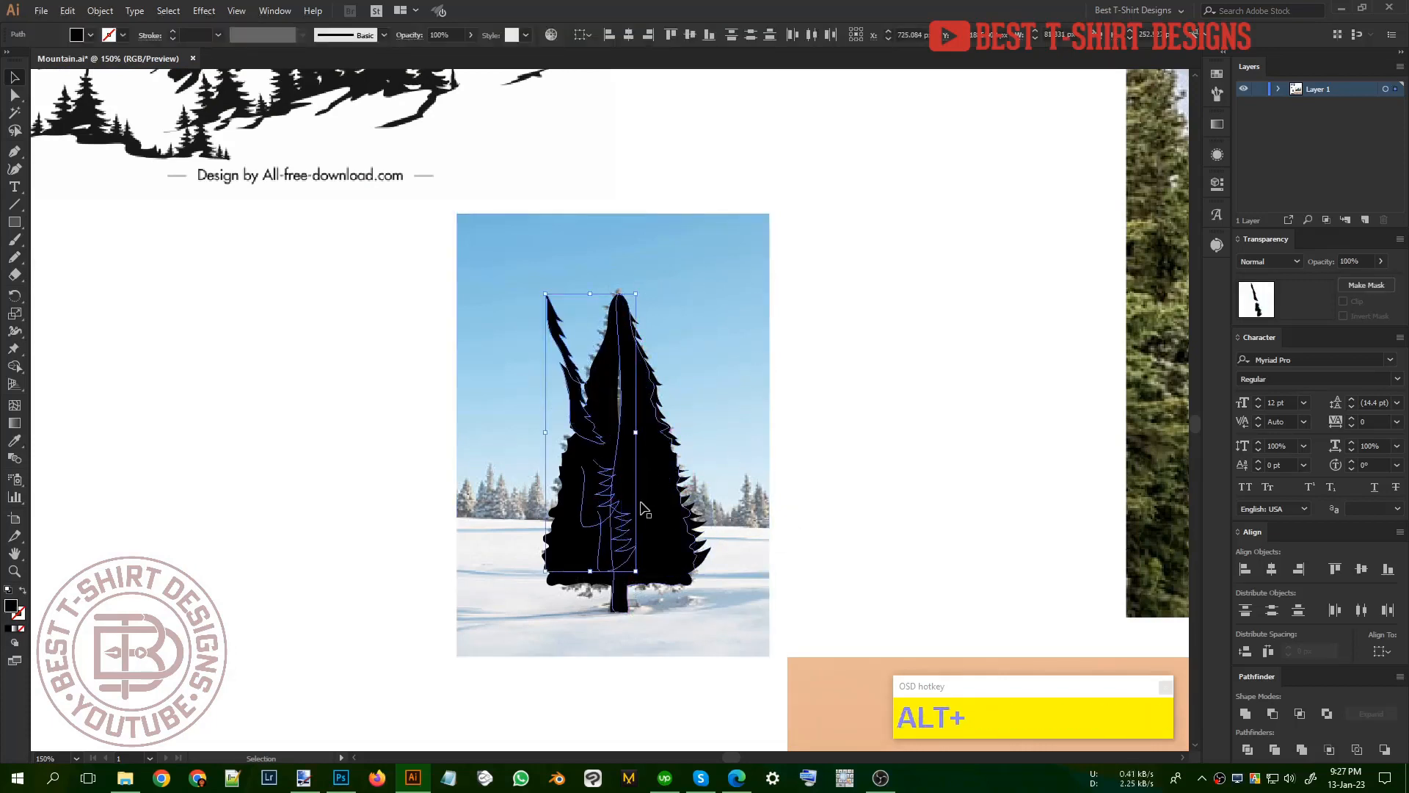
key("ctrl+r")
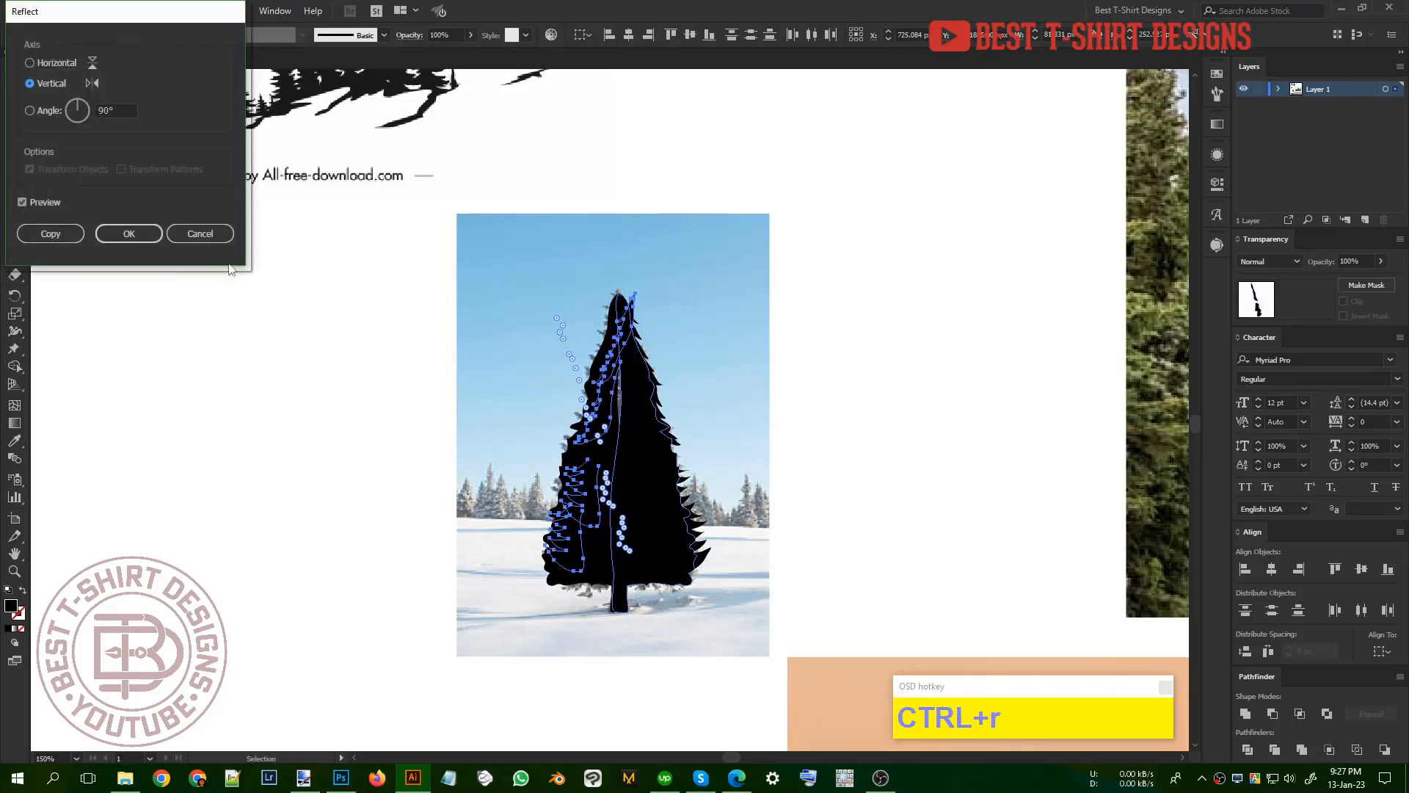
left_click(141, 232)
key("Left")
key("Left")
key("Left")
key("Left")
key("Left")
key("Left")
key("Left")
key("Left")
key("Left")
key("Left")
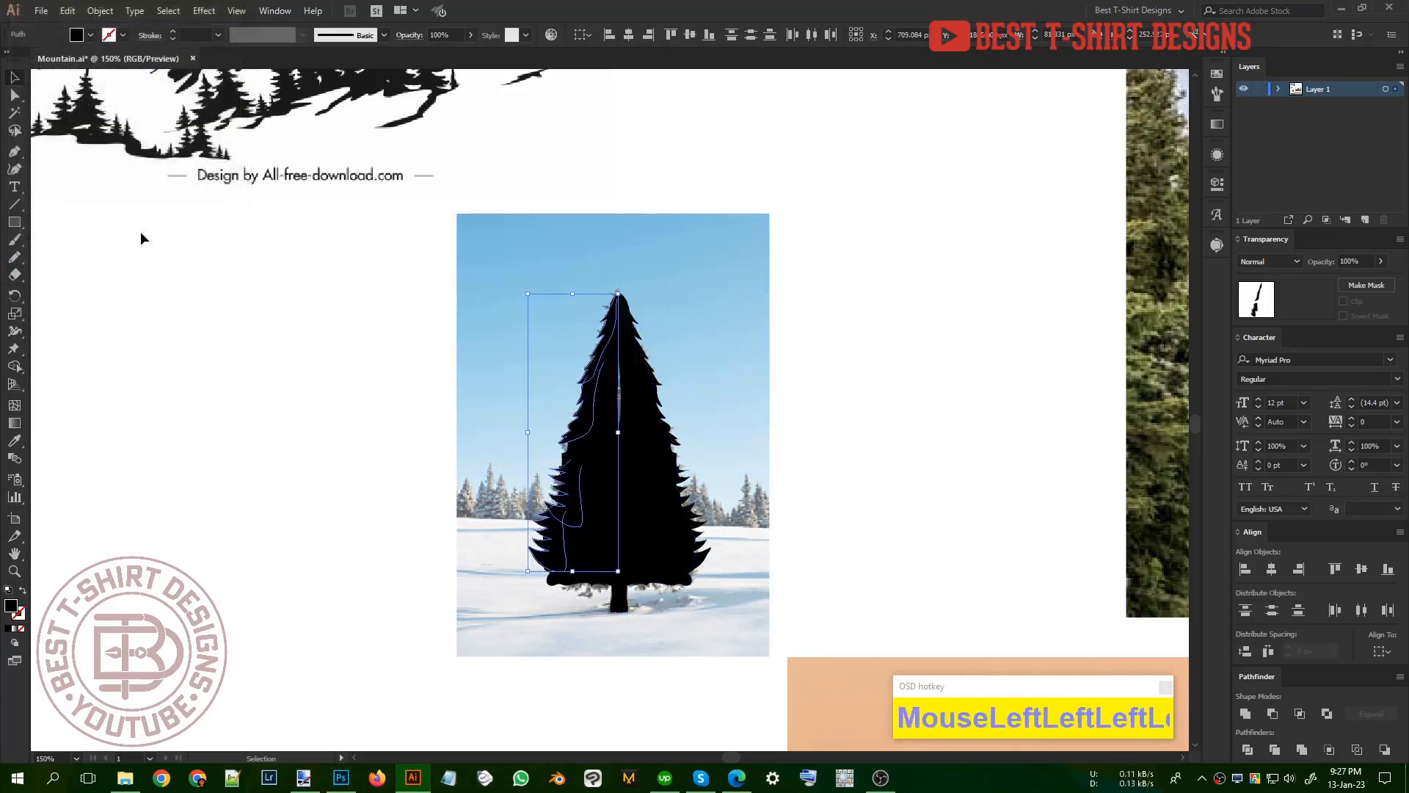
left_click(824, 448)
Step: Fill the narrow gap in the middle of the tree with a freehand black Pencil shape
key("n")
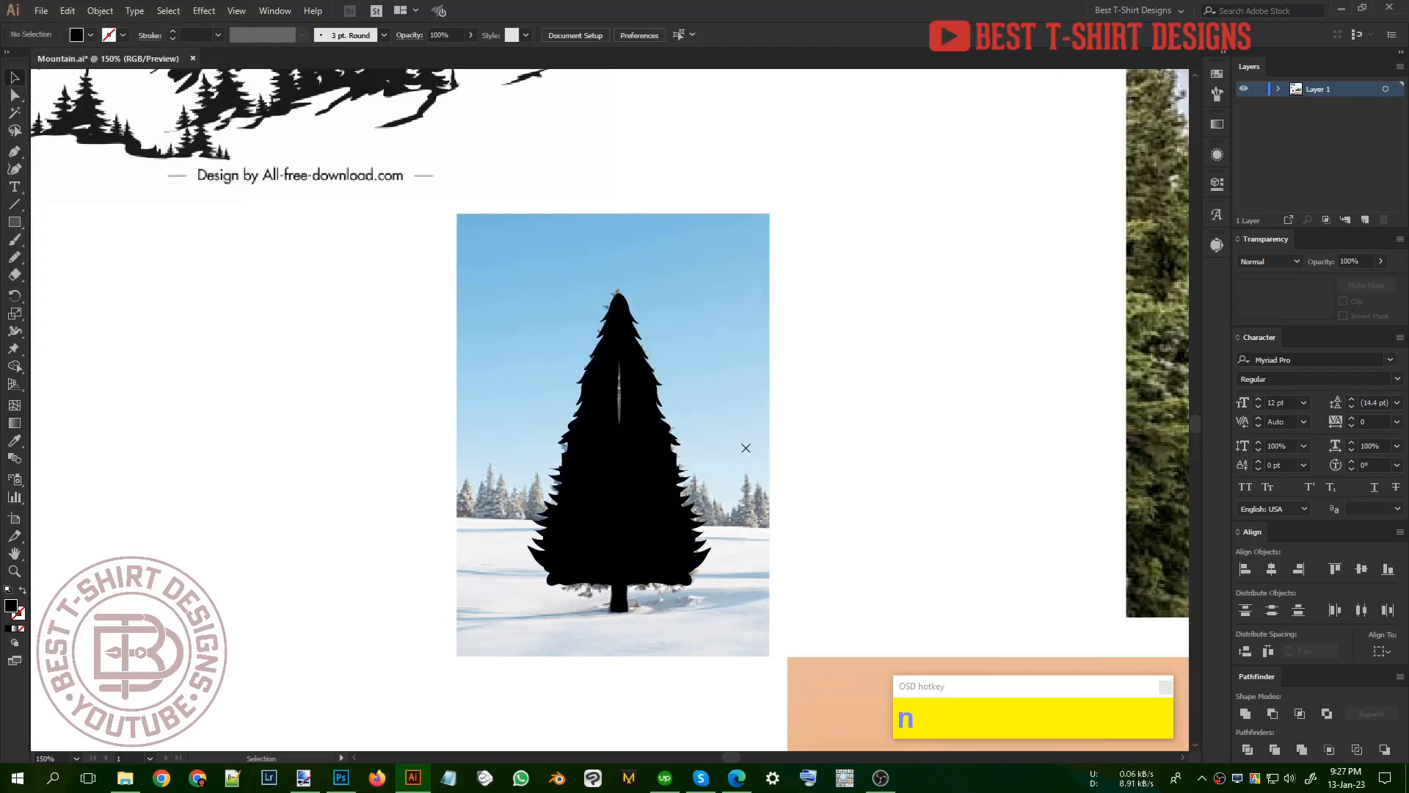
left_click_drag(651, 492, 648, 456)
left_click_drag(632, 509, 618, 609)
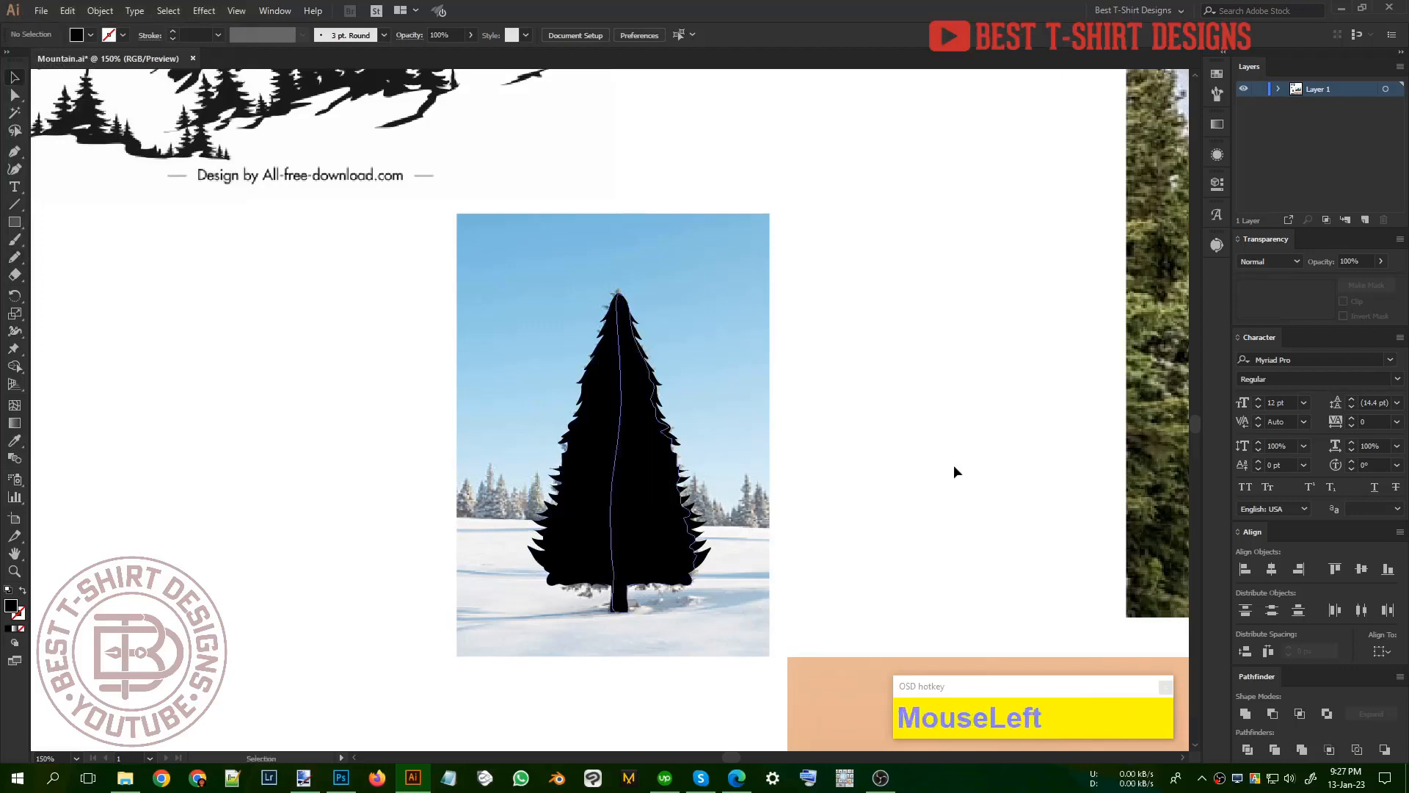
scroll(953, 469, "down", 1)
Step: Move the reference photo out from behind the tree silhouette and group all the silhouette's parts
key("v")
left_click_drag(709, 411, 505, 423)
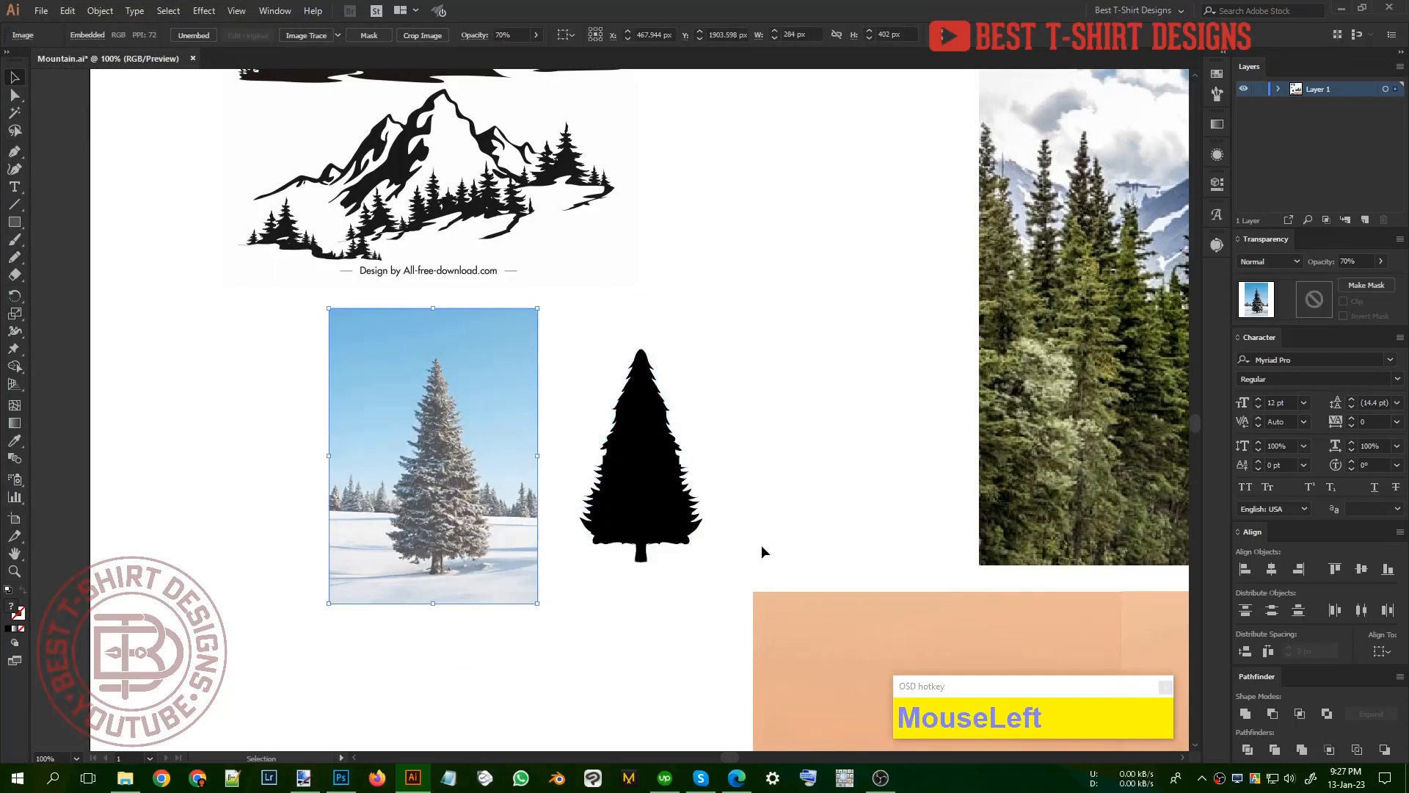
left_click_drag(719, 575, 561, 322)
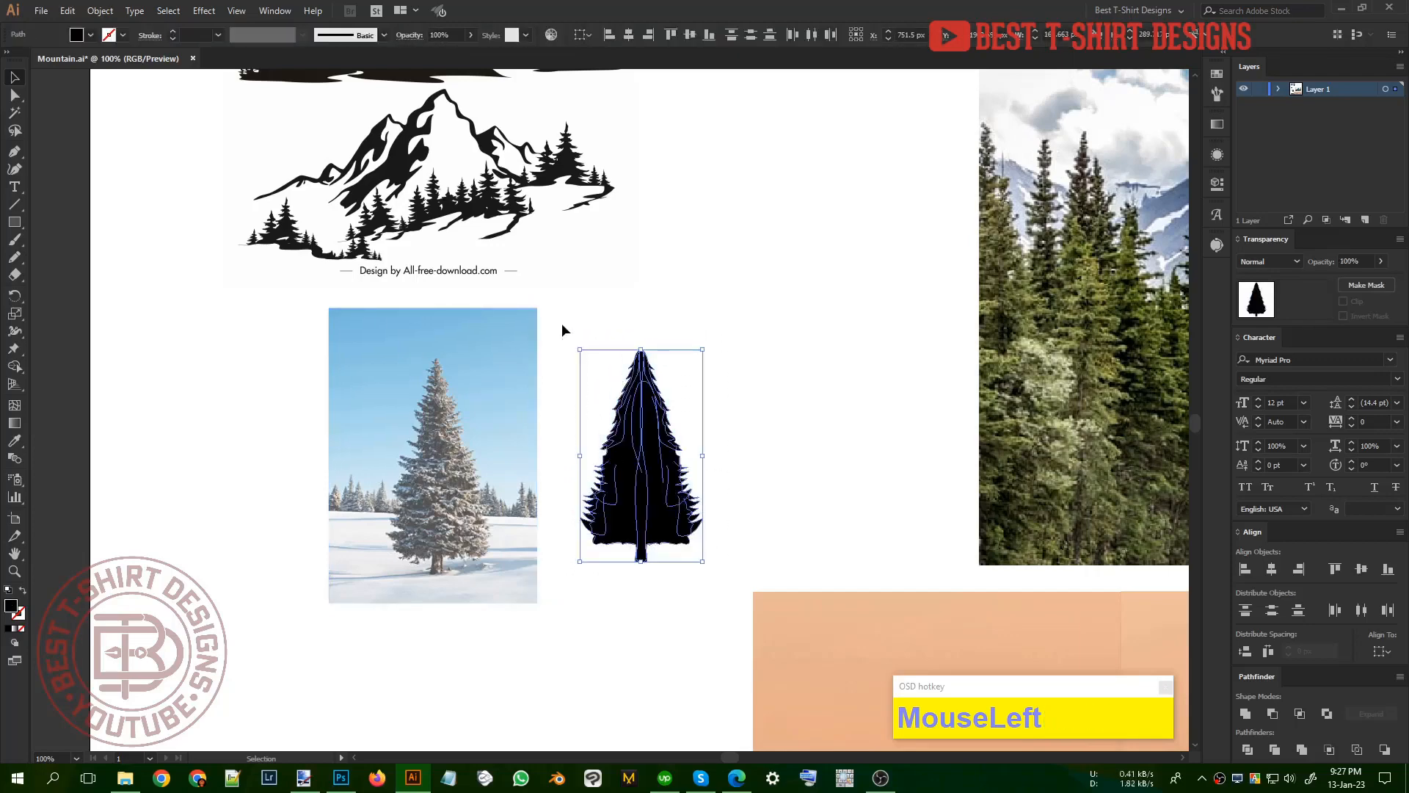
key("ctrl+g")
scroll(561, 327, "down", 3)
left_click(657, 376)
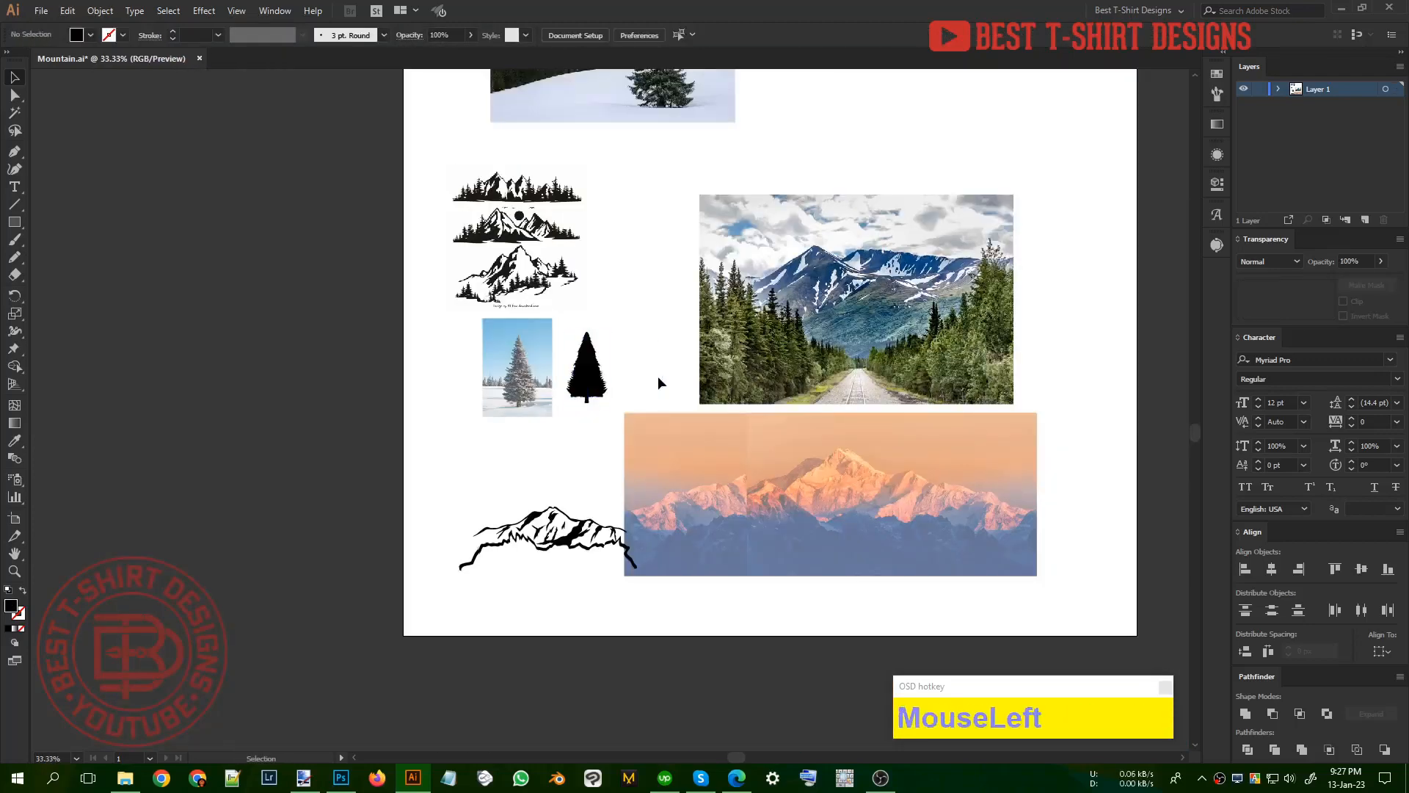
Step: Move the tree photo to the artboard's left edge, then bring the grouped tree down above the mountain drawing and shrink it
left_click_drag(520, 396, 407, 412)
left_click_drag(586, 382, 571, 456)
scroll(563, 385, "up", 2)
left_click_drag(577, 525, 578, 525)
left_click(607, 426, "shift")
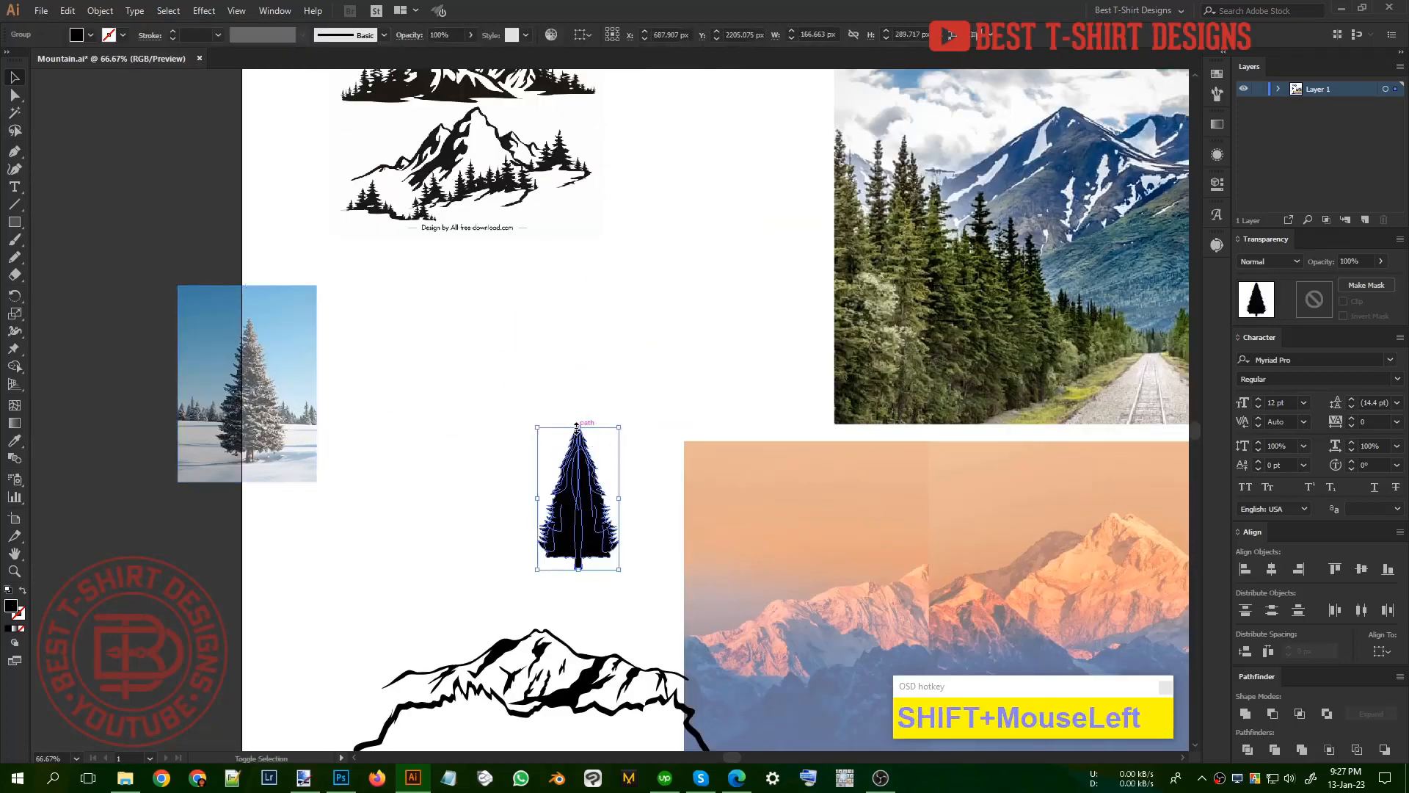
scroll(638, 389, "down", 2)
left_click(659, 349)
Step: Place the tree at the mountain's left end and add a smaller copy directly to its right, with both bases level
left_click_drag(589, 478, 380, 667)
left_click_drag(371, 611, 412, 631)
scroll(419, 683, "up", 2)
left_click_drag(410, 679, 379, 674)
scroll(422, 516, "down", 3)
left_click(503, 623)
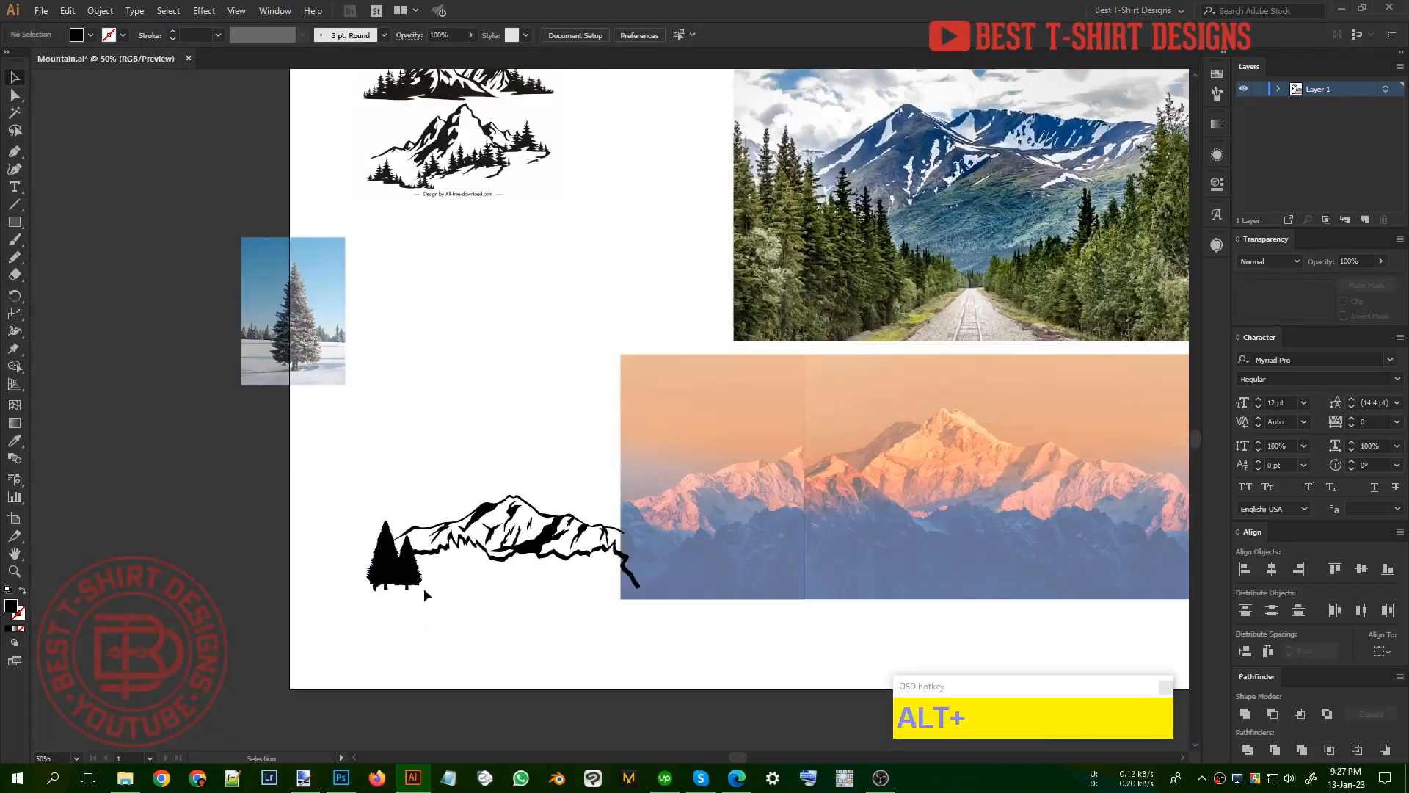
Step: Spread five small copies of the tree along the mountain's lower ridge, one left, one near the centre and three on the right
scroll(424, 588, "up", 2)
left_click_drag(418, 581, 632, 564)
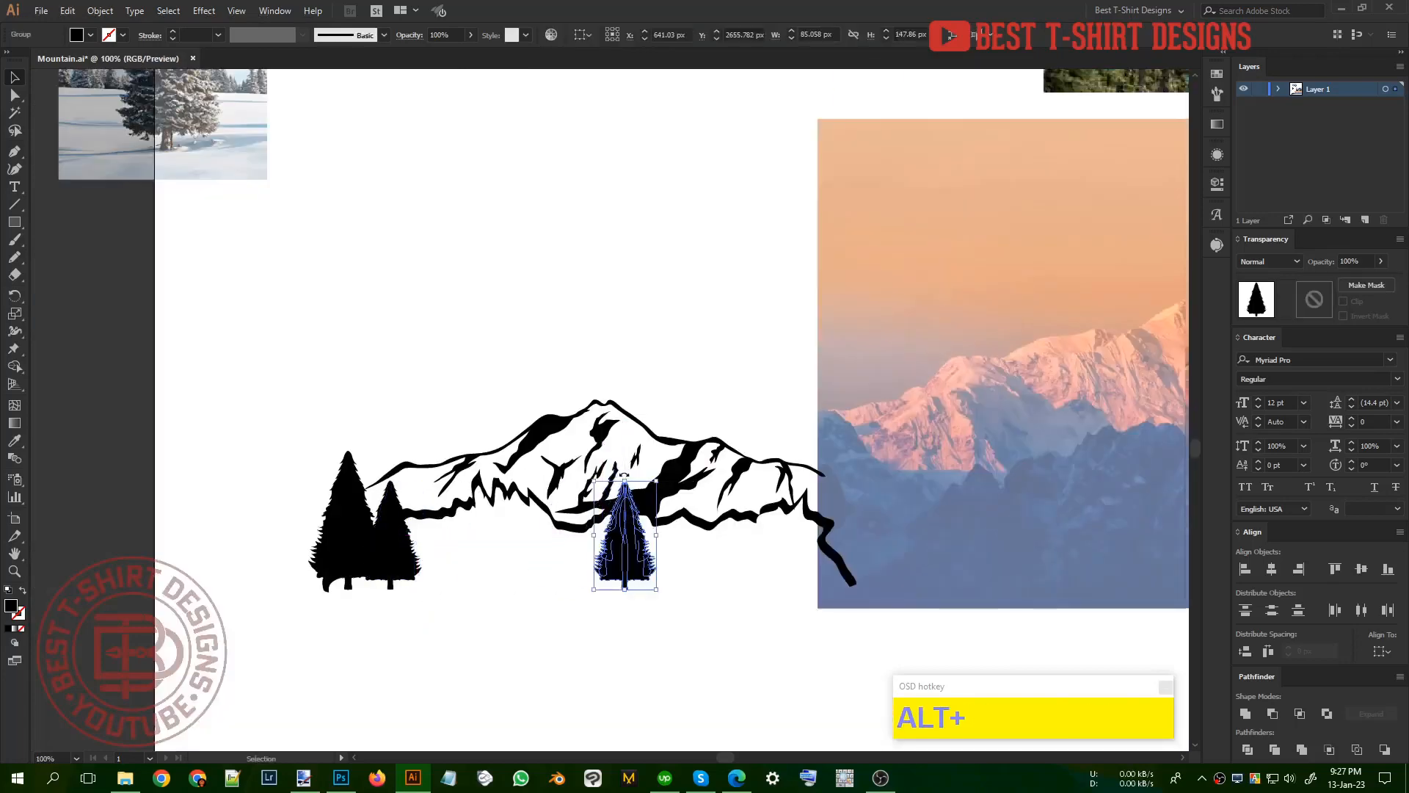
left_click_drag(629, 480, 462, 454)
left_click(739, 580)
scroll(738, 541, "up", 2)
scroll(834, 529, "down", 1)
left_click(530, 578)
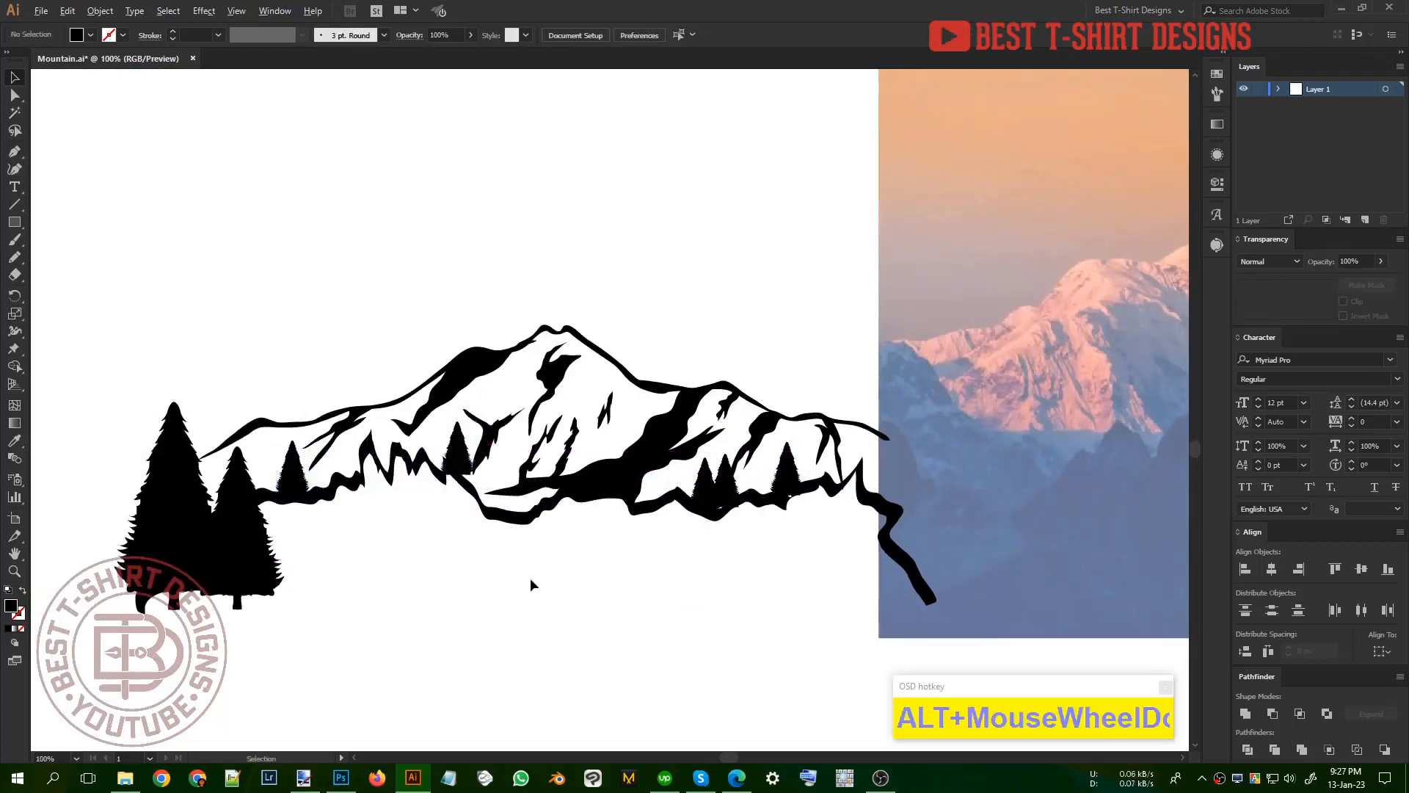
Step: Duplicate the smaller left tree to its right and shrink the copy to form a descending cluster of three trees
scroll(530, 578, "down", 1)
left_click(327, 565)
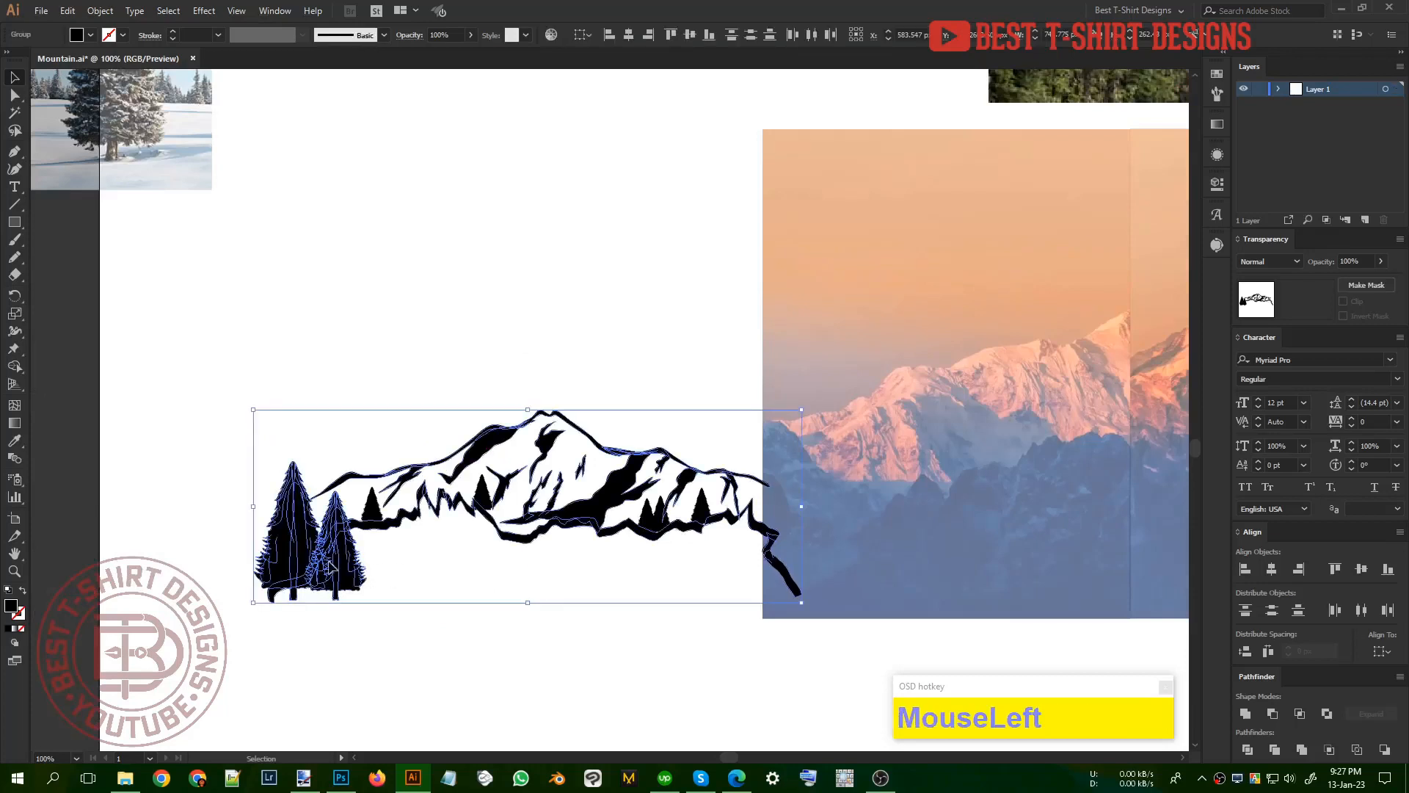
left_click_drag(326, 565, 368, 565)
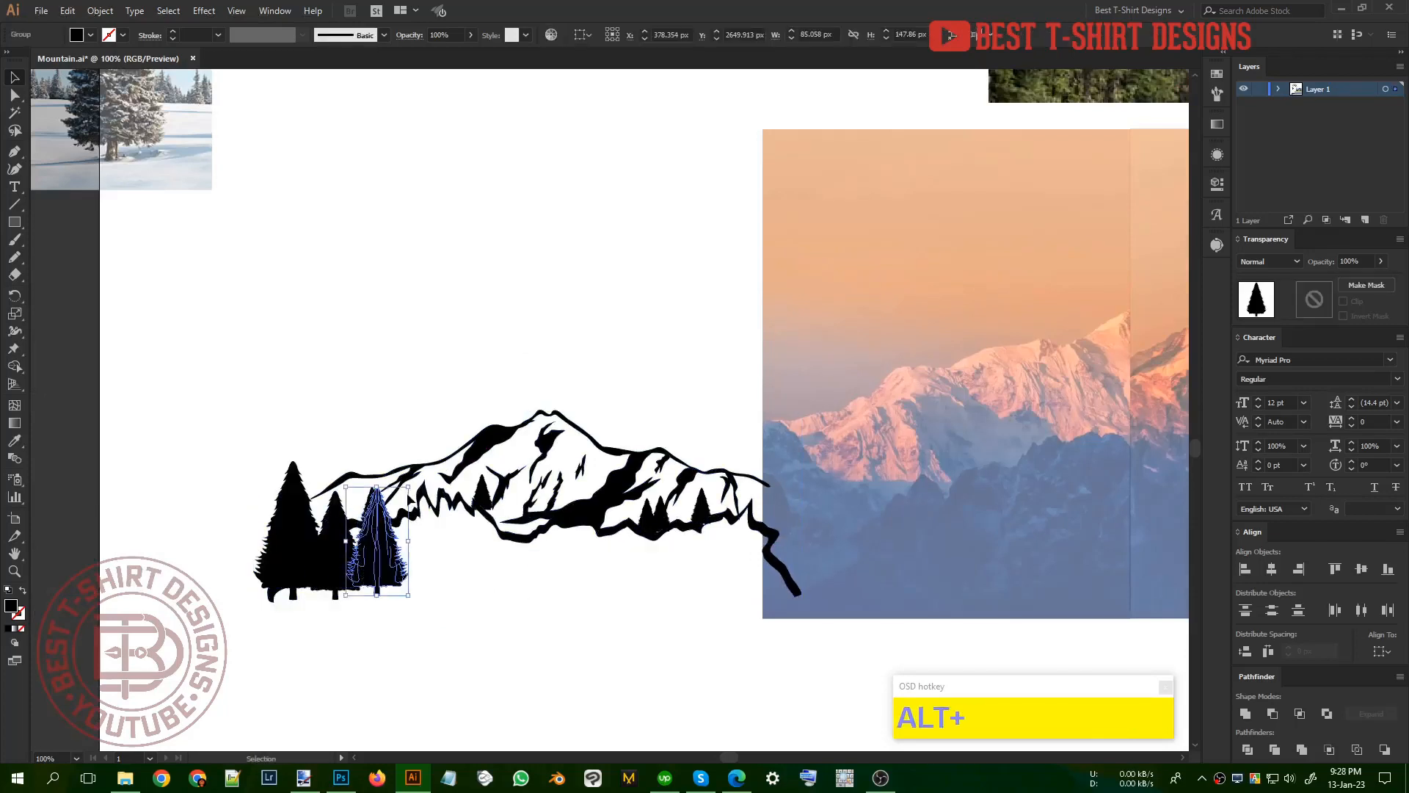
left_click_drag(408, 487, 394, 507)
left_click_drag(418, 579, 389, 561)
key("ctrl+z")
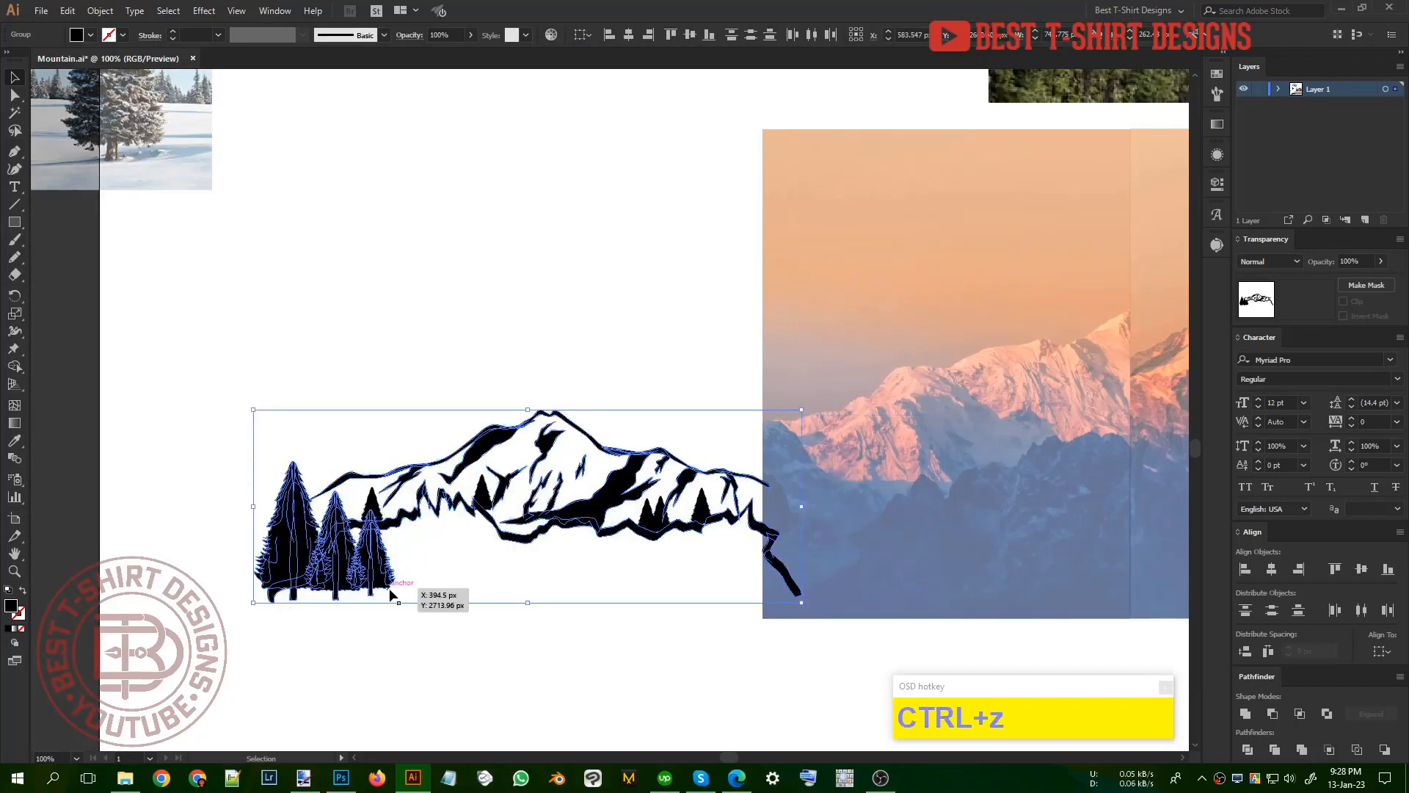
Step: Copy the three-tree cluster to the mountain's right end, reflect it across the vertical axis, and nudge it left over the ridge's end
left_click(413, 523, "shift")
left_click_drag(378, 569, 798, 566)
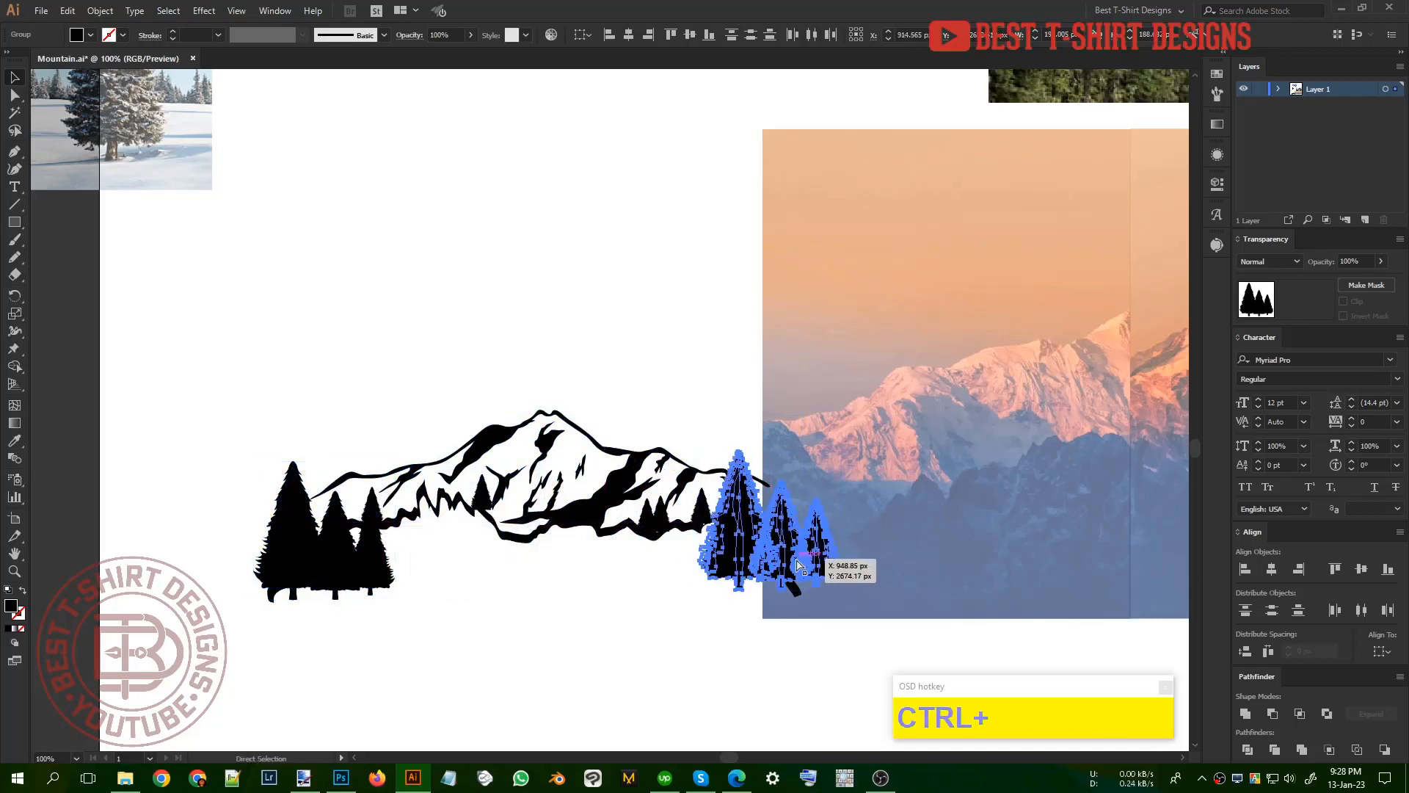
key("ctrl+r")
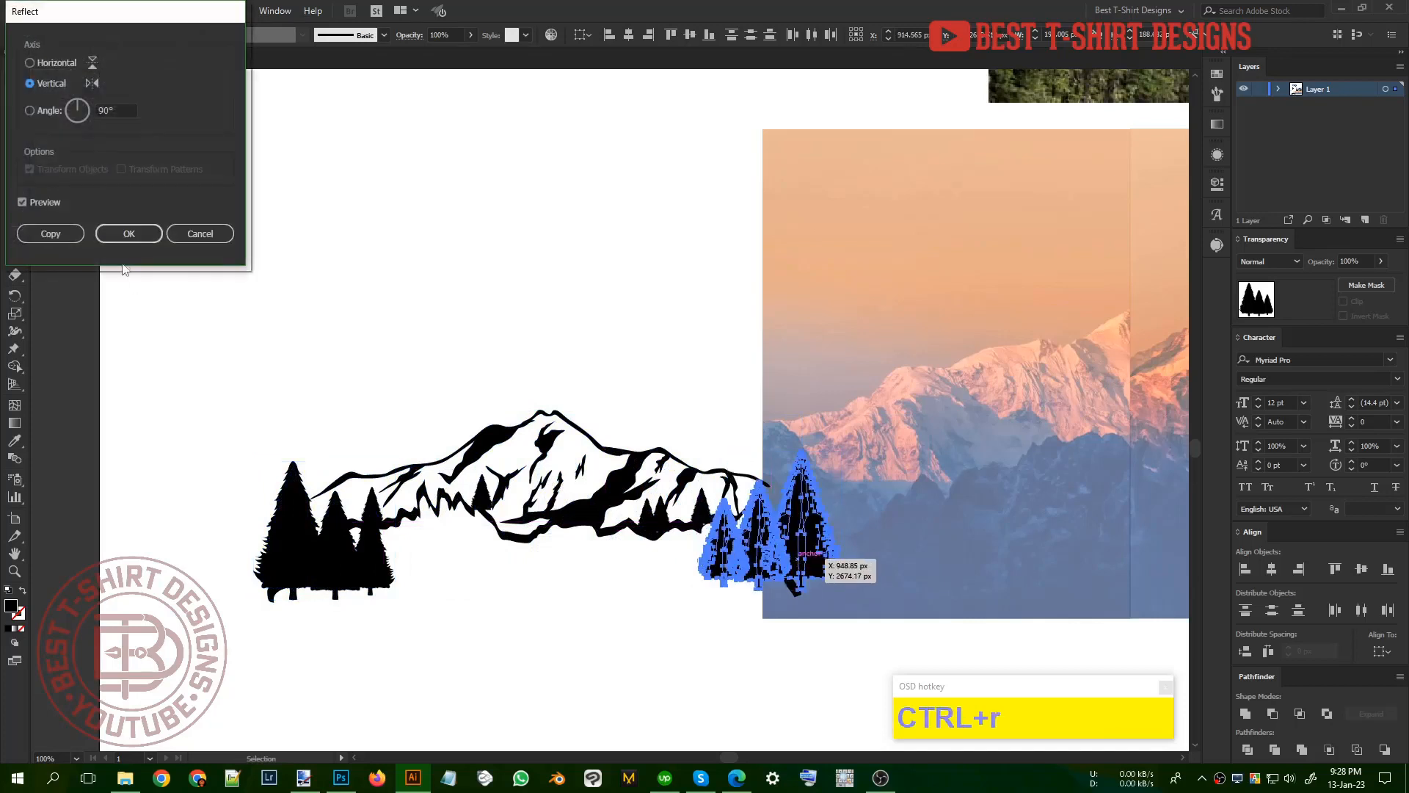
left_click(120, 232)
key("shift+Left")
key("shift+Left")
key("shift+Left")
key("shift+Left")
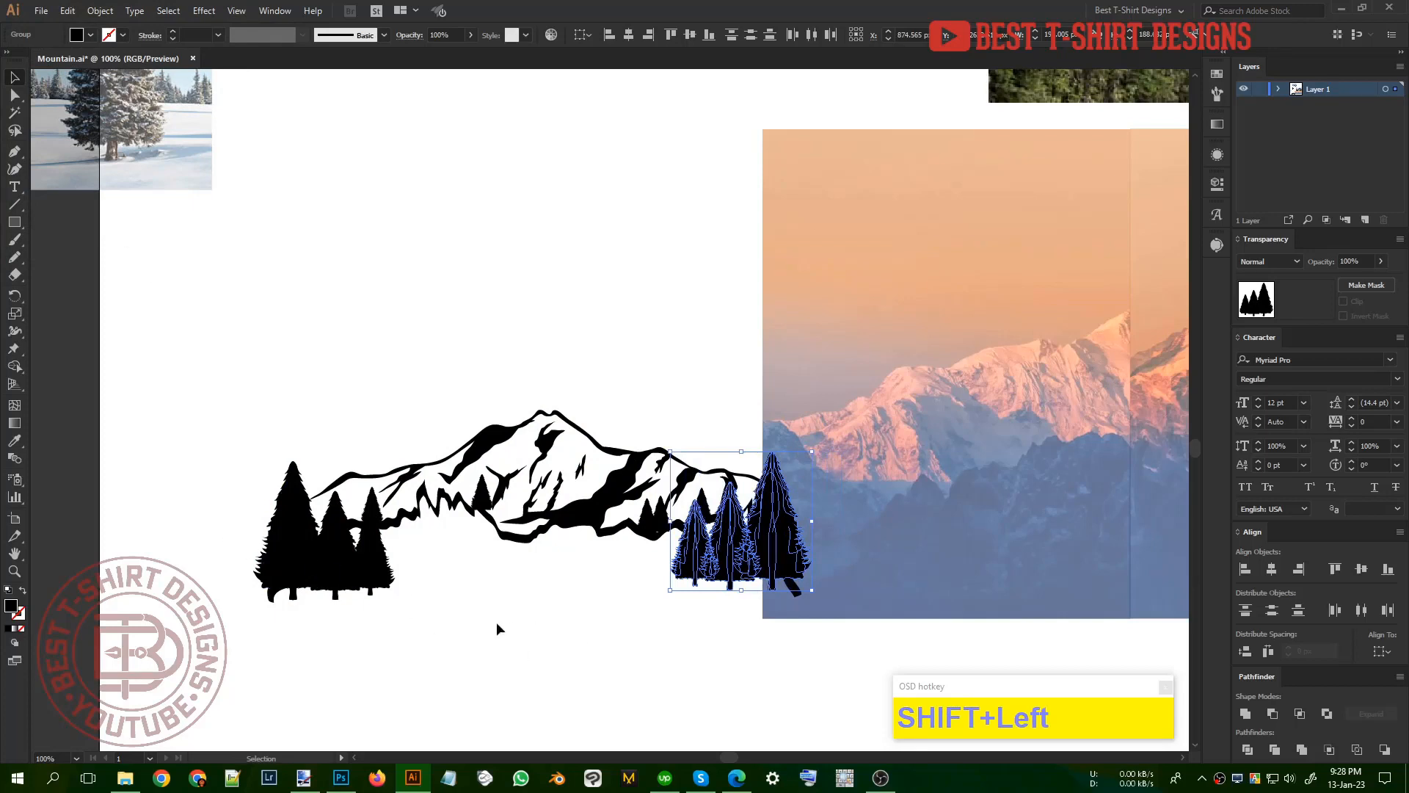
Step: Select only the three large trees at the mountain's left end and nudge them right, further over the ridge
left_click_drag(472, 617, 293, 569, "shift")
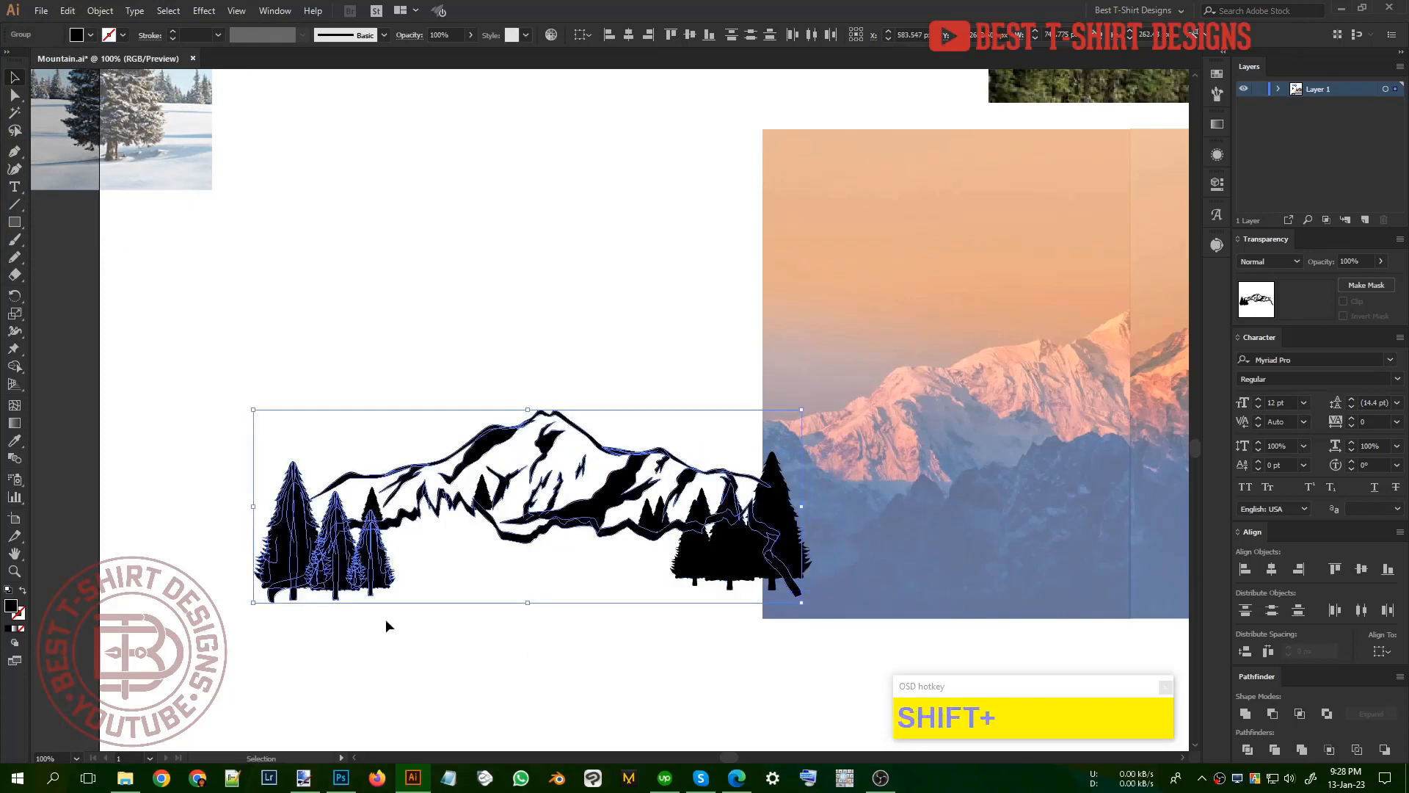
left_click_drag(430, 604, 240, 574)
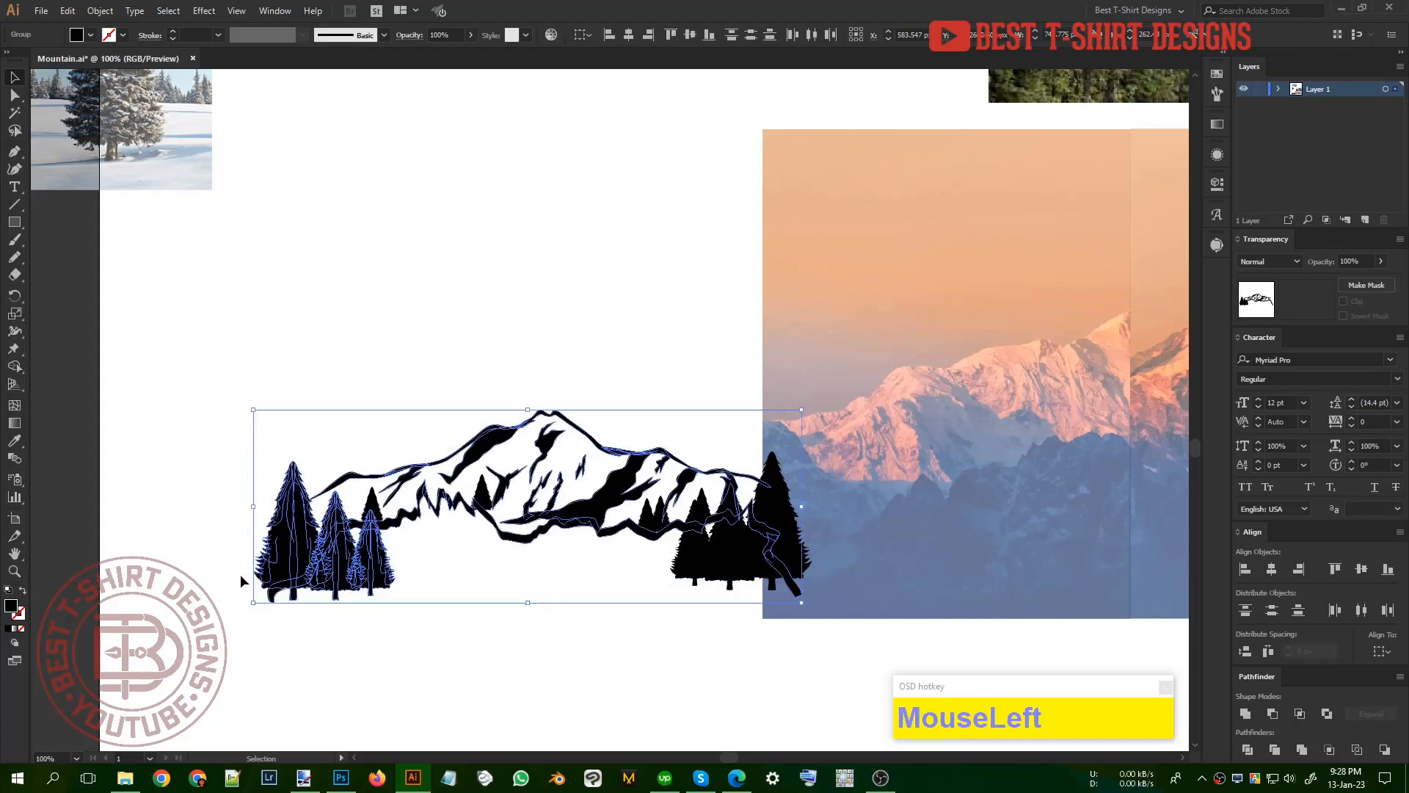
left_click(446, 517, "shift")
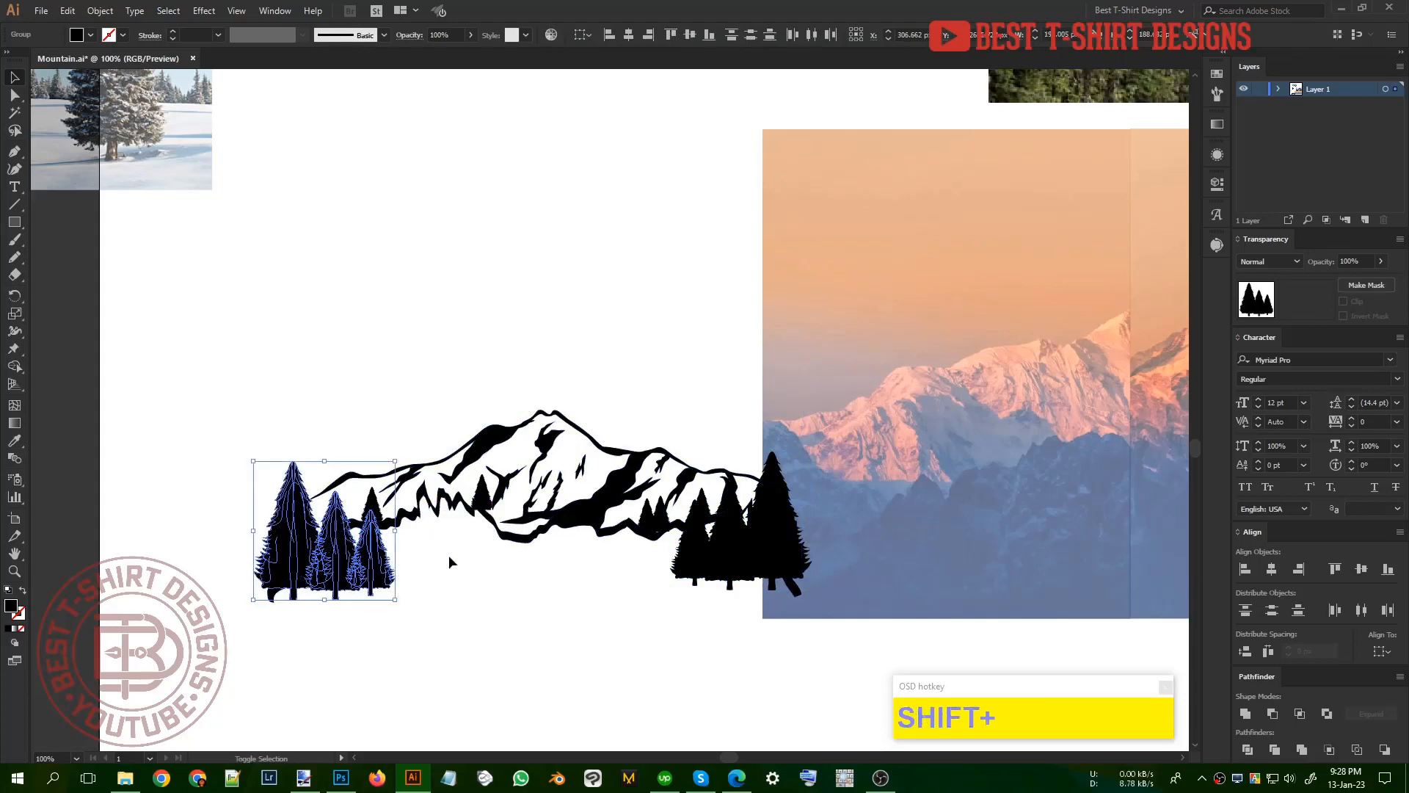
key("shift+Right")
key("shift+Right")
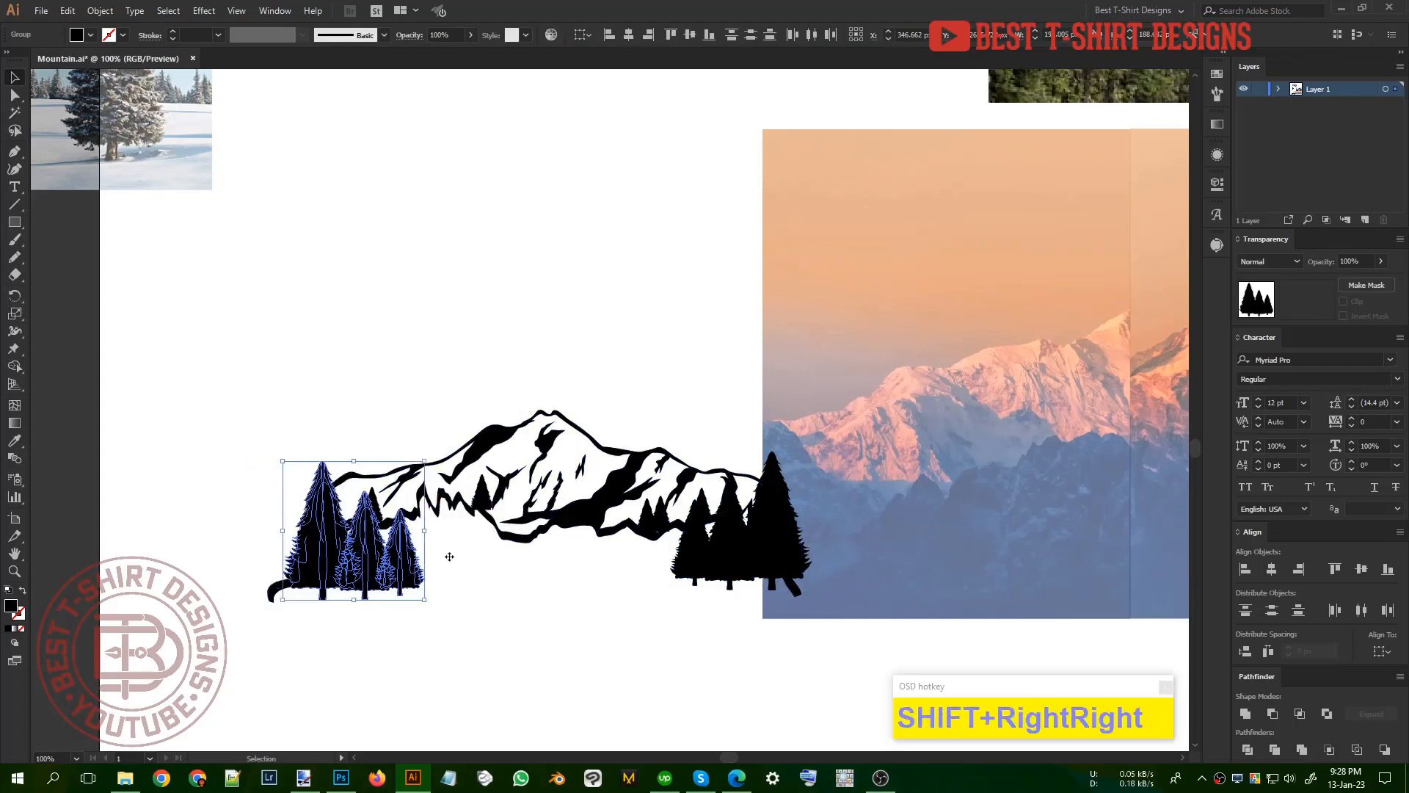
left_click(571, 558)
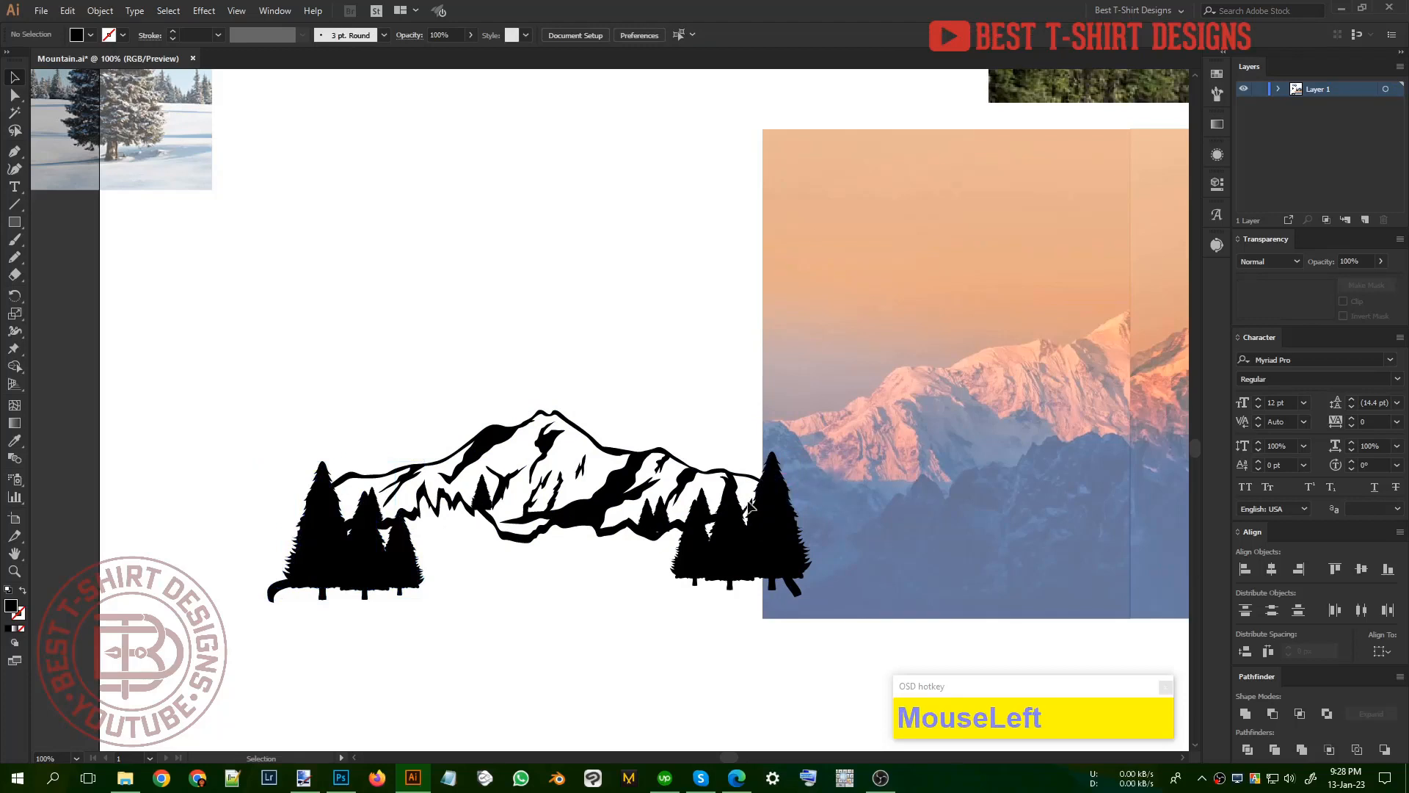
Step: Erase the ends of the mountain outline that stick out beneath the left and right tree clusters
left_click(620, 534)
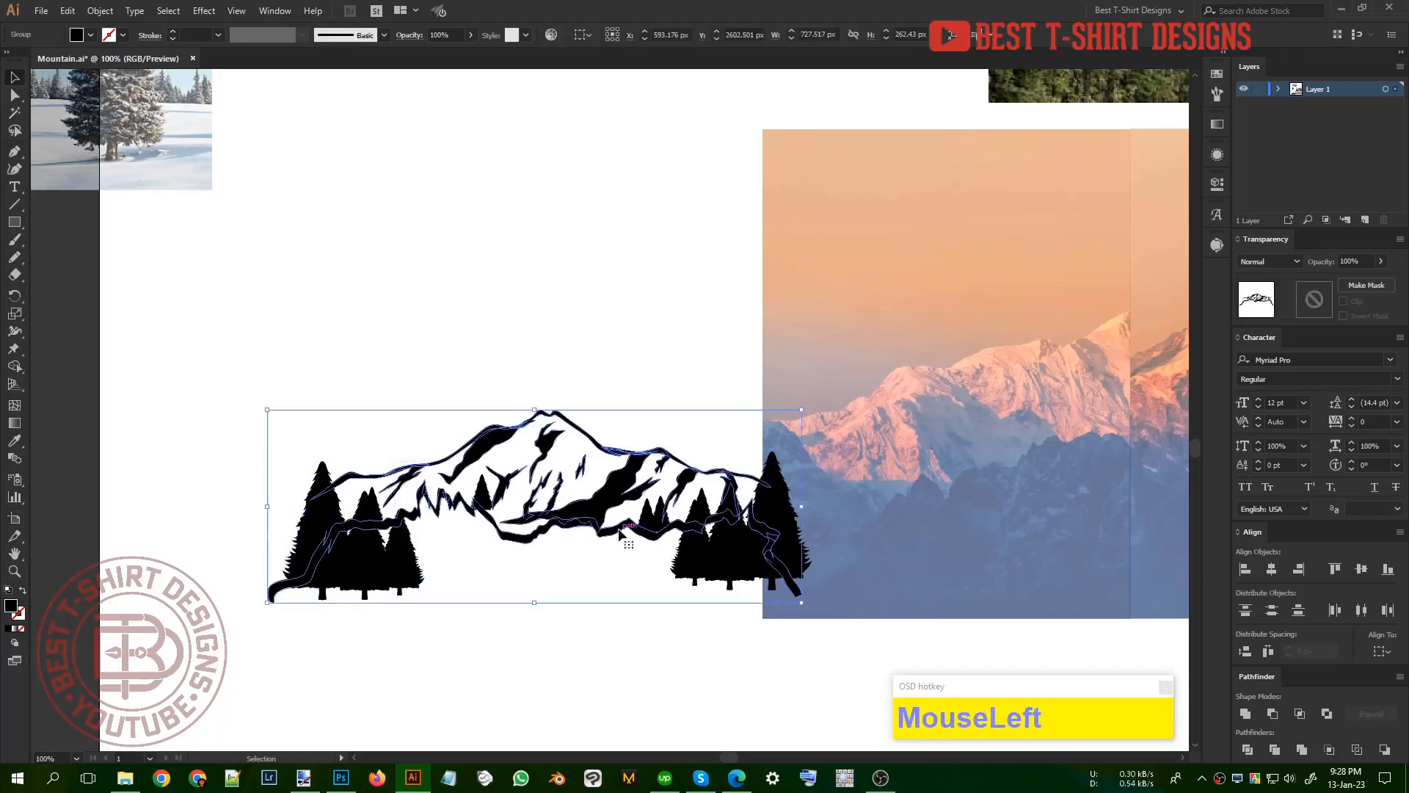
key("shift+e")
left_click_drag(834, 611, 742, 549, "alt")
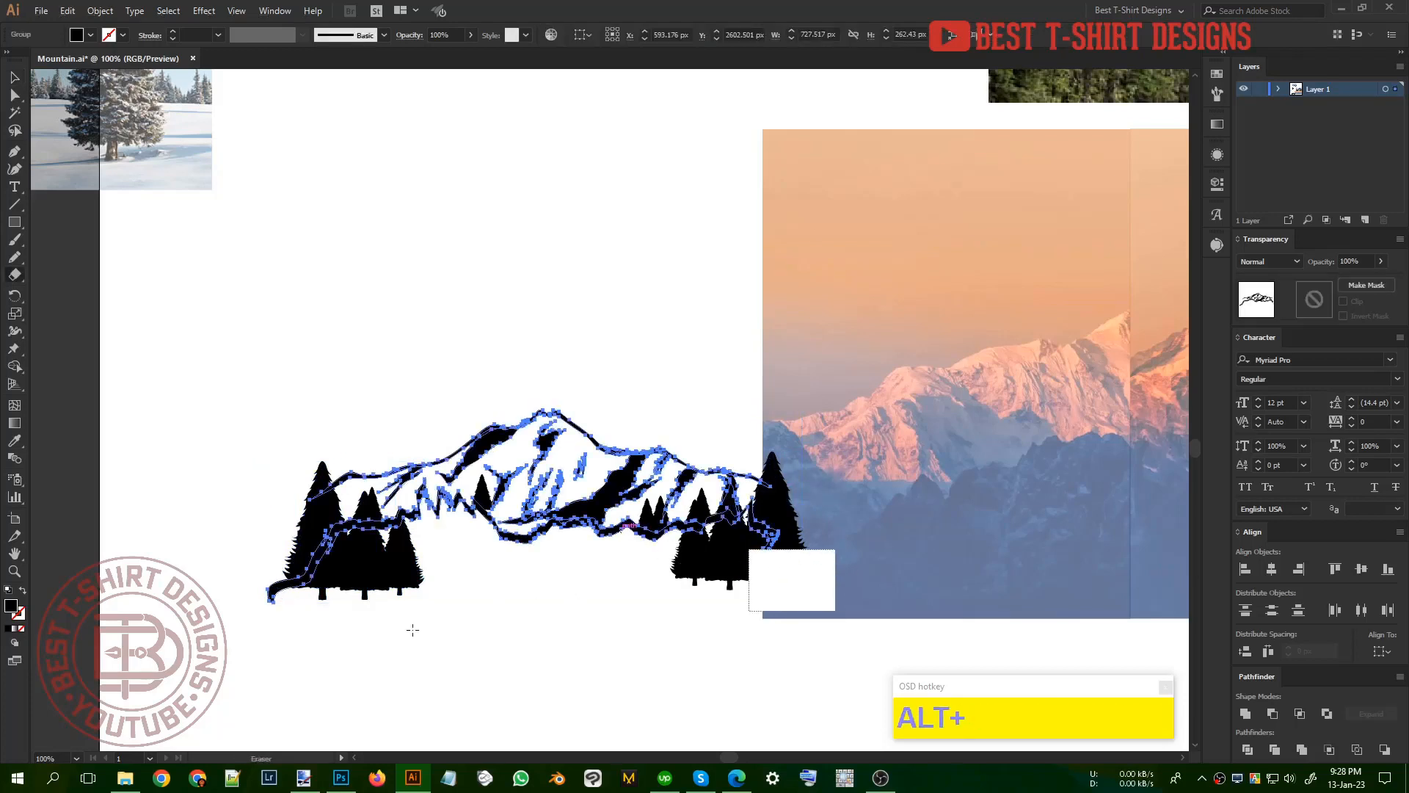
left_click_drag(402, 632, 226, 565, "alt")
key("v")
left_click(653, 645)
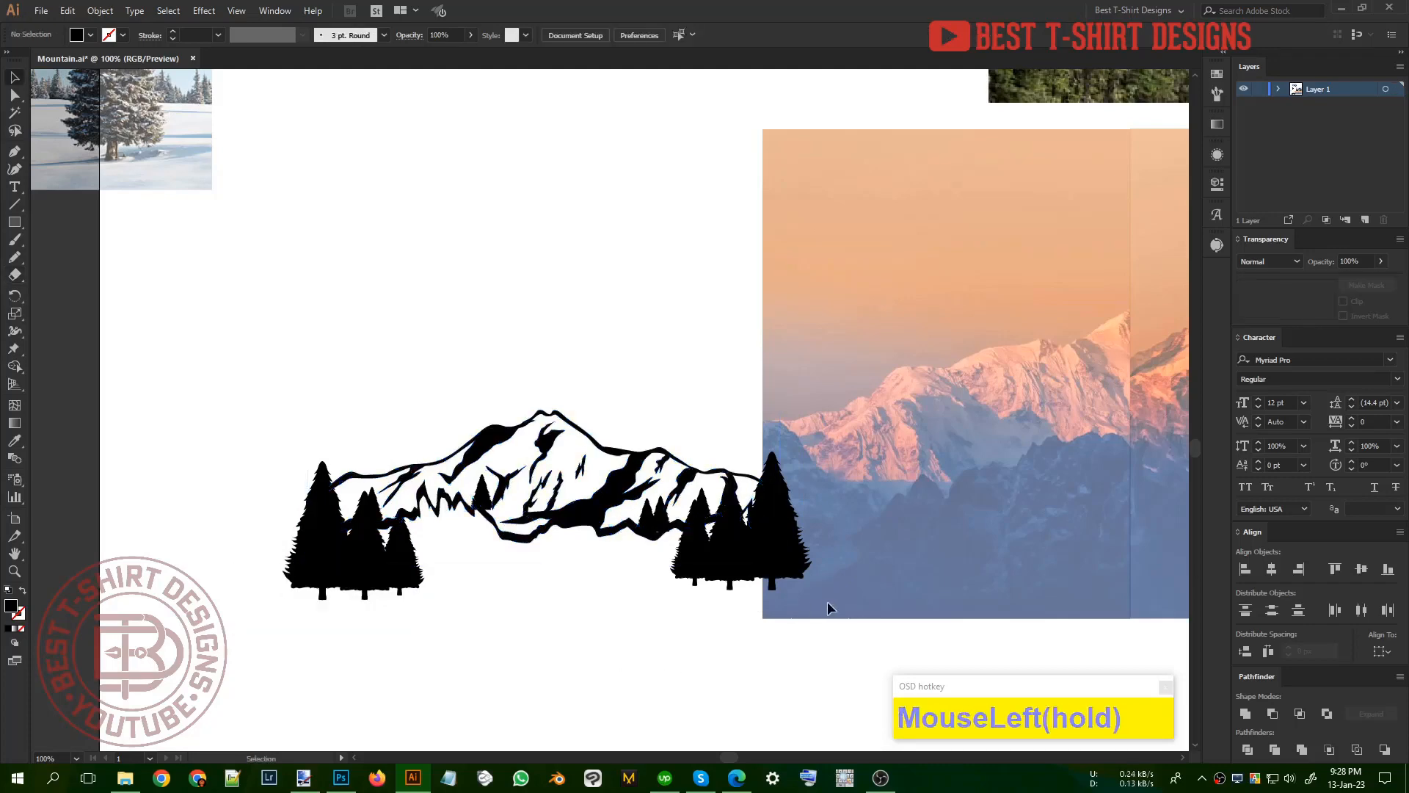
Step: Select the whole mountain and tree artwork and scale it down about its centre
mouse_move(840, 623)
left_mouse_down()
mouse_move(405, 490)
mouse_move(214, 381)
left_mouse_up()
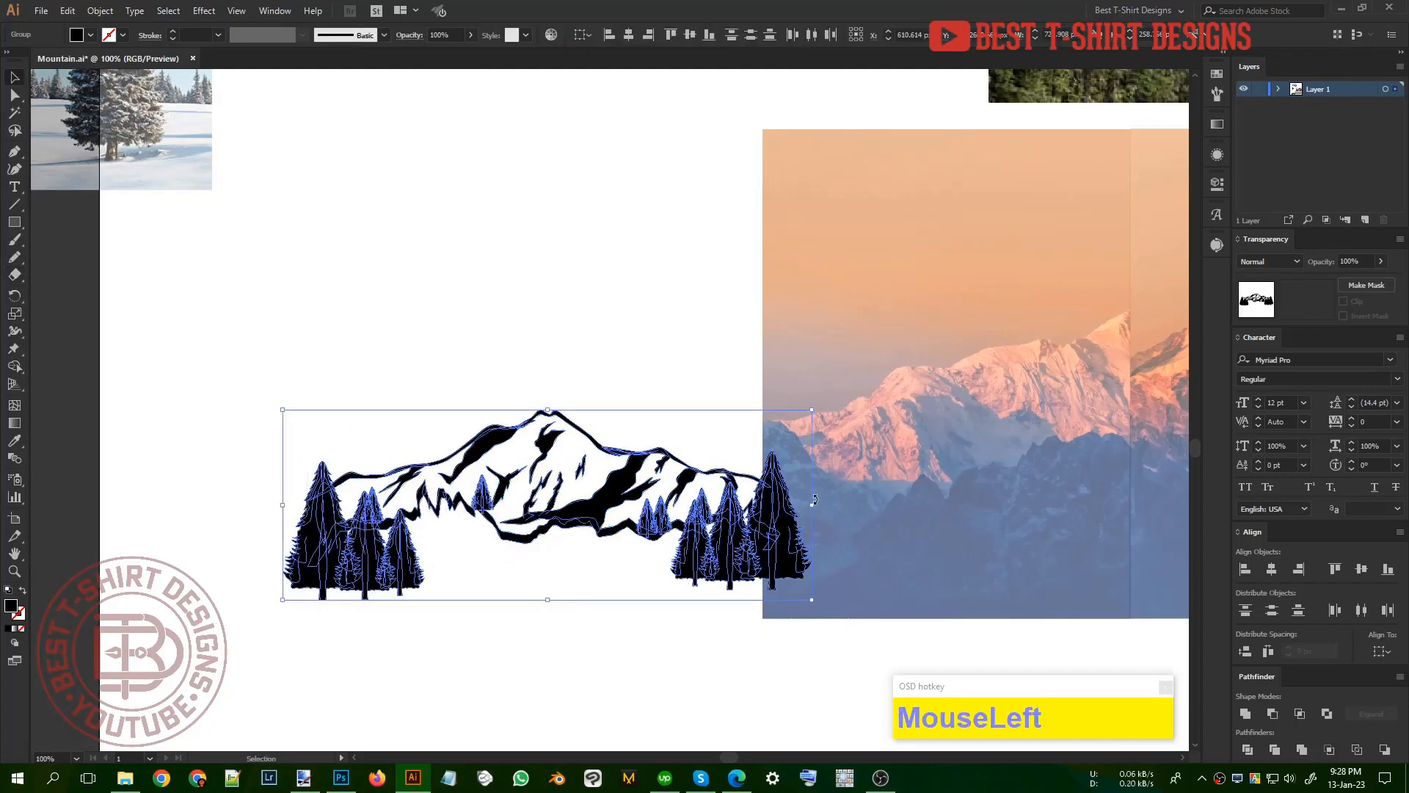
left_click_drag(813, 505, 636, 422, "alt+shift")
left_click(604, 526)
scroll(604, 491, "up", 2)
left_click(582, 491)
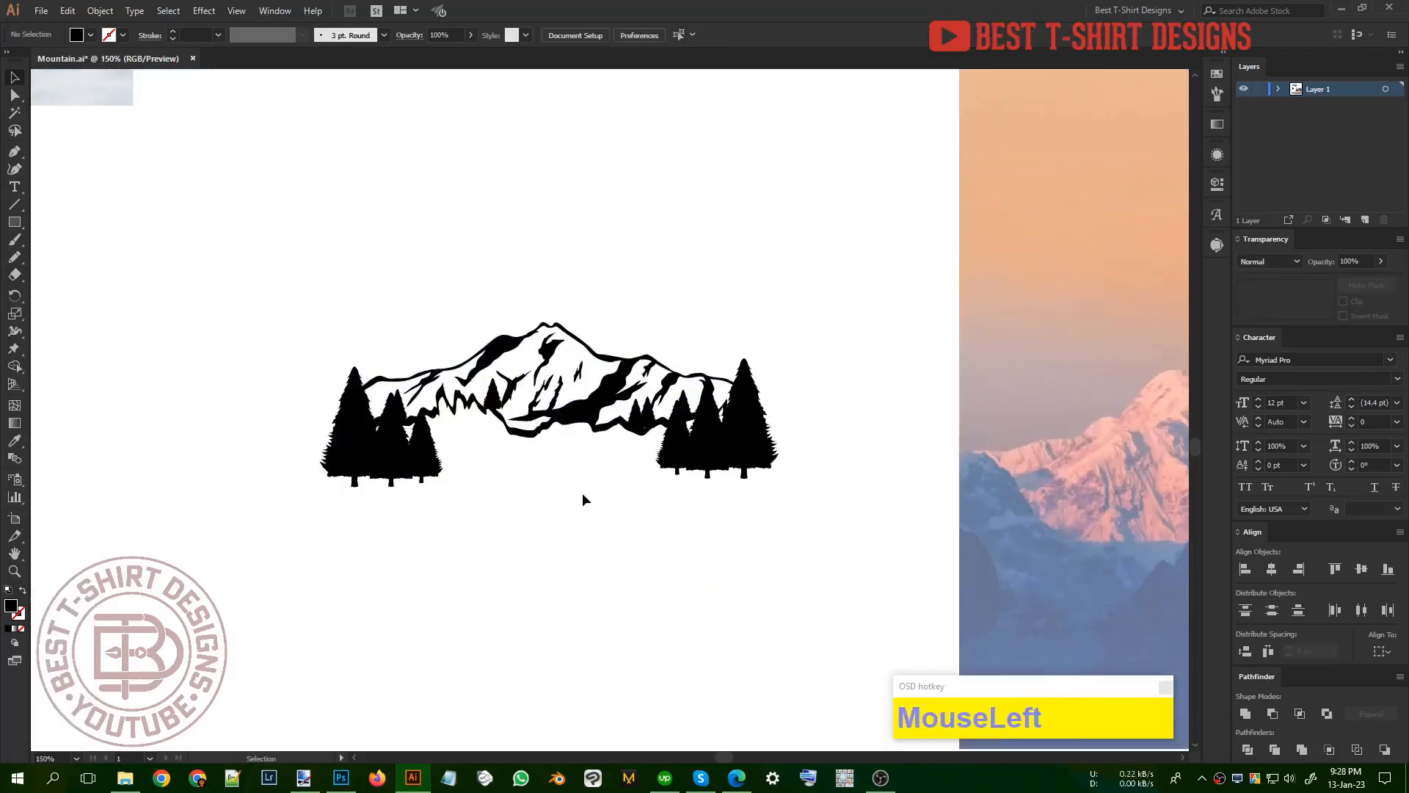
Step: Draw a jagged black ground patch about 159 px wide and 26 px high beneath the left trees, and copy it beneath the right trees
scroll(513, 488, "up", 2)
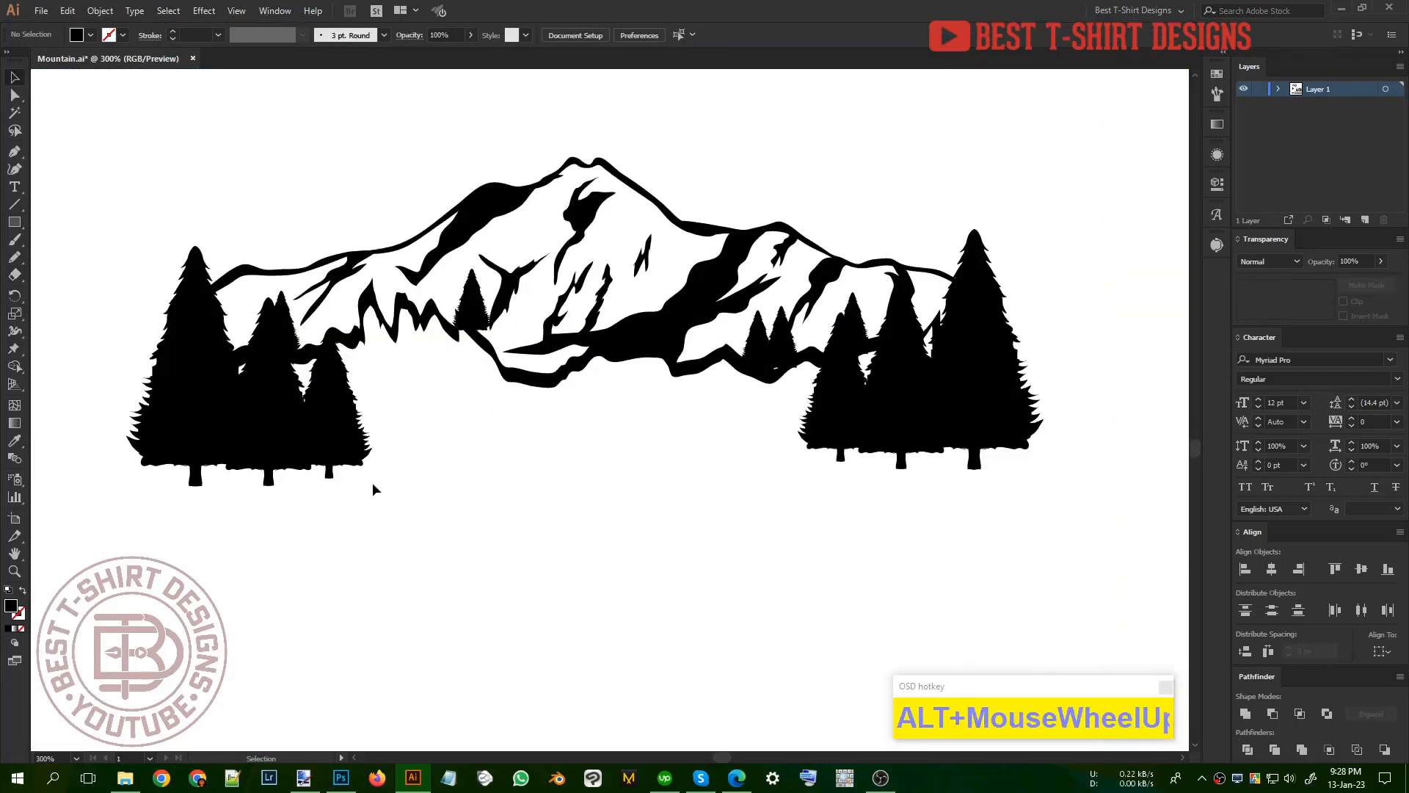
scroll(569, 497, "down", 1)
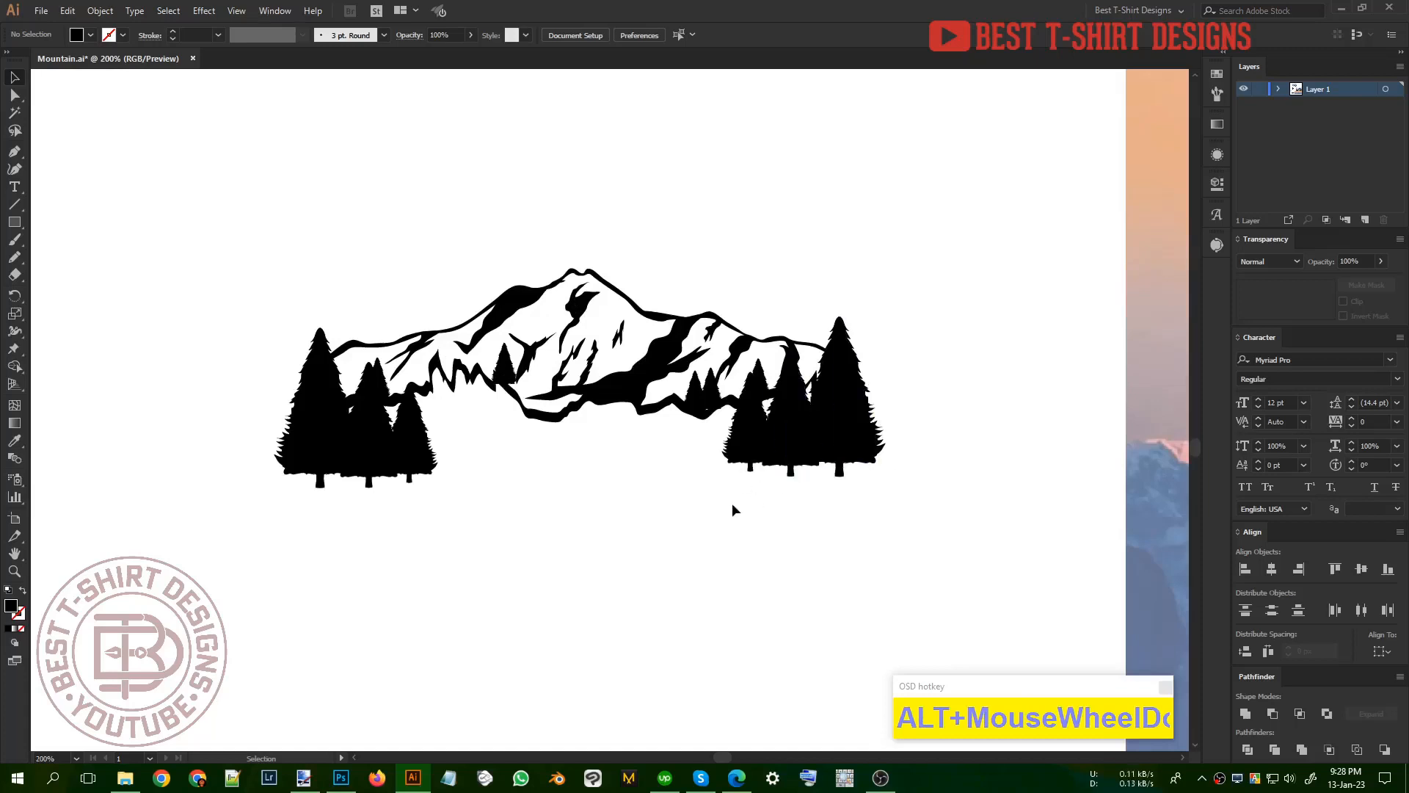
key("n")
scroll(335, 487, "up", 1)
left_click_drag(284, 450, 220, 476)
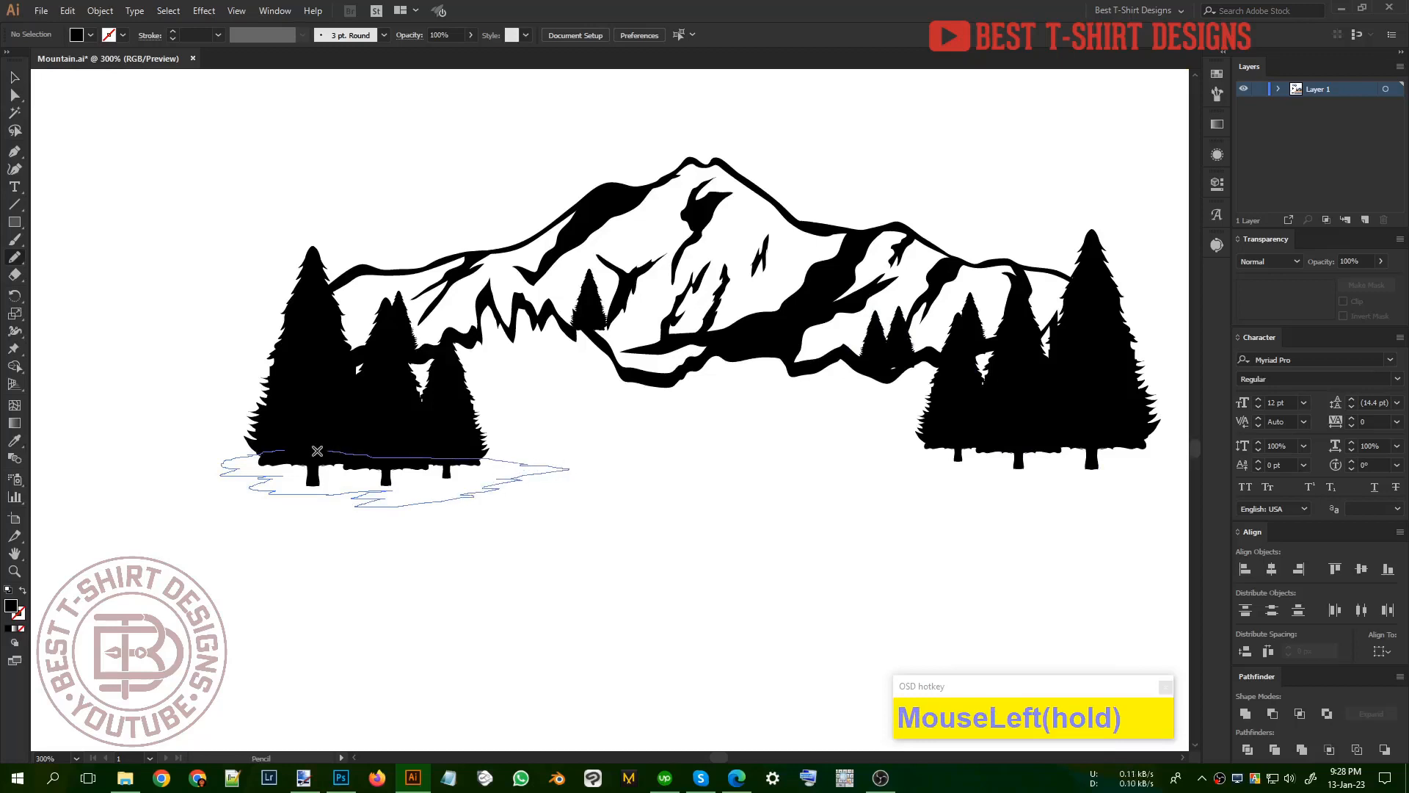
left_click_drag(317, 450, 314, 451)
left_click_drag(414, 497, 1054, 473)
scroll(776, 545, "down", 1, "alt")
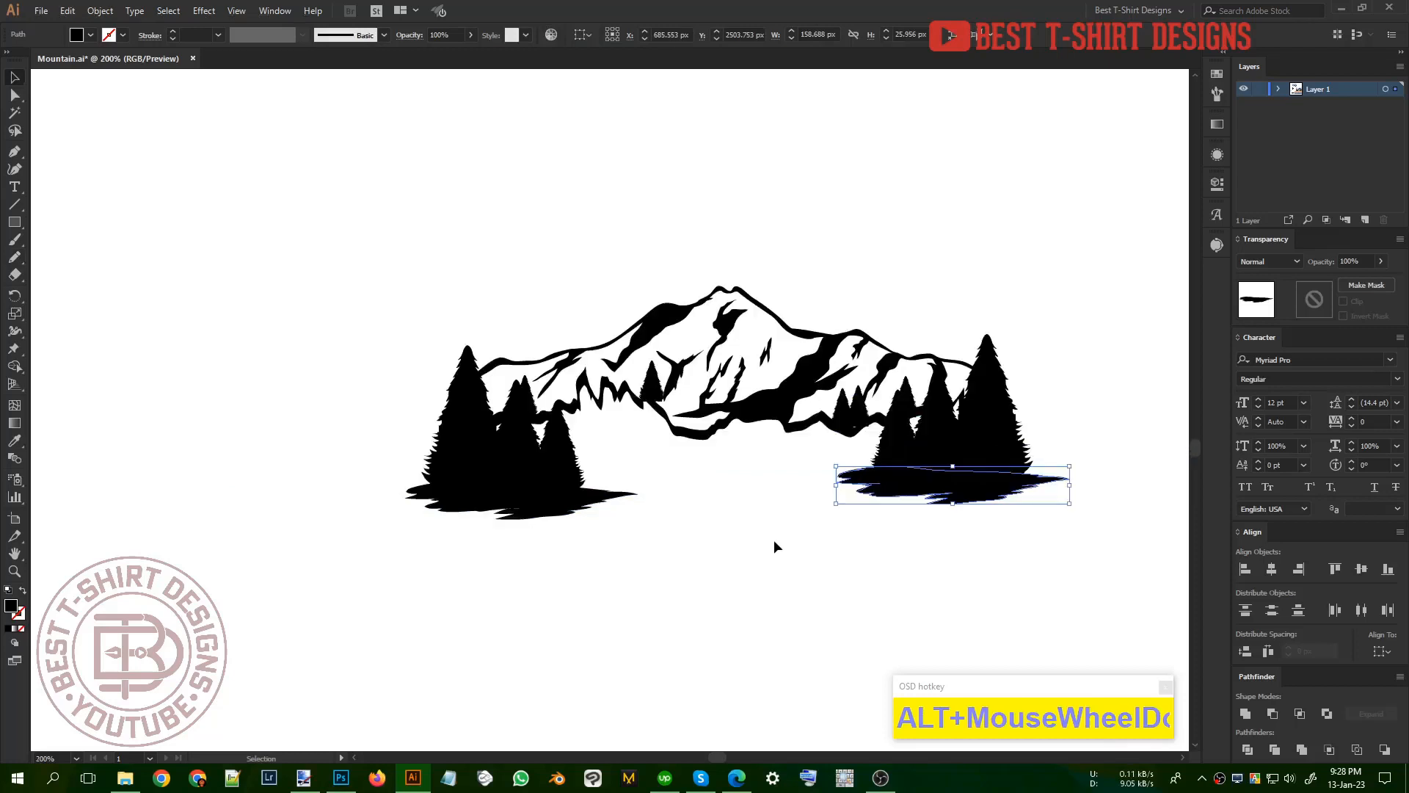
Step: Reflect the ground patch beneath the right trees across the vertical axis and nudge it left under the tree cluster
key("ctrl+r")
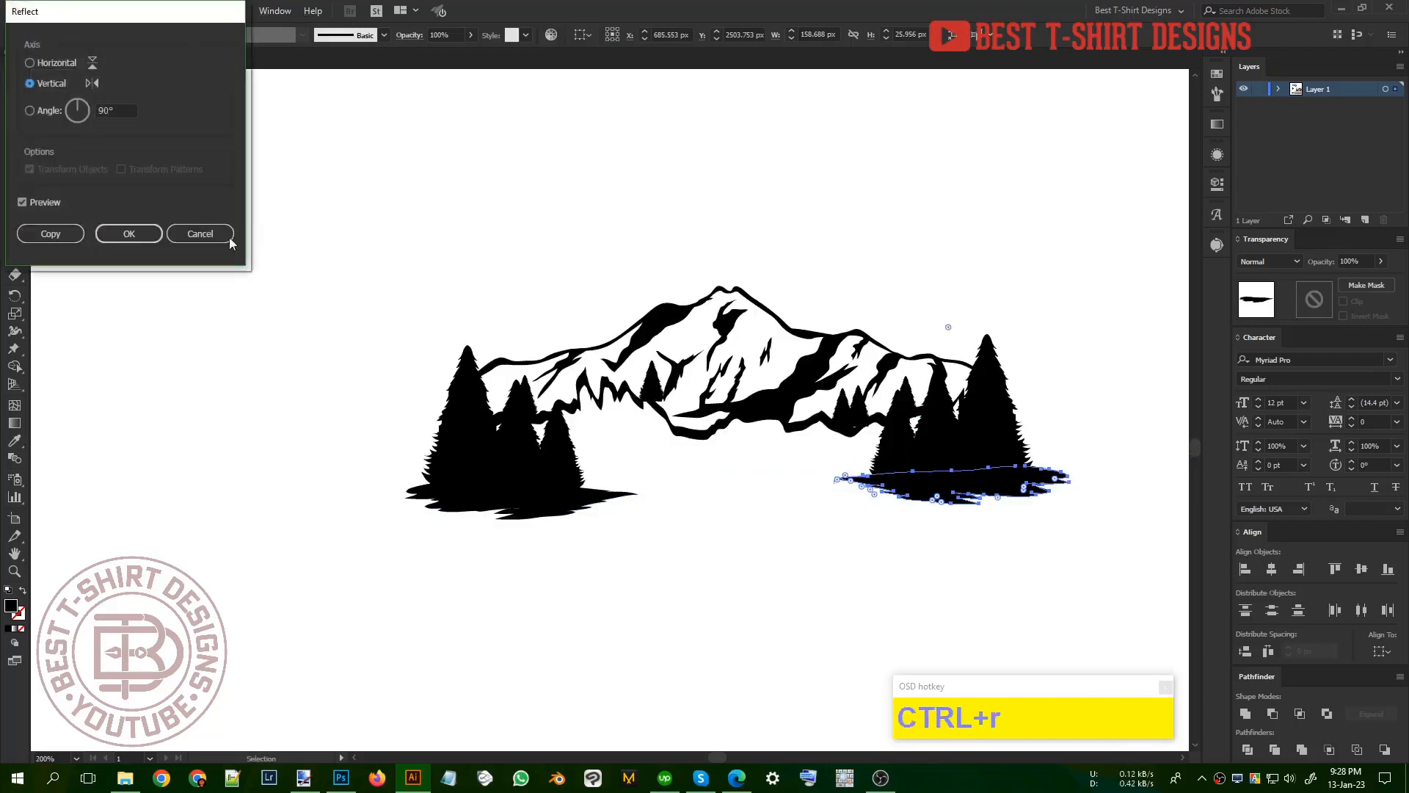
left_click(100, 238)
key("shift+Left")
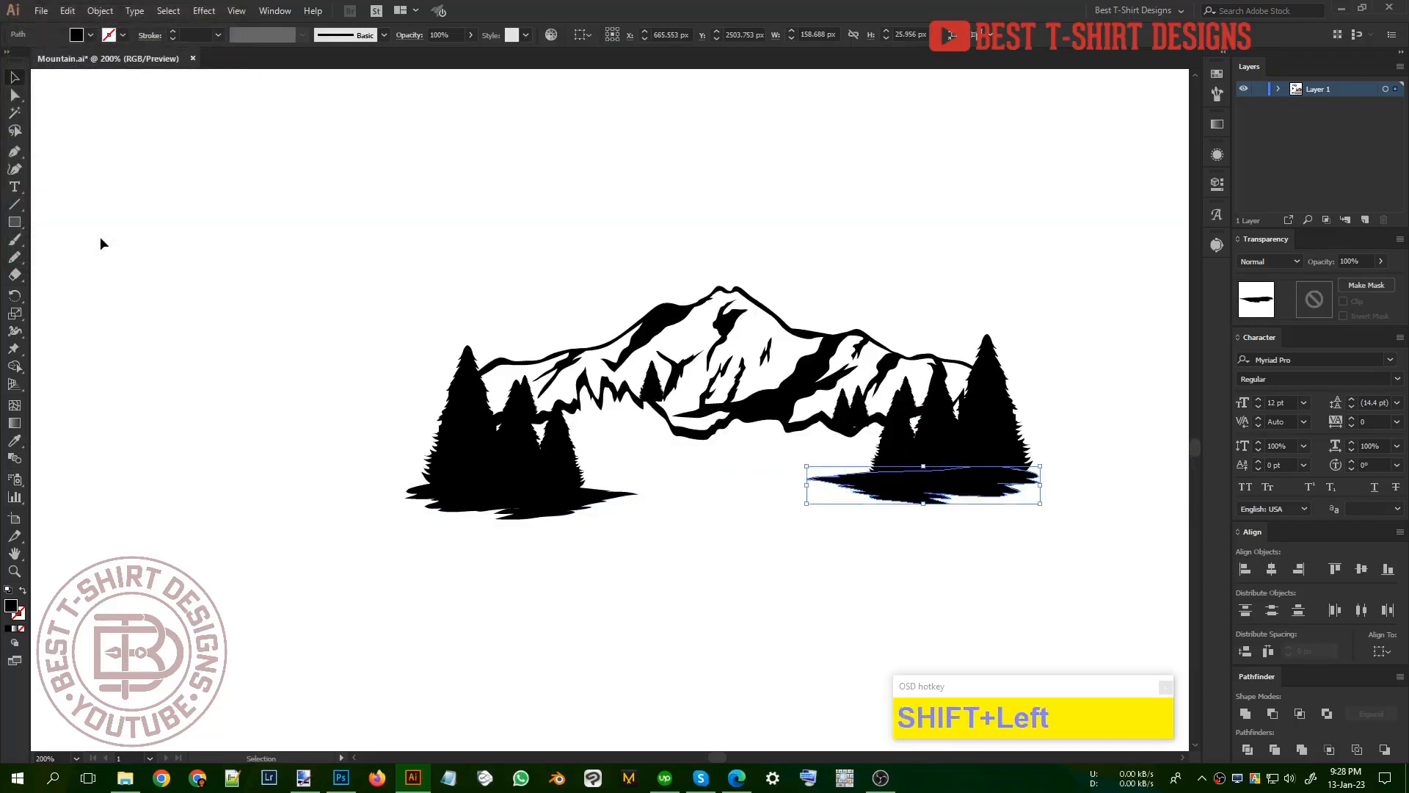
left_click(773, 565)
Step: Draw jagged black ground shapes freehand with the Pencil tool, joining the patches beneath the left and right trees
key("n")
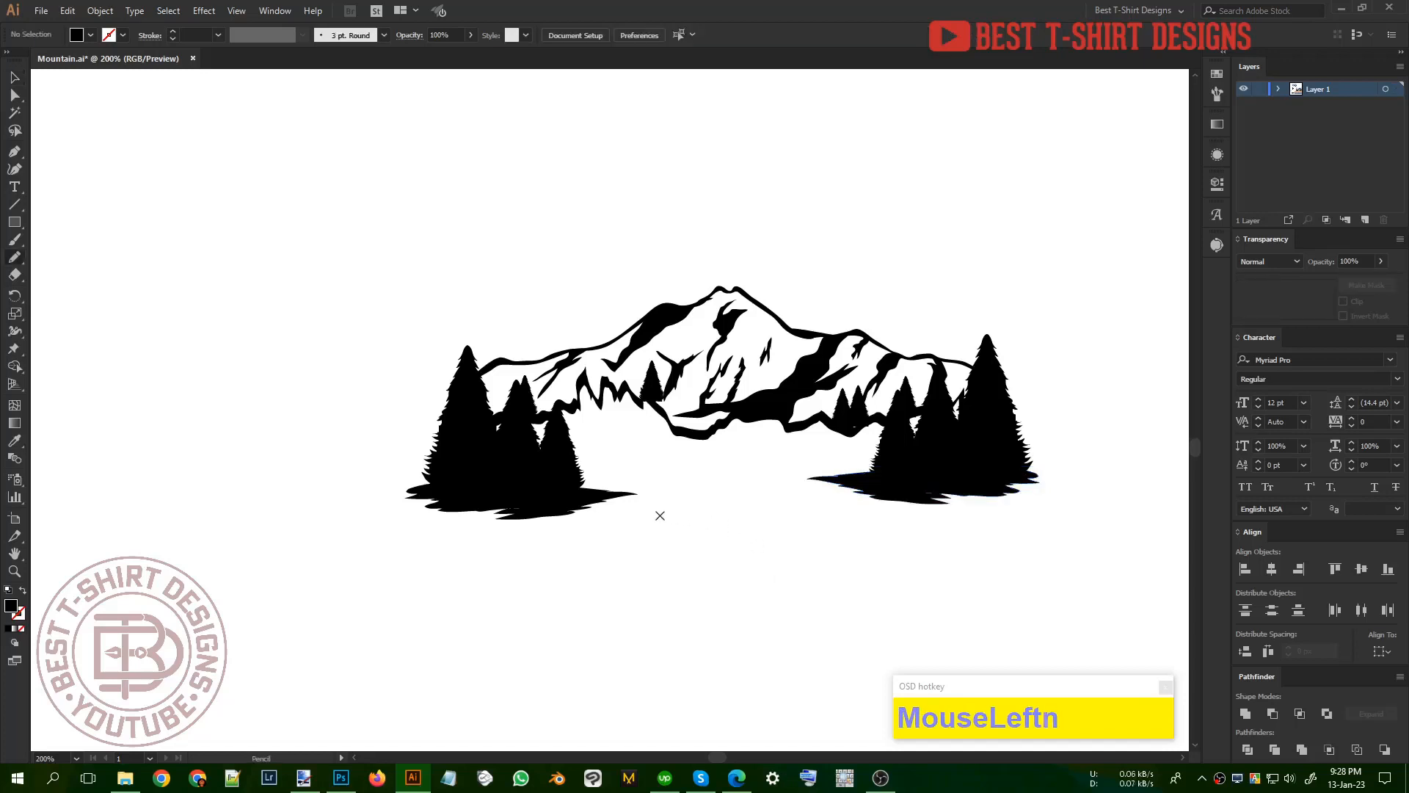
mouse_move(601, 497)
left_mouse_down()
mouse_move(685, 493)
mouse_move(645, 505)
mouse_move(717, 503)
mouse_move(712, 518)
left_mouse_up()
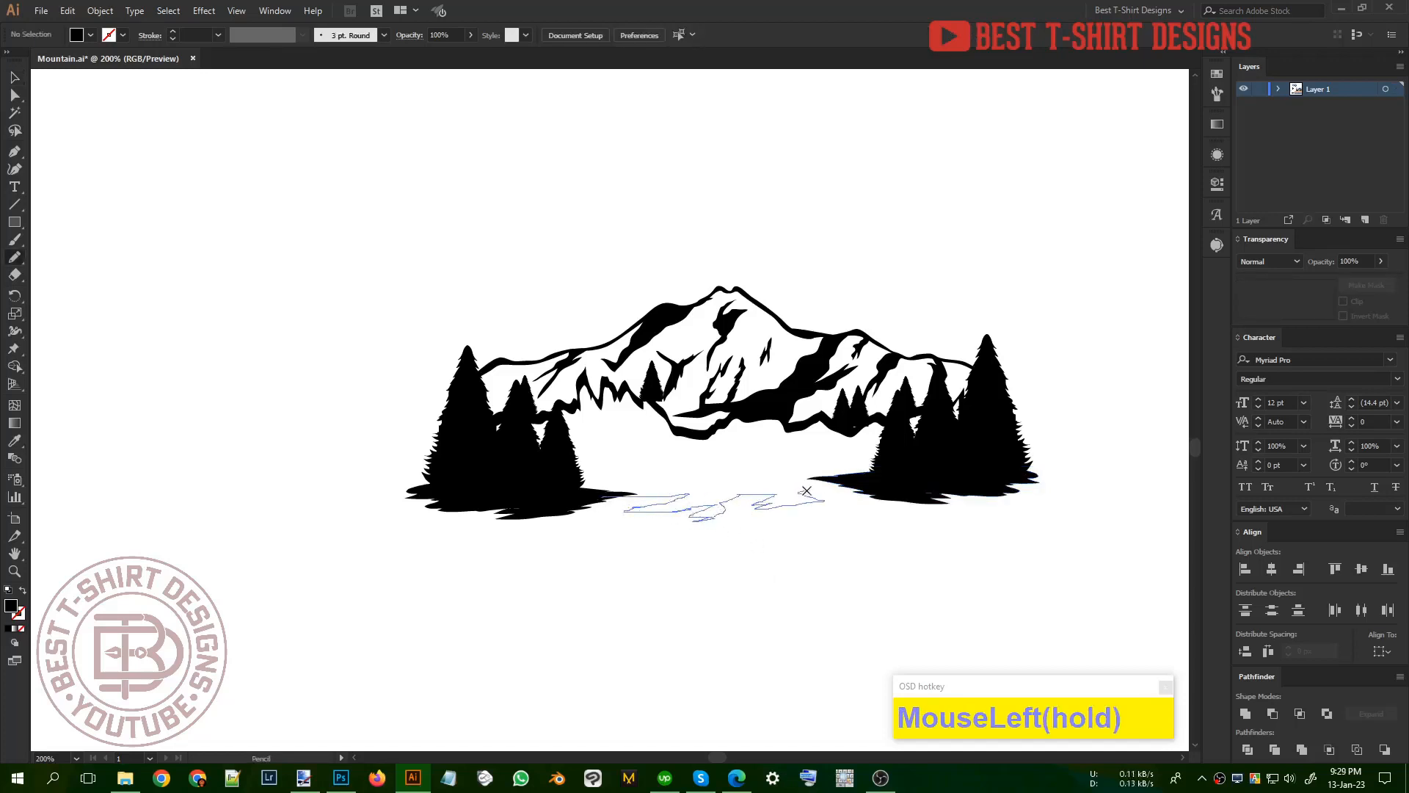
left_click_drag(807, 491, 815, 477)
left_click_drag(665, 488, 528, 493)
key("v")
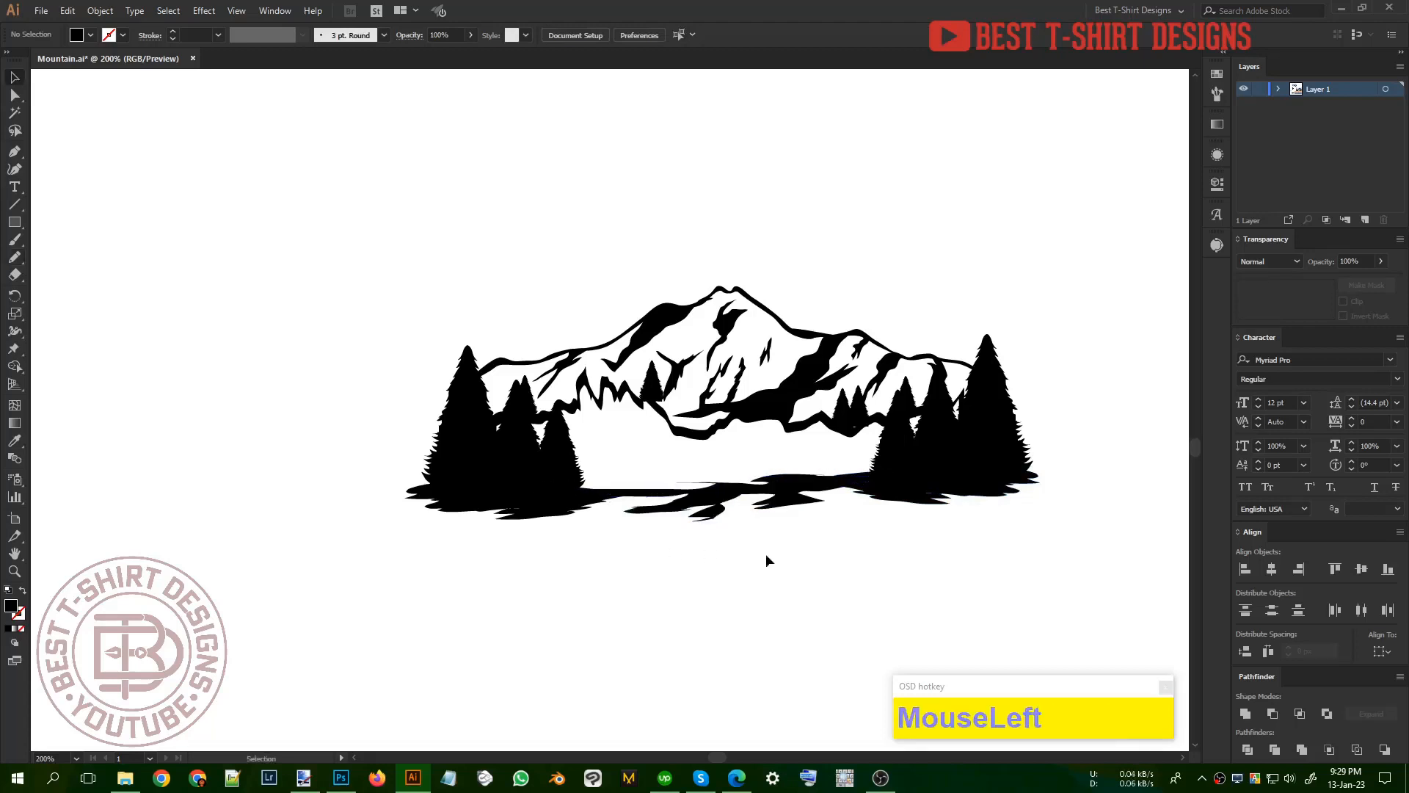
Step: Select the whole mountain, tree and ground artwork and move it up the artboard
scroll(764, 553, "down", 1)
left_click_drag(327, 276, 936, 565)
scroll(667, 554, "down", 2, "alt")
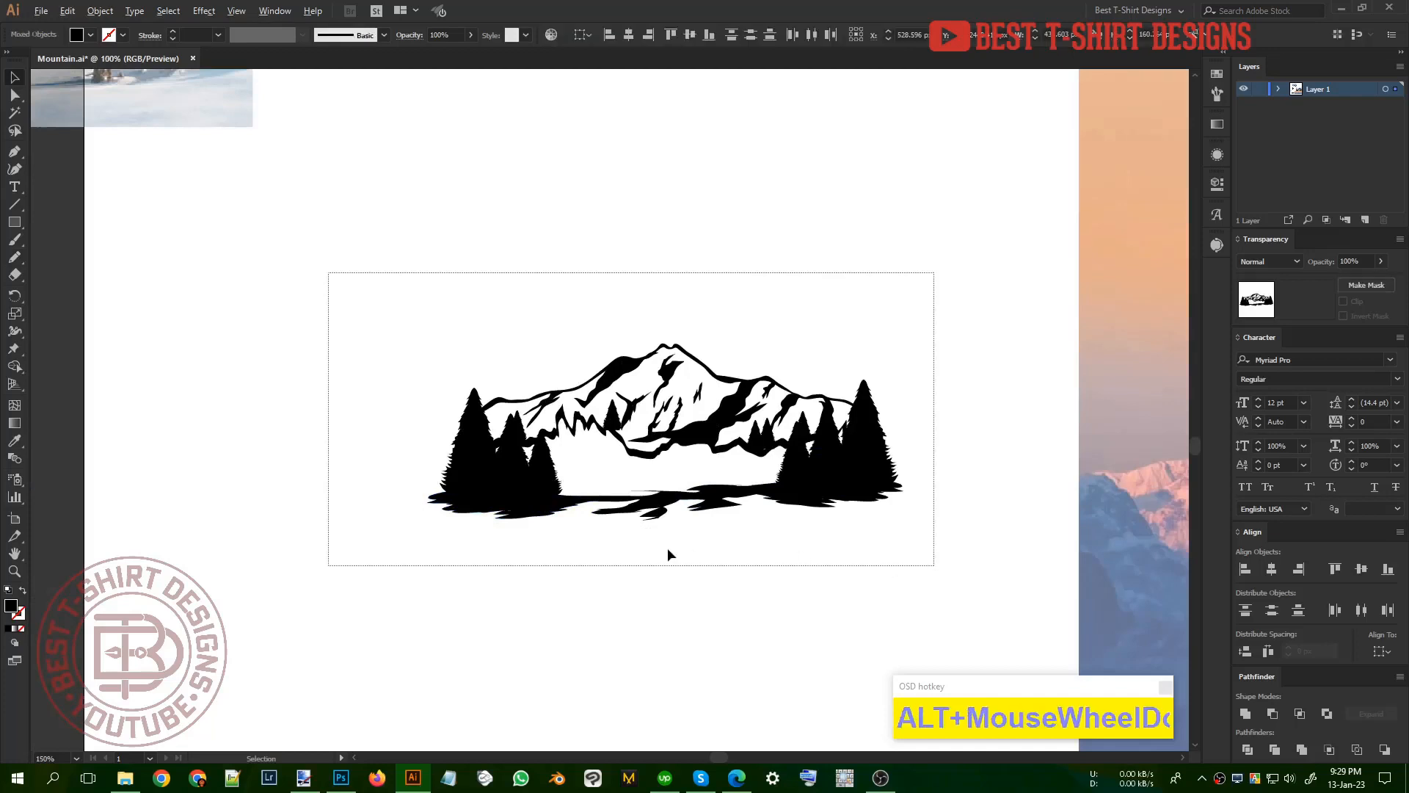
left_click_drag(748, 530, 747, 383)
Step: Compare the finished scene with the reference mountain silhouettes above it for details such as the sun and birds
scroll(737, 403, "up", 3)
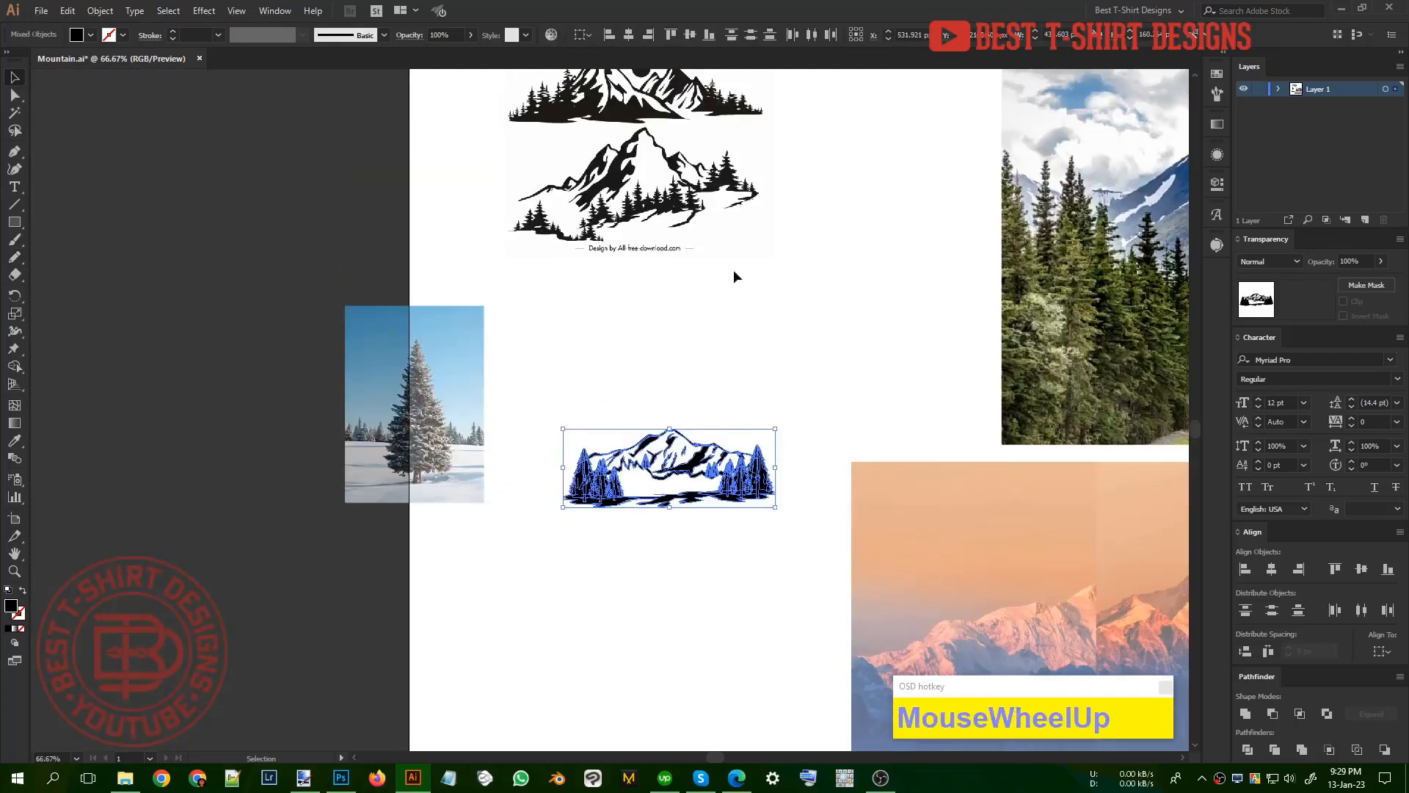
left_click(730, 273)
scroll(681, 253, "up", 1)
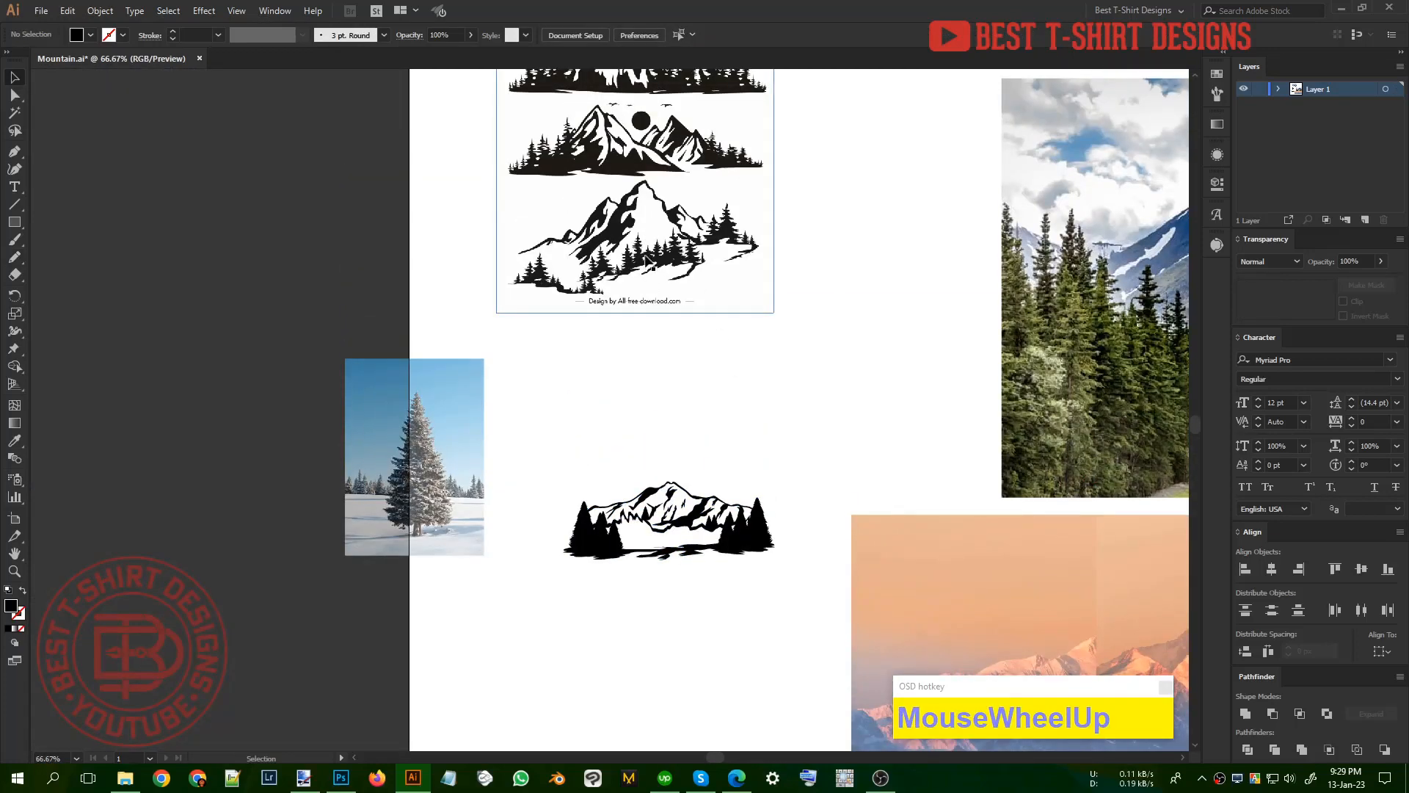
scroll(658, 260, "up", 1)
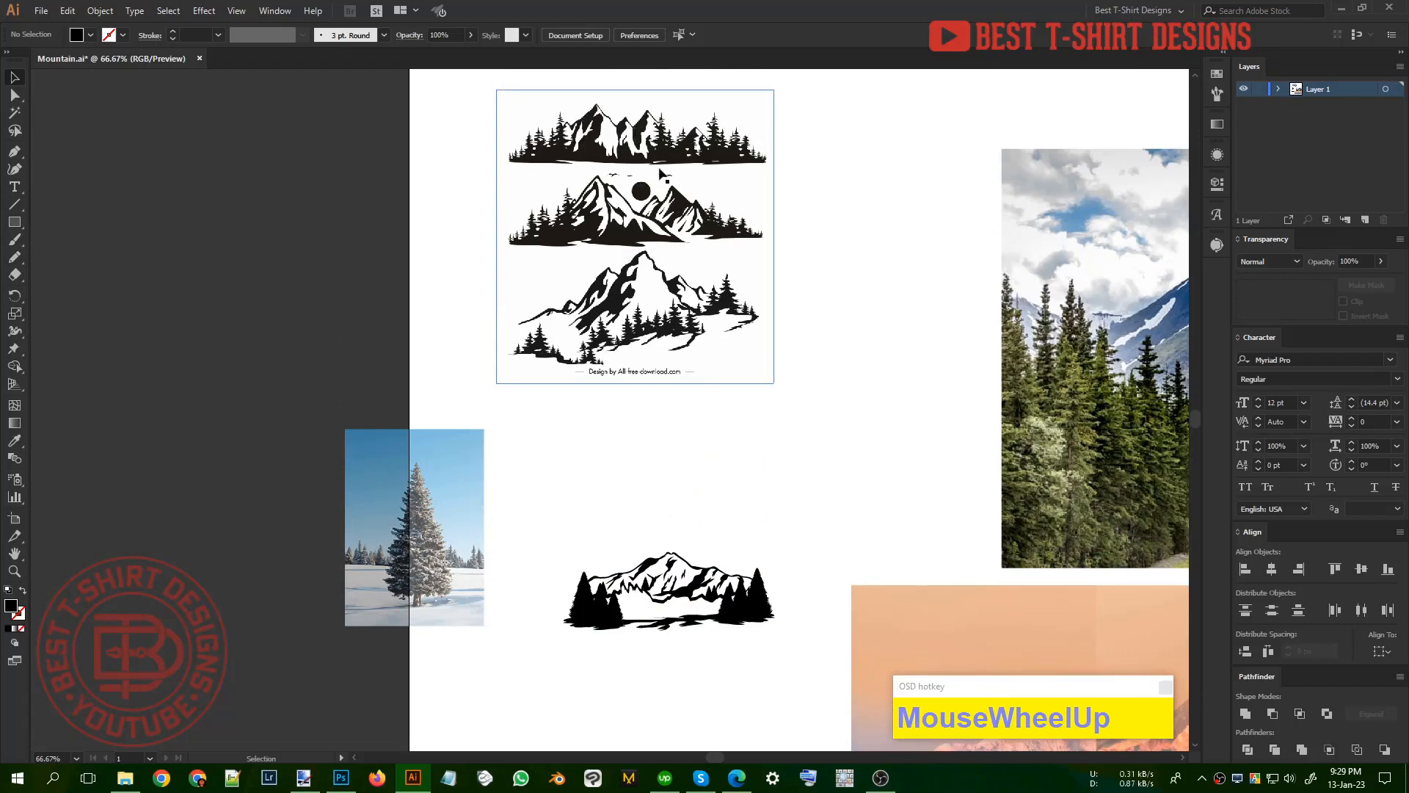
scroll(688, 207, "down", 1)
scroll(741, 543, "up", 3)
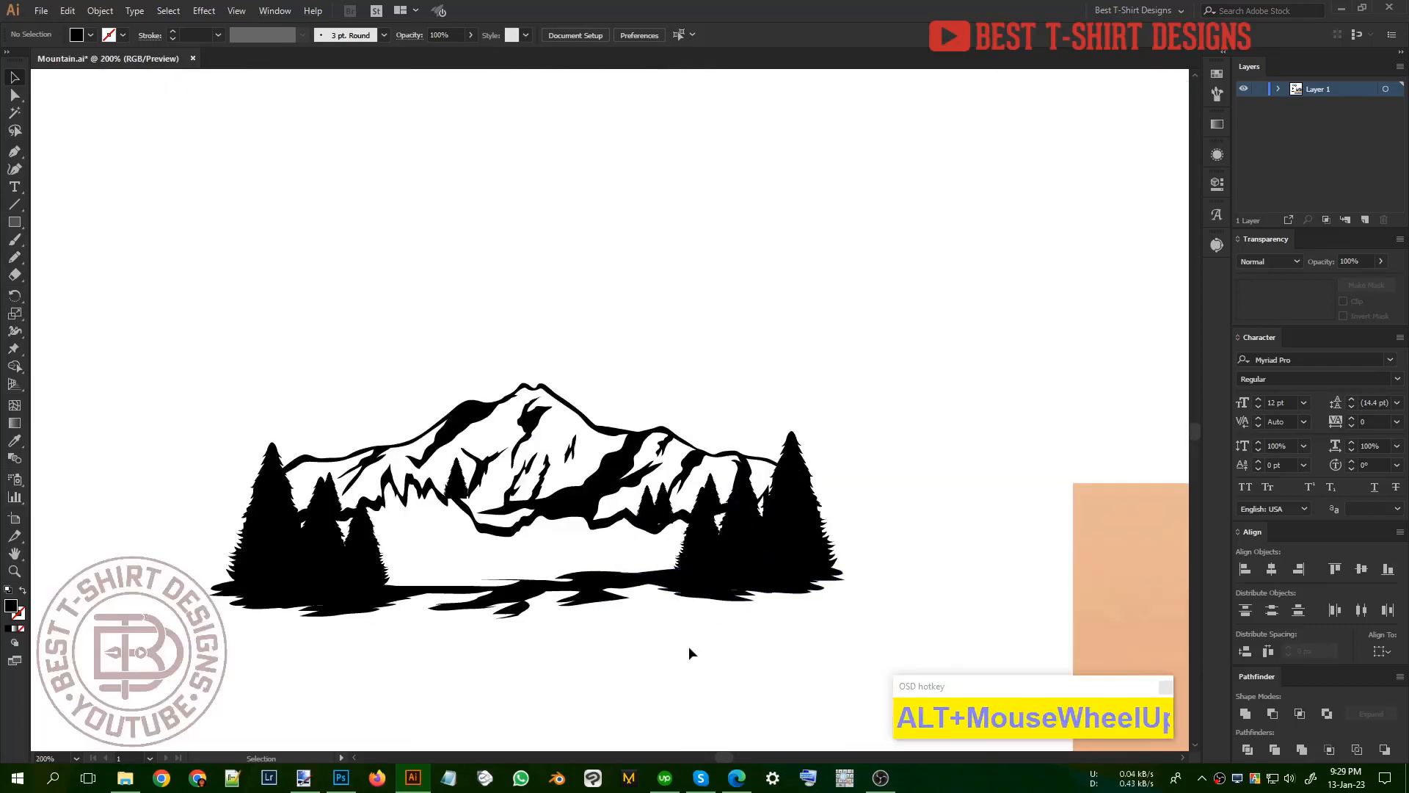
left_click(688, 652)
scroll(689, 327, "down", 1)
left_click(659, 635)
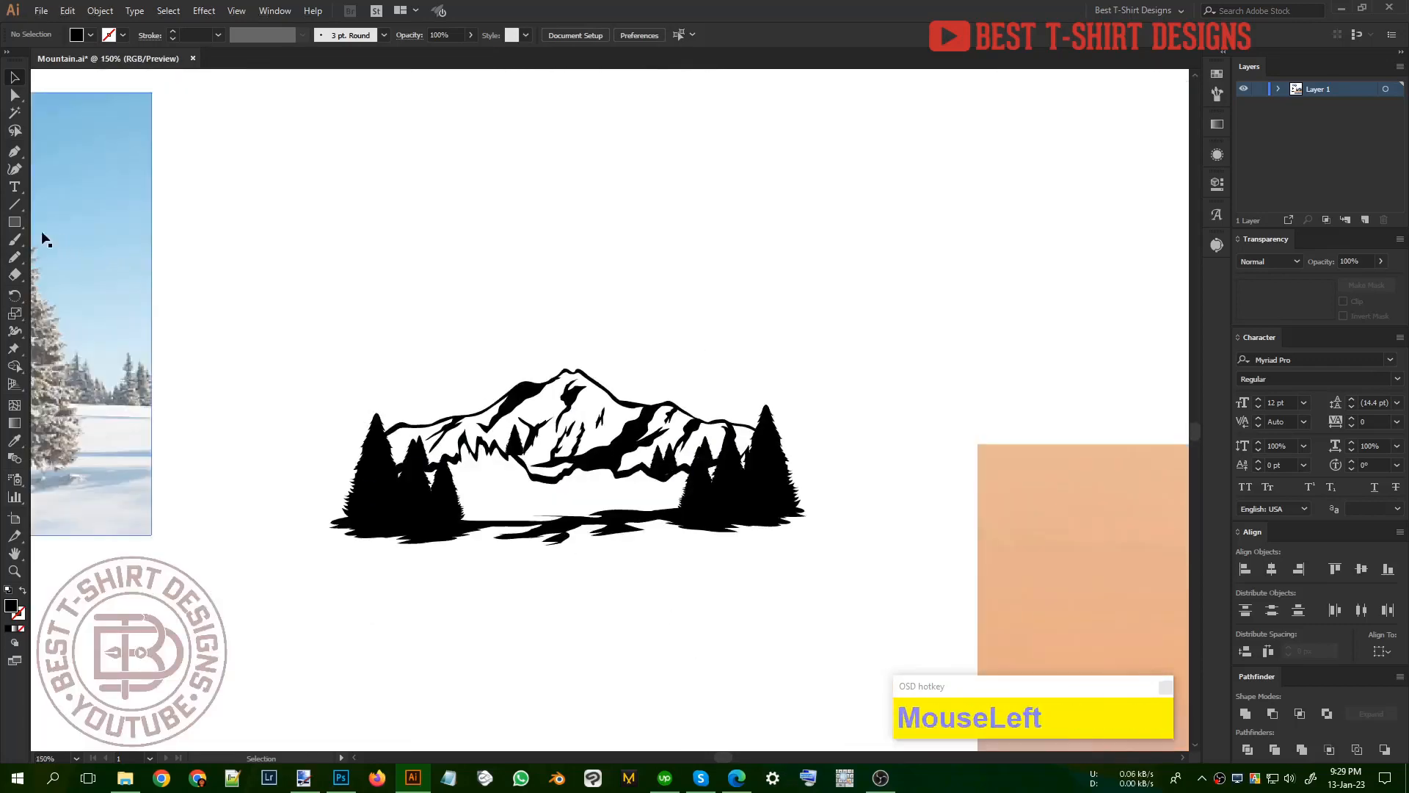
Step: Draw a black sun circle about 75 px in diameter over the mountain's slope to the right of the peak
left_click(14, 223)
left_click_drag(9, 224, 72, 257)
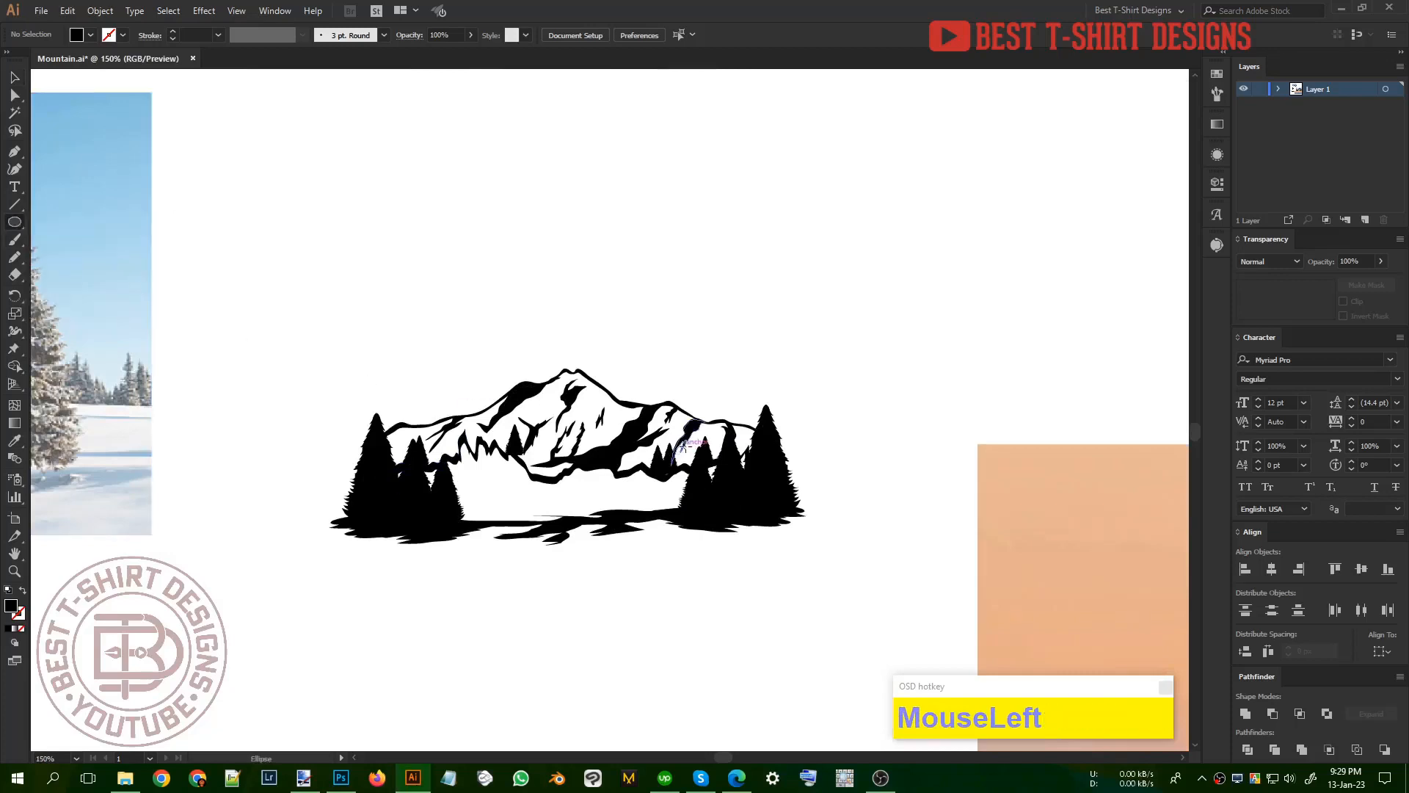
left_click_drag(636, 390, 689, 438)
key("v")
Step: Offset the mountain outline paths by 3 px with Round joins
scroll(708, 363, "up", 1)
key("ctrl+alt+f")
left_click(54, 126)
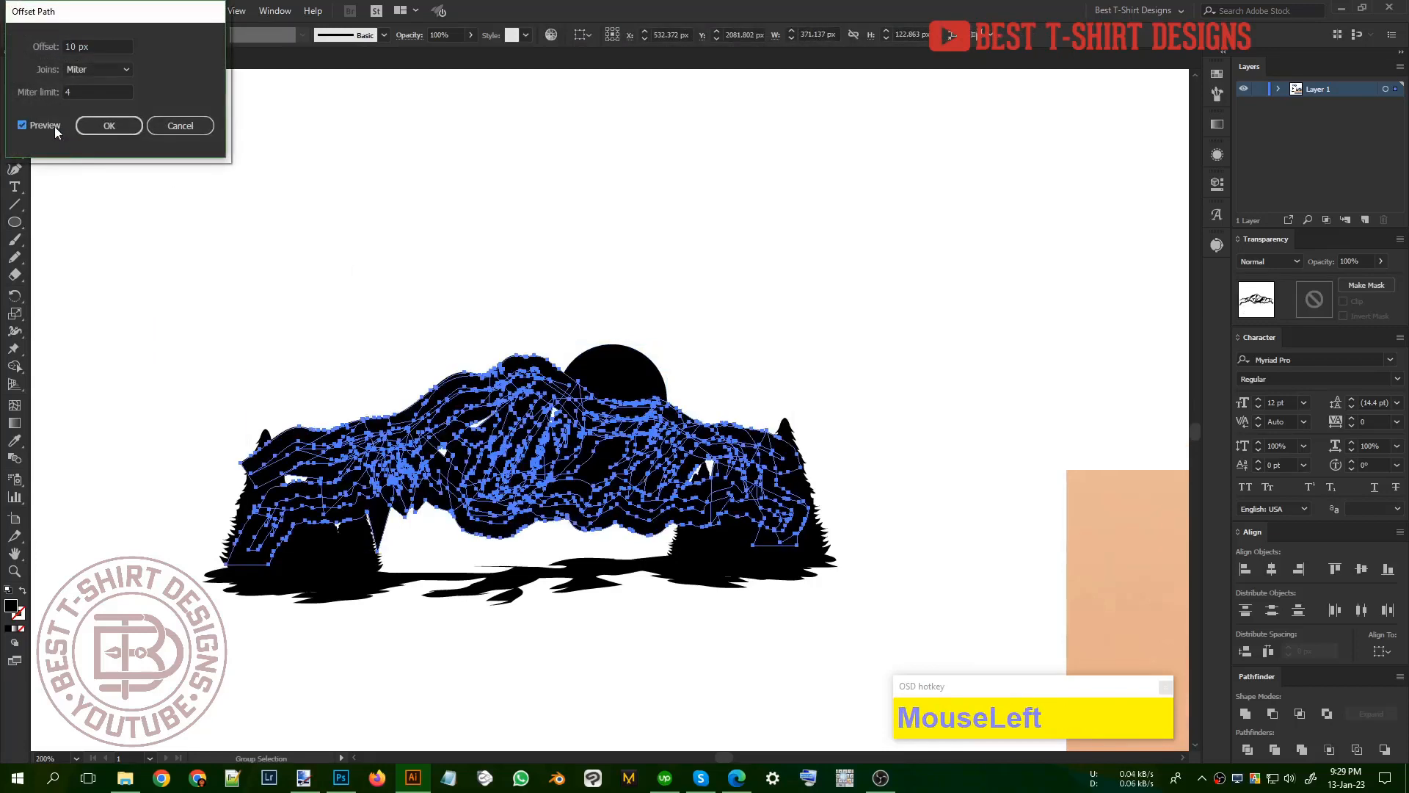
scroll(96, 47, "down", 7)
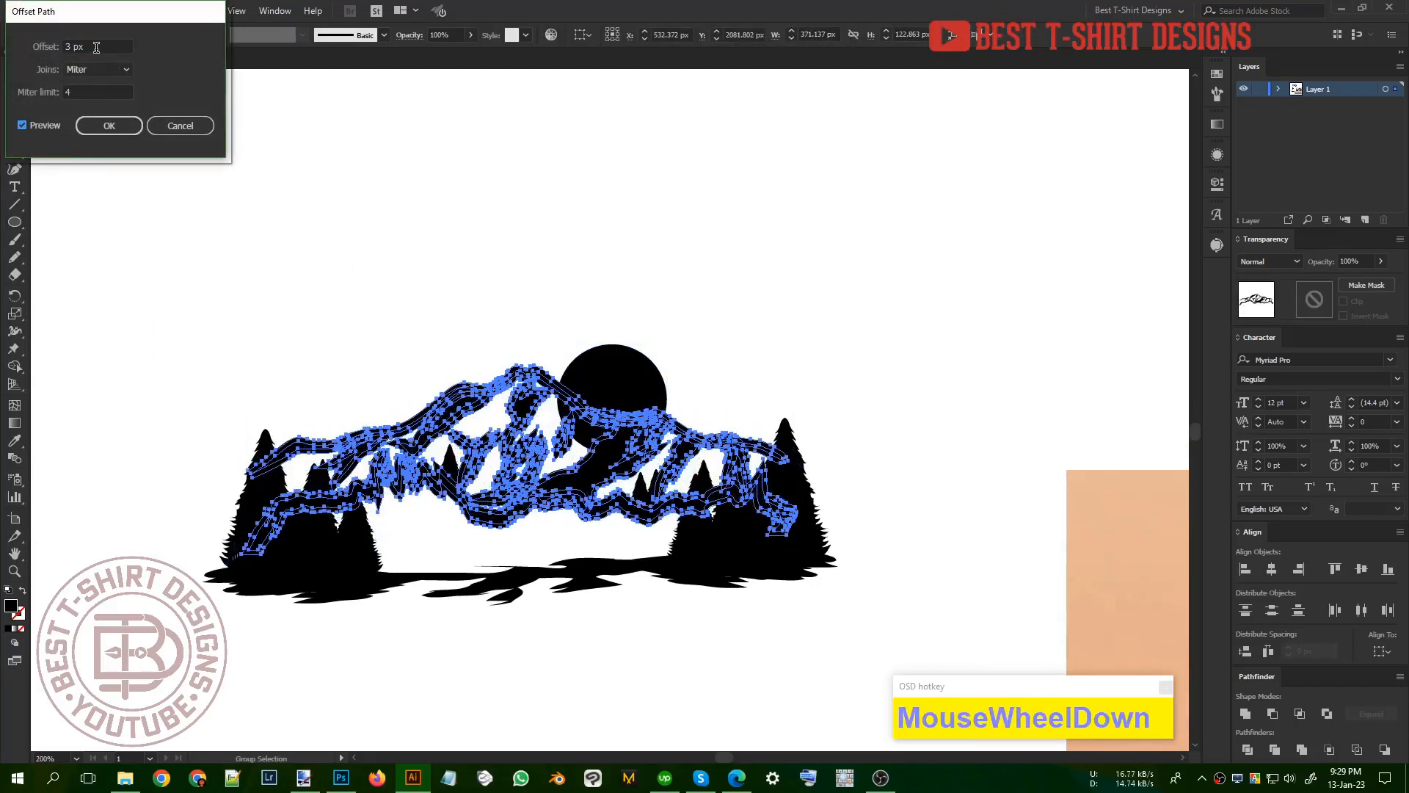
left_click(97, 70)
left_click(100, 104)
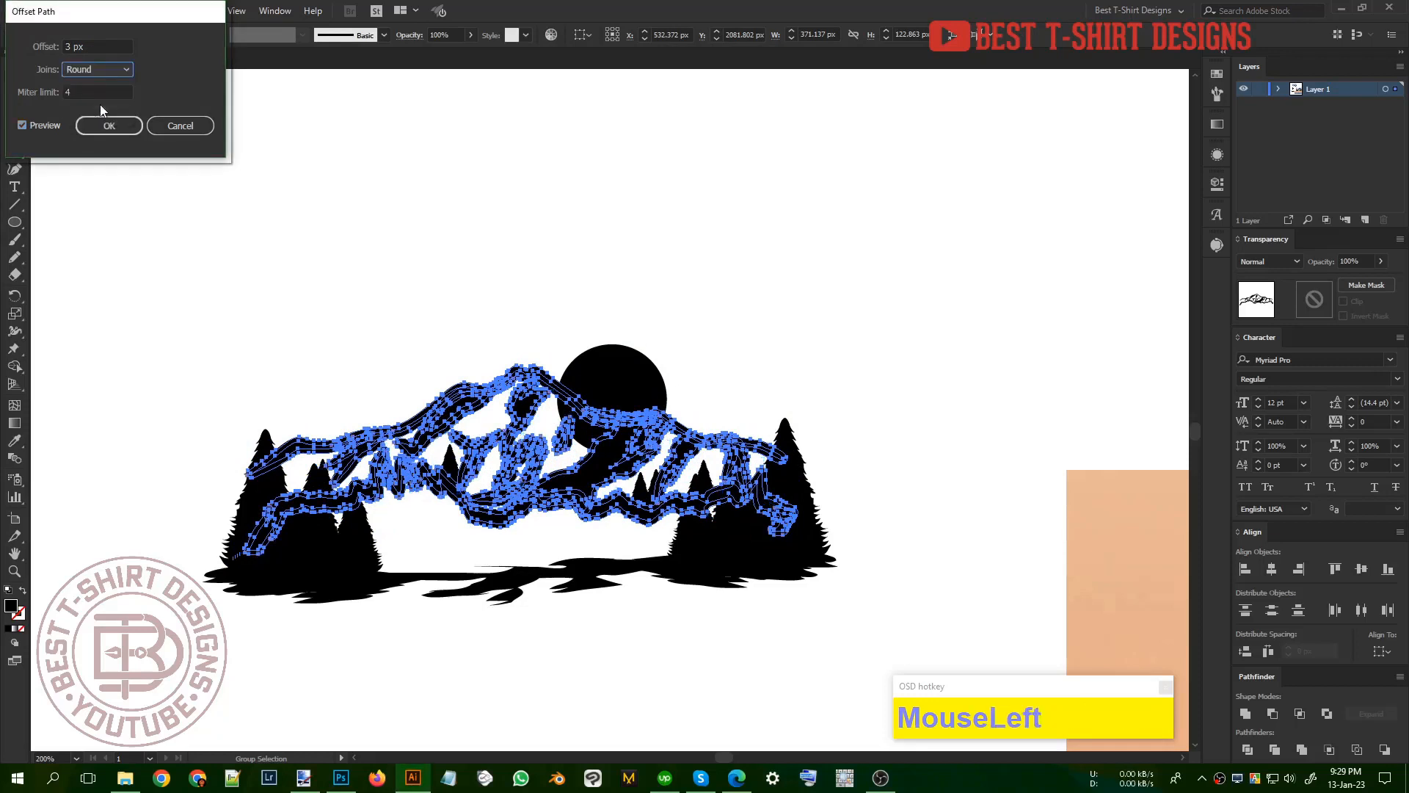
left_click(108, 125)
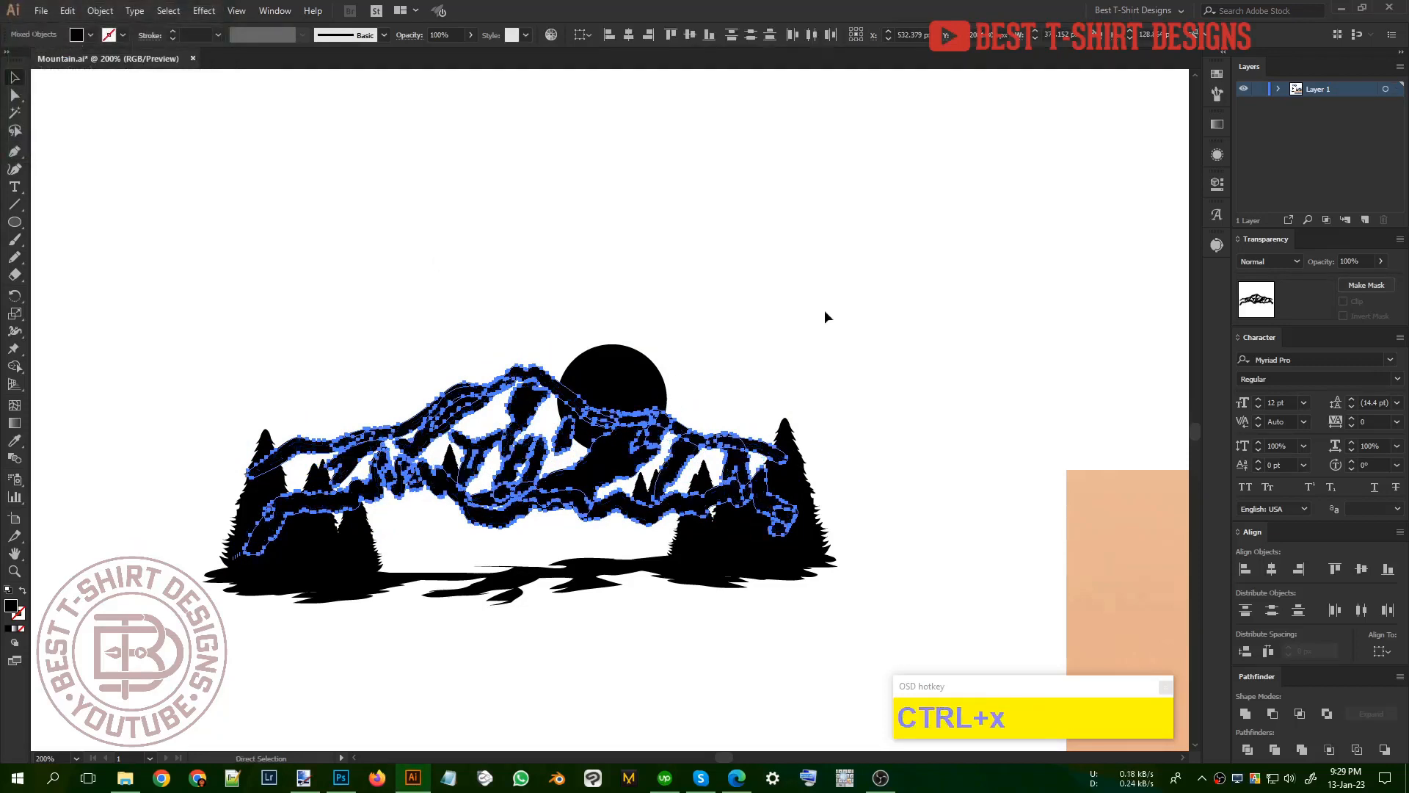
Step: Cut the offset outlines, make an opacity mask with Clip off on the sun circle, and paste them in place inside it
key("ctrl+x")
left_click(655, 415)
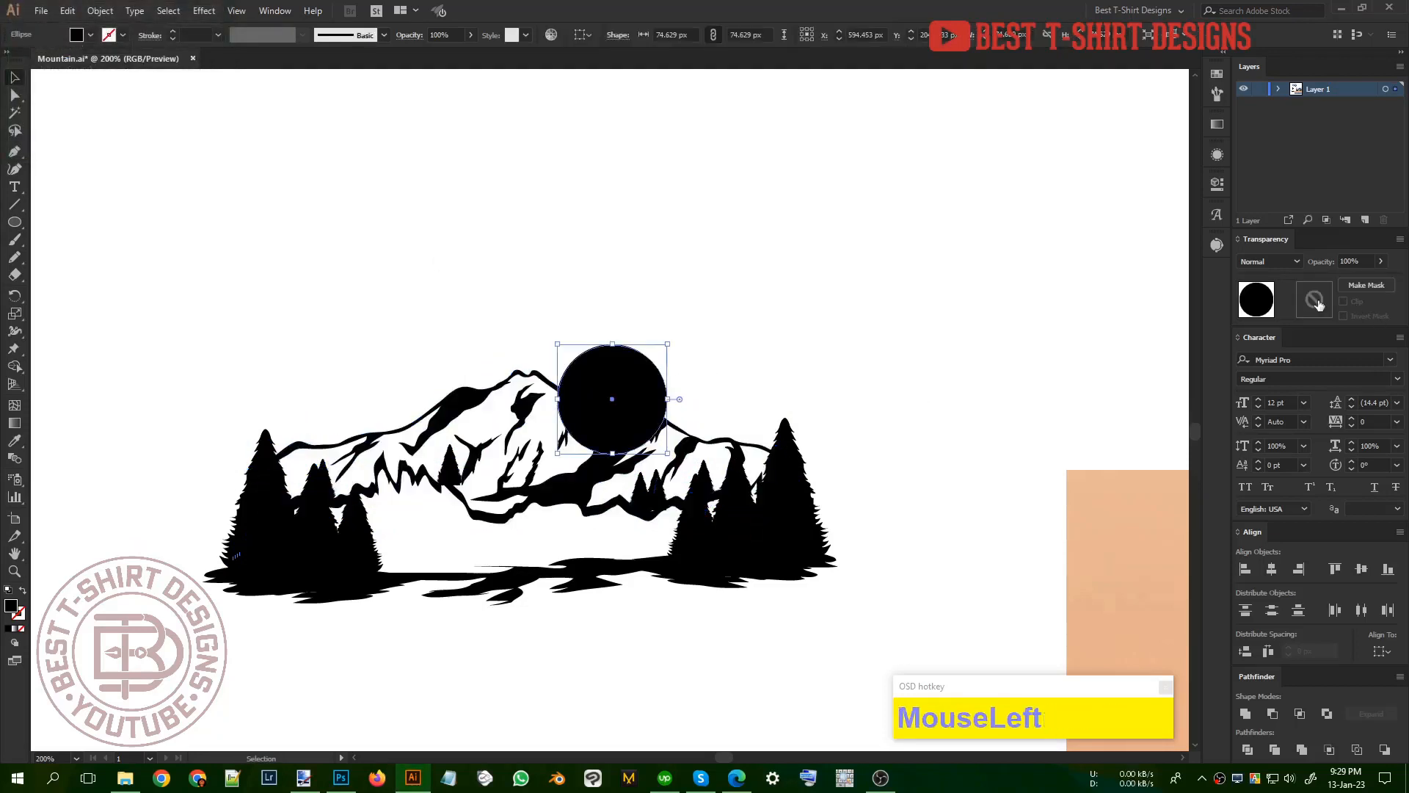
left_click(1365, 284)
left_click(1343, 301)
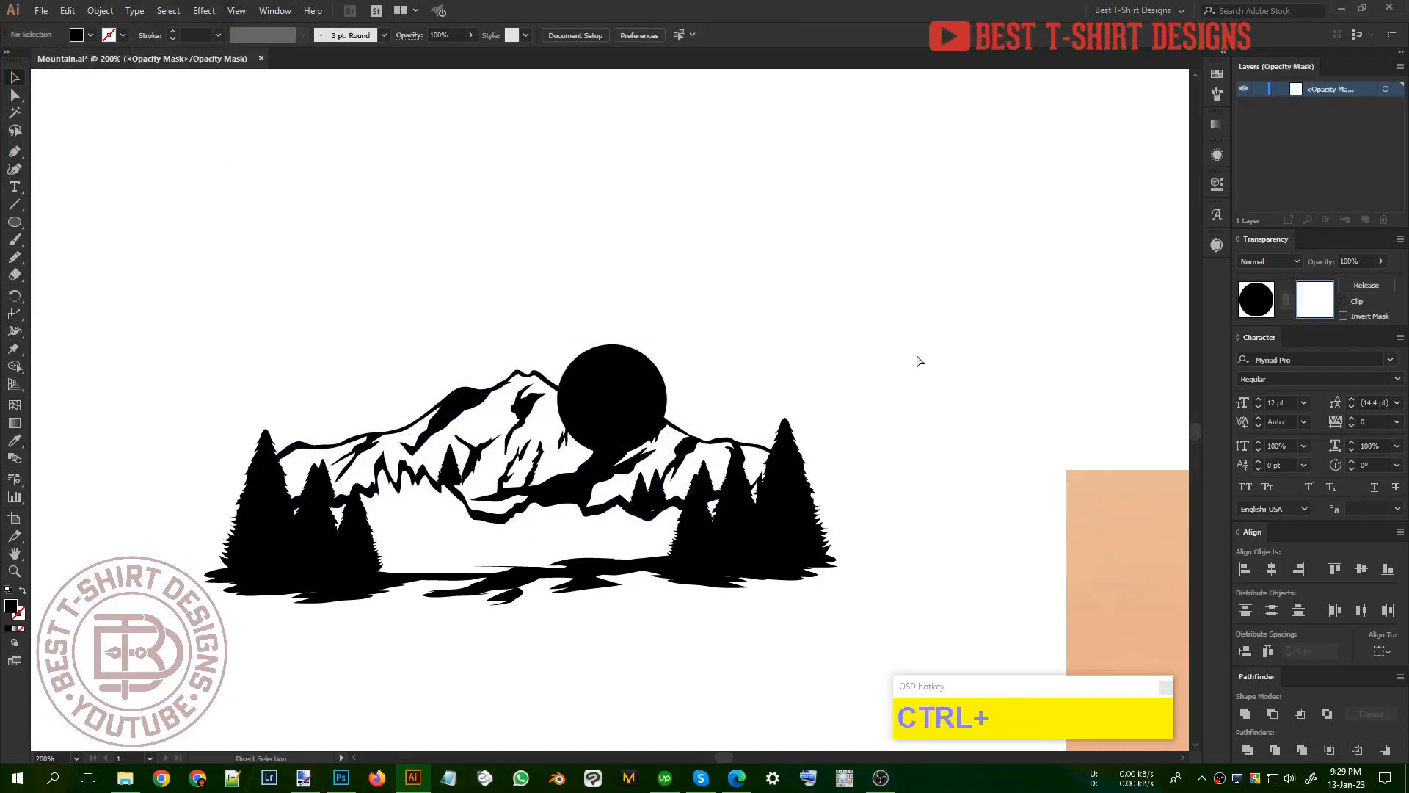
key("ctrl+f")
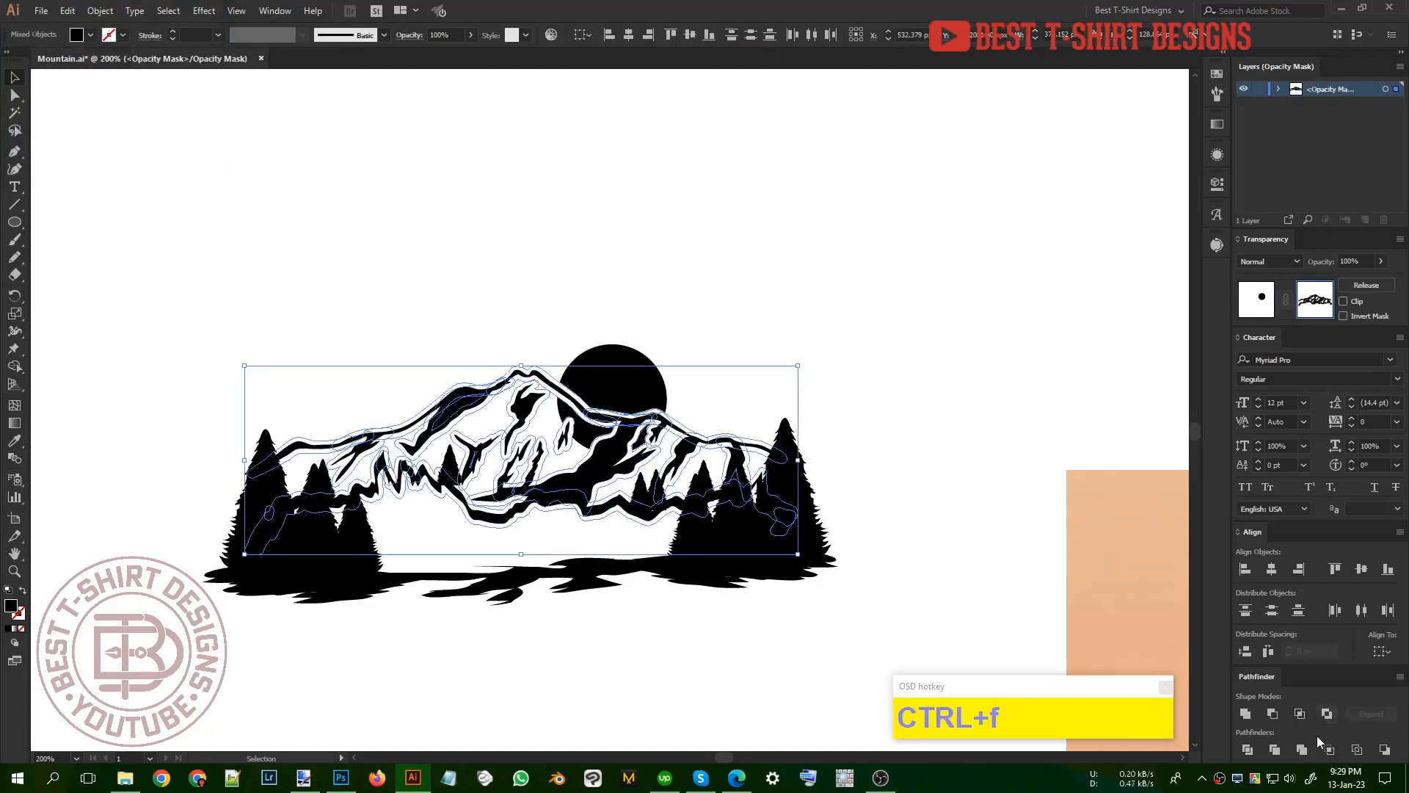
Step: Unite the mask shapes into one solid mountain silhouette and return from the opacity mask to the artwork
left_click(1302, 750)
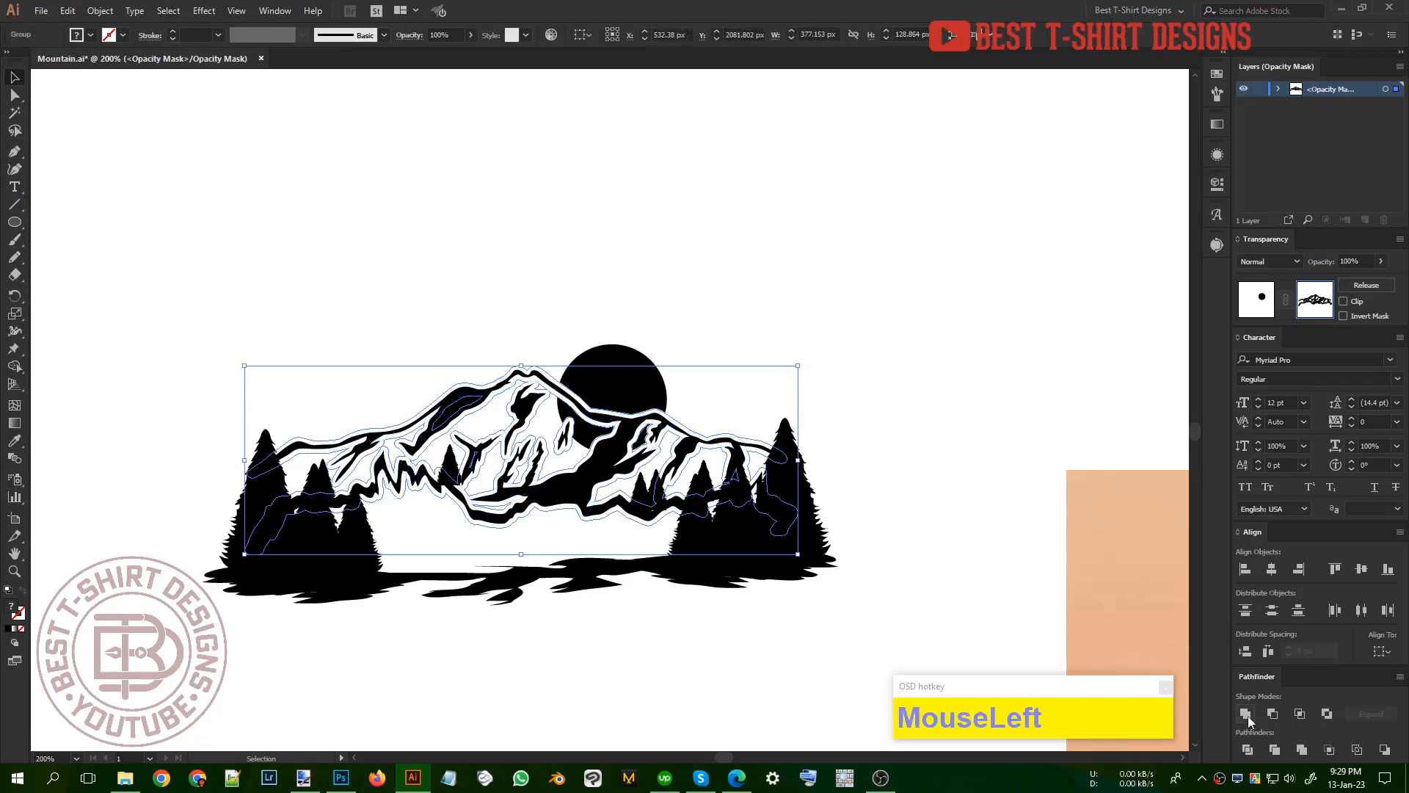
left_click(591, 436)
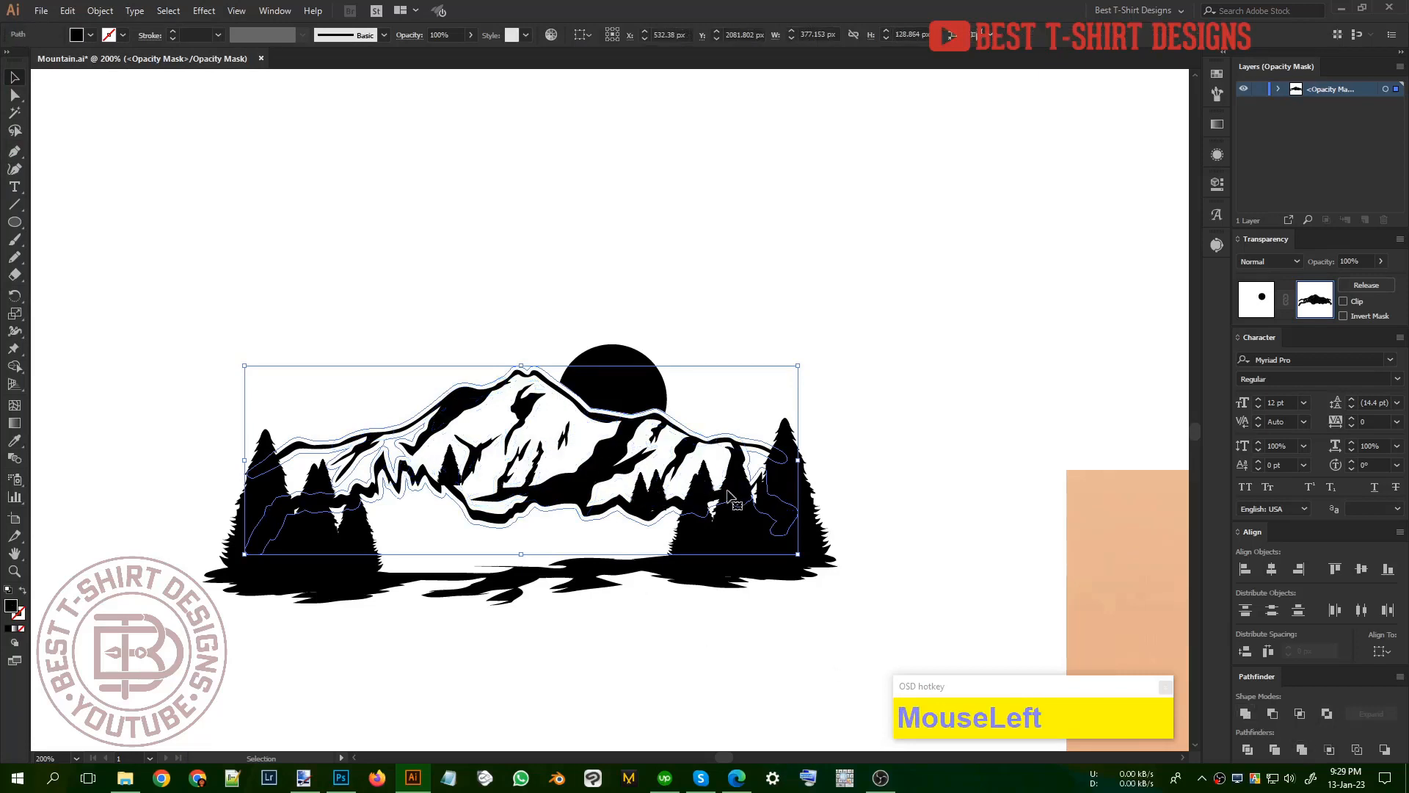
left_click(626, 638)
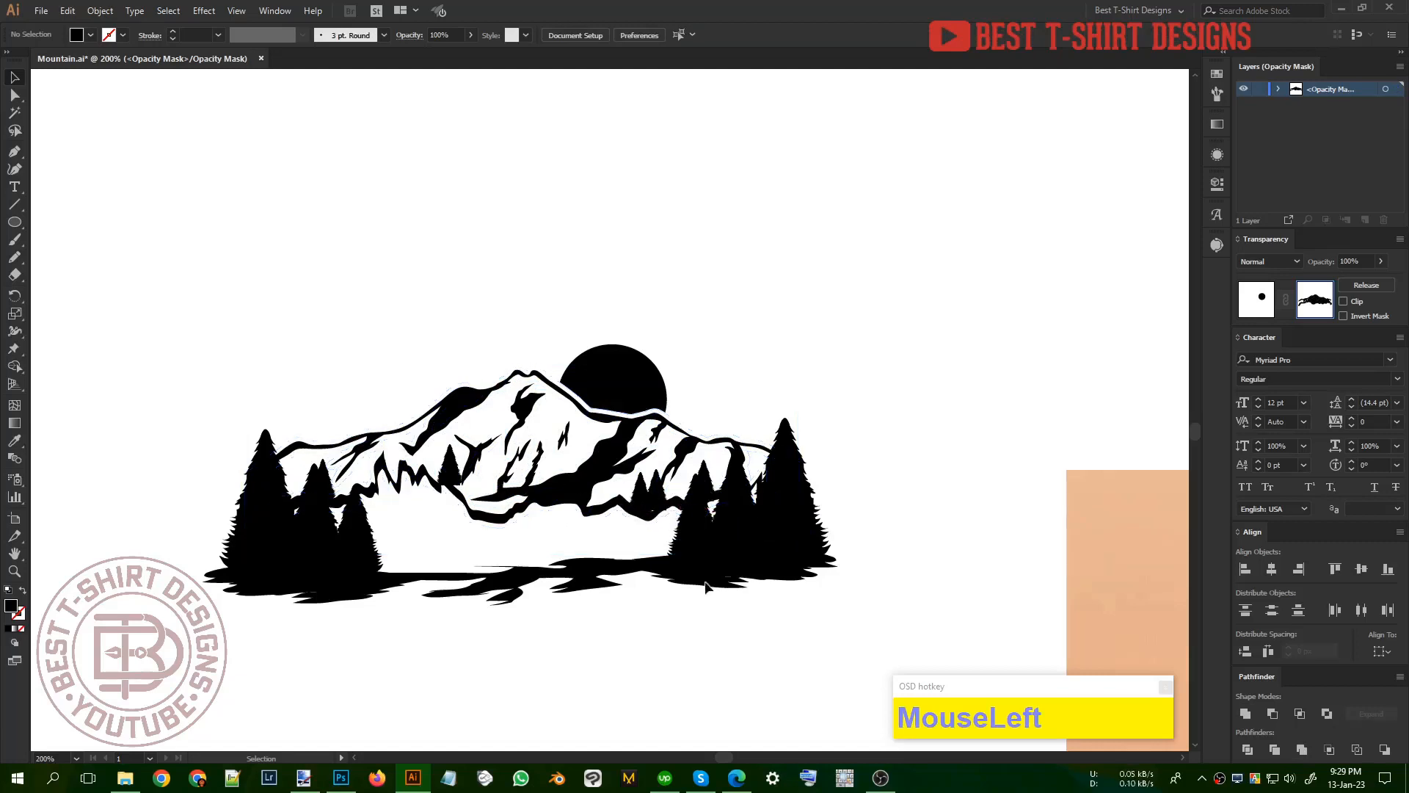
left_click(1260, 304)
Step: Draw a black circle about 28 px in diameter above the right trees and place an overlapping copy beside it
left_click(14, 223)
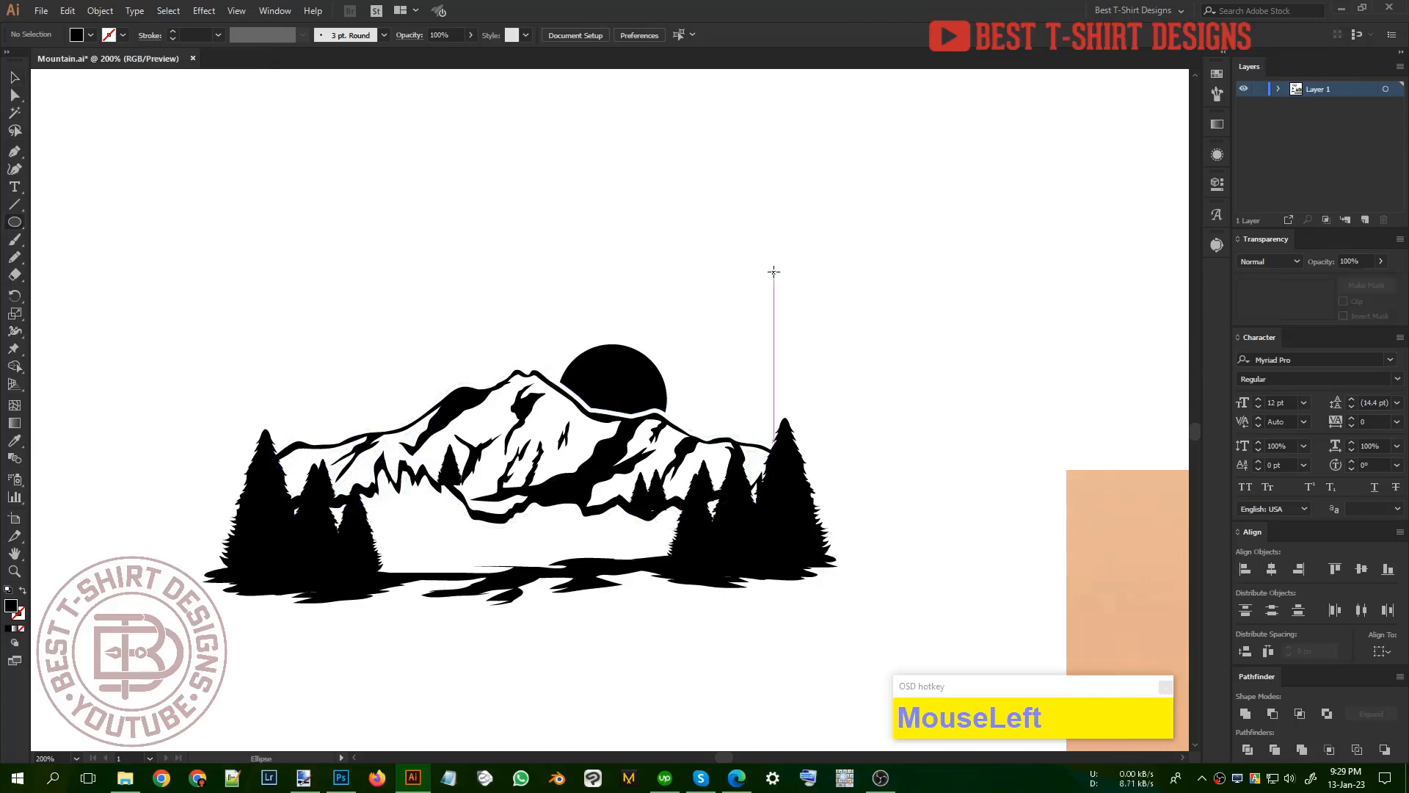
mouse_move(774, 271)
left_mouse_down()
mouse_move(816, 311)
mouse_move(789, 290)
left_mouse_up()
key("v")
left_click_drag(866, 318, 796, 286)
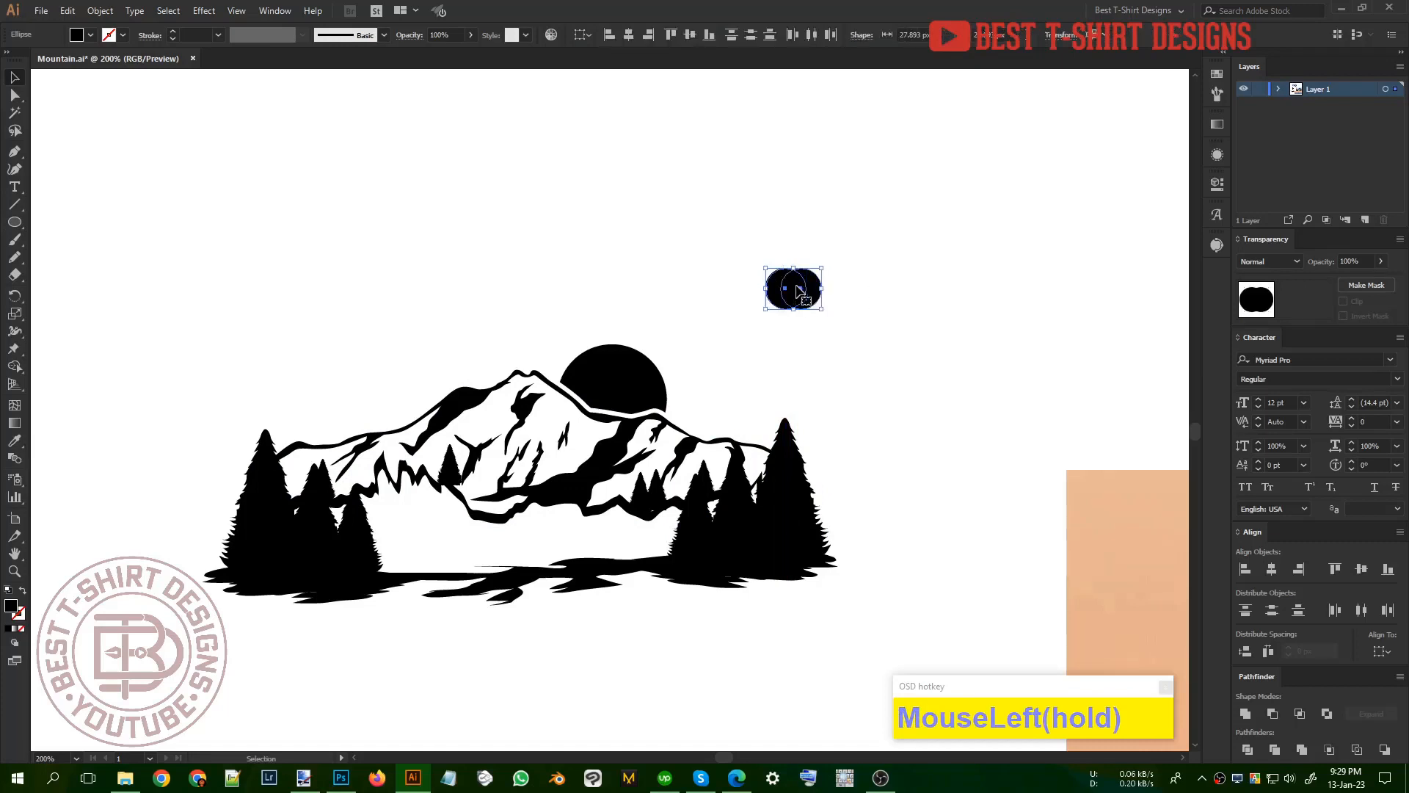
Step: Increase the overlap of the two small circles, subtract the front one, and rotate the crescent so its points face down and left
scroll(844, 319, "up", 3)
left_click_drag(711, 315, 729, 317)
left_click(788, 320, "shift")
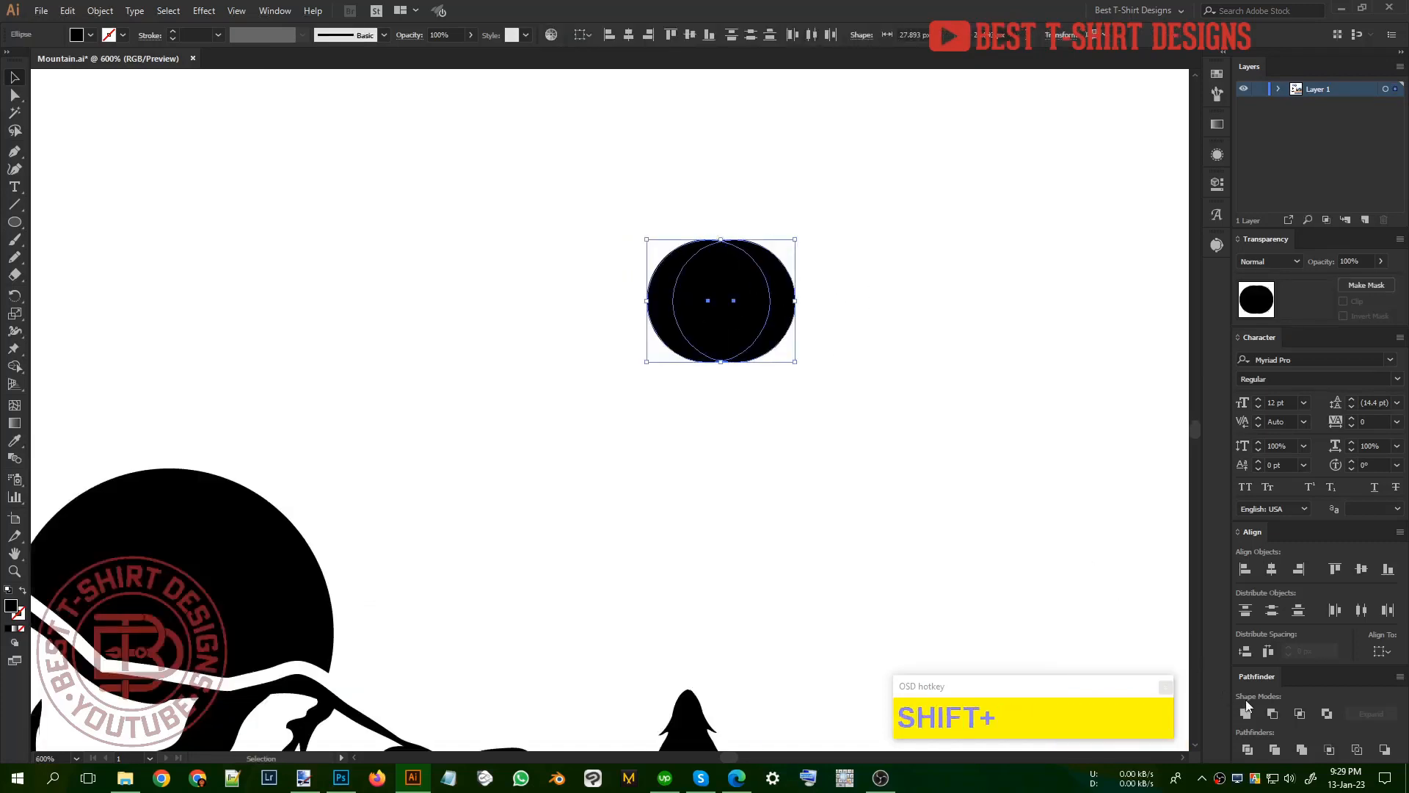
left_click(1272, 713)
left_click_drag(792, 378, 828, 321)
Step: Paste a copy of the crescent in place, reflect it across the vertical axis, and nudge it right so the lower tips meet
key("ctrl+c")
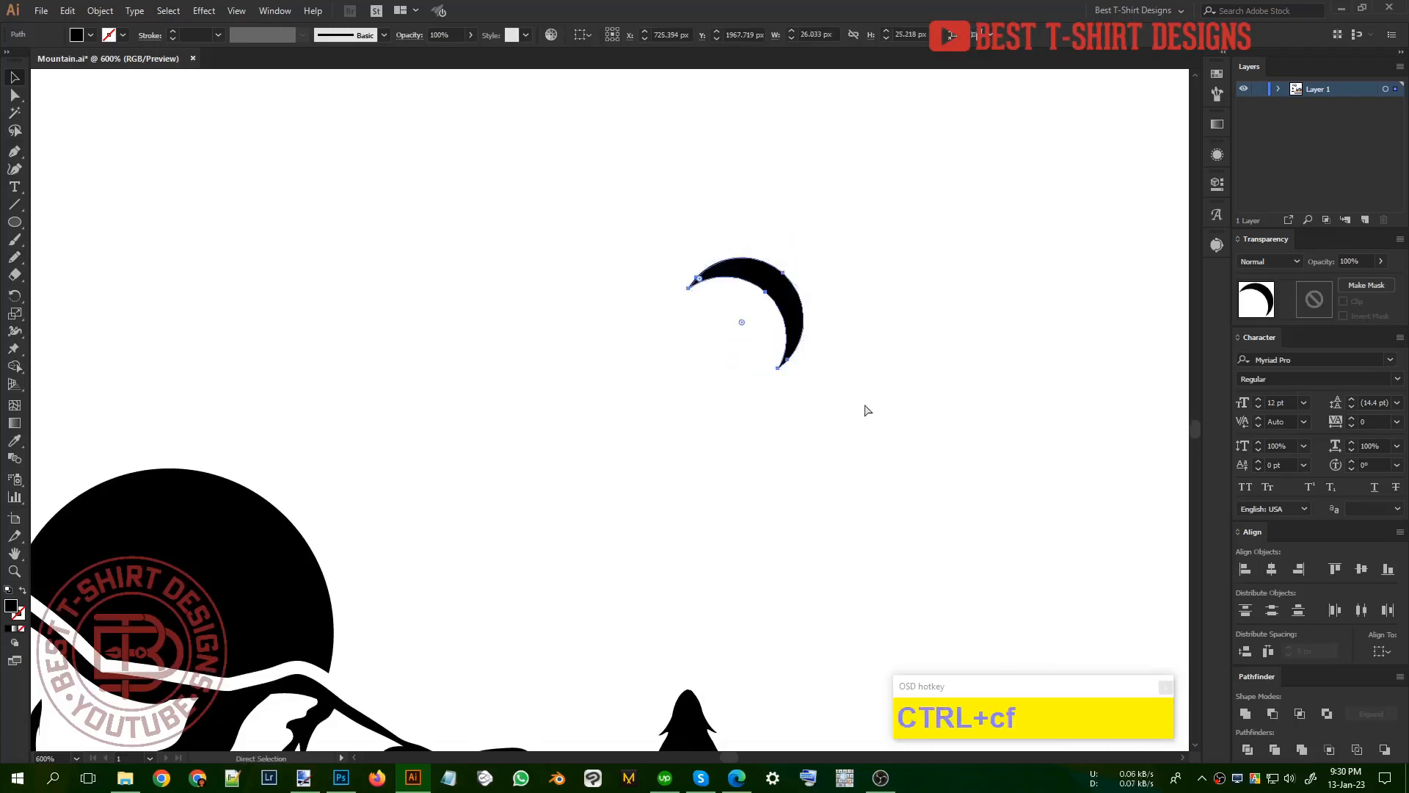
key("r")
key("Return")
left_click(129, 236)
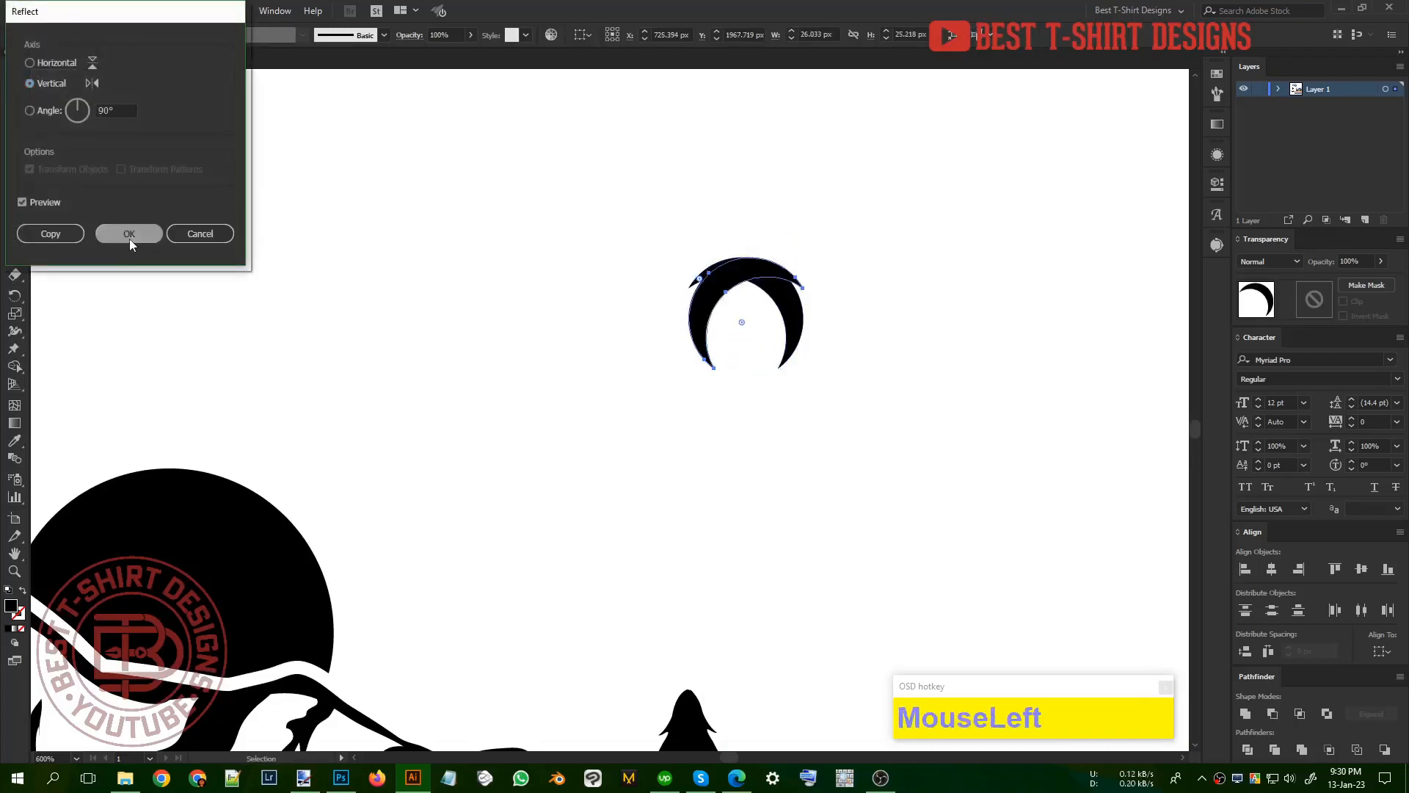
key("shift+Right")
key("shift+Right")
key("Left")
key("Left")
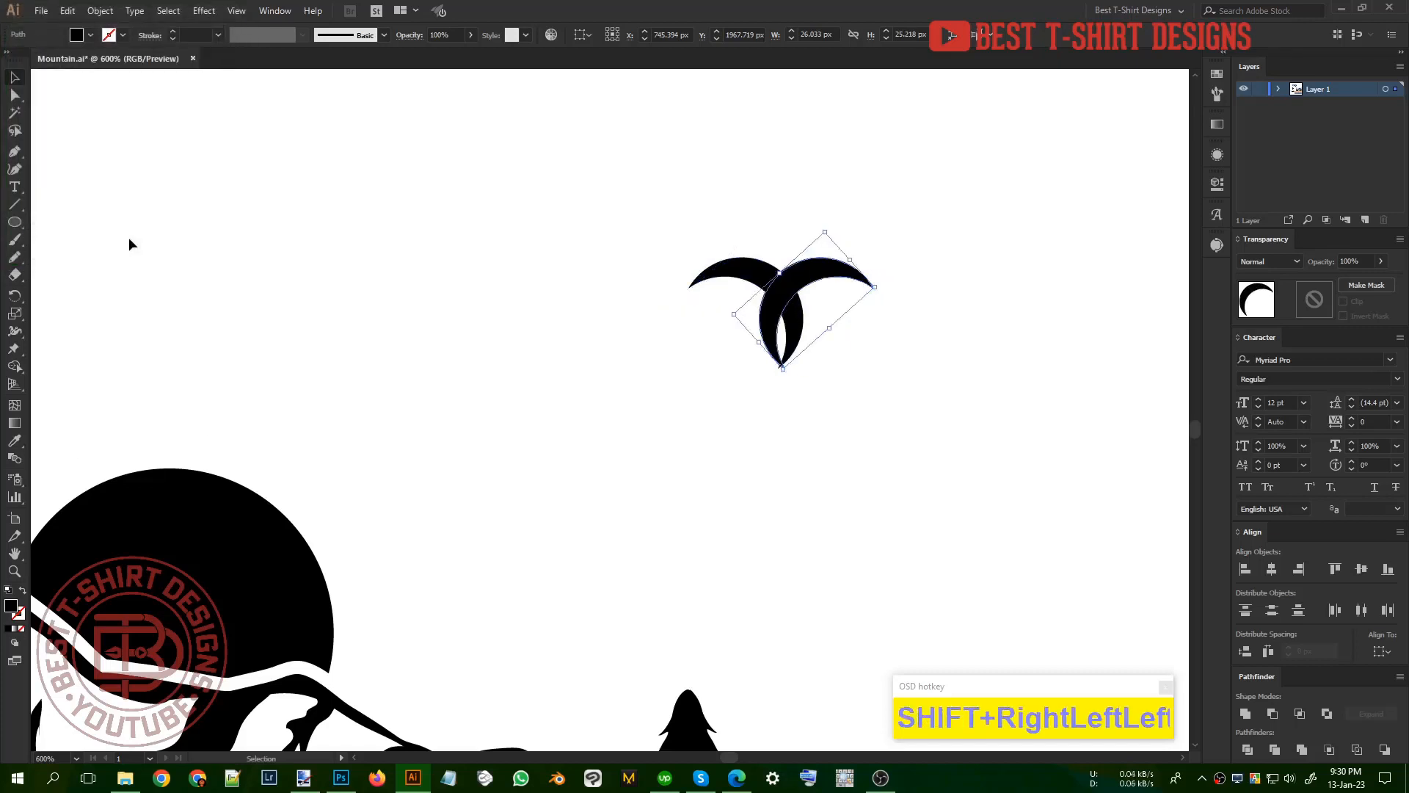
Step: Remove the lower halves of the crossed crescents with the Shape Builder tool and unite the remaining wings into one bird
left_click(798, 321, "shift")
key("shift+m")
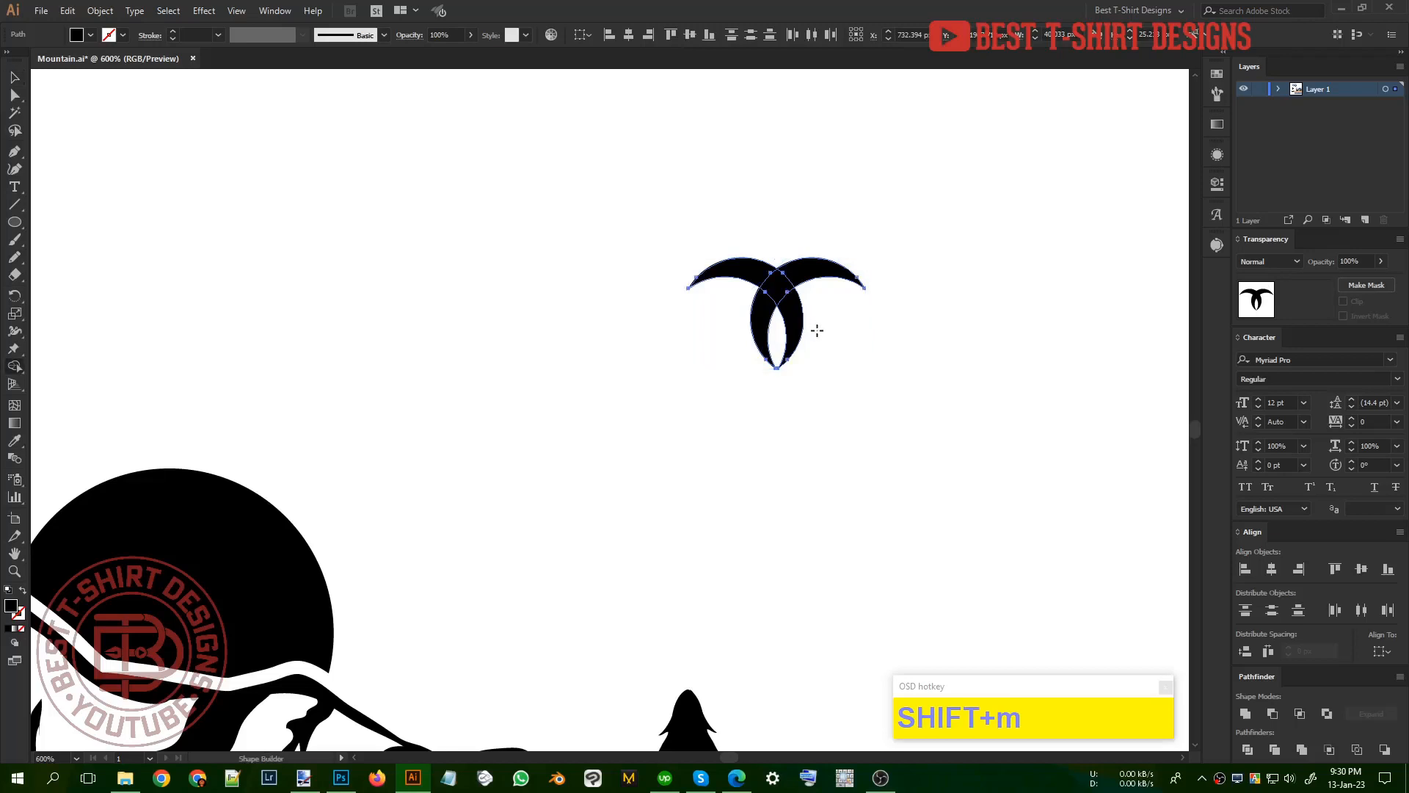
mouse_move(798, 321)
left_mouse_down()
mouse_move(771, 350)
mouse_move(664, 317)
left_mouse_up()
key("v")
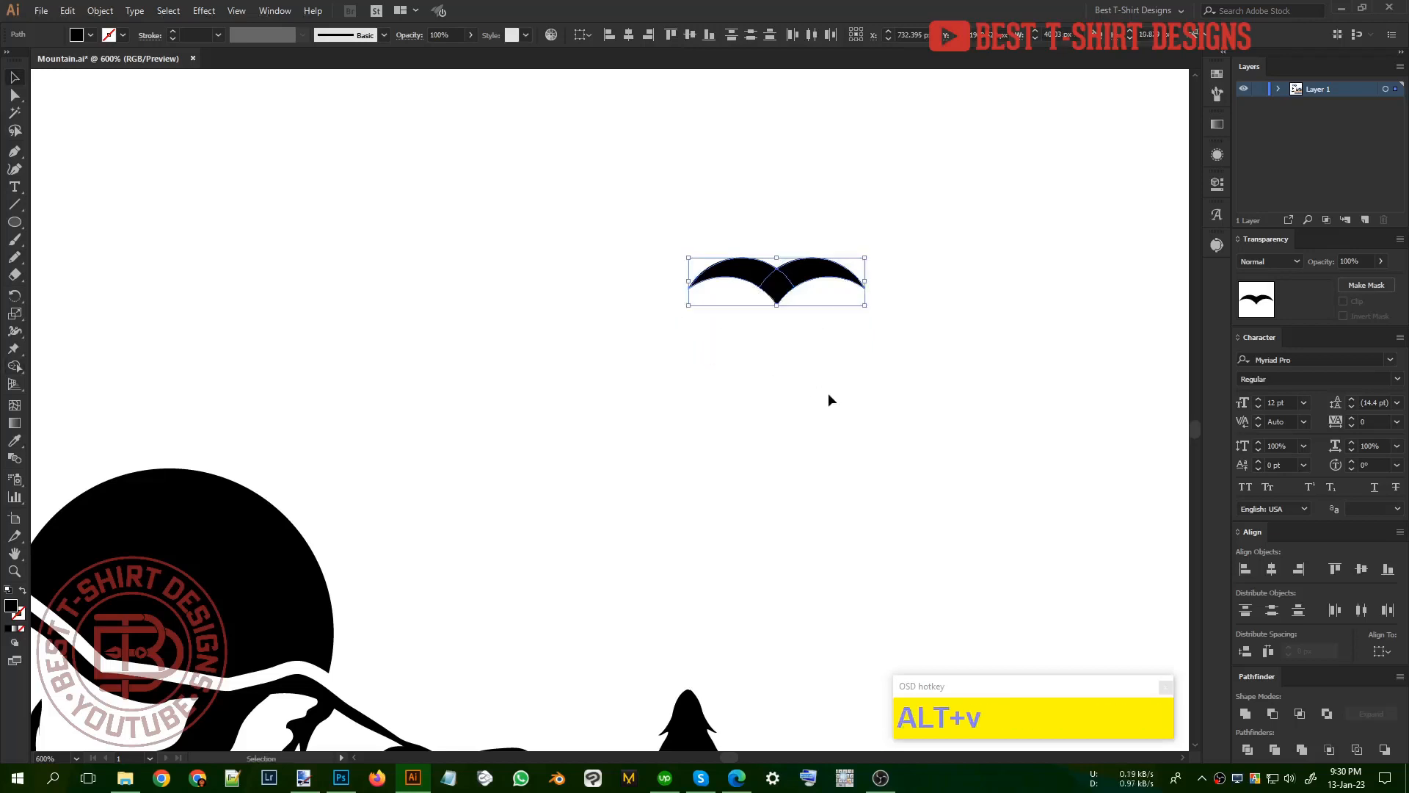
left_click(828, 393)
scroll(827, 393, "down", 2)
left_click_drag(830, 386, 741, 307)
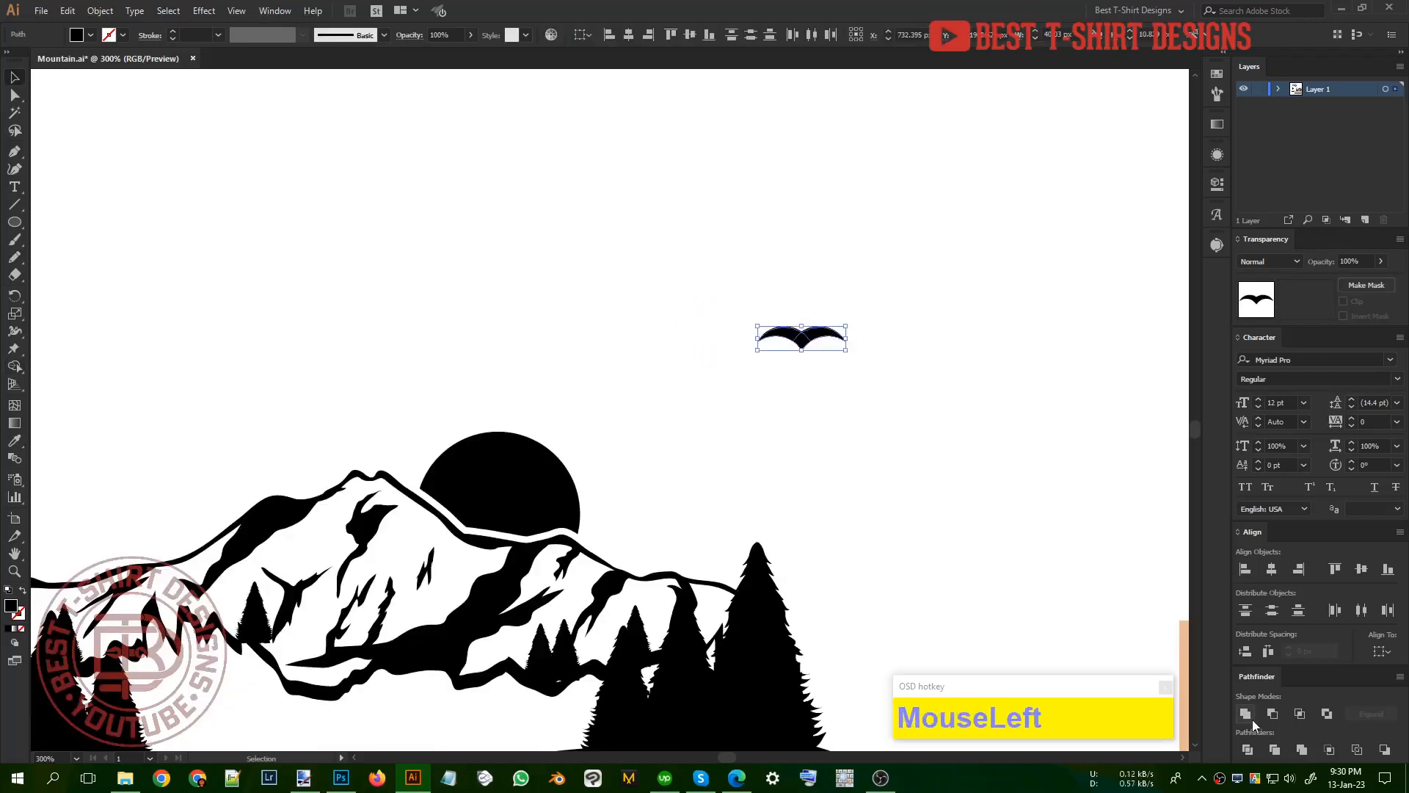
Step: Move the bird beside the sun and arrange resized copies to make a flock of three
left_click_drag(805, 346, 680, 443)
scroll(645, 510, "up", 2)
left_click(742, 470)
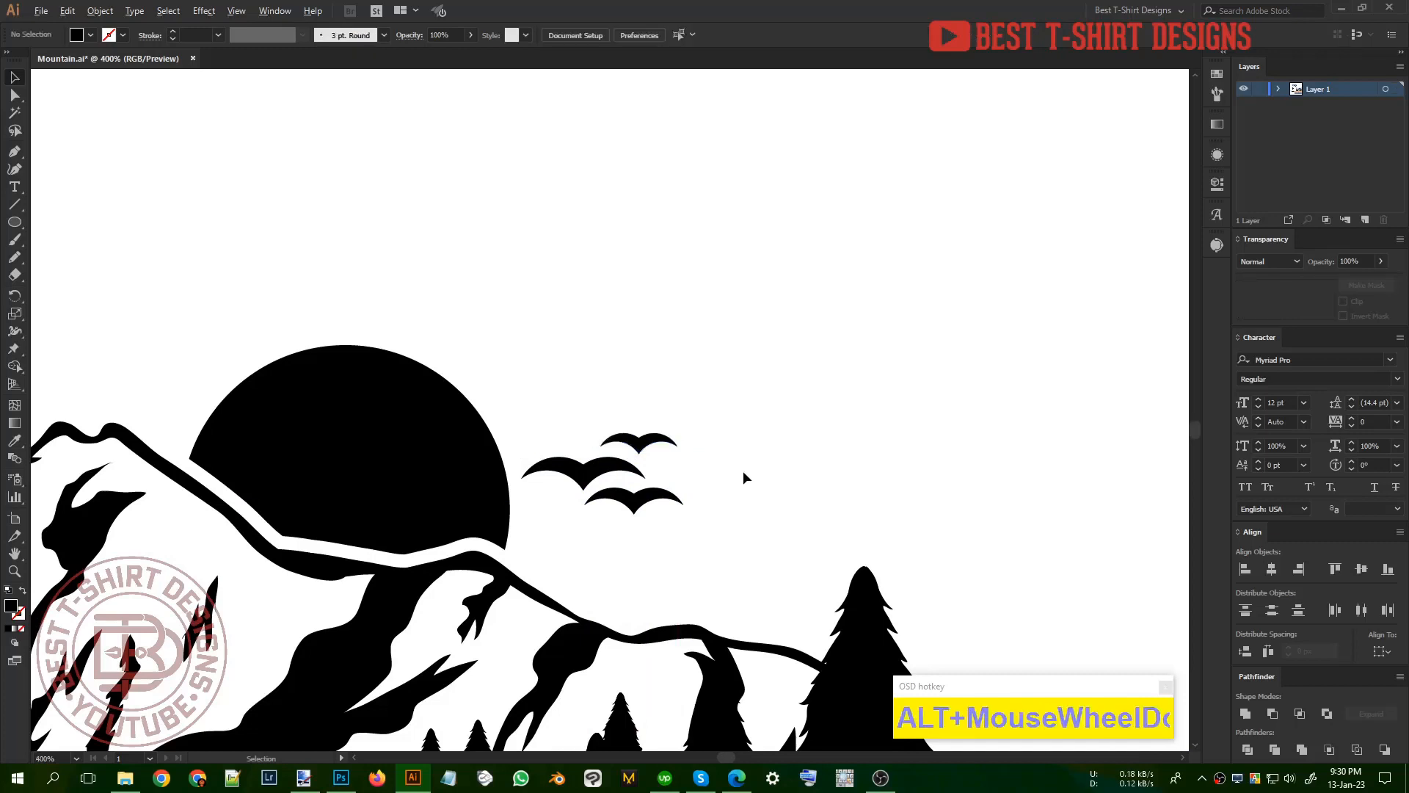
scroll(743, 469, "down", 1)
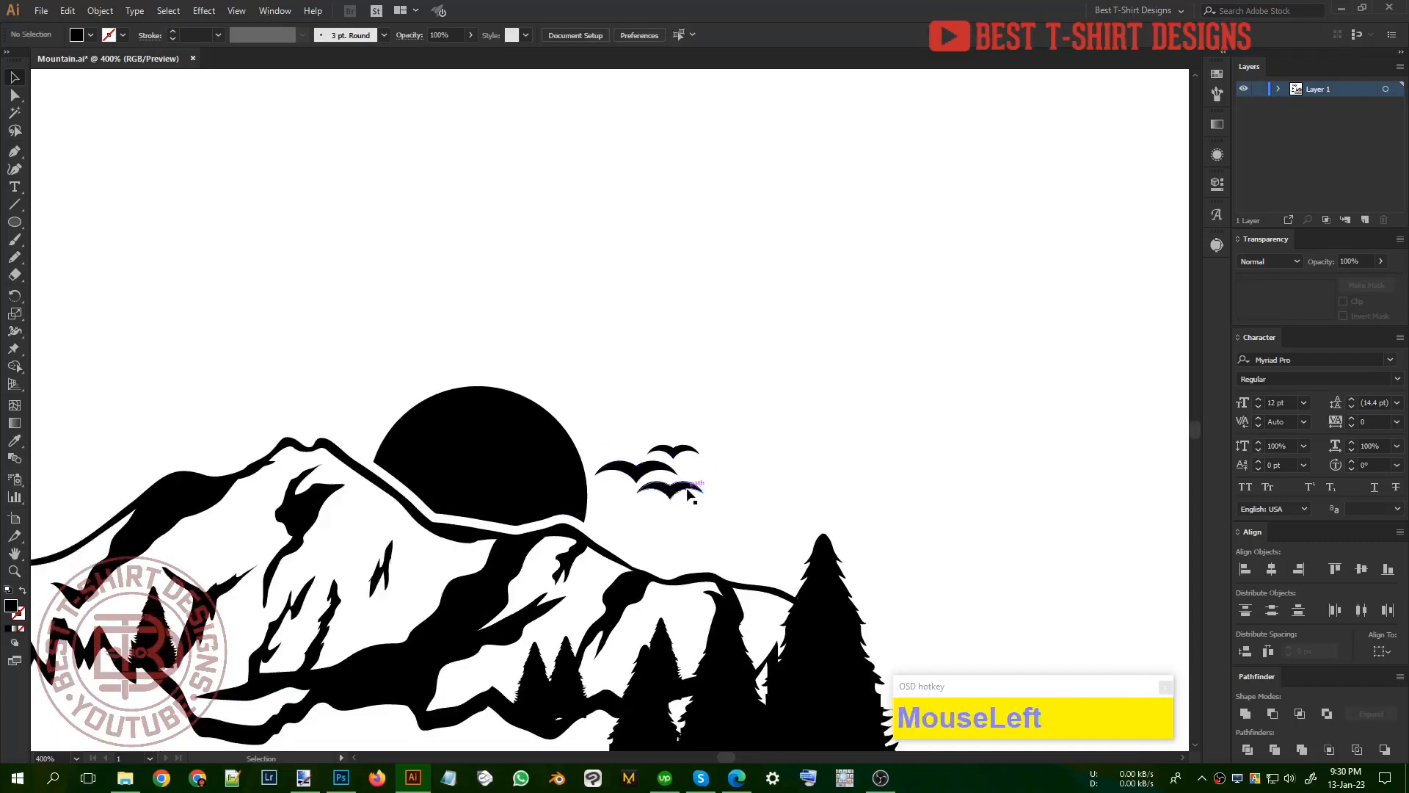
scroll(658, 389, "down", 2)
left_click(666, 385)
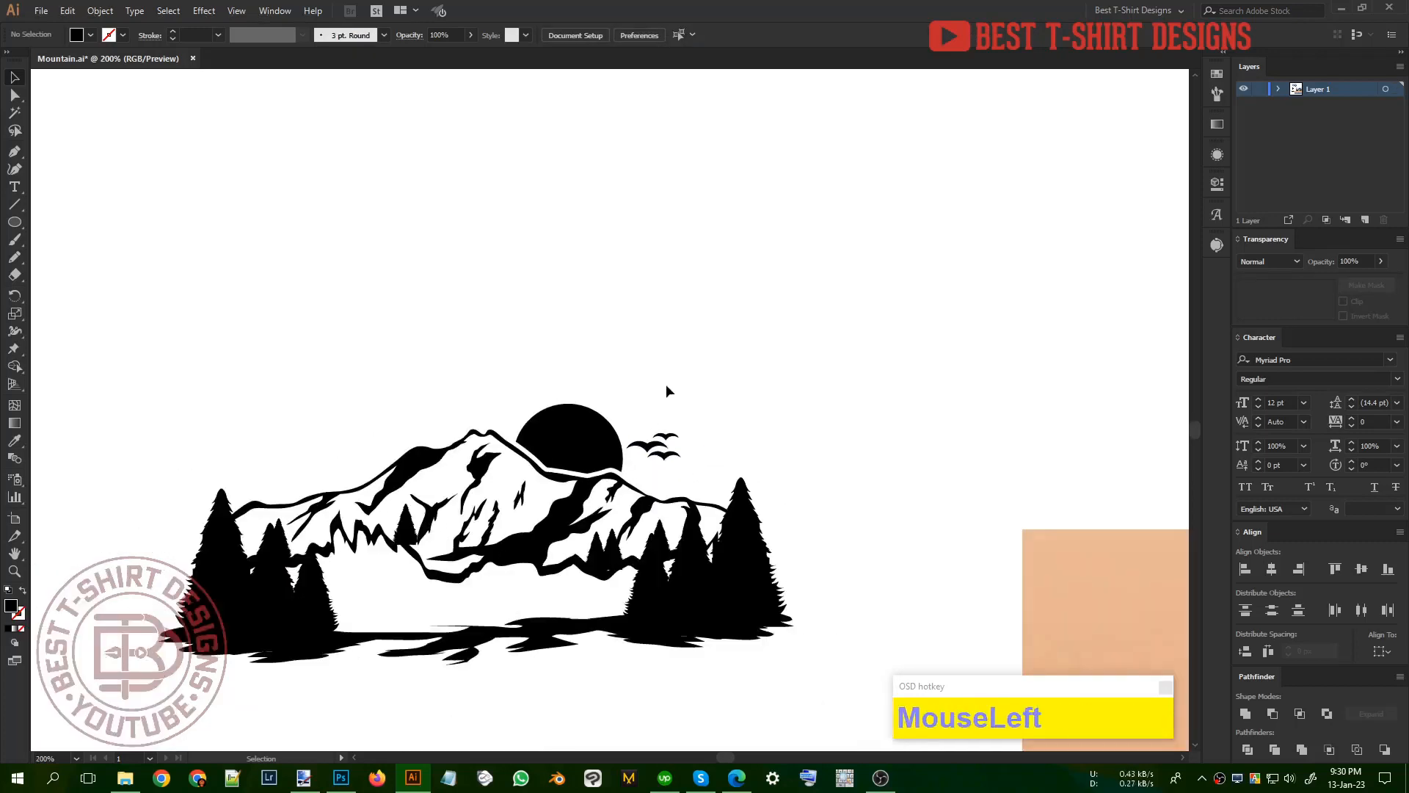
scroll(666, 383, "down", 1)
left_click(649, 389)
scroll(535, 352, "down", 1)
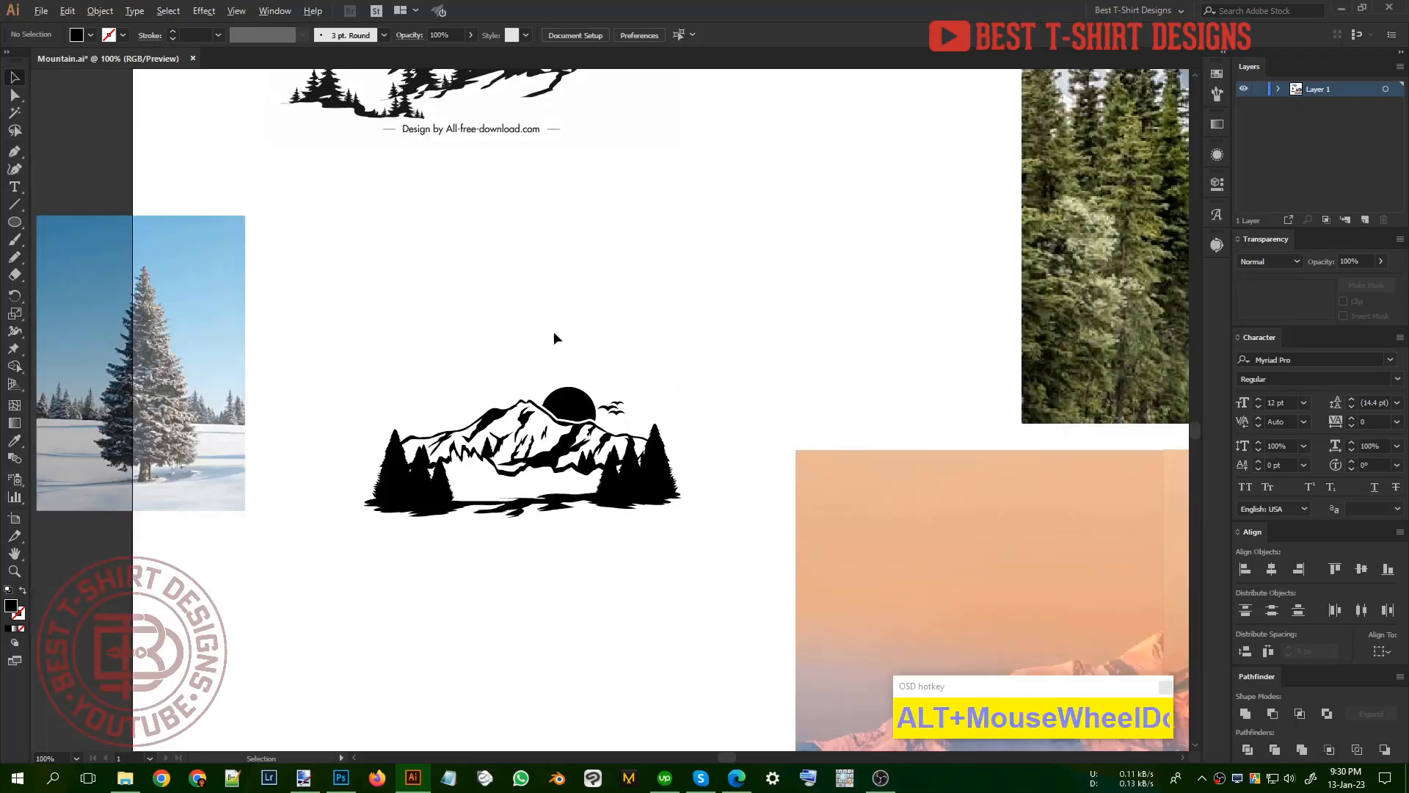
Step: Review the finished mountain graphic against the reference silhouettes above it and the landscape photos beside it
left_click(597, 311)
scroll(398, 337, "down", 1)
left_click(398, 338)
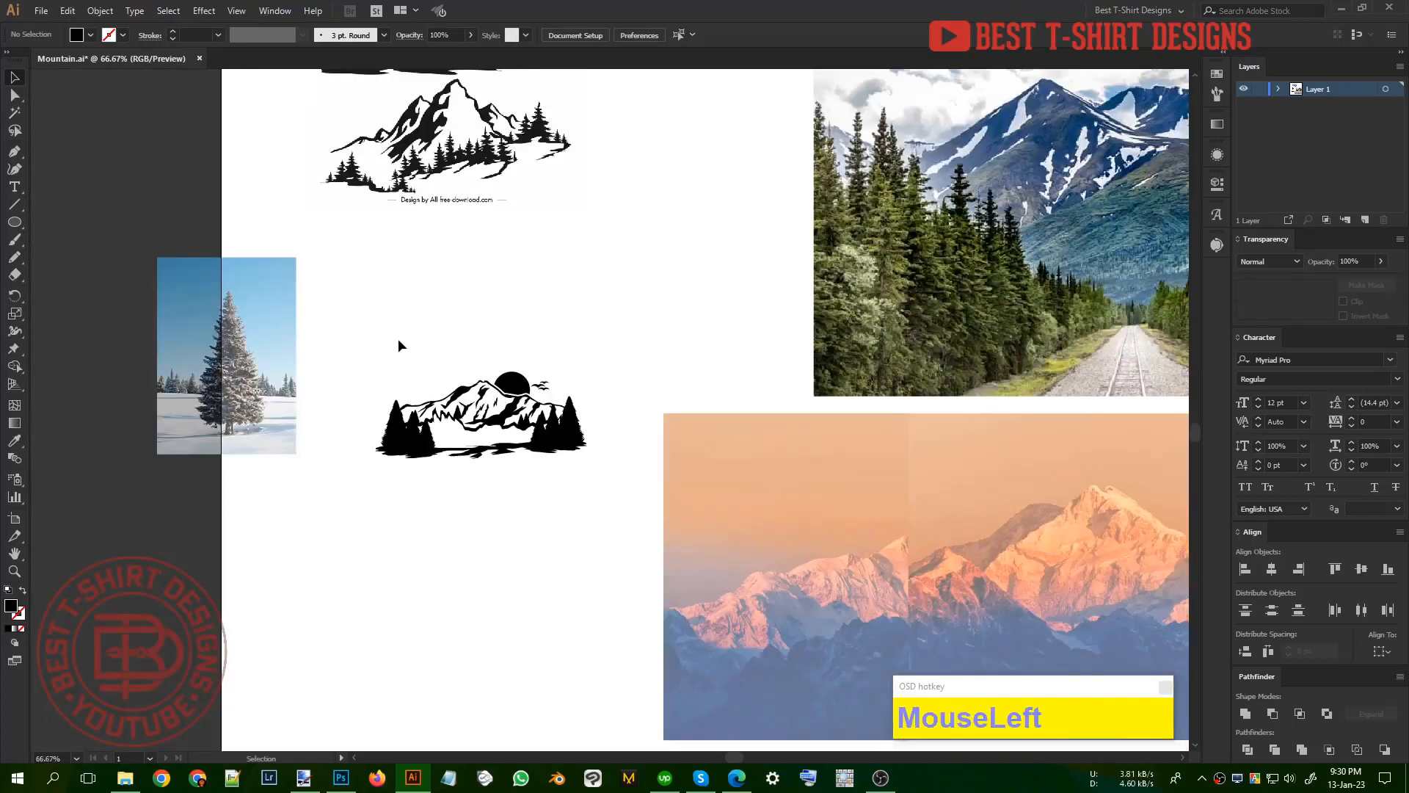
left_click_drag(372, 324, 590, 481)
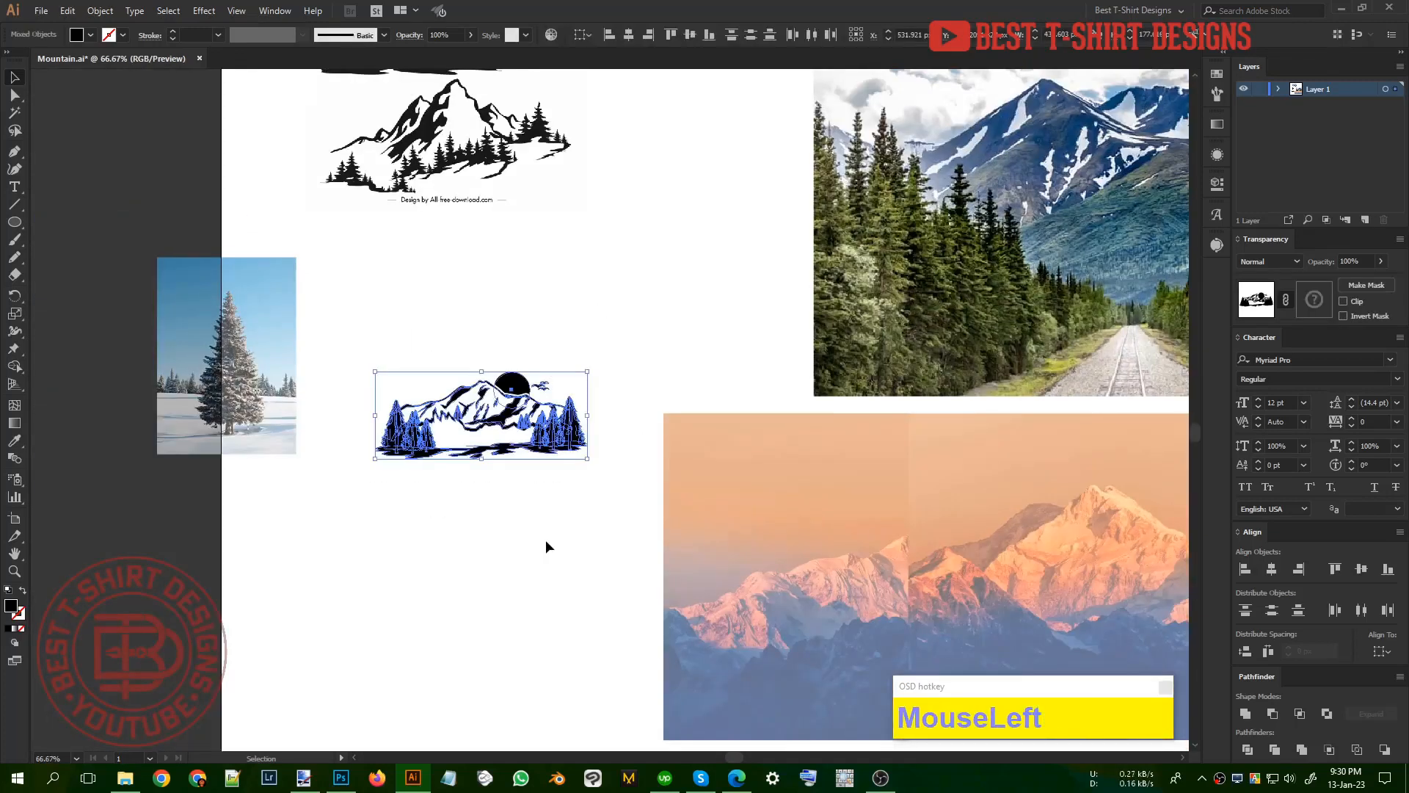
left_click(545, 540)
scroll(544, 540, "up", 3)
scroll(511, 374, "up", 4)
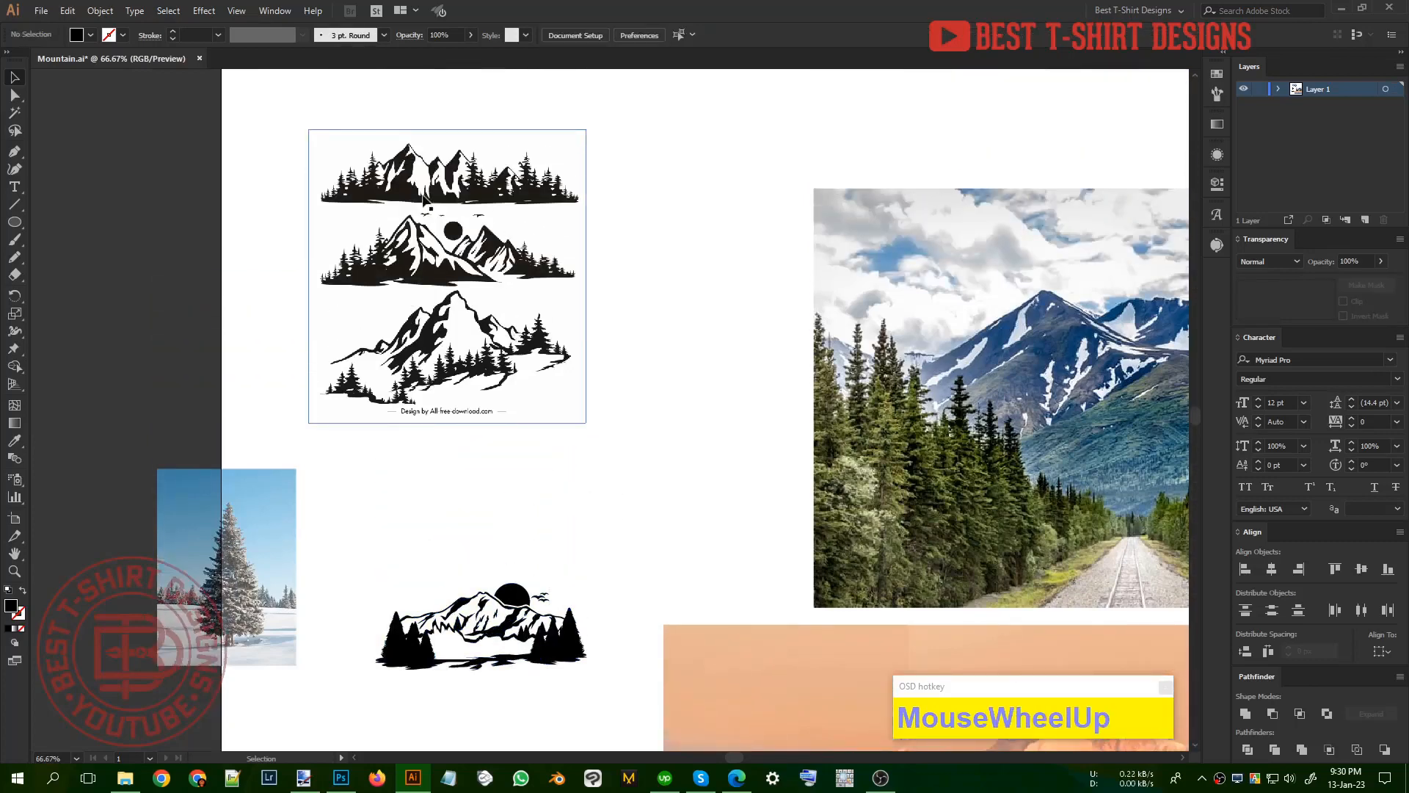
left_click(619, 519)
scroll(619, 543, "down", 2)
mouse_move(606, 637)
left_mouse_down()
mouse_move(359, 497)
mouse_move(349, 449)
mouse_move(627, 644)
left_mouse_up()
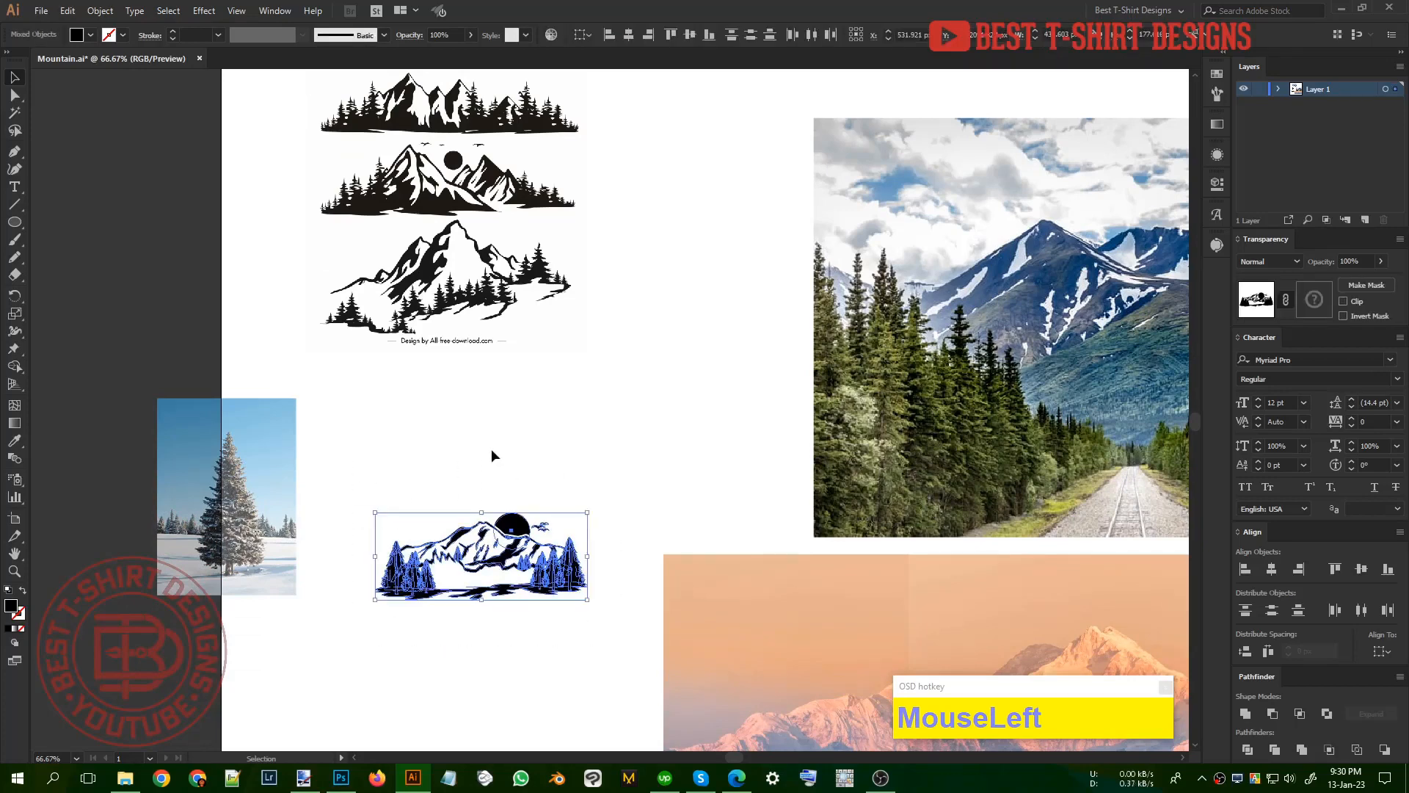
scroll(464, 447, "down", 1)
left_click(624, 430)
left_click_drag(625, 423, 453, 418)
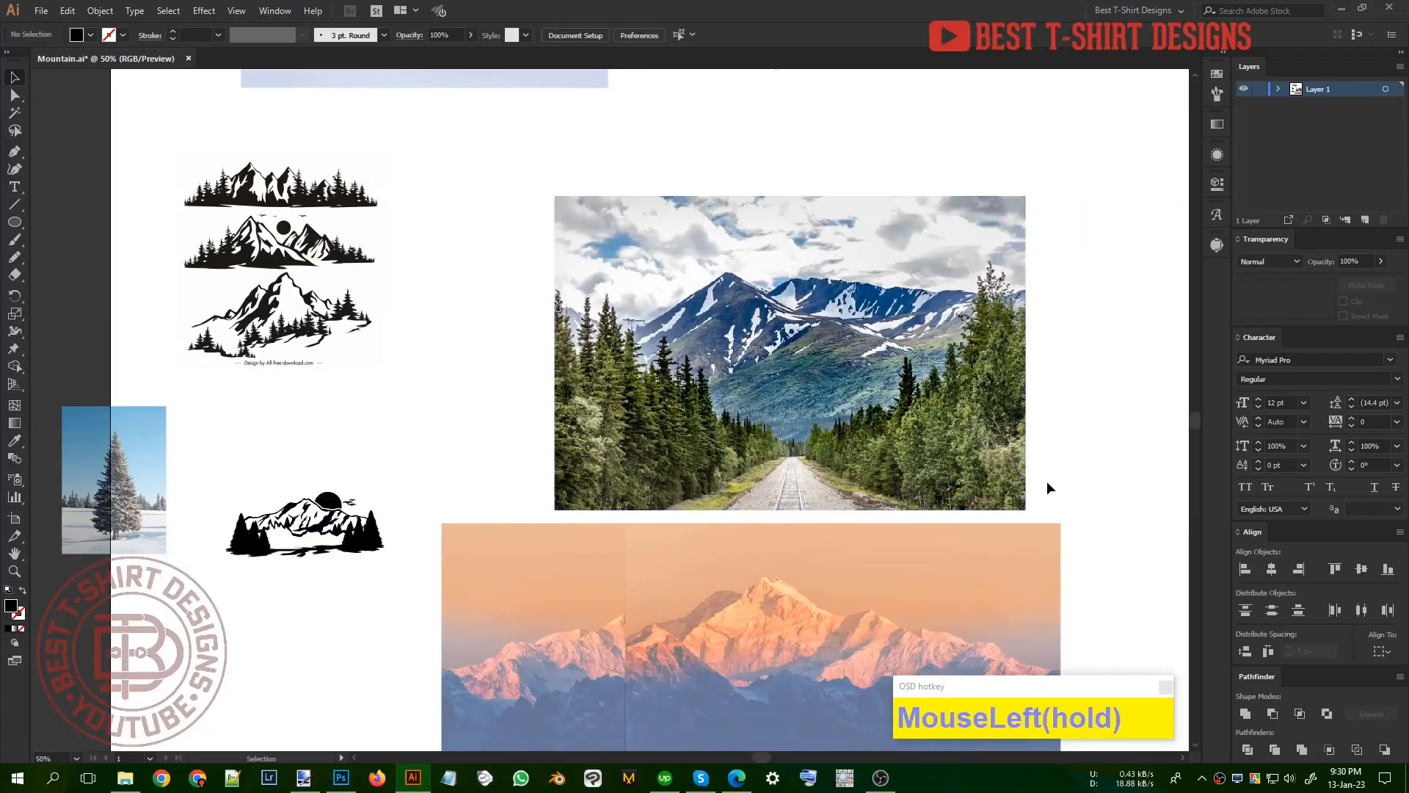
left_click(1047, 485)
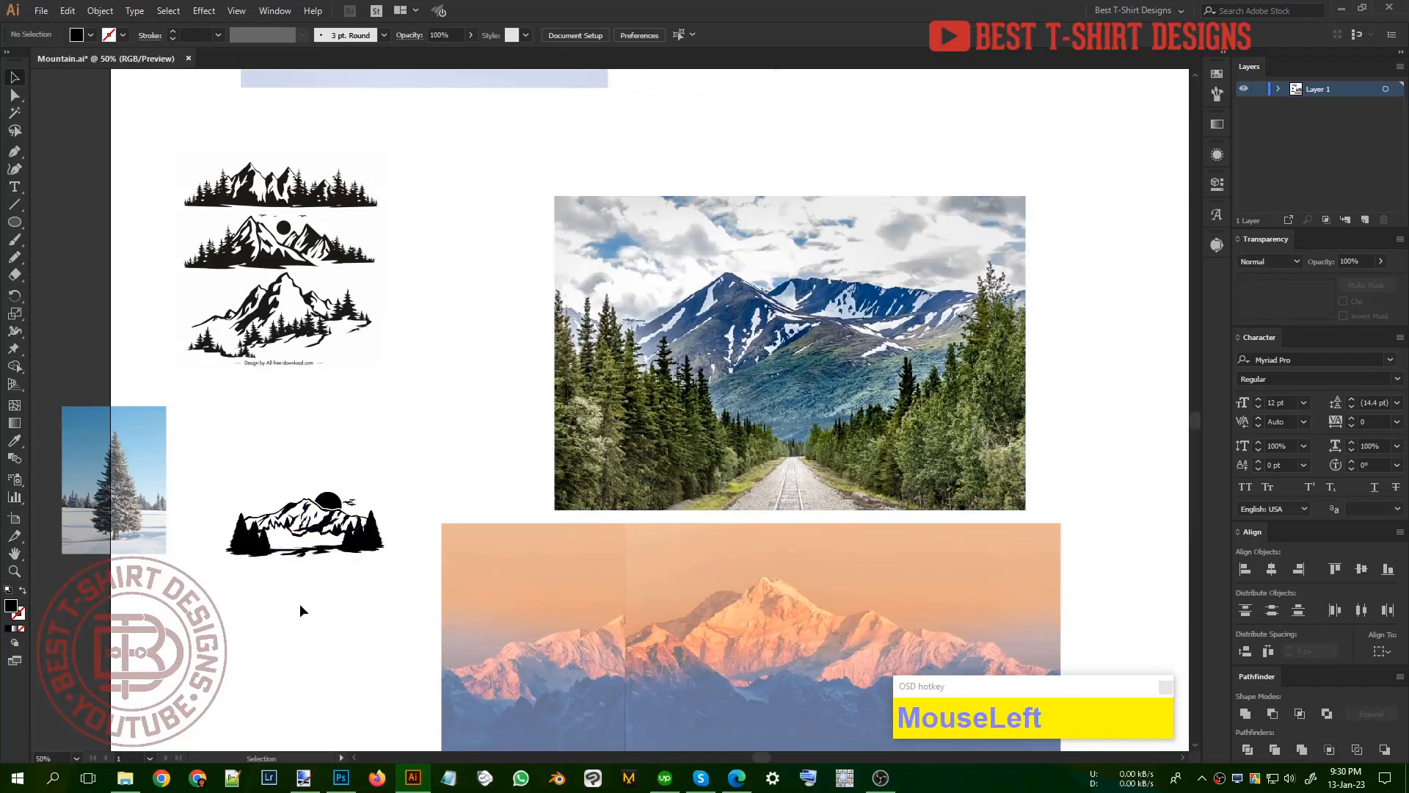
scroll(252, 582, "up", 2, "alt")
scroll(232, 506, "down", 1, "alt")
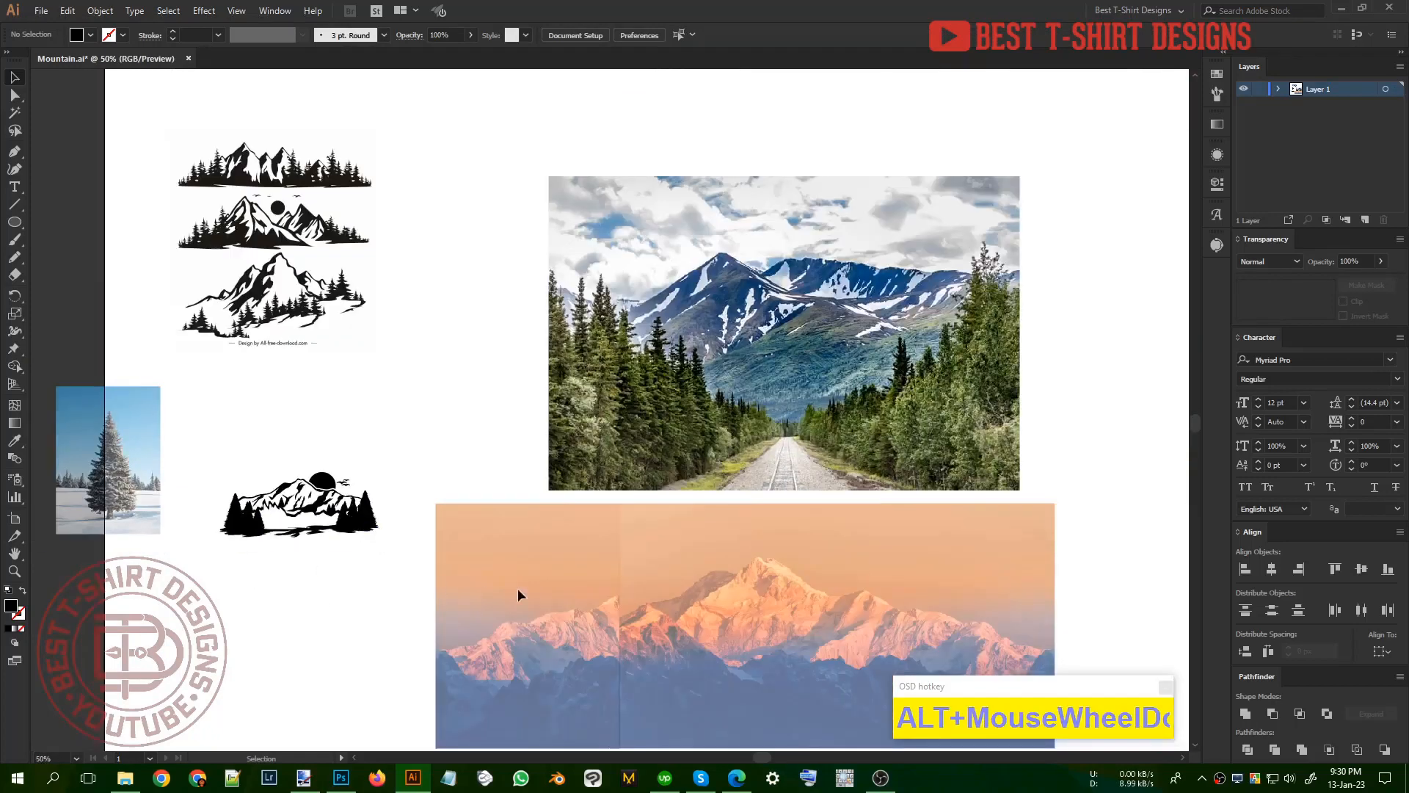
left_click_drag(473, 564, 460, 550)
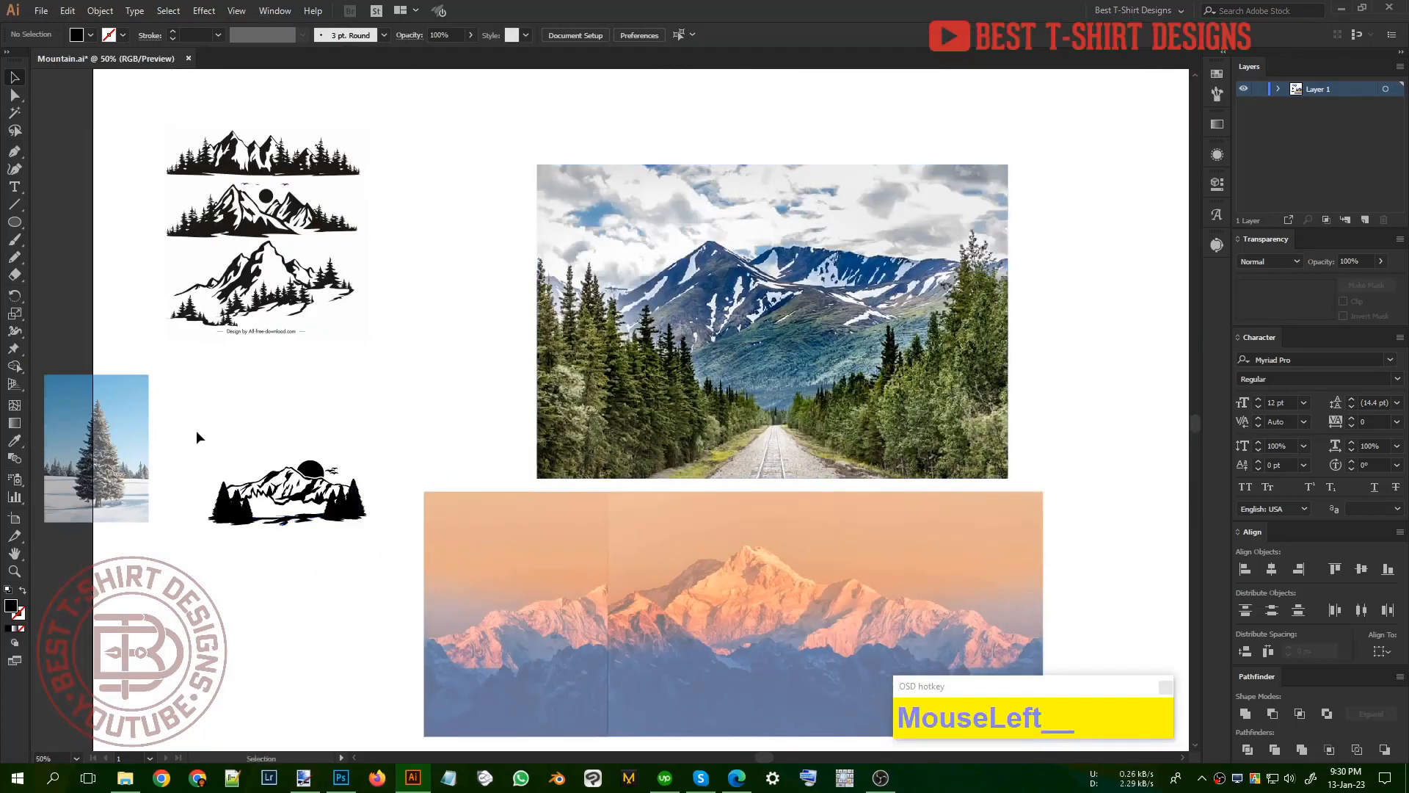
left_click_drag(196, 437, 408, 550)
left_click_drag(664, 497, 597, 500)
Step: Reduce the forest road photo's opacity to 60% and lock it as a tracing reference
left_click(822, 449)
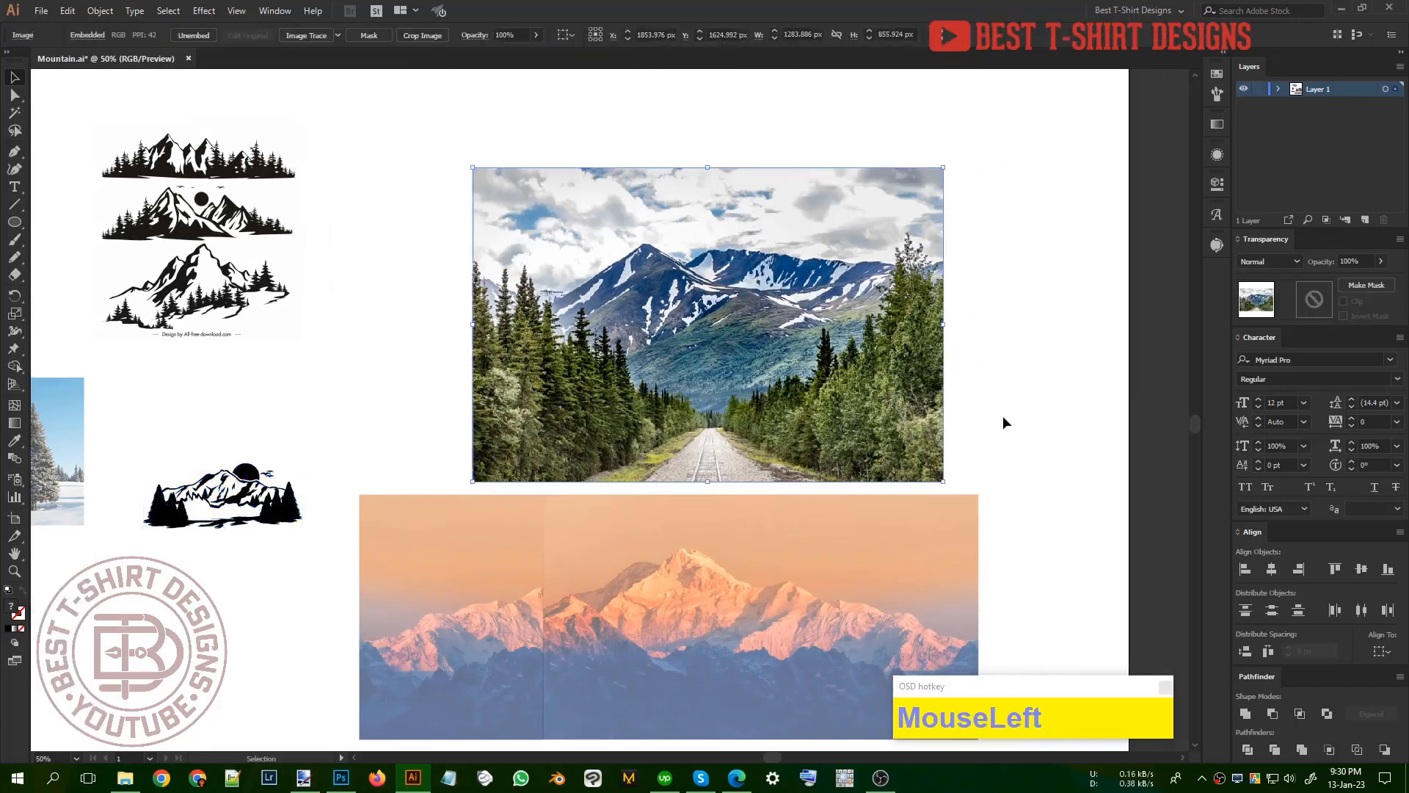
scroll(515, 34, "down", 3, "shift")
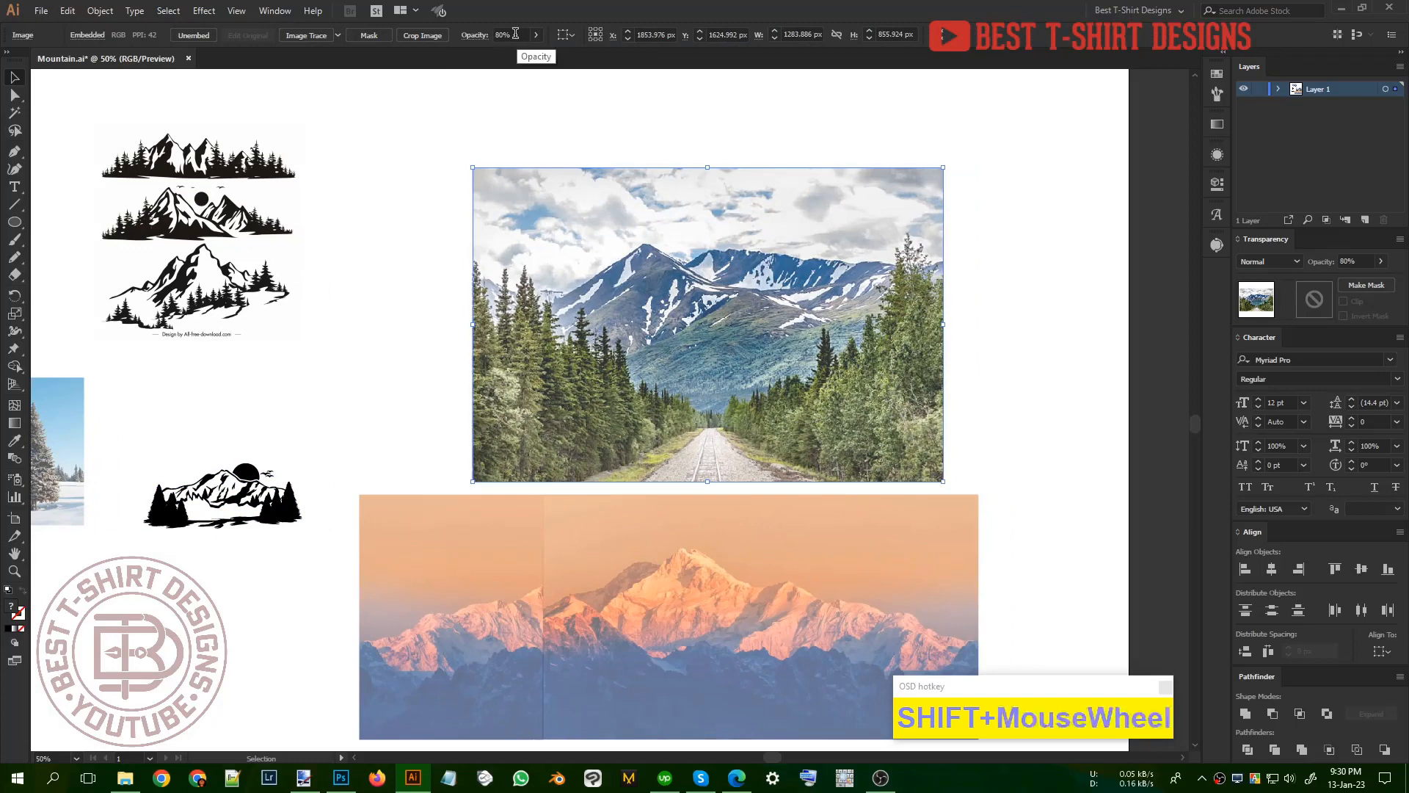
scroll(515, 33, "down", 1, "shift")
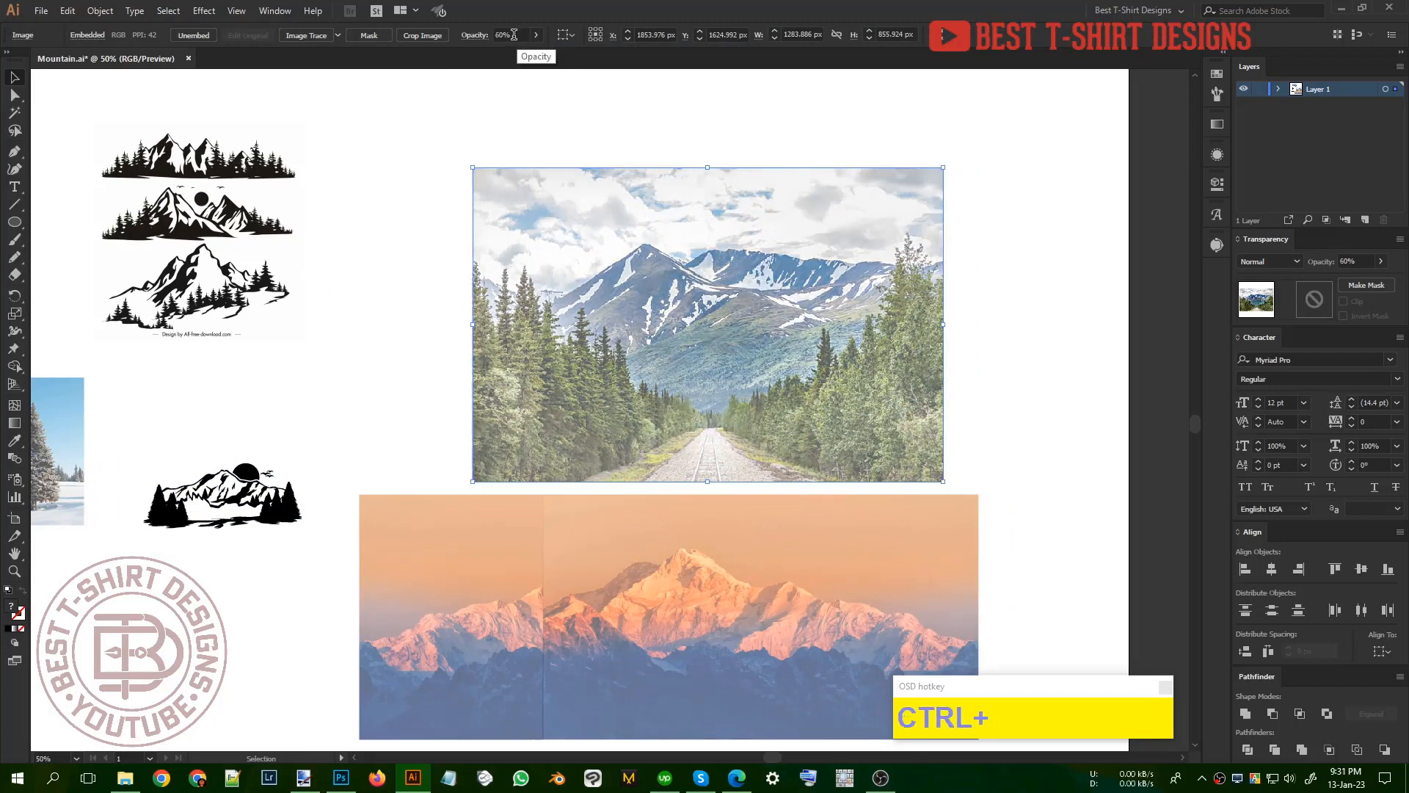
key("ctrl+2")
left_click(905, 367)
Step: Capture a screen region of about 1347 × 682 px around the forest road photo for annotation
scroll(464, 297, "up", 2, "alt")
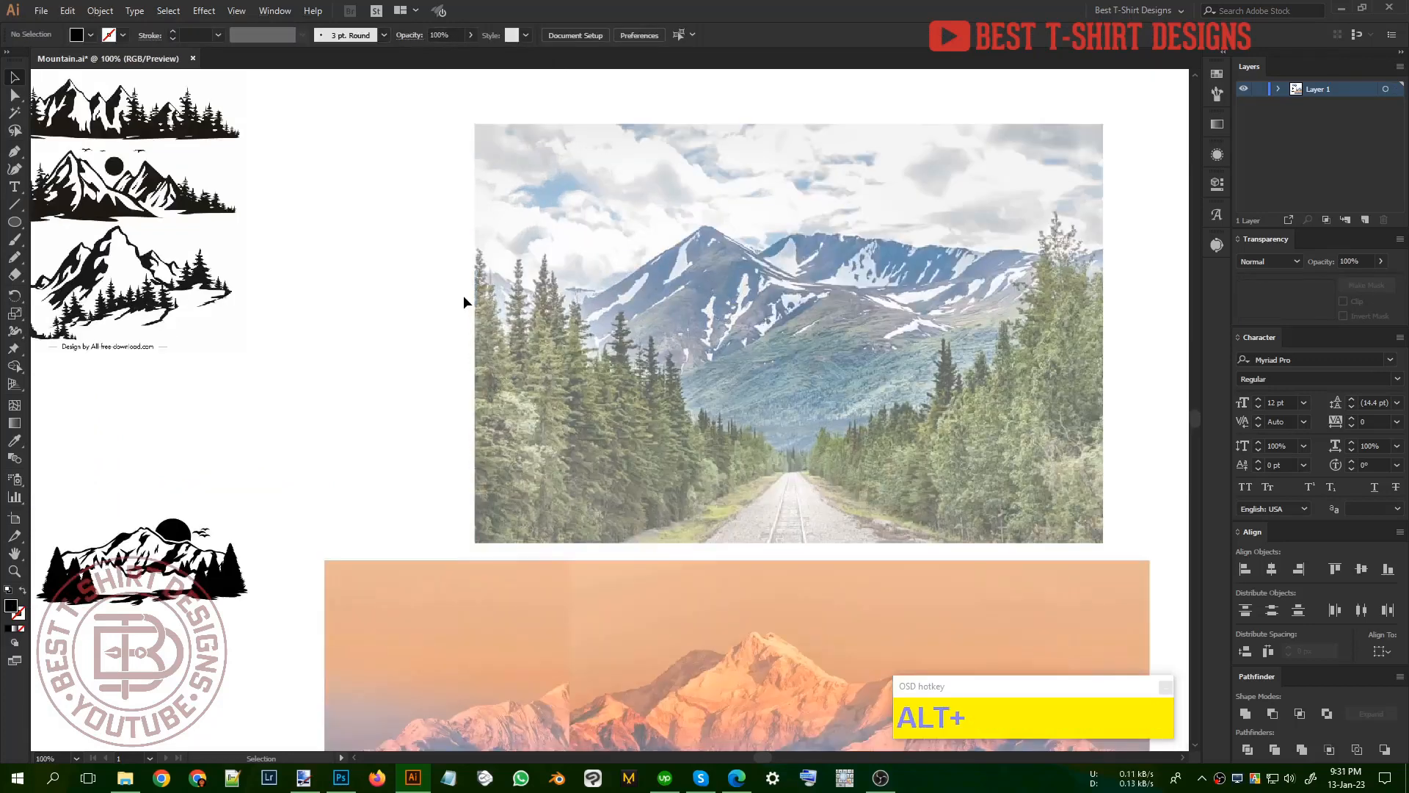
scroll(464, 295, "up", 1, "alt")
scroll(694, 479, "down", 2)
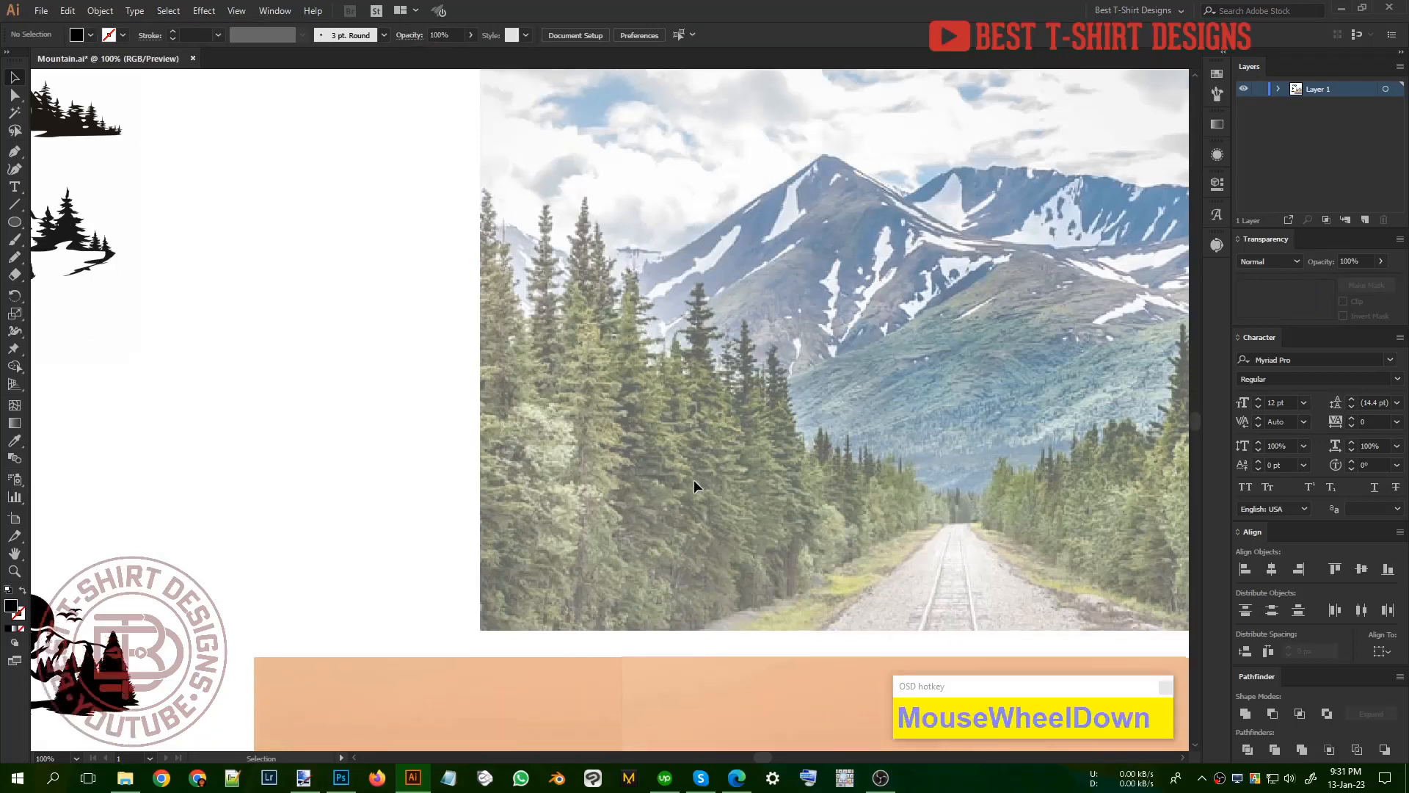
left_click_drag(900, 474, 756, 455)
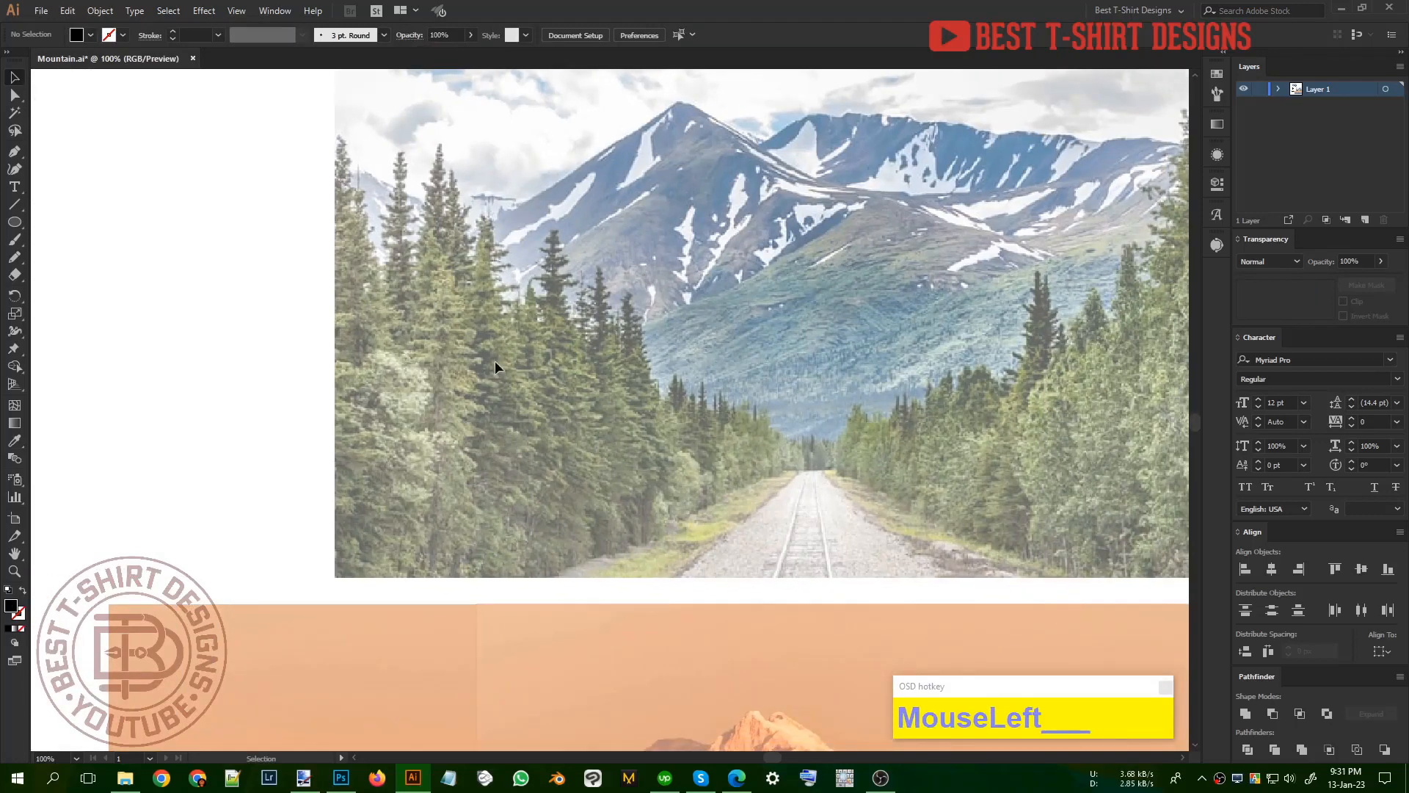
left_click_drag(821, 351, 698, 386)
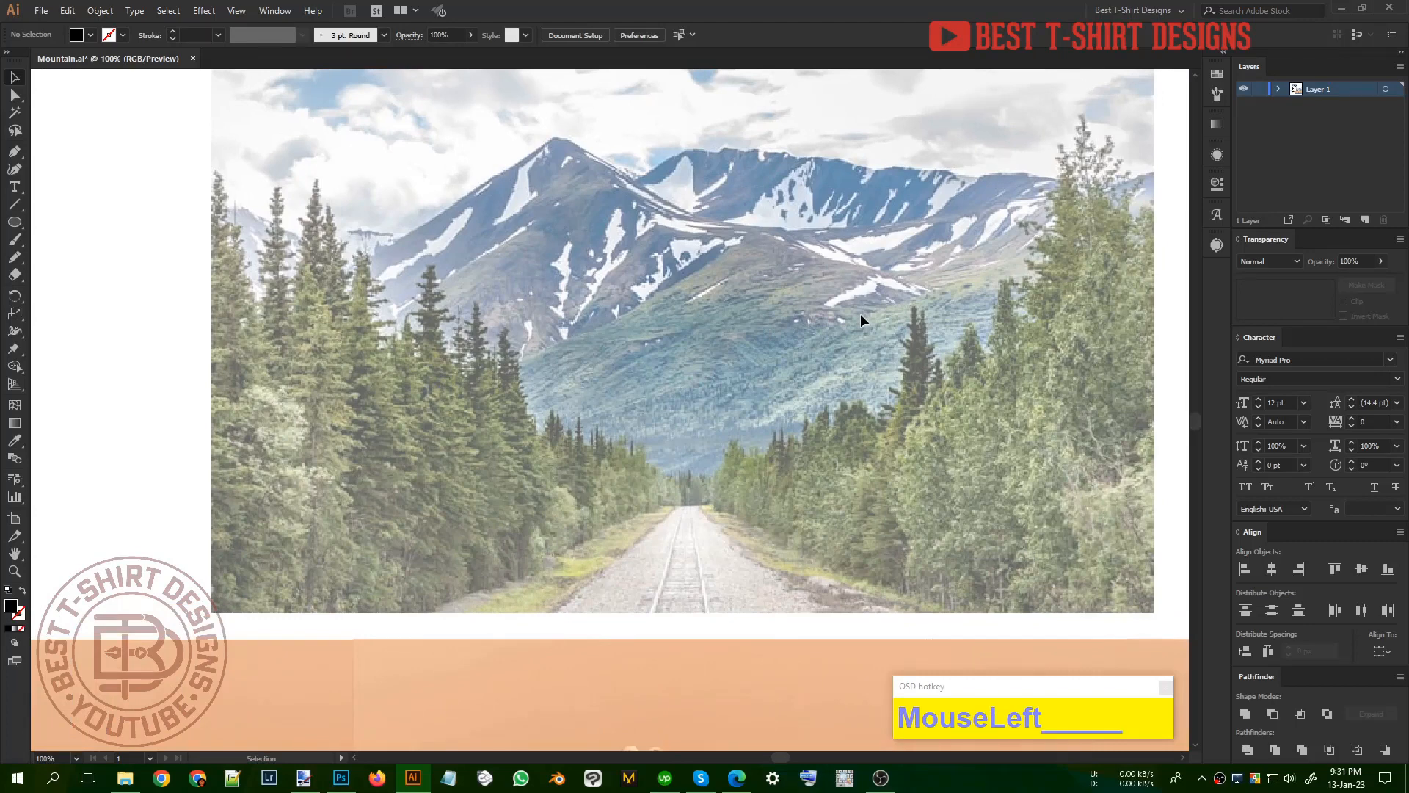
key("n")
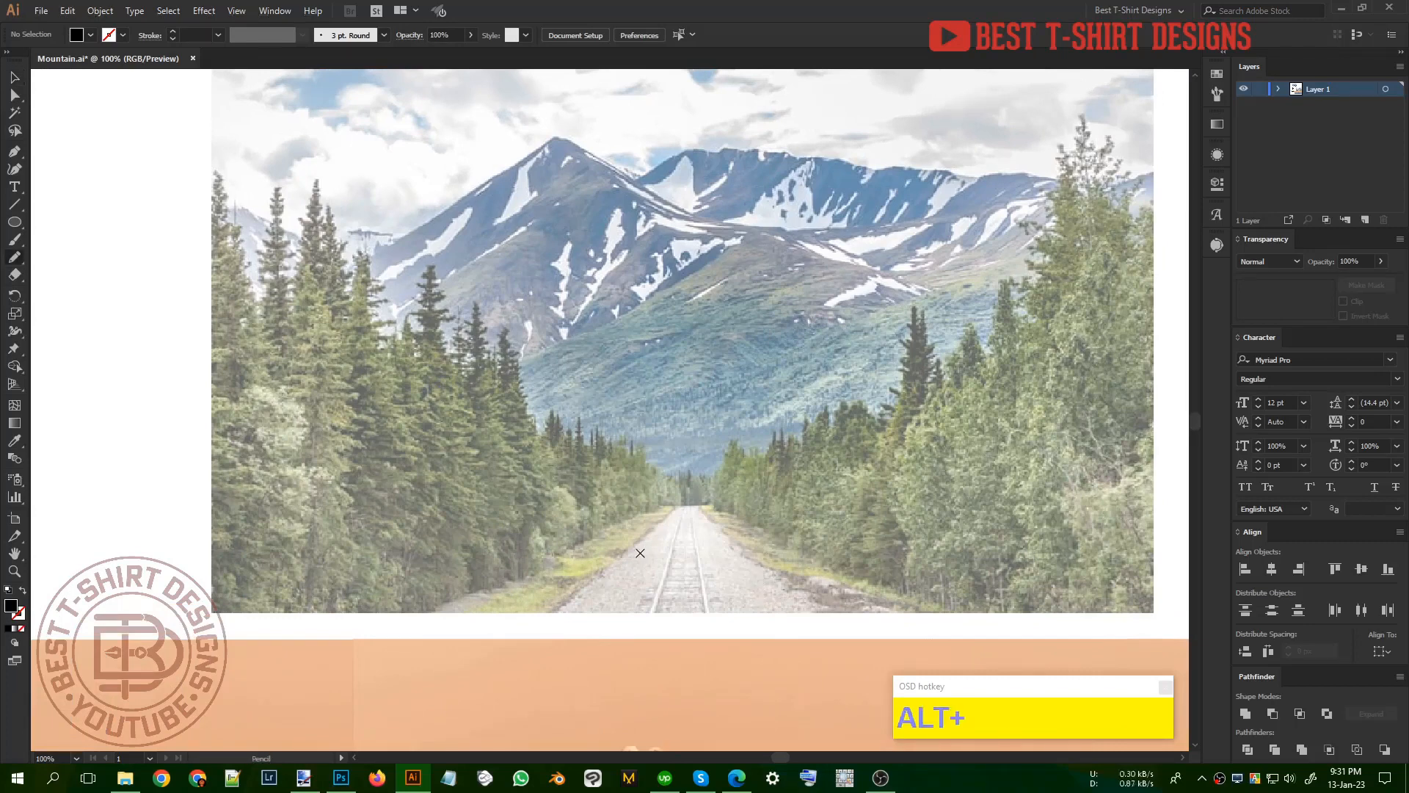
key("Print")
mouse_move(175, 120)
left_mouse_down()
mouse_move(1051, 526)
mouse_move(1162, 620)
left_mouse_up()
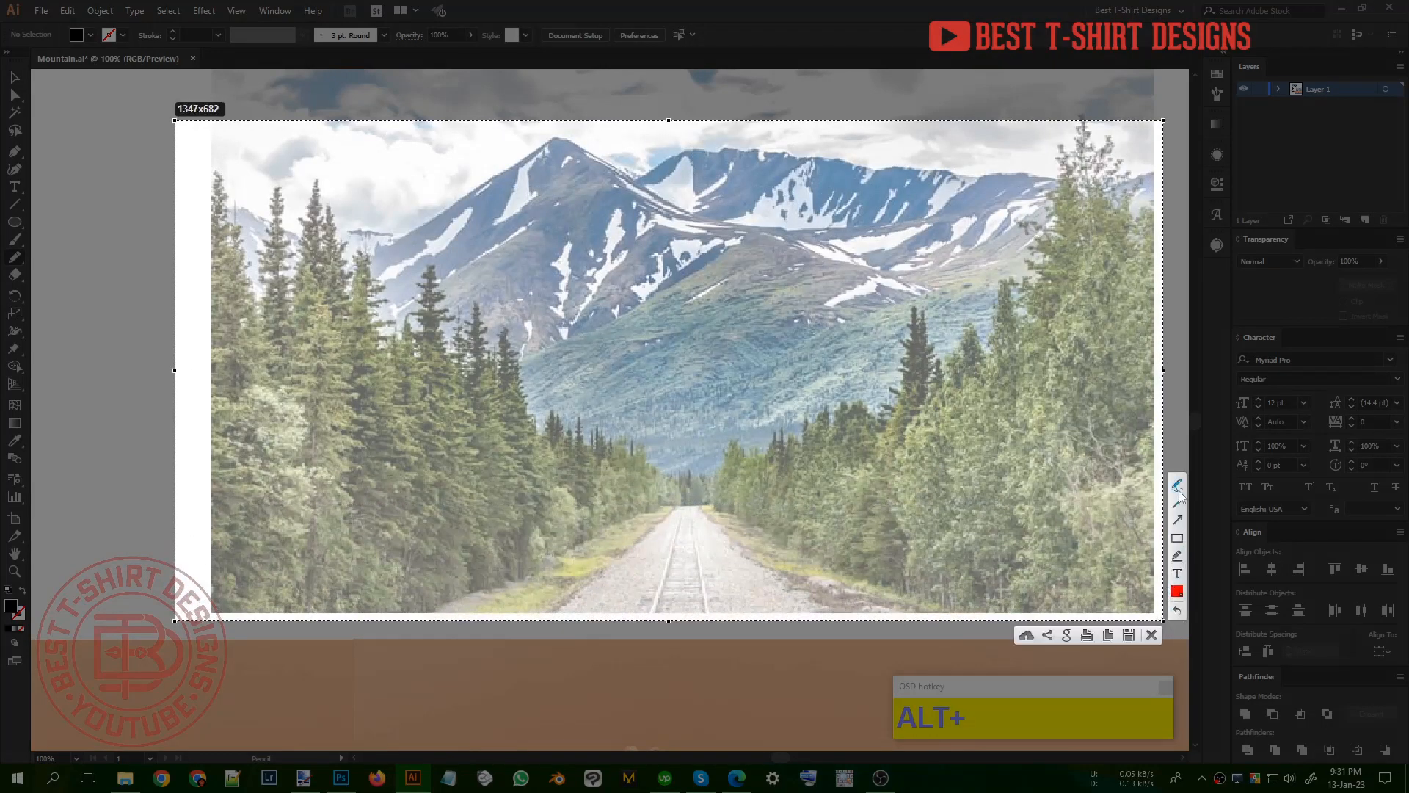
left_click_drag(675, 521, 618, 629)
left_click(694, 515)
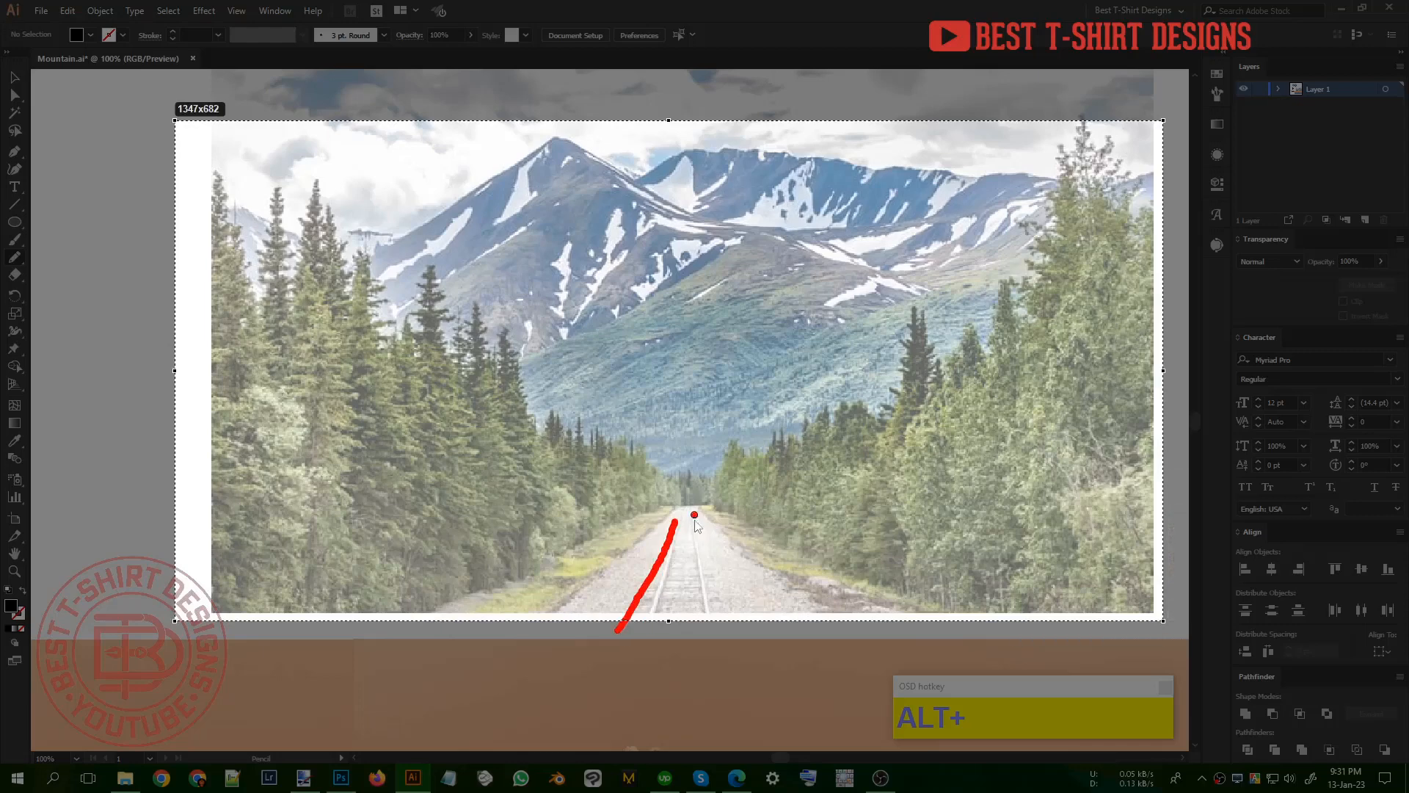
left_click_drag(710, 626, 709, 624)
left_click_drag(697, 518, 737, 633)
left_click_drag(701, 514, 745, 602)
key("ctrl+z")
key("ctrl+z")
key("ctrl+z")
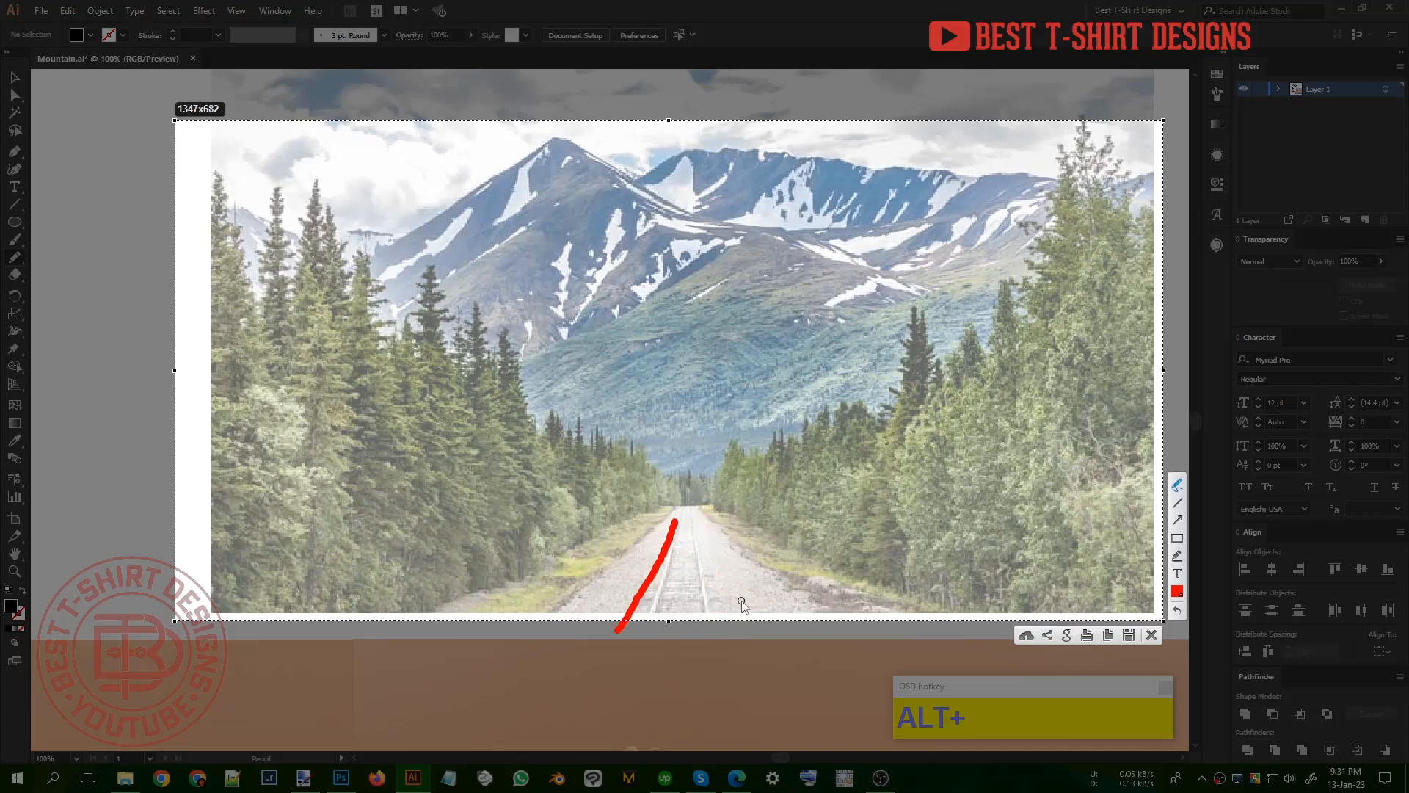
key("ctrl+z")
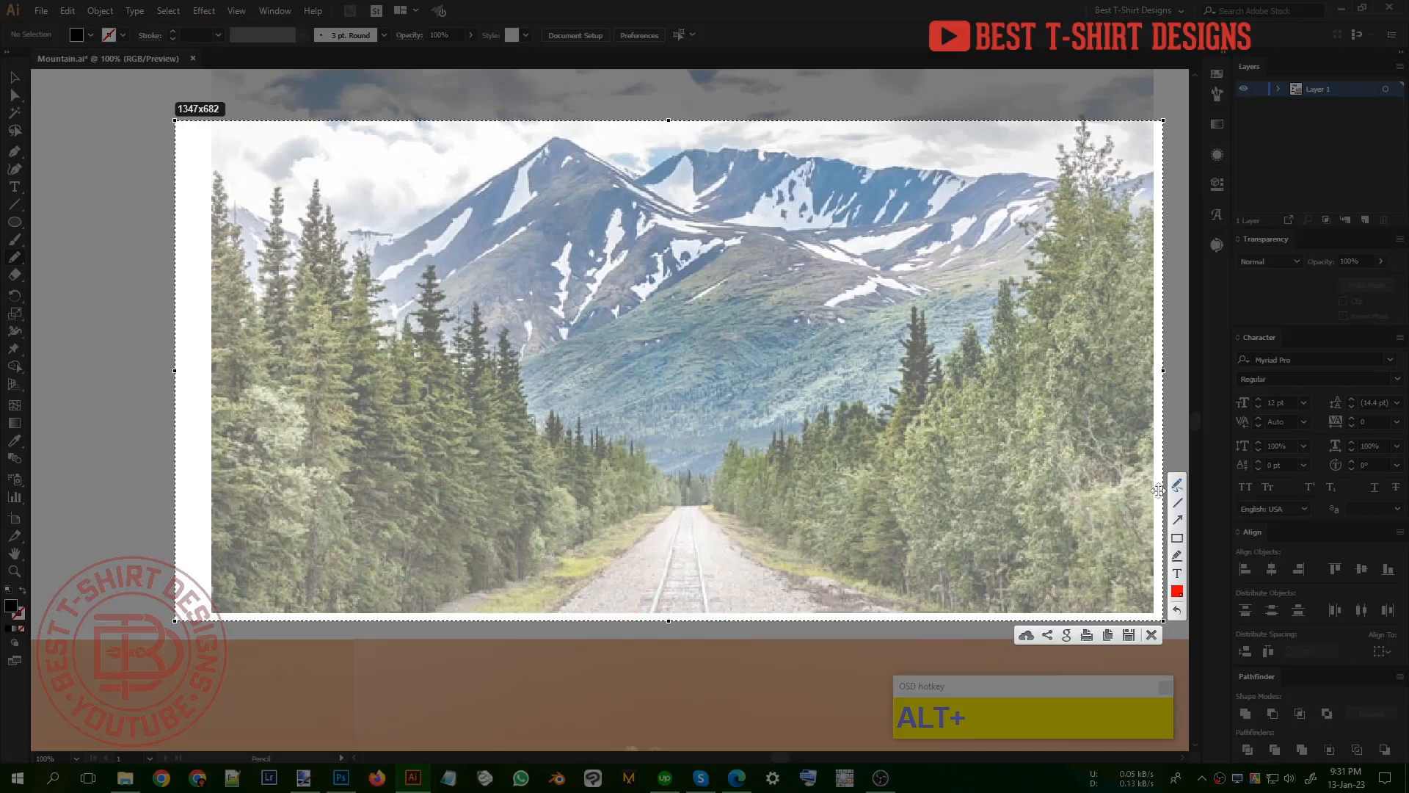
Step: Mark the ground shapes along both road edges and the road's centre in red on the capture, and close it unsaved
mouse_move(672, 506)
left_mouse_down()
mouse_move(548, 612)
mouse_move(478, 613)
mouse_move(671, 502)
mouse_move(593, 557)
mouse_move(630, 523)
mouse_move(670, 565)
mouse_move(705, 561)
mouse_move(670, 575)
mouse_move(708, 505)
mouse_move(720, 535)
mouse_move(823, 599)
mouse_move(899, 607)
mouse_move(943, 584)
left_mouse_up()
left_click(708, 502)
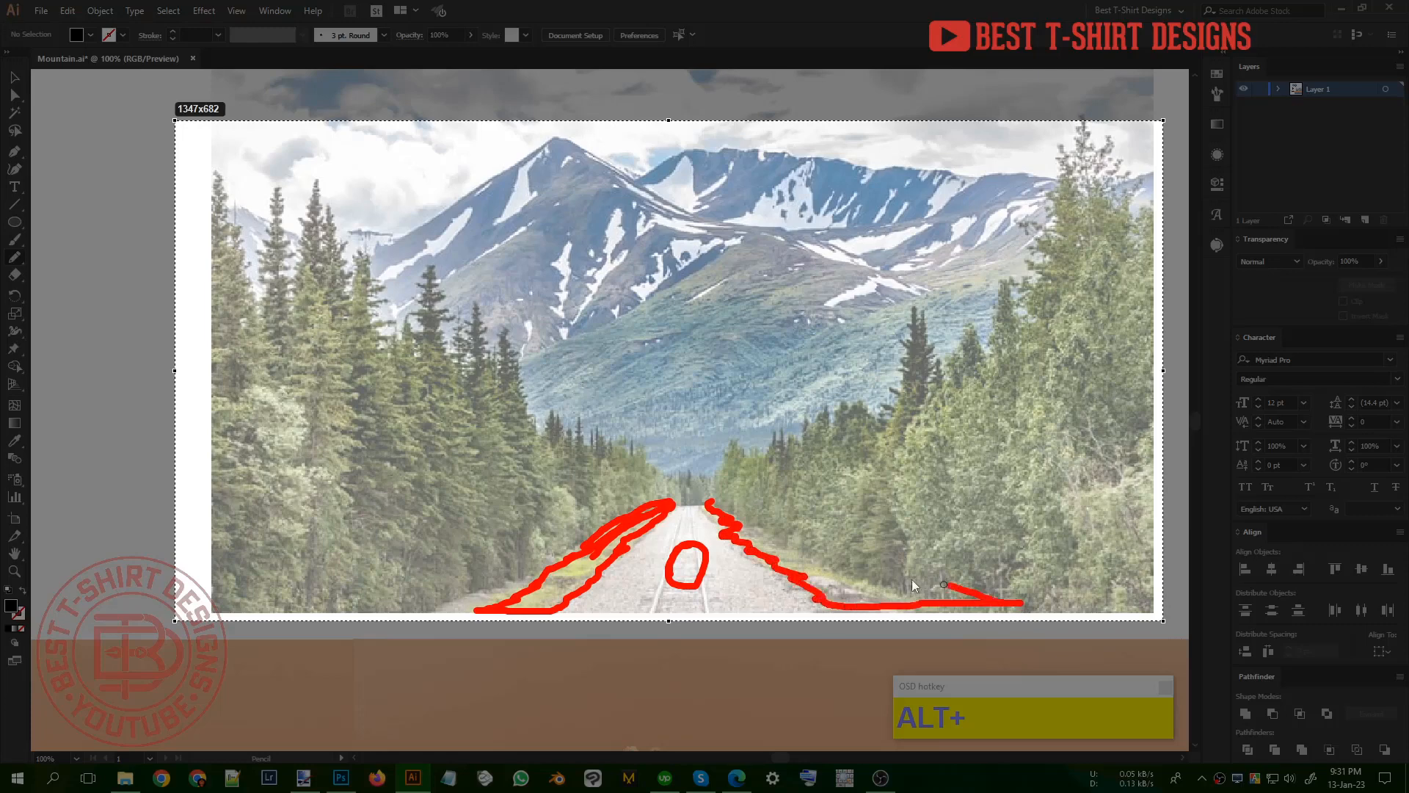
mouse_move(701, 499)
left_mouse_down()
mouse_move(824, 570)
mouse_move(746, 524)
mouse_move(758, 548)
mouse_move(670, 550)
mouse_move(680, 599)
mouse_move(661, 576)
mouse_move(693, 576)
left_mouse_up()
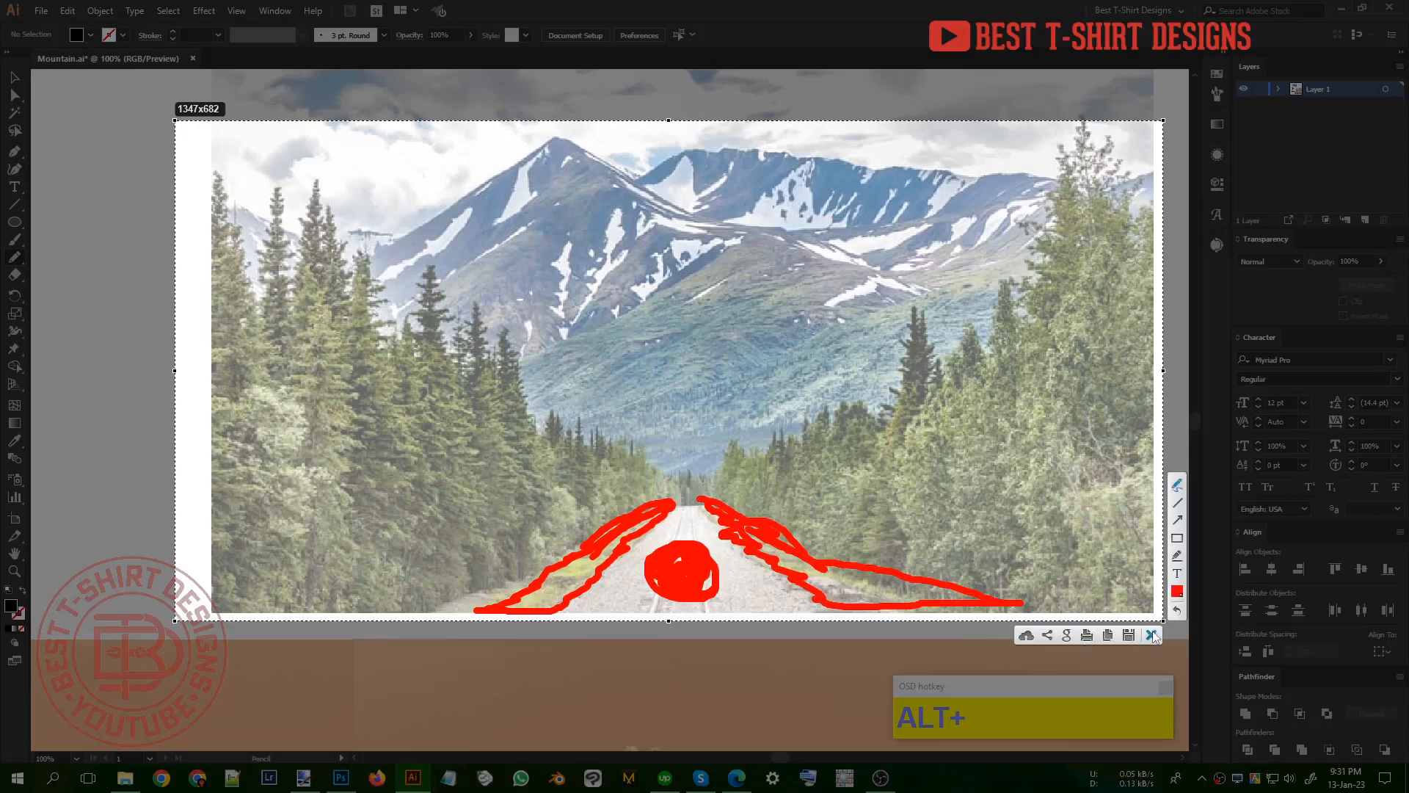
left_click(1152, 635)
Step: Trace the ground strip along the road's left edge with the Pencil tool, starting at the photo's bottom edge
key("v")
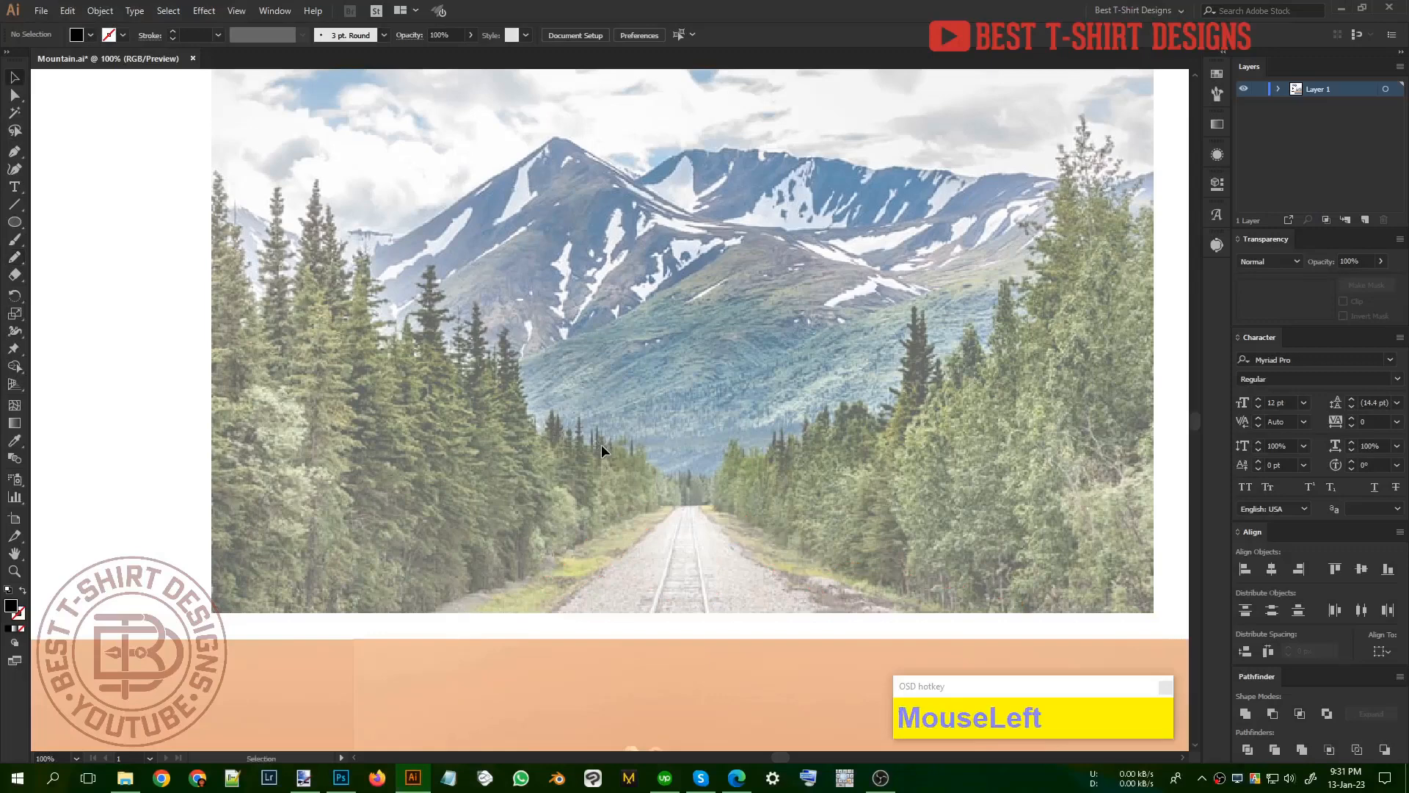
key("n")
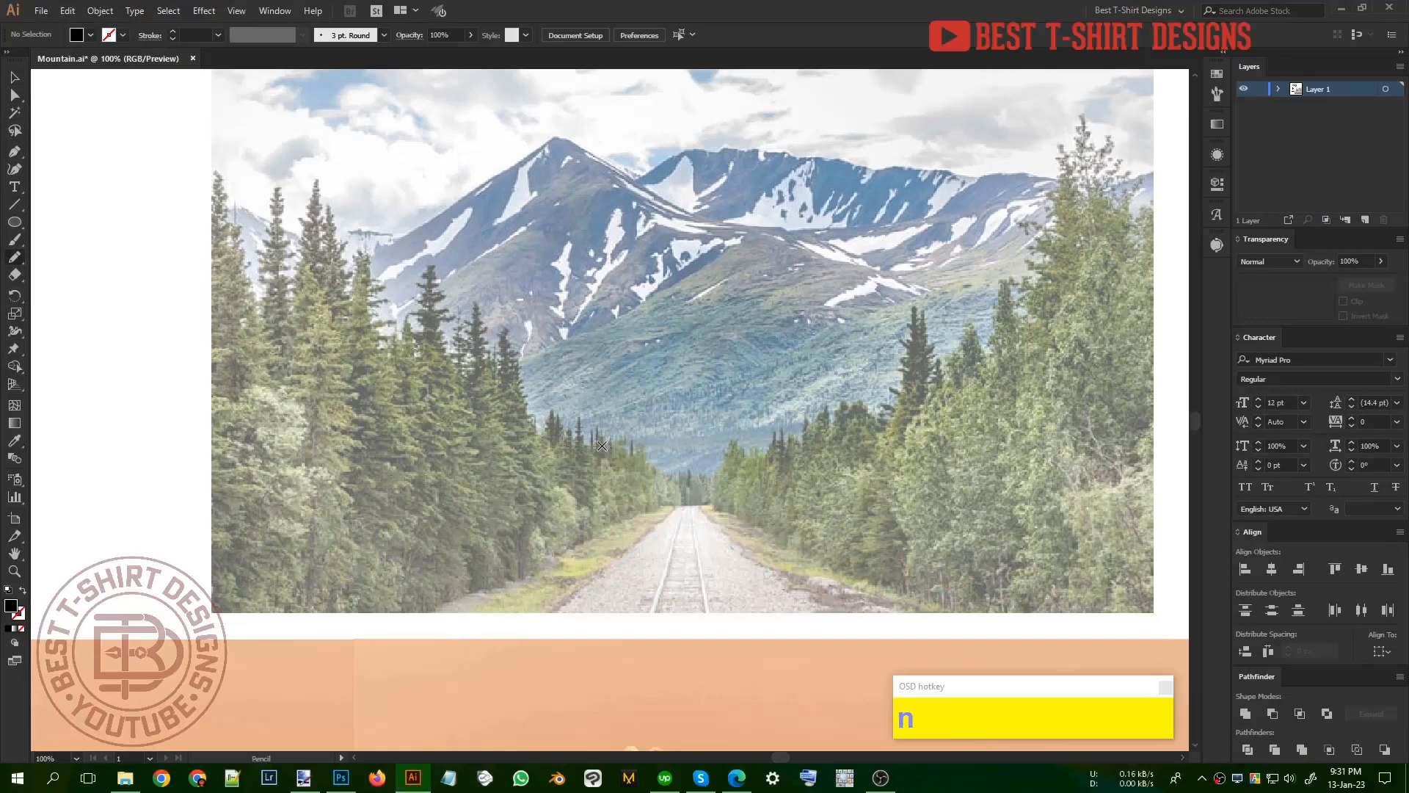
scroll(692, 509, "up", 1)
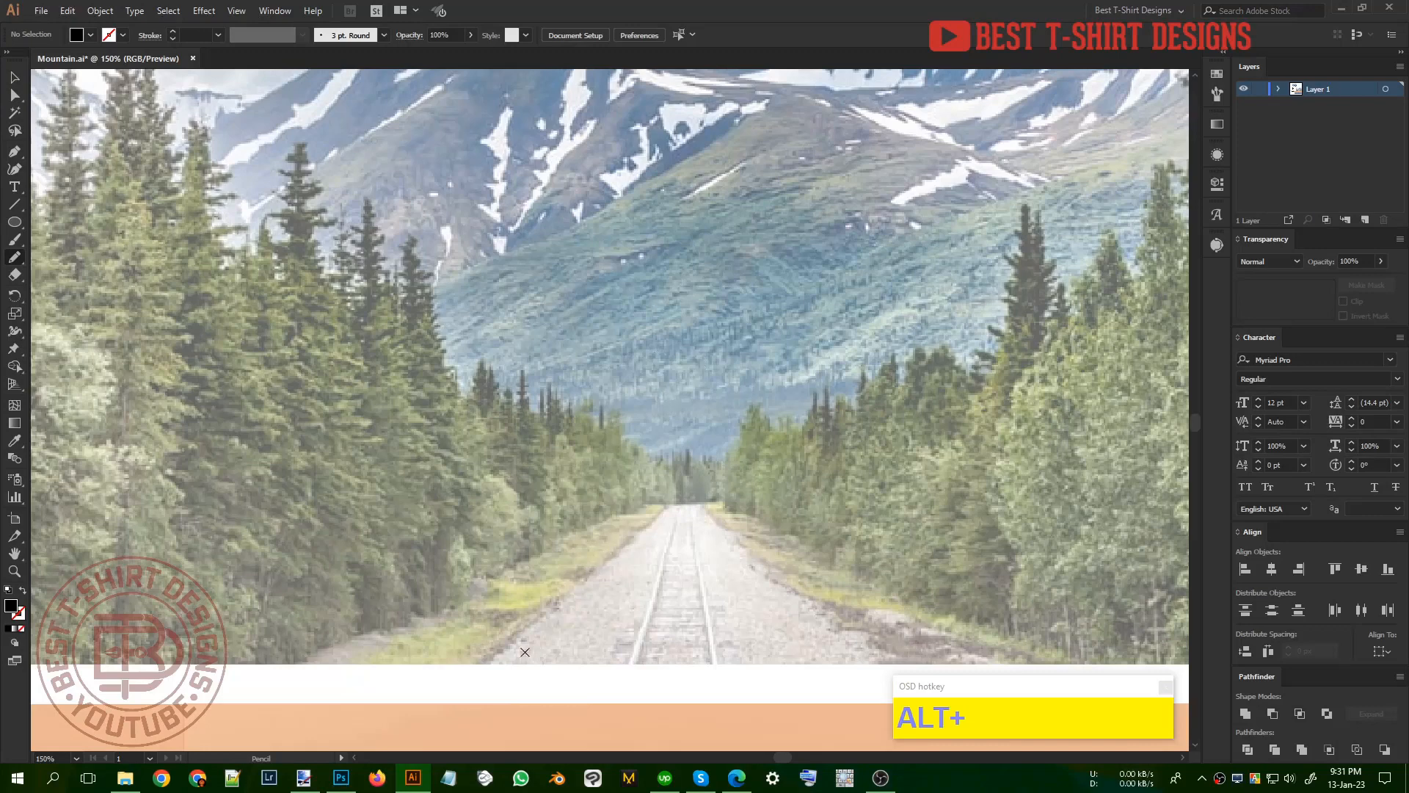
left_click_drag(465, 672, 507, 637)
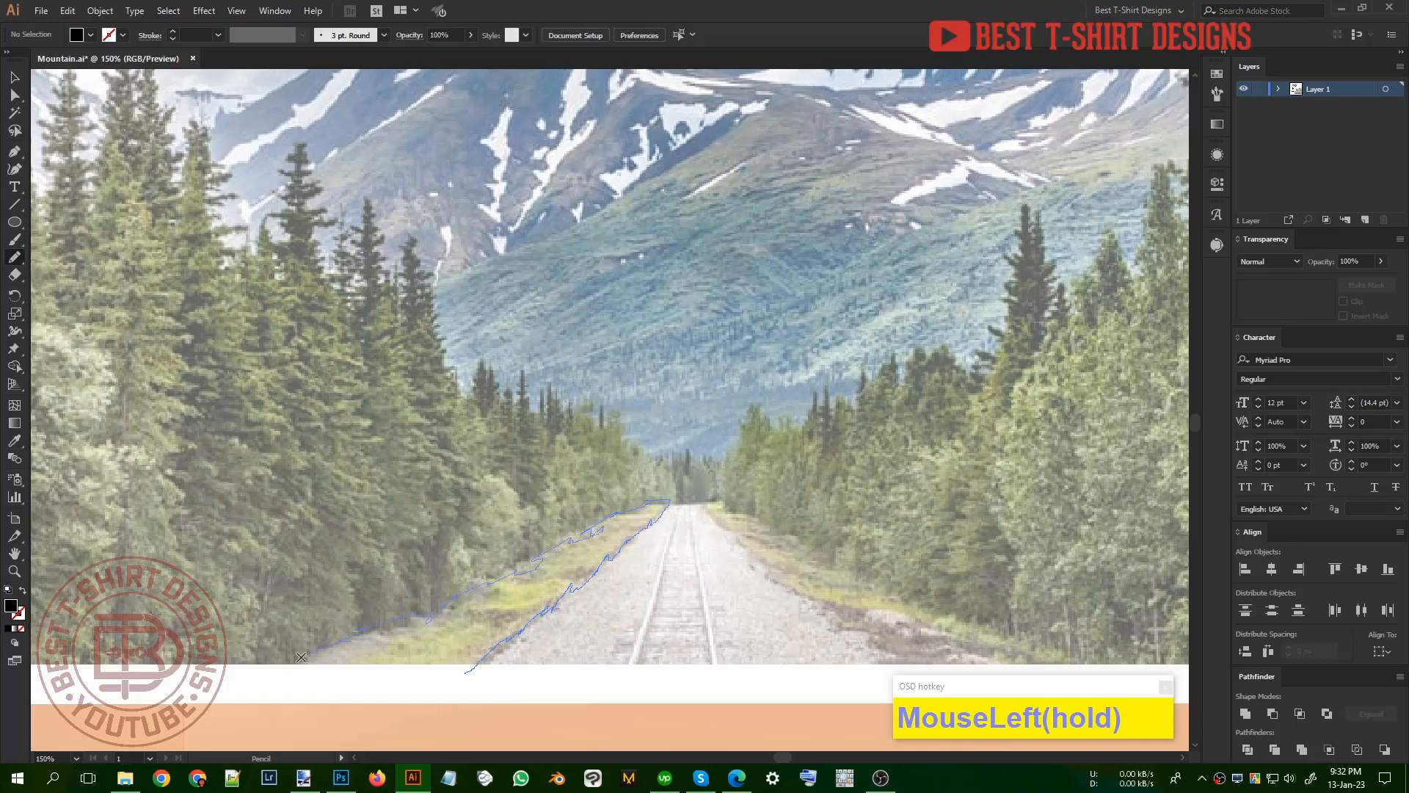
Step: Close the traced left ground strip and place a horizontally mirrored copy of it along the road's right edge
left_click_drag(301, 656, 469, 670)
scroll(550, 685, "down", 1)
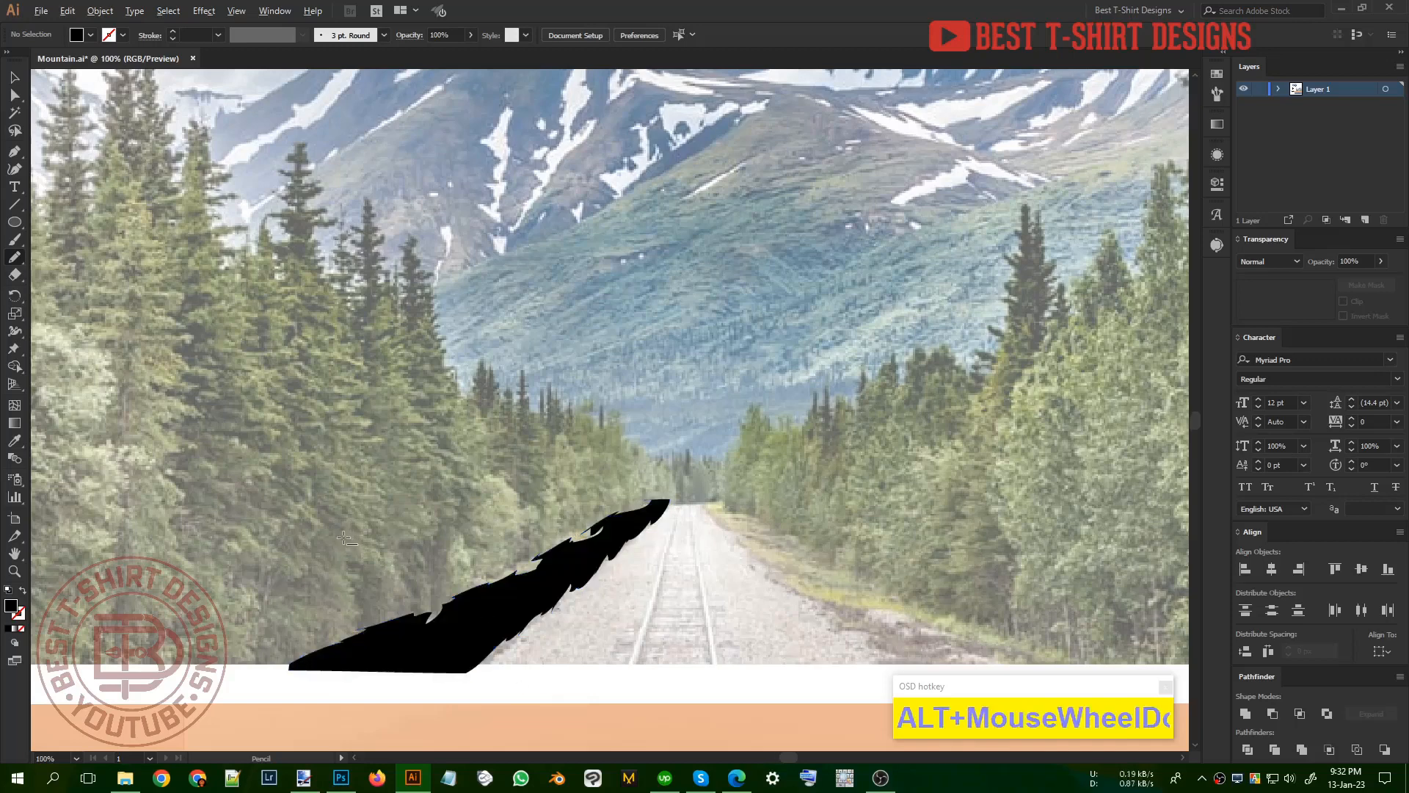
key("v")
left_click_drag(489, 585, 615, 584)
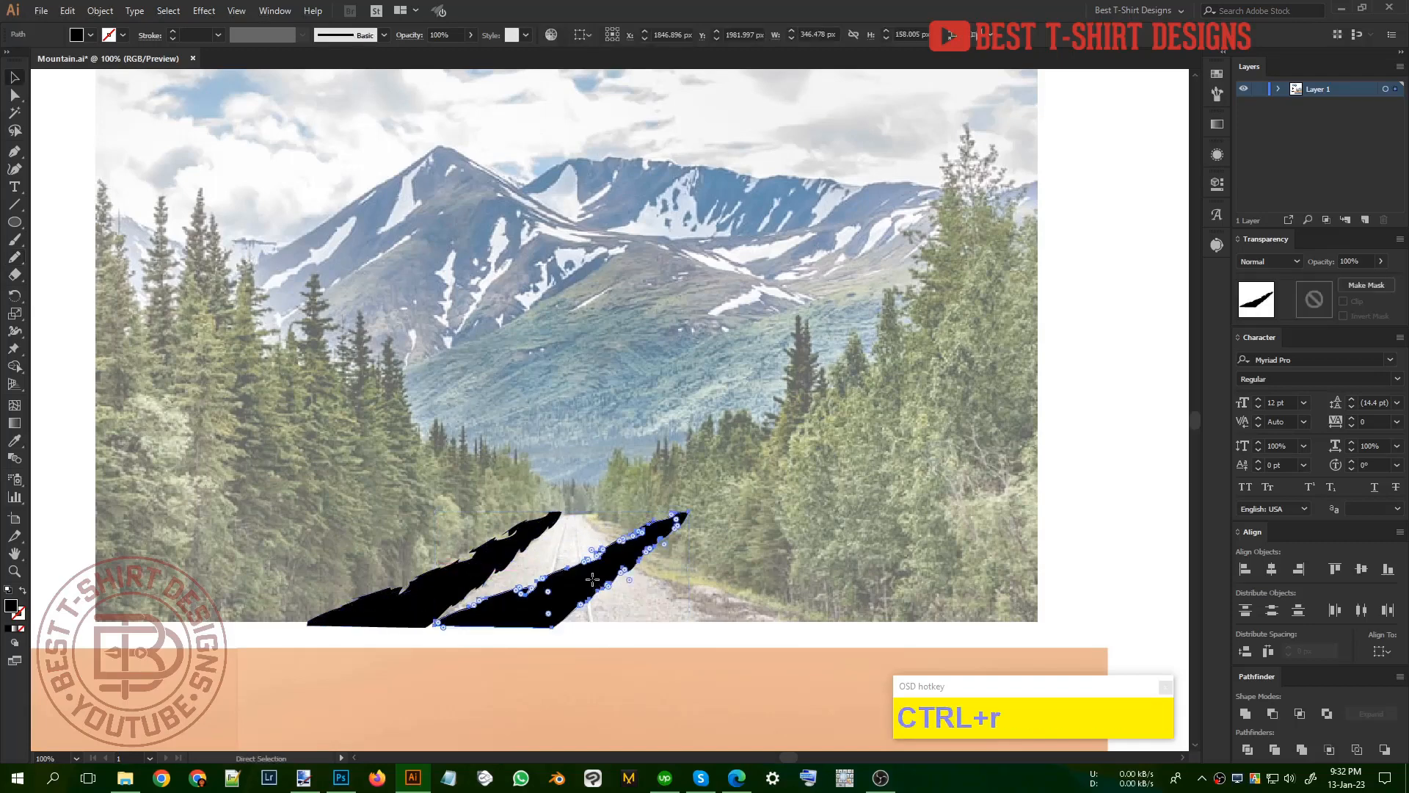
left_click(132, 235)
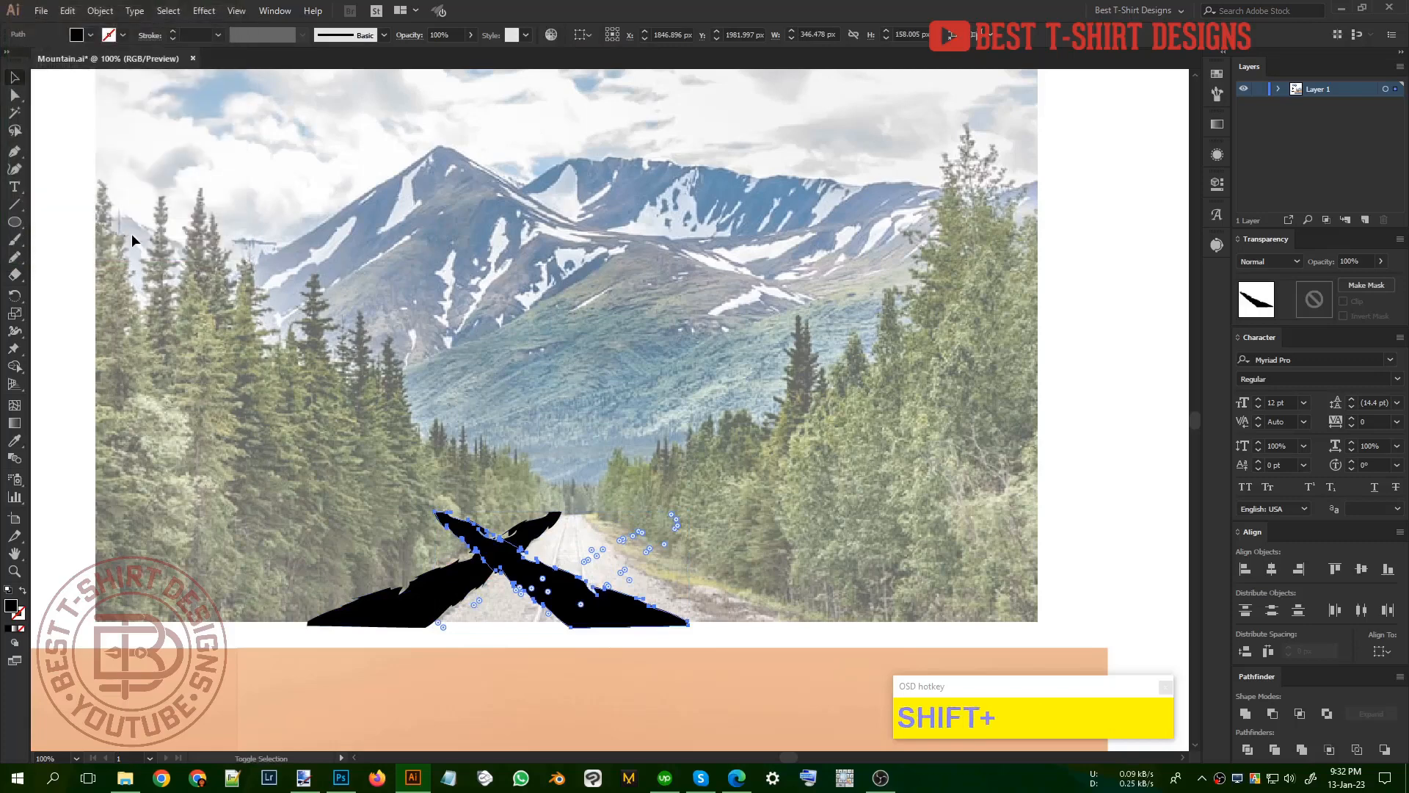
key("shift+Right")
key("shift+Right")
key("shift+Right")
key("shift+Right")
key("shift+Right")
key("shift+Right")
key("shift+Right")
key("shift+Right")
key("shift+Right")
key("shift+Right")
key("shift+Right")
key("shift+Right")
key("shift+Right")
key("shift+Right")
key("shift+Right")
key("shift+Right")
key("shift+Right")
key("shift+Right")
key("shift+Right")
key("shift+Right")
key("shift+Right")
key("shift+Right")
key("shift+Right")
key("shift+Right")
key("shift+Right")
key("shift+Right")
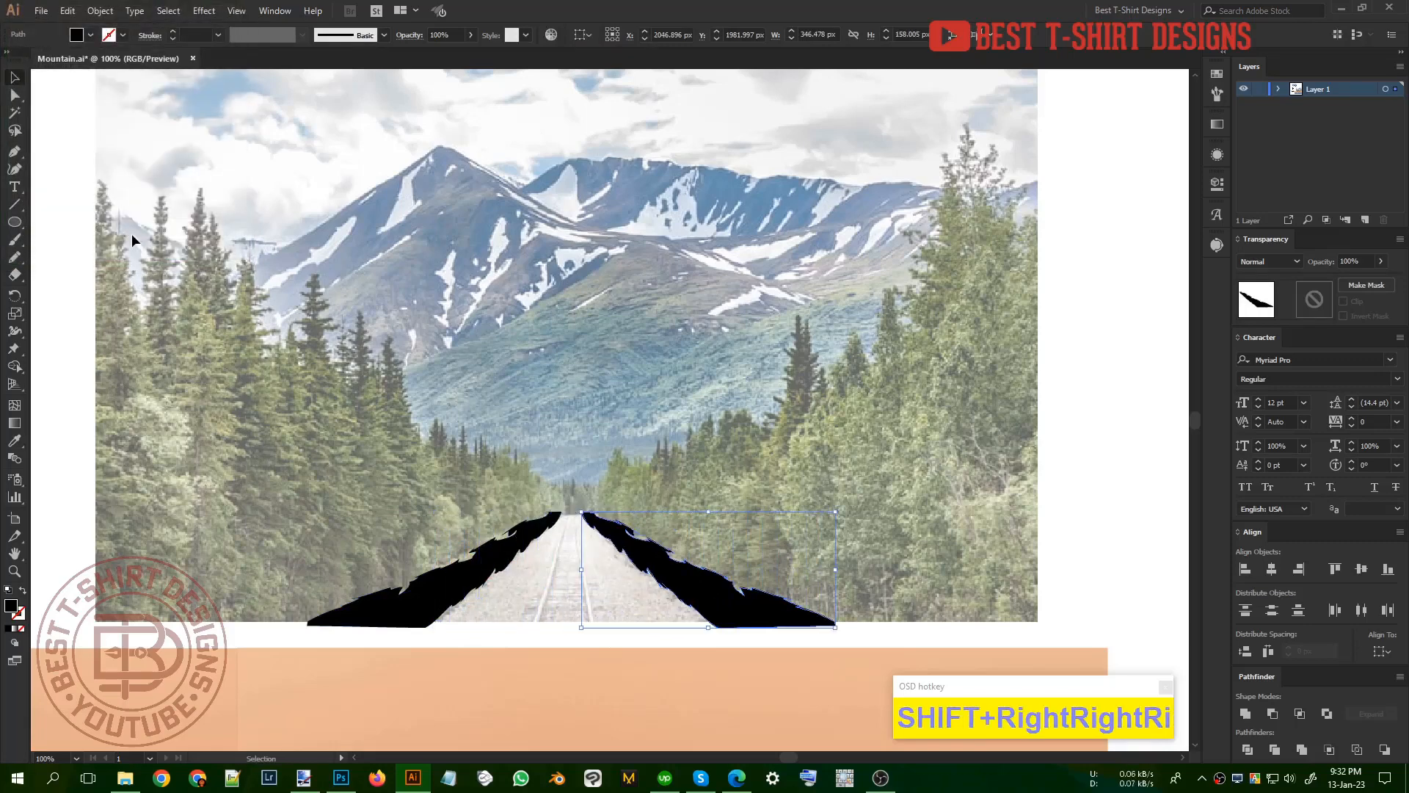
left_click(703, 398)
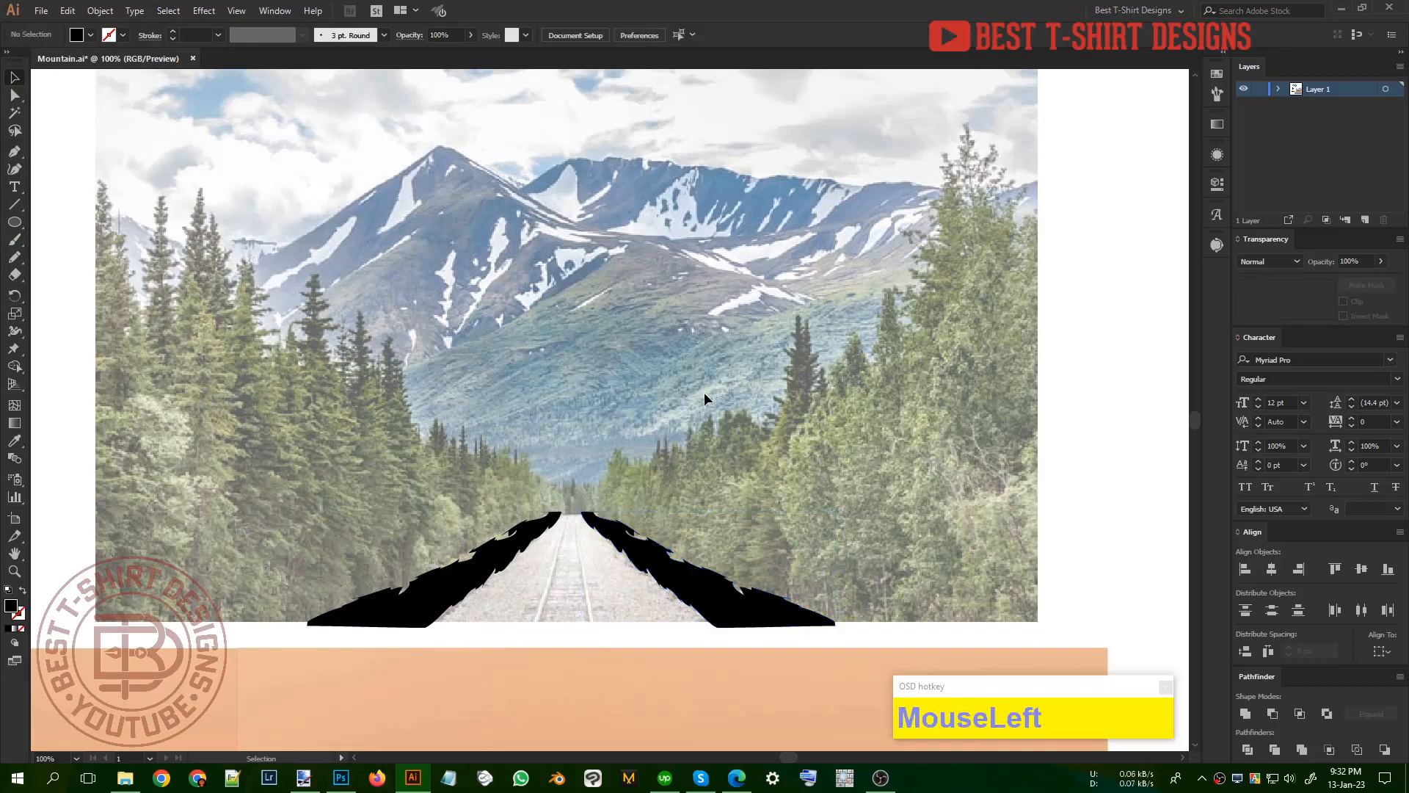
Step: Draw the left rail with the Pen tool as a thin black wedge from the road's far end to below the photo
scroll(565, 661, "up", 1, "alt")
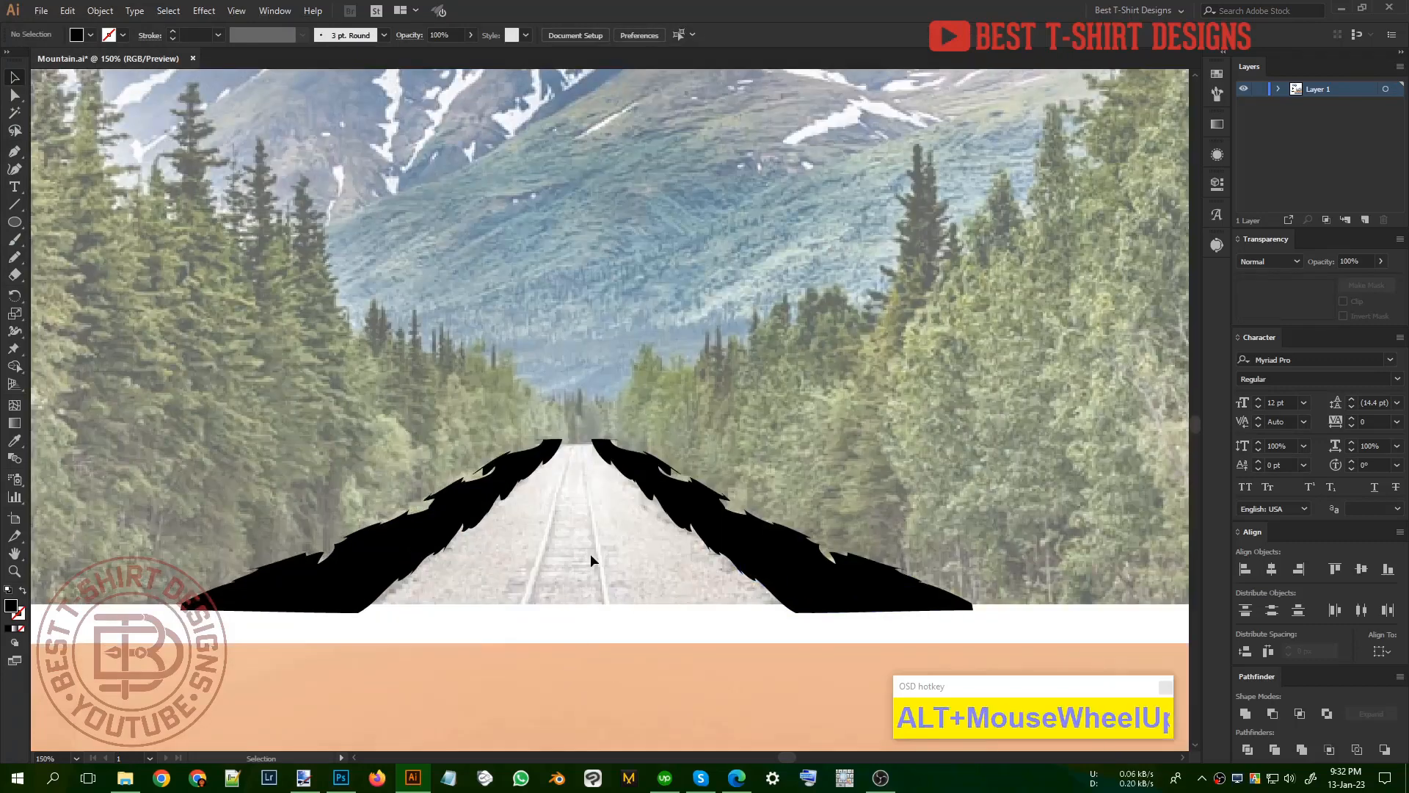
key("p")
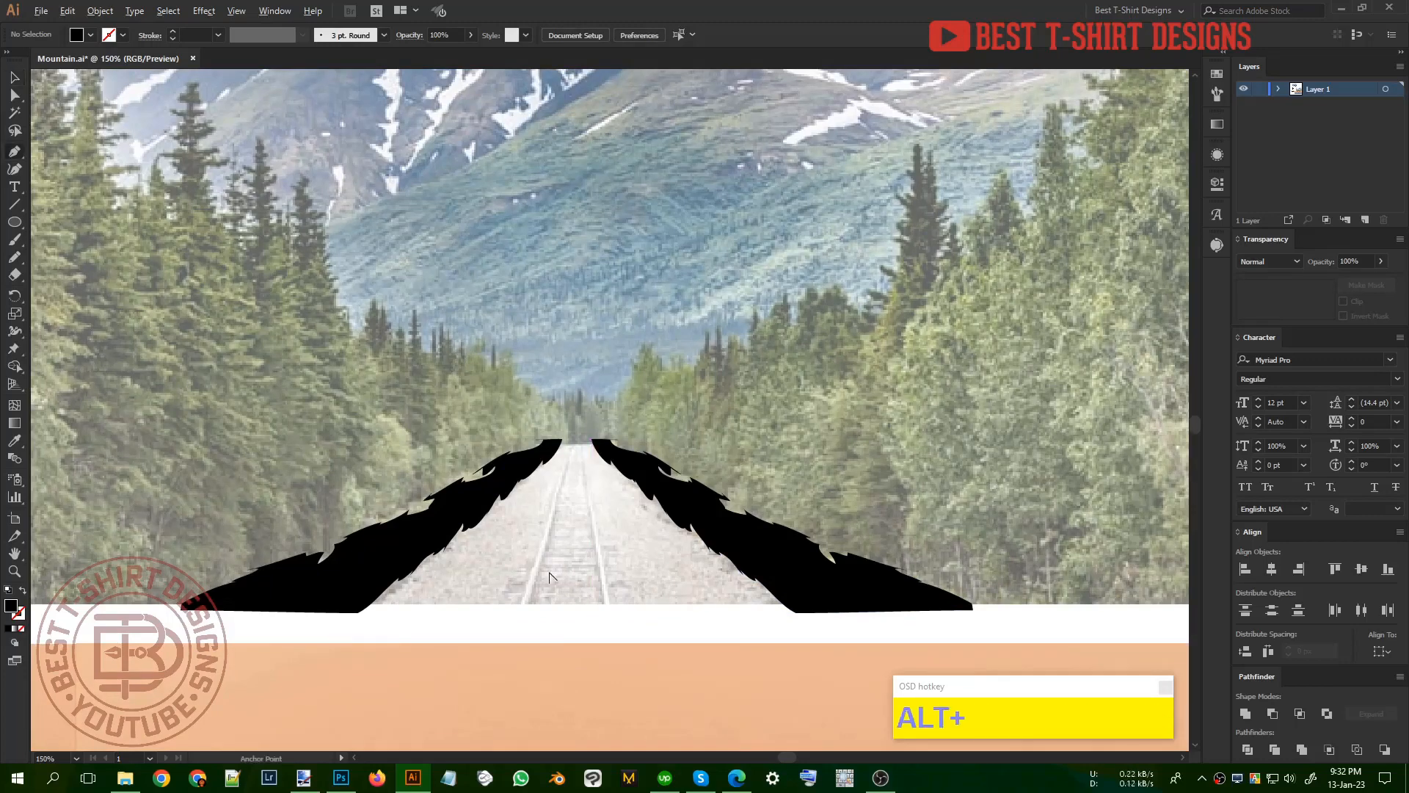
scroll(548, 572, "up", 1, "alt")
left_click(574, 396)
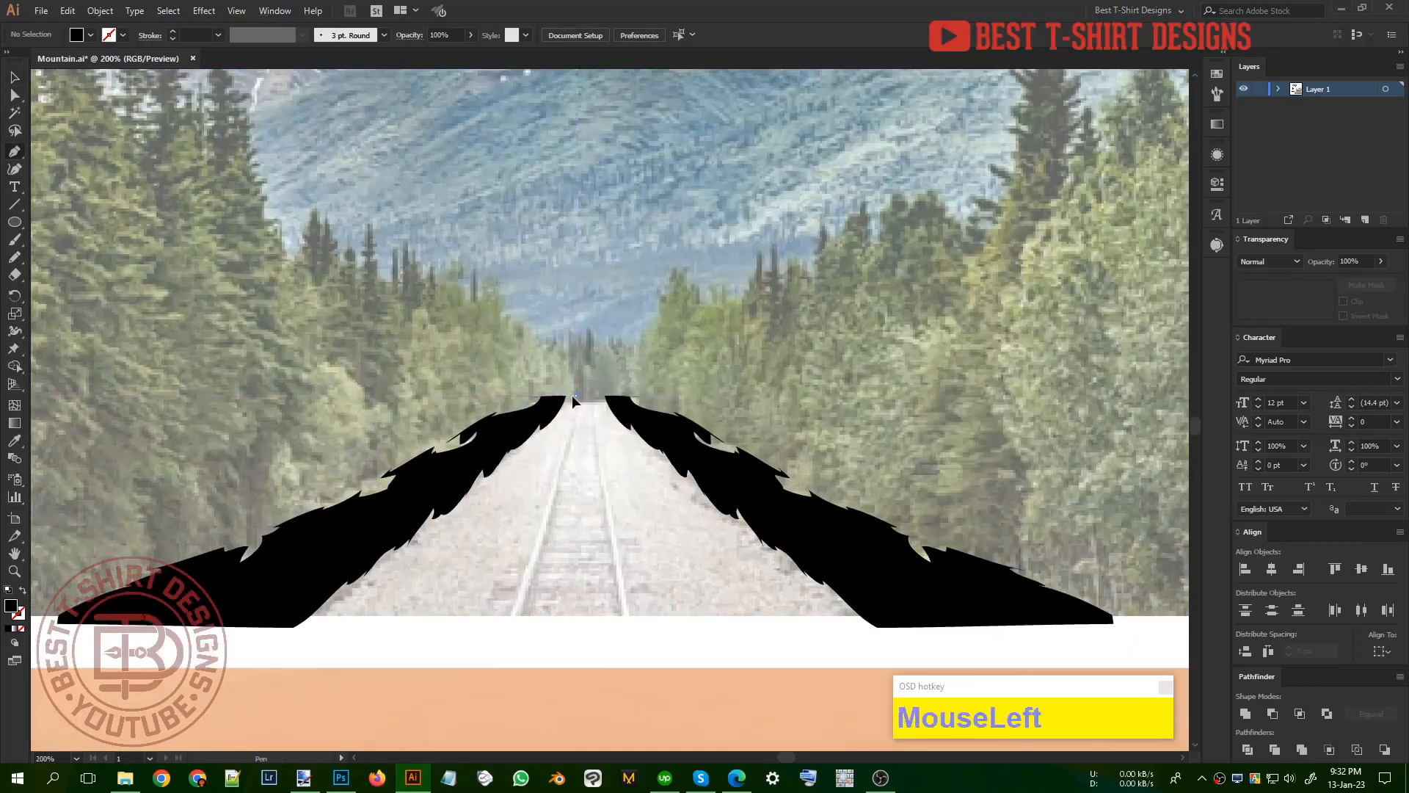
left_click(497, 660)
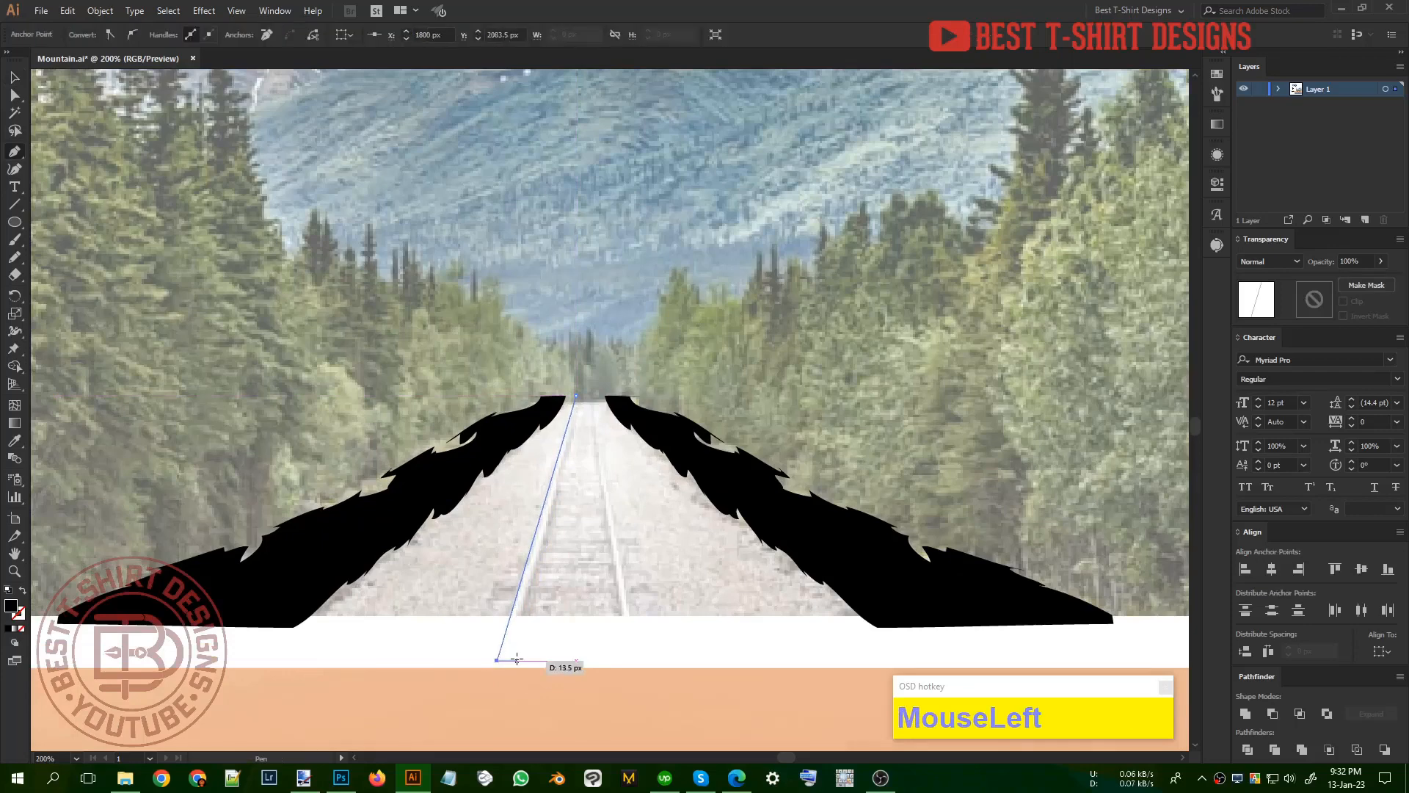
left_click(515, 659)
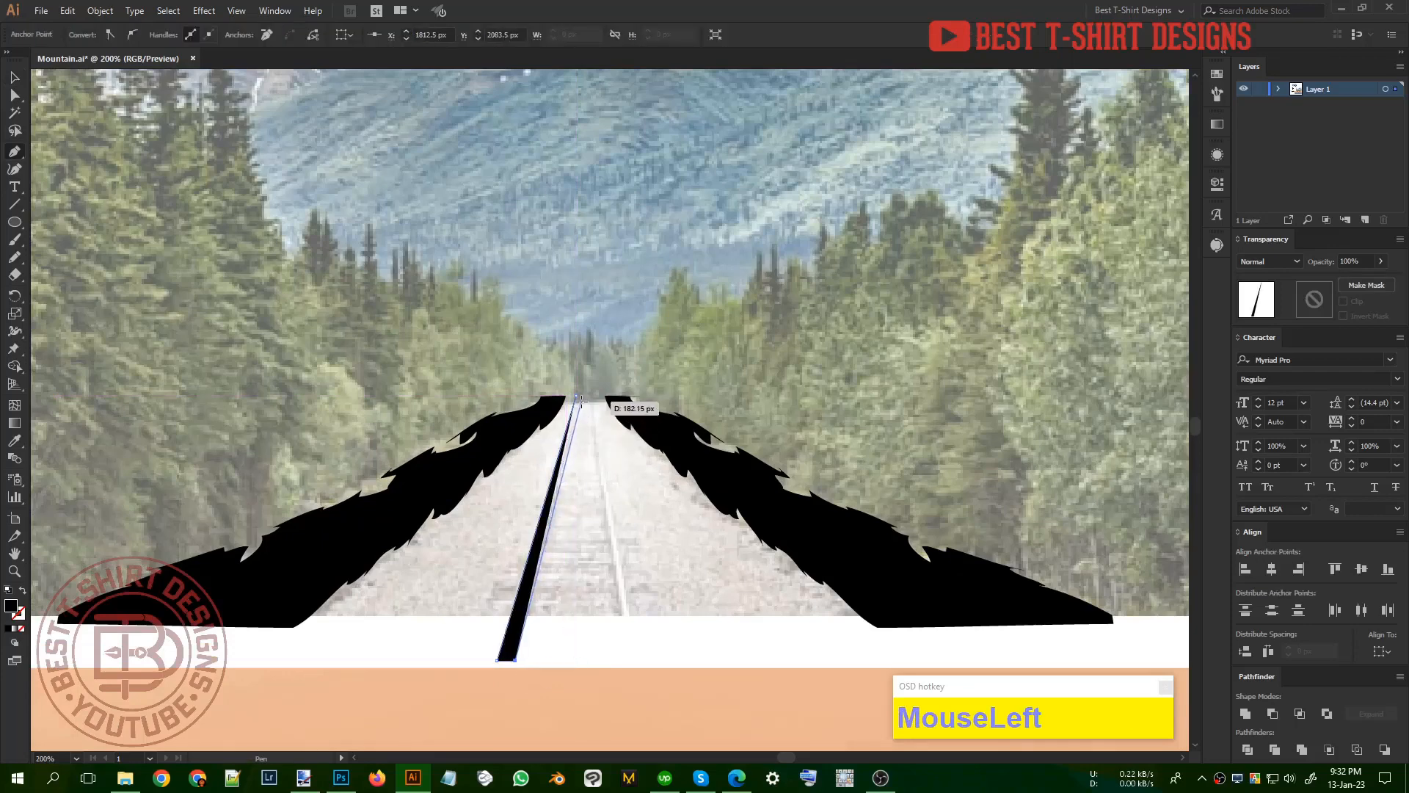
left_click(575, 397)
key("v")
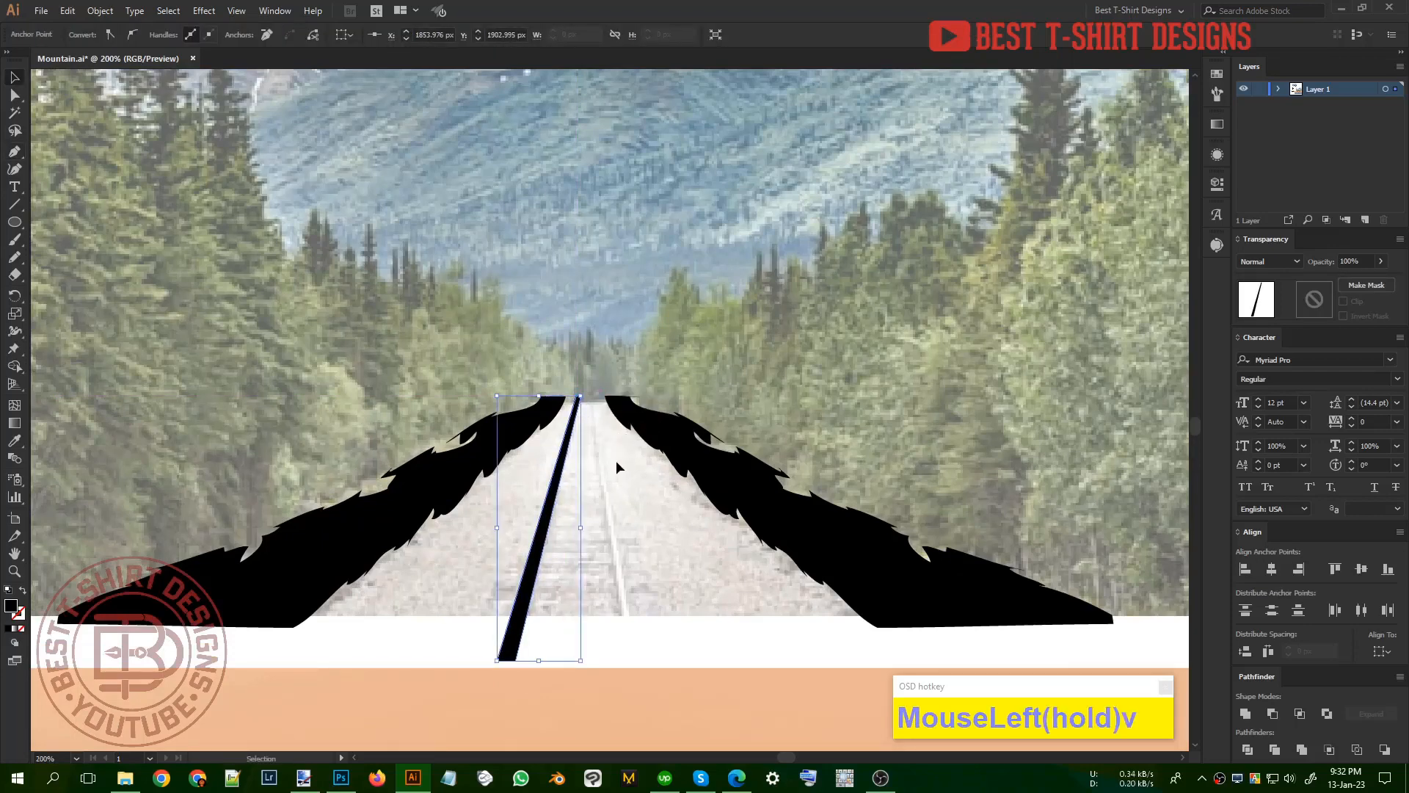
Step: Duplicate the left rail, reflect the copy across the vertical axis and position it as the right rail
left_click_drag(550, 495, 574, 497)
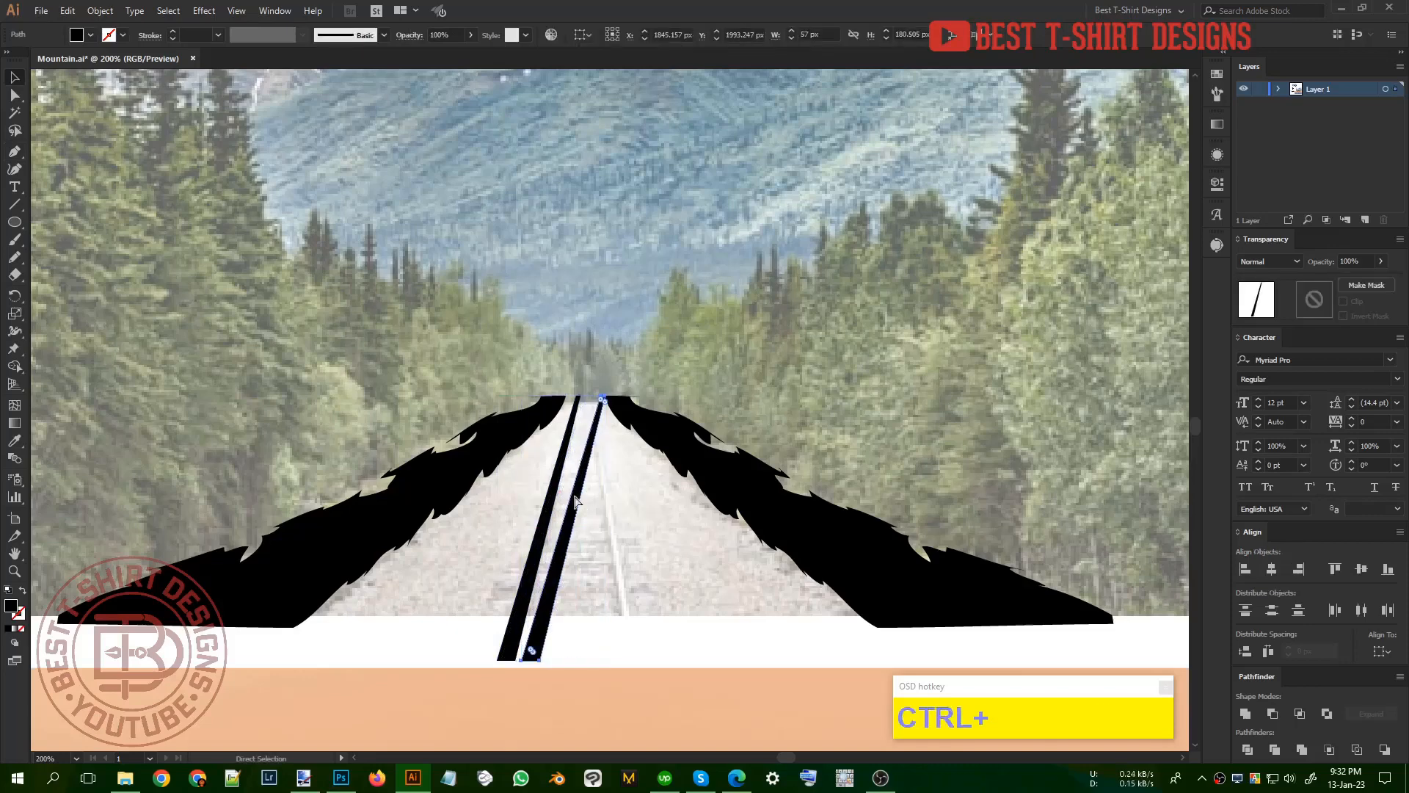
key("ctrl+r")
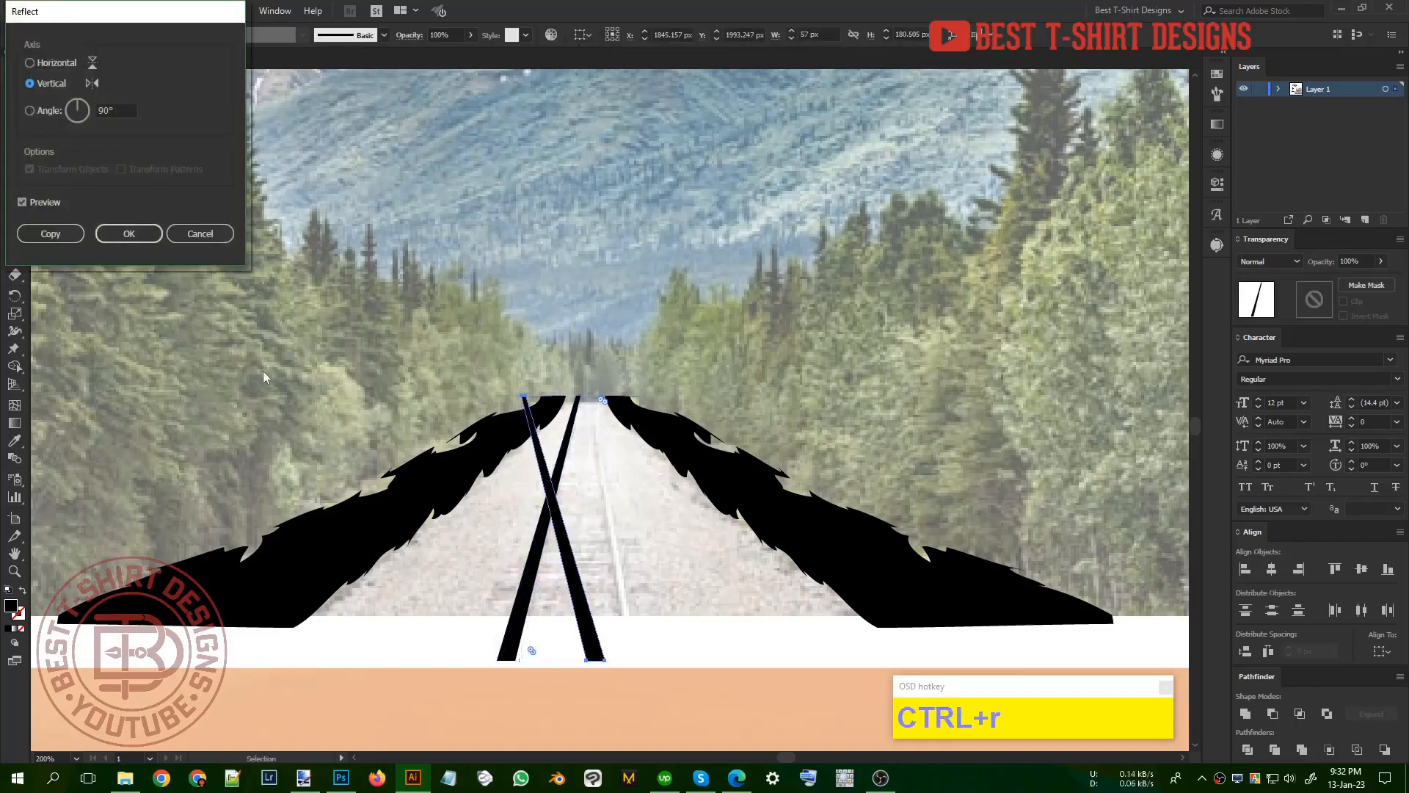
left_click(145, 239)
key("shift+Right")
key("shift+Right")
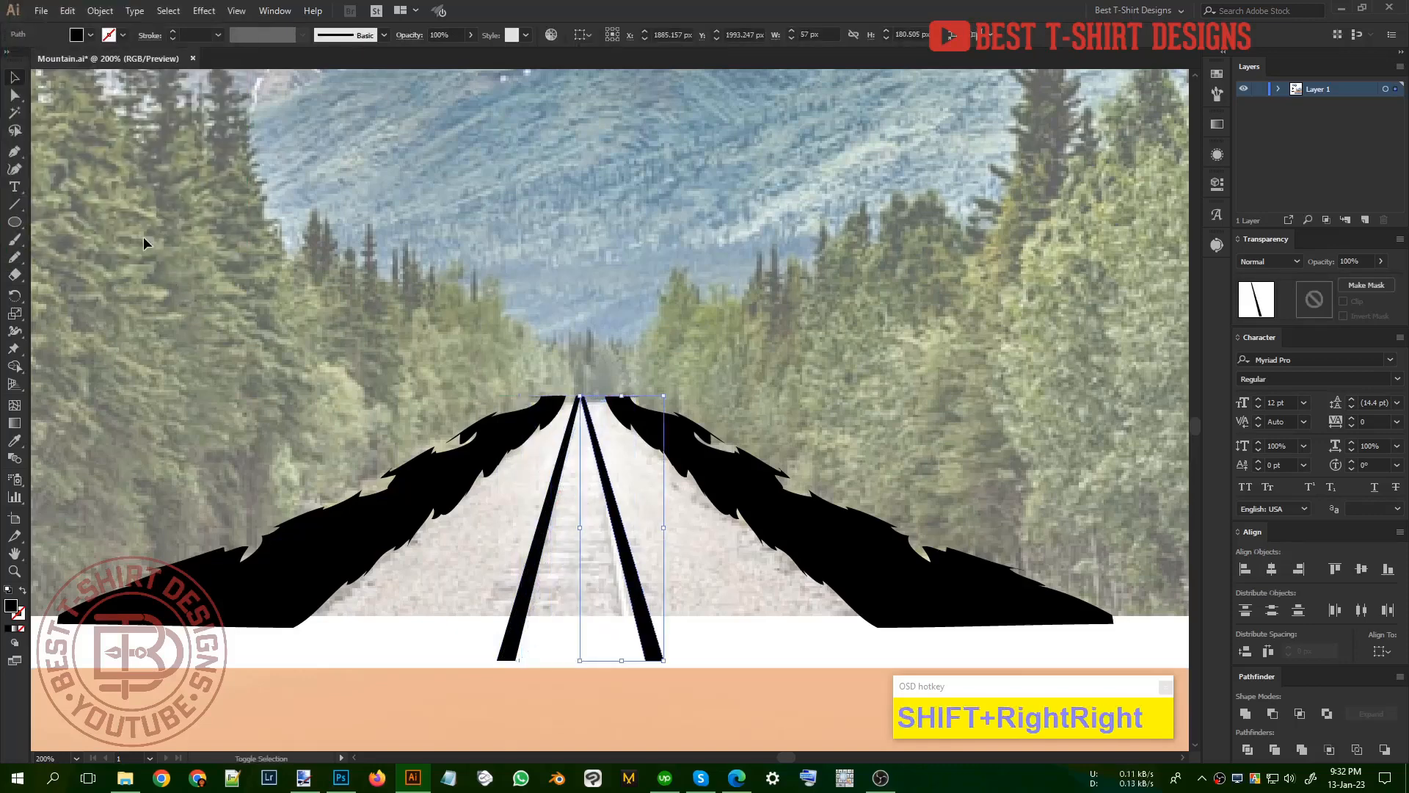
key("shift+Right")
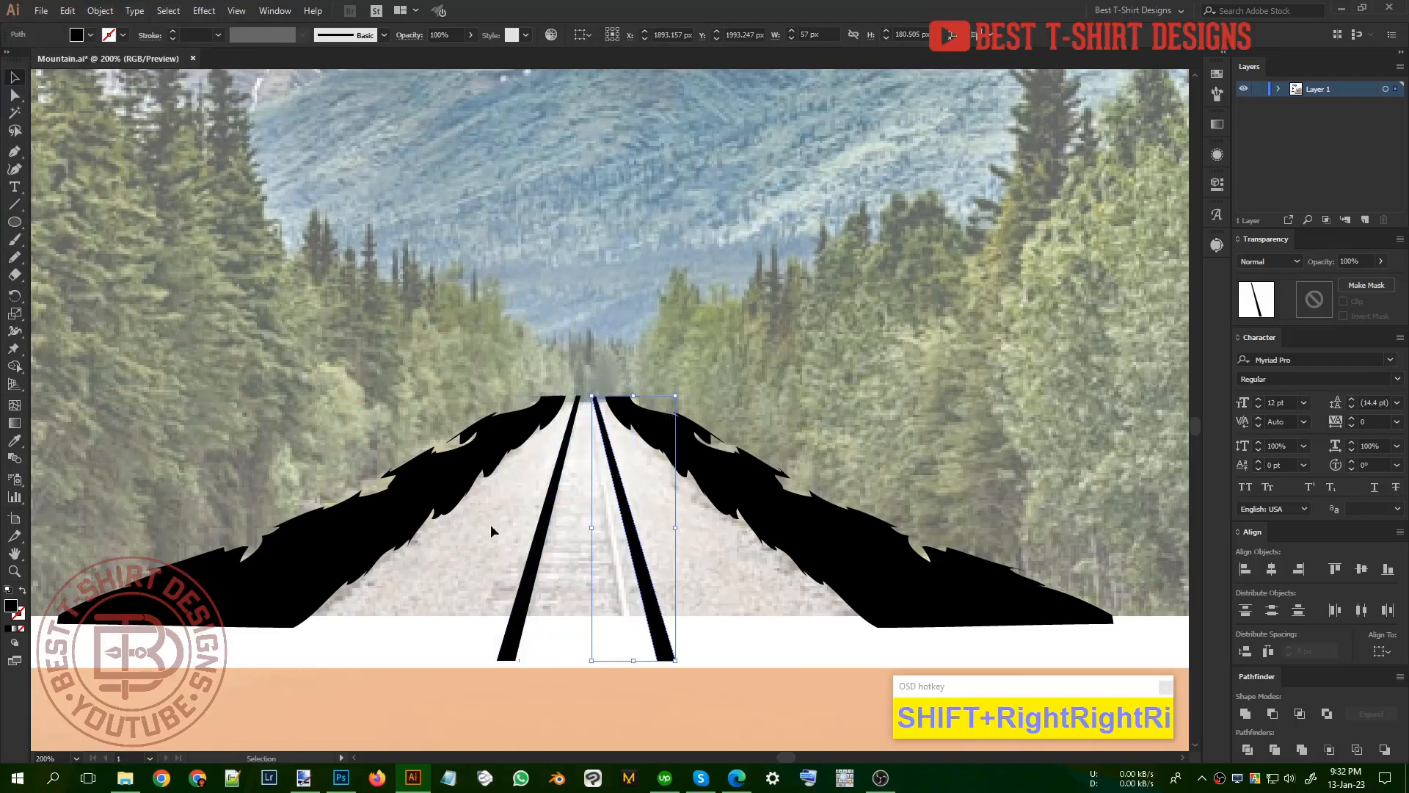
key("Left")
key("Left")
Step: Move the right rail's lower end inward so the rail follows the track in the photo more steeply
scroll(579, 565, "up", 1)
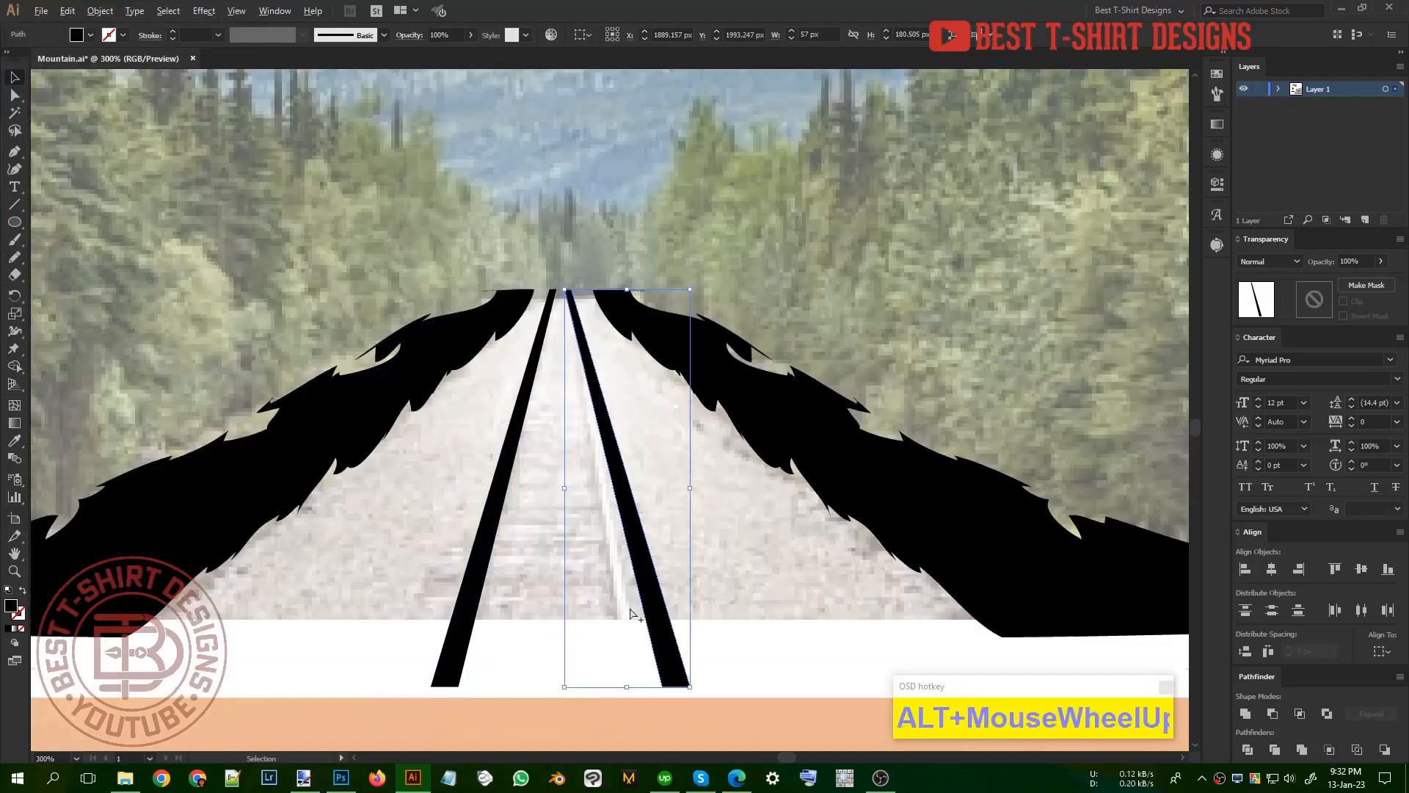
key("a")
mouse_move(664, 686)
left_mouse_down()
mouse_move(627, 689)
mouse_move(649, 688)
left_mouse_up()
key("v")
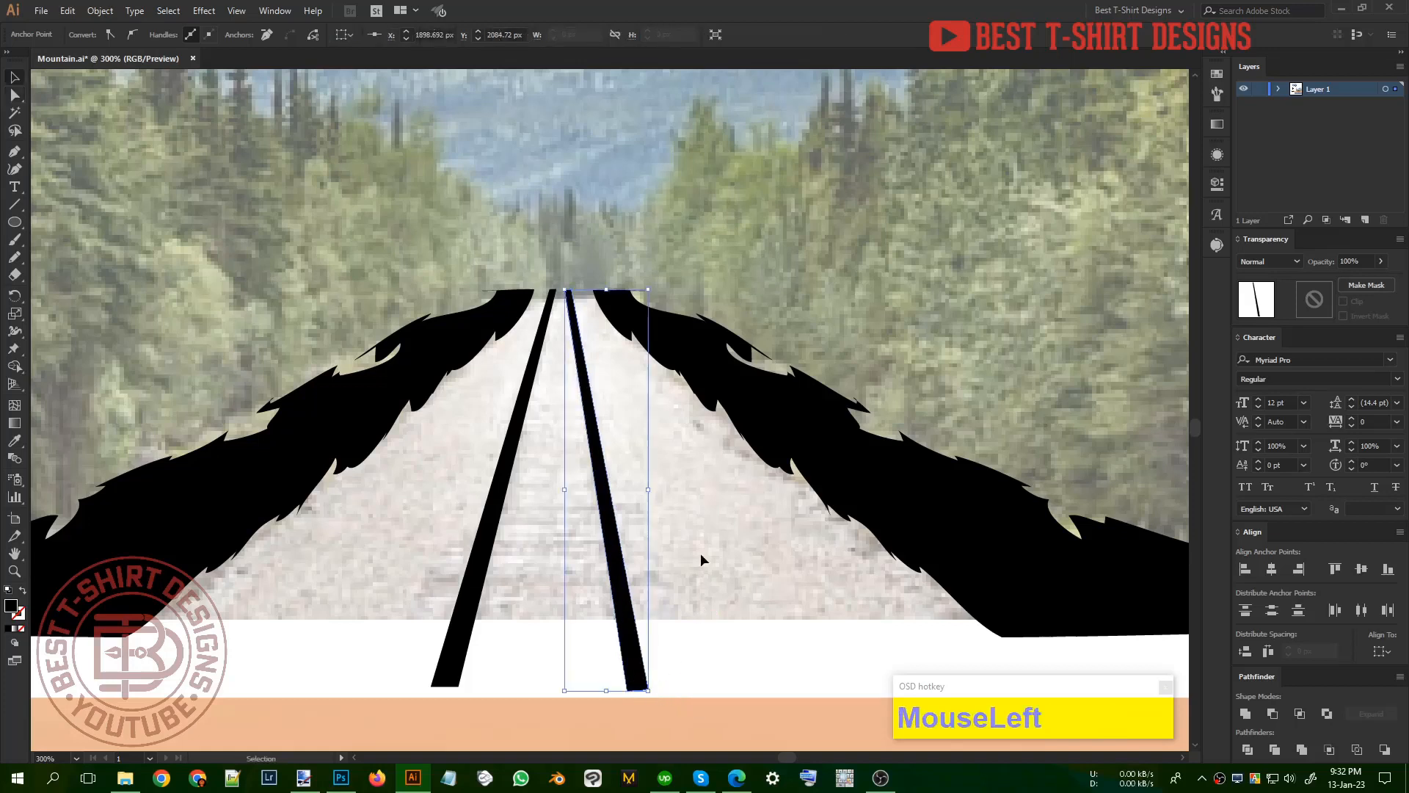
left_click(700, 558)
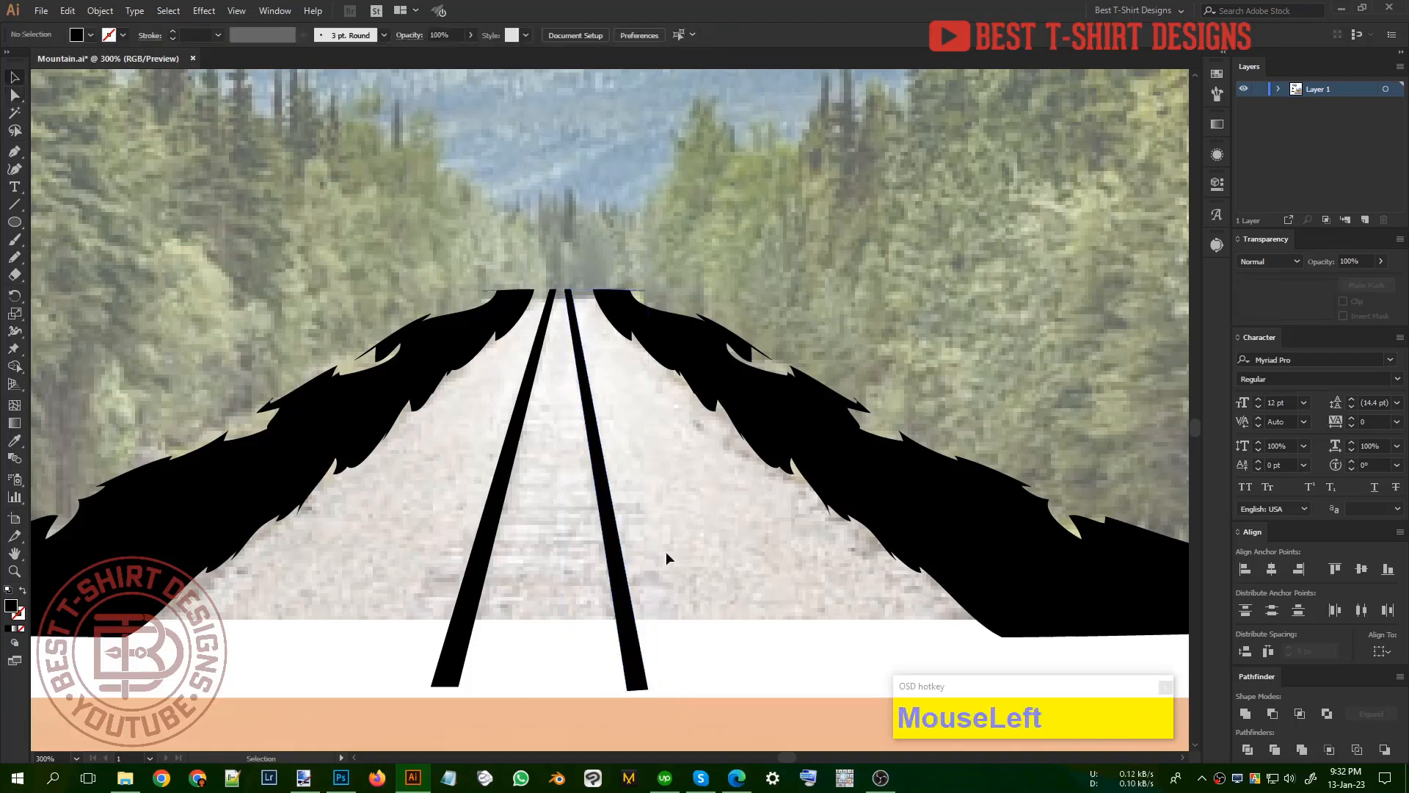
Step: Trace the distant trees at the road's far end with the Pencil tool as a spiky black shape joining both ground strips
scroll(667, 553, "up", 1)
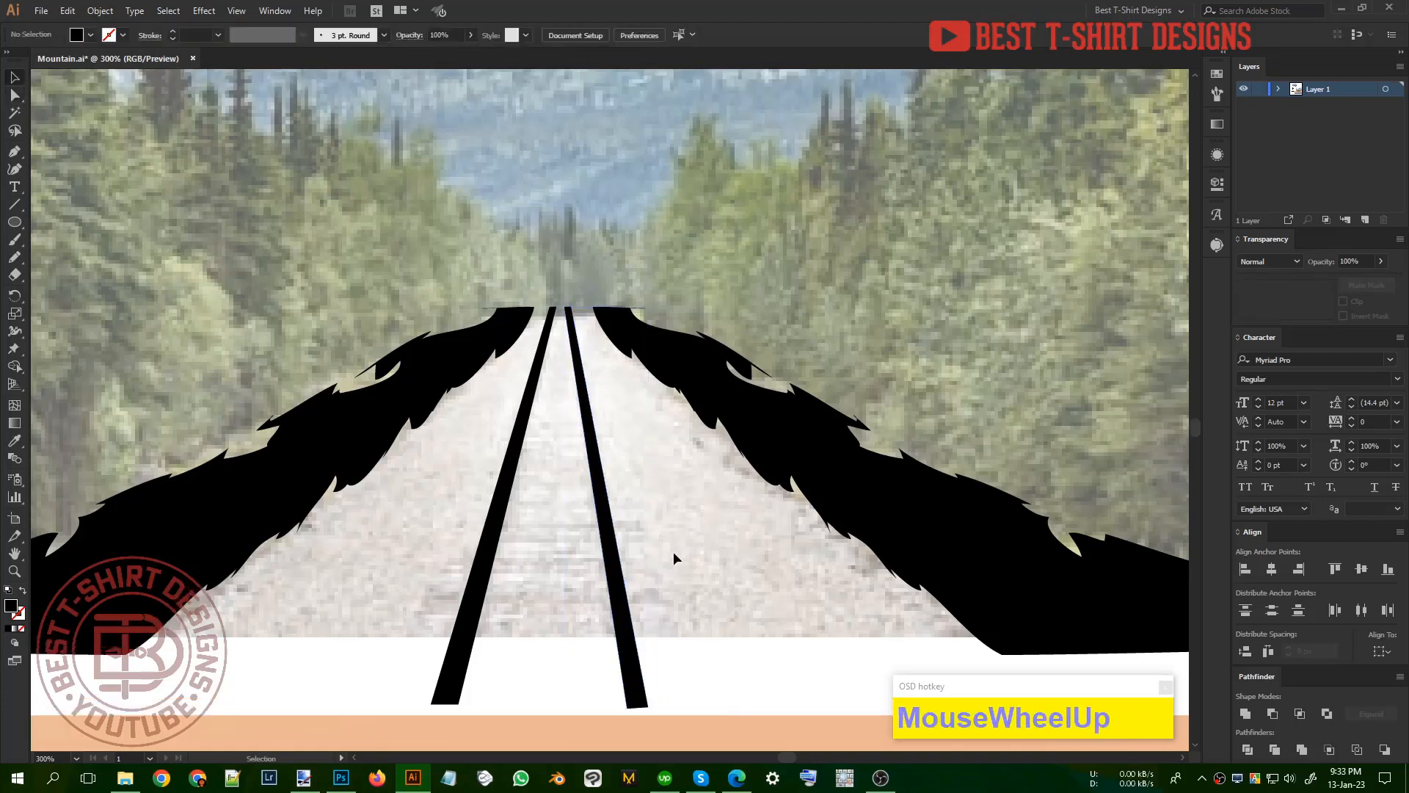
key("n")
scroll(670, 342, "up", 1)
scroll(543, 286, "up", 1, "alt")
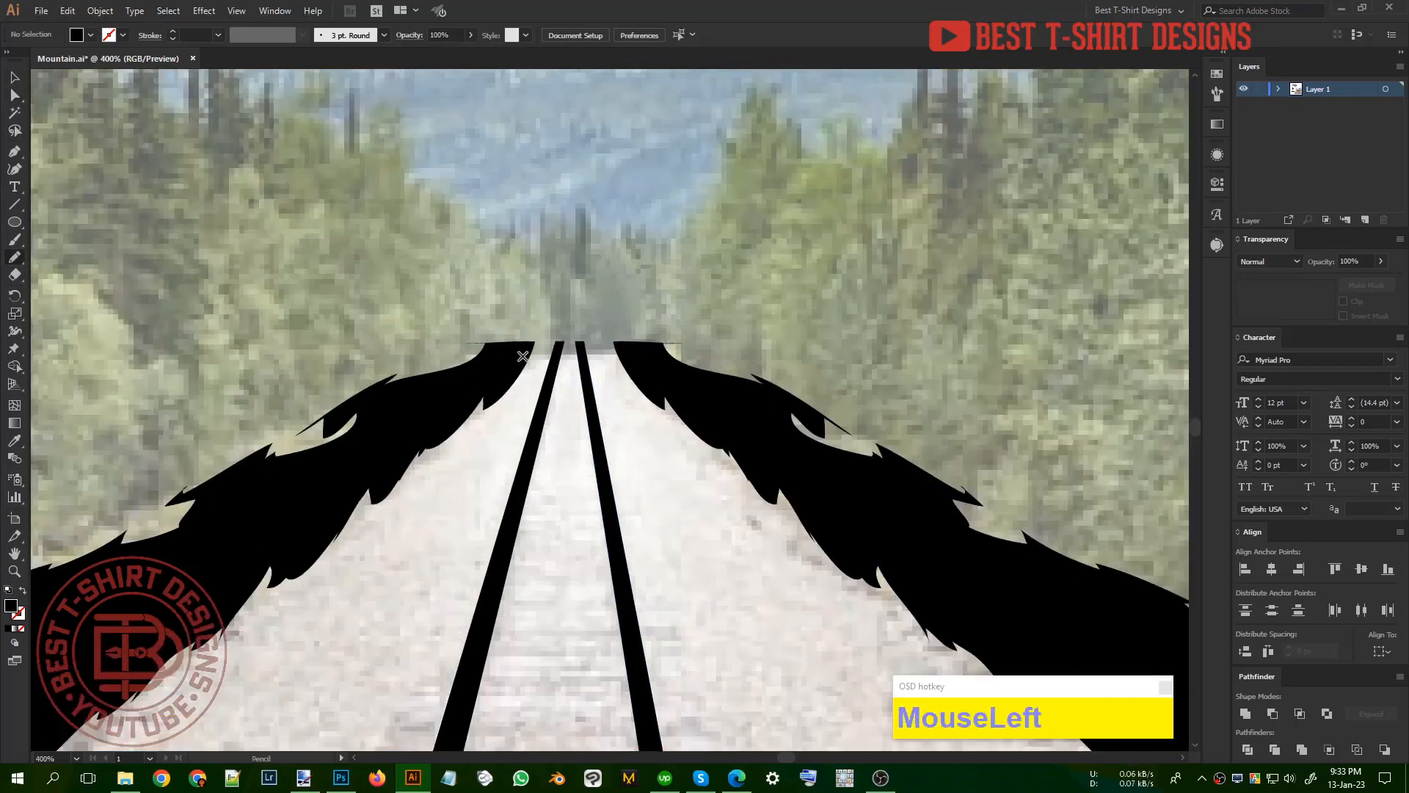
left_click_drag(523, 356, 590, 353)
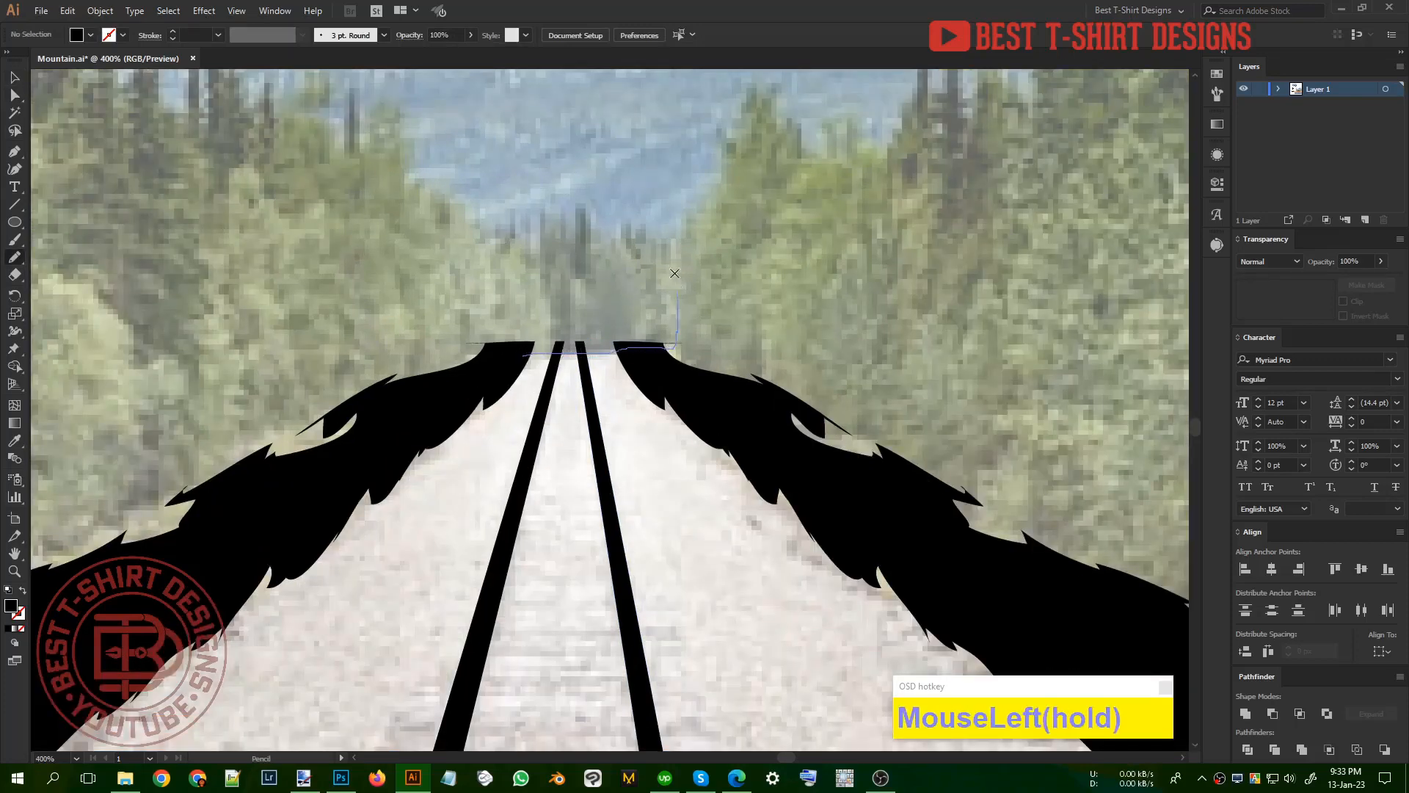
left_click_drag(674, 273, 667, 239)
left_click_drag(580, 217, 563, 223)
mouse_move(466, 230)
left_mouse_down()
mouse_move(438, 380)
mouse_move(513, 353)
left_mouse_up()
scroll(678, 353, "down", 2)
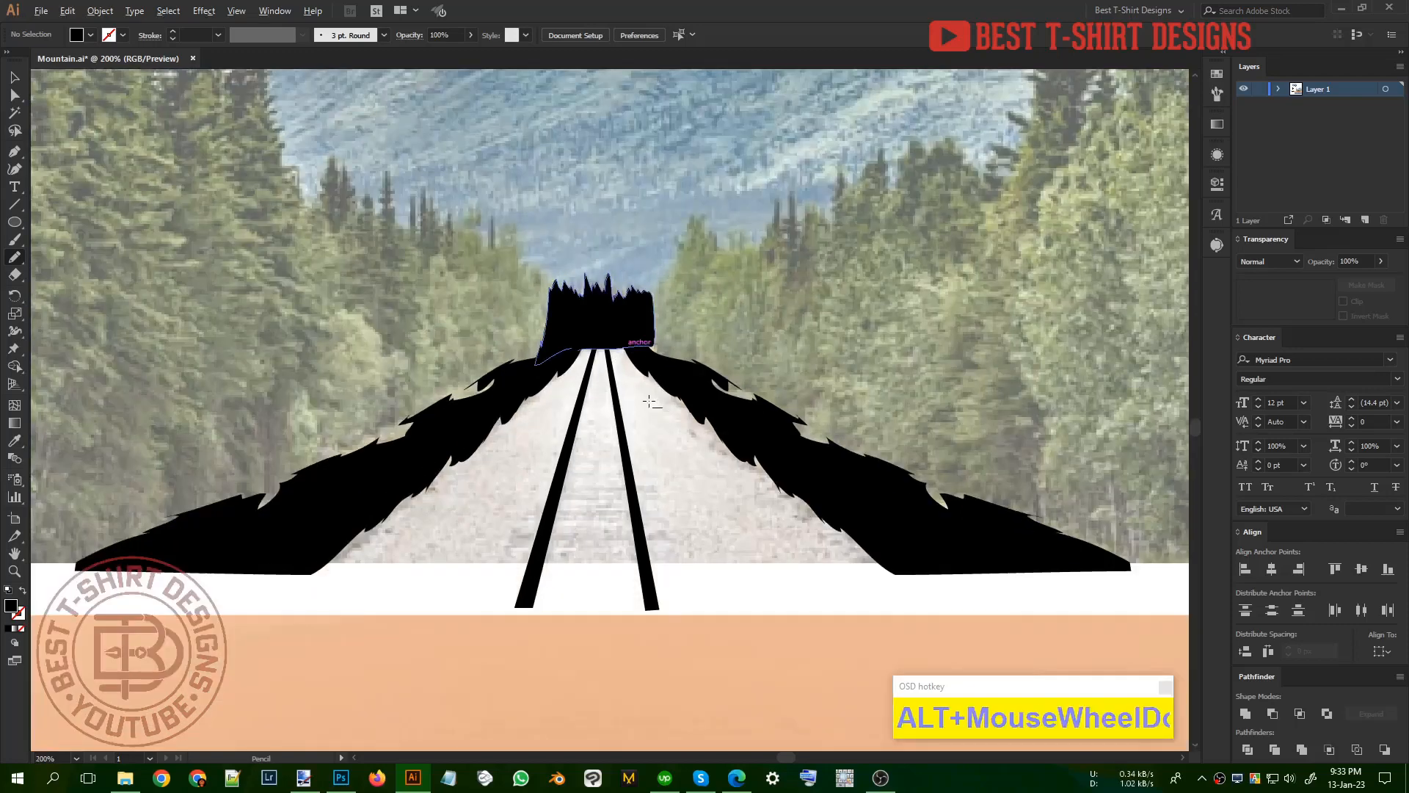
Step: Copy a single pine from the finished mountain graphic onto the distant tree shape at the road's end
scroll(649, 401, "down", 1)
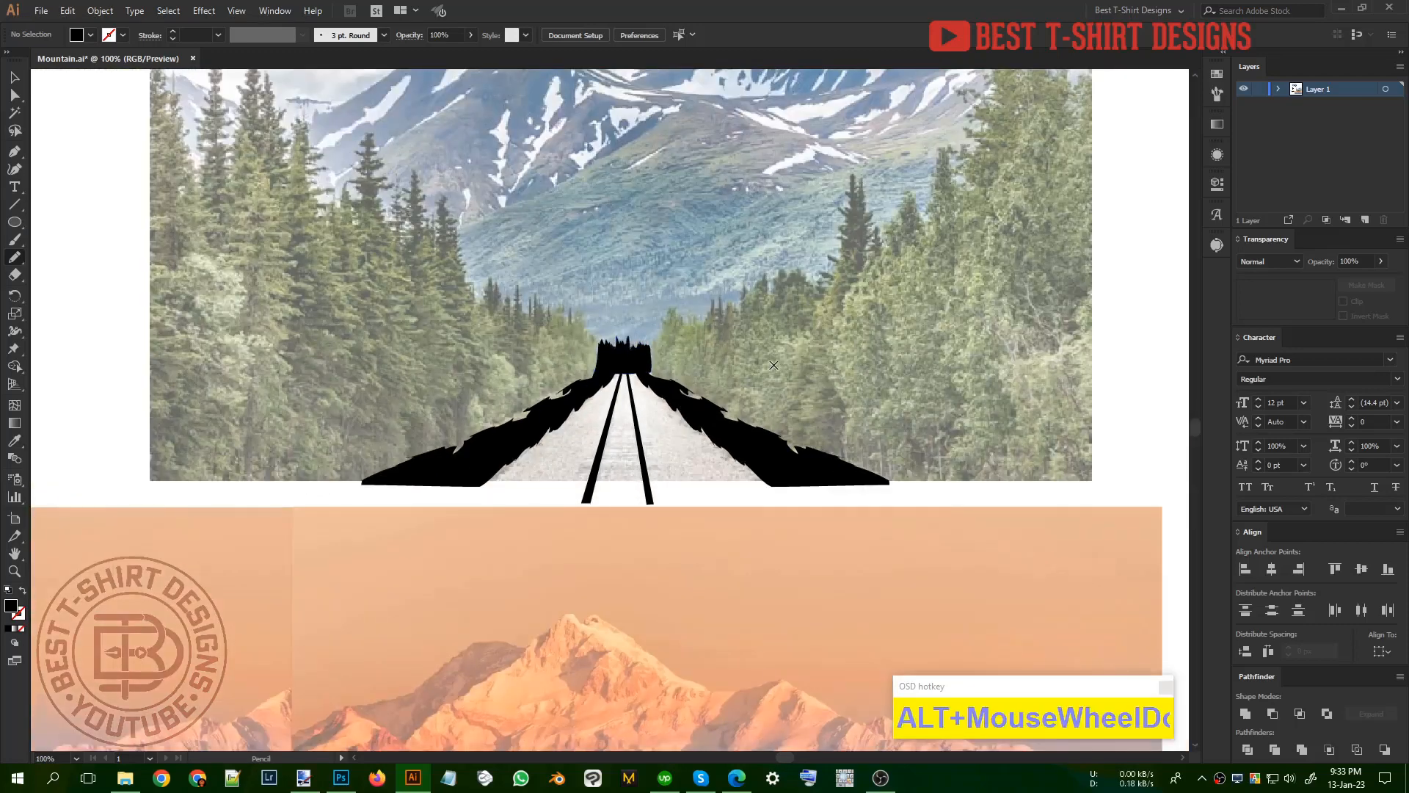
scroll(765, 380, "down", 1)
key("v")
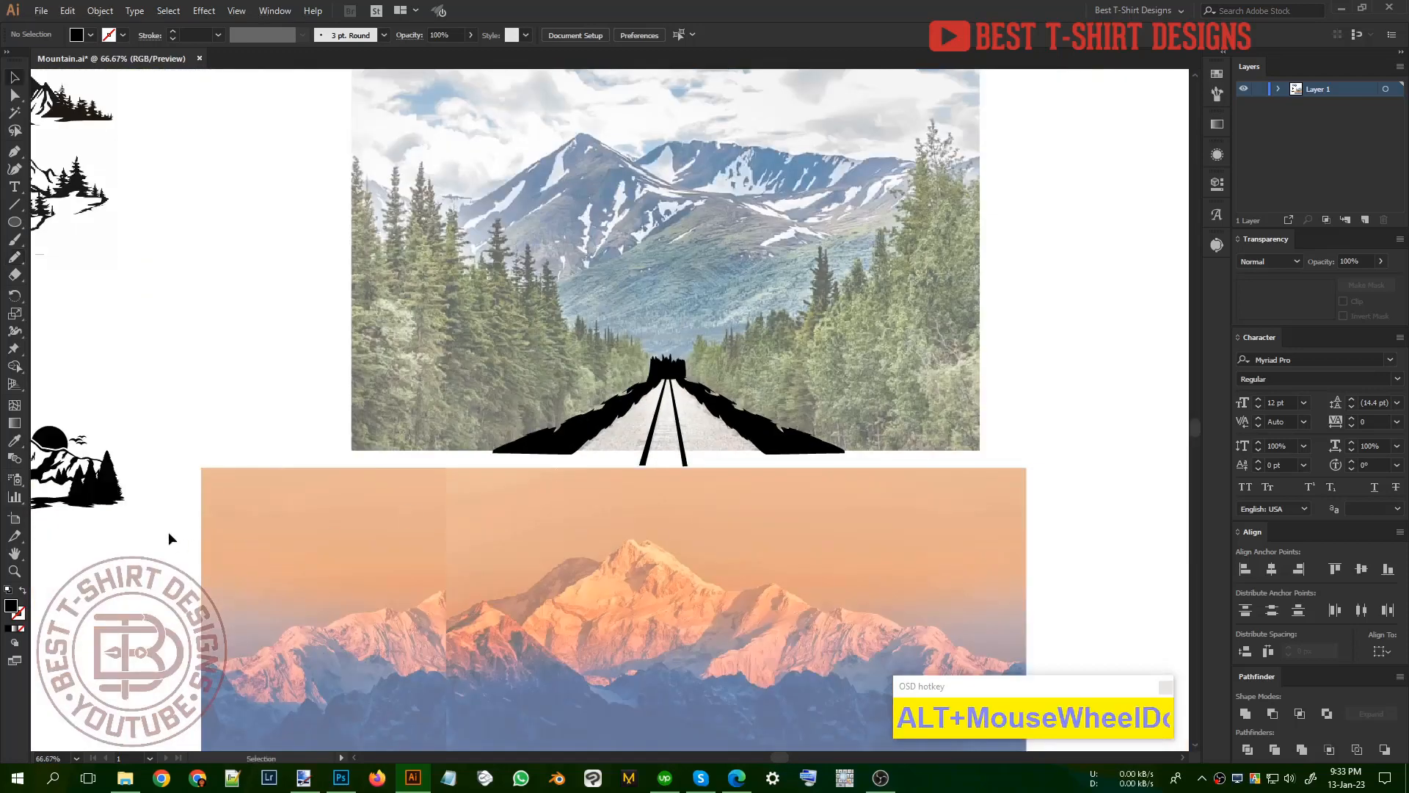
double_click(108, 481)
double_click(195, 427)
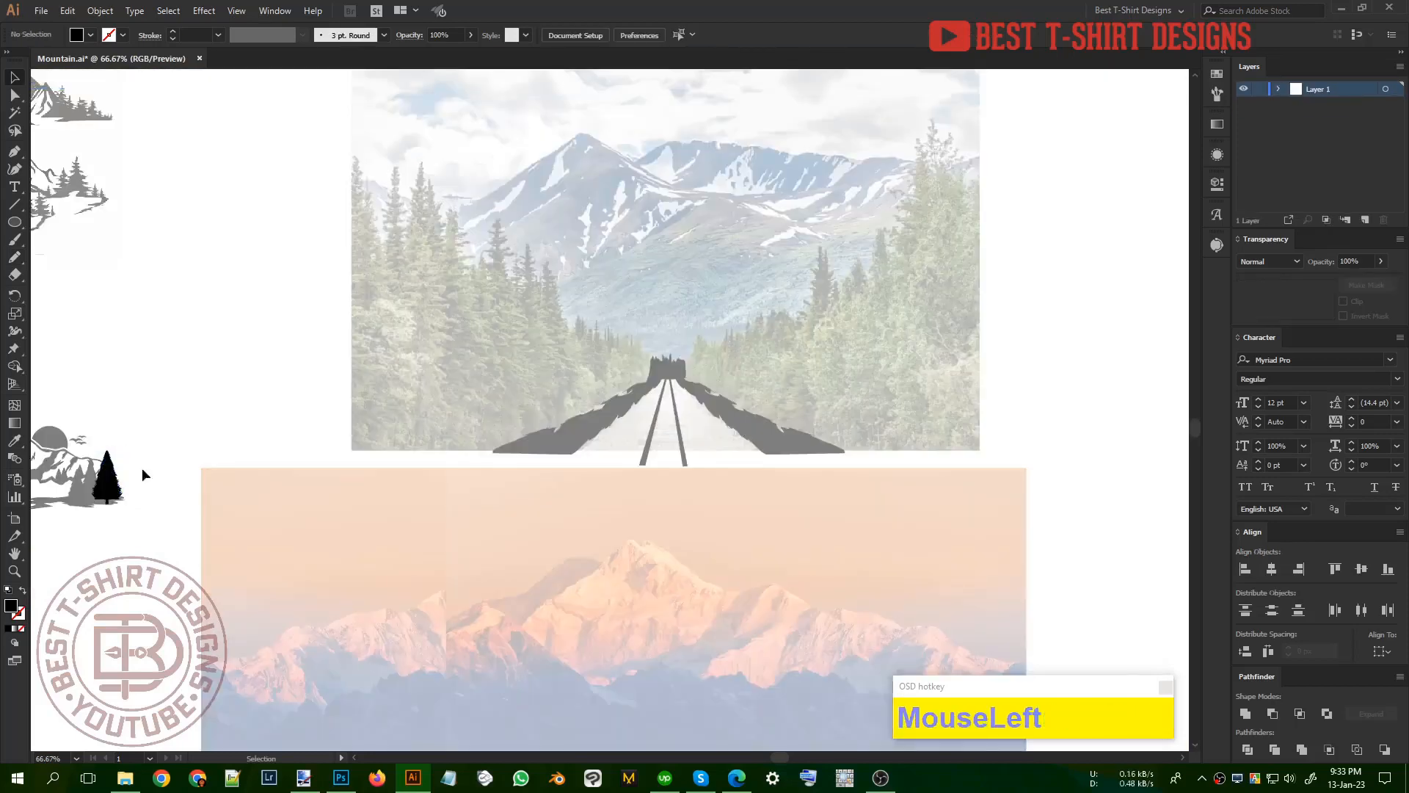
left_click_drag(108, 476, 674, 343)
scroll(689, 345, "up", 3, "alt")
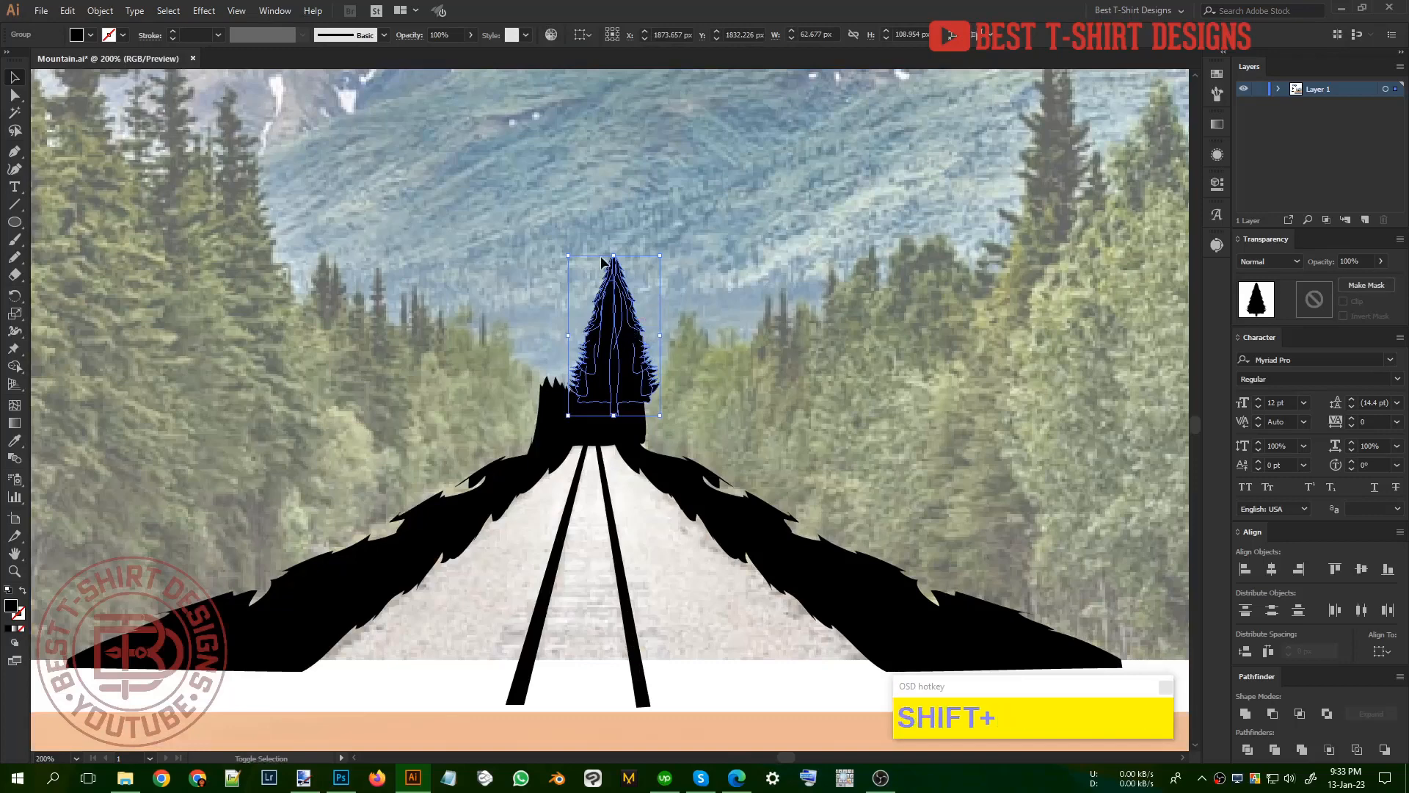
Step: Scale the copied pine down and duplicate it into a row of four pines over the distant tree shape
left_click_drag(613, 256, 581, 346)
left_click_drag(581, 346, 608, 366)
left_click_drag(608, 367, 640, 353)
left_click(728, 333)
scroll(777, 394, "down", 2, "alt")
left_click(778, 396)
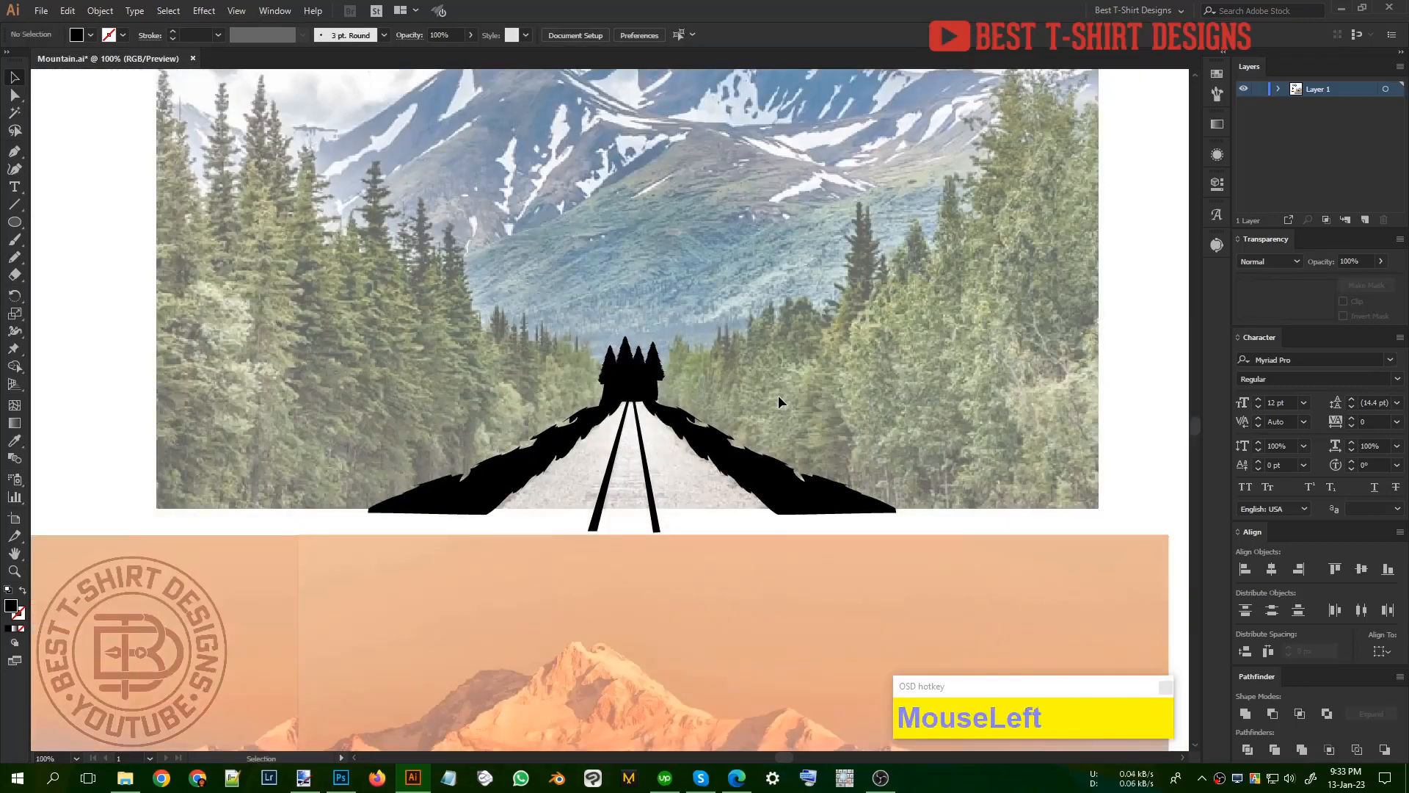
Step: Trace the forest right of the road with the Pencil tool as one black shape, from the ground strip up to the jagged treetops
scroll(759, 399, "up", 1, "alt")
scroll(760, 399, "down", 1, "alt")
left_click(758, 399)
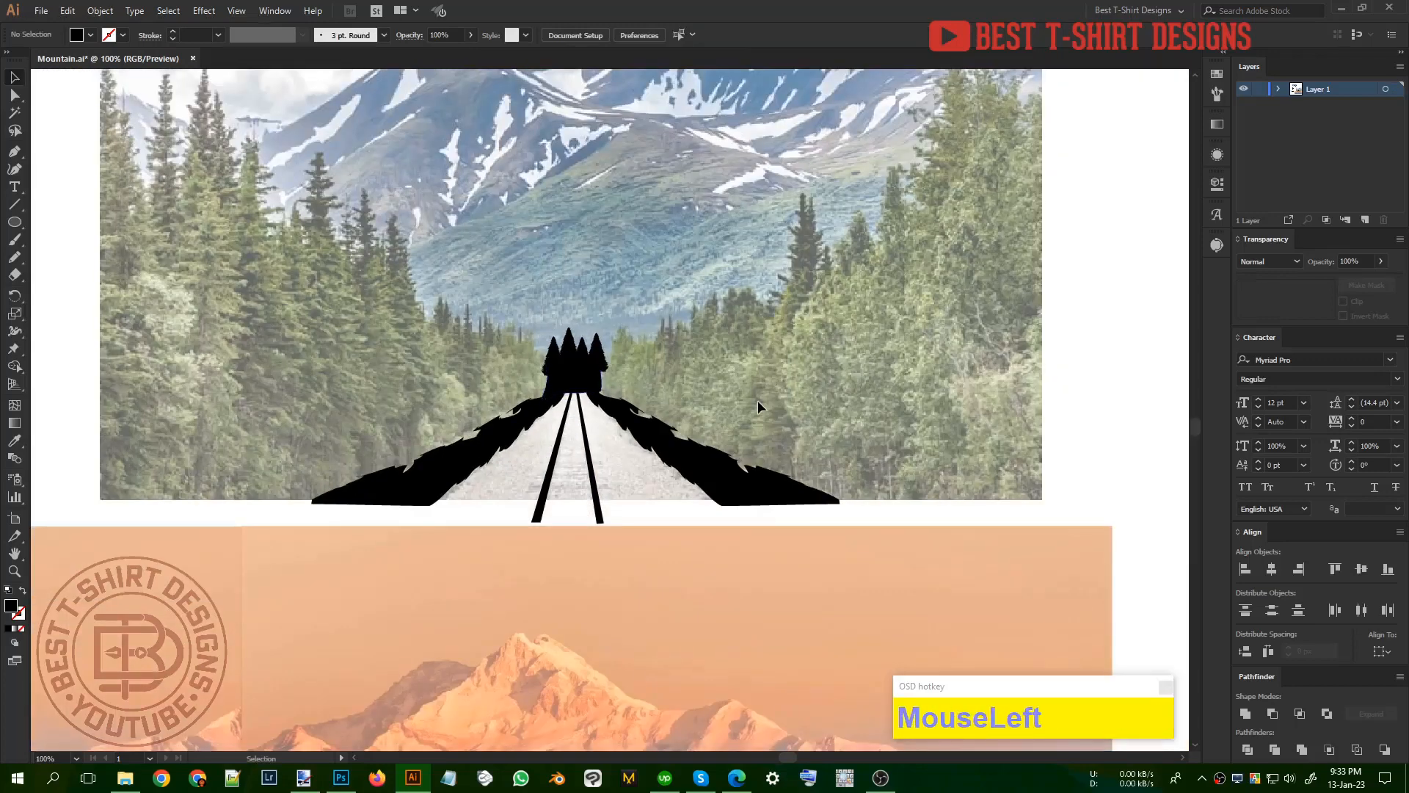
scroll(724, 413, "down", 1, "alt")
left_click(728, 413)
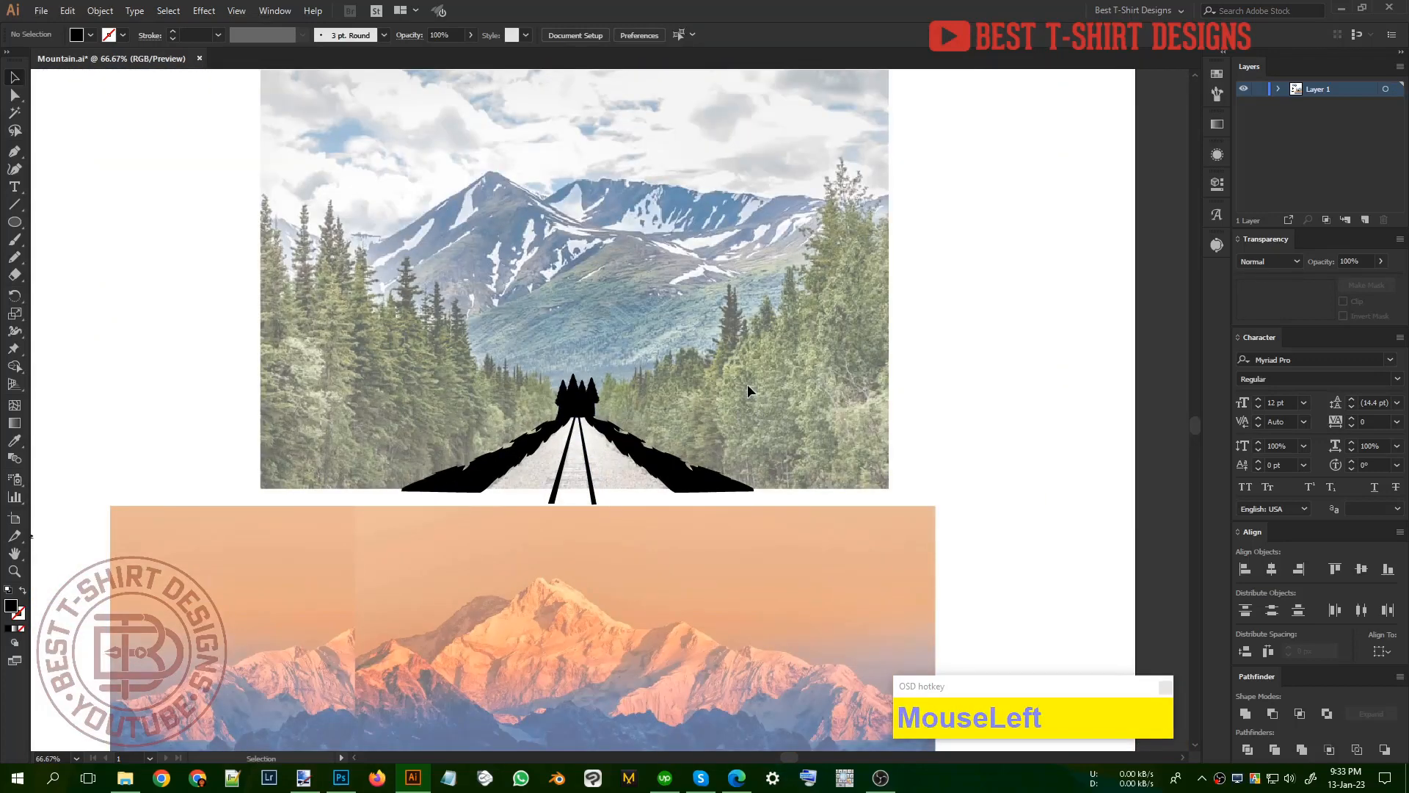
key("n")
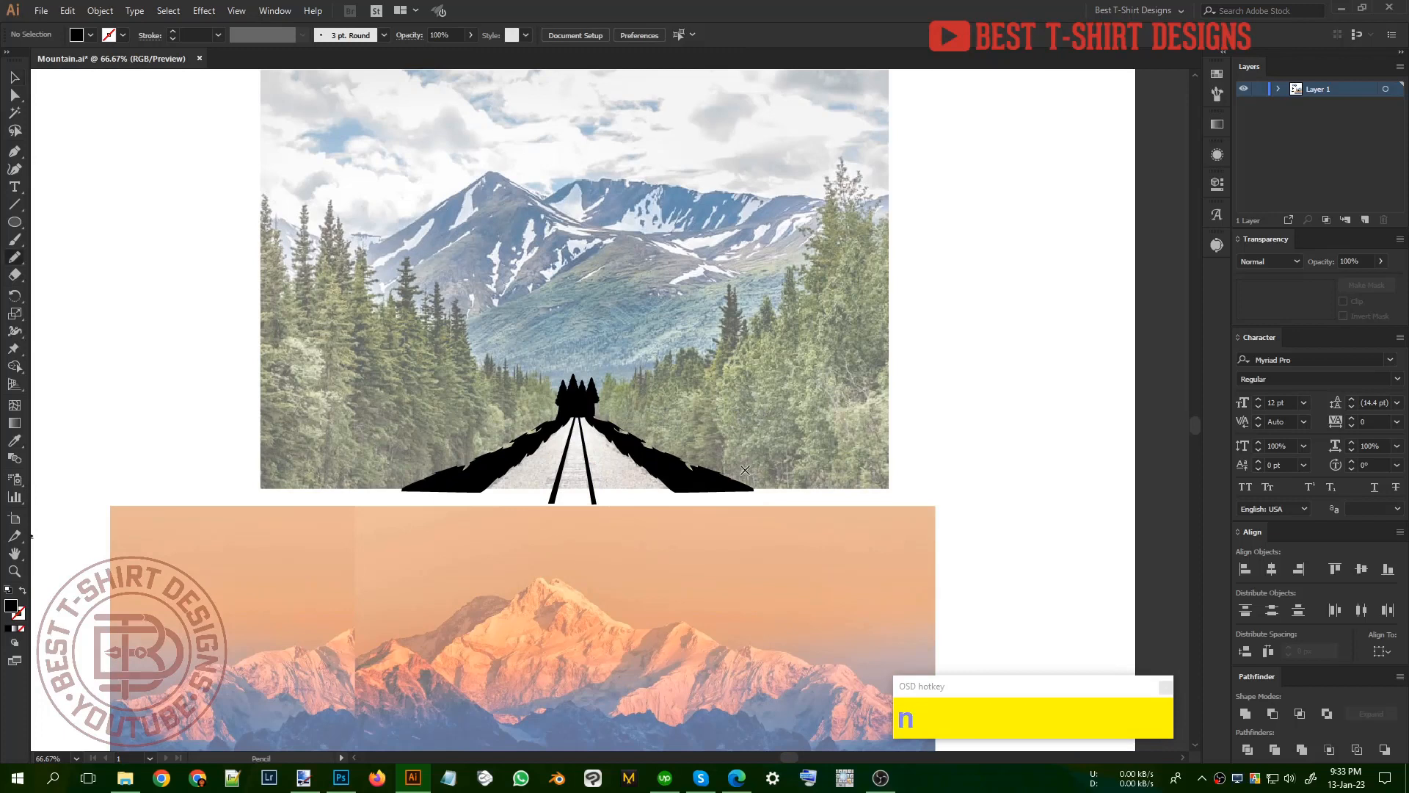
mouse_move(711, 487)
left_mouse_down()
mouse_move(873, 489)
mouse_move(907, 323)
mouse_move(899, 210)
left_mouse_up()
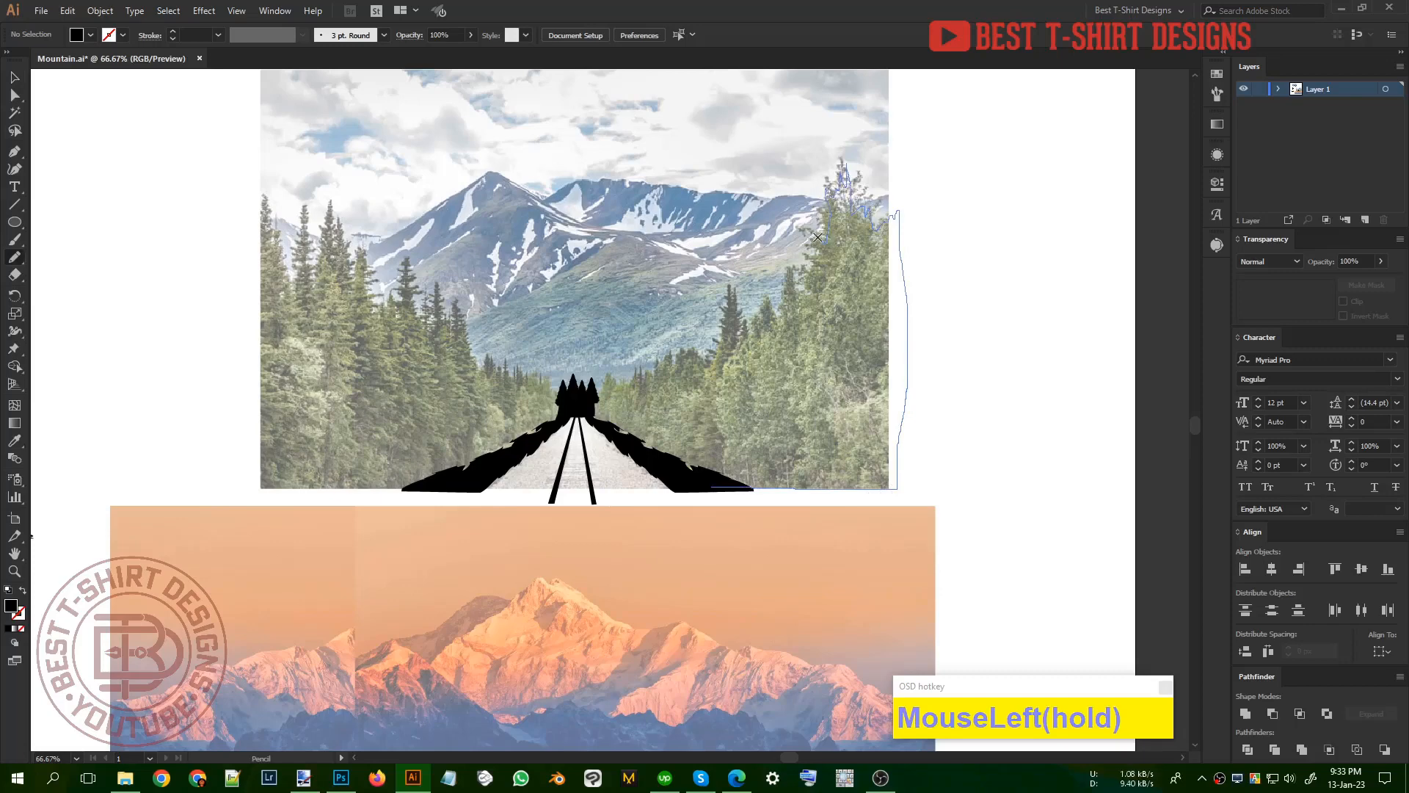
left_click_drag(817, 237, 814, 252)
left_click_drag(593, 424, 725, 490)
key("v")
Step: Place copies of the pine at different sizes along the right forest's treeline, shrinking toward the road's far end
scroll(649, 317, "up", 2, "alt")
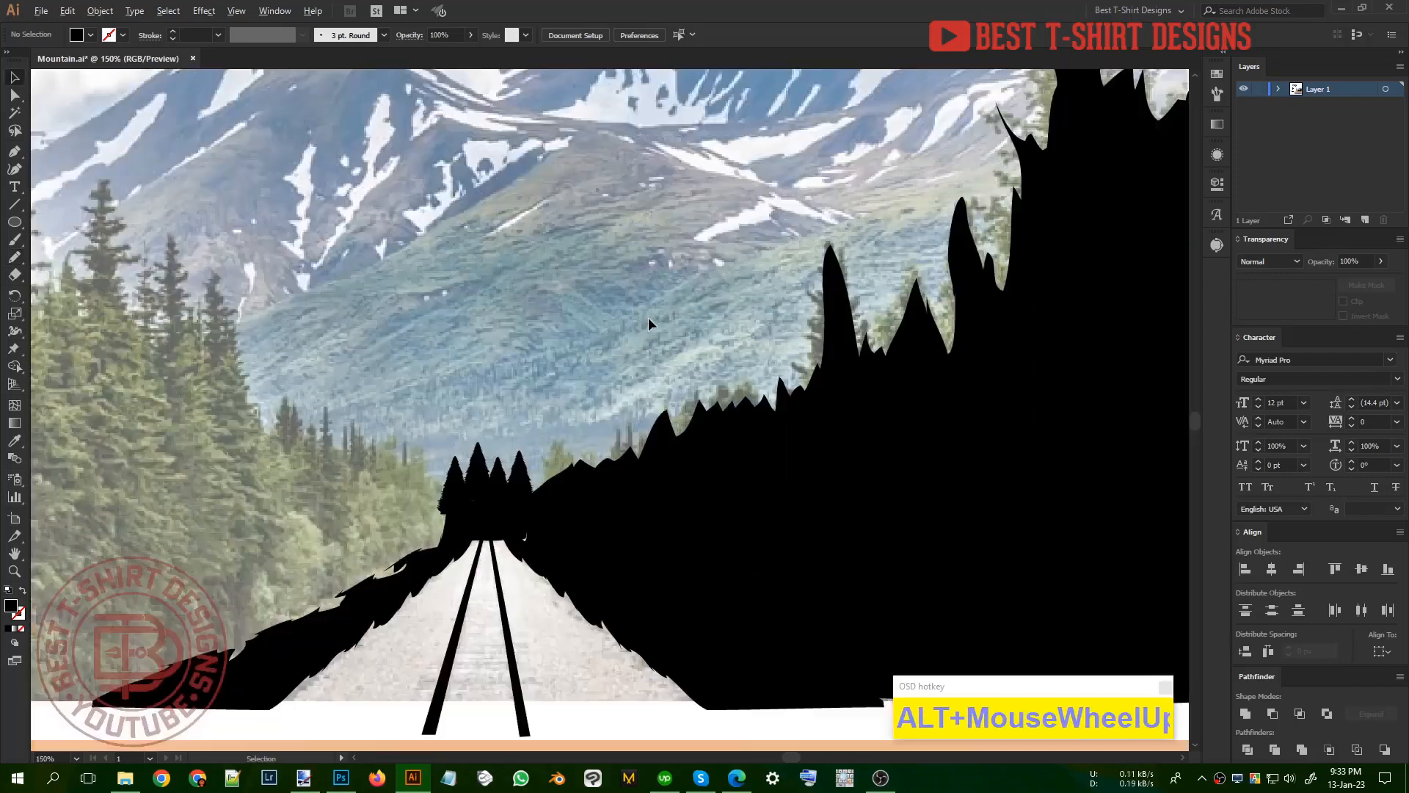
left_click_drag(507, 473, 912, 205, "alt")
left_click(940, 119)
scroll(856, 389, "down", 1, "alt")
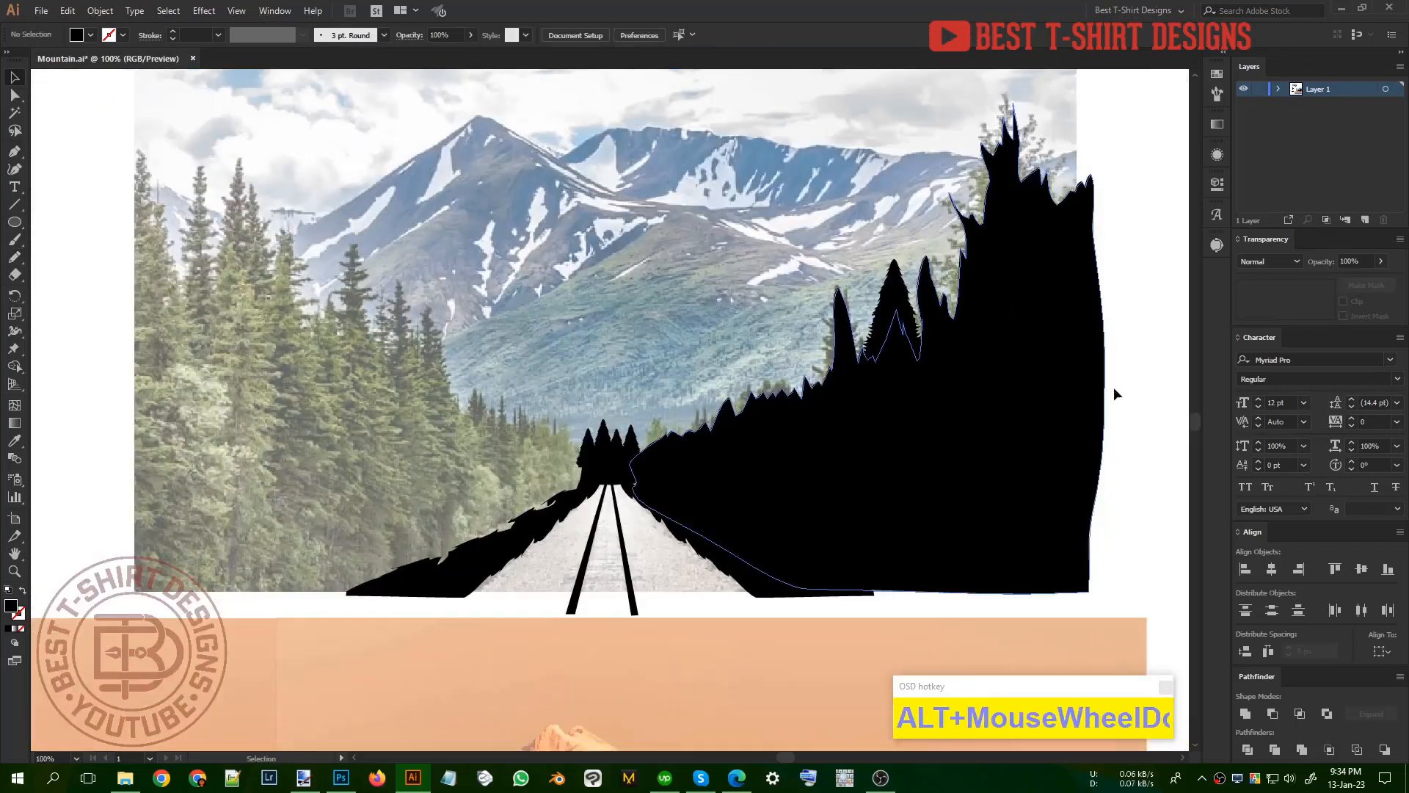
left_click_drag(895, 295, 781, 367, "alt")
left_click(1136, 247)
left_click(1124, 297)
left_click_drag(786, 316, 784, 368, "shift")
left_click_drag(785, 368, 709, 394, "alt")
left_click(773, 328)
scroll(791, 459, "down", 2)
left_click(989, 494)
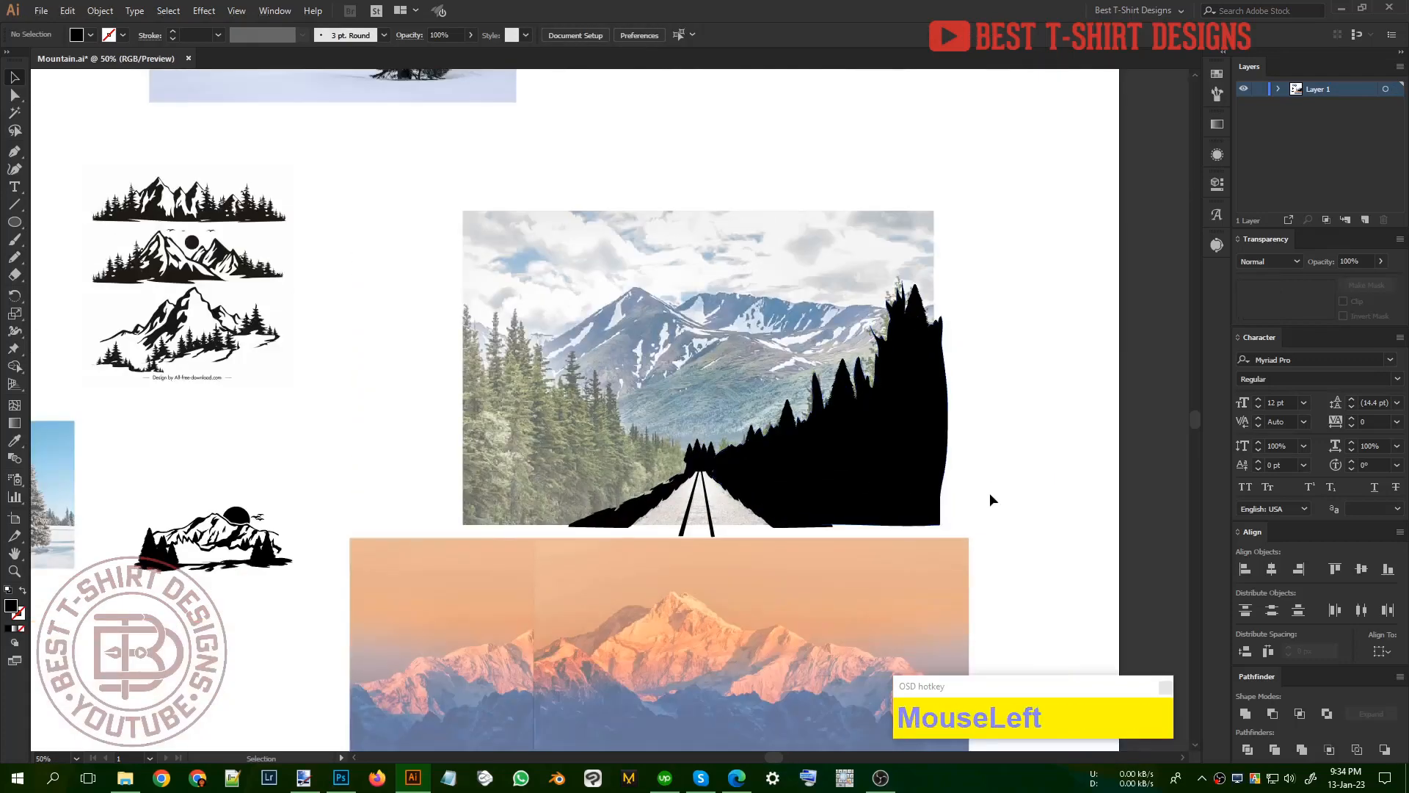
Step: Copy the right forest with its pines to the left side of the road and mirror the copy horizontally
left_click_drag(993, 556, 729, 302)
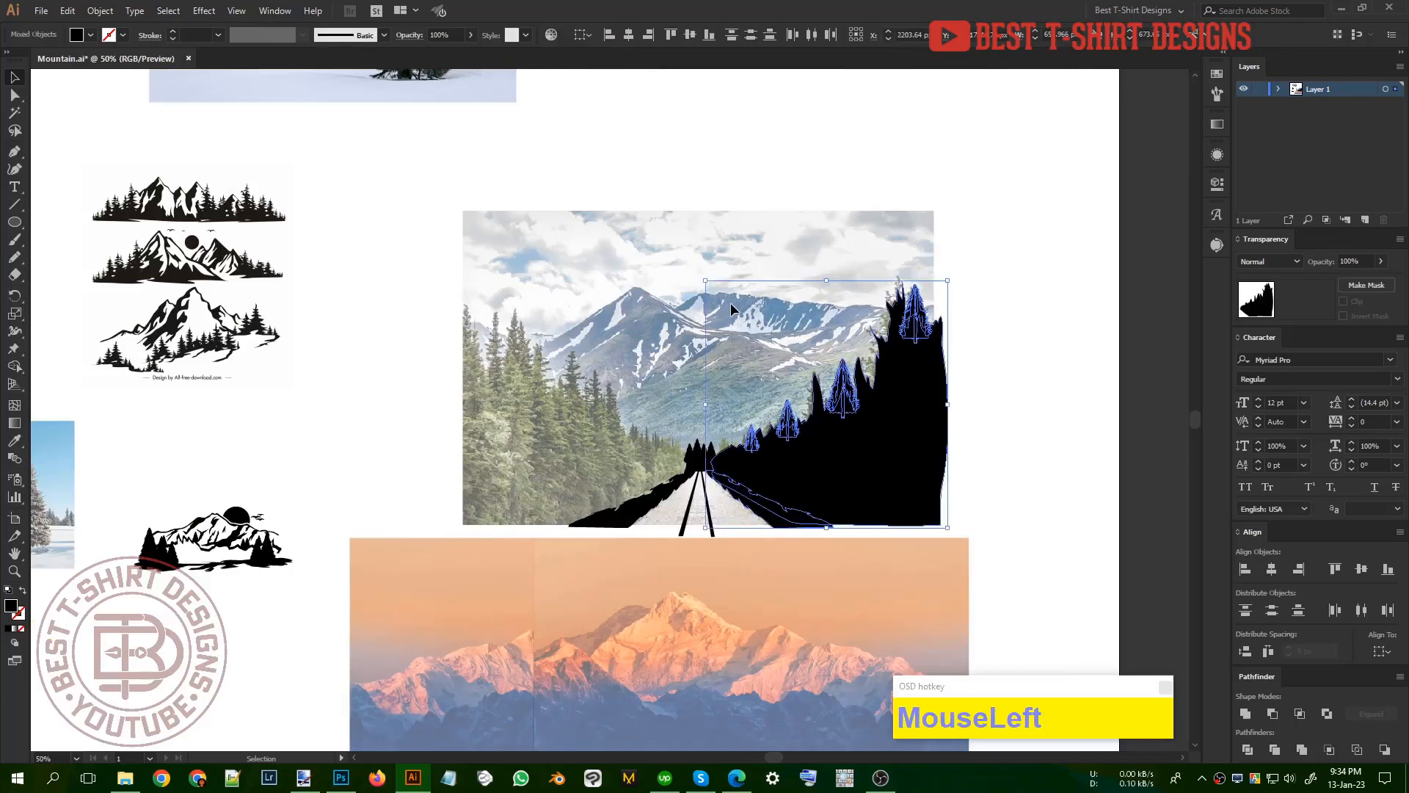
left_click(780, 528, "shift")
left_click_drag(865, 440, 569, 446, "alt")
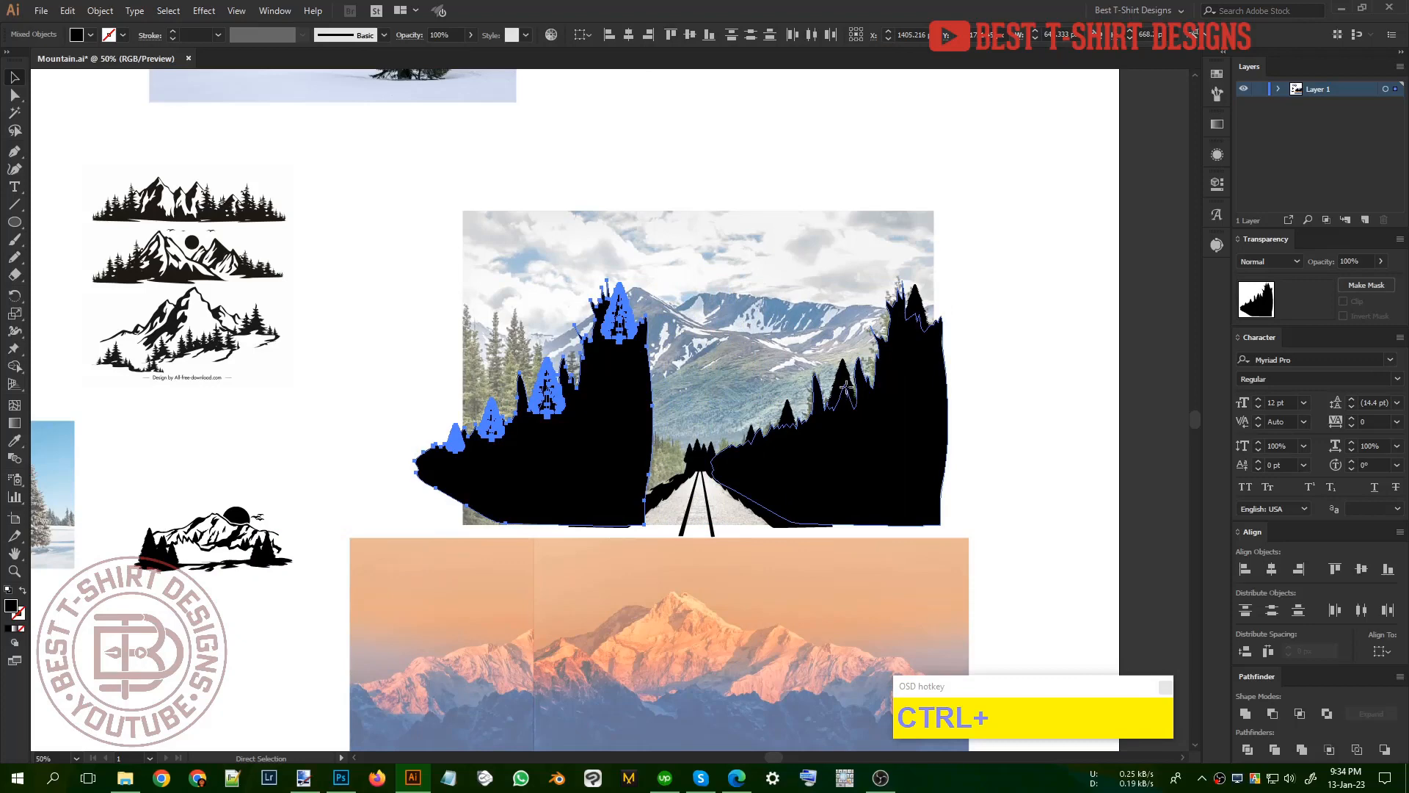
key("ctrl+r")
left_click(126, 231)
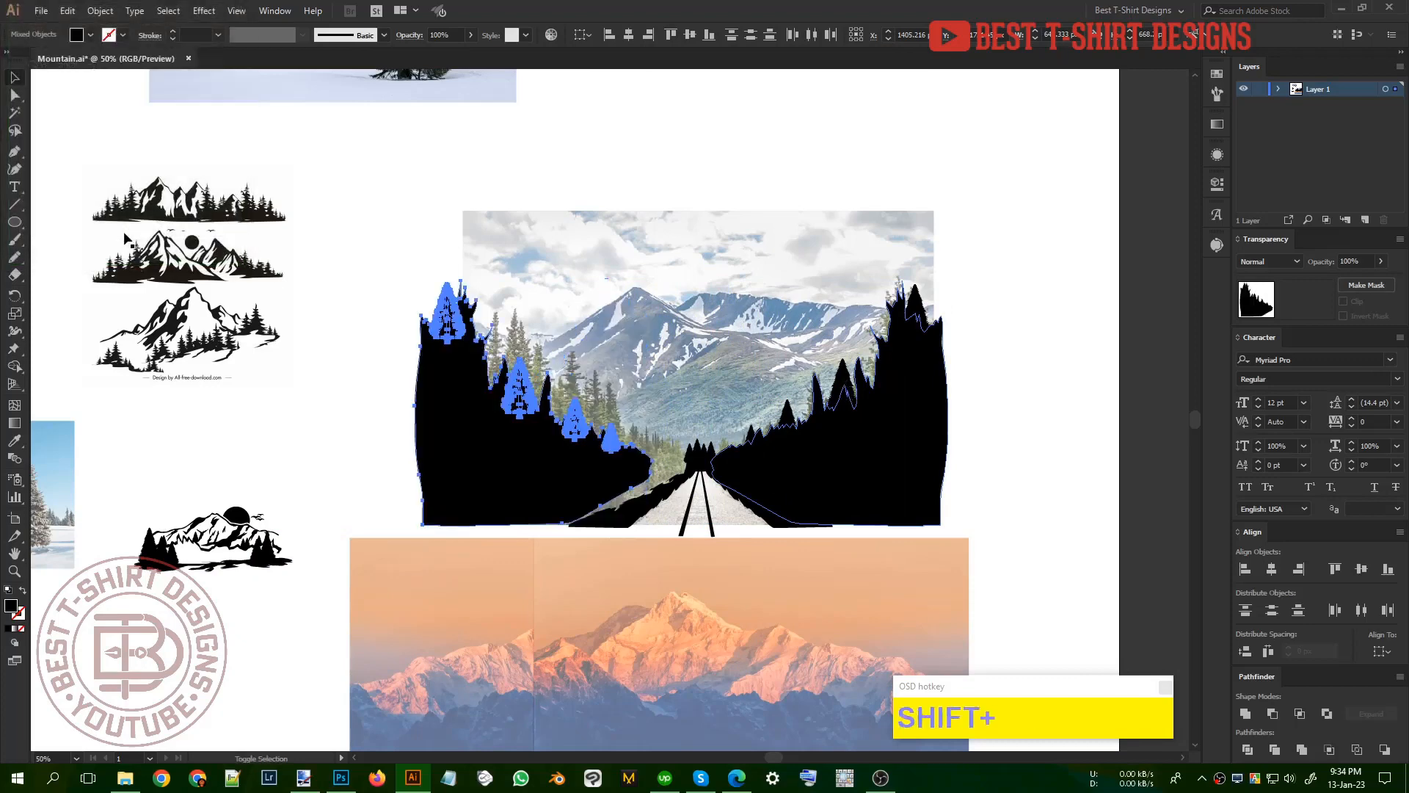
Step: Nudge the mirrored forest right and slightly up until it meets the ground strip and the distant pines at the road's end
key("shift+Right")
key("shift+Right")
key("shift+Right")
key("shift+Right")
key("shift+Right")
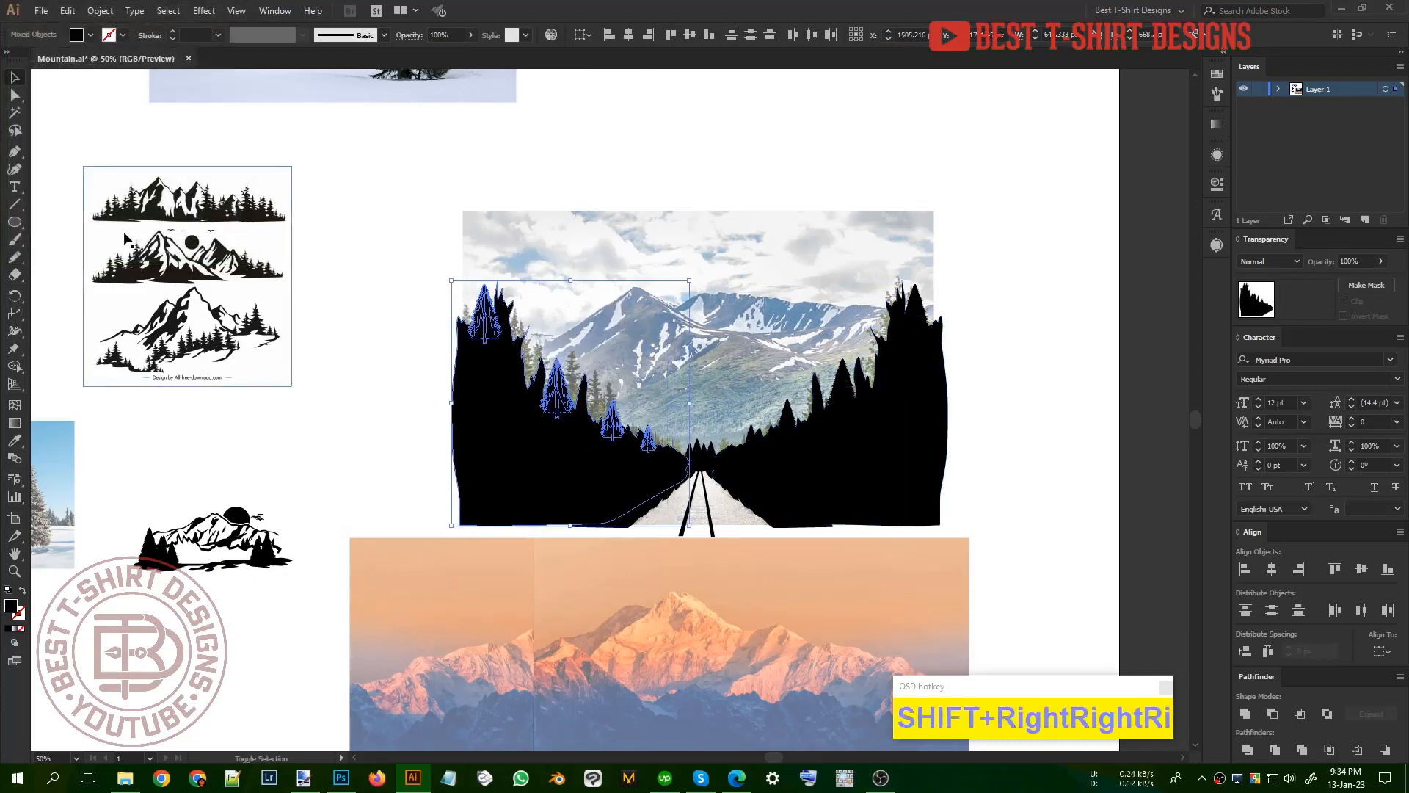
key("Right")
key("Right")
key("Up")
key("Up")
key("Up")
key("Right")
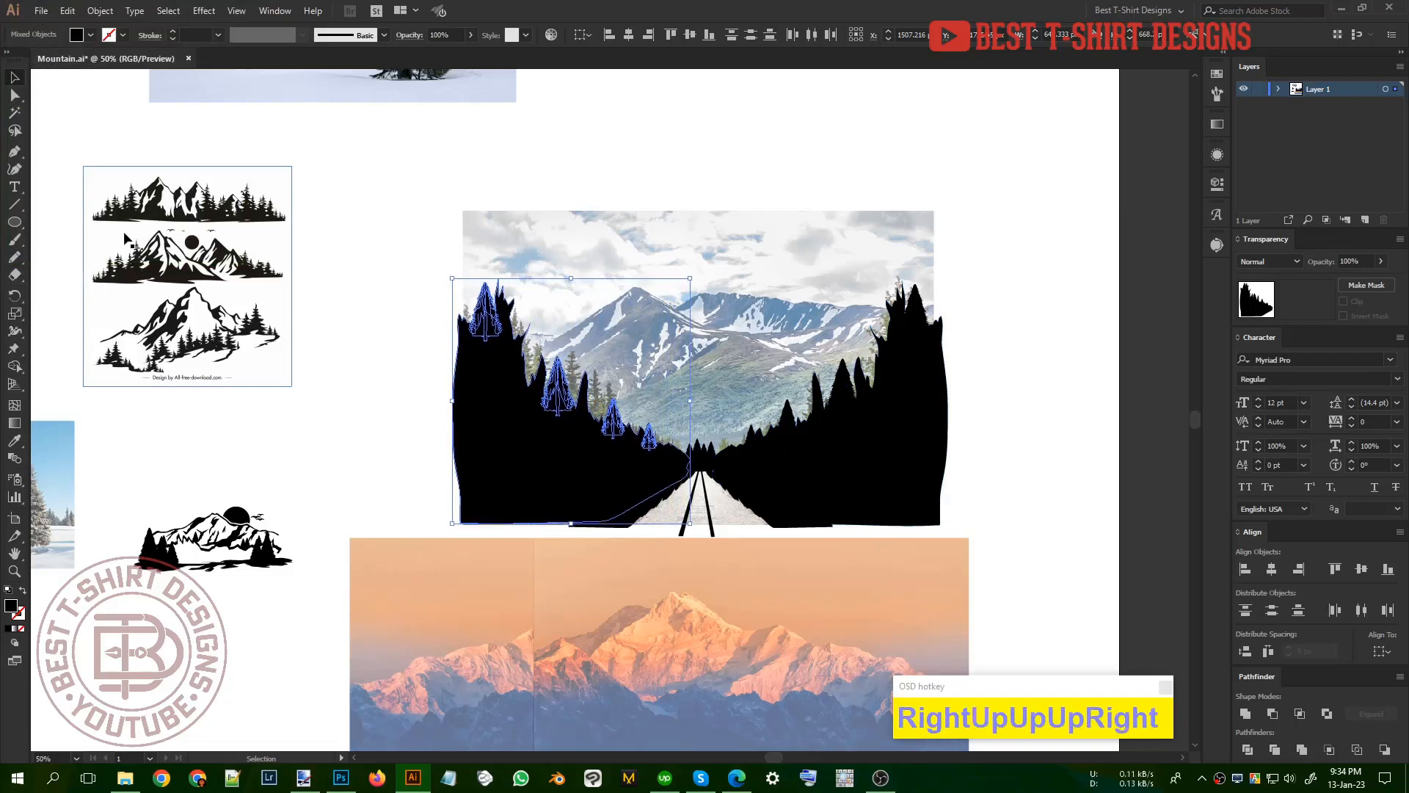
key("Right")
key("Right")
key("Right")
left_click(725, 319)
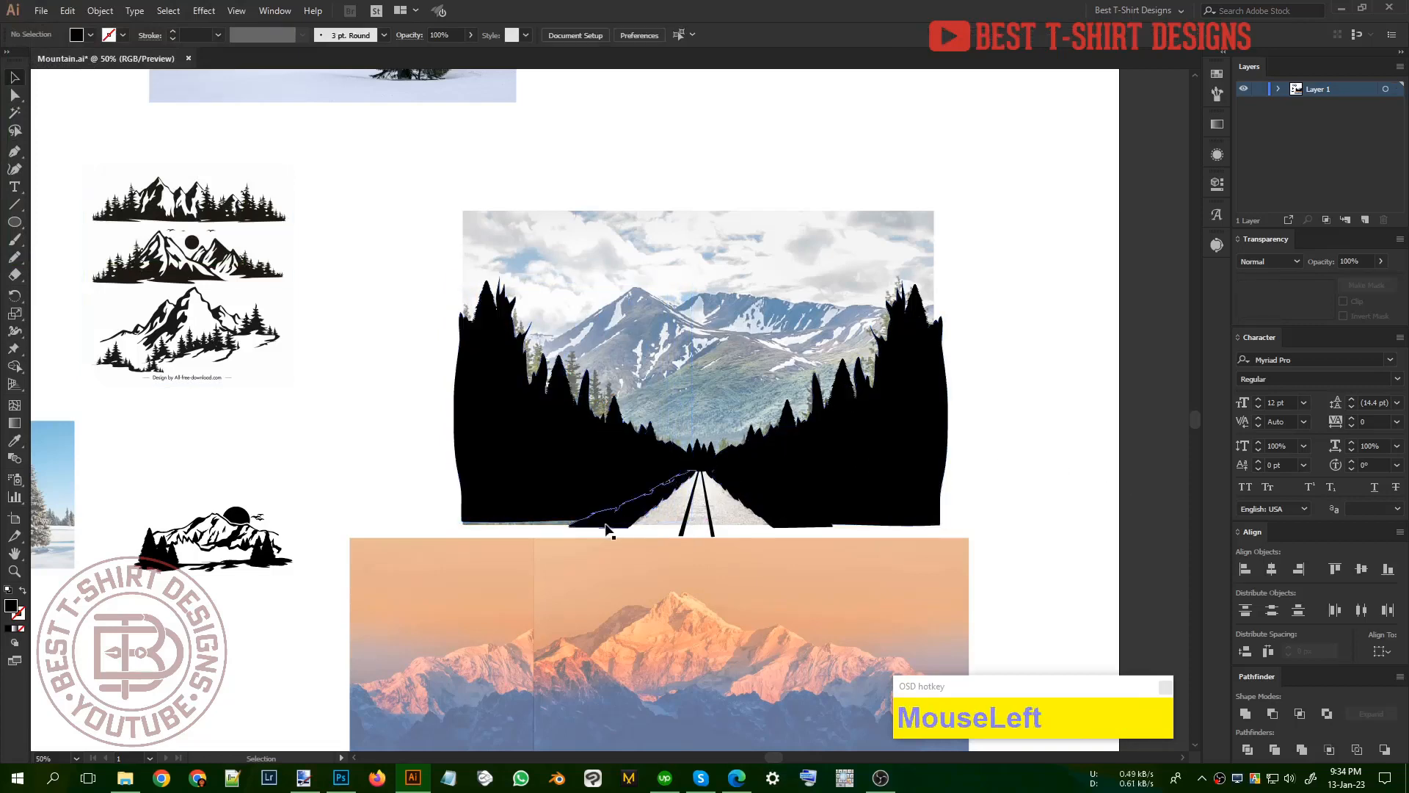
Step: Trace the photo's branchy pine beside the left forest's middle pine with the Pencil tool and fill the gap next to it
scroll(583, 358, "up", 2, "alt")
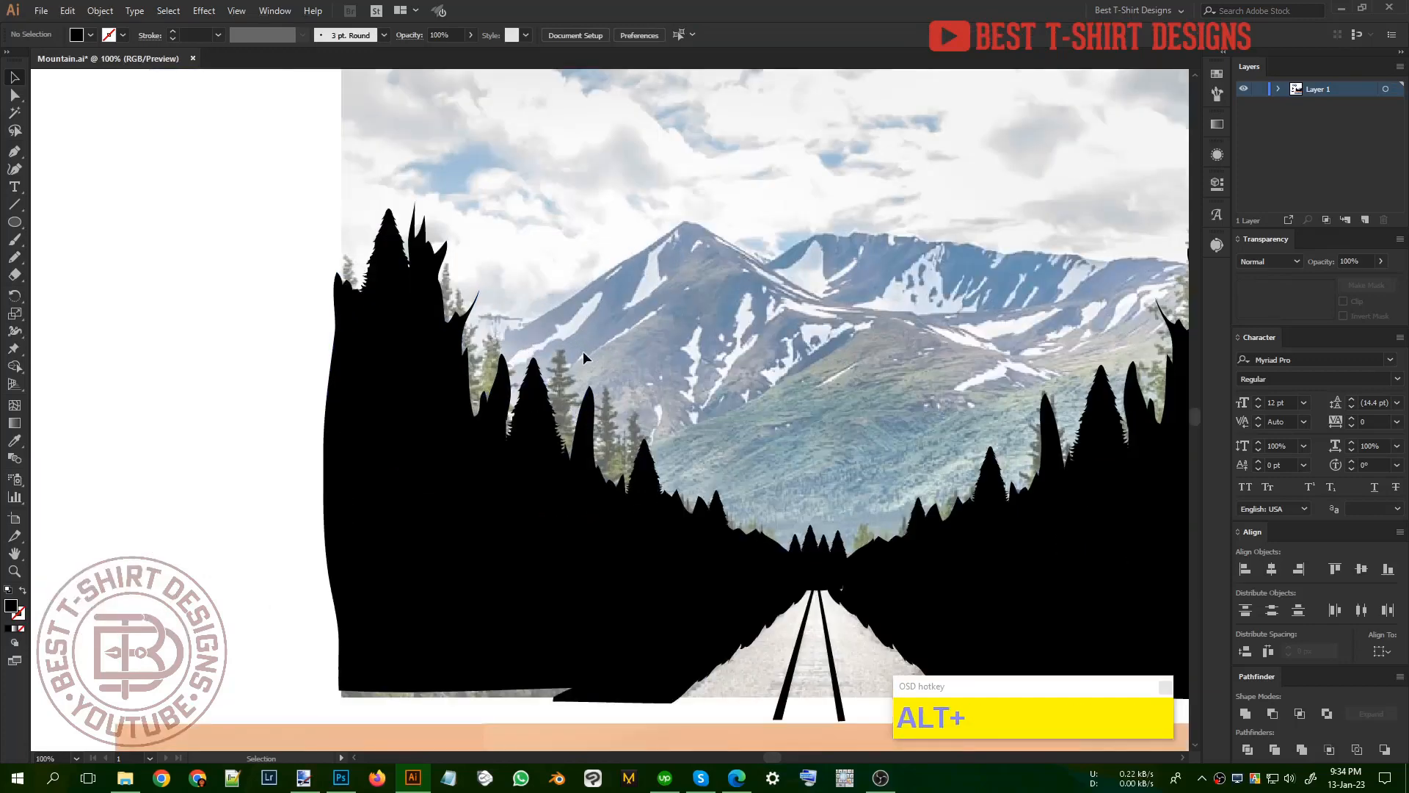
key("n")
scroll(583, 352, "up", 3, "alt")
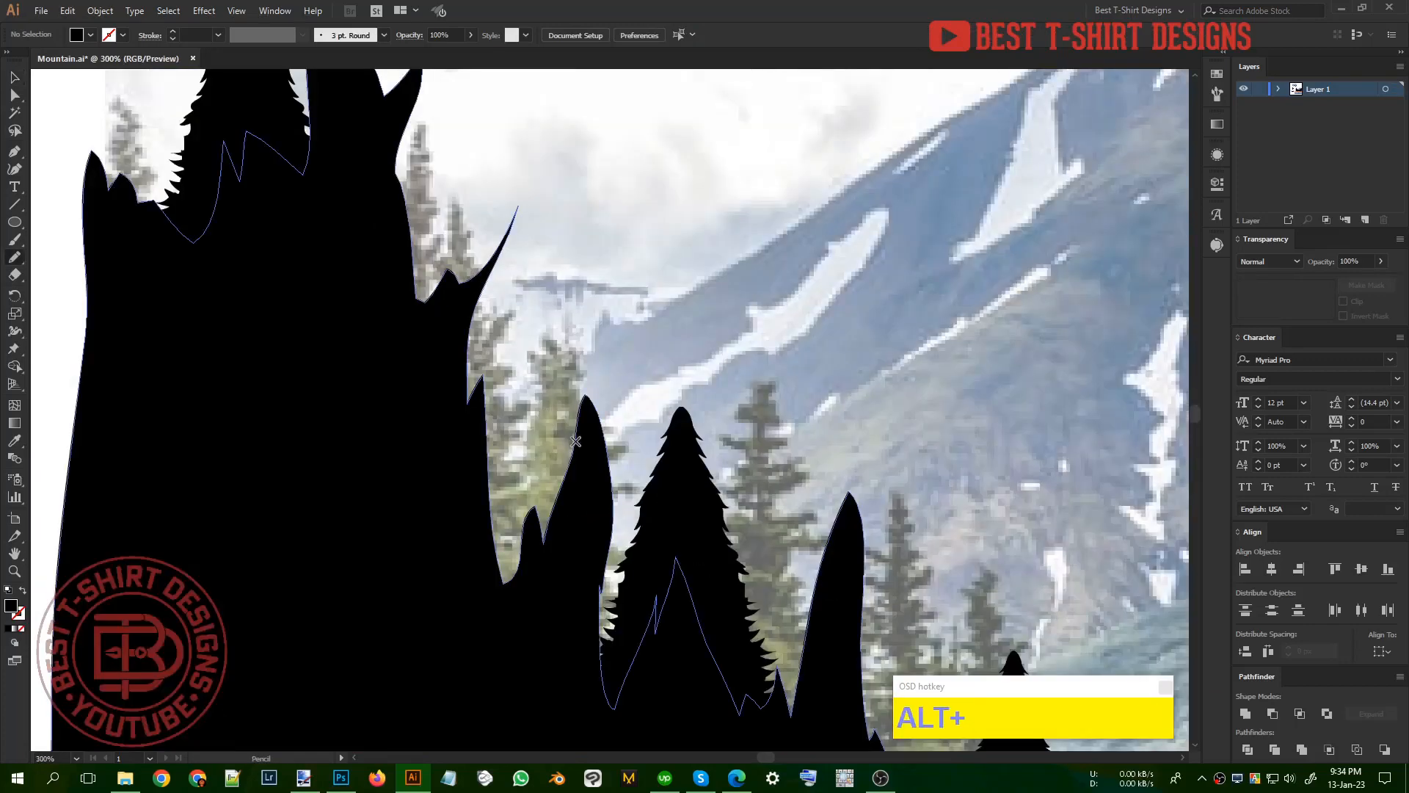
scroll(794, 434, "up", 1, "alt")
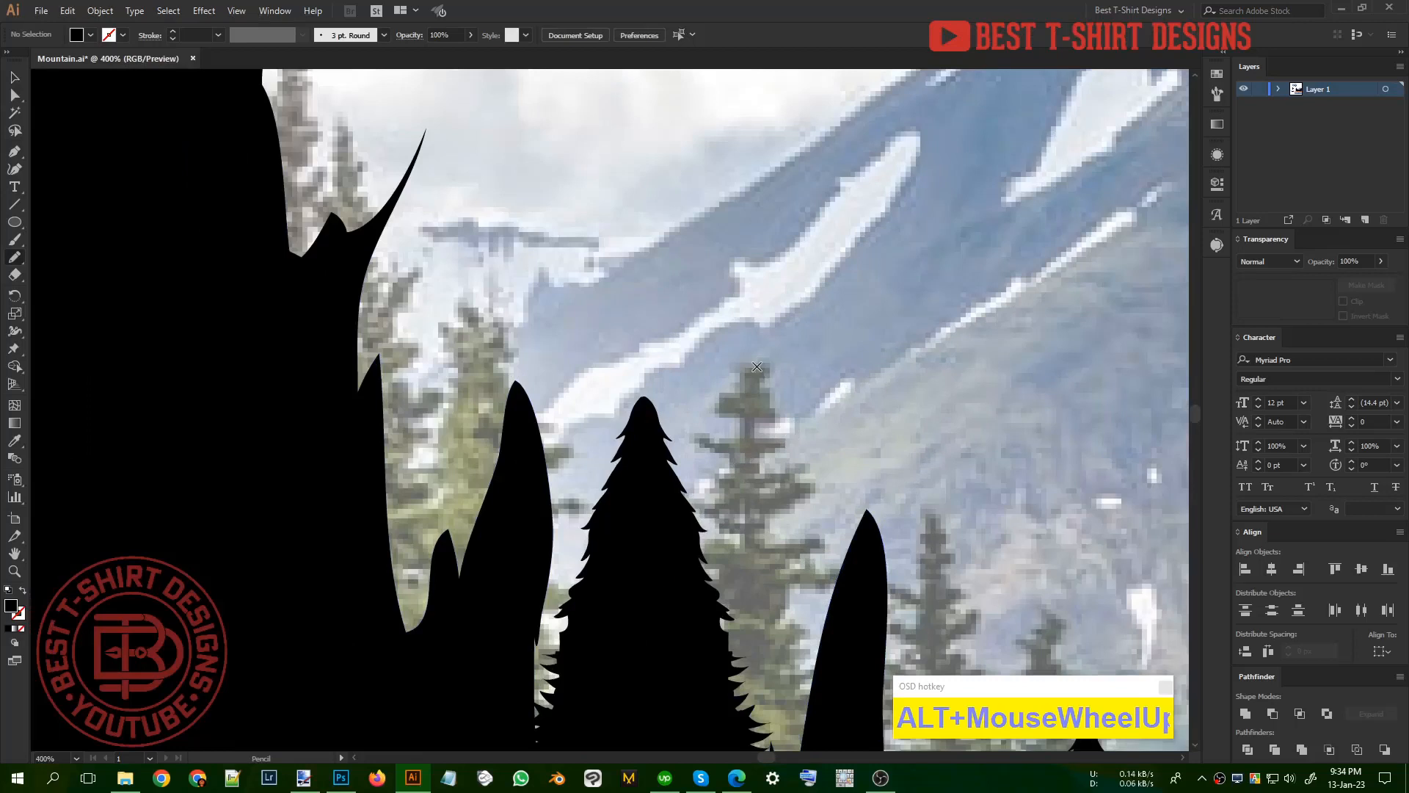
left_click_drag(756, 367, 767, 369)
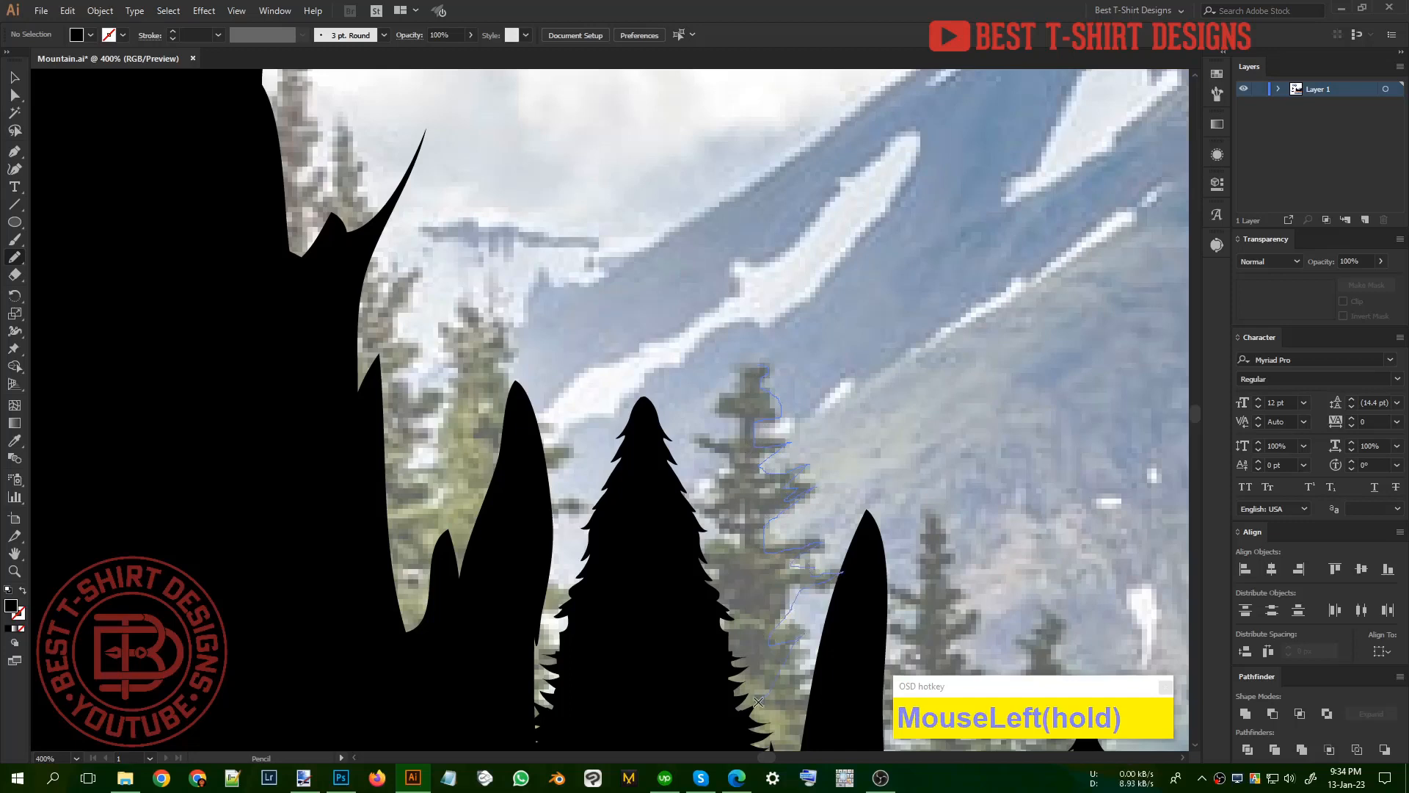
left_click_drag(758, 702, 724, 648)
left_click_drag(743, 362, 745, 363)
scroll(748, 404, "down", 2)
scroll(756, 442, "up", 2)
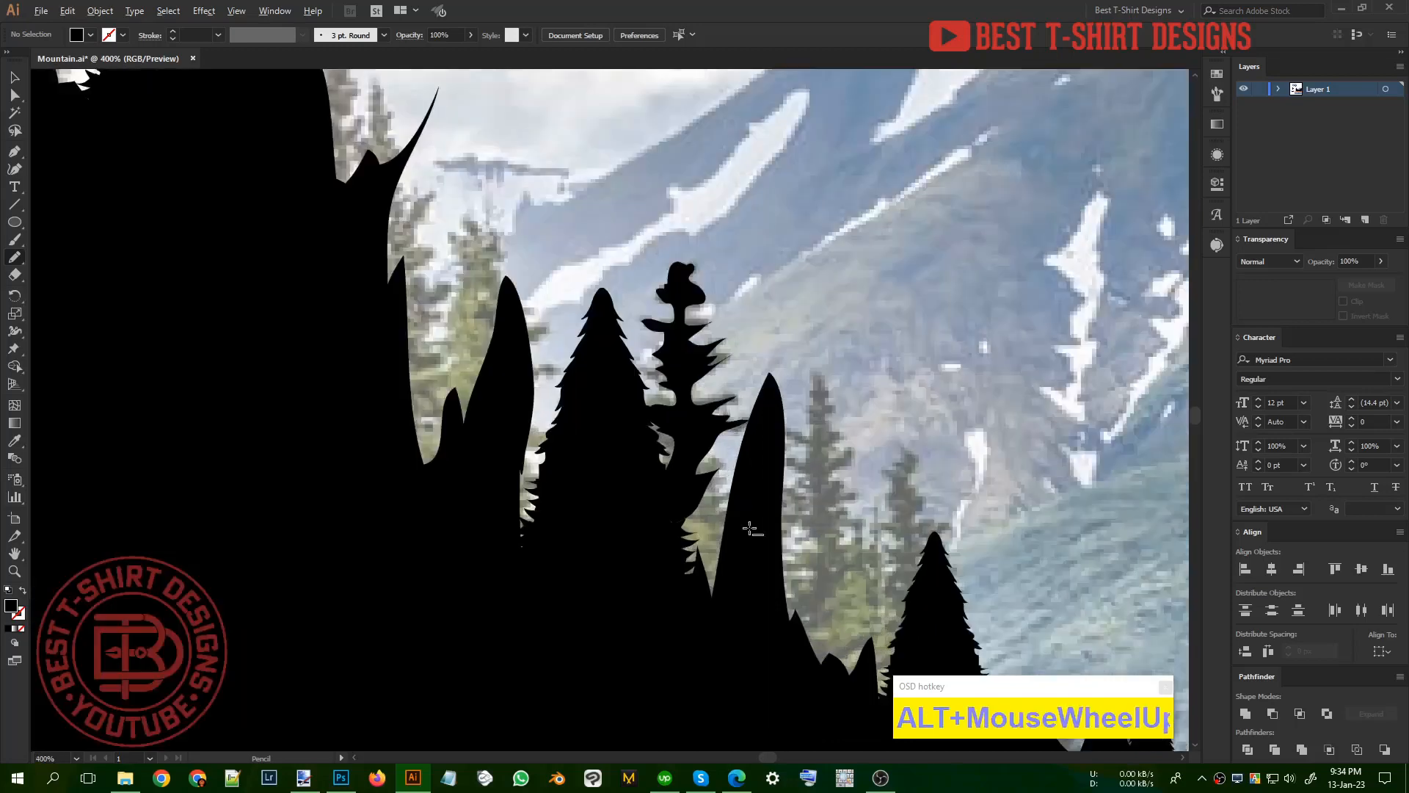
mouse_move(755, 425)
left_mouse_down()
mouse_move(696, 458)
mouse_move(630, 590)
mouse_move(721, 682)
mouse_move(739, 479)
left_mouse_up()
Step: Trace the thin pine just right of the left forest's pointed treetop as a narrow black shape with the Pencil tool
scroll(845, 375, "up", 1)
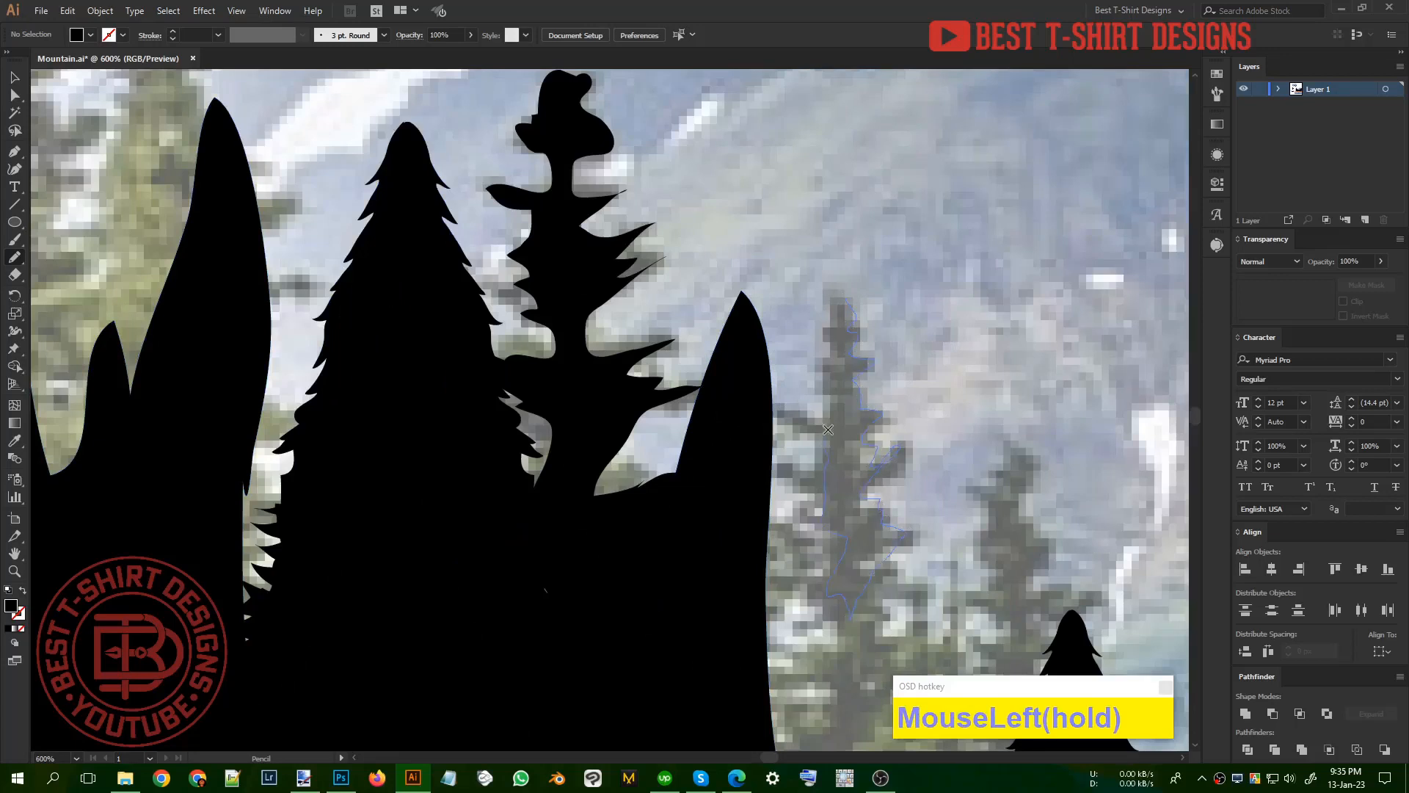
left_click_drag(830, 296, 829, 295)
scroll(830, 296, "down", 2)
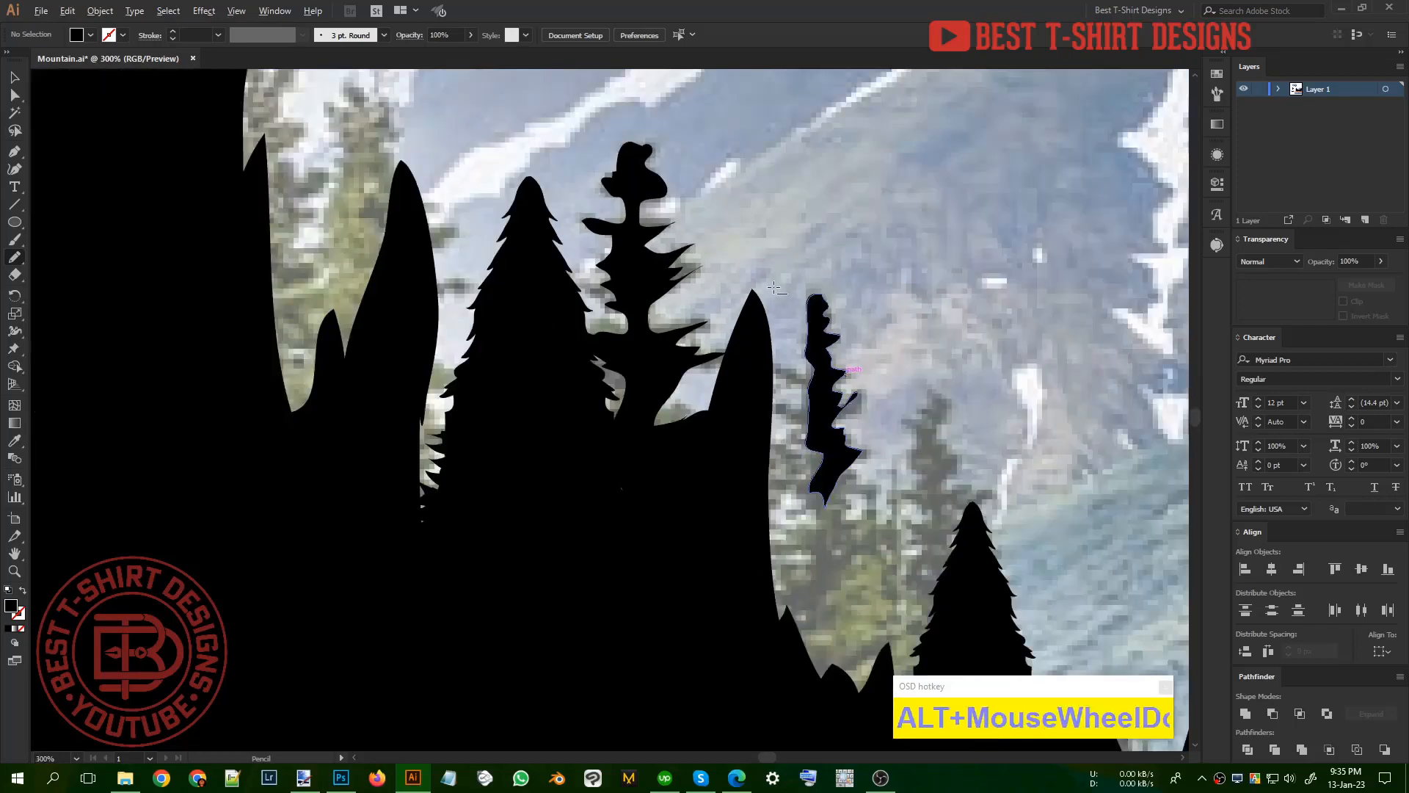
Step: Copy the neighbouring pine onto the thin traced tree, narrow and lengthen the copy, and align it beneath the traced tip
key("v")
scroll(668, 300, "down", 1)
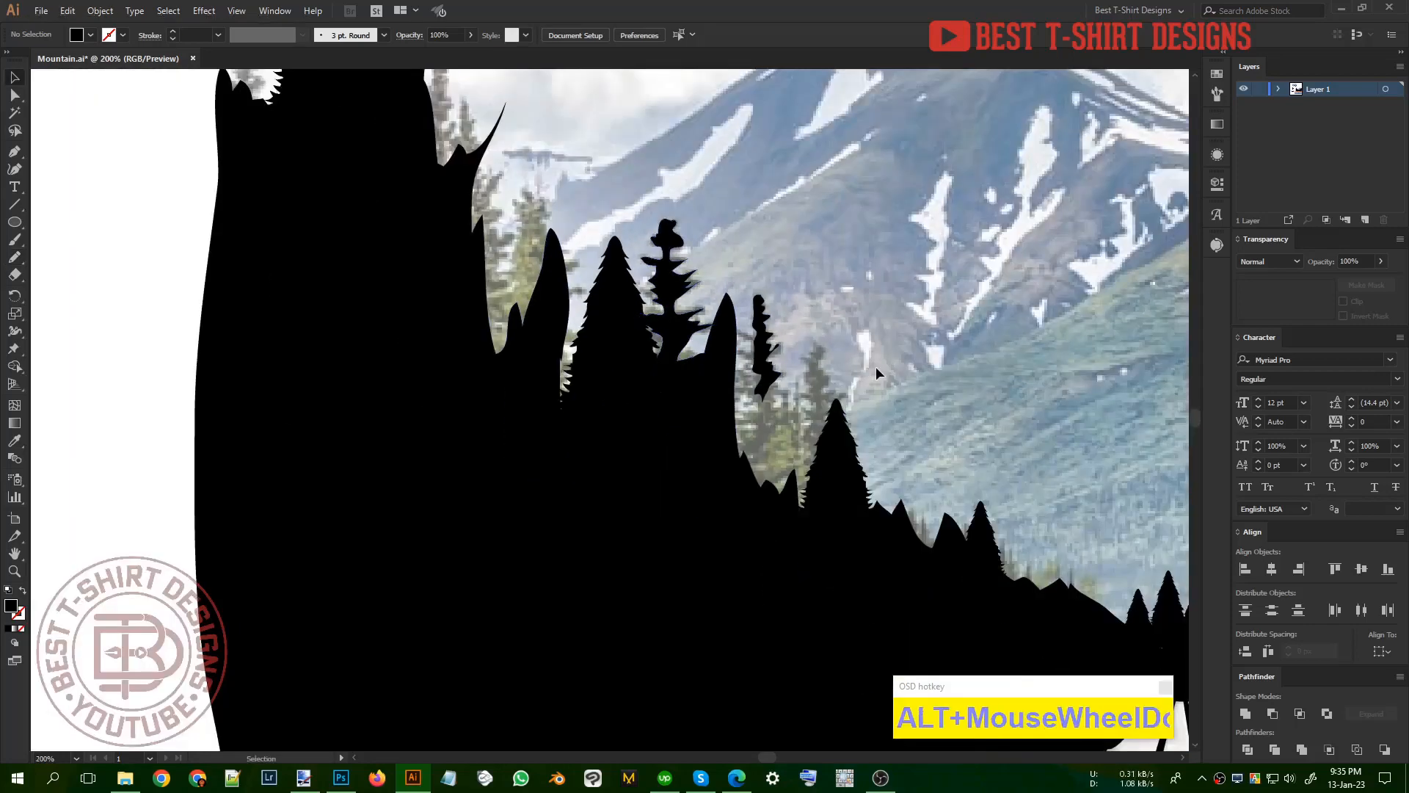
left_click(875, 368)
left_click_drag(830, 438, 792, 489)
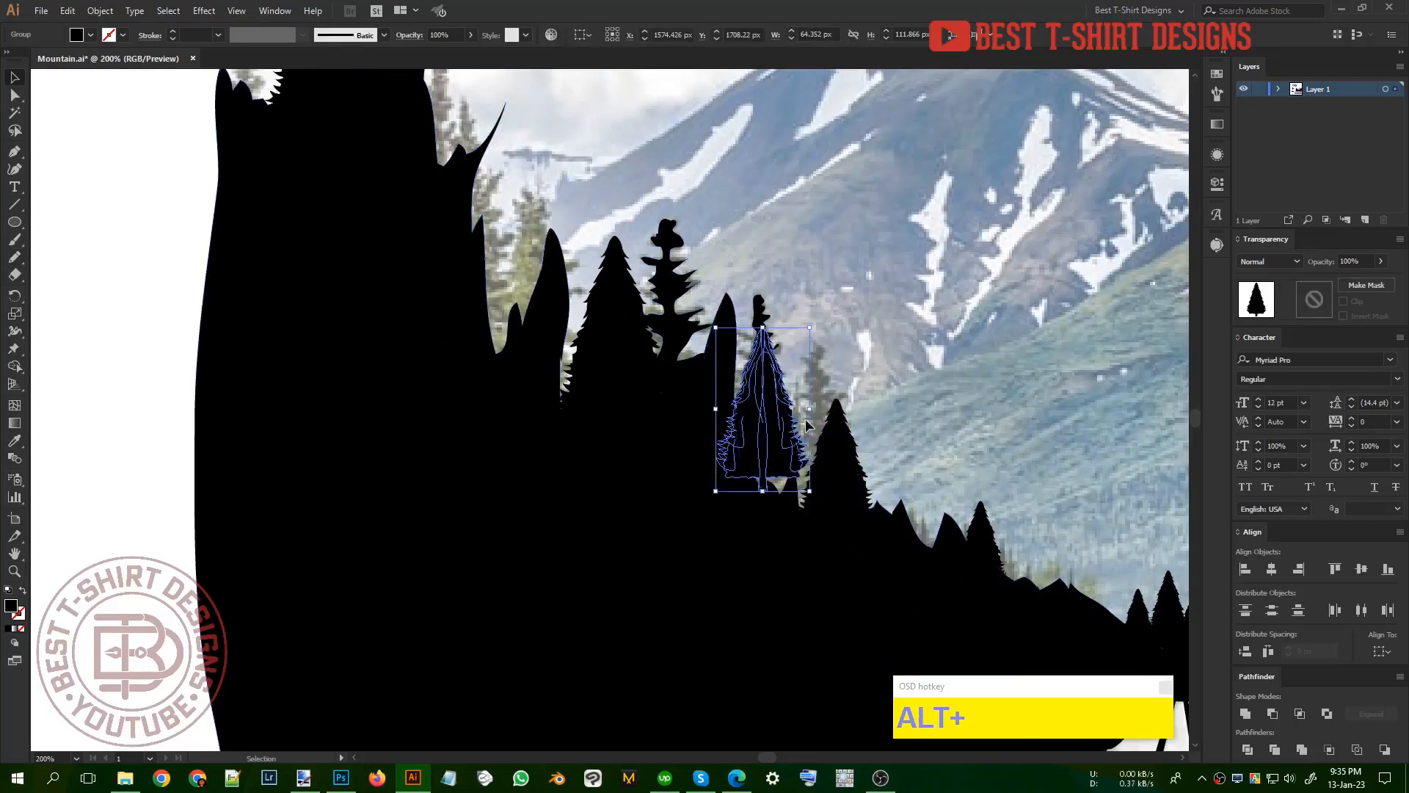
left_click_drag(807, 409, 762, 407)
left_click_drag(739, 423, 776, 420)
left_click_drag(775, 490, 776, 551)
left_click_drag(782, 444, 768, 416)
left_click(879, 360)
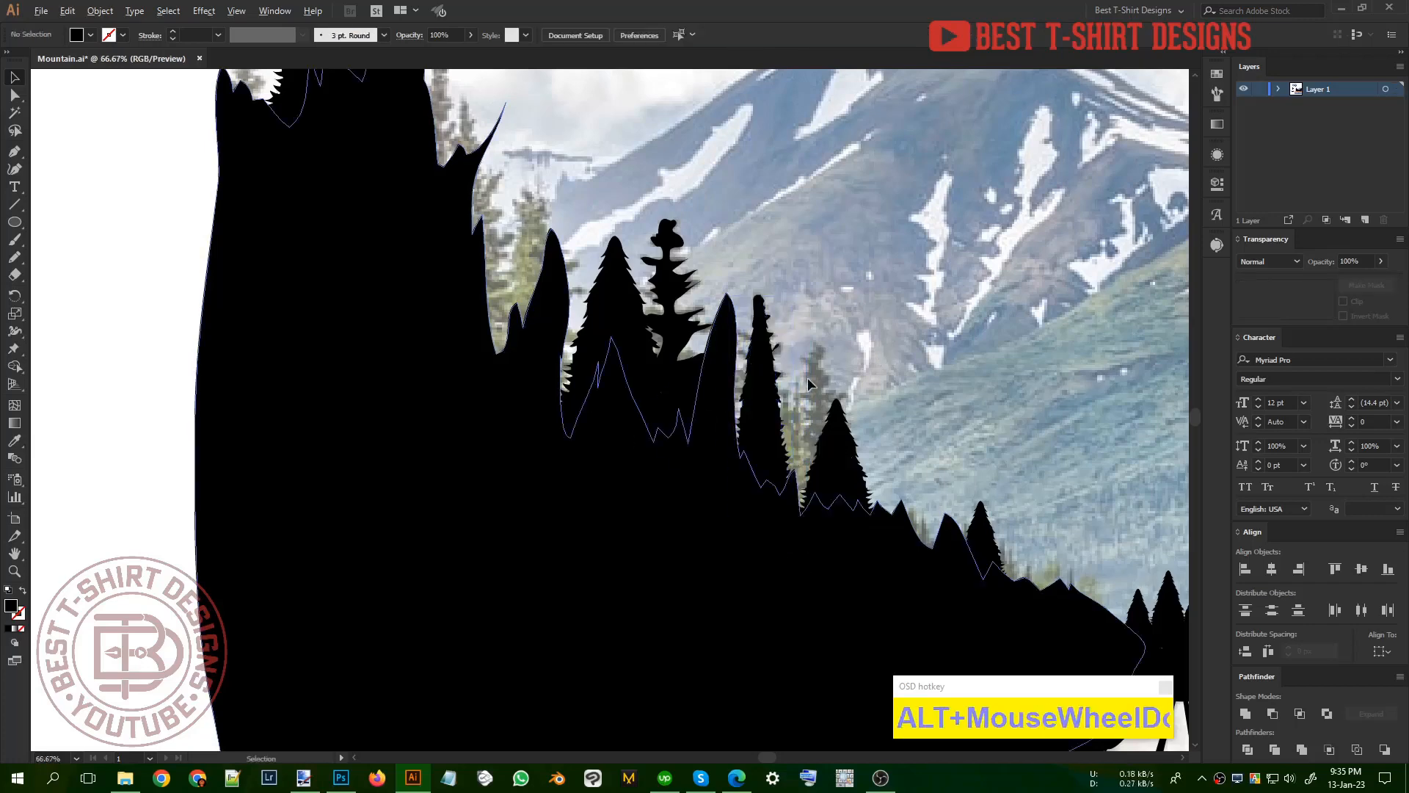
scroll(807, 377, "down", 4)
scroll(493, 463, "down", 1)
left_click(1037, 498)
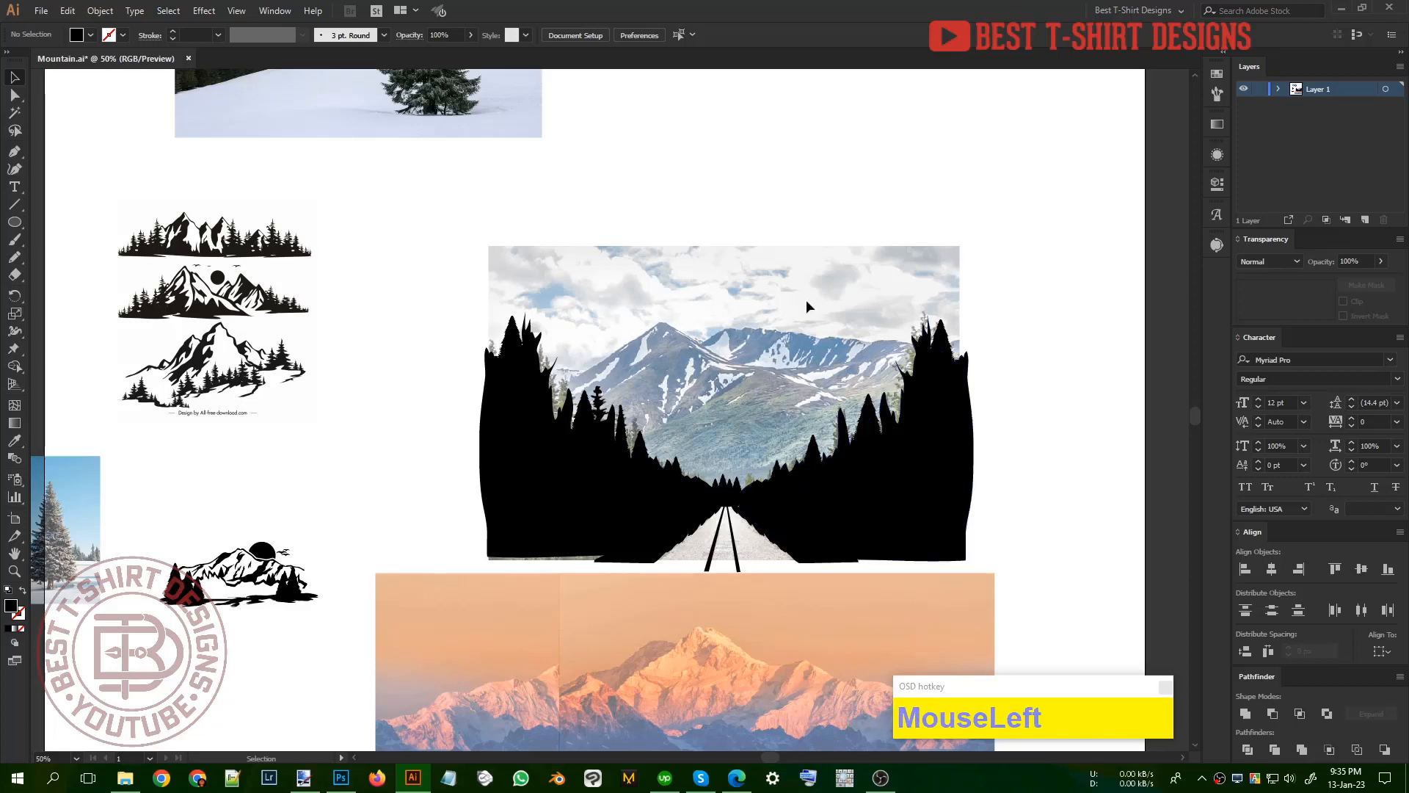
scroll(805, 299, "up", 1)
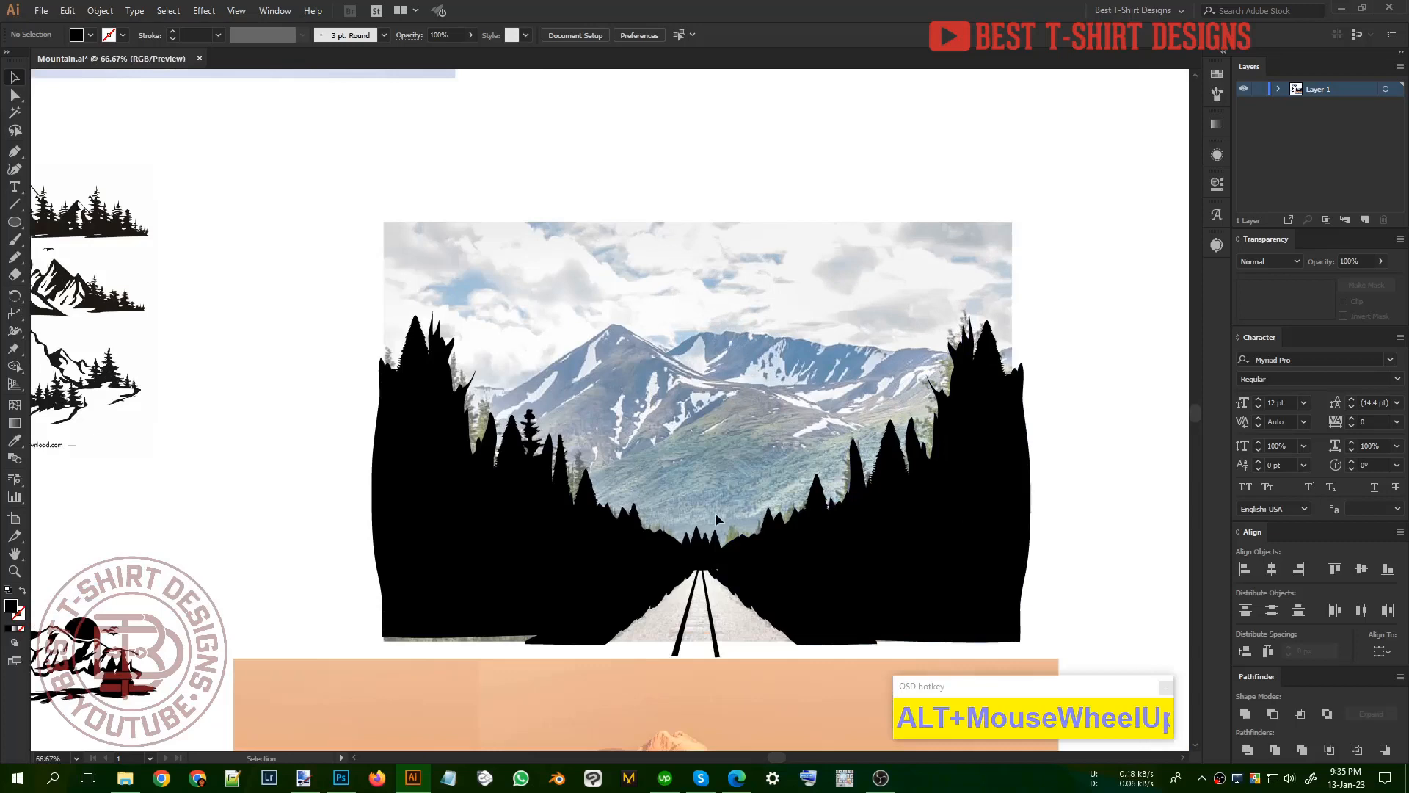
left_click(1083, 482)
left_click(519, 579)
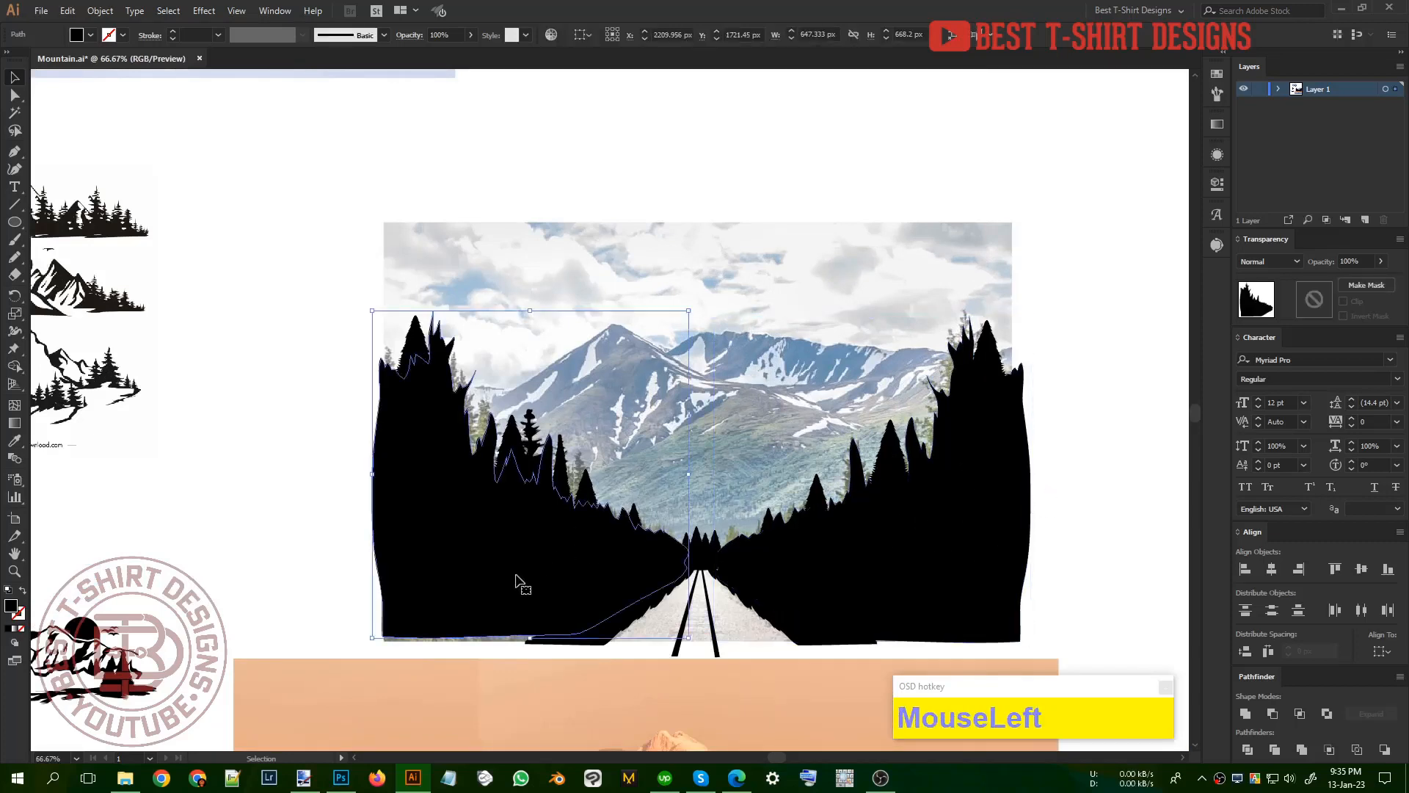
left_click(255, 425)
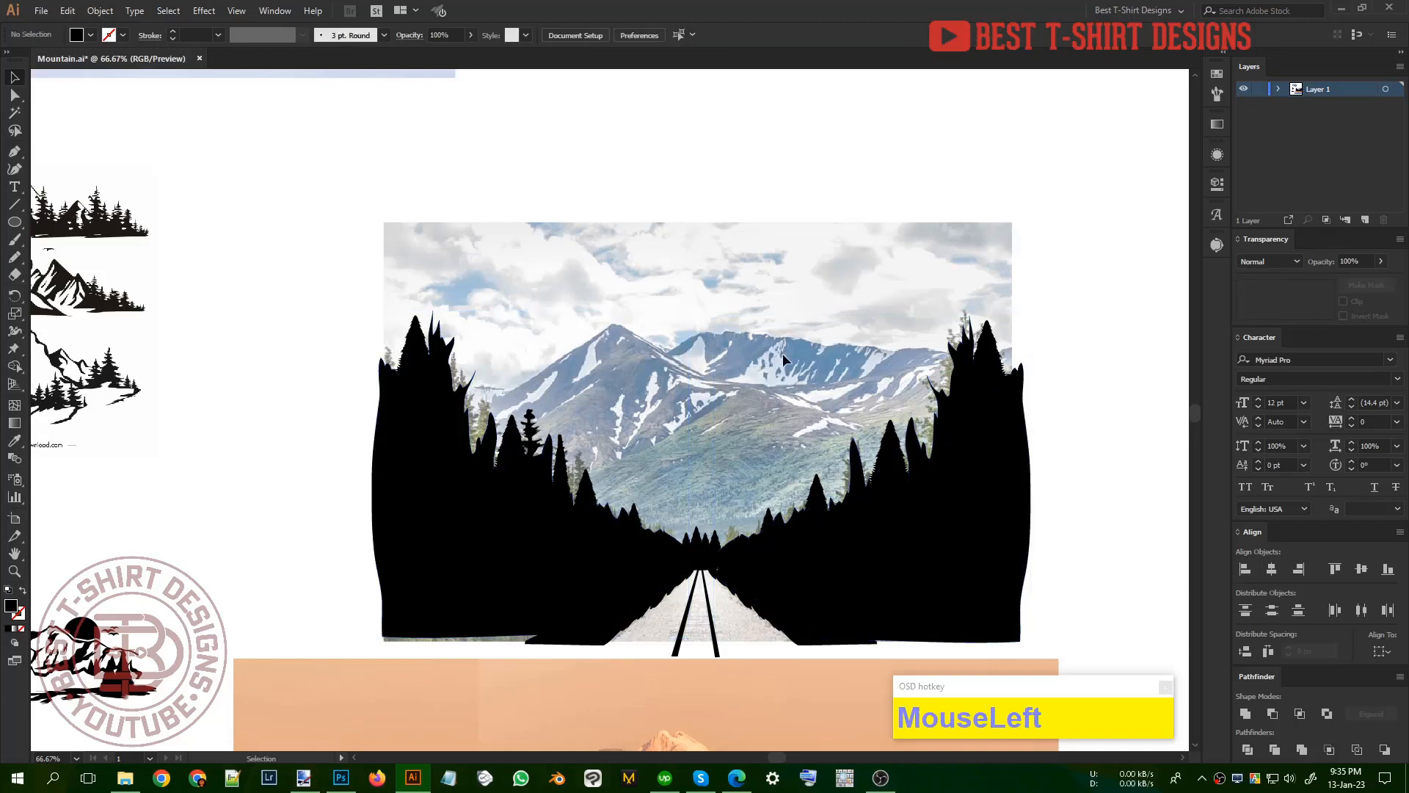
scroll(776, 363, "up", 2, "alt")
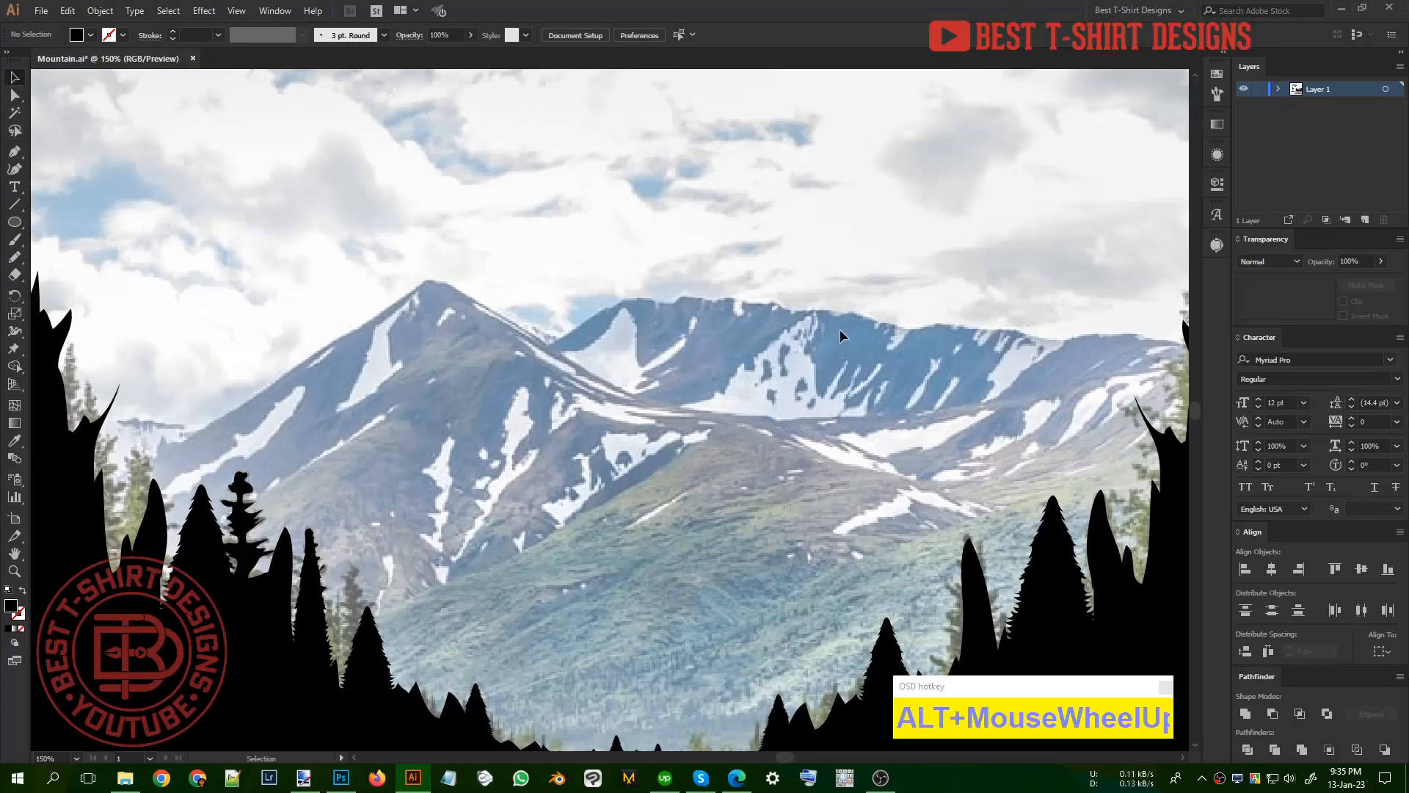
scroll(645, 351, "down", 1, "alt")
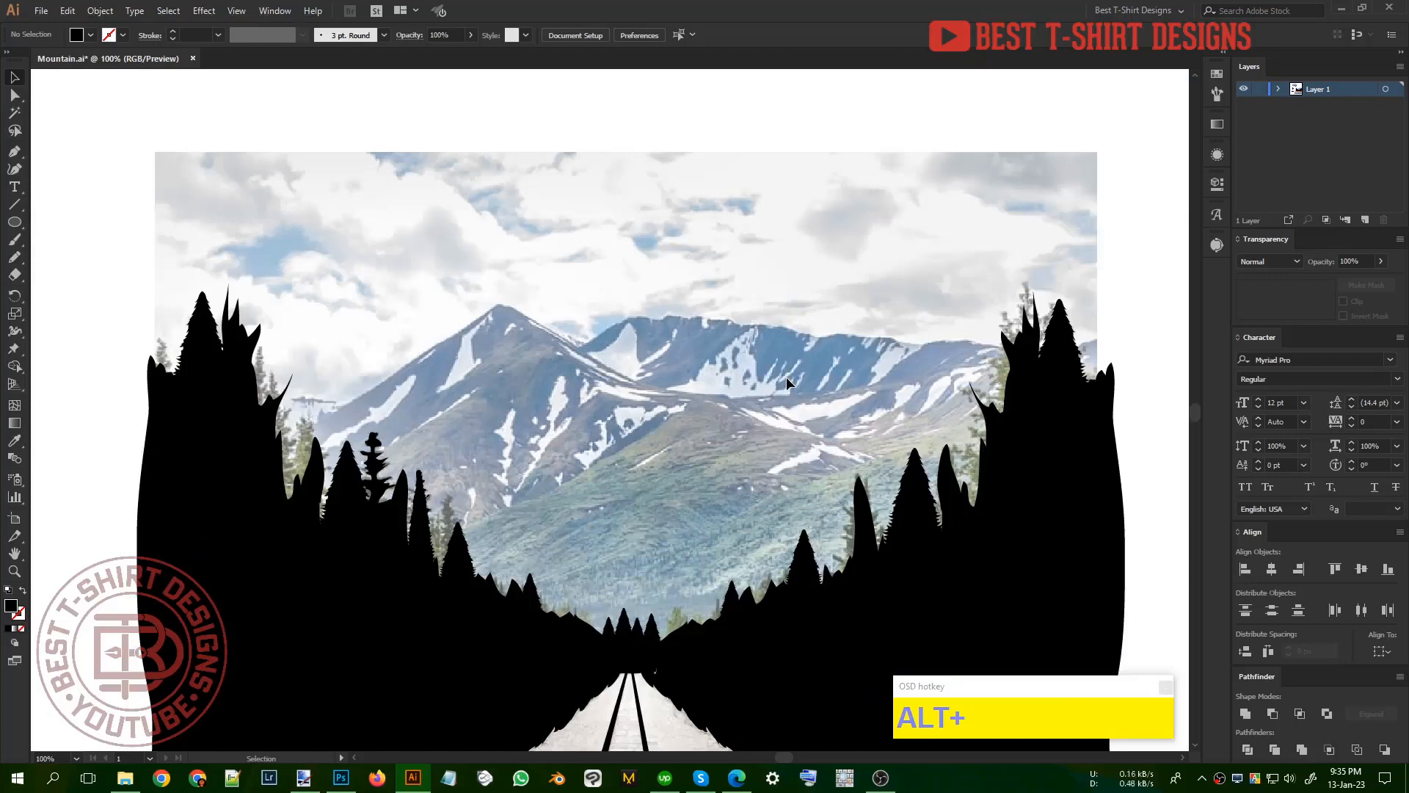
Step: Trace the right part of the far mountain's ridge with the Pencil tool as a thin black band running into the right forest
key("n")
scroll(1068, 350, "up", 2, "alt")
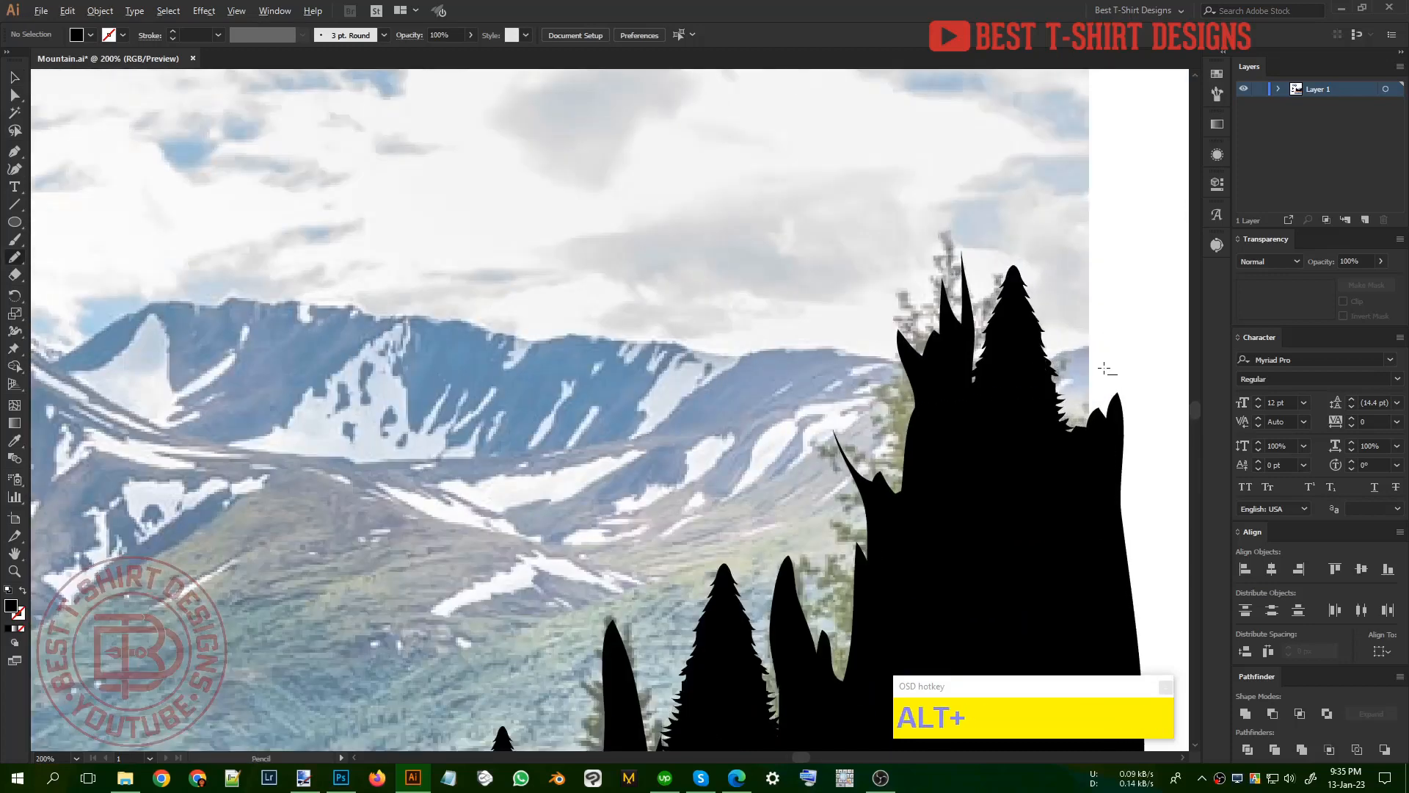
scroll(1107, 369, "down", 2, "alt")
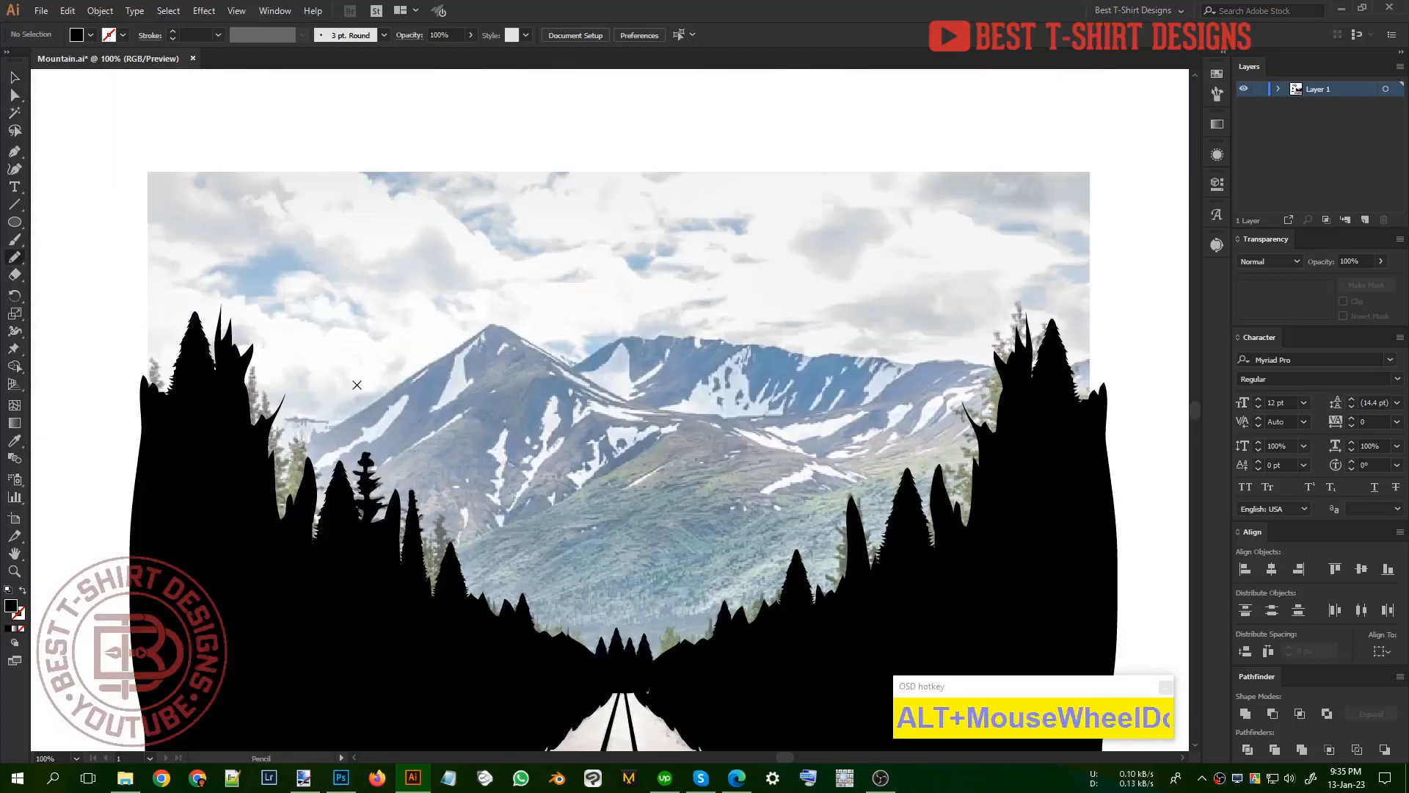
scroll(949, 372, "up", 2, "alt")
mouse_move(1050, 381)
left_mouse_down()
mouse_move(979, 359)
mouse_move(721, 346)
left_mouse_up()
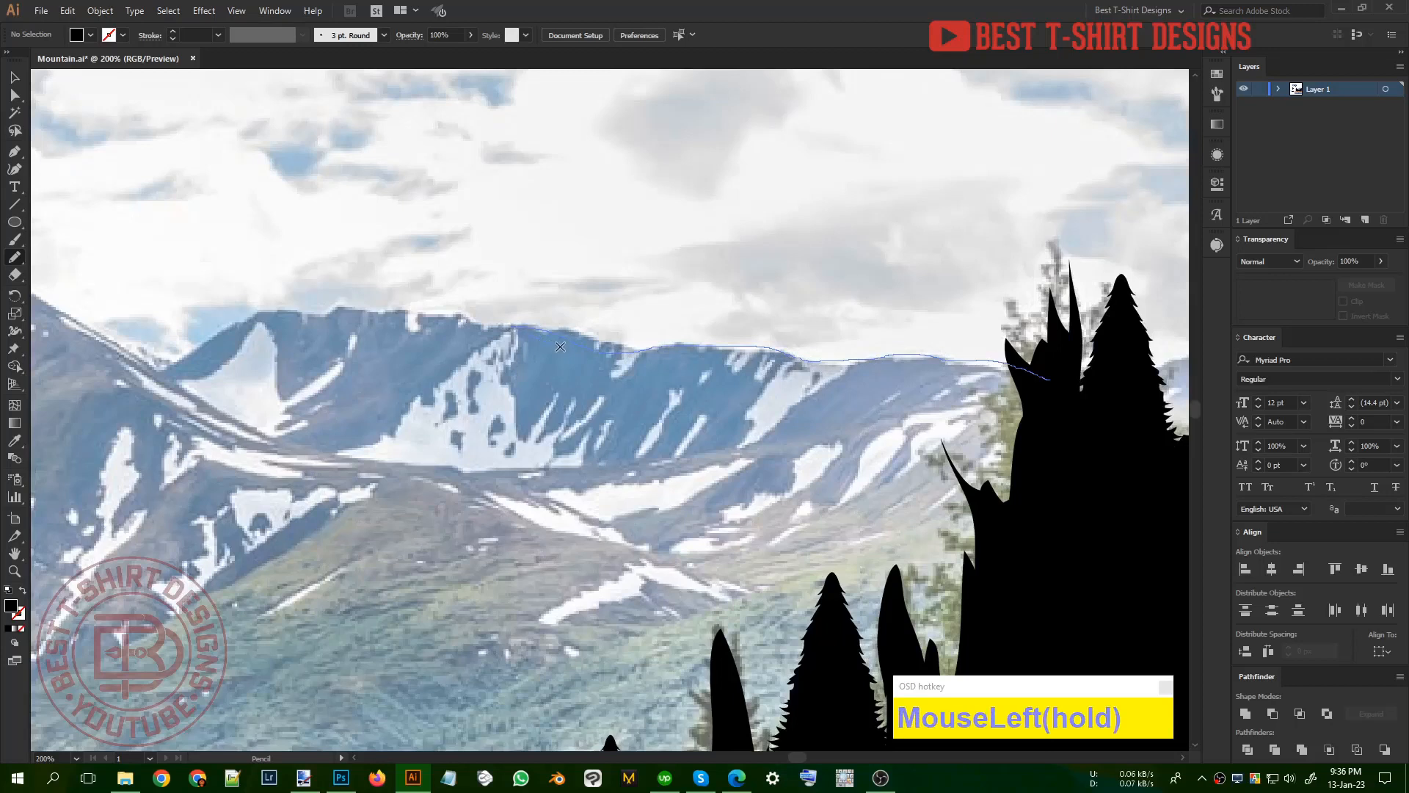
mouse_move(560, 346)
left_mouse_down()
mouse_move(1031, 378)
mouse_move(1085, 420)
left_mouse_up()
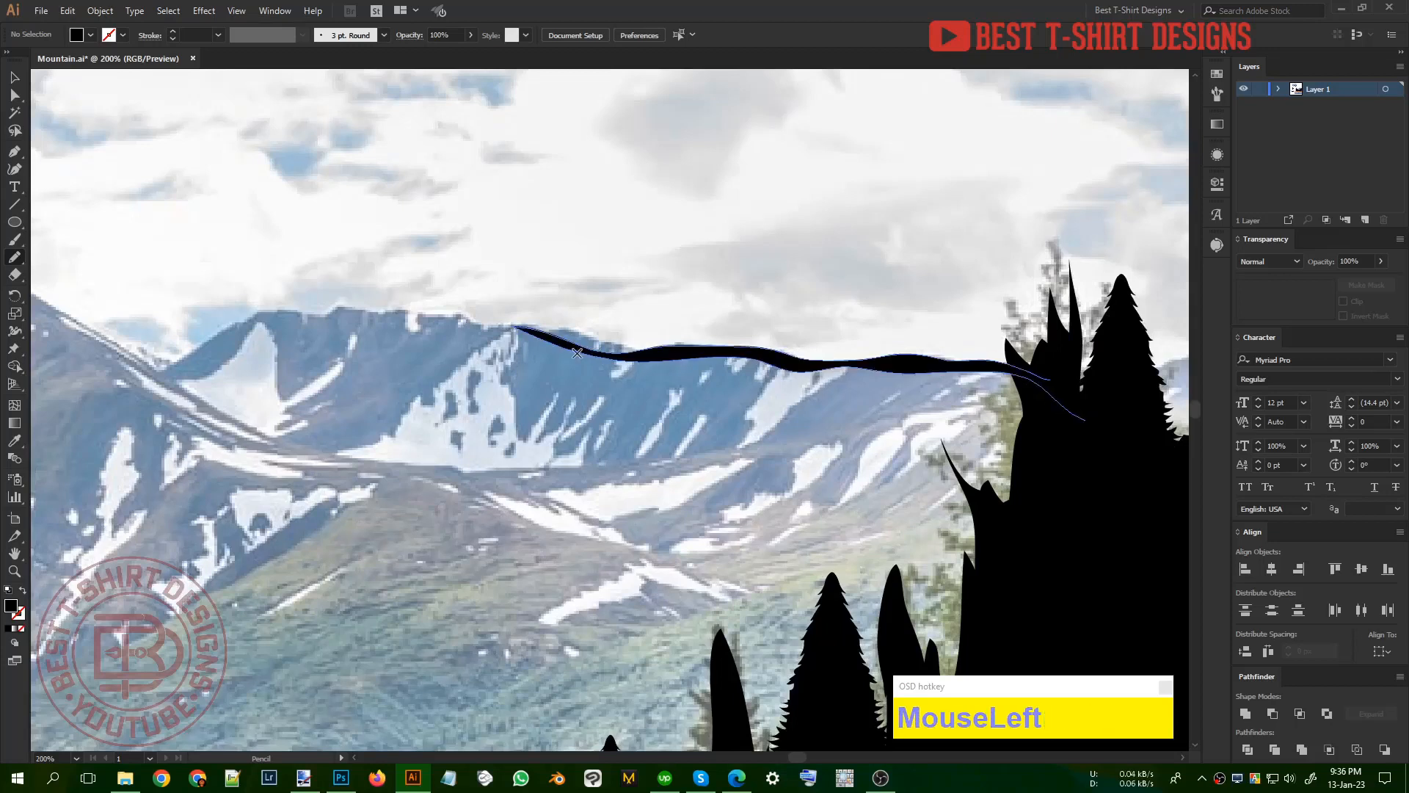
Step: Extend the far ridge outline left over its summit and down to the saddle beside the front mountain
mouse_move(547, 332)
left_mouse_down()
mouse_move(310, 308)
mouse_move(239, 322)
mouse_move(169, 370)
mouse_move(287, 316)
mouse_move(423, 323)
left_mouse_up()
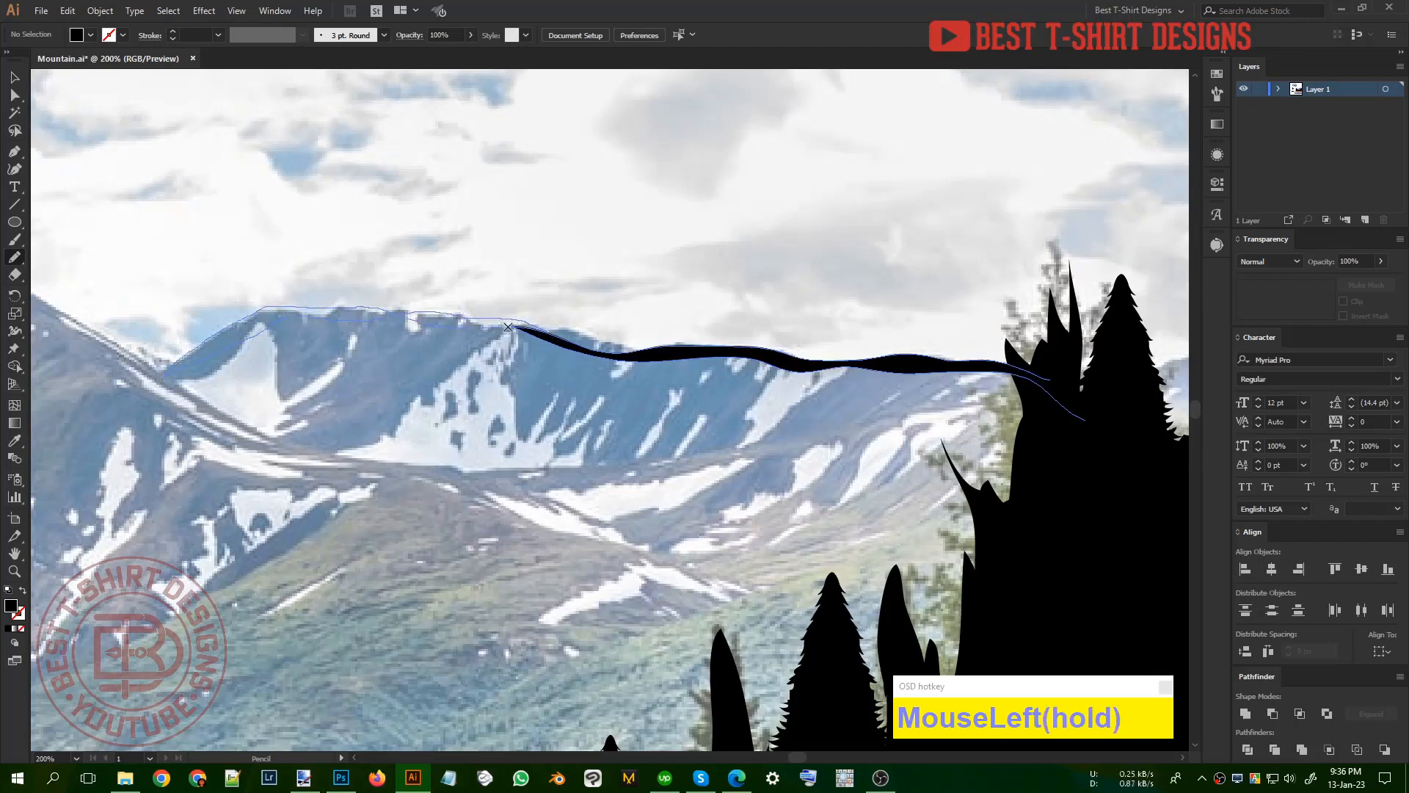
left_click_drag(508, 327, 643, 359)
scroll(742, 283, "down", 1, "alt")
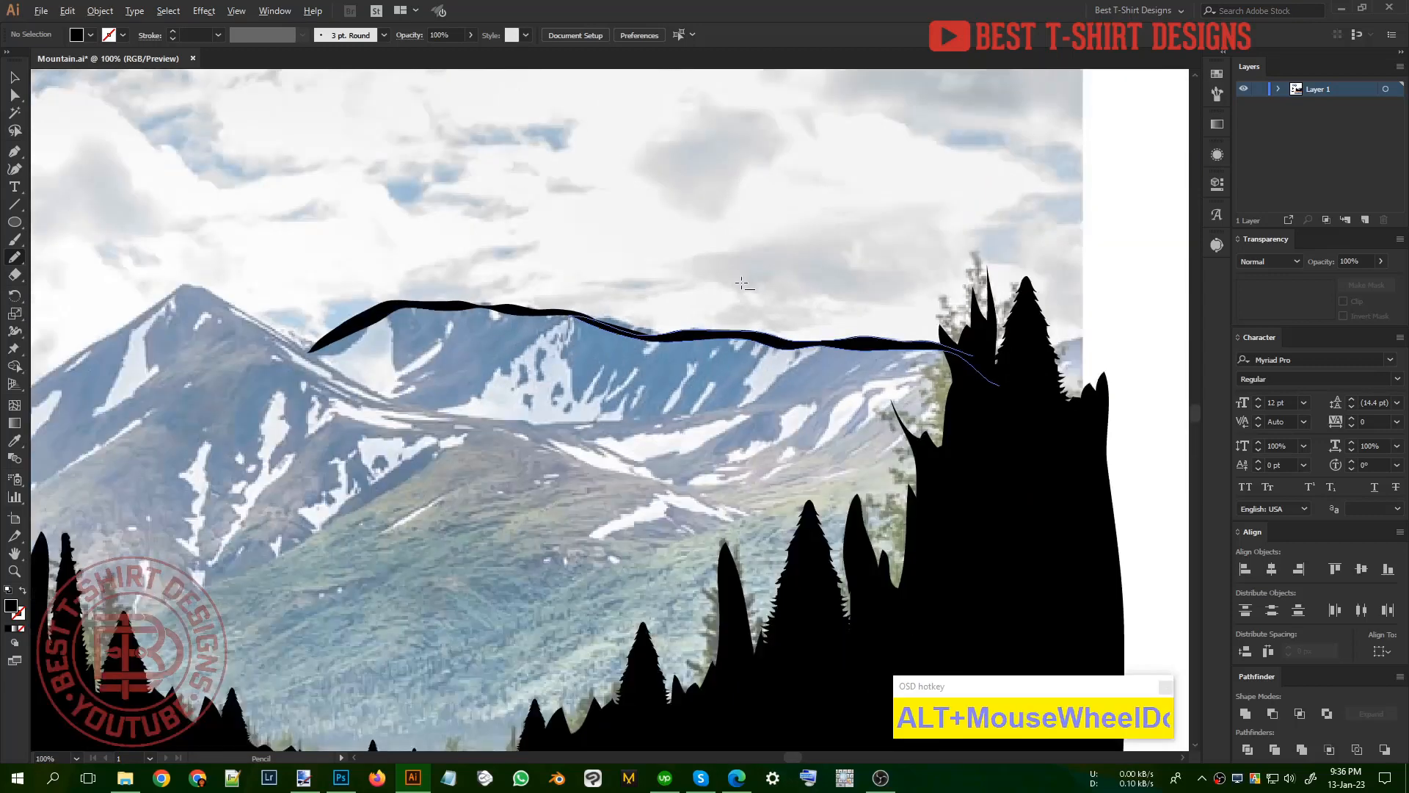
scroll(742, 283, "down", 2, "alt")
Step: Trace the front mountain's right slope as a black band from near the peak, past the saddle, down below the far mountain
scroll(702, 409, "up", 4, "alt")
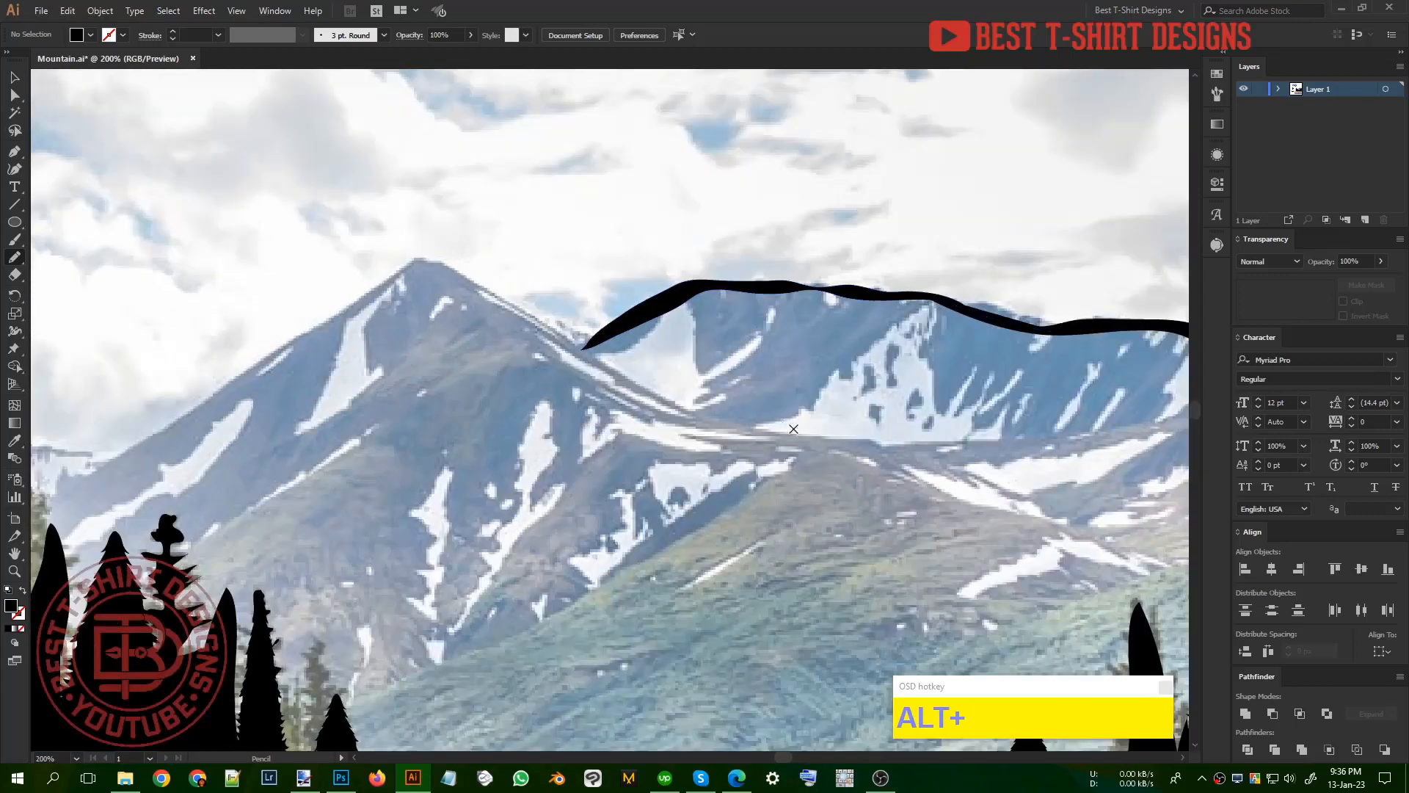
left_click_drag(872, 440, 657, 399)
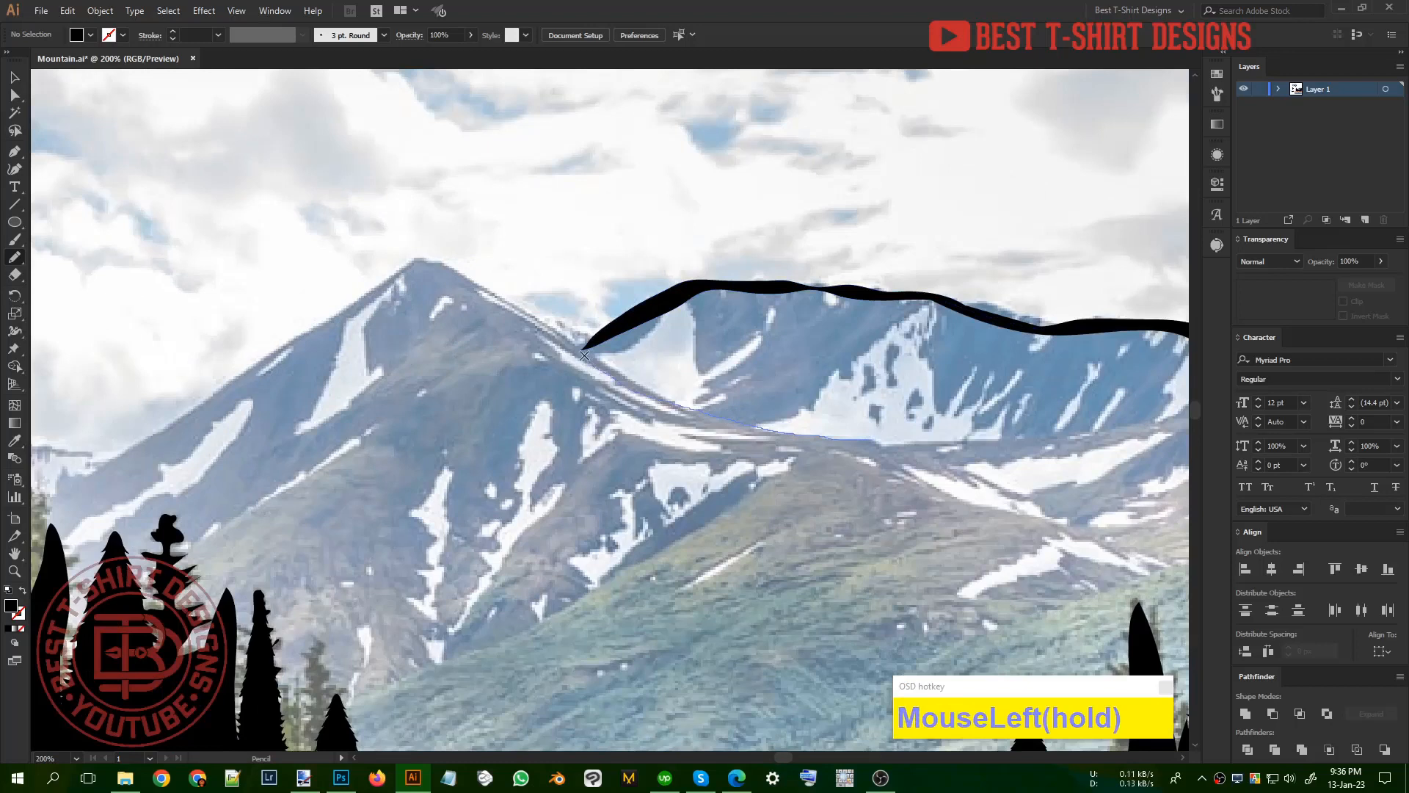
left_click_drag(584, 356, 539, 331)
mouse_move(437, 265)
left_mouse_down()
mouse_move(587, 336)
mouse_move(659, 394)
mouse_move(853, 443)
left_mouse_up()
Step: Trace the front mountain's peak and upper left slope as a tapering black band joined to the right slope outline
scroll(297, 314, "up", 1)
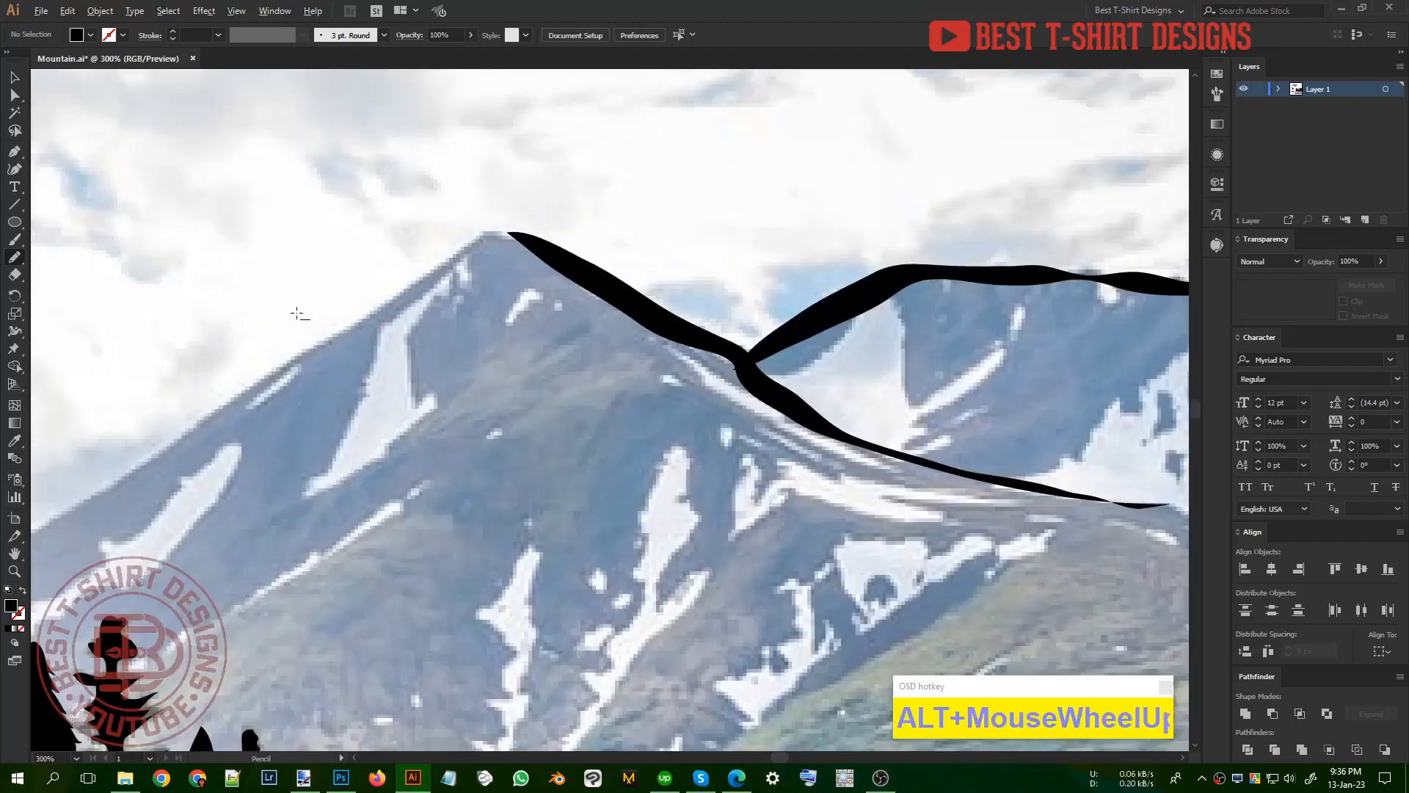
mouse_move(556, 248)
left_mouse_down()
mouse_move(503, 228)
mouse_move(440, 251)
mouse_move(214, 414)
mouse_move(367, 330)
left_mouse_up()
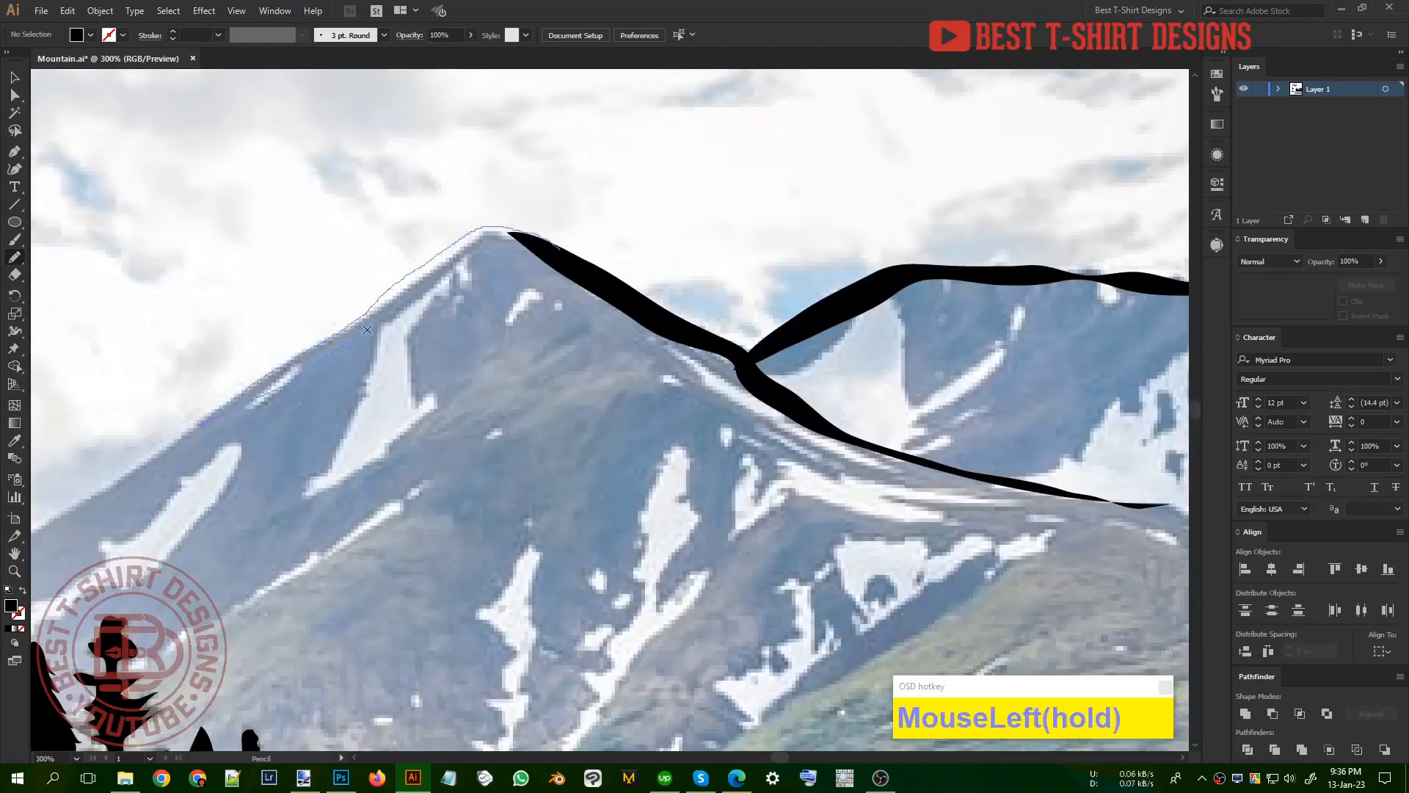
left_click_drag(519, 245, 521, 244)
scroll(619, 358, "down", 2)
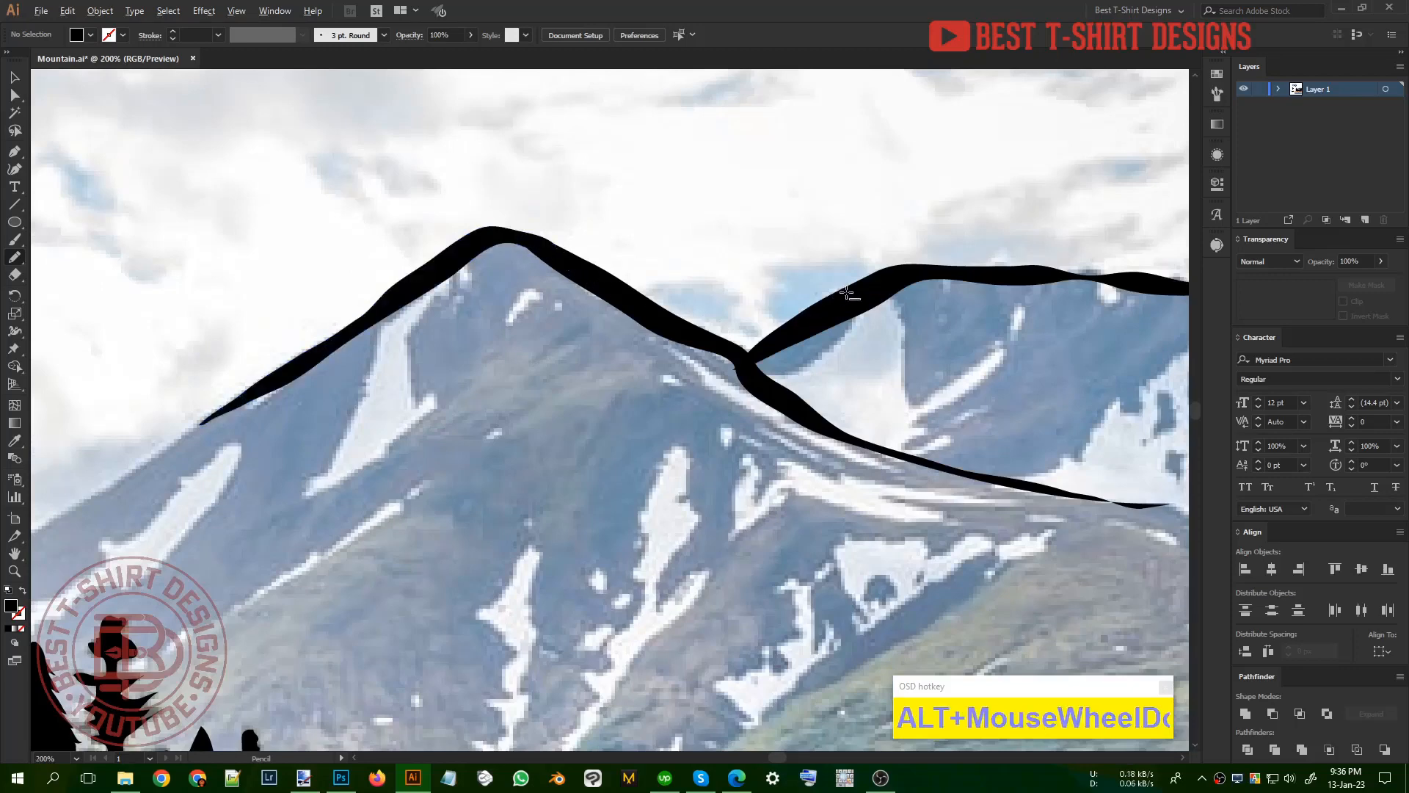
Step: Continue the front mountain's left slope outline down to the treetops of the left forest with the Pencil tool
scroll(619, 359, "up", 1)
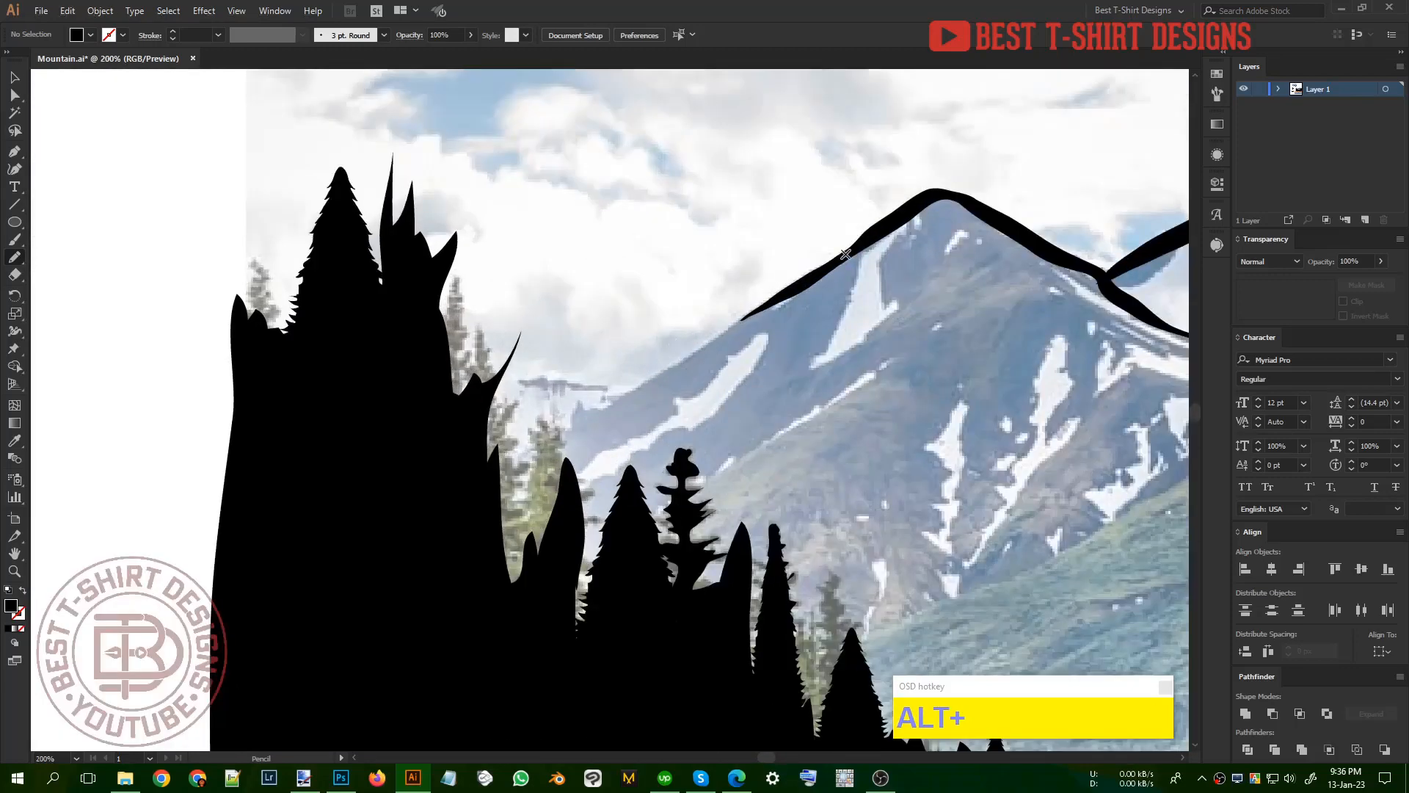
mouse_move(845, 256)
left_mouse_down()
mouse_move(476, 482)
mouse_move(586, 420)
left_mouse_up()
mouse_move(686, 368)
left_mouse_down()
mouse_move(771, 298)
mouse_move(725, 335)
left_mouse_up()
scroll(437, 354, "down", 1)
scroll(374, 360, "down", 1)
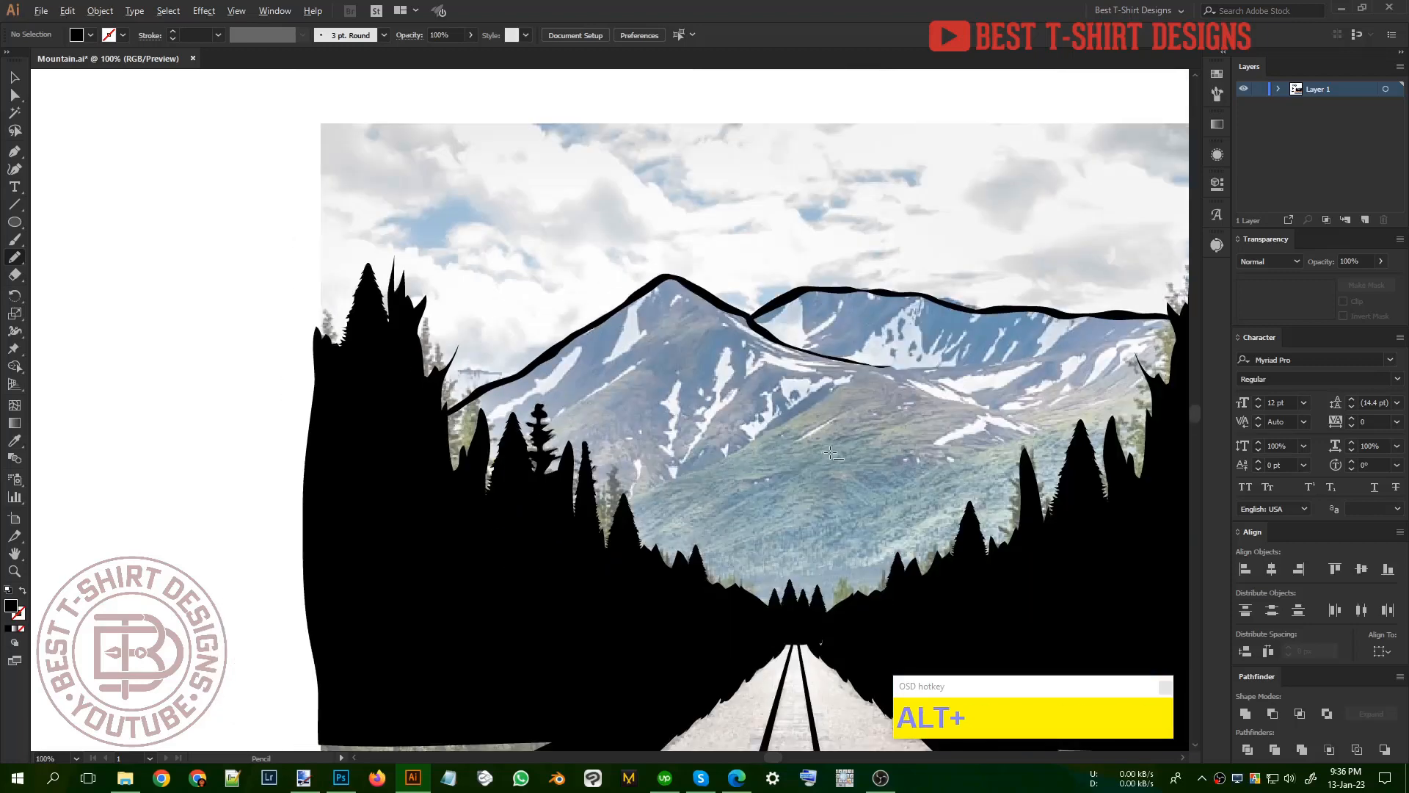
Step: Trace the near hill as a tapering black band from the left treetops over its summit and partway down its right slope
scroll(496, 330, "up", 2)
scroll(496, 330, "down", 1)
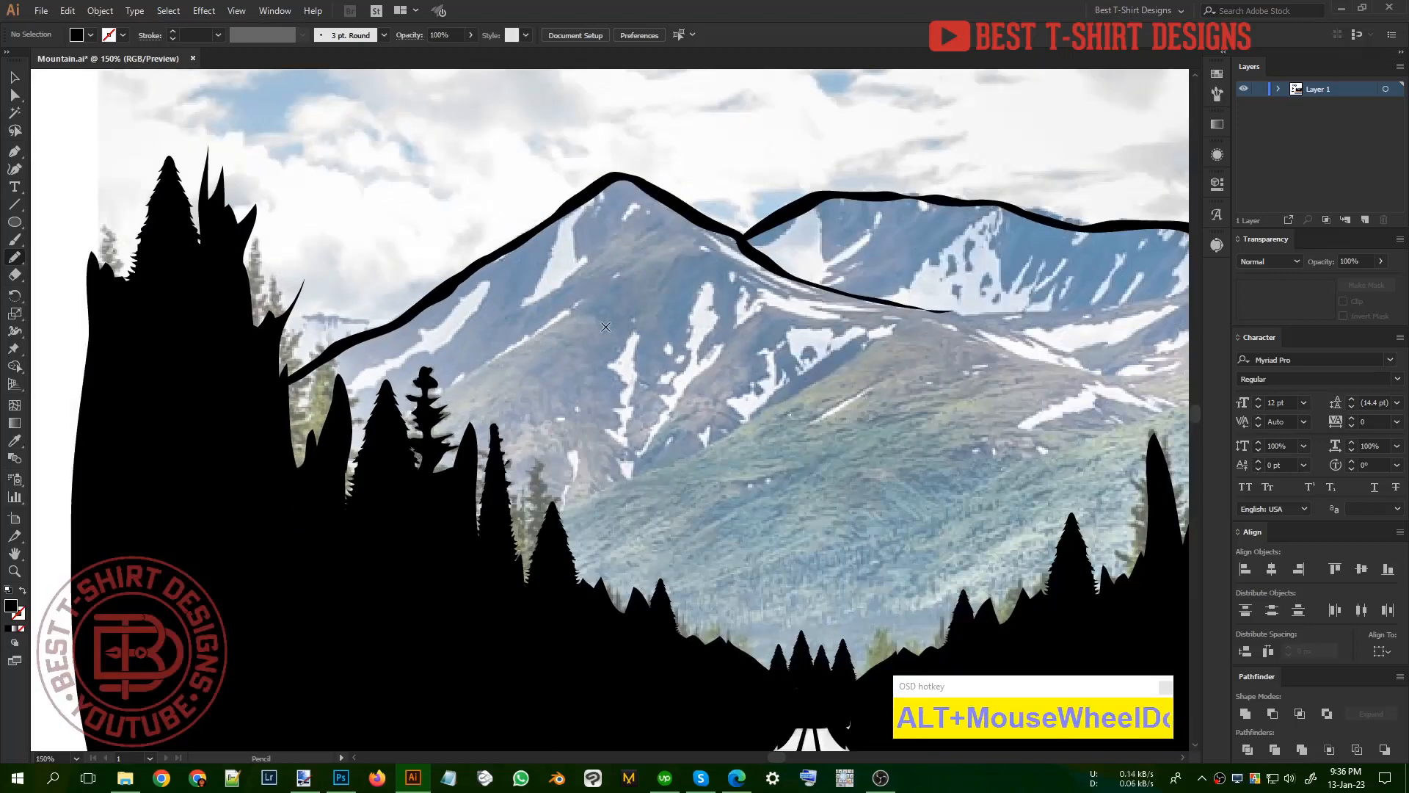
left_click_drag(669, 383, 562, 329)
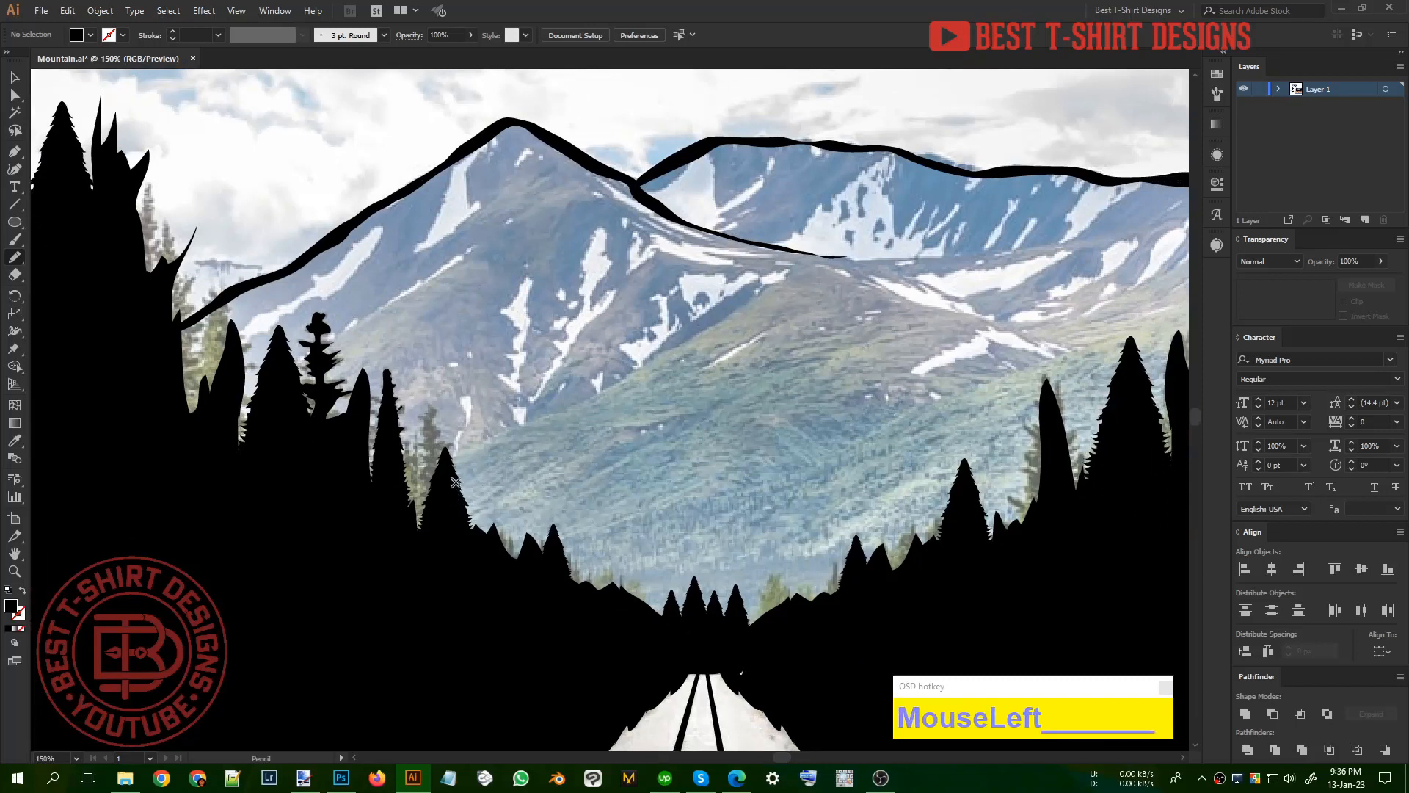
left_click_drag(455, 479, 478, 445)
left_click_drag(567, 407, 656, 363)
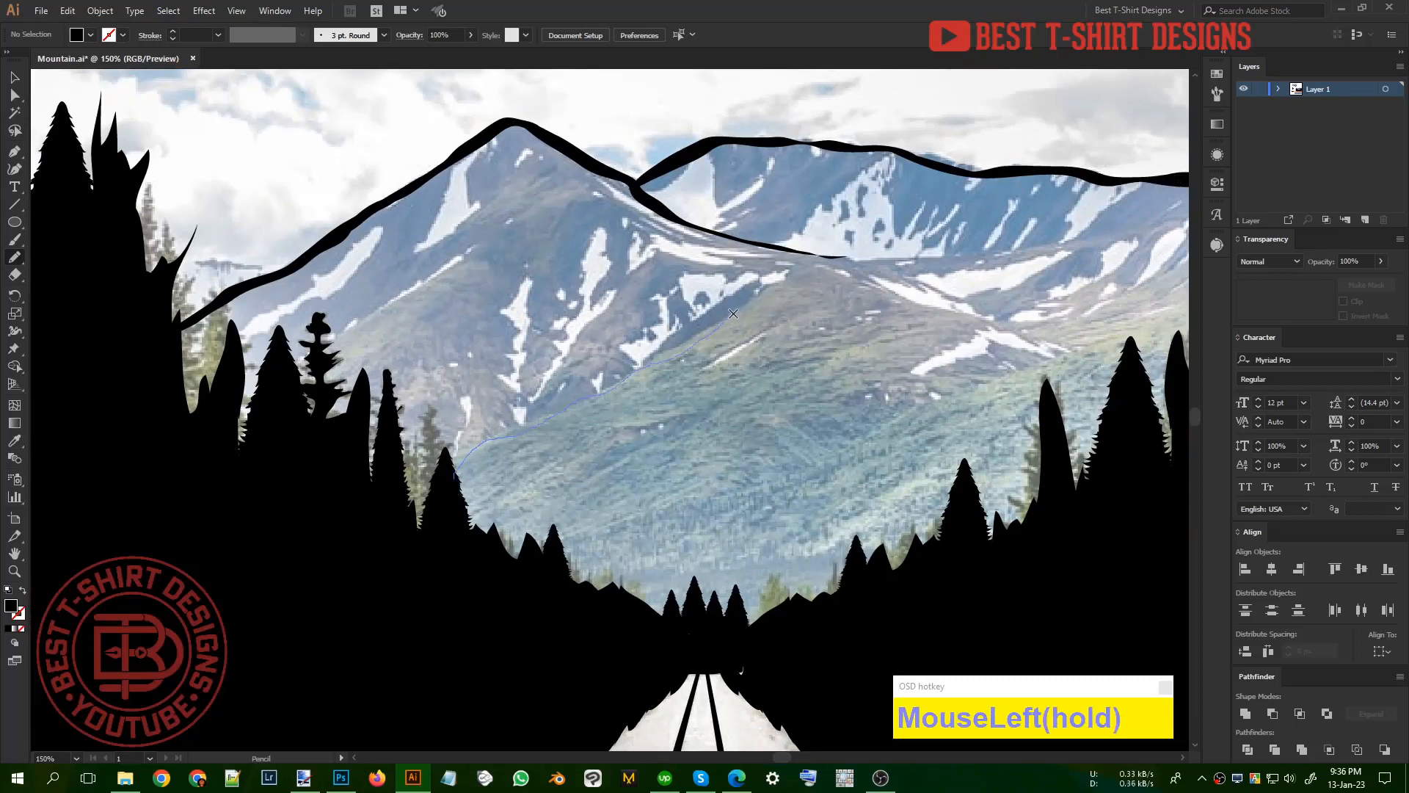
left_click_drag(815, 269, 850, 283)
mouse_move(962, 315)
left_mouse_down()
mouse_move(799, 252)
mouse_move(709, 321)
left_mouse_up()
left_click_drag(498, 430, 447, 475)
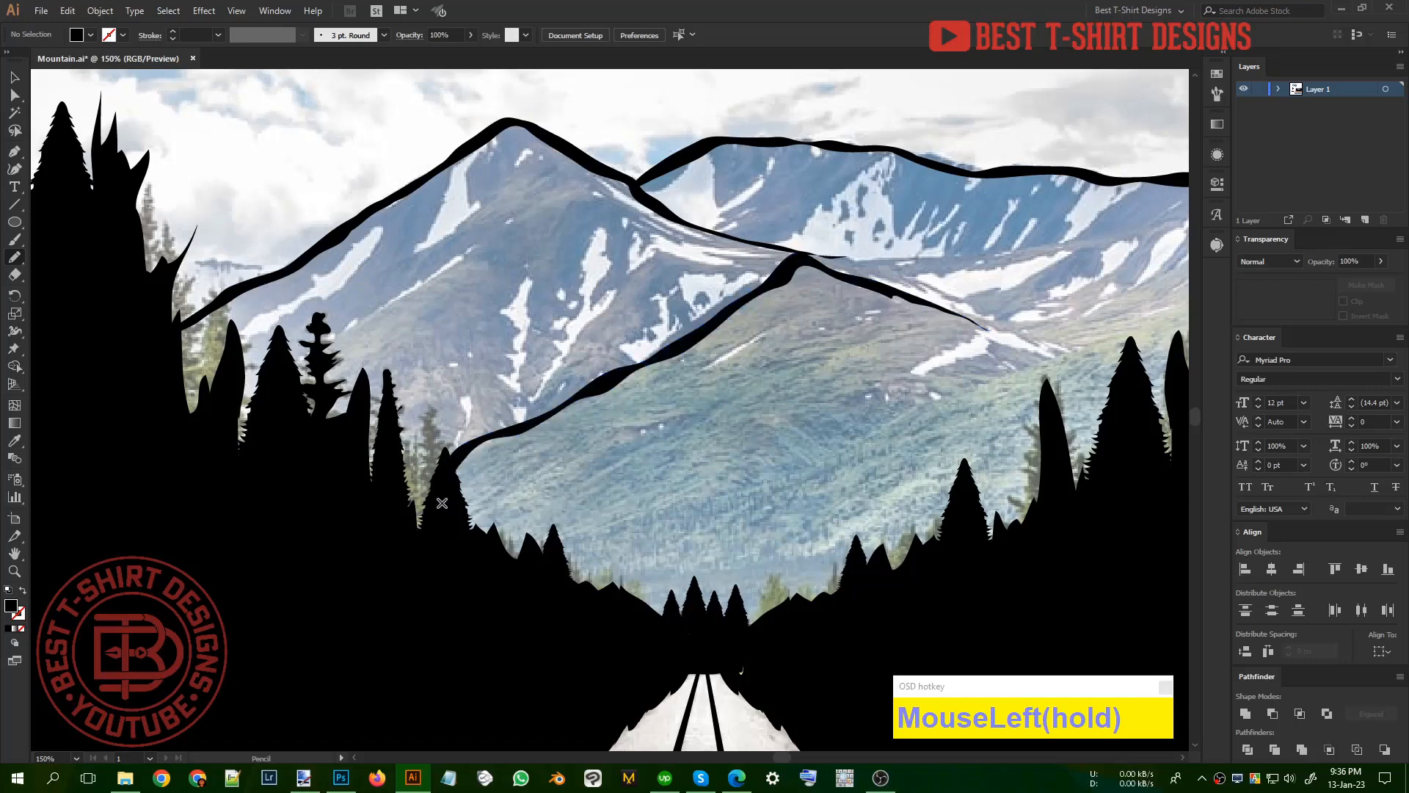
Step: Continue the near hill's right slope with a black contour around the snow patch, ending in forked, pointed tails
scroll(555, 415, "down", 1, "alt")
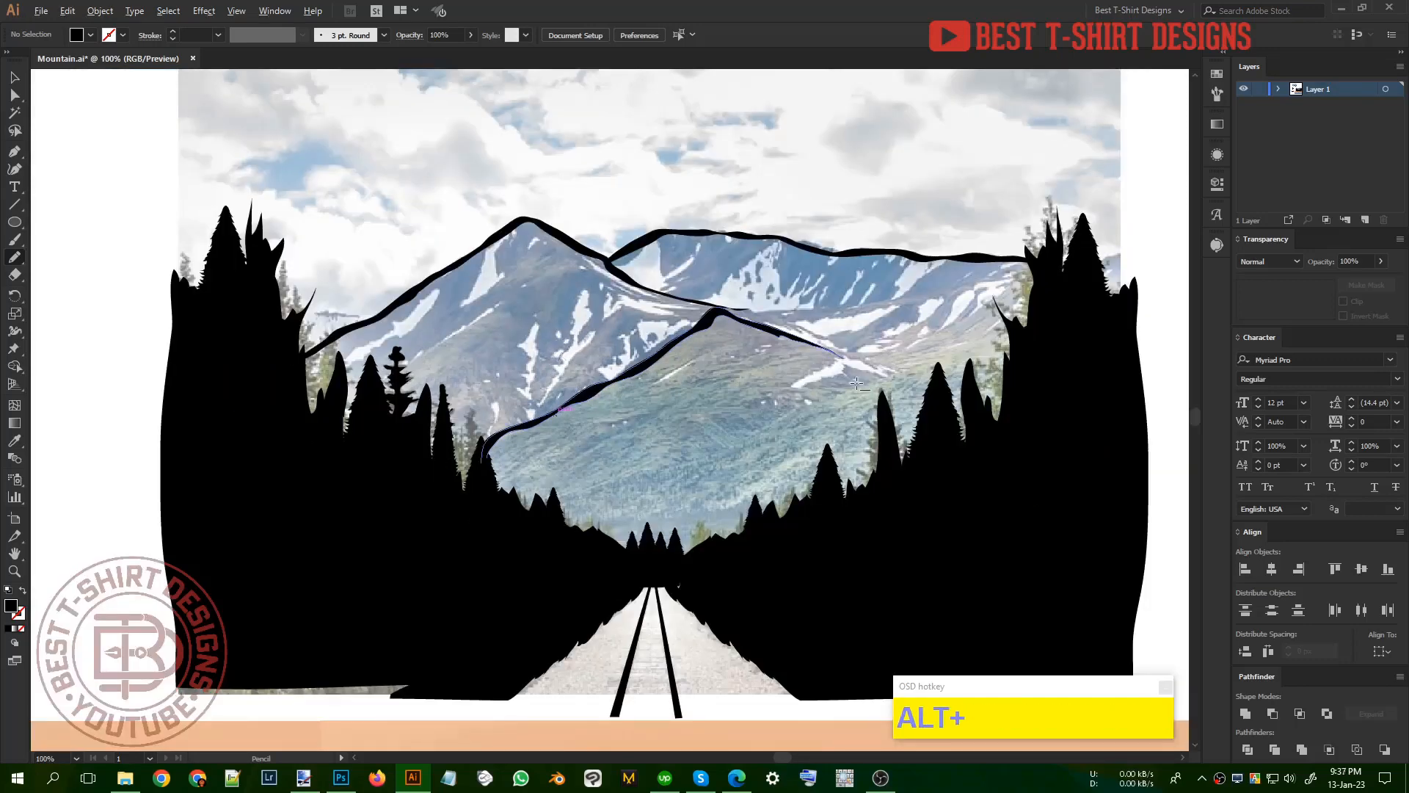
scroll(853, 389, "up", 2, "alt")
mouse_move(720, 402)
left_mouse_down()
mouse_move(811, 338)
mouse_move(862, 330)
mouse_move(966, 355)
mouse_move(851, 334)
mouse_move(754, 380)
left_mouse_up()
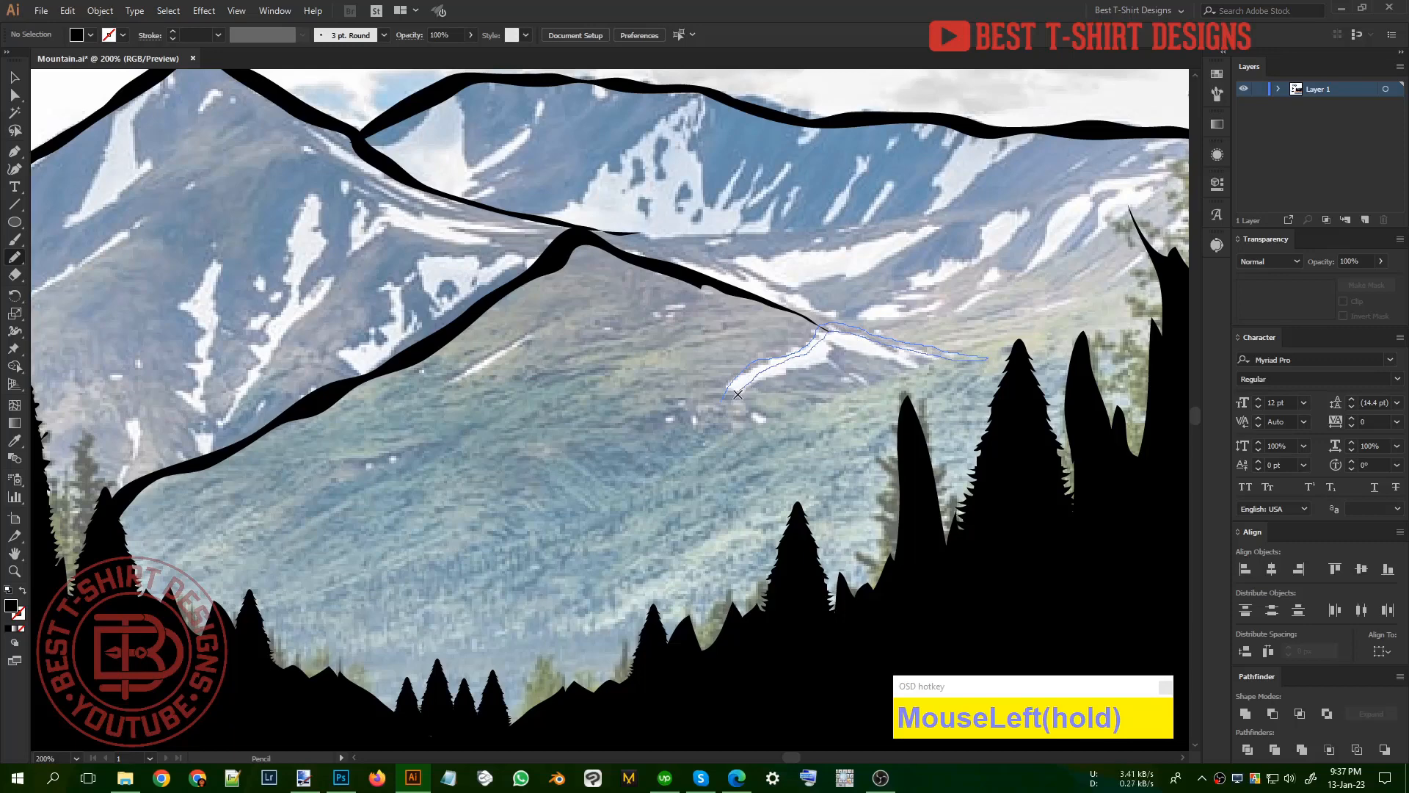
mouse_move(850, 389)
left_mouse_down()
mouse_move(742, 440)
mouse_move(821, 388)
mouse_move(722, 407)
mouse_move(676, 452)
left_mouse_up()
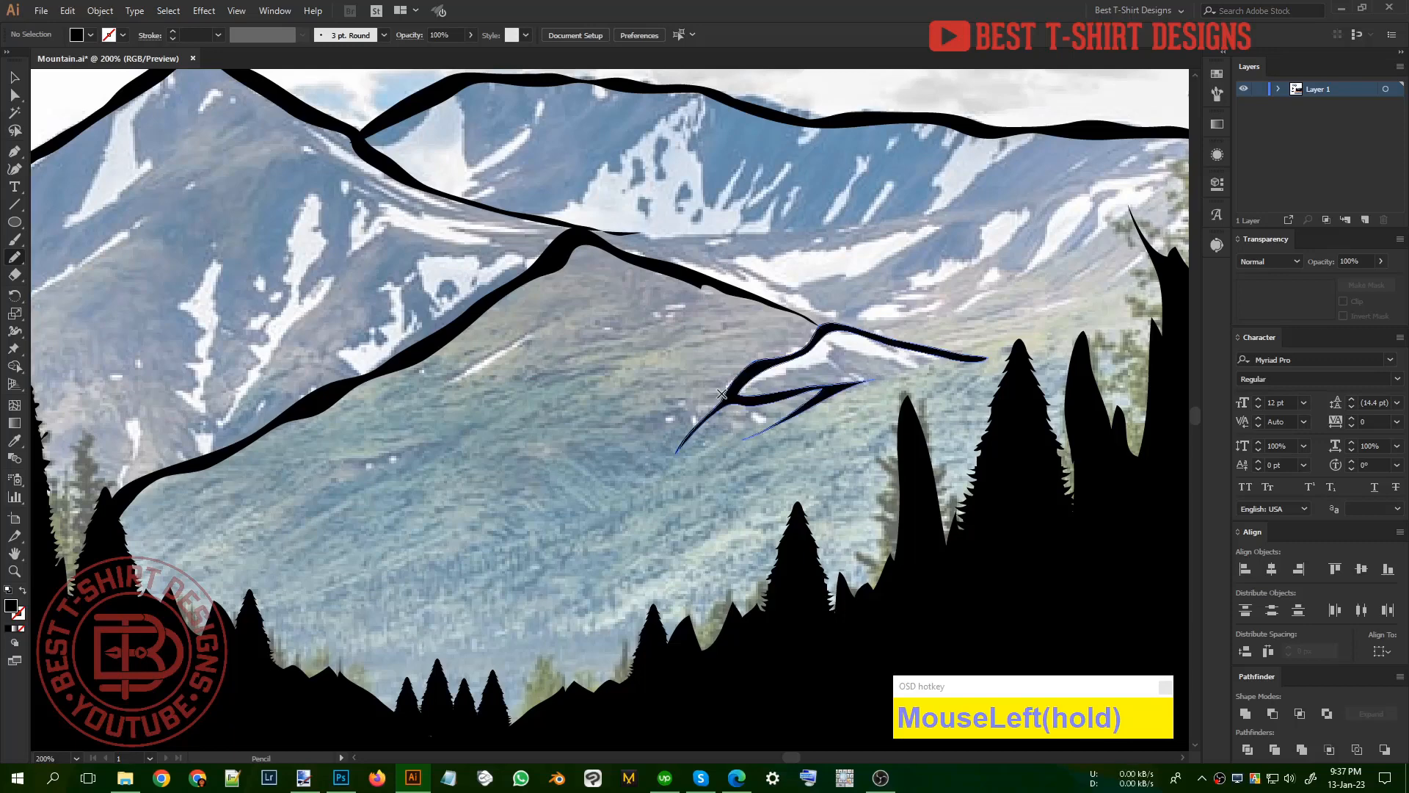
Step: Draw a solid black shadow below the far ridge's right end, with ragged downhill lobes and a narrow snow gap inside
scroll(663, 395, "down", 1)
scroll(663, 395, "down", 2)
scroll(684, 424, "up", 1)
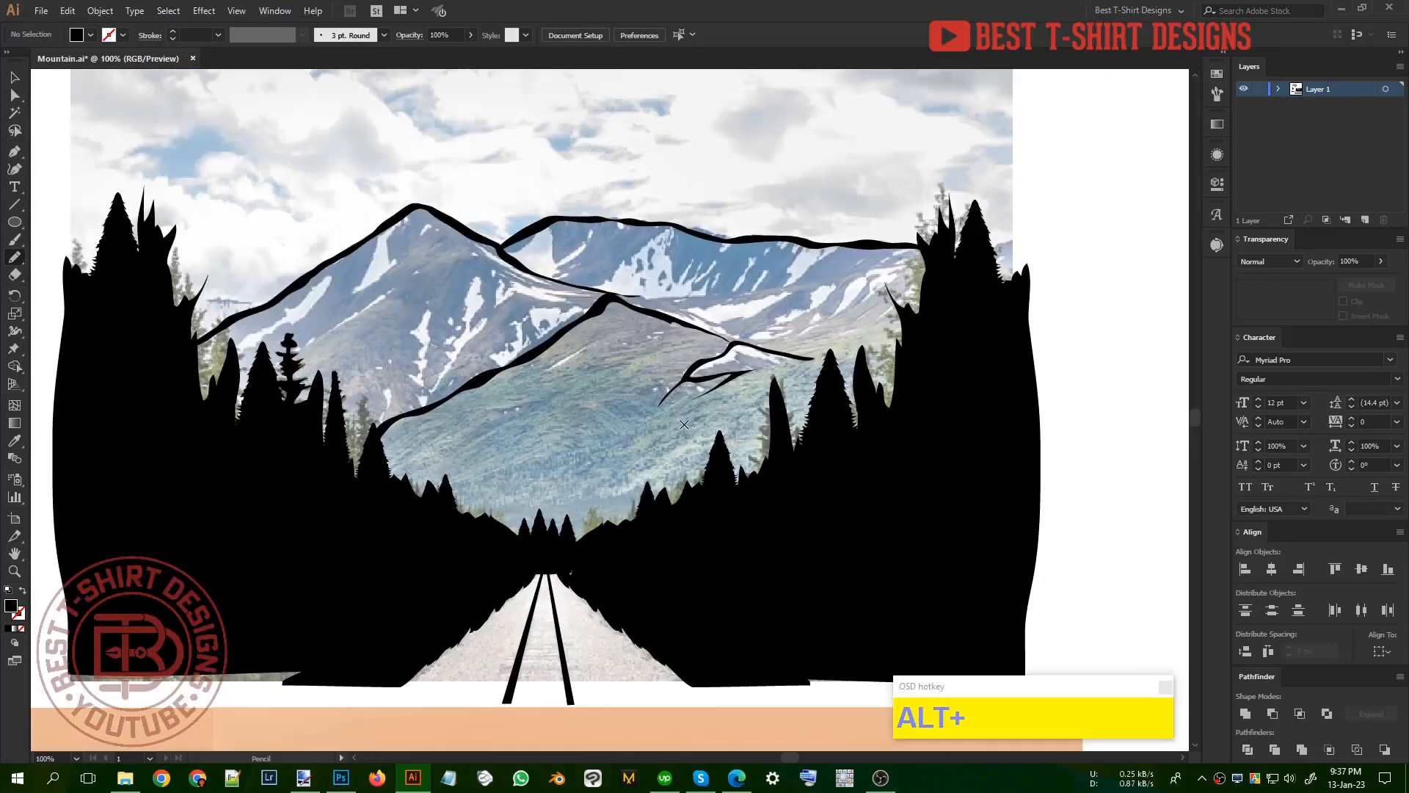
scroll(886, 295, "up", 3)
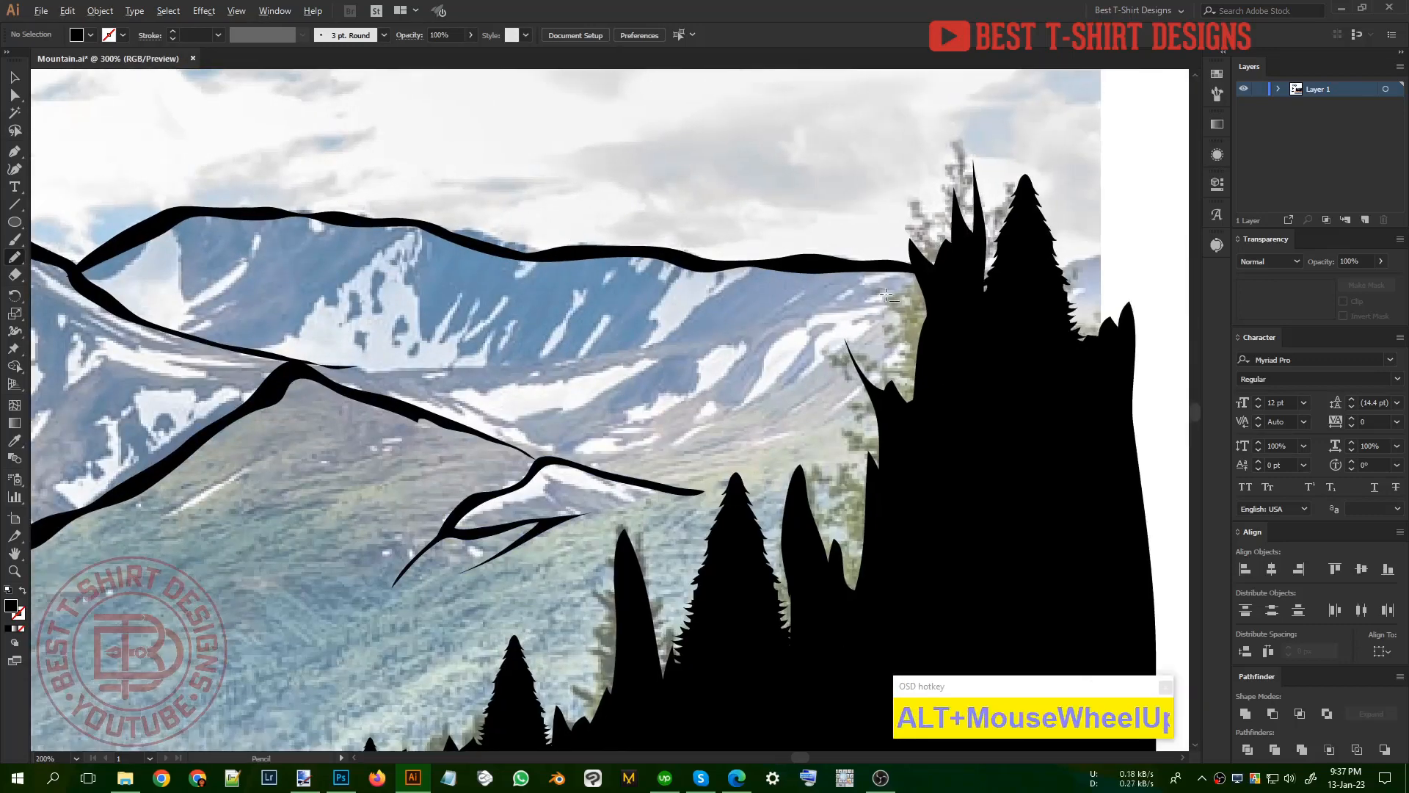
scroll(887, 295, "up", 1)
left_click_drag(850, 267, 848, 269)
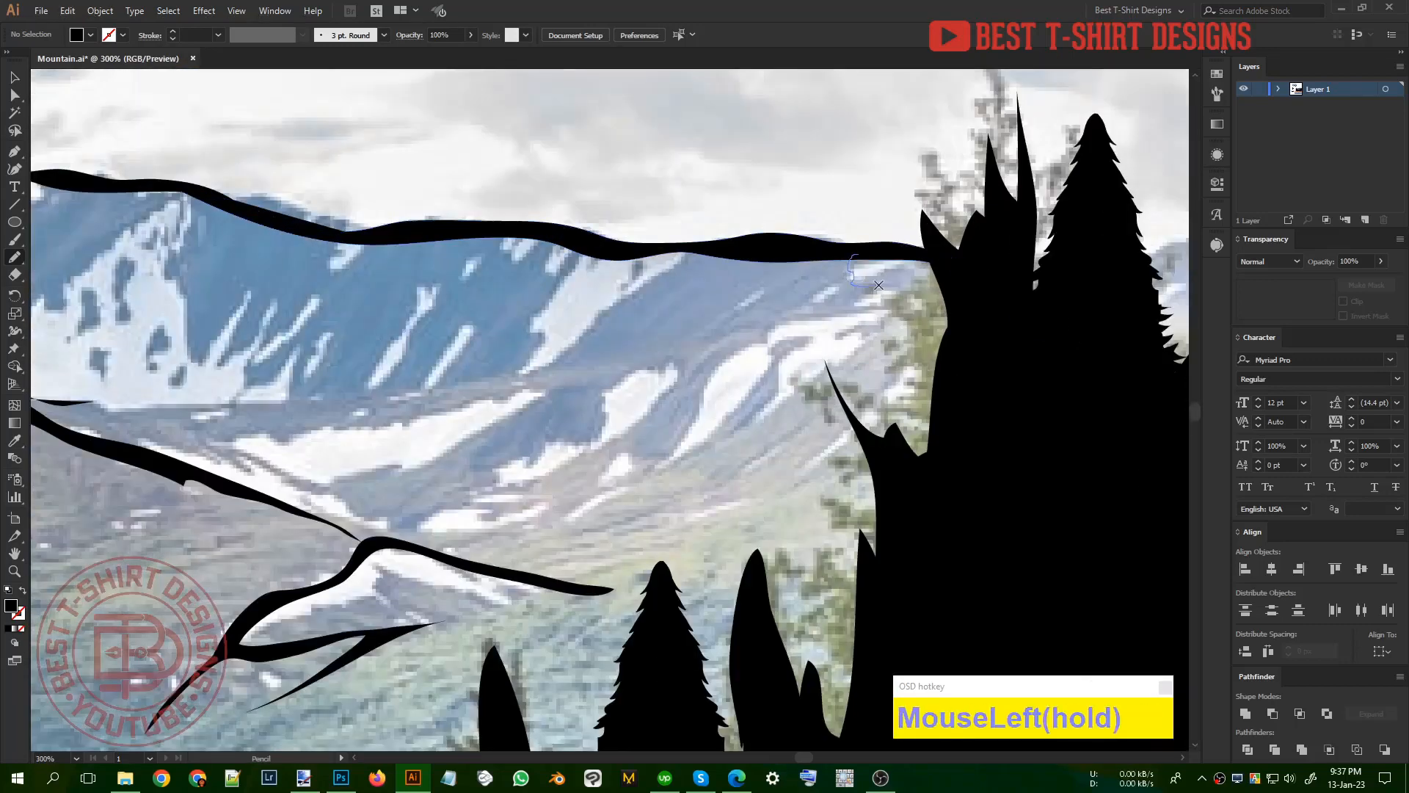
left_click_drag(763, 333, 725, 353)
mouse_move(641, 455)
left_mouse_down()
mouse_move(612, 446)
mouse_move(678, 382)
mouse_move(670, 362)
mouse_move(599, 399)
mouse_move(609, 425)
mouse_move(496, 480)
left_mouse_up()
mouse_move(603, 321)
left_mouse_down()
mouse_move(693, 252)
mouse_move(764, 249)
mouse_move(688, 340)
mouse_move(733, 311)
mouse_move(747, 278)
mouse_move(853, 252)
left_mouse_up()
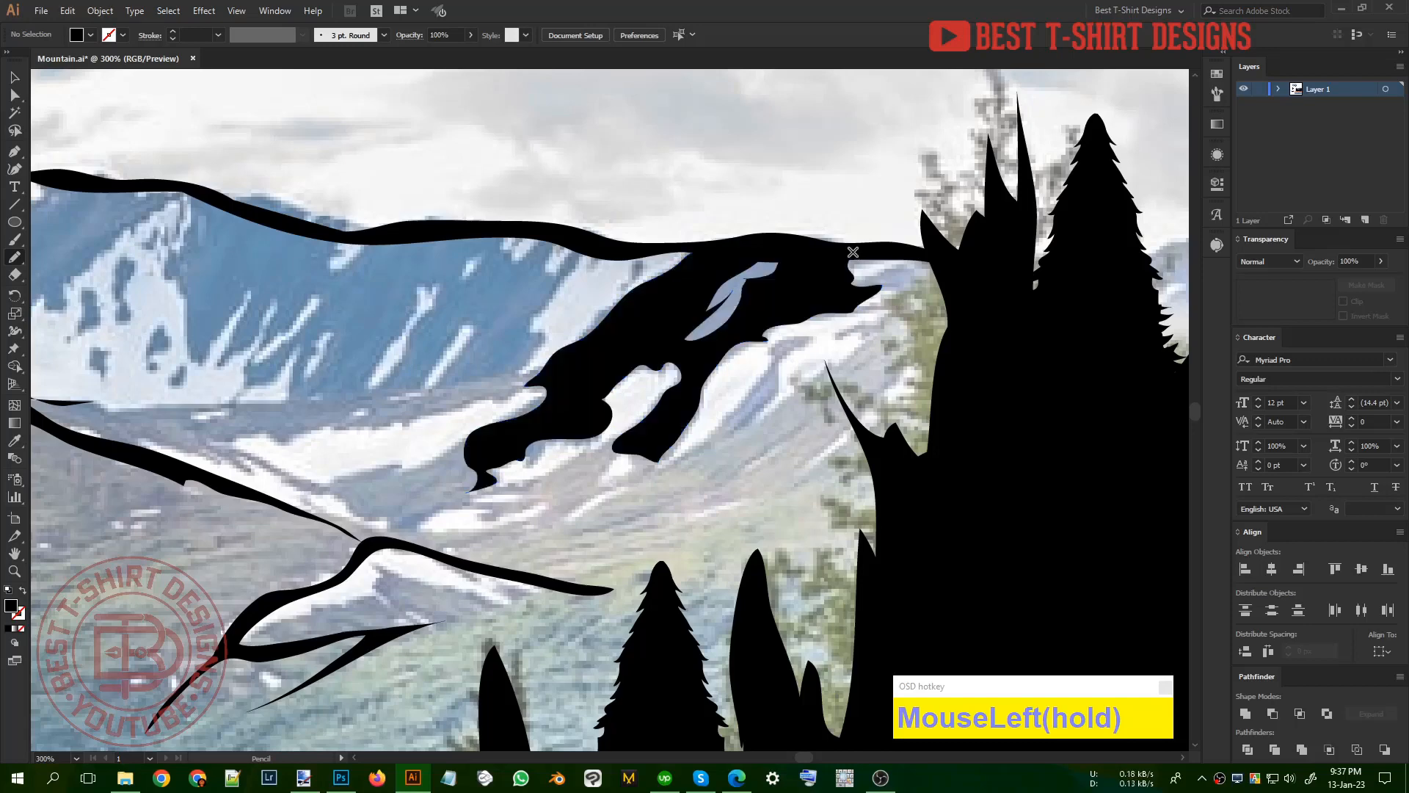
Step: Draw a black rock shadow with jagged lower fingers below the middle of the far ridge and close the sliver under the ridge line
scroll(853, 253, "down", 3)
scroll(455, 232, "up", 4)
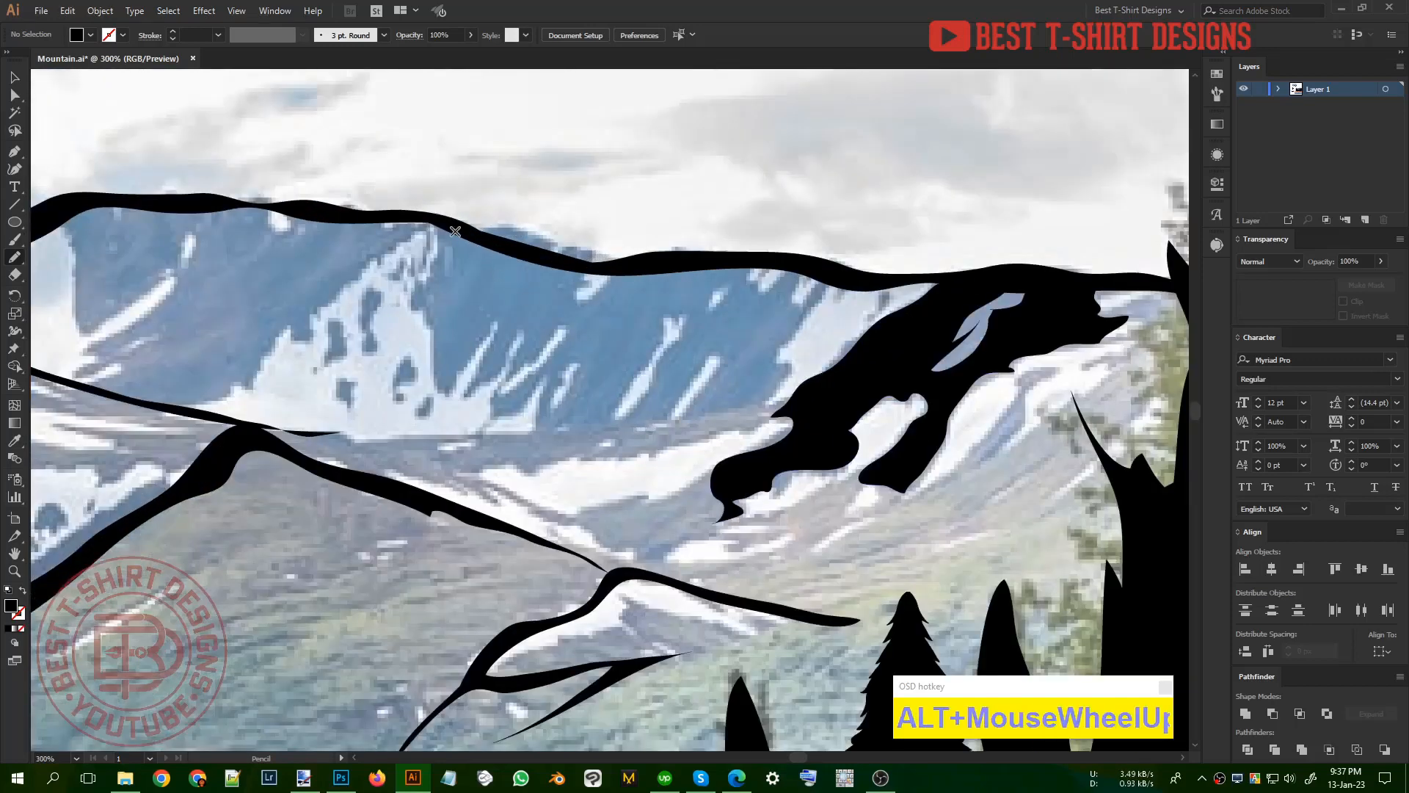
mouse_move(440, 220)
left_mouse_down()
mouse_move(435, 348)
mouse_move(480, 328)
left_mouse_up()
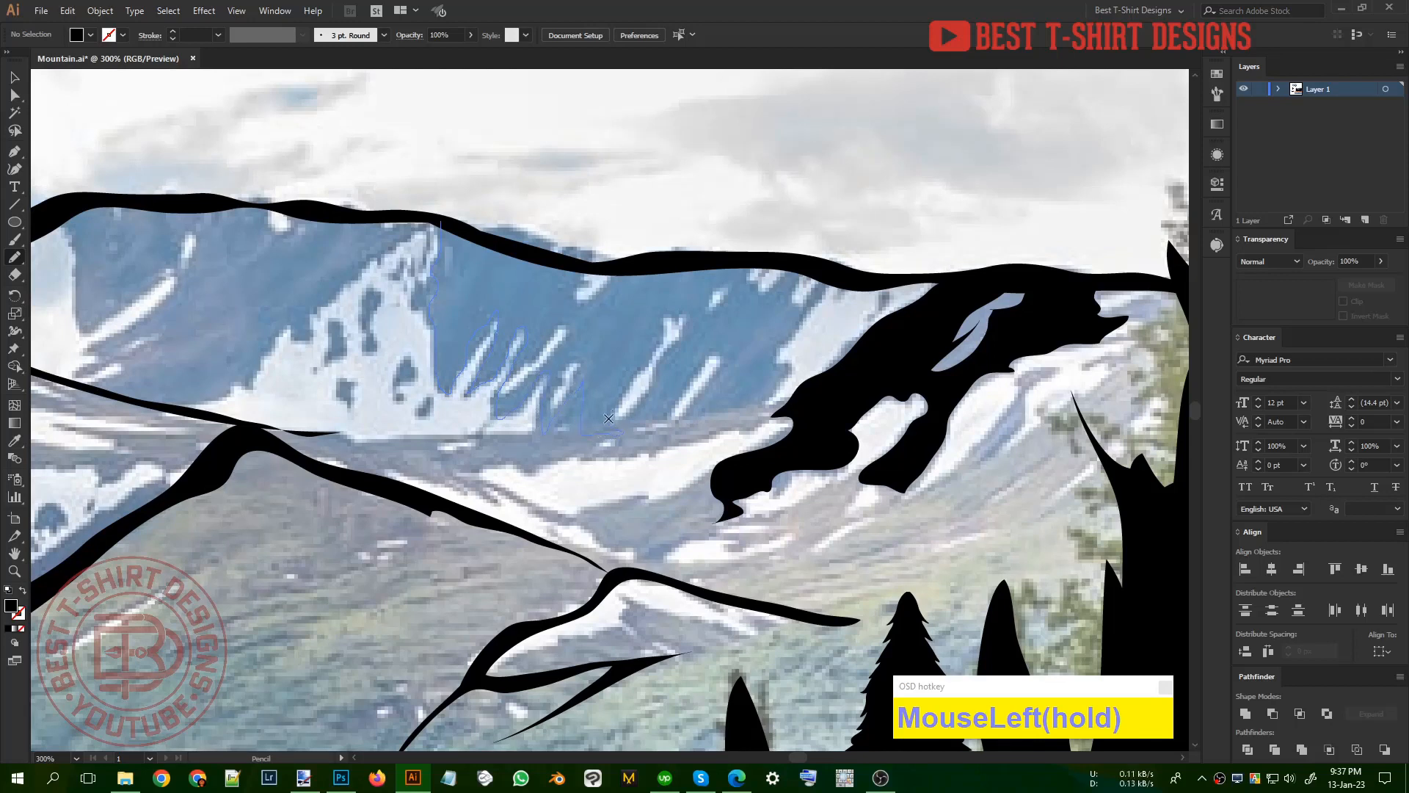
mouse_move(669, 302)
left_mouse_down()
mouse_move(660, 271)
mouse_move(621, 271)
mouse_move(581, 308)
mouse_move(567, 301)
mouse_move(581, 279)
mouse_move(441, 222)
left_mouse_up()
scroll(705, 336, "up", 1)
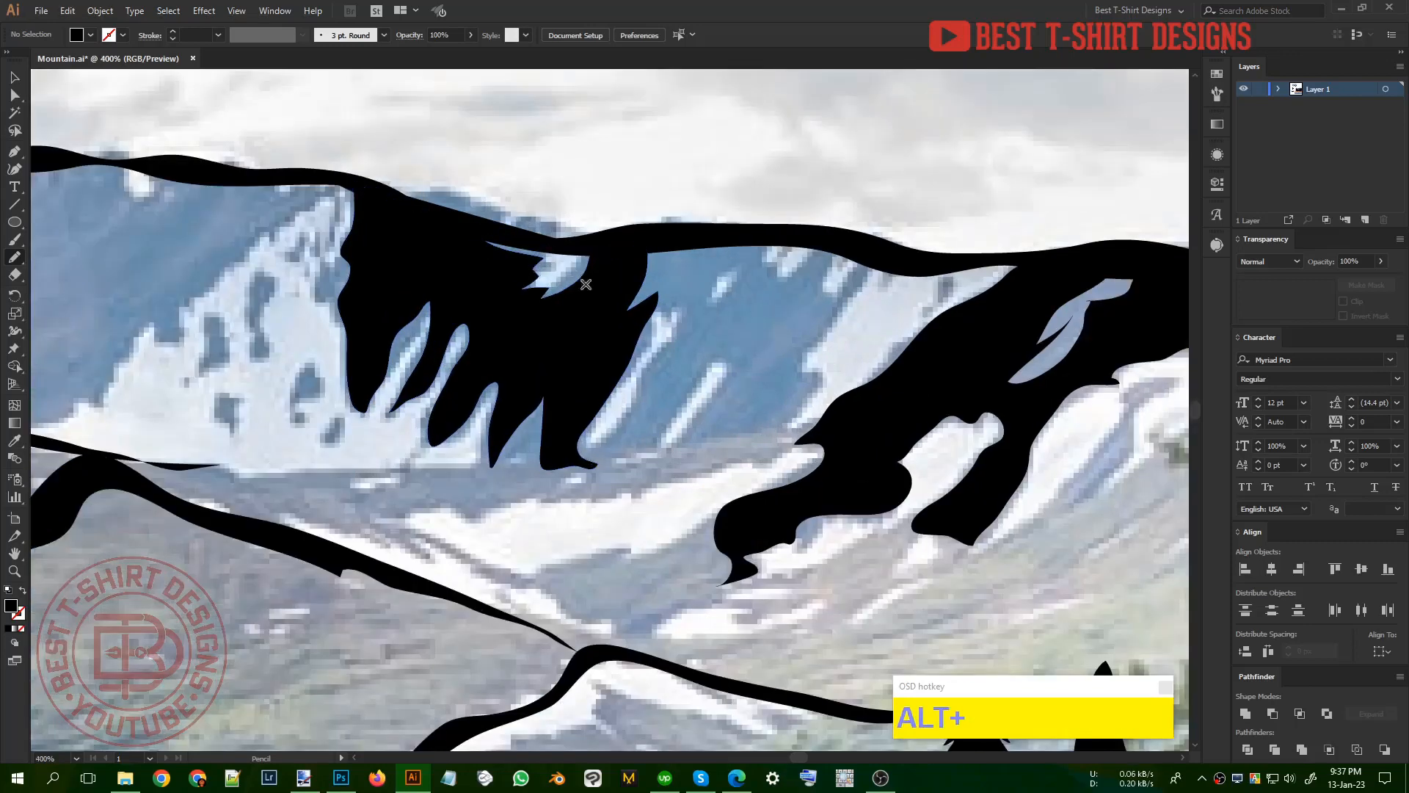
mouse_move(514, 265)
left_mouse_down()
mouse_move(566, 251)
mouse_move(455, 226)
left_mouse_up()
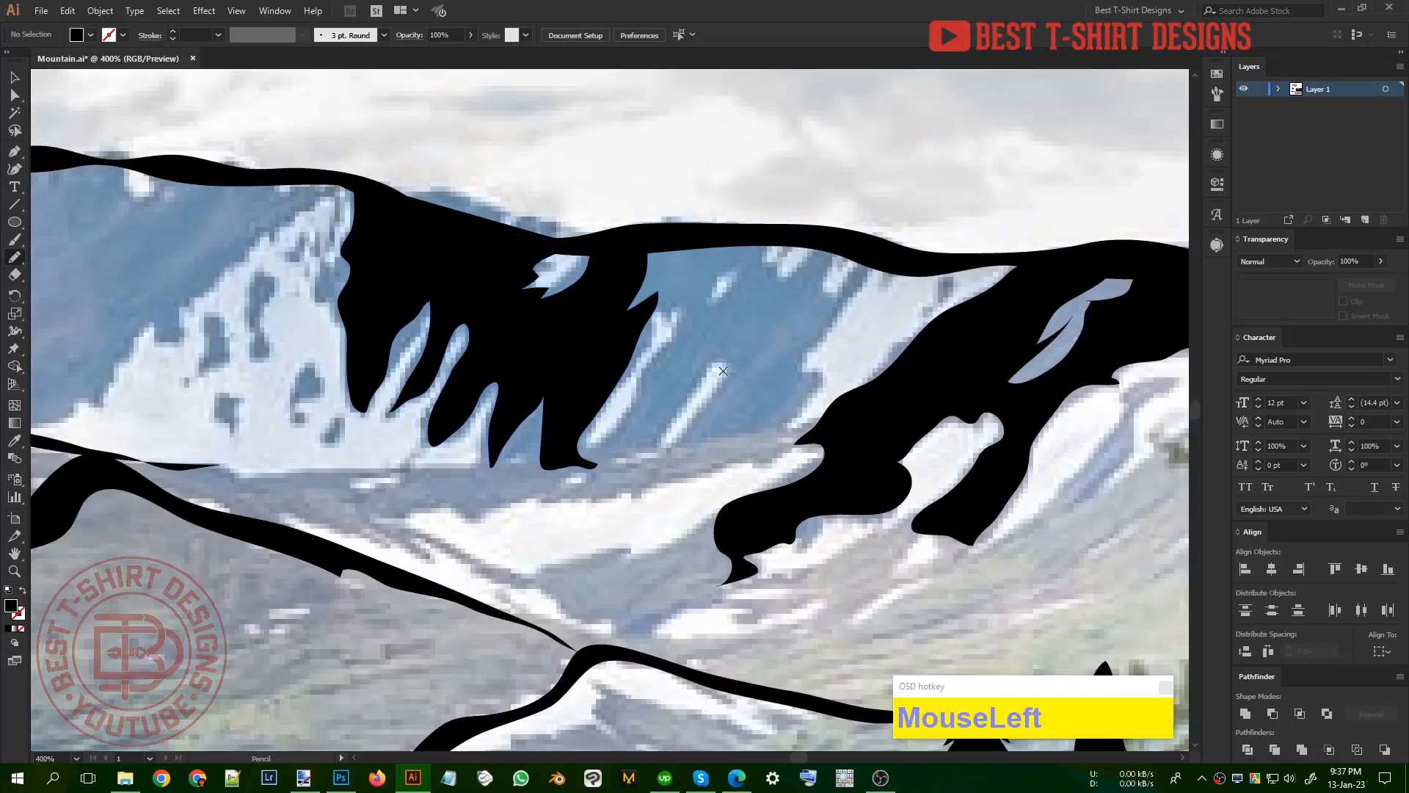
Step: Fill the rock between the far mountain's middle and right shadows in black, leaving the narrow snow streaks open
left_click_drag(604, 392, 633, 374)
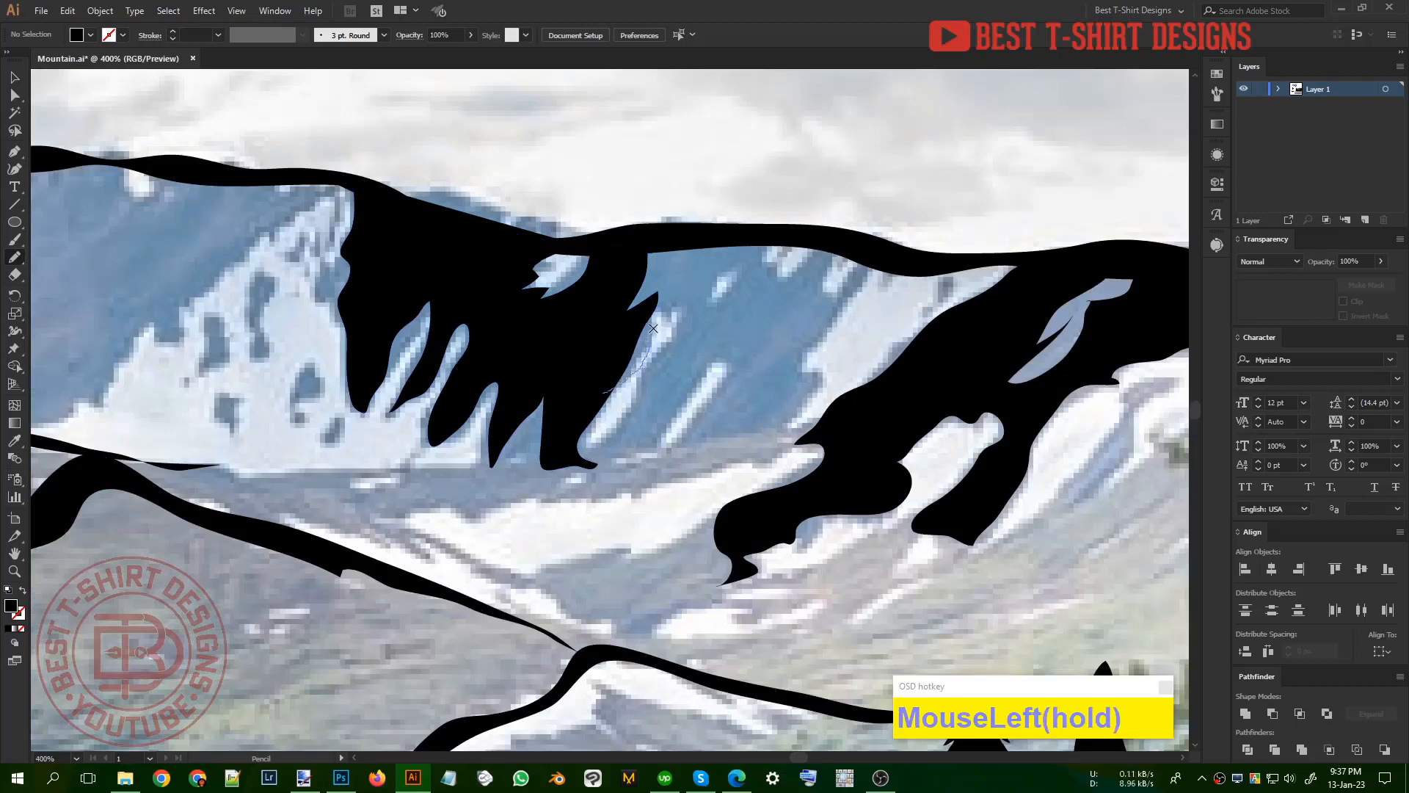
left_click_drag(653, 328, 657, 311)
mouse_move(606, 444)
left_mouse_down()
mouse_move(572, 453)
mouse_move(606, 466)
left_mouse_up()
mouse_move(705, 300)
left_mouse_down()
mouse_move(681, 279)
mouse_move(684, 245)
mouse_move(587, 387)
left_mouse_up()
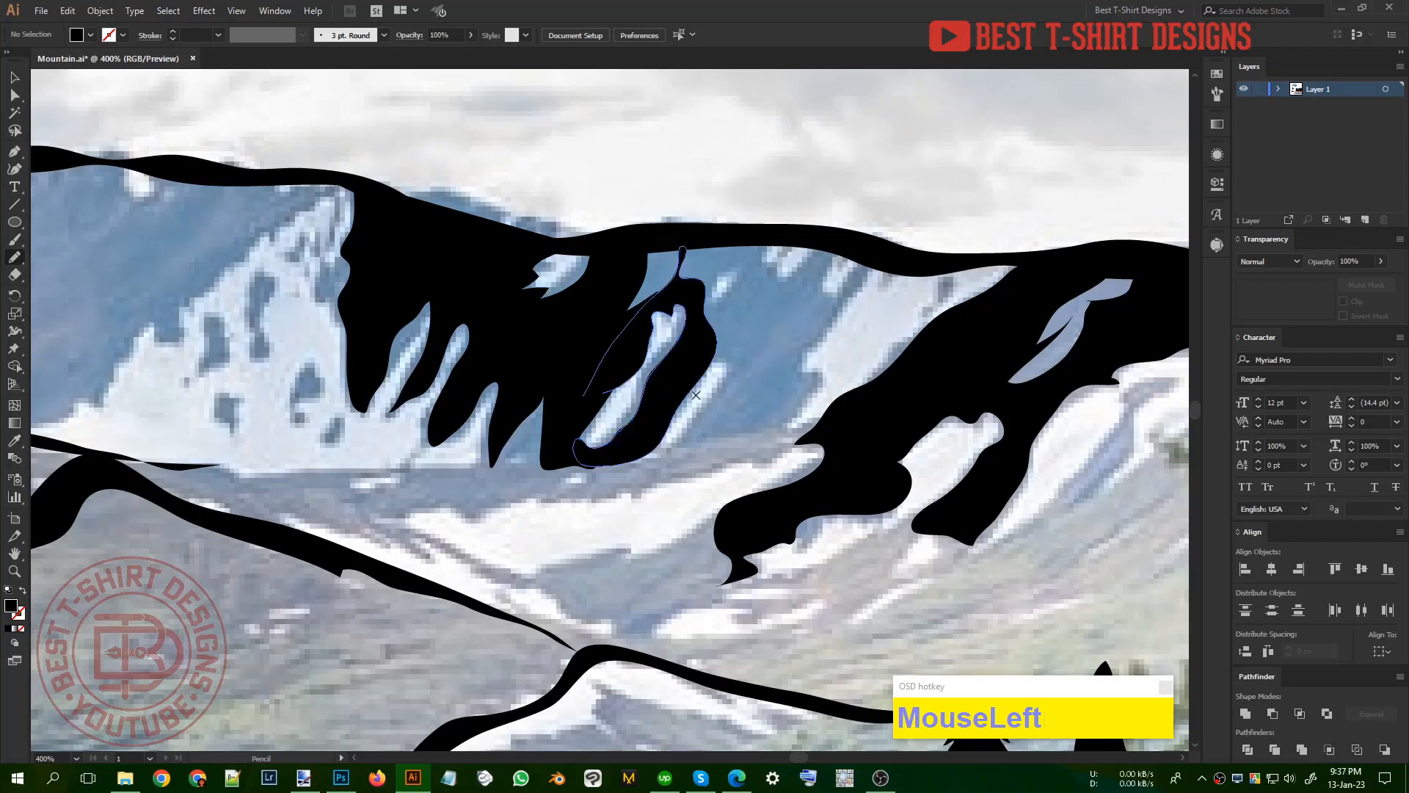
mouse_move(703, 369)
left_mouse_down()
mouse_move(730, 386)
mouse_move(689, 434)
mouse_move(542, 497)
mouse_move(648, 481)
mouse_move(638, 495)
mouse_move(762, 457)
mouse_move(818, 427)
mouse_move(790, 426)
mouse_move(815, 395)
left_mouse_up()
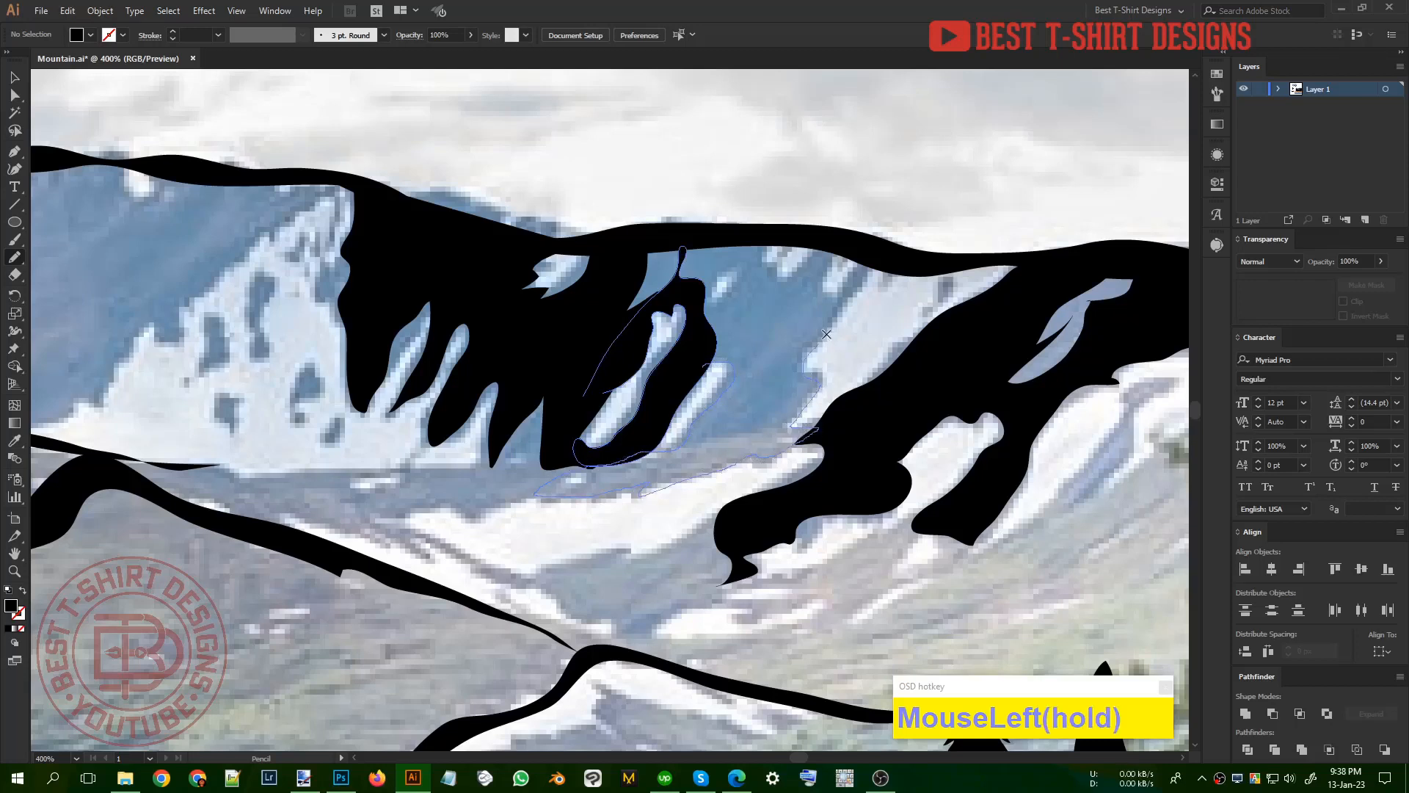
mouse_move(826, 333)
left_mouse_down()
mouse_move(868, 262)
mouse_move(785, 301)
mouse_move(803, 264)
mouse_move(752, 287)
mouse_move(652, 407)
left_mouse_up()
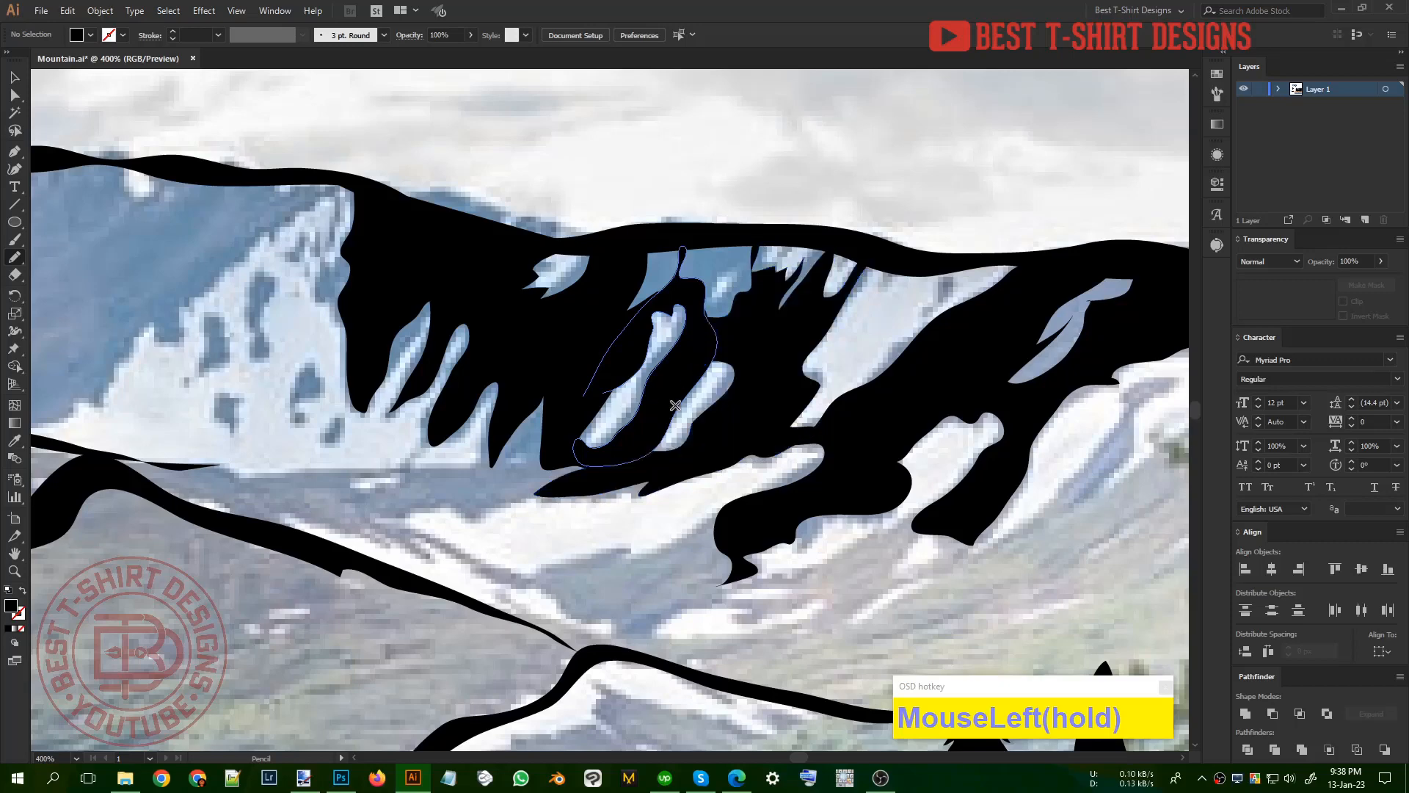
Step: Fill the far mountain's left rock face in black below its summit, leaving the large snowfields on both sides open
scroll(676, 405, "down", 3, "alt")
scroll(925, 360, "down", 1, "alt")
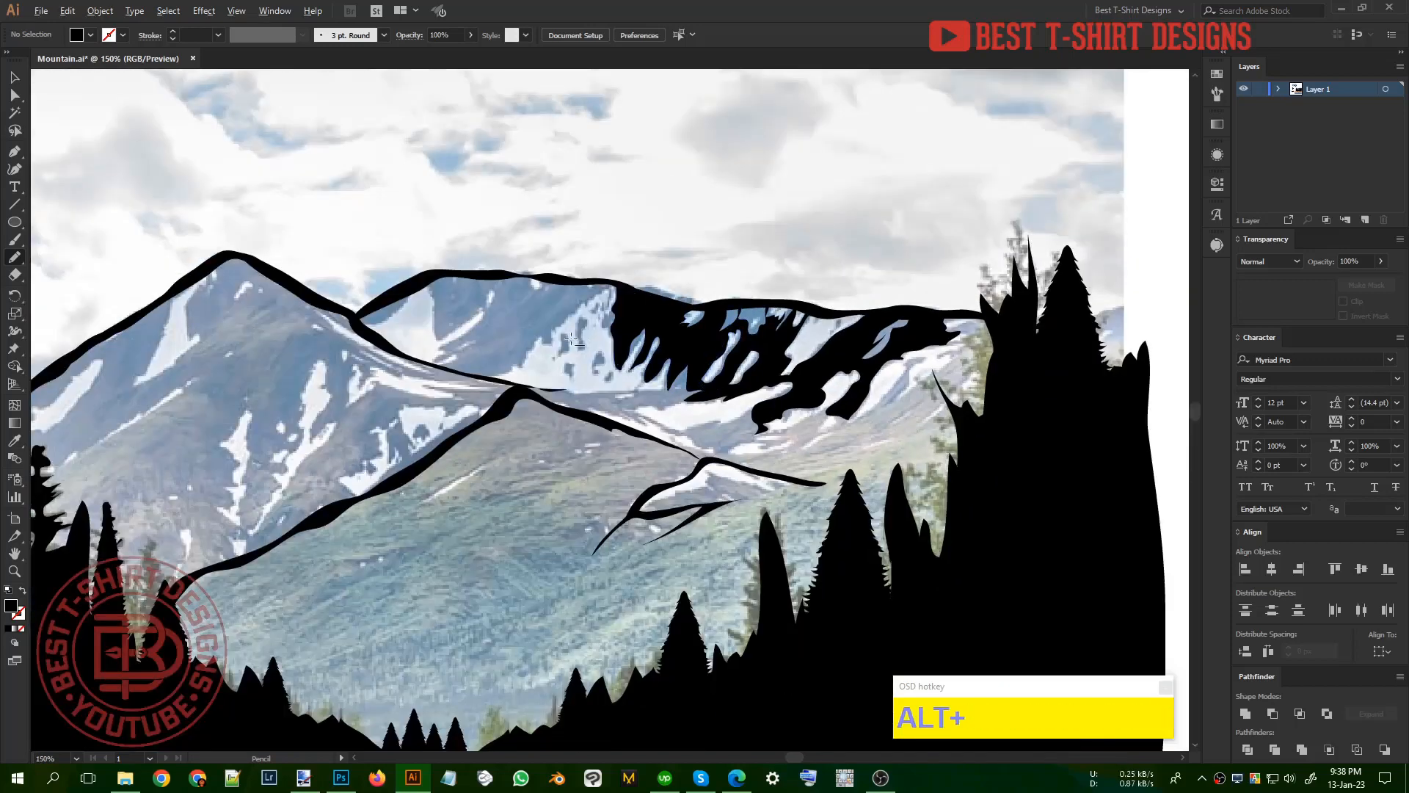
scroll(317, 255, "up", 2, "alt")
left_click_drag(318, 254, 336, 282)
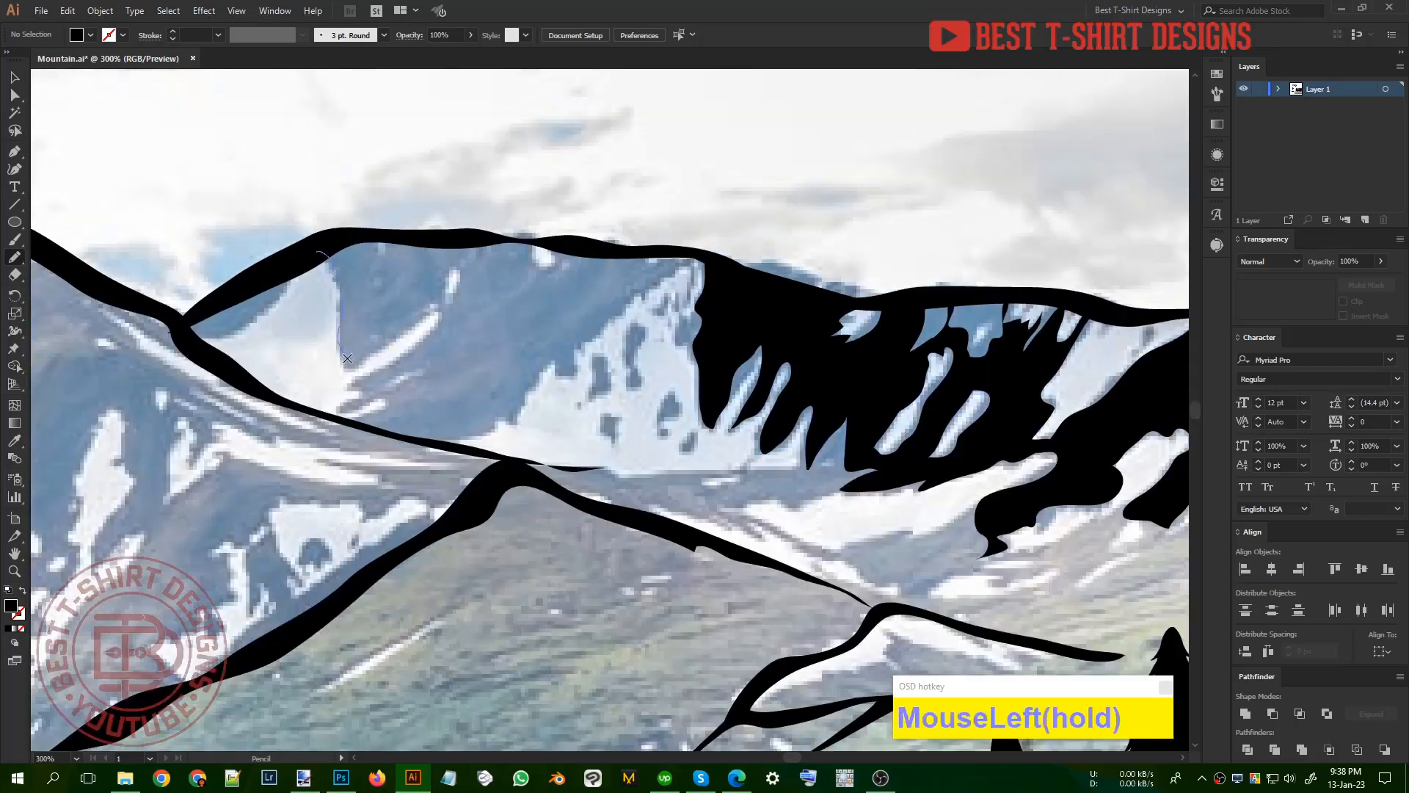
mouse_move(437, 310)
left_mouse_down()
mouse_move(359, 385)
mouse_move(383, 406)
mouse_move(362, 428)
mouse_move(449, 446)
mouse_move(515, 420)
left_mouse_up()
mouse_move(569, 372)
left_mouse_down()
mouse_move(699, 259)
mouse_move(588, 241)
mouse_move(549, 265)
mouse_move(502, 245)
mouse_move(346, 236)
mouse_move(320, 252)
left_mouse_up()
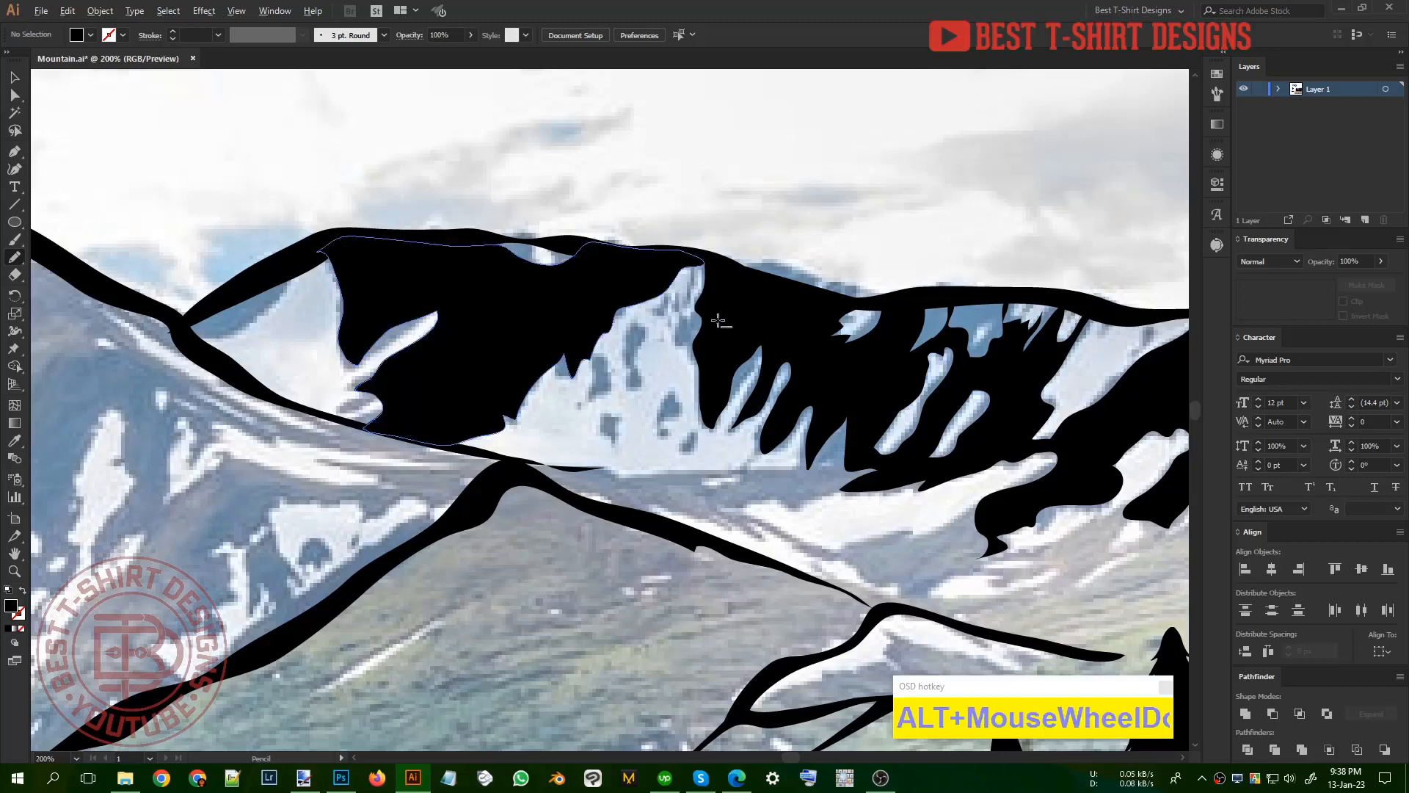
Step: Shade the front mountain's lower left slope in black down into the forest, leaving the long diagonal snow strip open
scroll(717, 314, "down", 3, "alt")
scroll(412, 360, "up", 2, "alt")
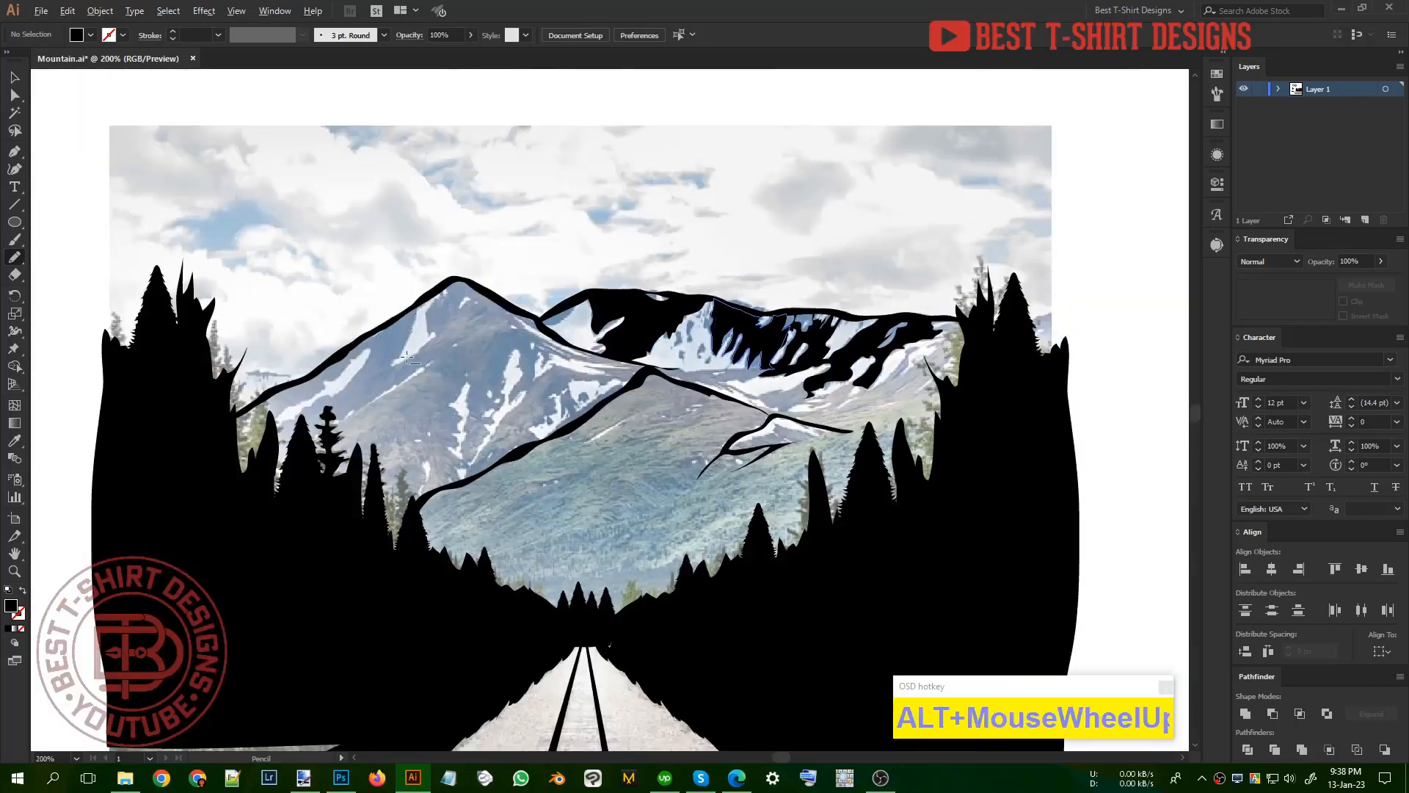
mouse_move(138, 509)
left_mouse_down()
mouse_move(146, 470)
mouse_move(273, 397)
mouse_move(322, 343)
left_mouse_up()
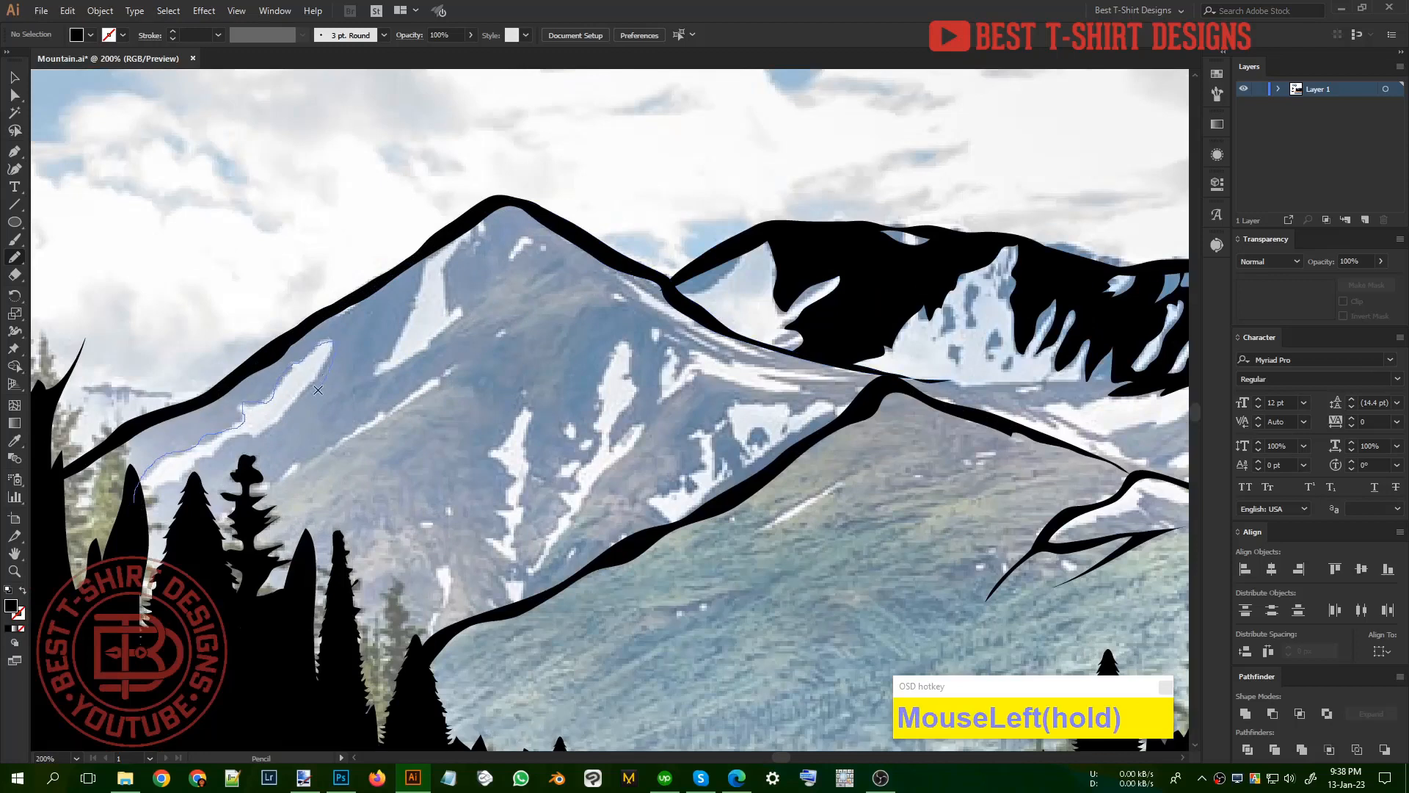
mouse_move(215, 454)
left_mouse_down()
mouse_move(144, 496)
mouse_move(133, 634)
mouse_move(179, 567)
mouse_move(197, 482)
mouse_move(214, 531)
mouse_move(321, 449)
left_mouse_up()
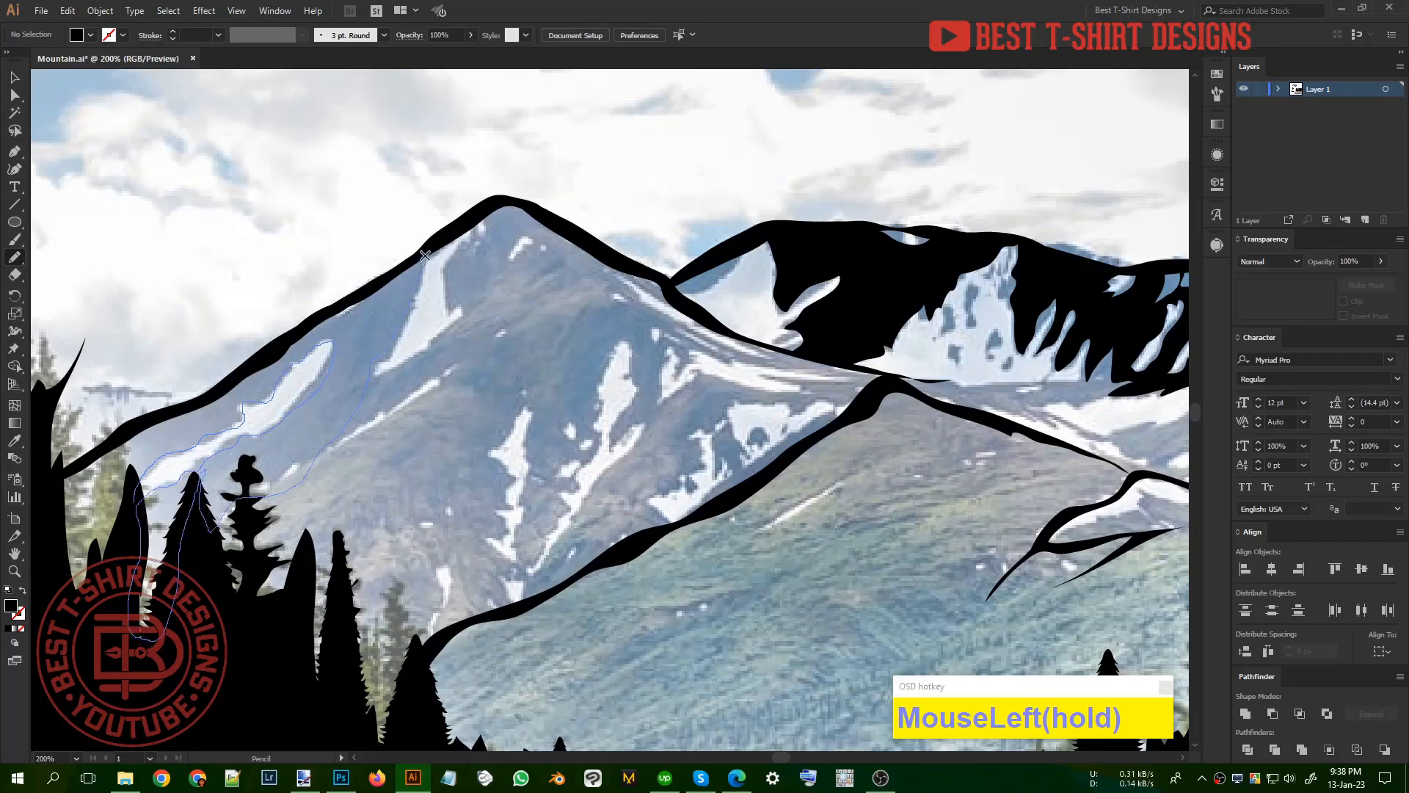
mouse_move(424, 255)
left_mouse_down()
mouse_move(95, 462)
mouse_move(53, 517)
mouse_move(77, 620)
mouse_move(132, 533)
mouse_move(129, 500)
mouse_move(59, 483)
left_mouse_up()
Step: Extend the black shading around the front mountain's upper left snow patch and up to the peak
left_click_drag(359, 389, 440, 335)
mouse_move(444, 265)
left_mouse_down()
mouse_move(483, 213)
mouse_move(519, 204)
mouse_move(571, 236)
mouse_move(528, 230)
mouse_move(505, 280)
left_mouse_up()
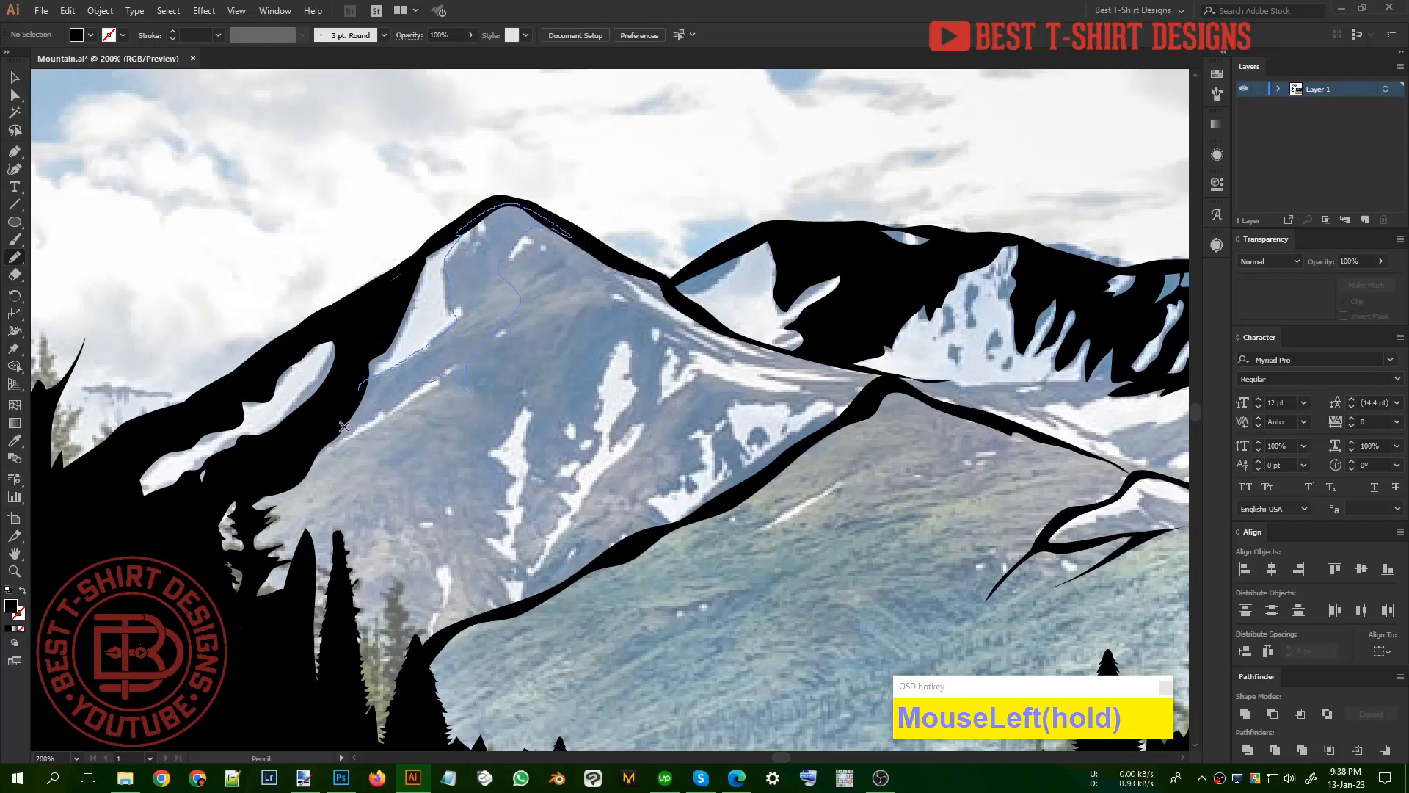
left_click_drag(343, 427, 360, 385)
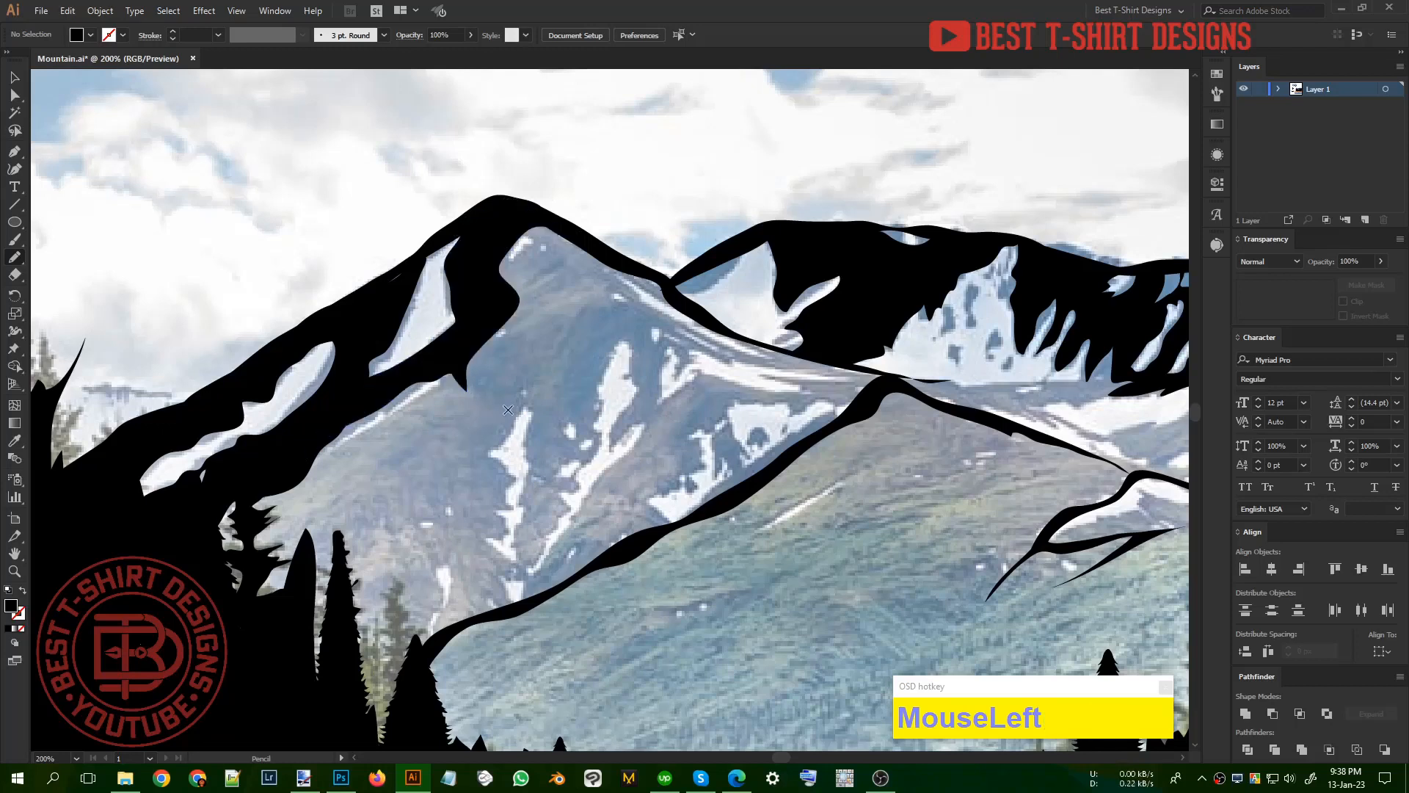
Step: Draw a ragged vertical black shadow down the front mountain's centre to the near hill outline, with a pointed branch toward the left
left_click_drag(496, 614, 509, 603)
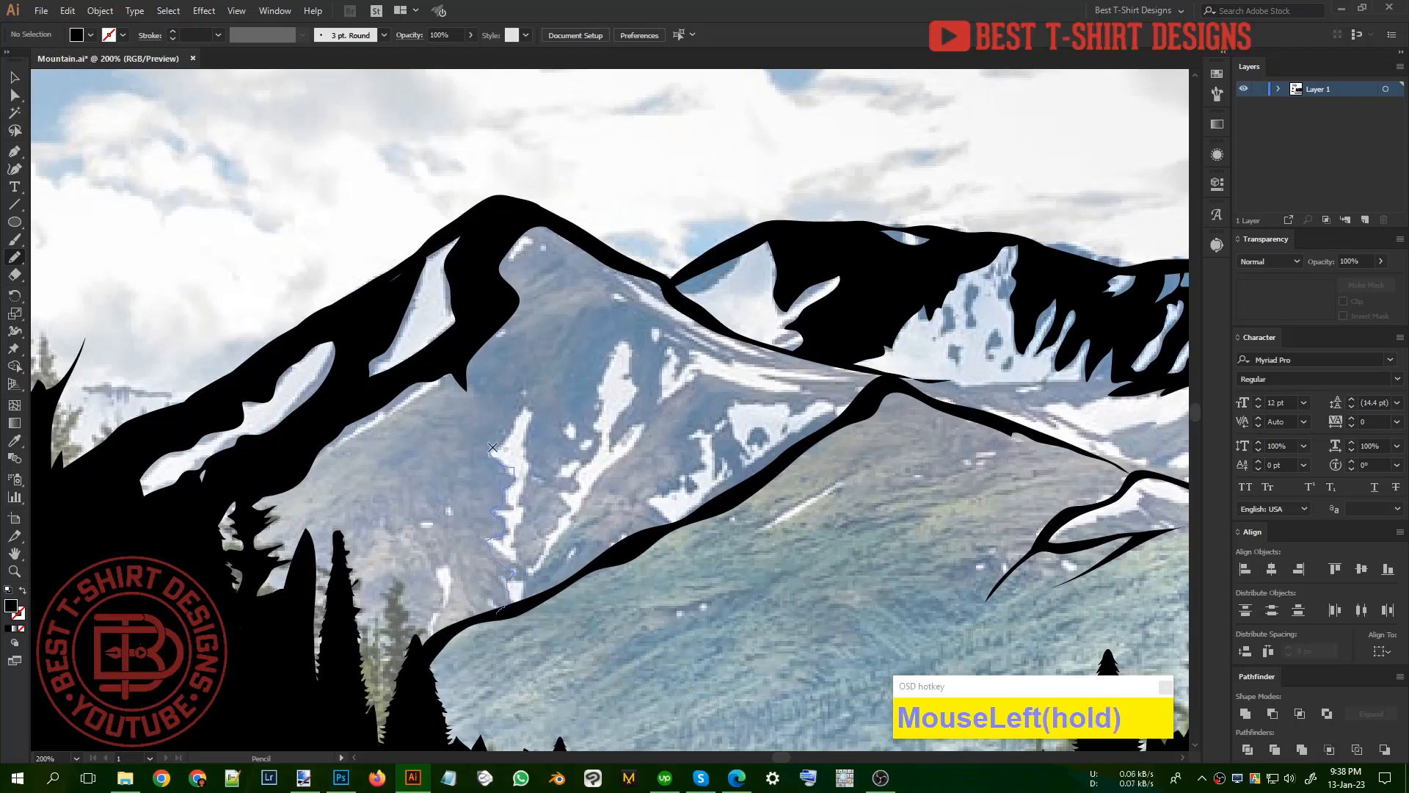
left_click_drag(474, 351, 466, 415)
mouse_move(451, 555)
left_mouse_down()
mouse_move(443, 641)
mouse_move(539, 605)
left_mouse_up()
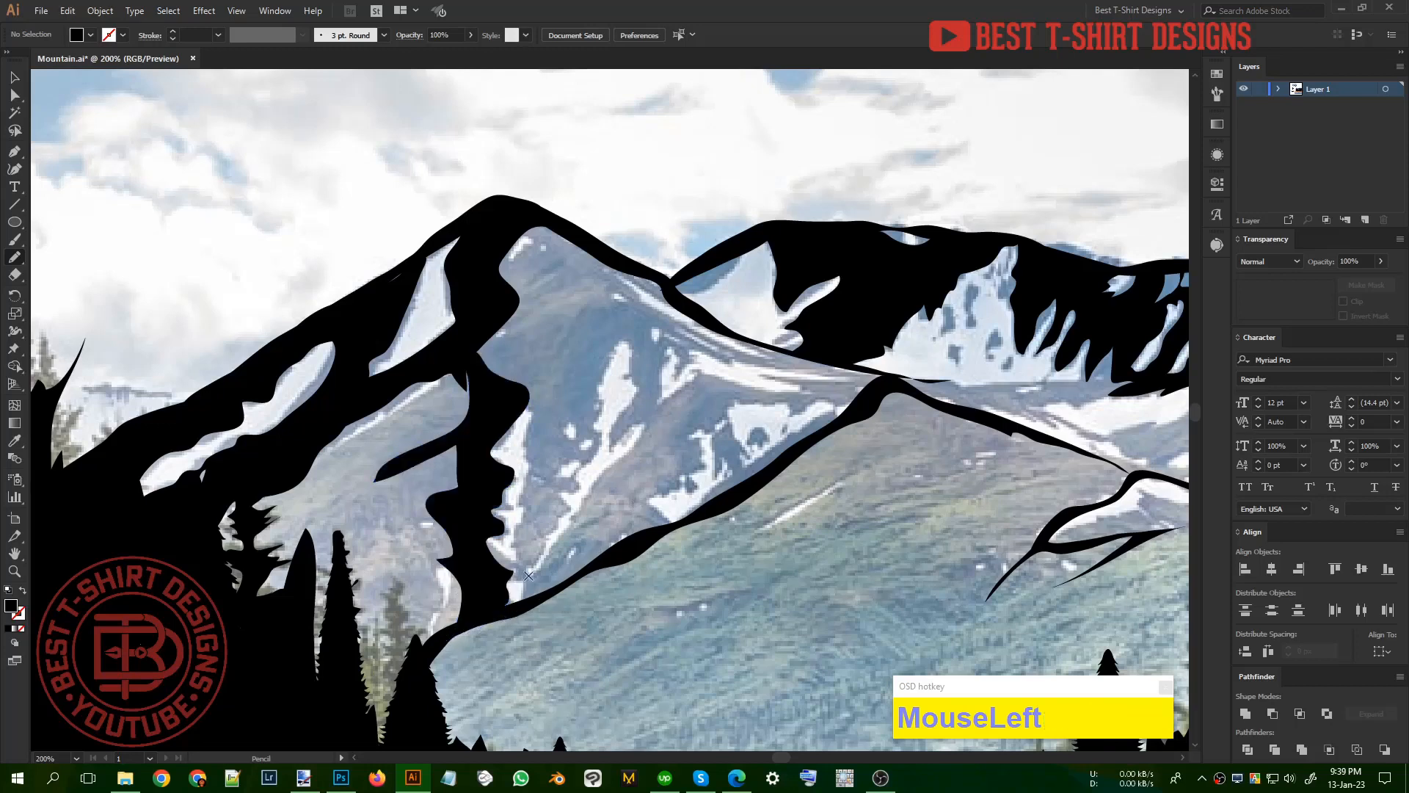
Step: Fill the front mountain's face right of the central shadow in black from peak to near hill, leaving the snow gullies and right snowfield open
left_click_drag(516, 407, 535, 431)
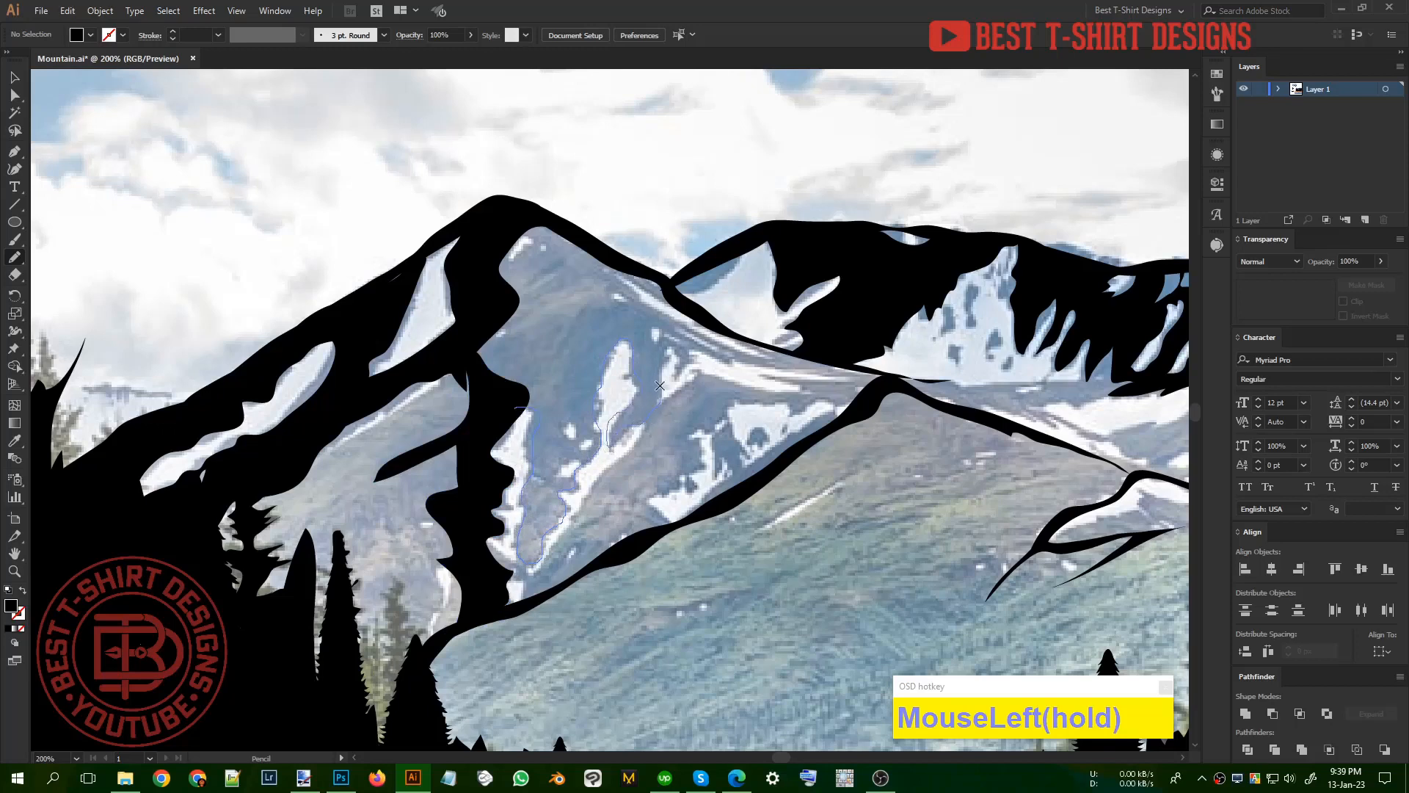
left_click_drag(659, 386, 657, 340)
mouse_move(612, 264)
left_mouse_down()
mouse_move(532, 217)
mouse_move(504, 241)
mouse_move(466, 336)
mouse_move(507, 411)
left_mouse_up()
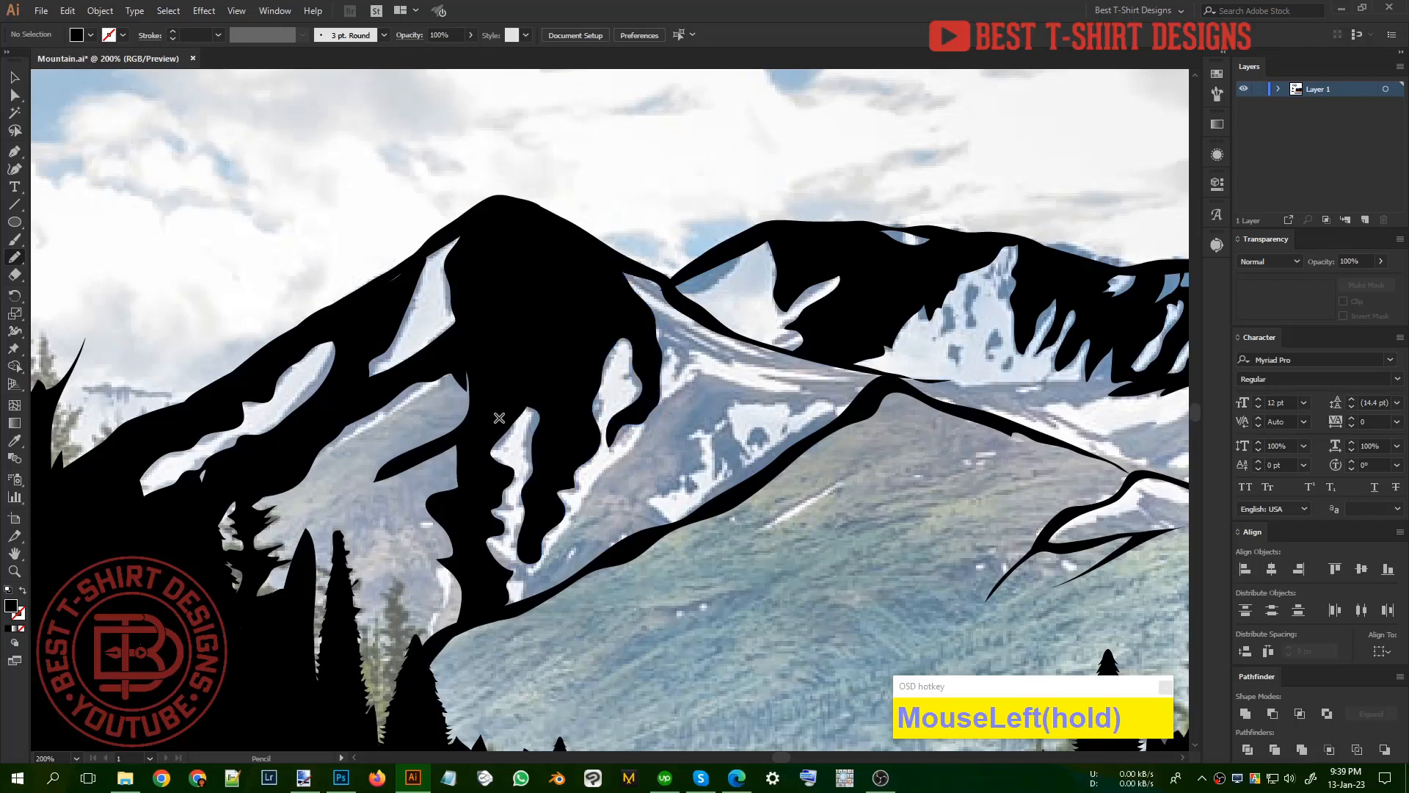
left_click_drag(527, 594, 517, 595)
mouse_move(644, 433)
left_mouse_down()
mouse_move(649, 400)
mouse_move(769, 389)
mouse_move(728, 416)
mouse_move(622, 556)
mouse_move(502, 615)
mouse_move(514, 609)
left_mouse_up()
Step: Draw a branching black ridge shadow with pointed ends across the middle of the near hill
scroll(788, 530, "down", 3, "alt")
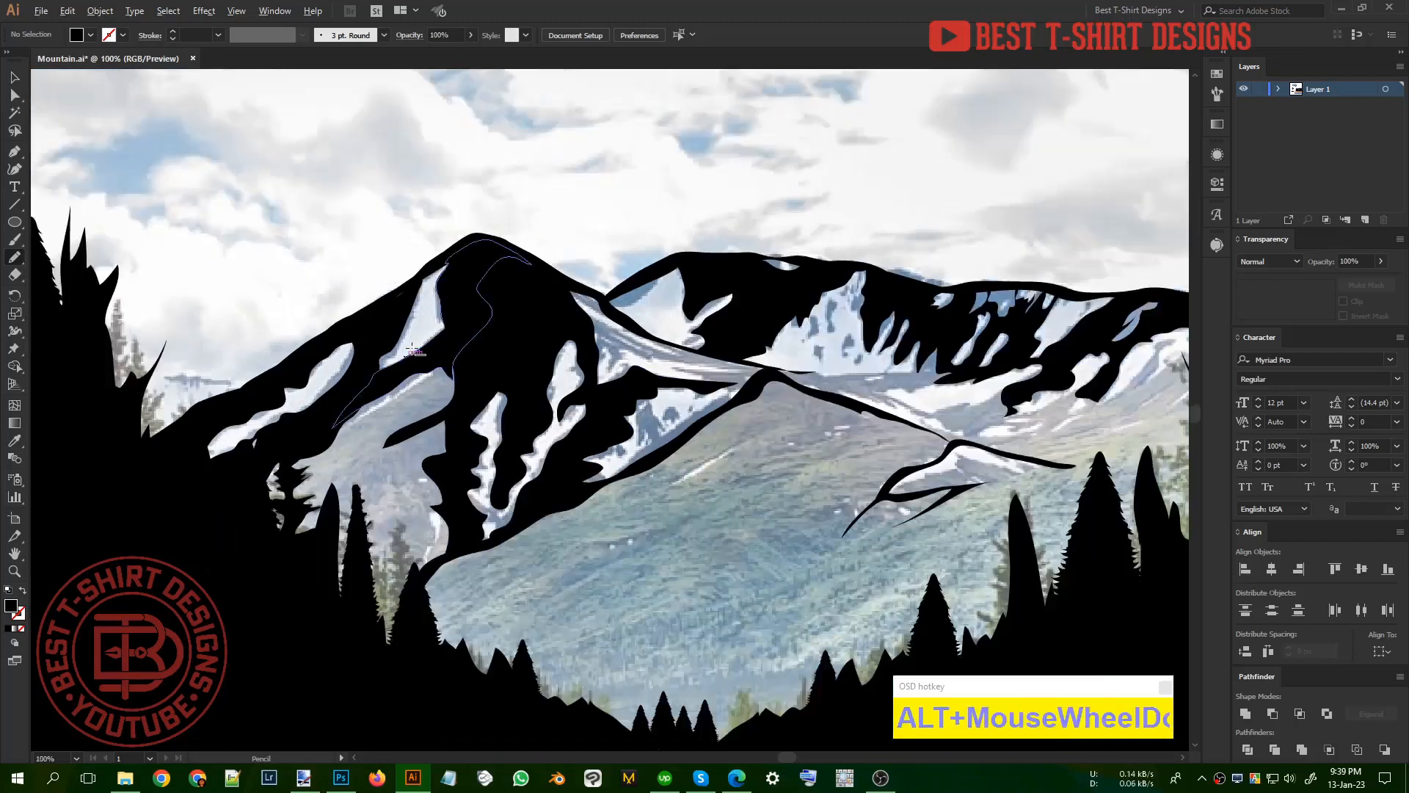
scroll(750, 477, "up", 2, "alt")
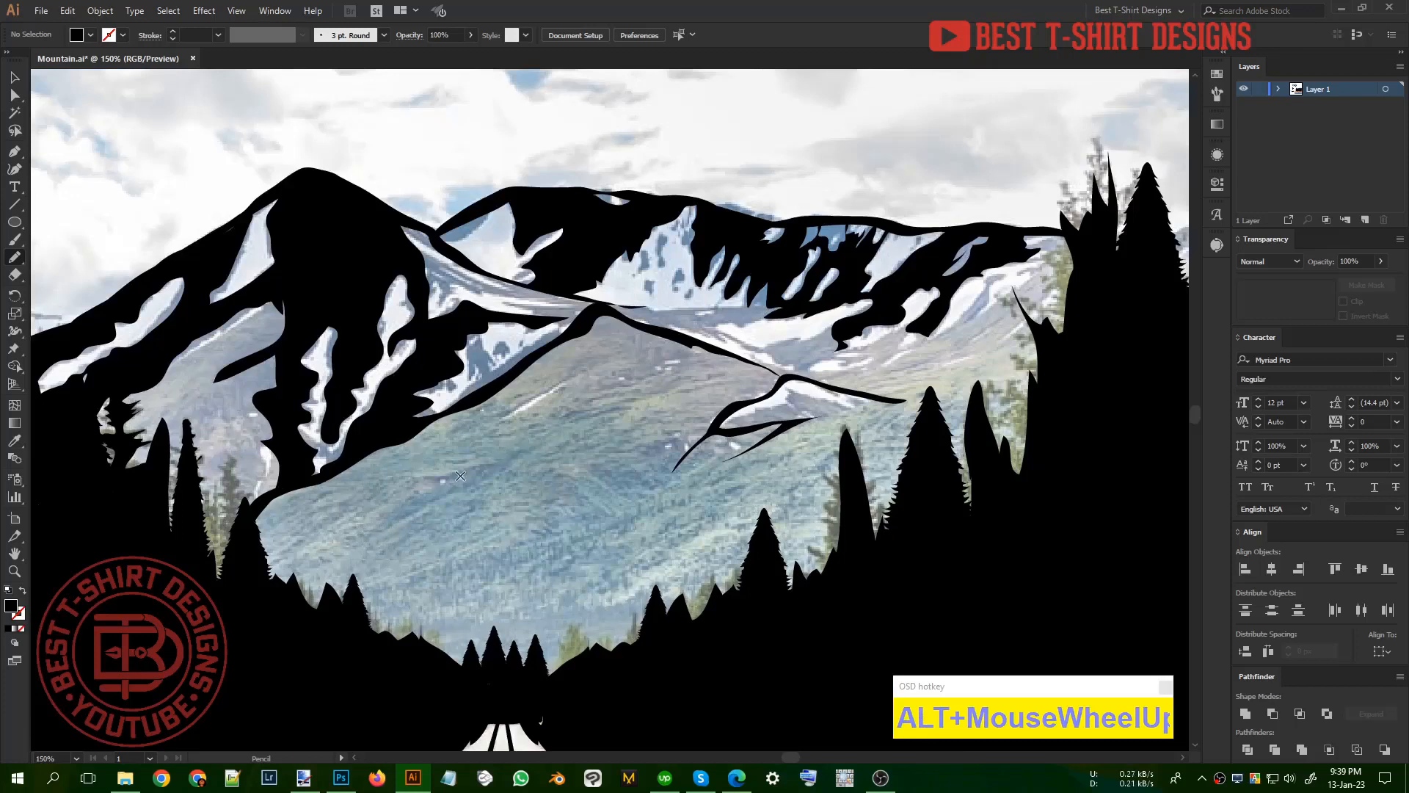
mouse_move(434, 474)
left_mouse_down()
mouse_move(552, 428)
mouse_move(593, 386)
left_mouse_up()
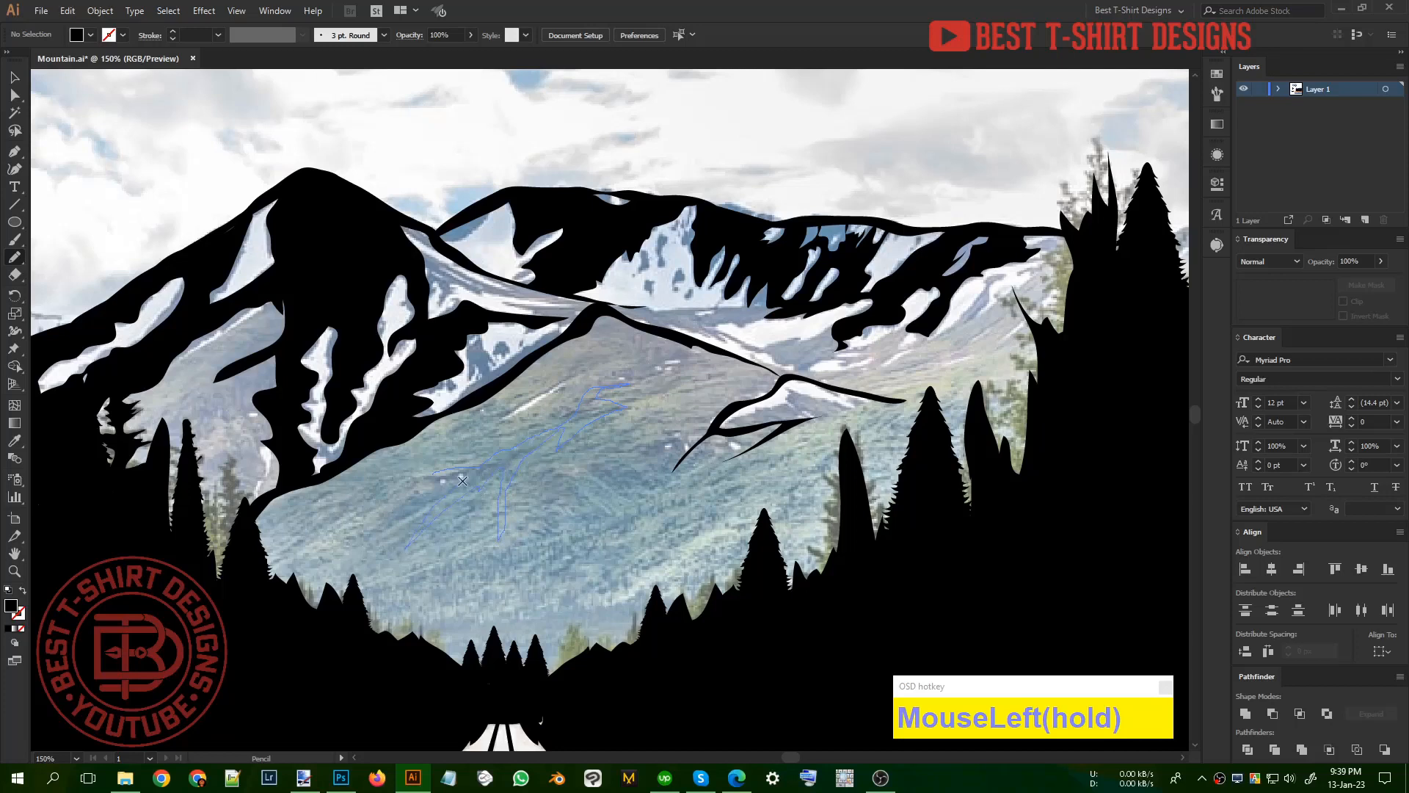
left_click_drag(402, 481, 501, 455)
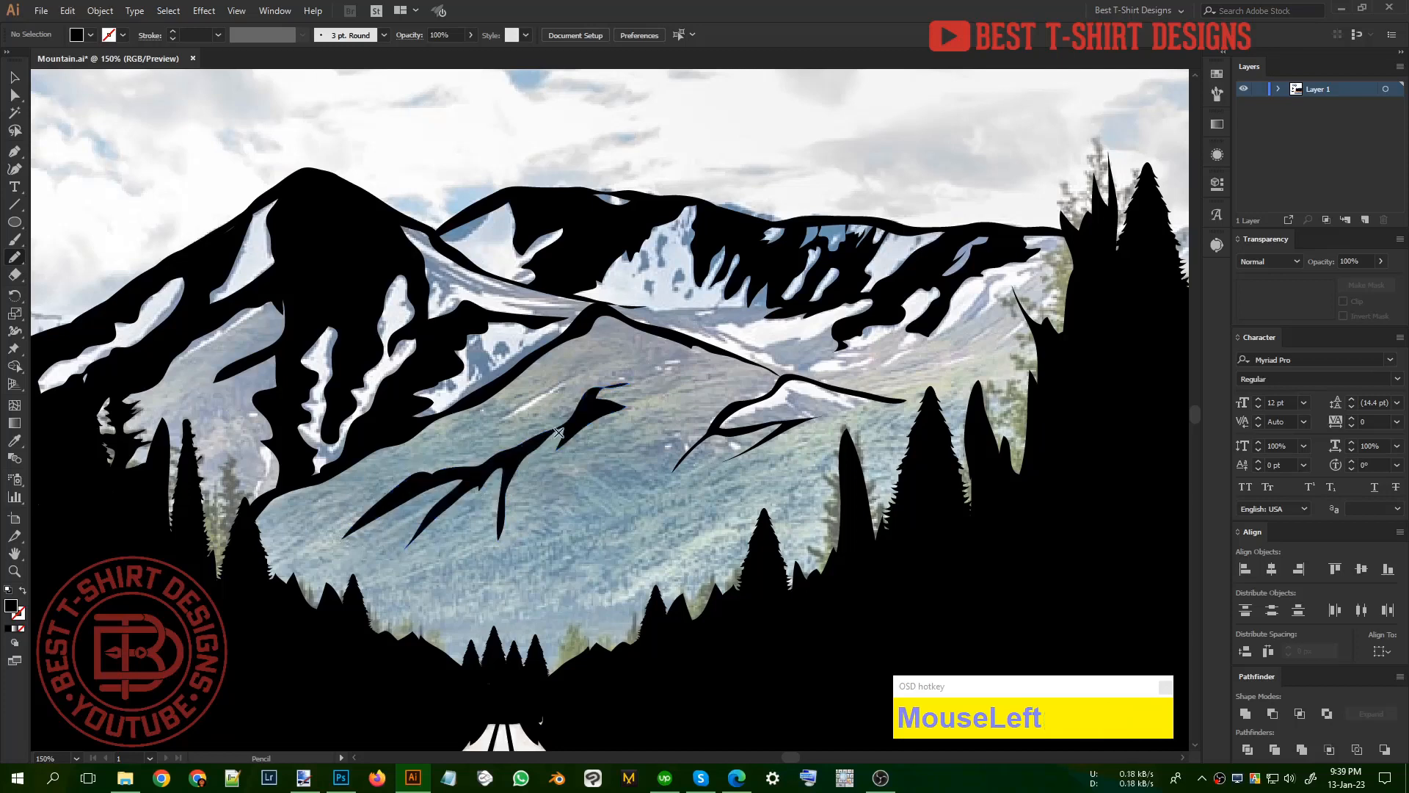
Step: Add a black shadow with two long pointed branches running downhill from the upper right end of the near hill's ridge shadow
left_click_drag(585, 416, 591, 494)
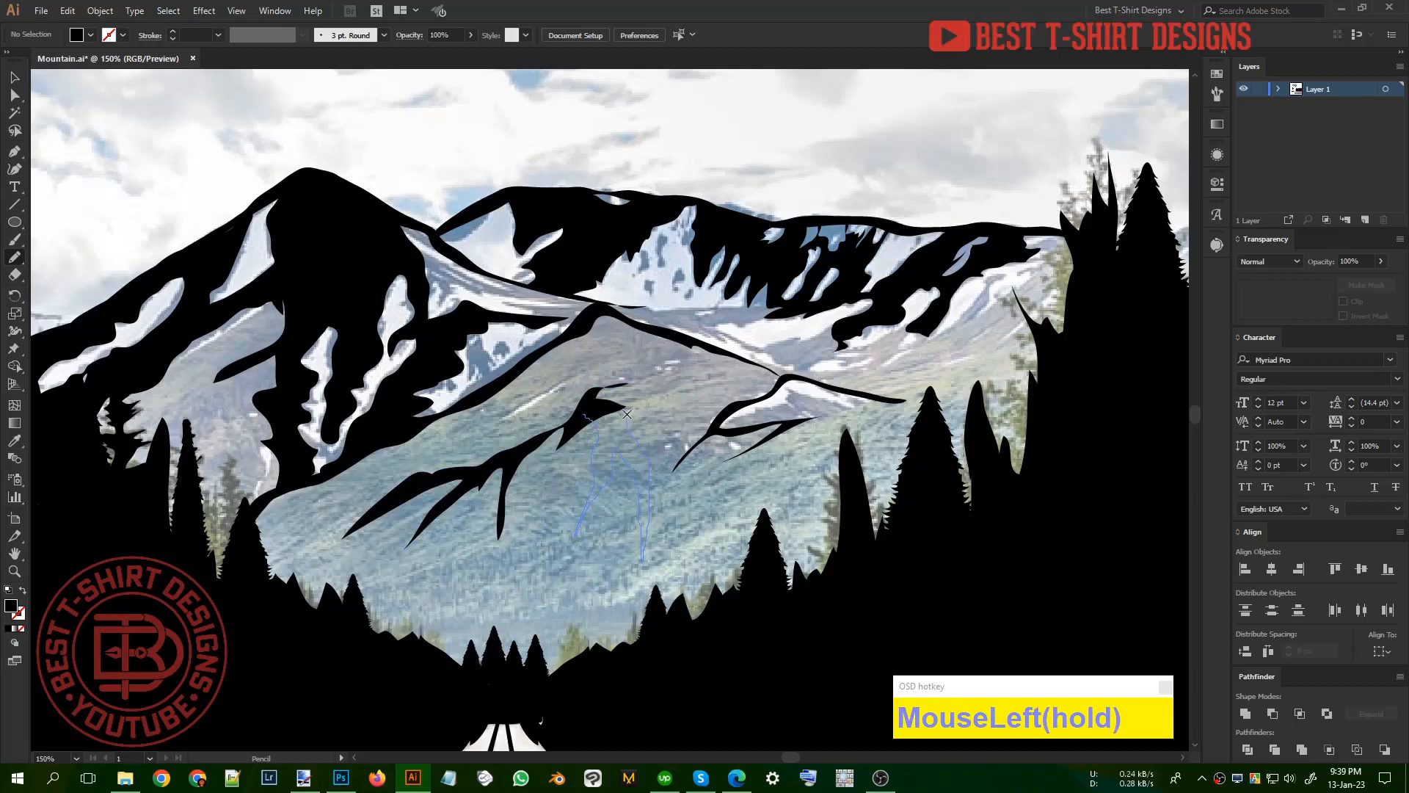
left_click_drag(597, 404, 596, 405)
scroll(691, 432, "down", 1)
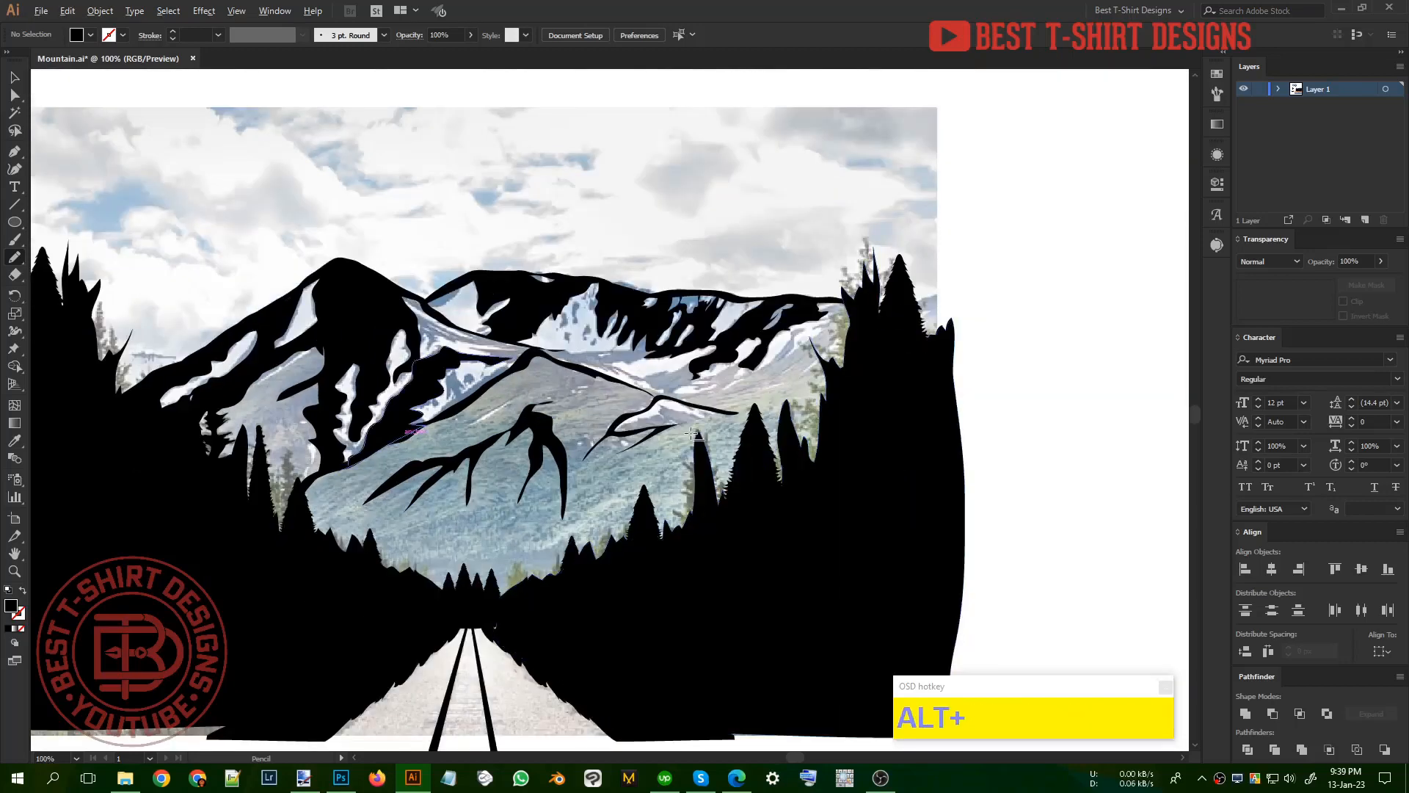
Step: Fill the shadow below the near hill's small snow ridge on the right in black, ending in several pointed fingers
scroll(691, 433, "up", 2)
left_click_drag(532, 453, 532, 454)
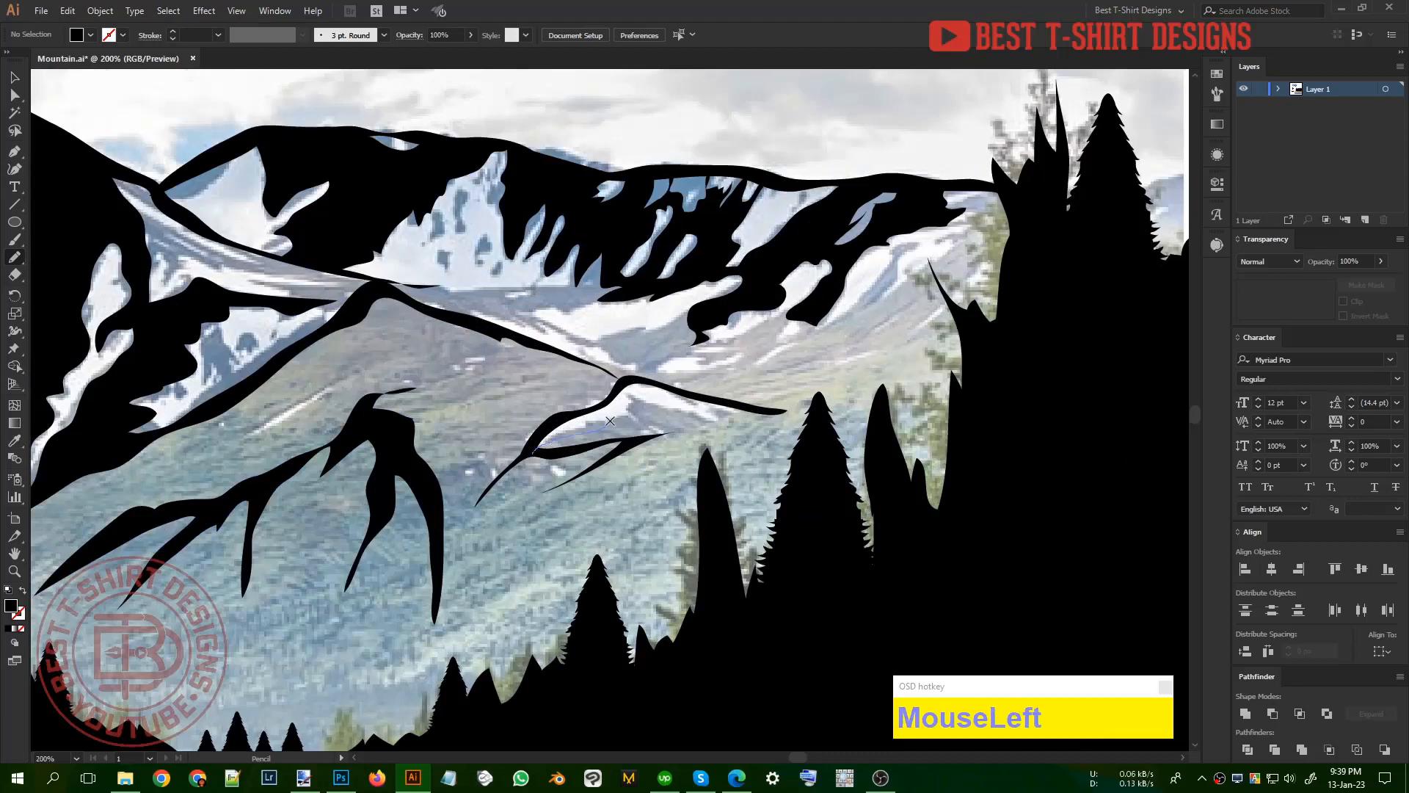
mouse_move(609, 421)
left_mouse_down()
mouse_move(633, 395)
mouse_move(724, 423)
mouse_move(699, 420)
mouse_move(722, 440)
mouse_move(678, 456)
mouse_move(643, 502)
mouse_move(659, 457)
mouse_move(616, 493)
mouse_move(651, 434)
mouse_move(529, 455)
left_mouse_up()
scroll(554, 524, "down", 1, "alt")
scroll(616, 485, "up", 3, "alt")
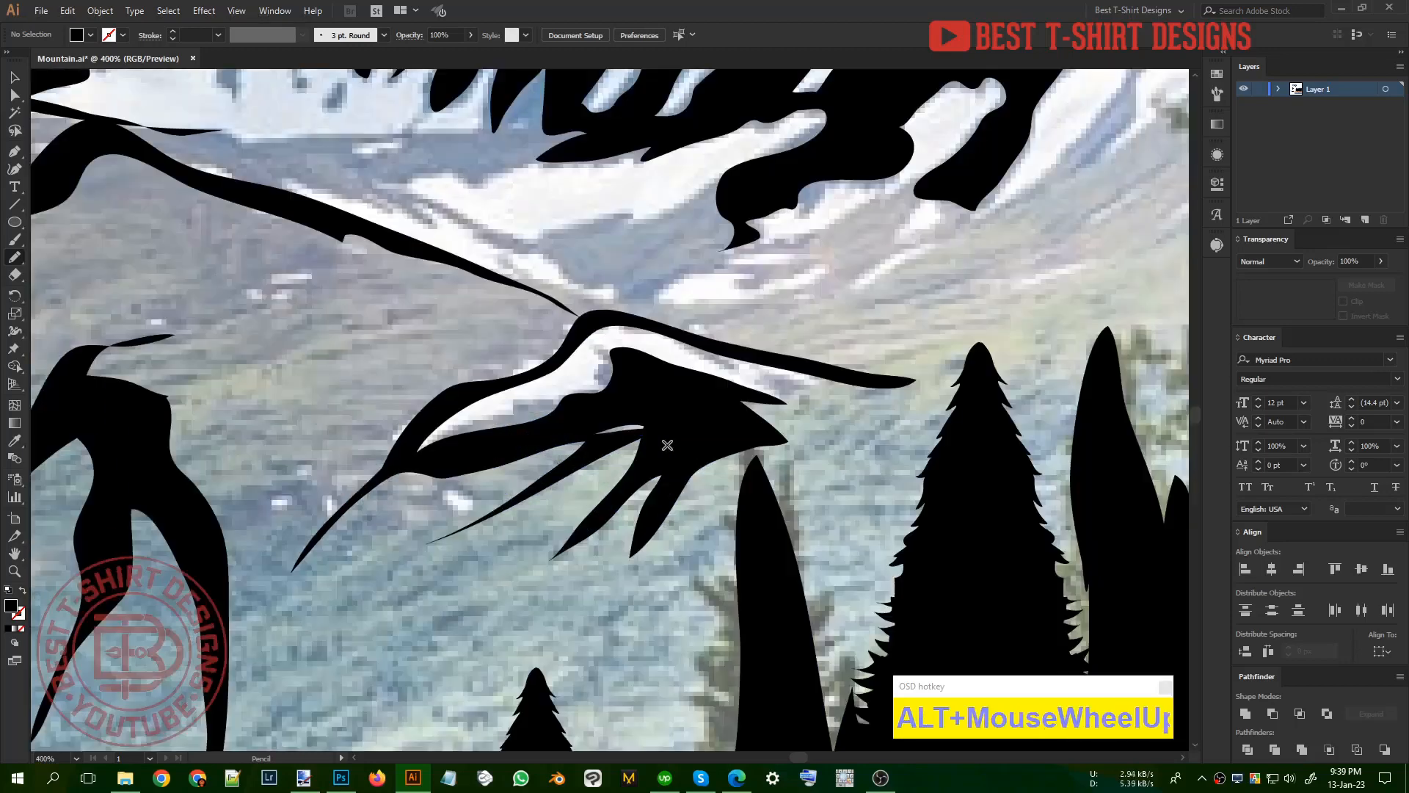
mouse_move(655, 408)
left_mouse_down()
mouse_move(589, 438)
mouse_move(675, 426)
left_mouse_up()
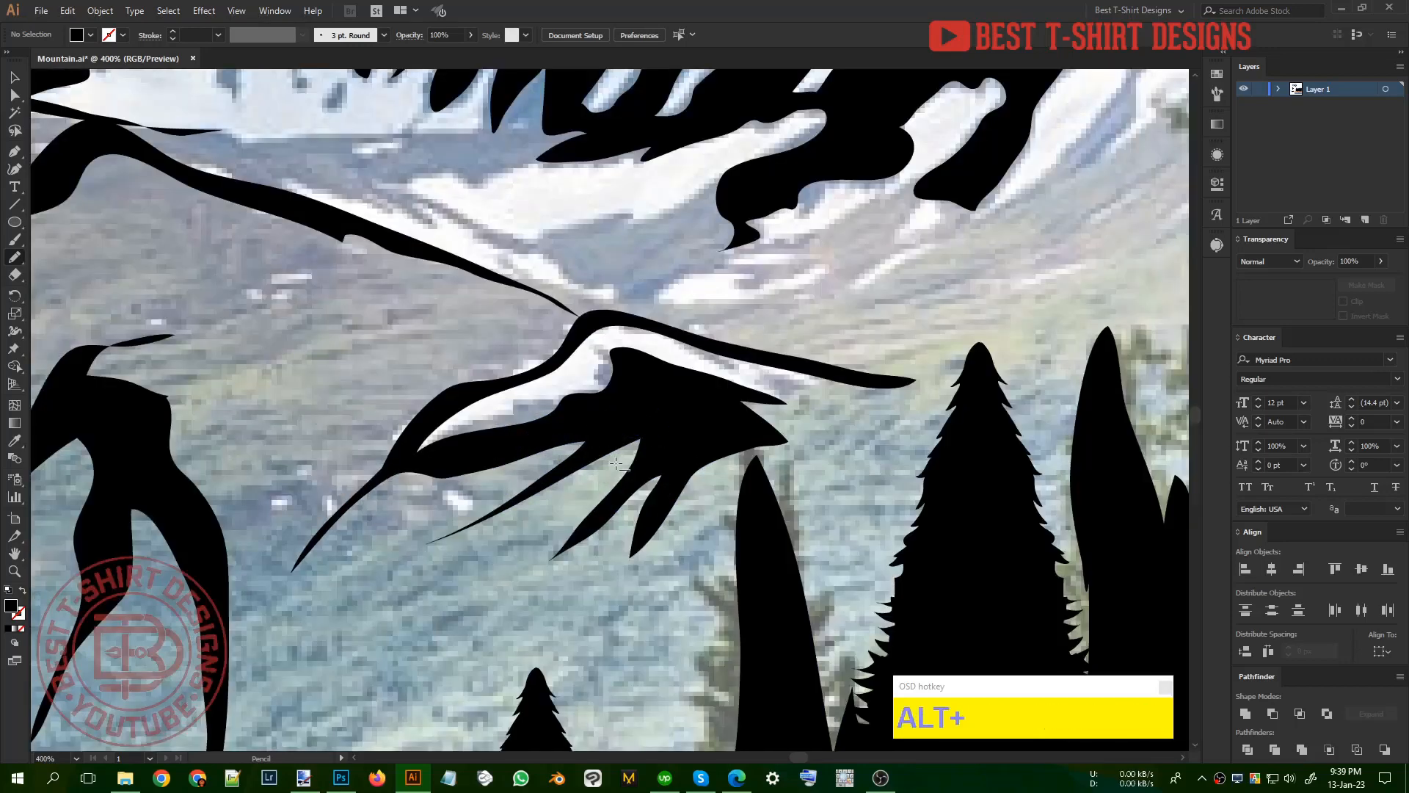
Step: Draw a narrow jagged black shadow down the right snowfield of the far range, joined to the existing shading
scroll(734, 409, "down", 3)
scroll(734, 410, "up", 2, "alt")
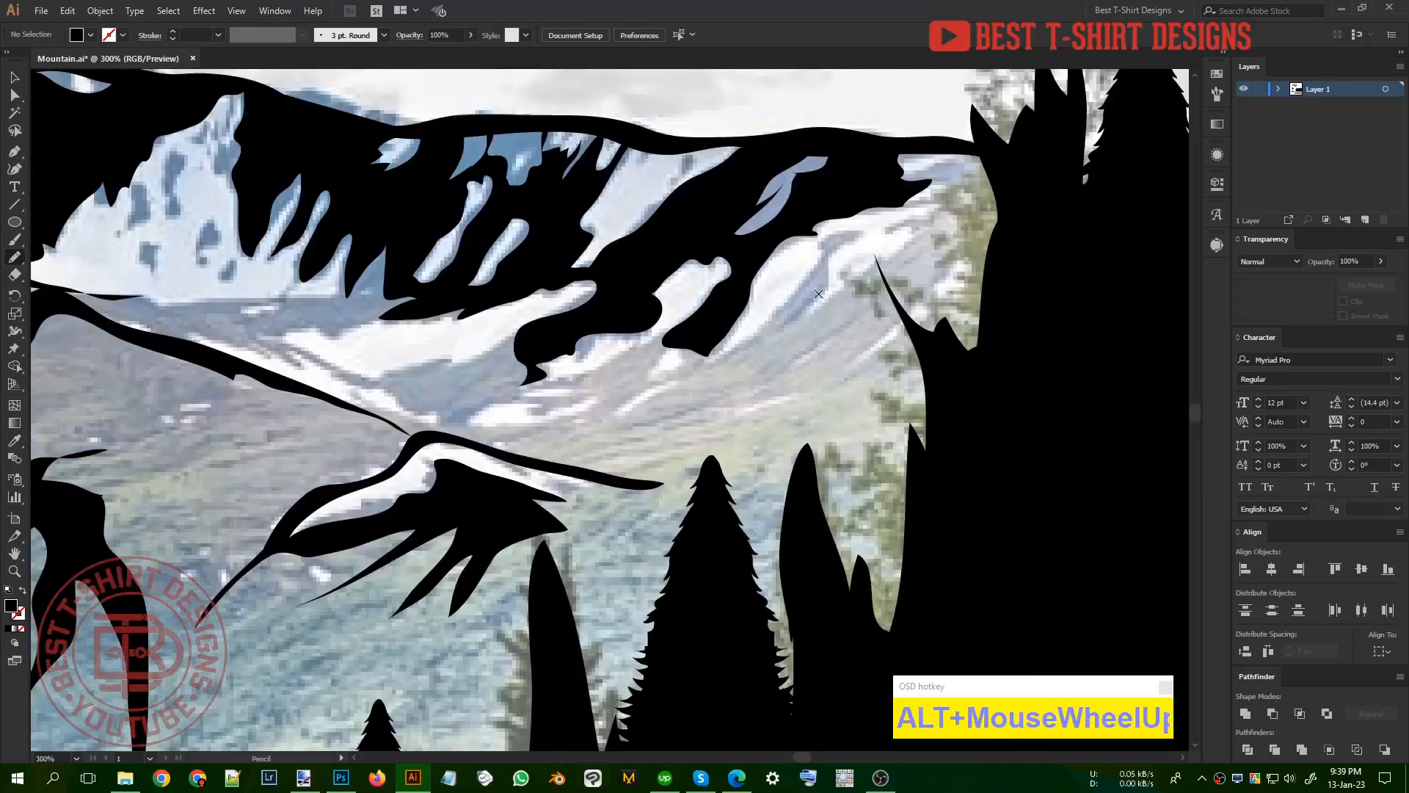
mouse_move(801, 228)
left_mouse_down()
mouse_move(862, 224)
mouse_move(833, 251)
left_mouse_up()
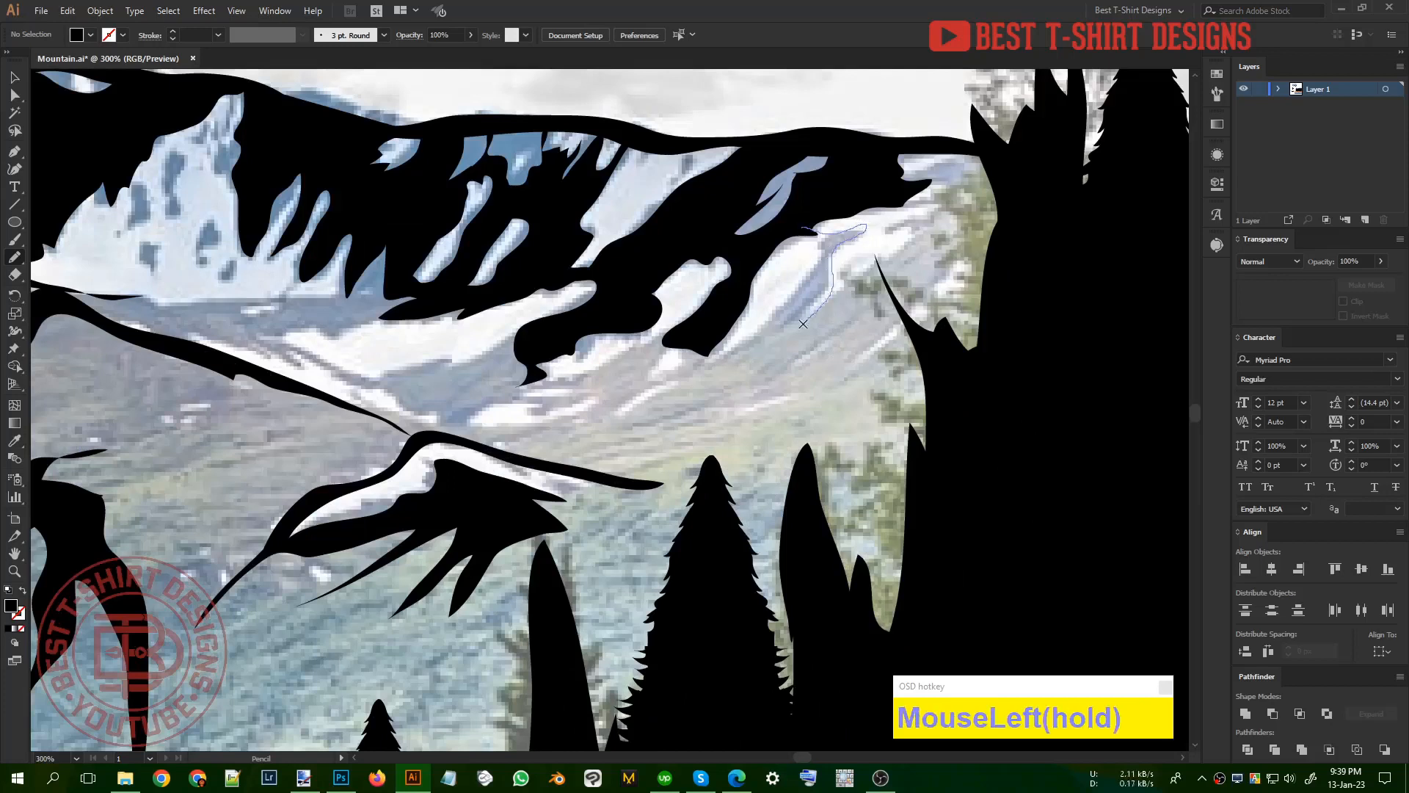
left_click_drag(826, 317, 779, 356)
left_click_drag(808, 241, 808, 240)
scroll(558, 387, "down", 2, "alt")
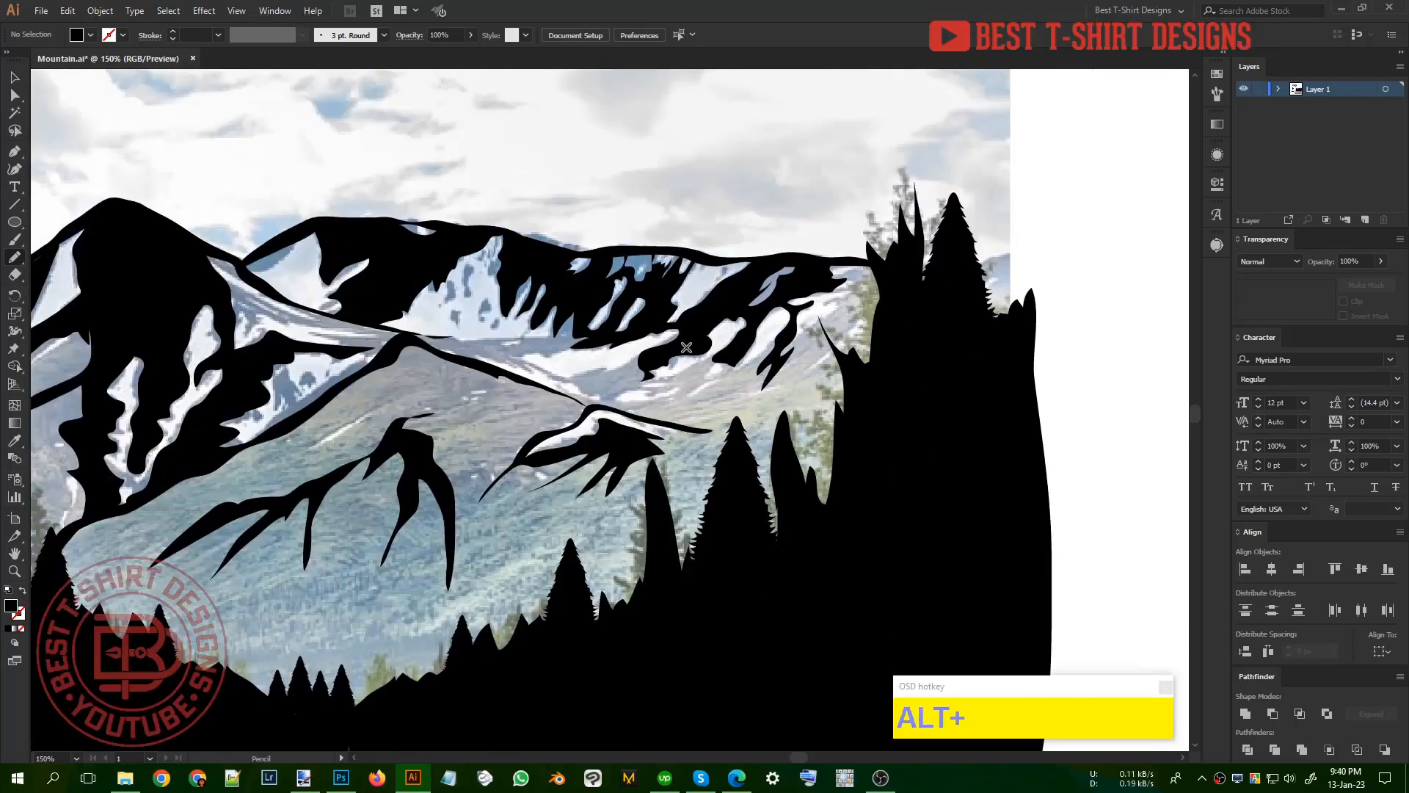
Step: Draw black shading along the far range's base and down the near hill's right outline, leaving the valley snow streaks open
scroll(440, 345, "up", 2, "alt")
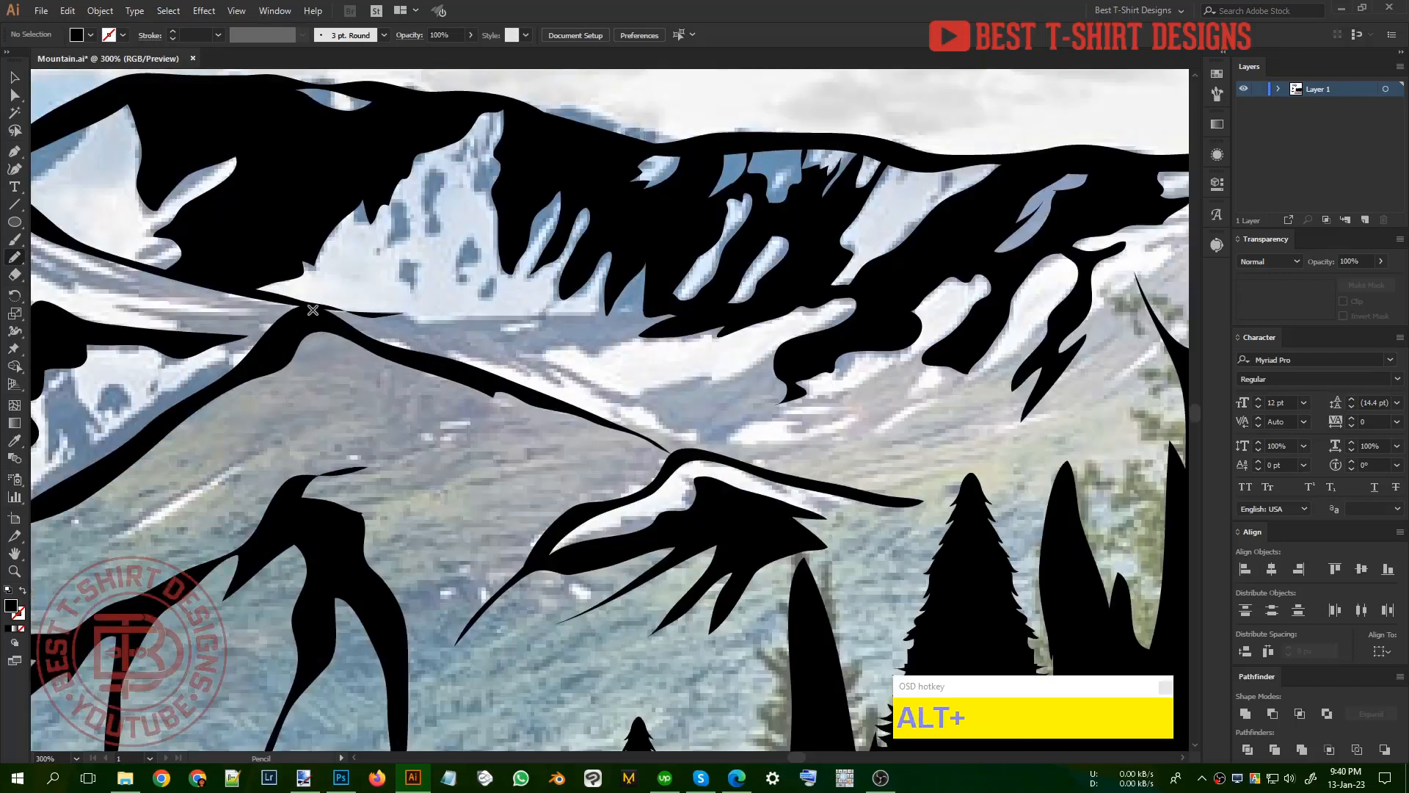
left_click_drag(312, 310, 404, 310)
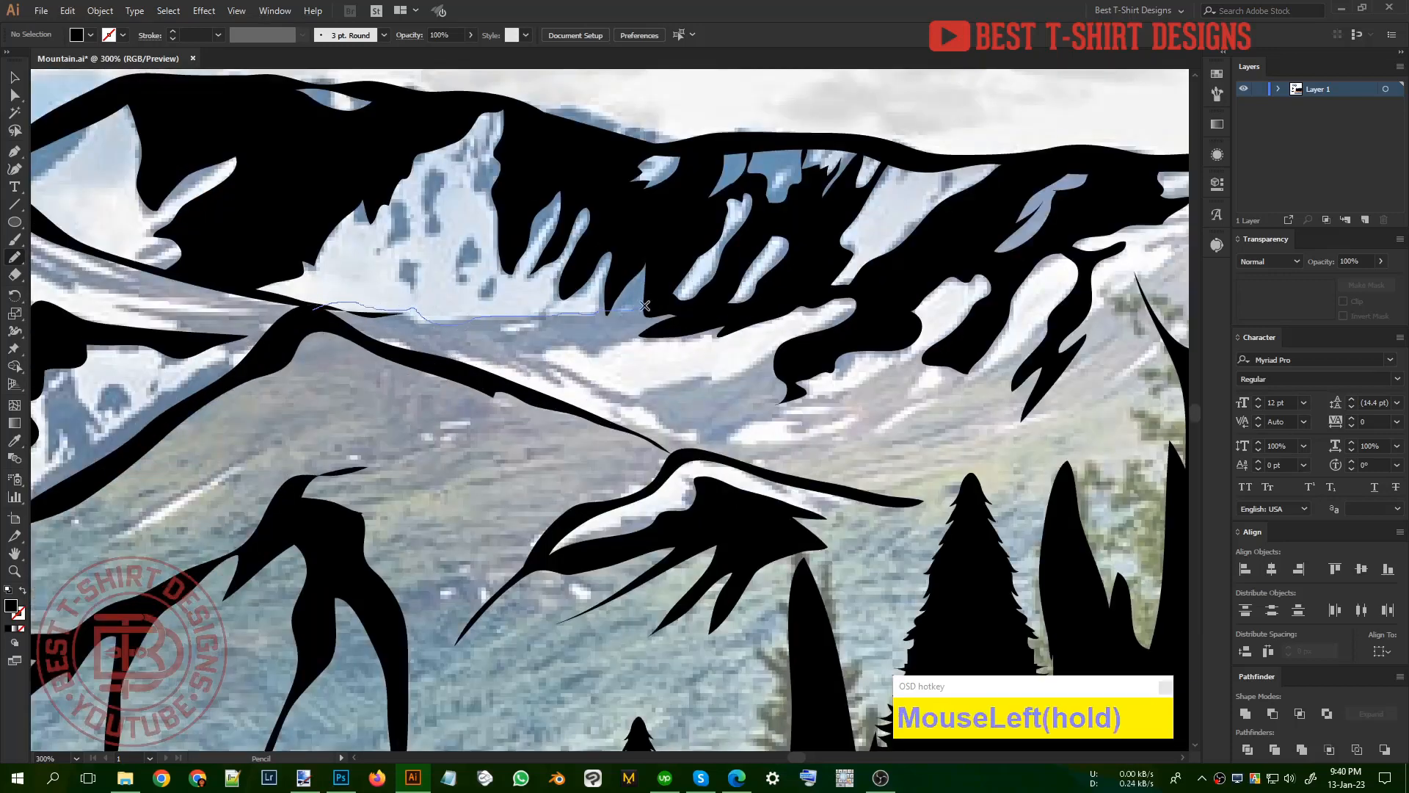
left_click_drag(645, 305, 668, 322)
mouse_move(594, 379)
left_mouse_down()
mouse_move(631, 392)
mouse_move(800, 351)
mouse_move(777, 403)
left_mouse_up()
left_click_drag(701, 434, 560, 379)
left_click_drag(451, 358, 308, 318)
scroll(702, 317, "down", 2)
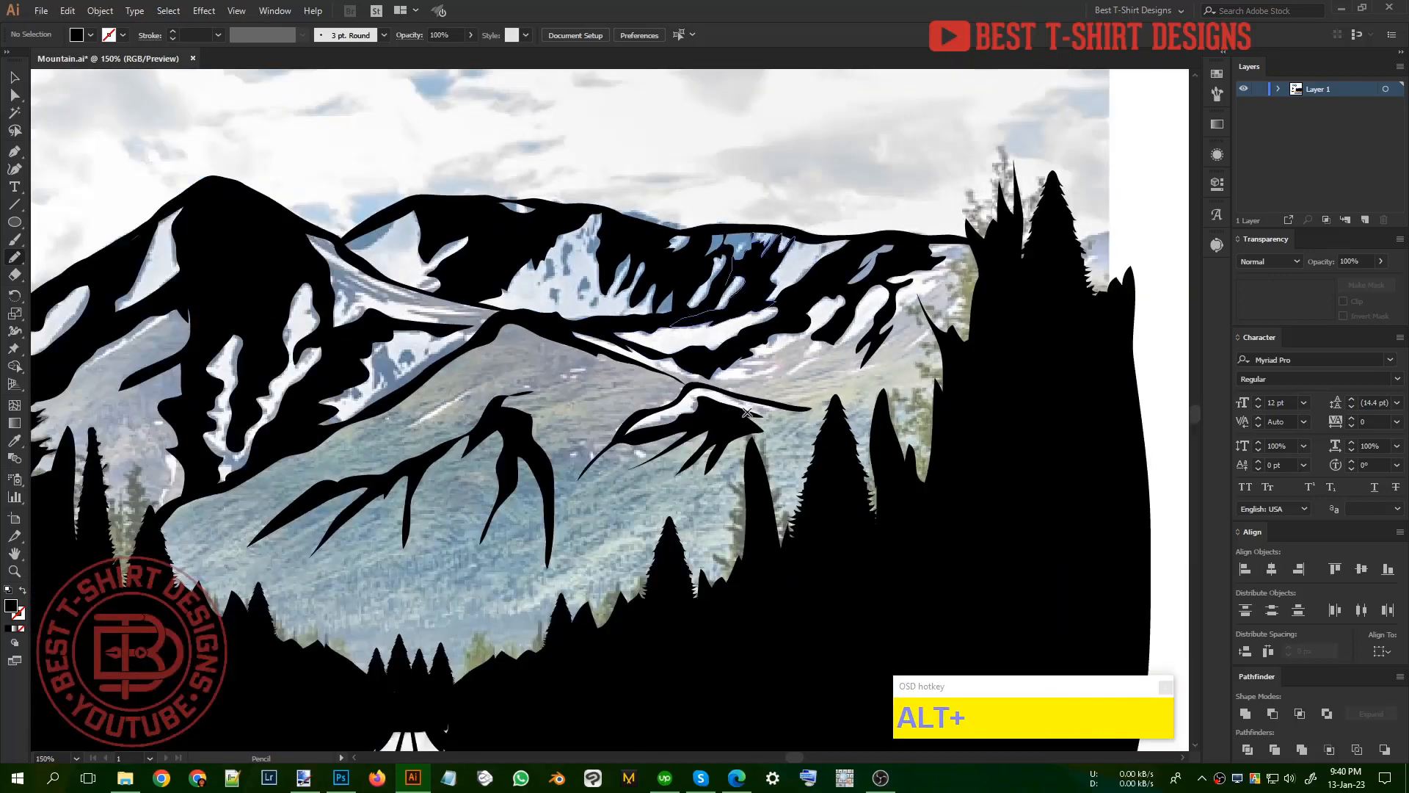
scroll(856, 397, "down", 1)
scroll(687, 357, "down", 1)
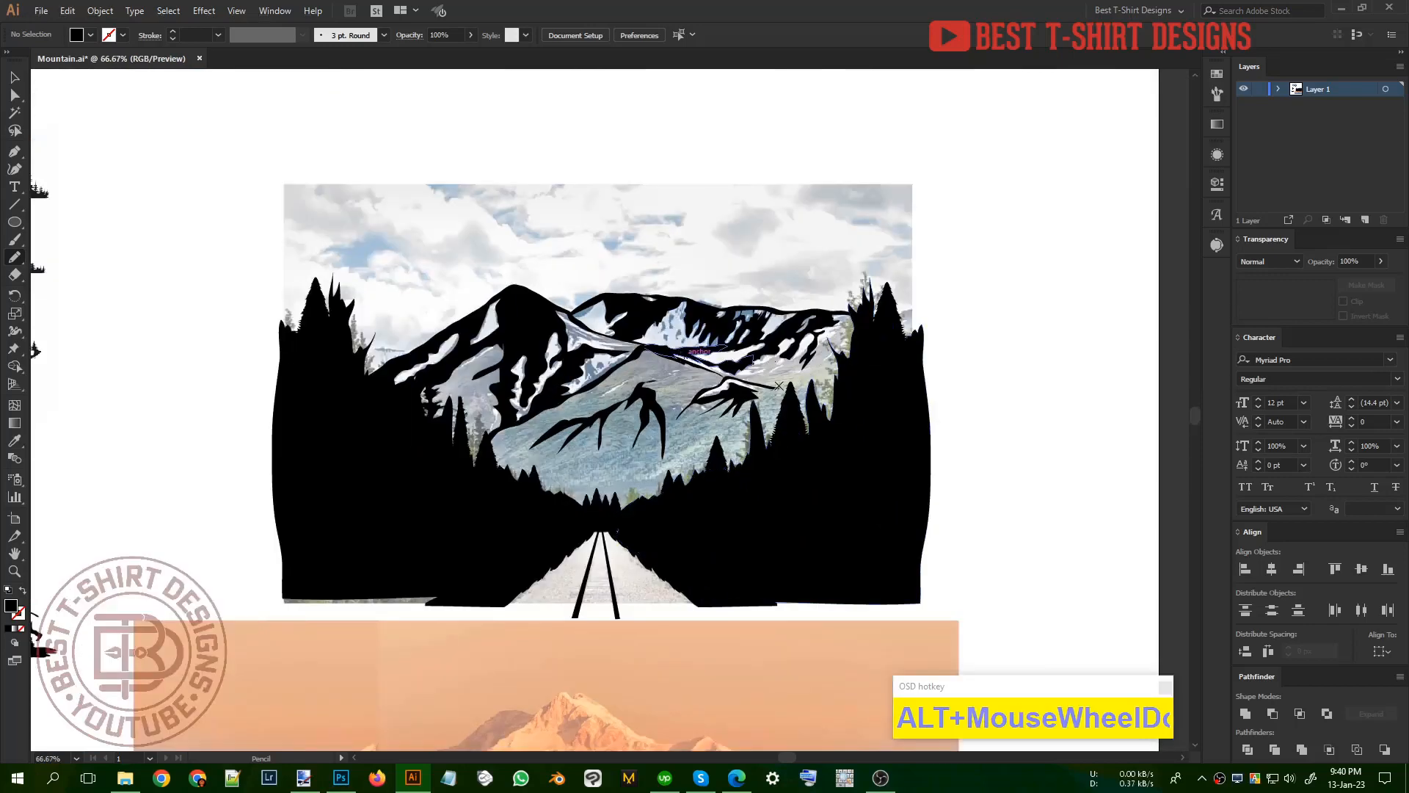
Step: Delete the two black rails from the road
key("v")
left_click(1006, 411)
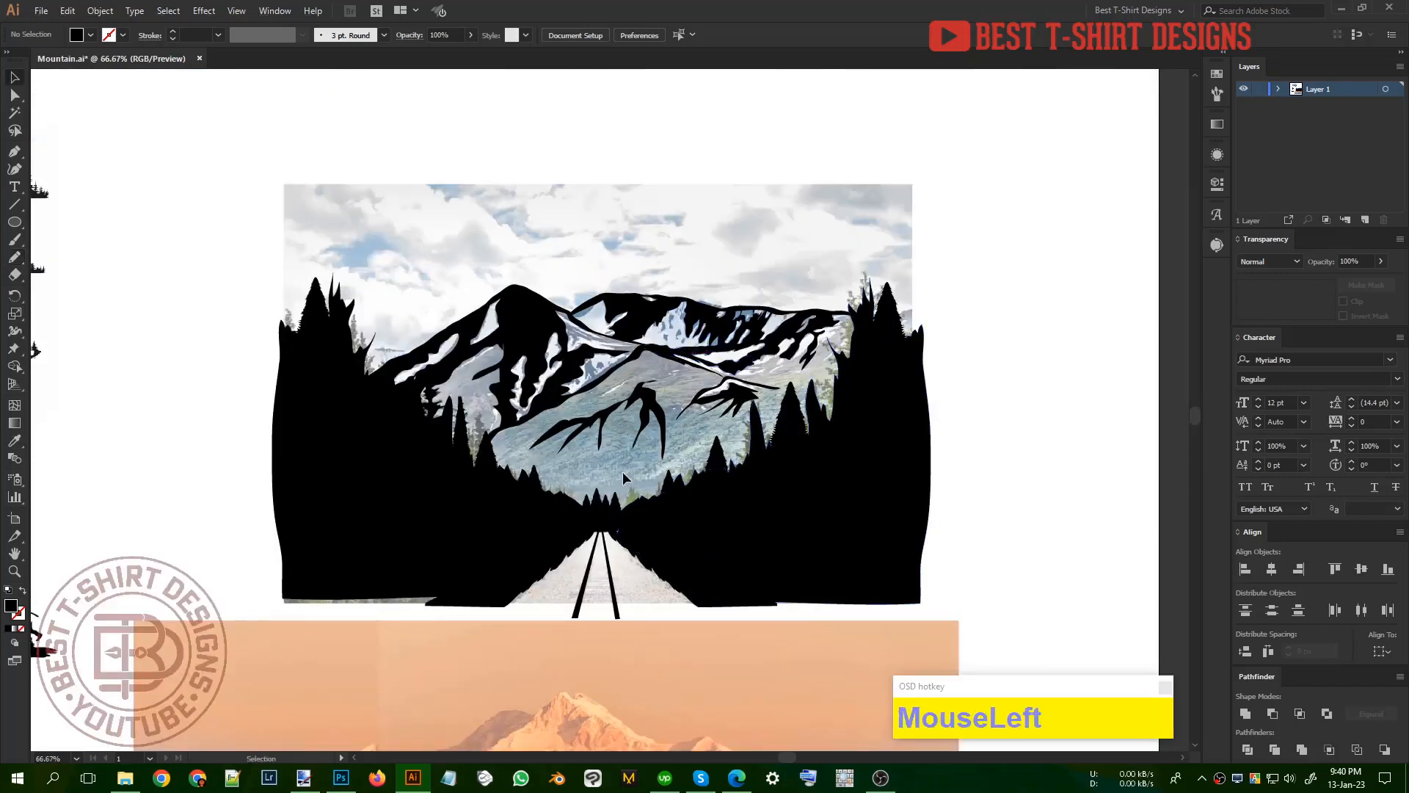
left_click_drag(564, 577, 618, 584)
key("Delete")
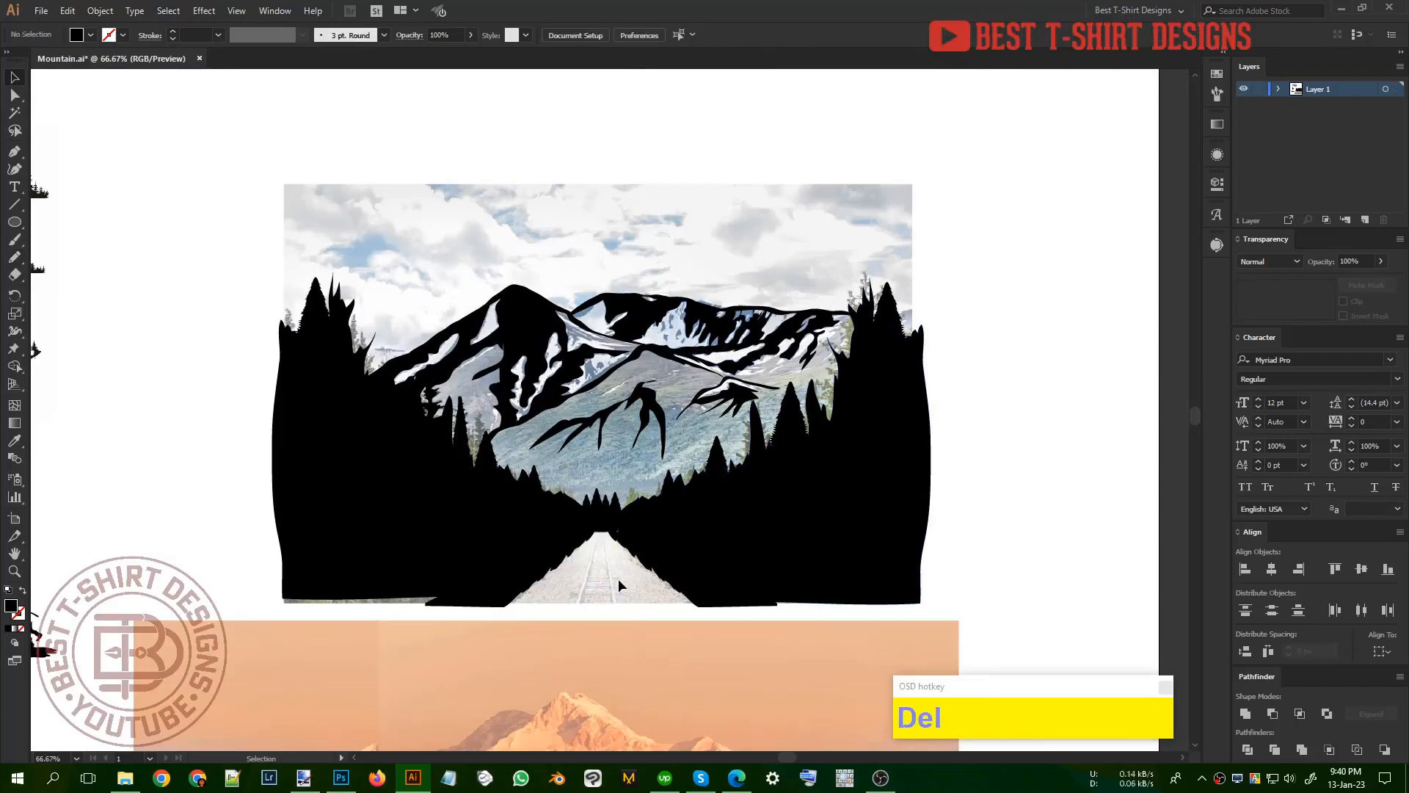
scroll(601, 612, "up", 5)
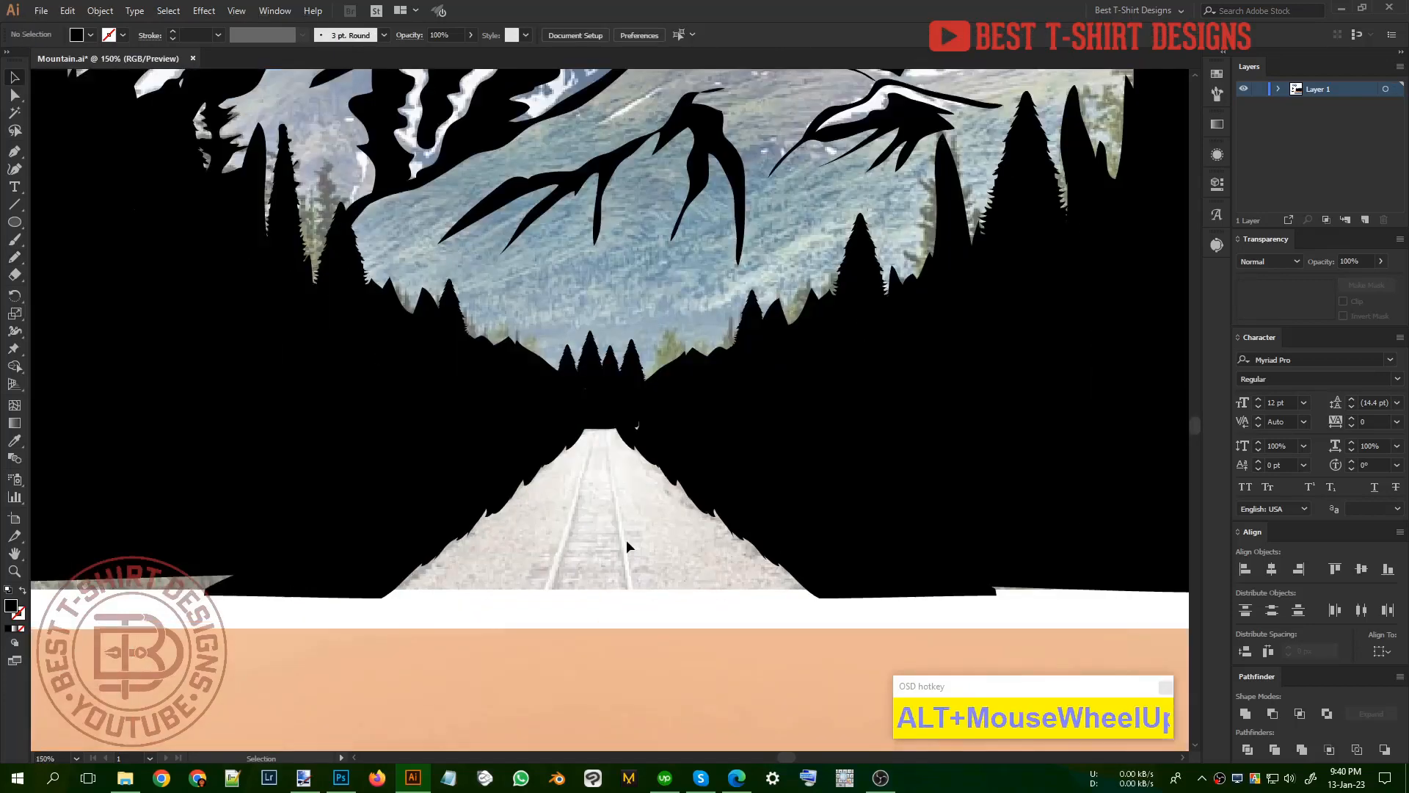
left_click(627, 539)
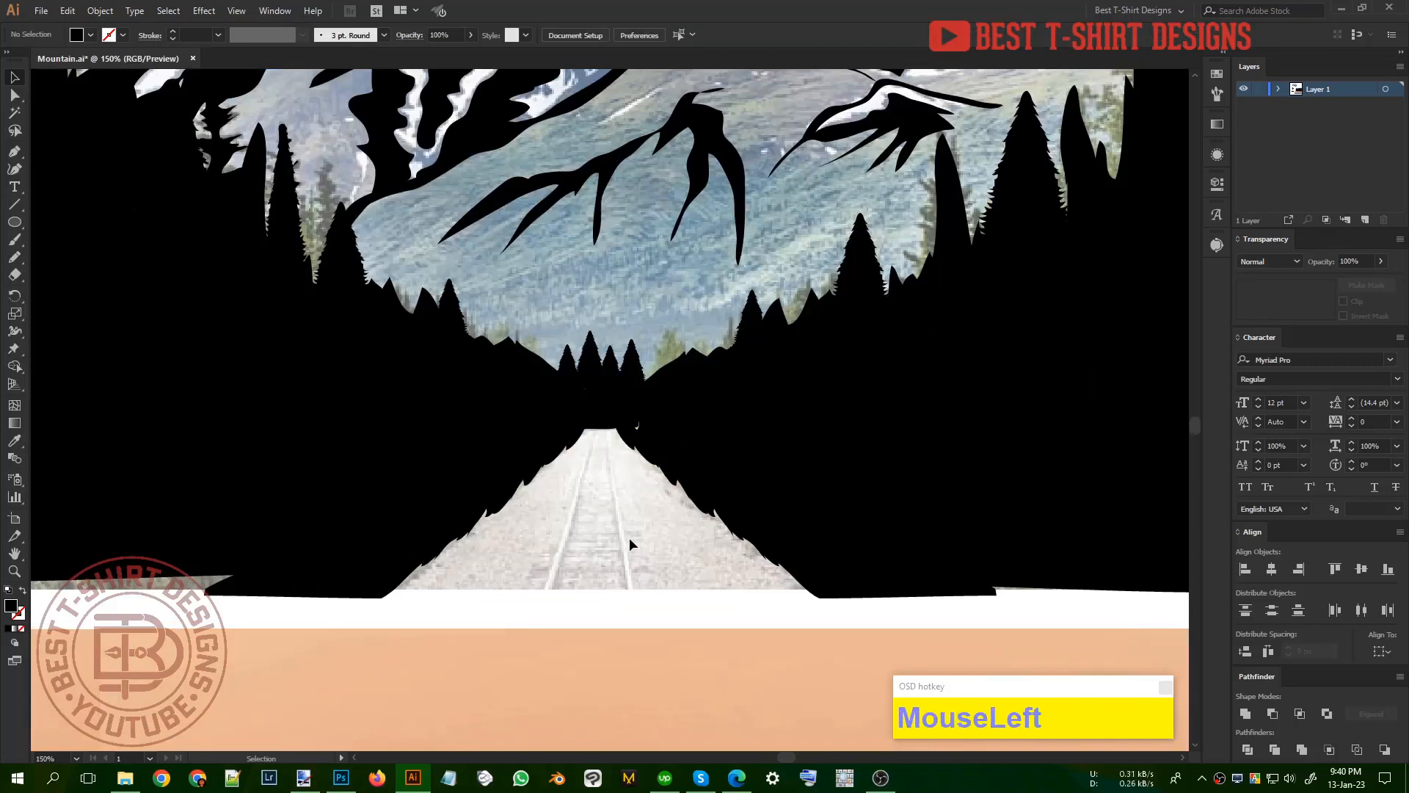
scroll(628, 538, "down", 3)
left_click(620, 515)
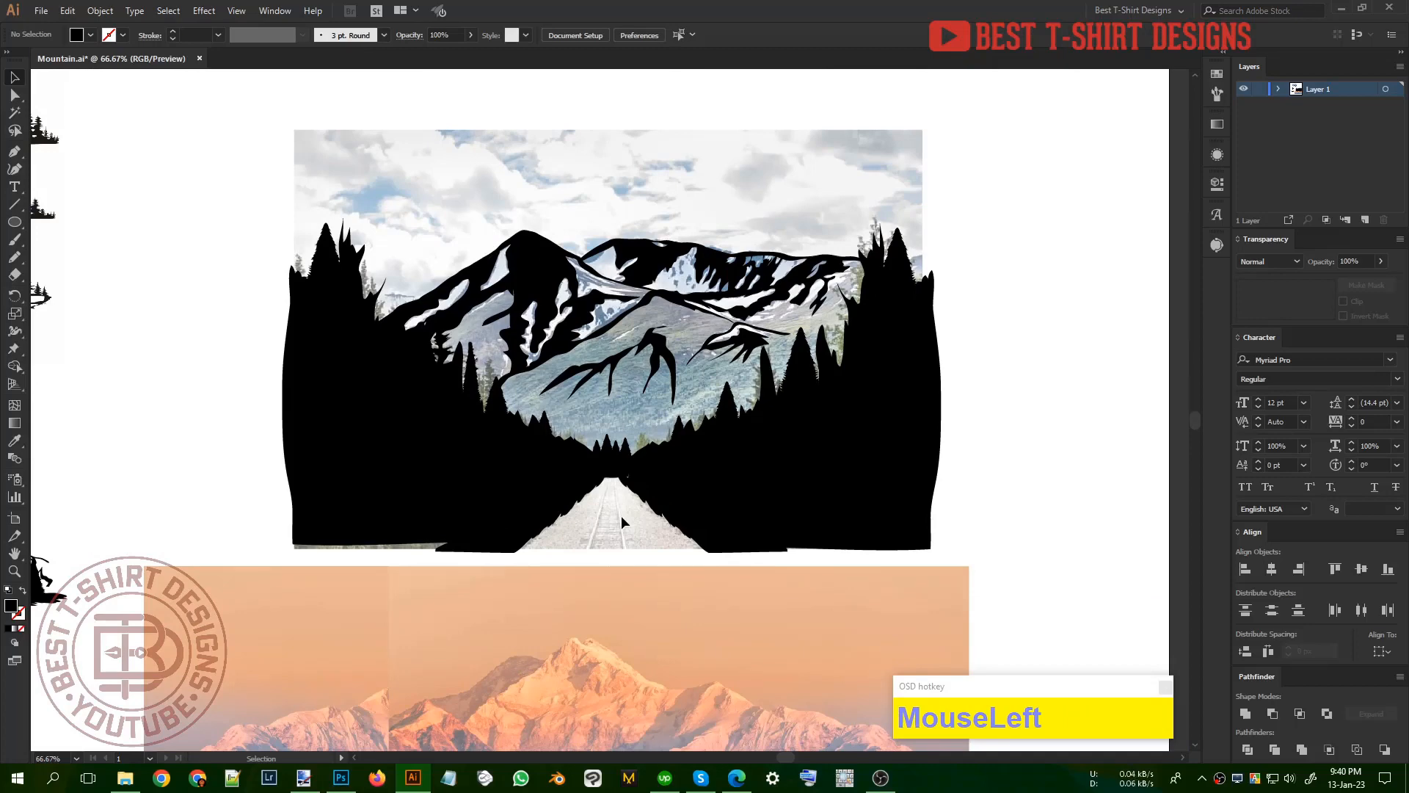
Step: Draw a thin black centre line on the road with the Pen tool, tapering toward the horizon, and nudge it slightly right
key("p")
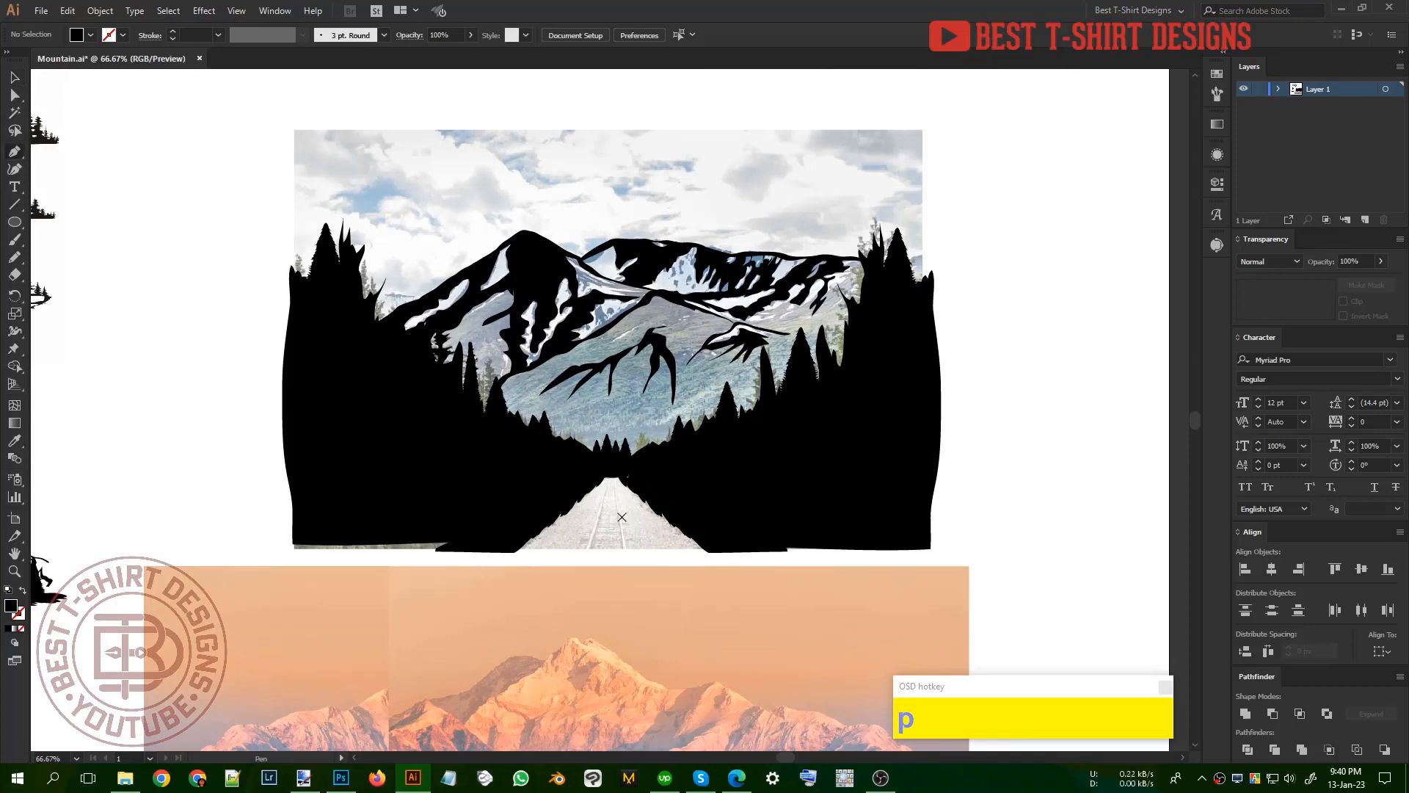
scroll(609, 516, "up", 2)
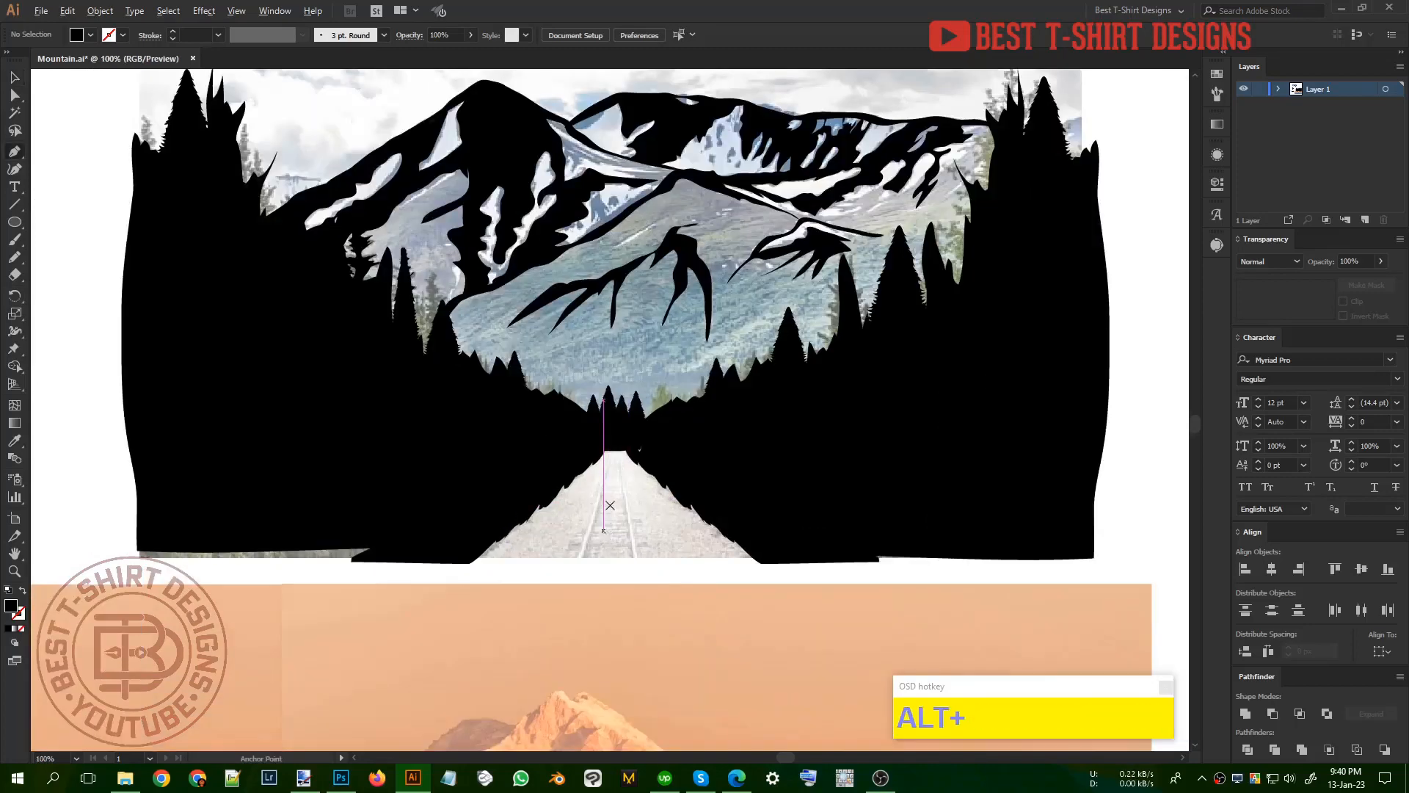
left_click(613, 441)
left_click(602, 563)
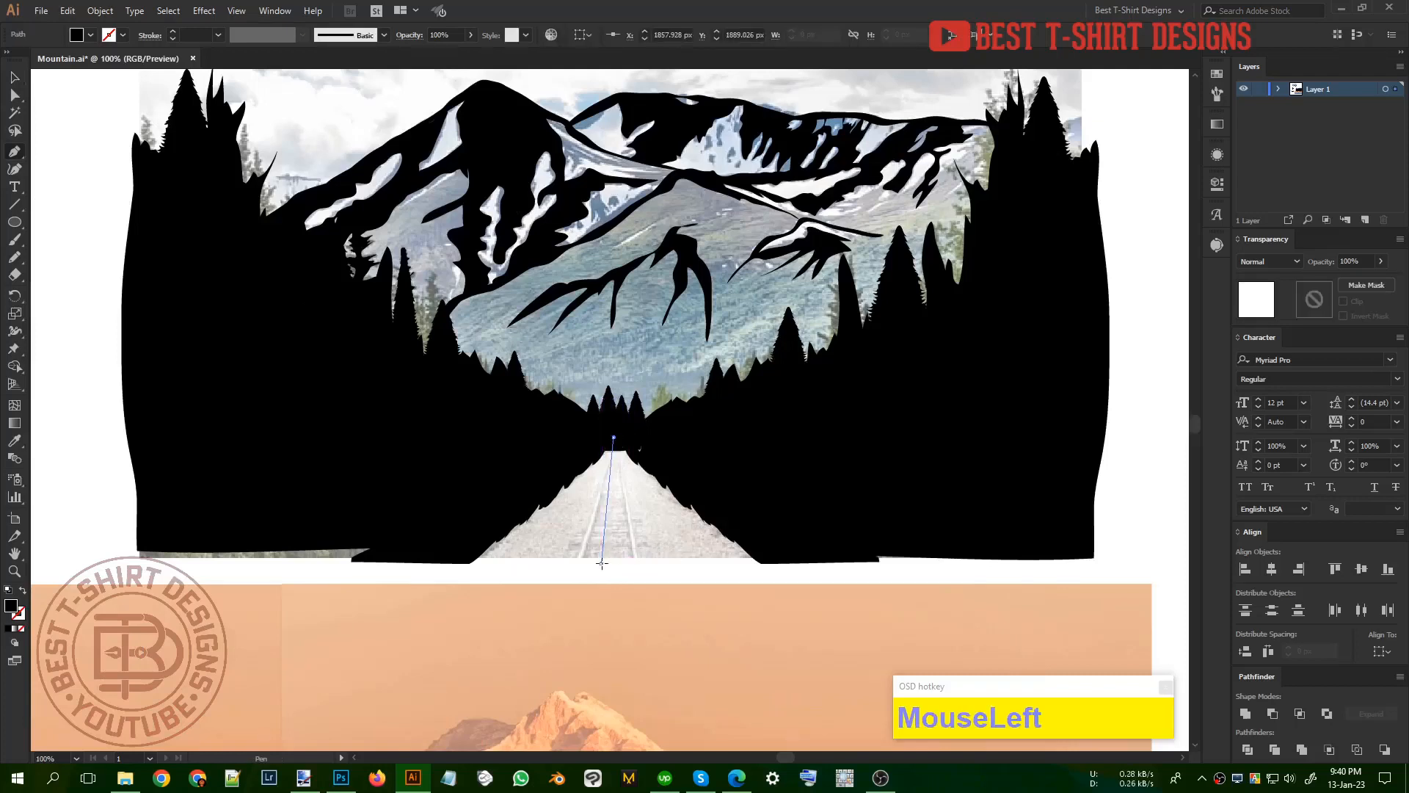
left_click(609, 563)
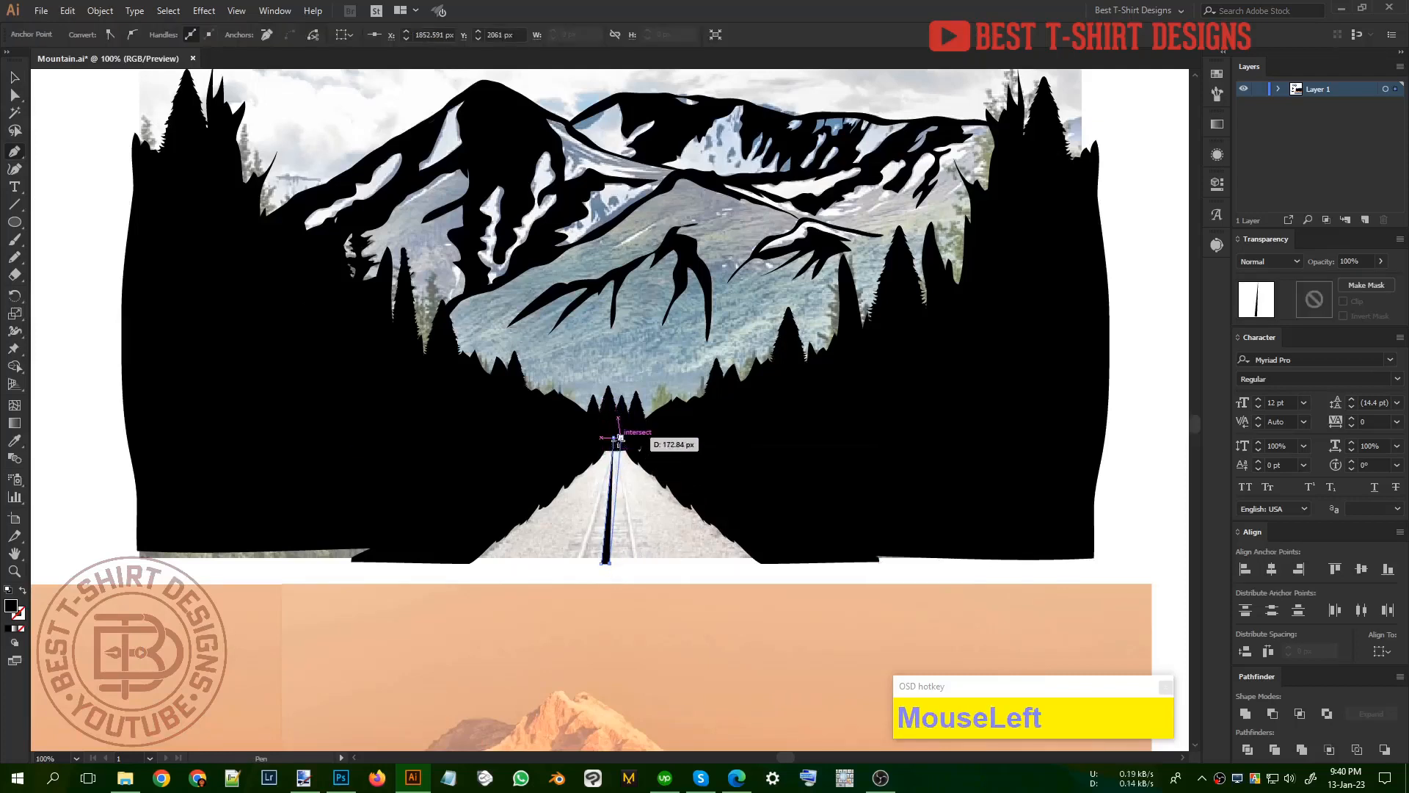
left_click(614, 438)
key("v")
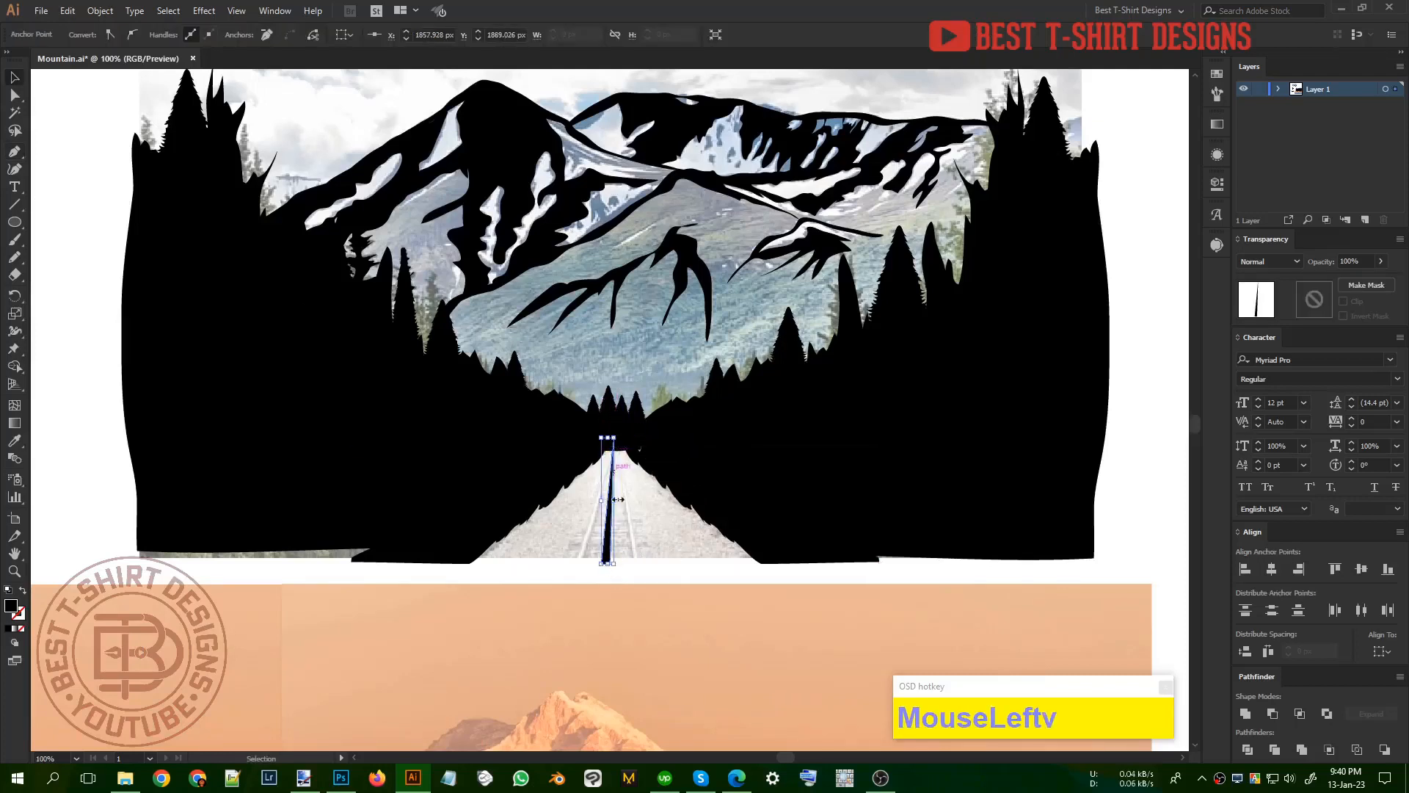
left_click(612, 553)
key("Right")
key("Right")
key("Right")
key("Right")
key("Right")
key("Right")
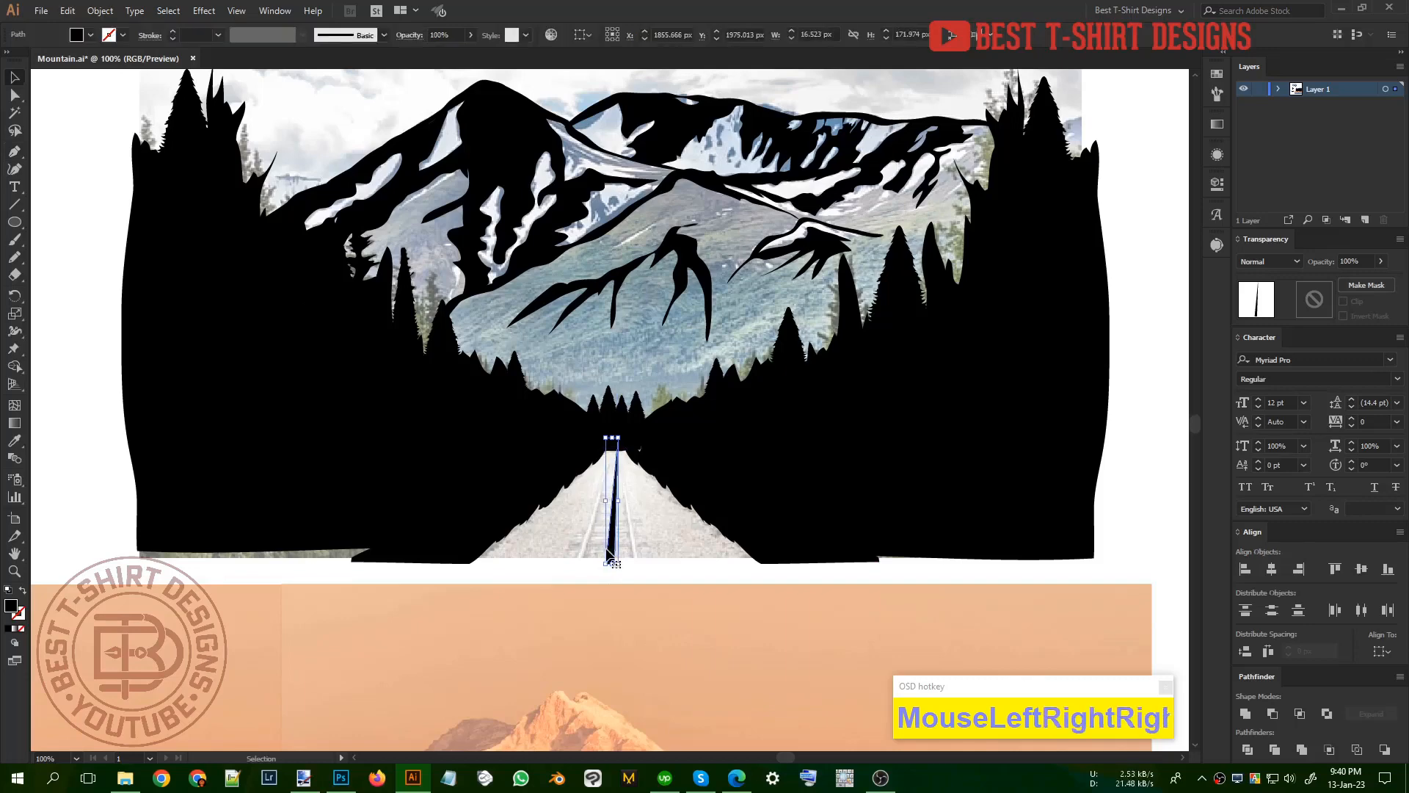
left_click(677, 540)
Step: Erase three gaps across the road's centre line to turn it into a dashed lane marking
scroll(636, 531, "up", 2)
key("shift+e")
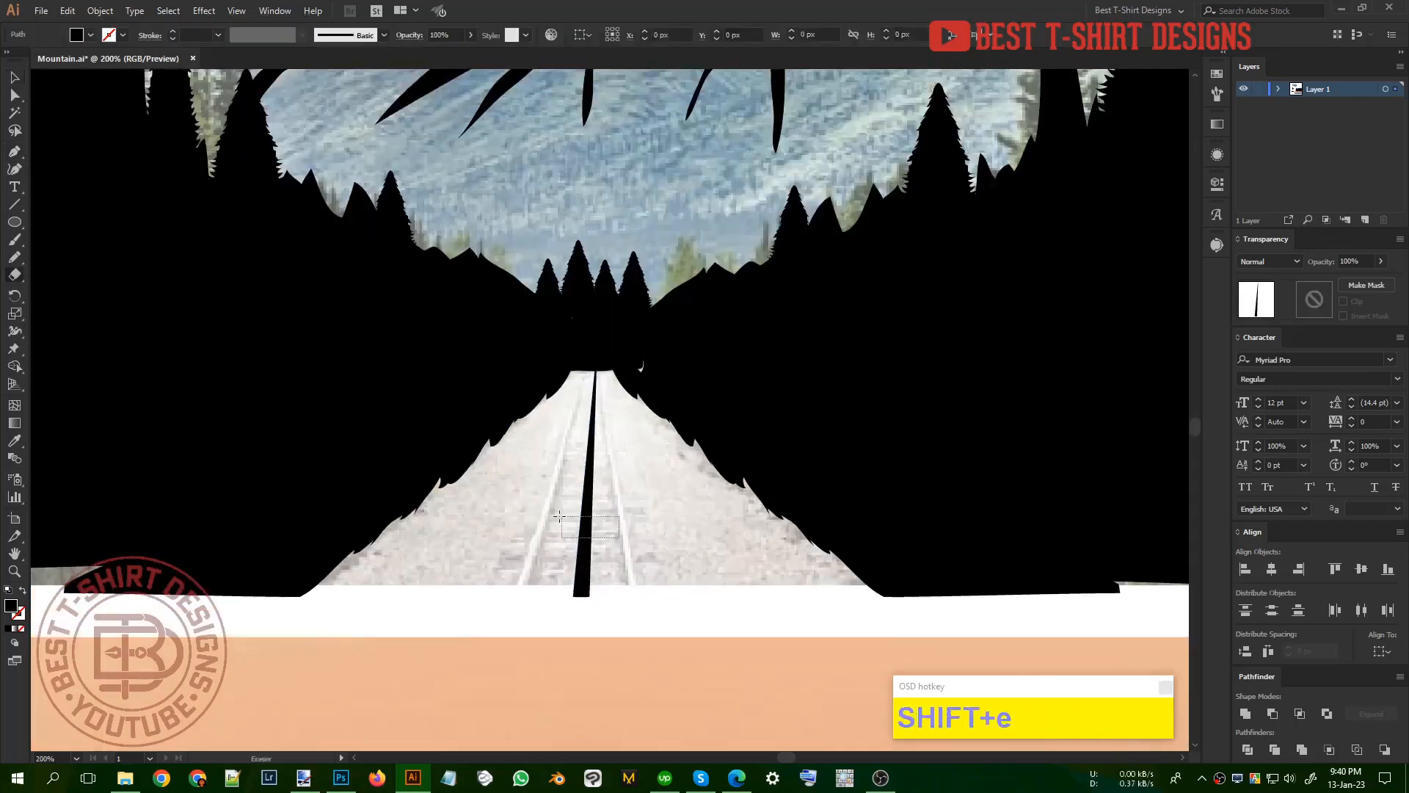
left_click_drag(547, 511, 628, 539)
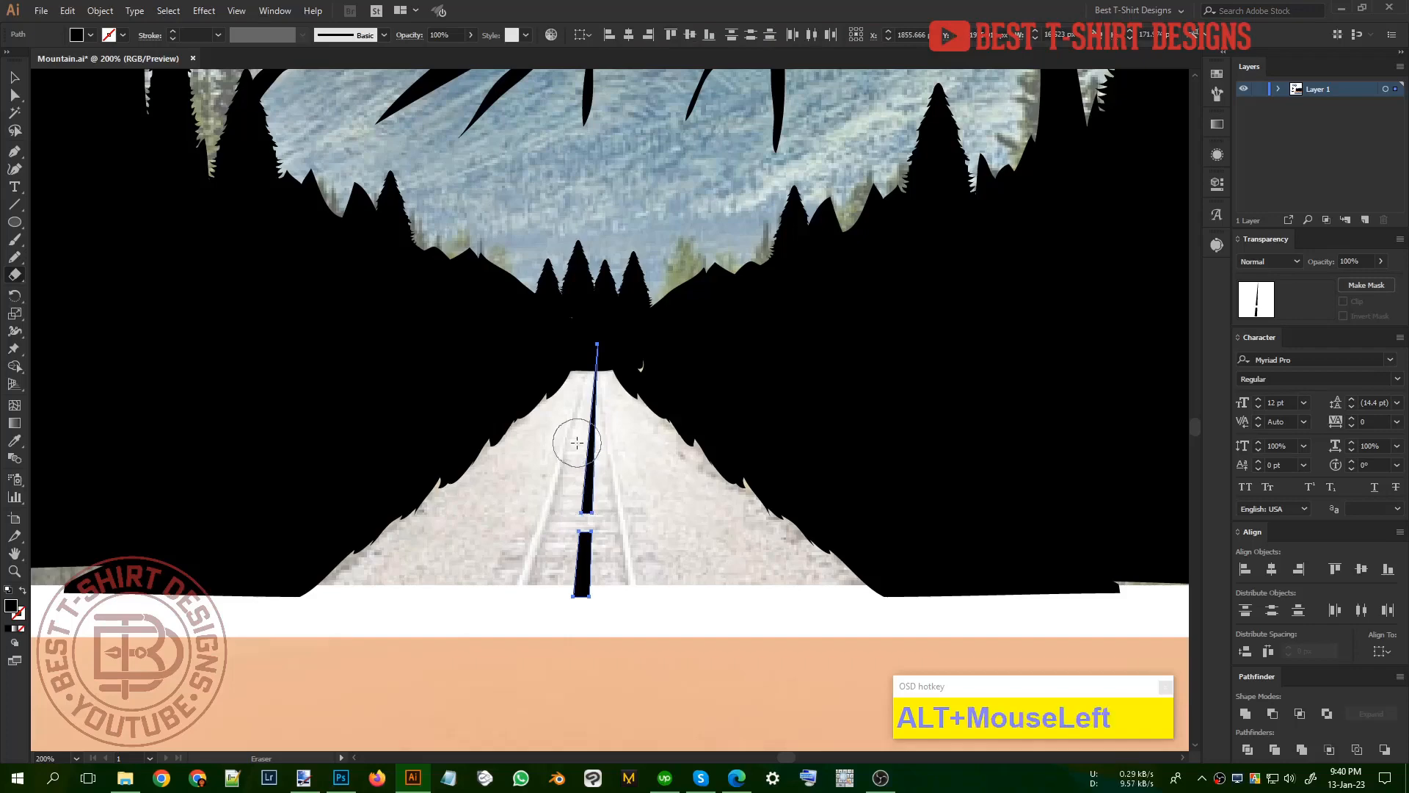
left_click_drag(577, 442, 620, 450)
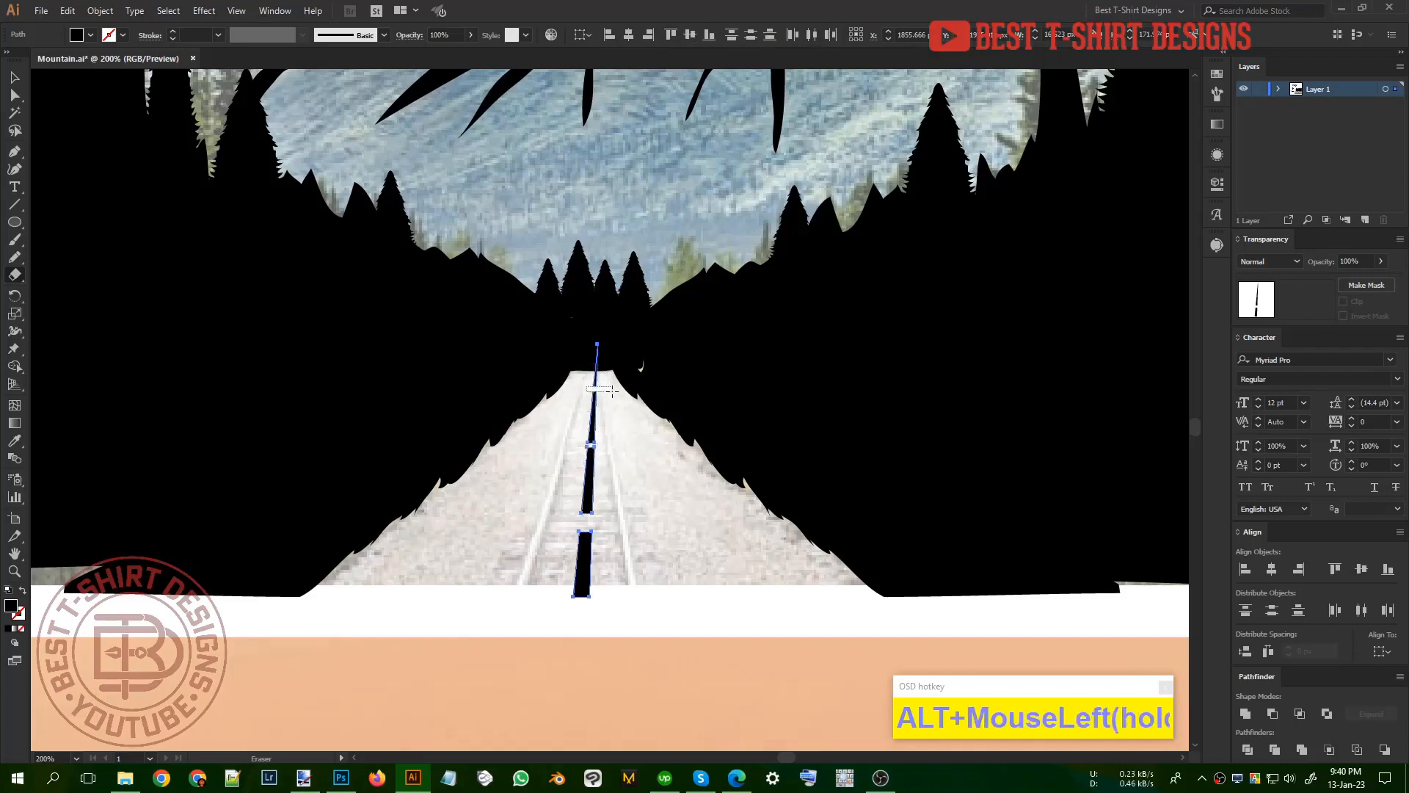
left_click_drag(612, 391, 614, 392)
key("v")
left_click(662, 494)
scroll(614, 524, "down", 1)
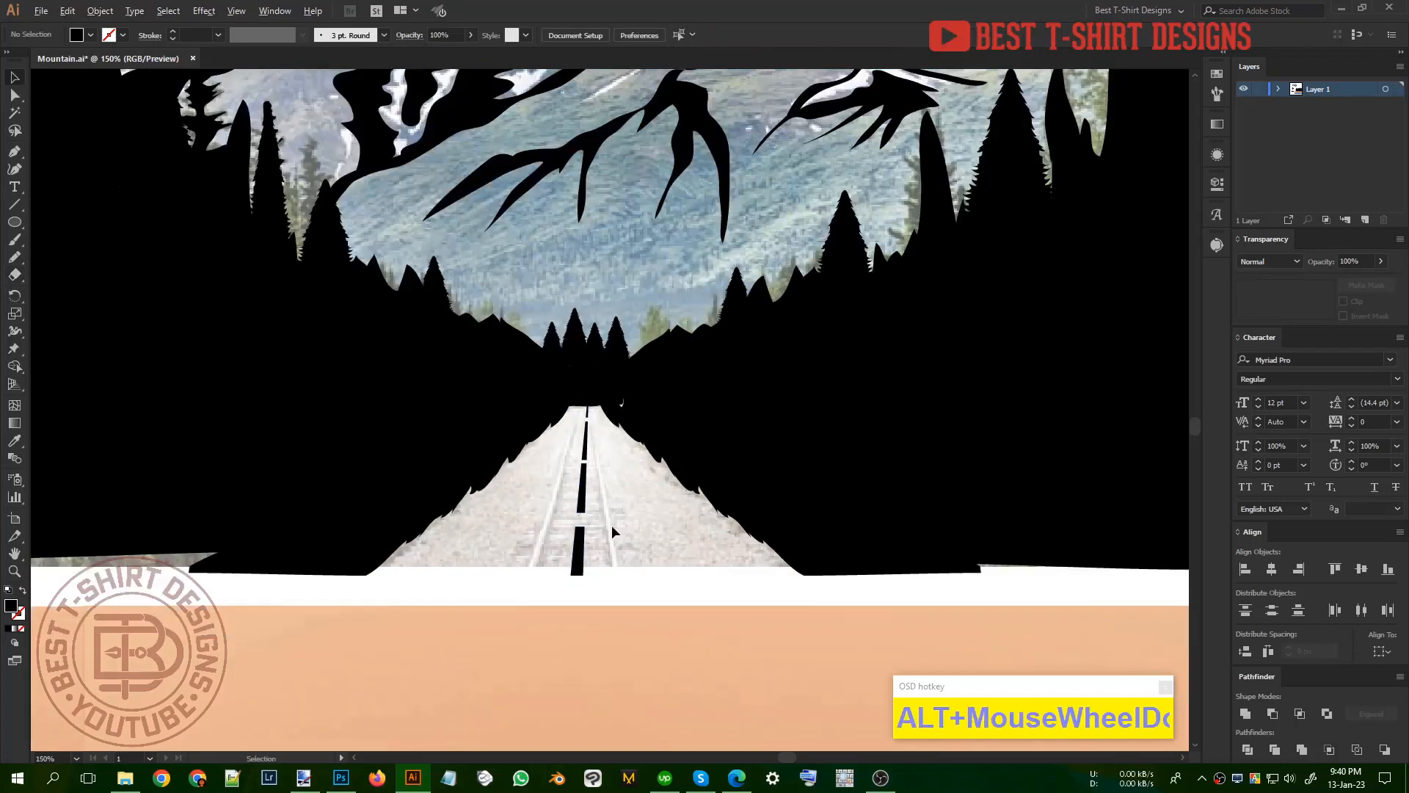
Step: Move the traced artwork off the photo to the empty area at the artboard's upper right and scale it to about half size
scroll(613, 525, "down", 3)
left_click_drag(619, 540, 784, 483)
scroll(545, 363, "down", 1)
scroll(742, 496, "down", 1)
left_click_drag(734, 431, 721, 228)
left_click(728, 301)
Step: Examine the isolated mountain road silhouette against the white artboard
scroll(677, 212, "up", 2)
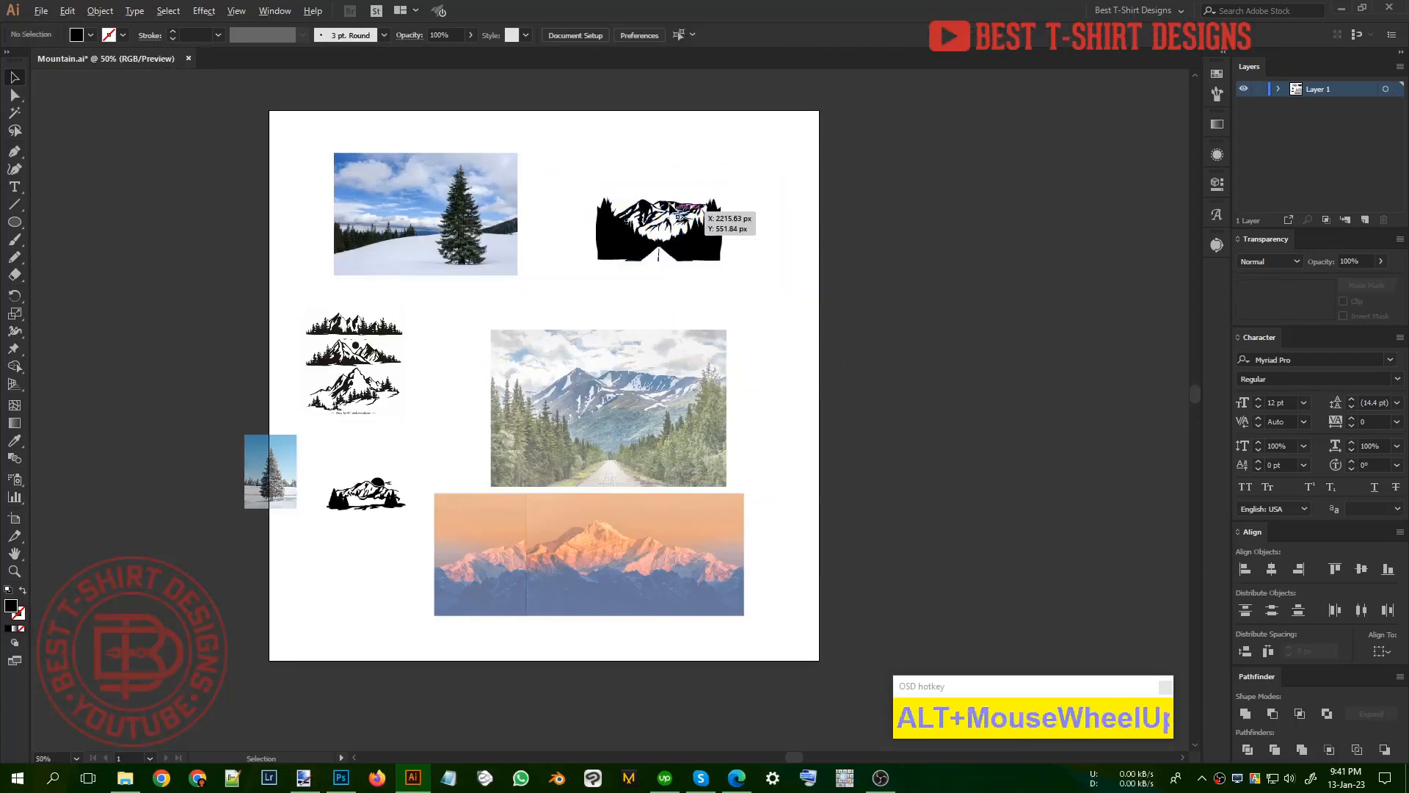
scroll(677, 213, "up", 2)
left_click(905, 430)
scroll(910, 430, "up", 1)
left_click(913, 433)
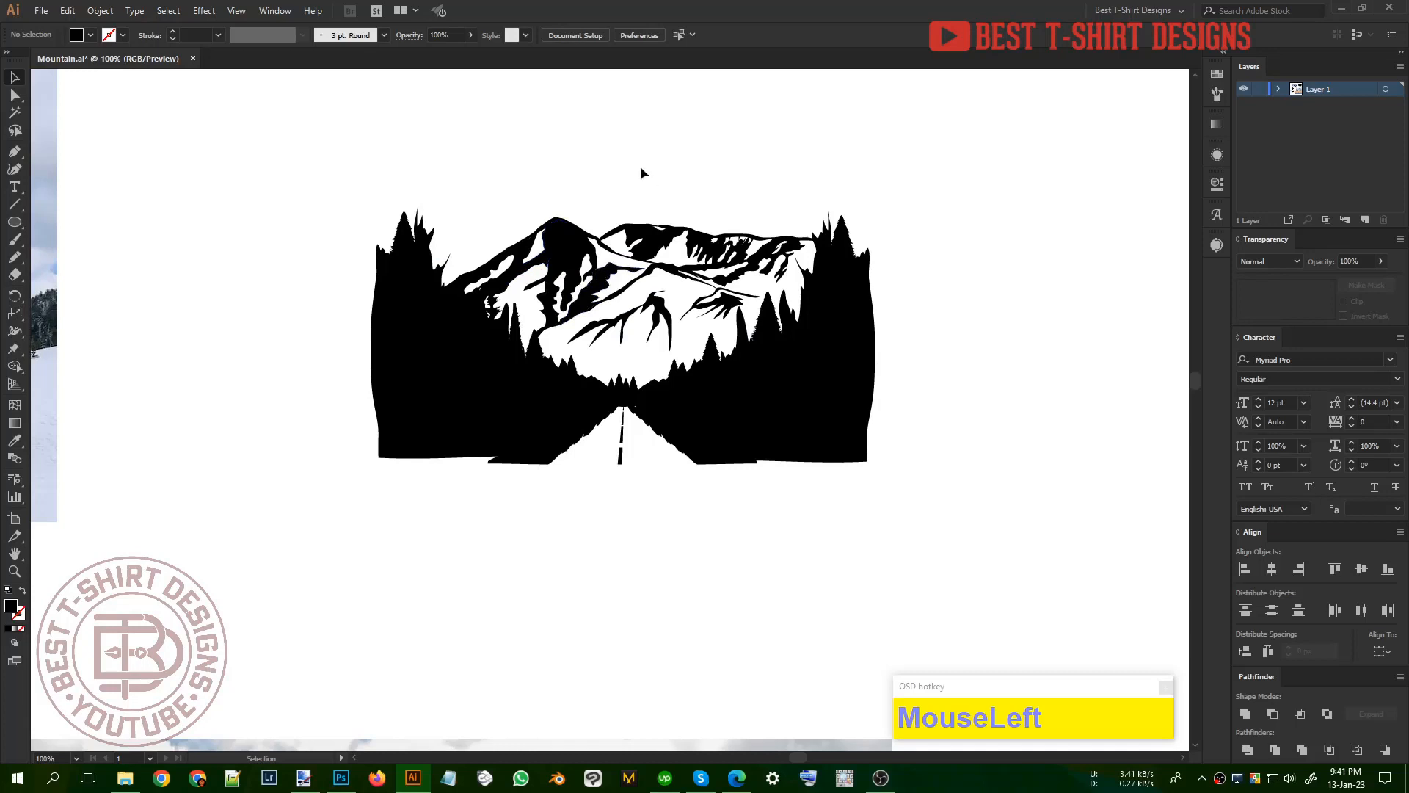
scroll(550, 197, "up", 2)
left_click(549, 194)
scroll(626, 174, "down", 1)
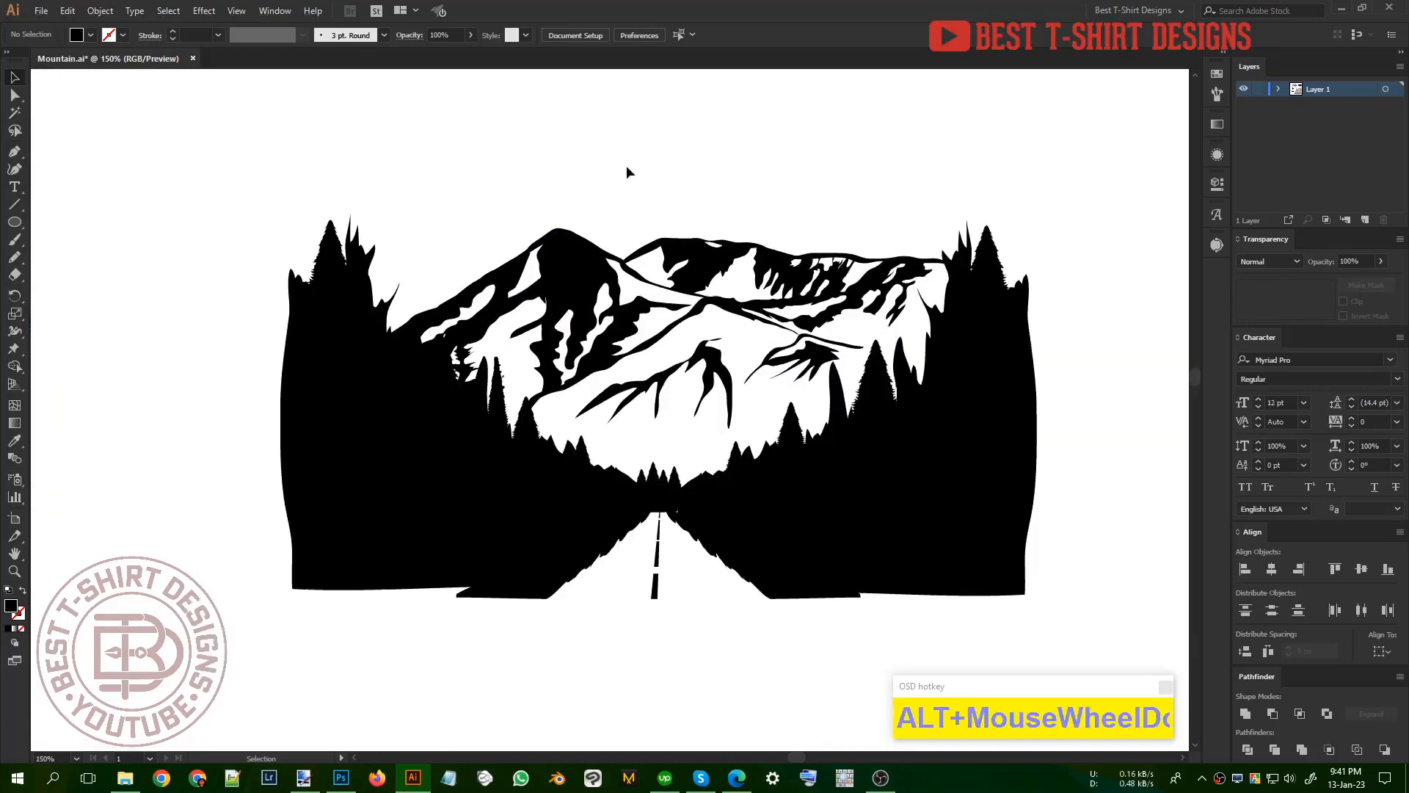
left_click(573, 168)
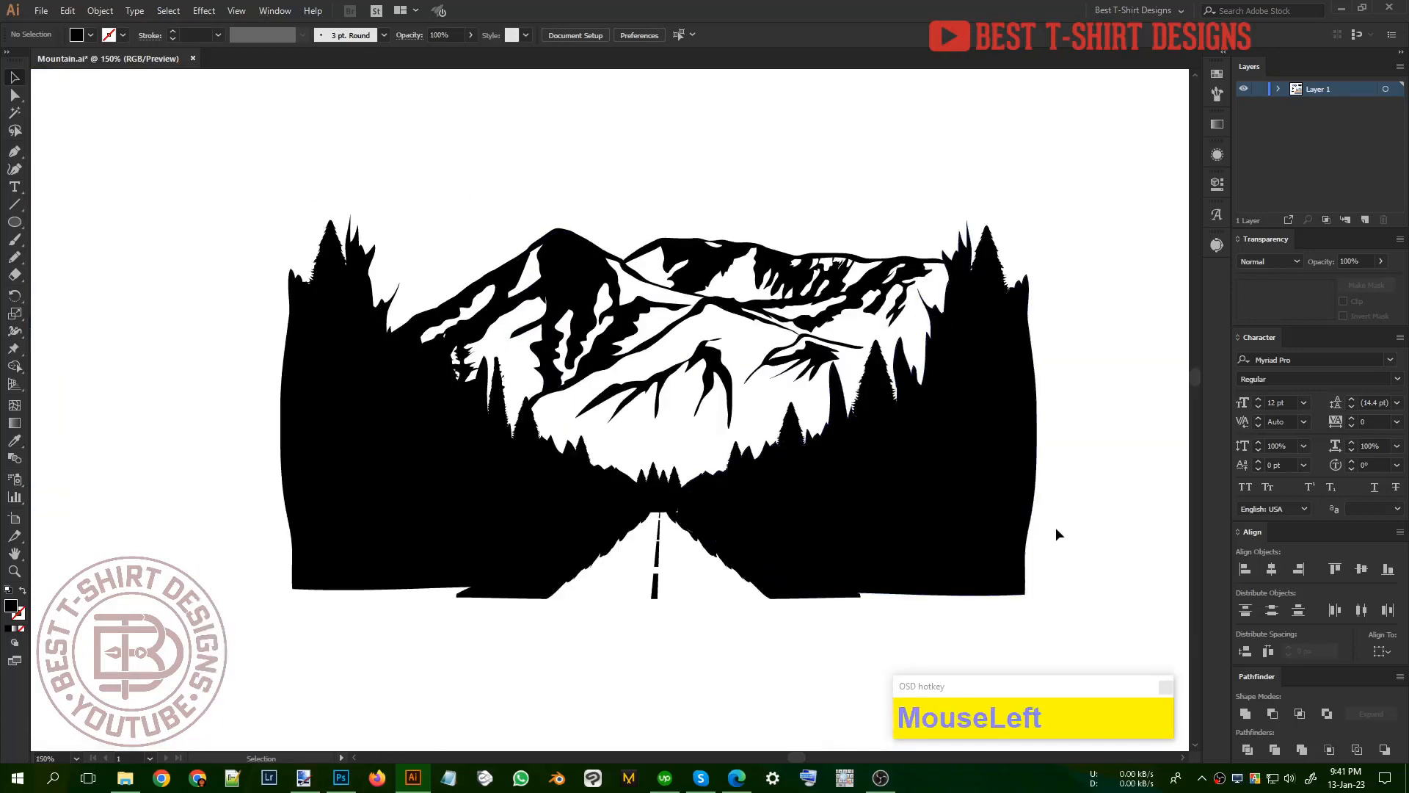
Step: Group the complete mountain road artwork and open an opacity mask on it with Clip off
left_click_drag(1069, 584, 186, 164)
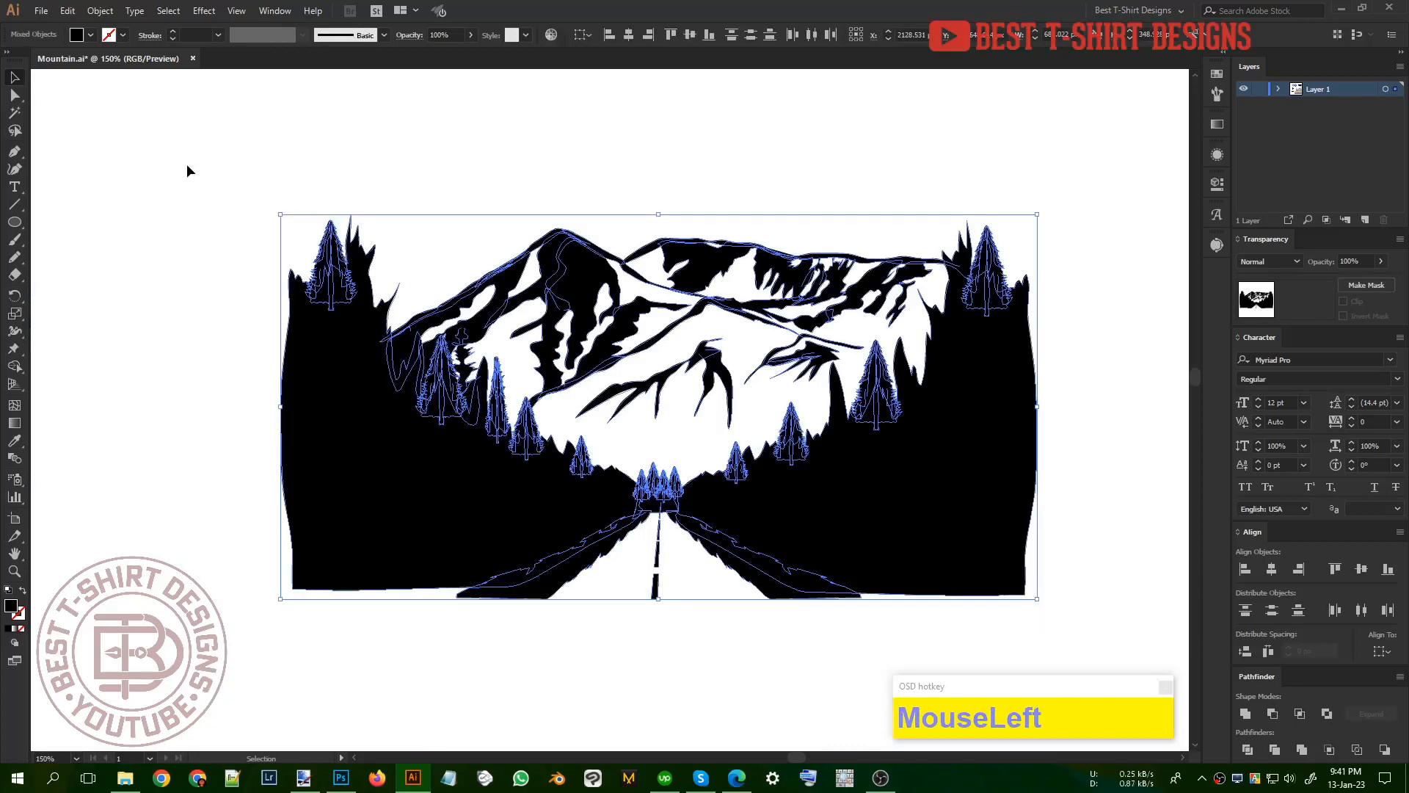
key("ctrl+g")
left_click(1317, 302)
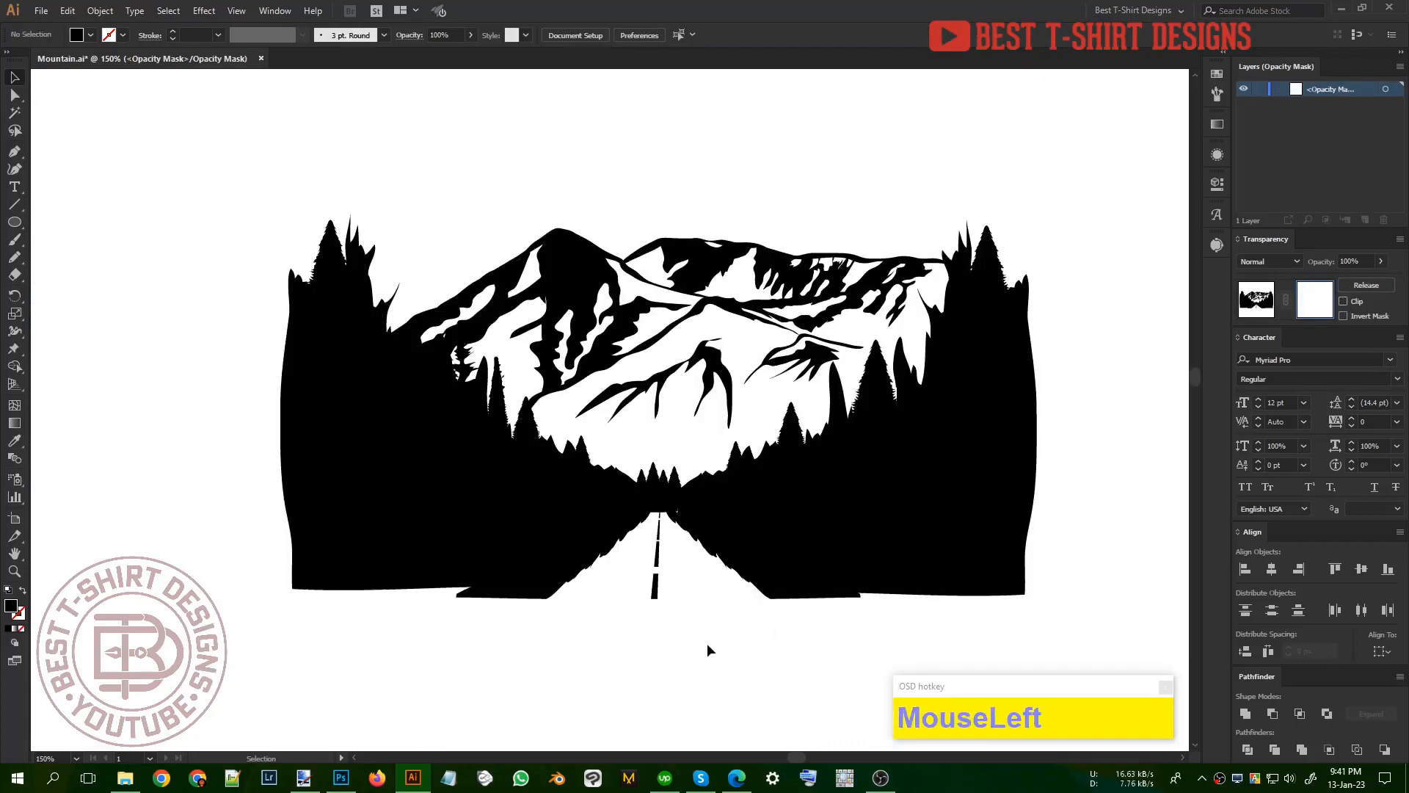
Step: Draw narrow snow streaks on the left mountain peak in the opacity mask with the Pencil tool
scroll(523, 187, "up", 2, "alt")
key("n")
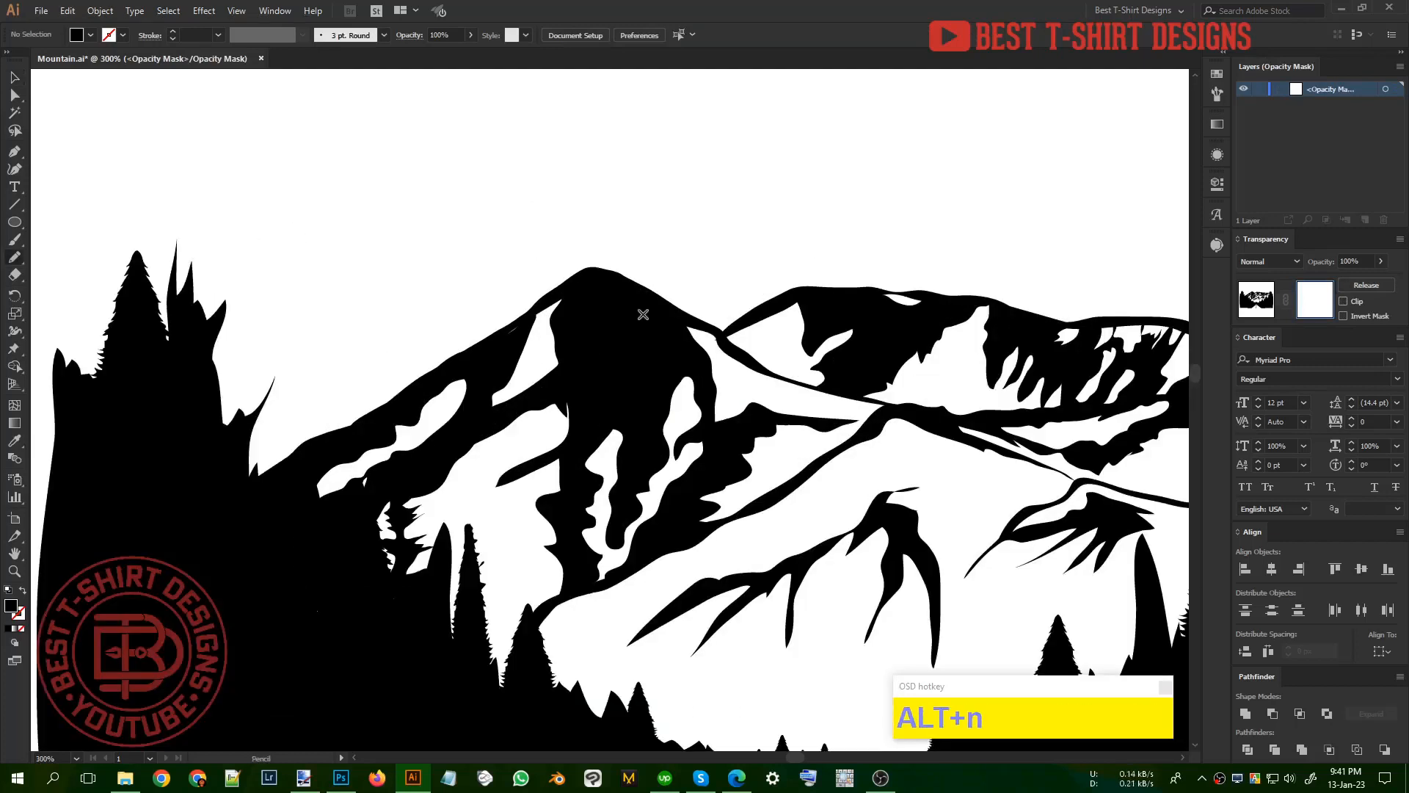
scroll(647, 328, "up", 1, "alt")
mouse_move(665, 313)
left_mouse_down()
mouse_move(580, 271)
mouse_move(549, 292)
mouse_move(559, 372)
mouse_move(571, 295)
mouse_move(586, 407)
mouse_move(593, 373)
mouse_move(629, 458)
mouse_move(591, 299)
mouse_move(595, 287)
mouse_move(699, 344)
mouse_move(668, 312)
left_mouse_up()
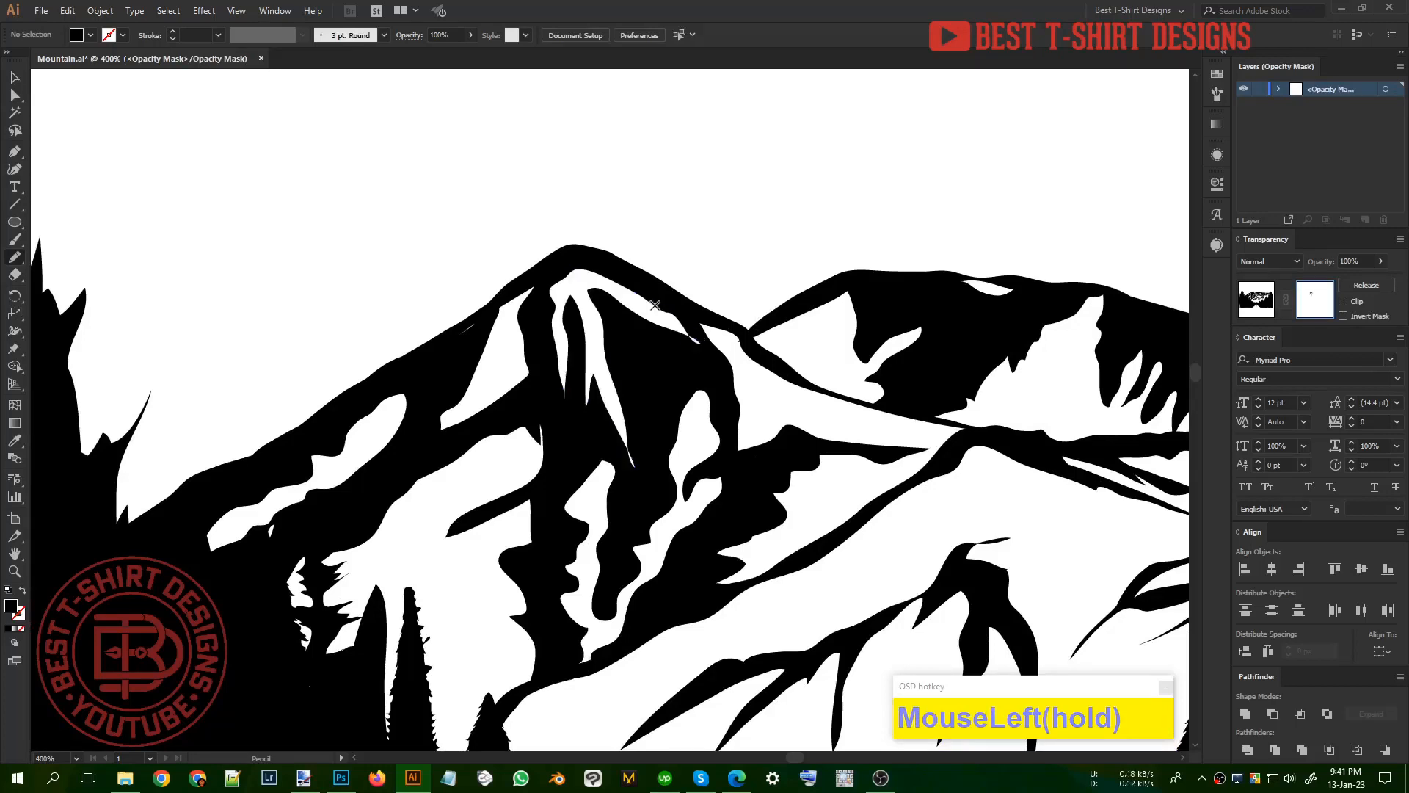
Step: Draw curved snow highlights just below the second mountain's summit in the opacity mask
scroll(456, 299, "down", 3, "alt")
scroll(745, 308, "up", 2, "alt")
scroll(745, 308, "up", 2, "alt")
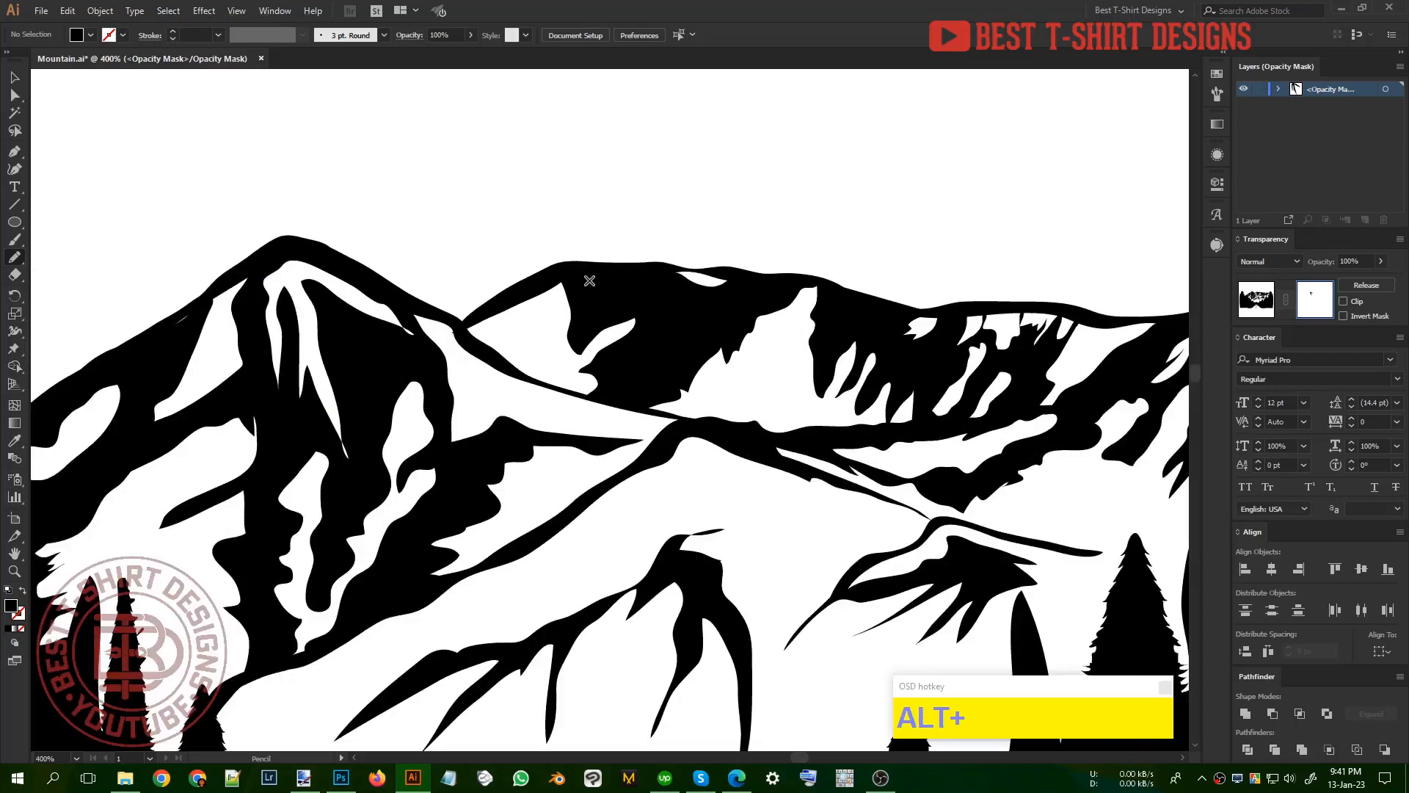
mouse_move(580, 277)
left_mouse_down()
mouse_move(642, 276)
mouse_move(715, 310)
mouse_move(699, 343)
mouse_move(700, 318)
mouse_move(659, 373)
mouse_move(634, 380)
mouse_move(669, 342)
mouse_move(675, 307)
mouse_move(581, 277)
left_mouse_up()
scroll(813, 372, "down", 2, "alt")
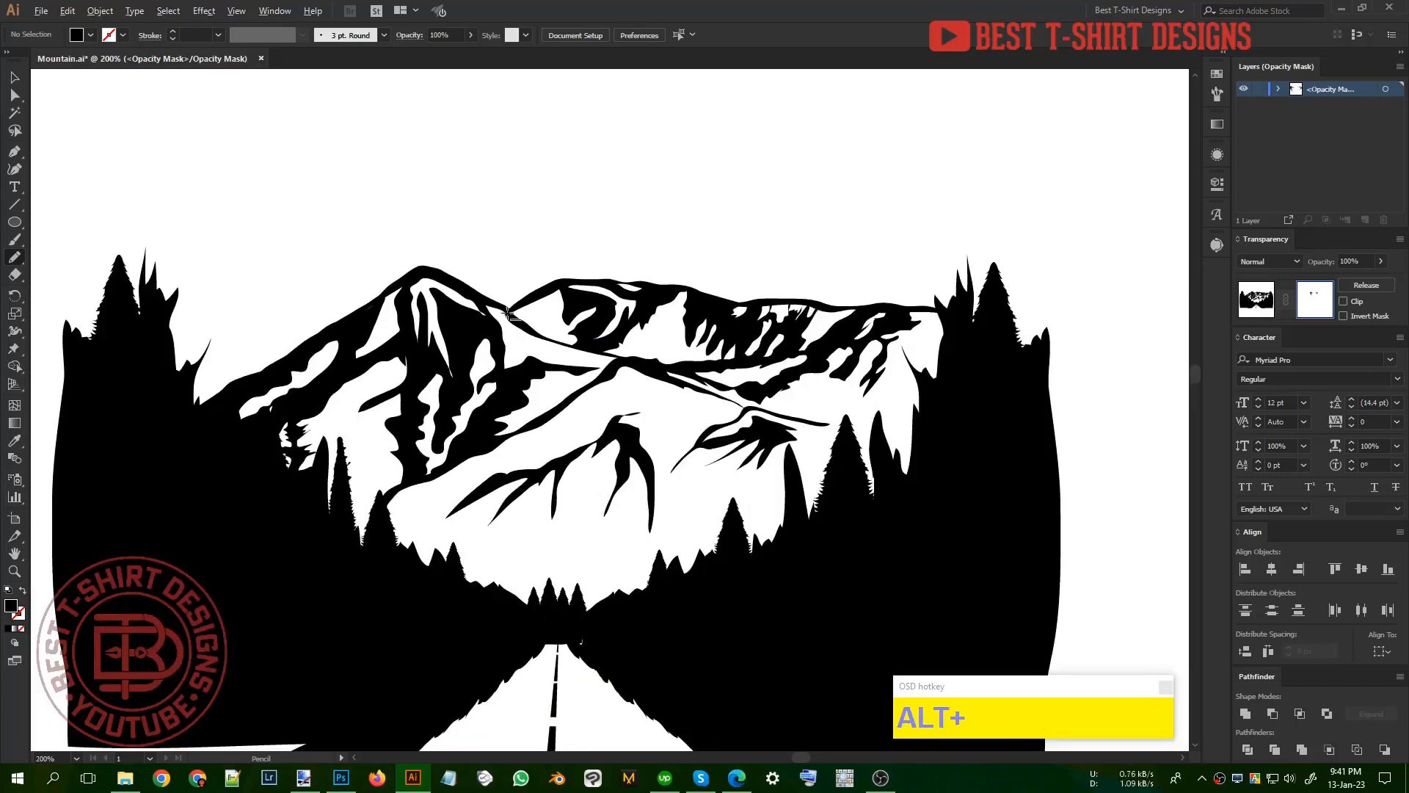
Step: Draw a thin jagged light band with two tree-shaped peaks across the right-hand forest in the opacity mask
scroll(833, 525, "down", 1, "alt")
scroll(865, 519, "up", 1, "alt")
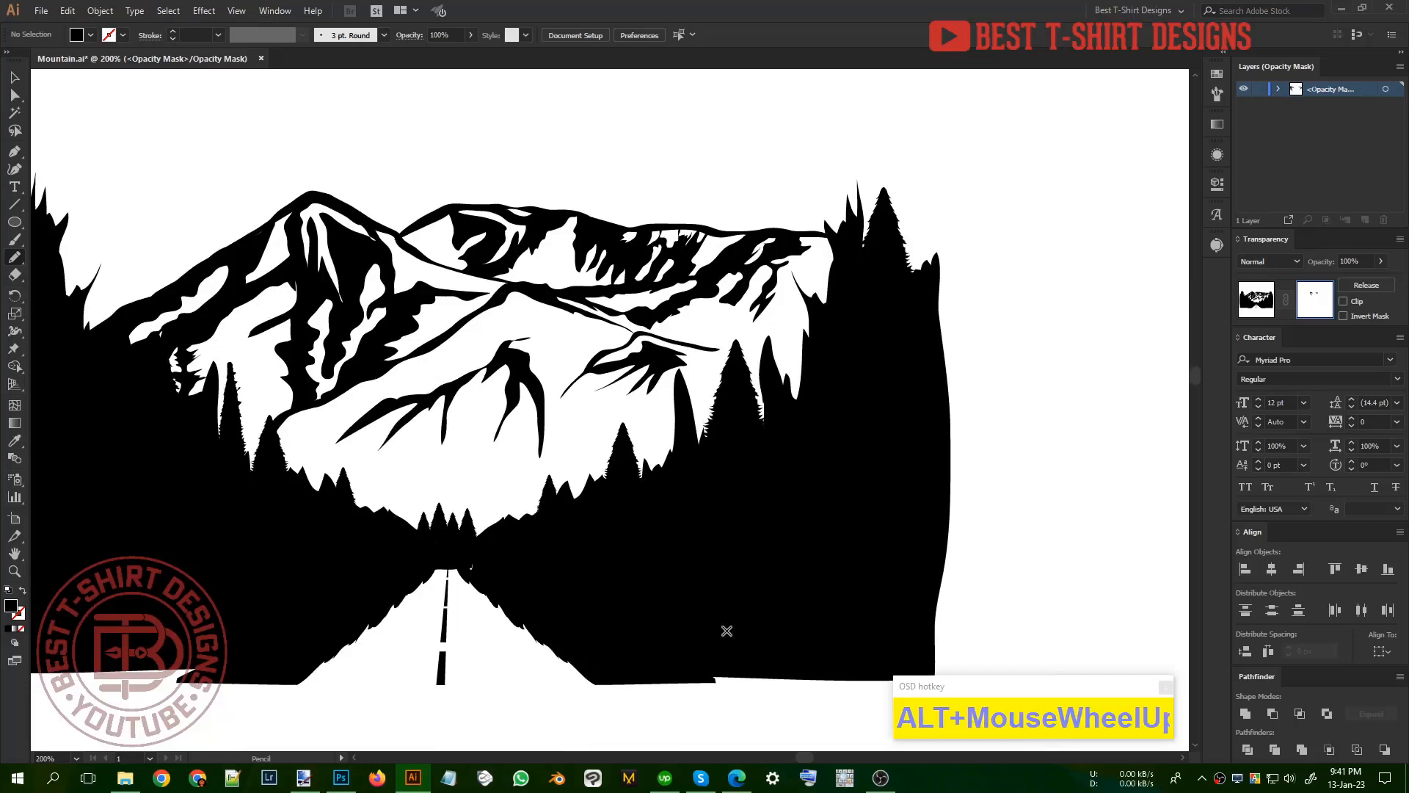
scroll(786, 565, "down", 1, "alt")
scroll(727, 572, "up", 1, "alt")
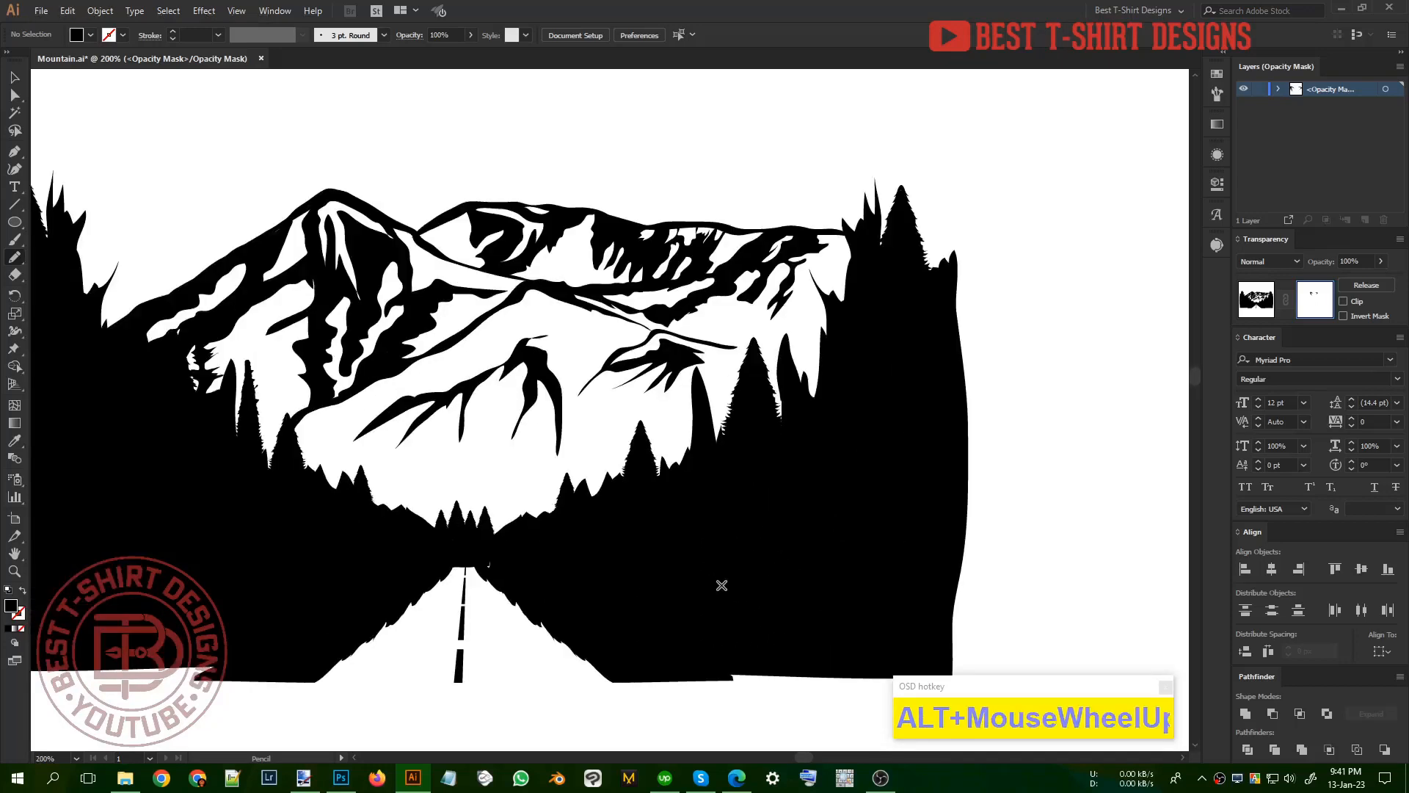
mouse_move(970, 518)
left_mouse_down()
mouse_move(916, 518)
mouse_move(890, 459)
mouse_move(896, 519)
mouse_move(868, 531)
mouse_move(826, 486)
mouse_move(795, 528)
mouse_move(623, 541)
mouse_move(769, 550)
mouse_move(818, 492)
mouse_move(858, 550)
mouse_move(1054, 530)
left_mouse_up()
scroll(981, 545, "down", 2)
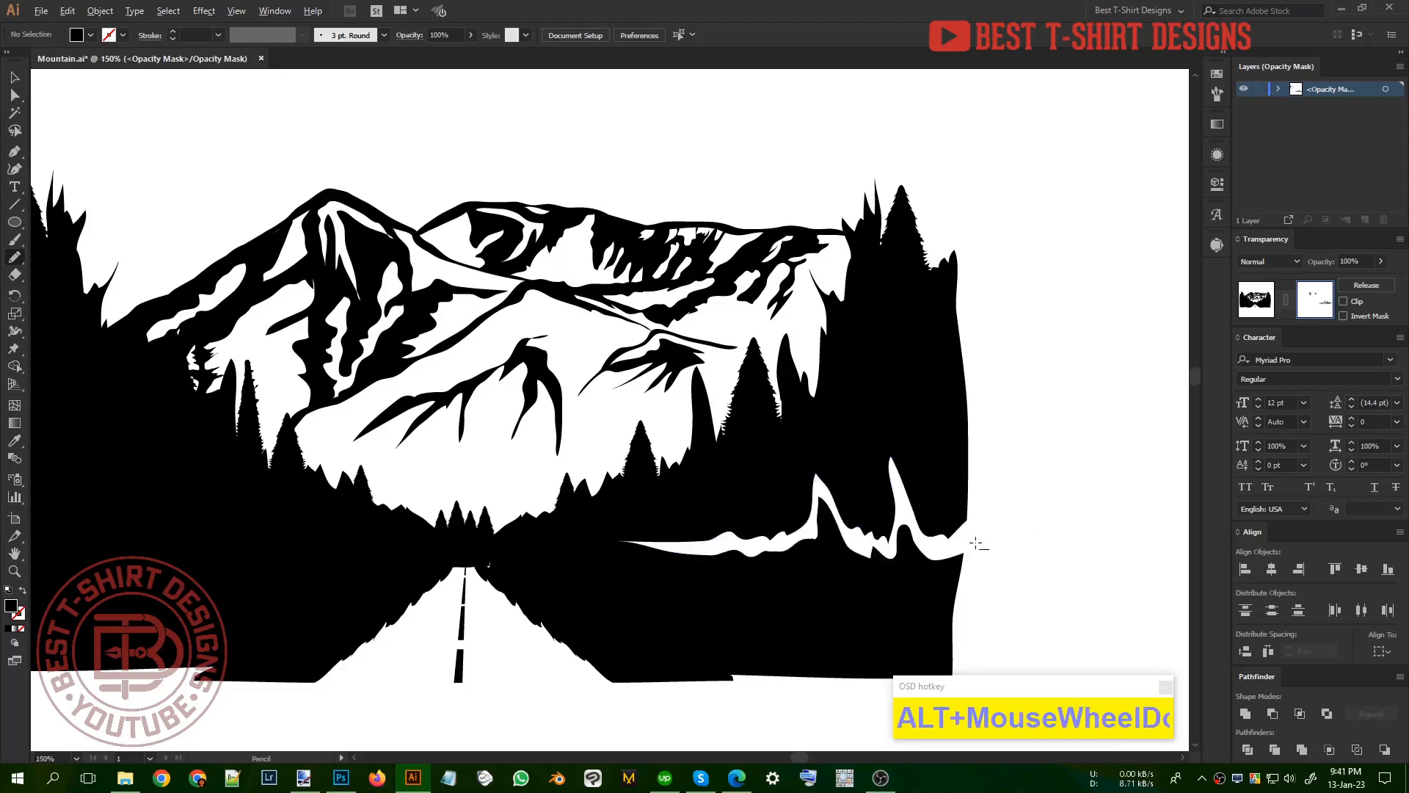
Step: Copy the jagged band to the left-hand forest, reflect it across the vertical axis and nudge it right
key("v")
left_click_drag(973, 556, 585, 558)
key("ctrl+r")
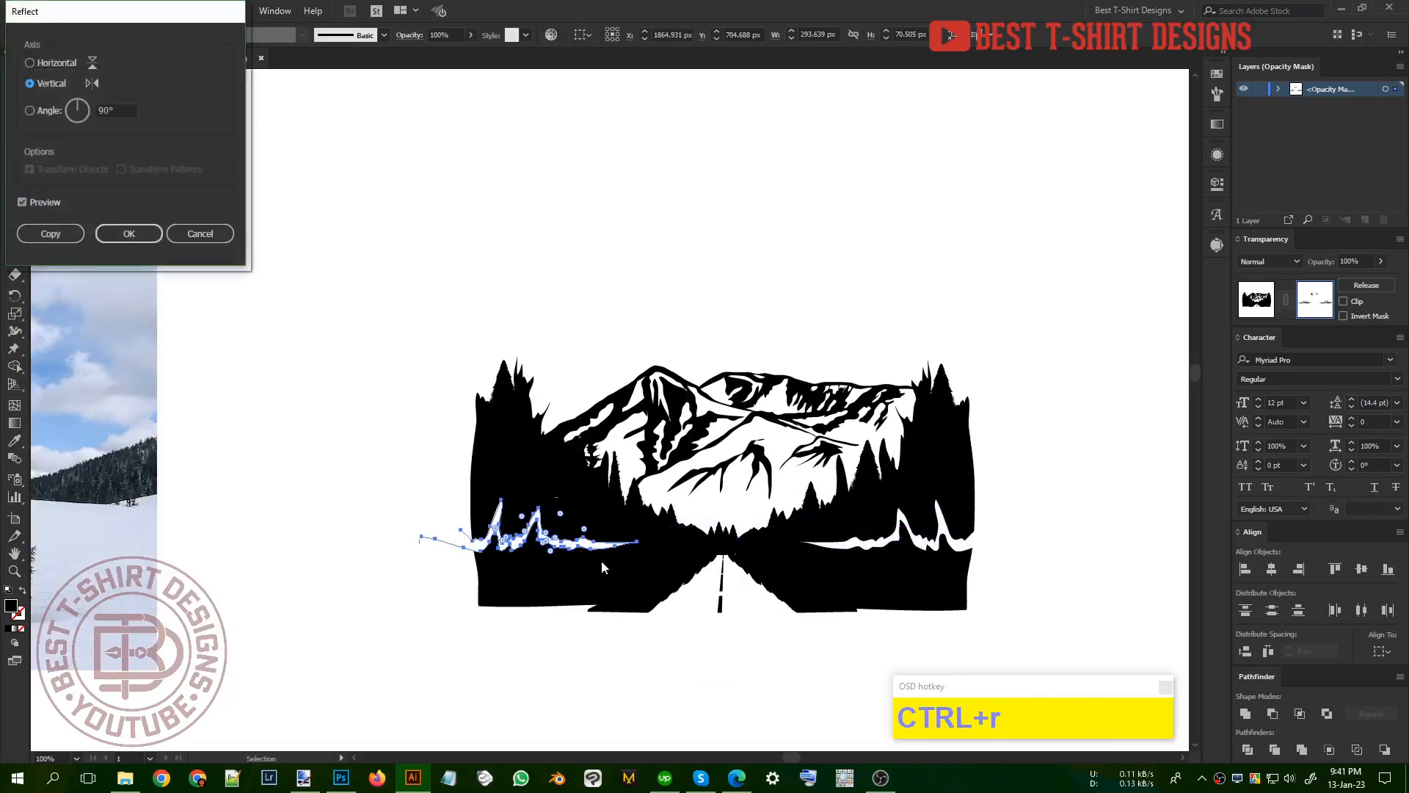
left_click(131, 235)
key("Right")
key("Right")
key("Right")
key("Right")
key("Right")
key("Right")
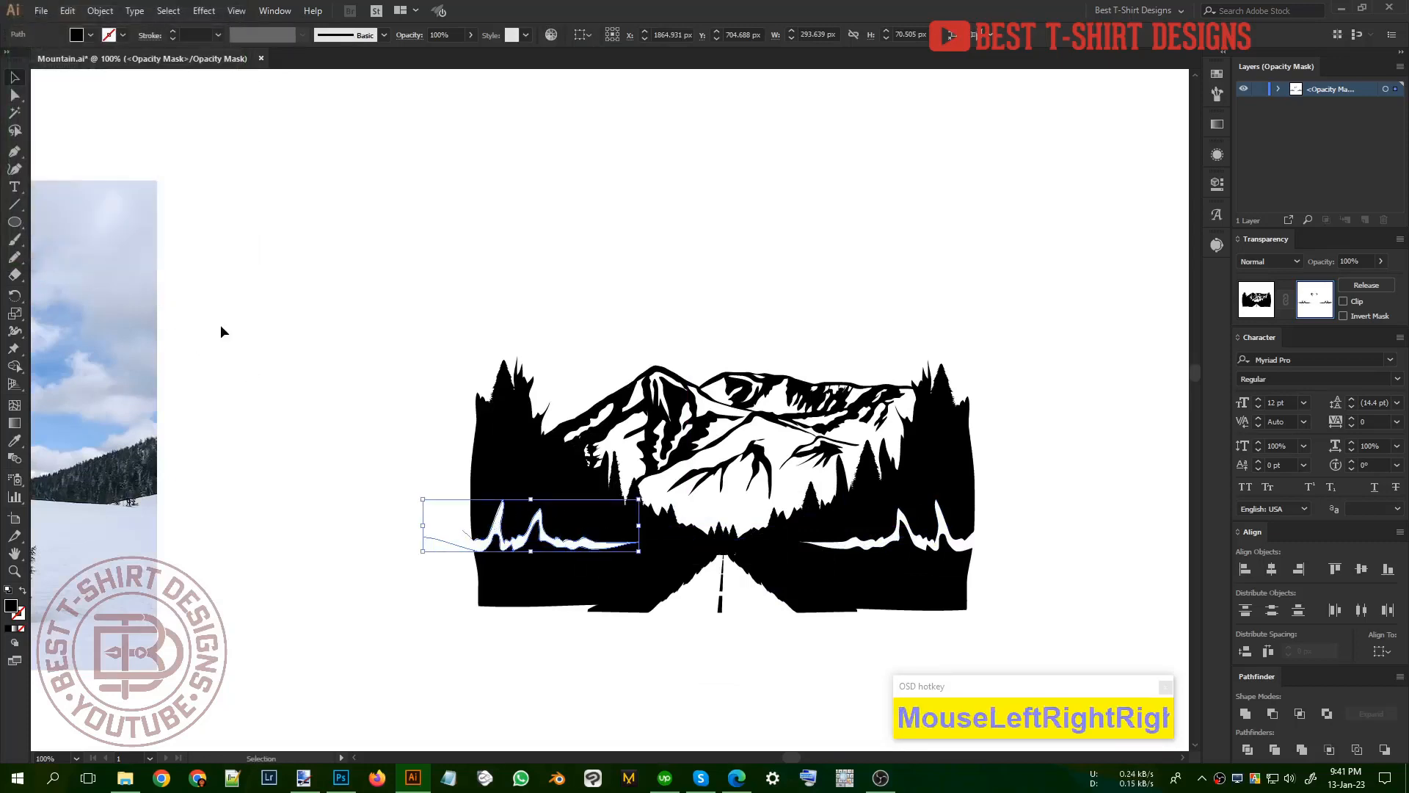
left_click(452, 386)
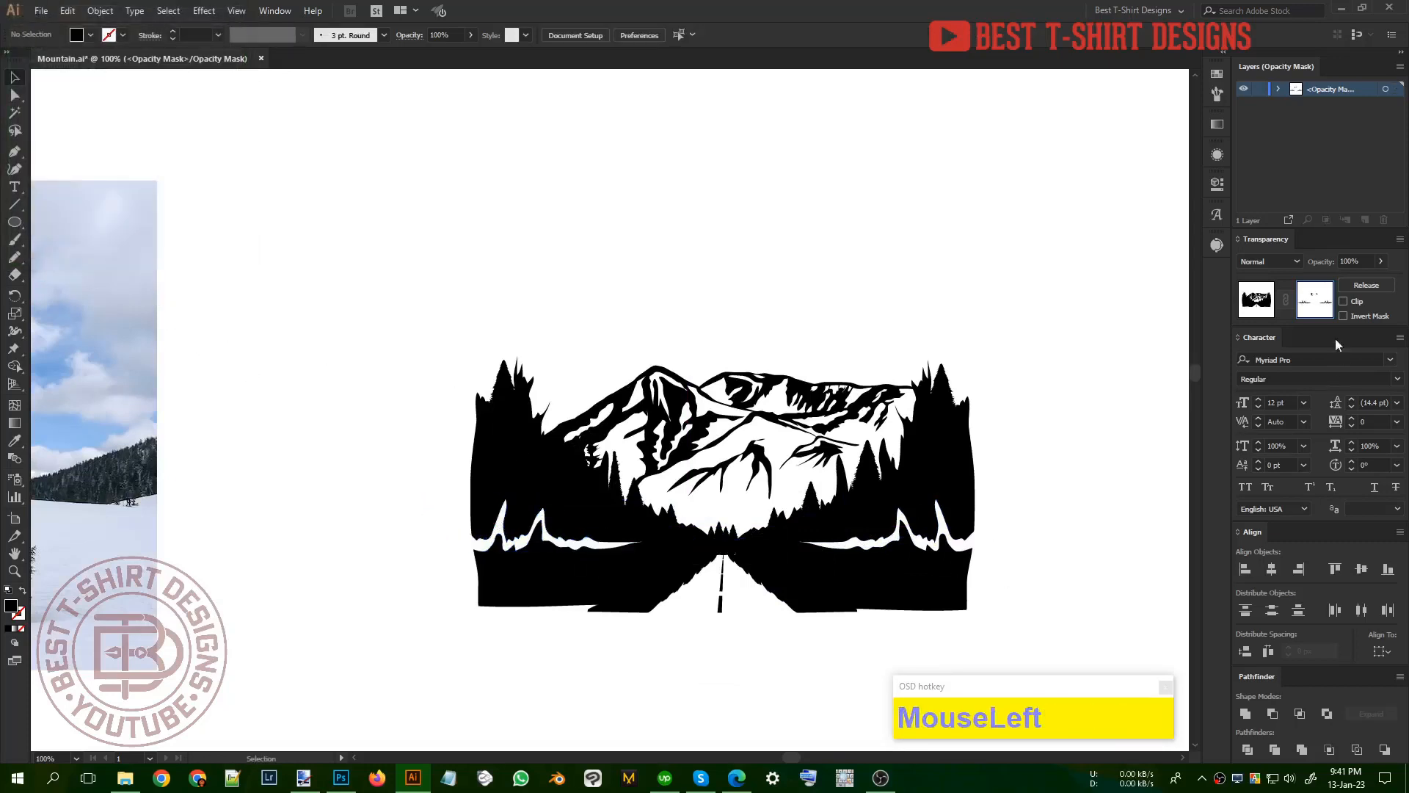
Step: Leave opacity mask editing and group the masked mountain road artwork
left_click(1253, 308)
scroll(575, 337, "down", 1)
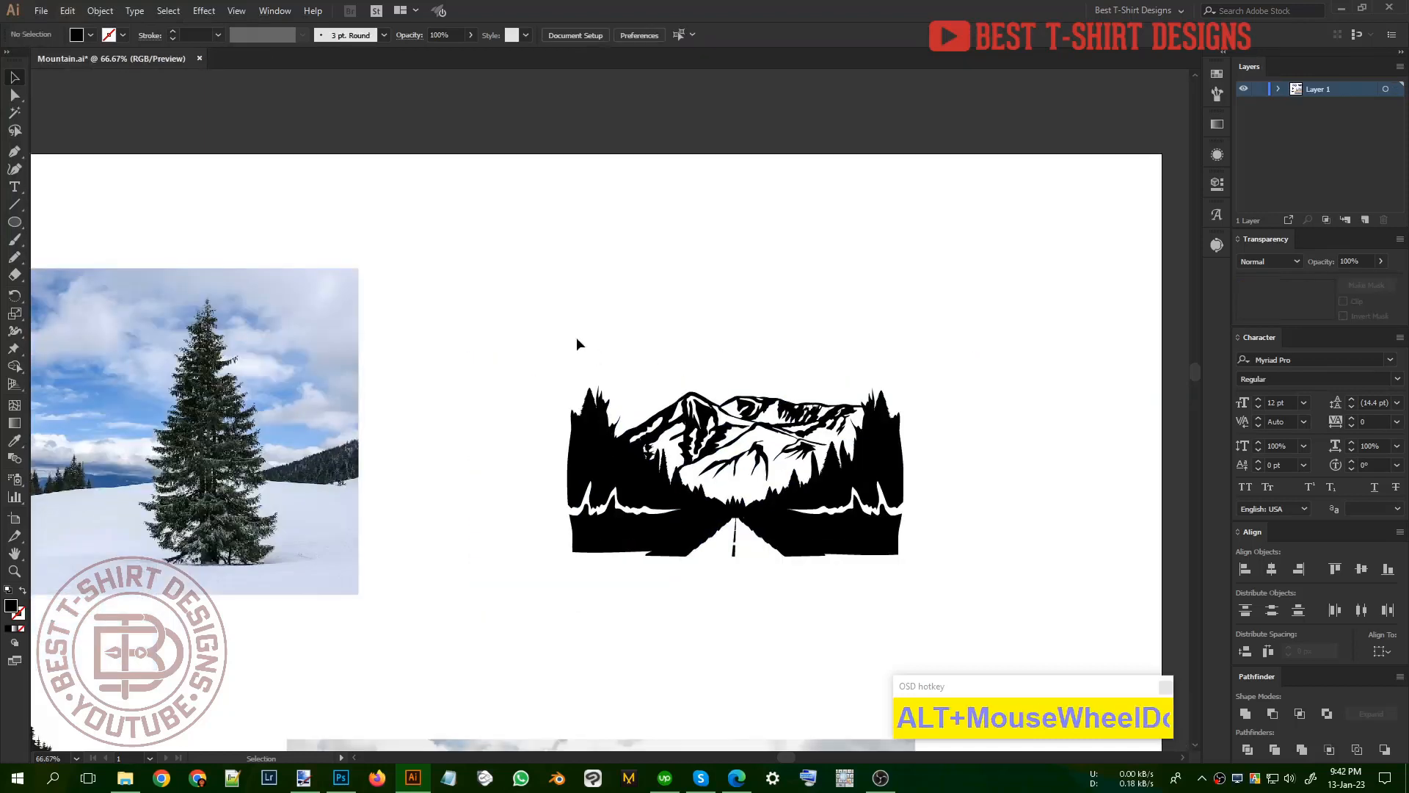
left_click_drag(527, 312, 968, 608)
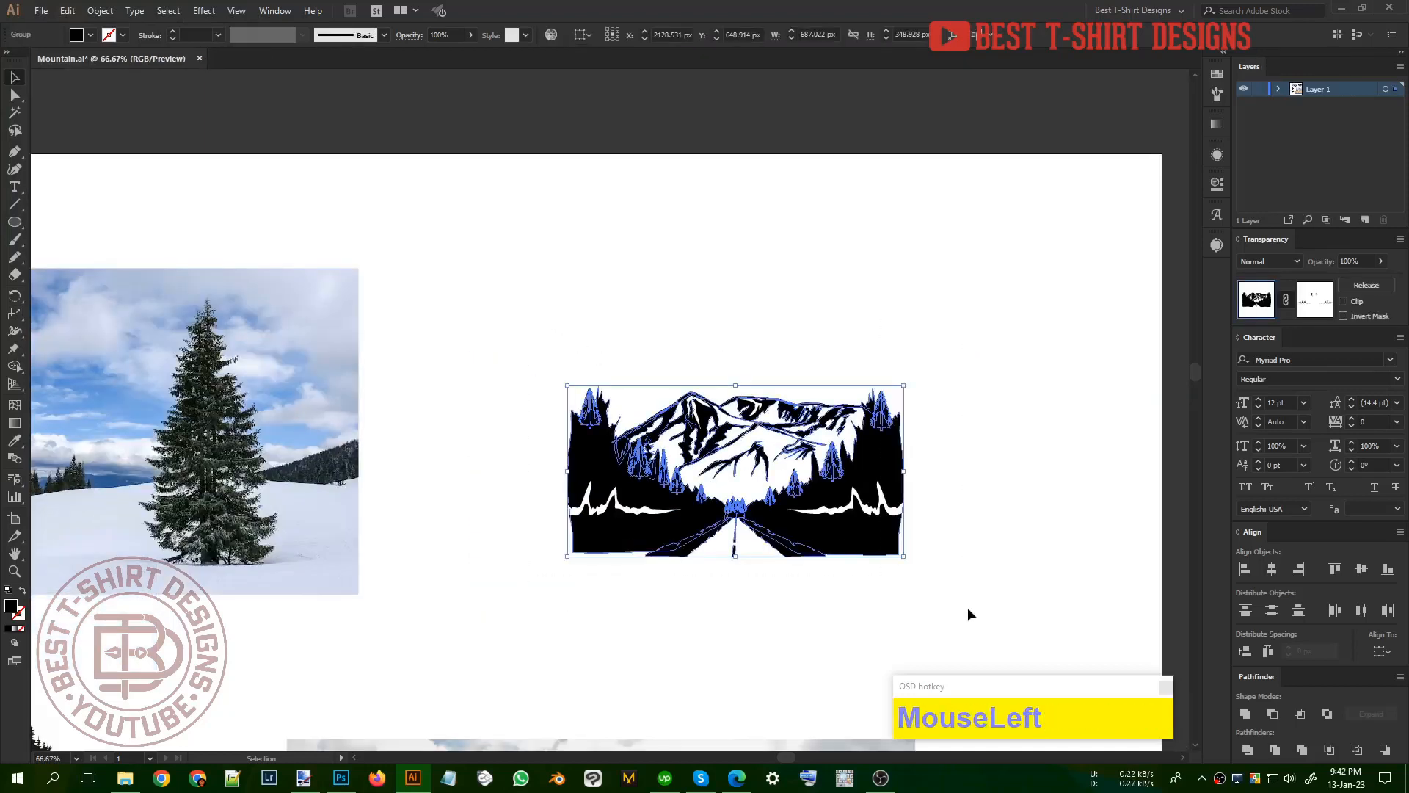
key("ctrl+g")
left_click(968, 608)
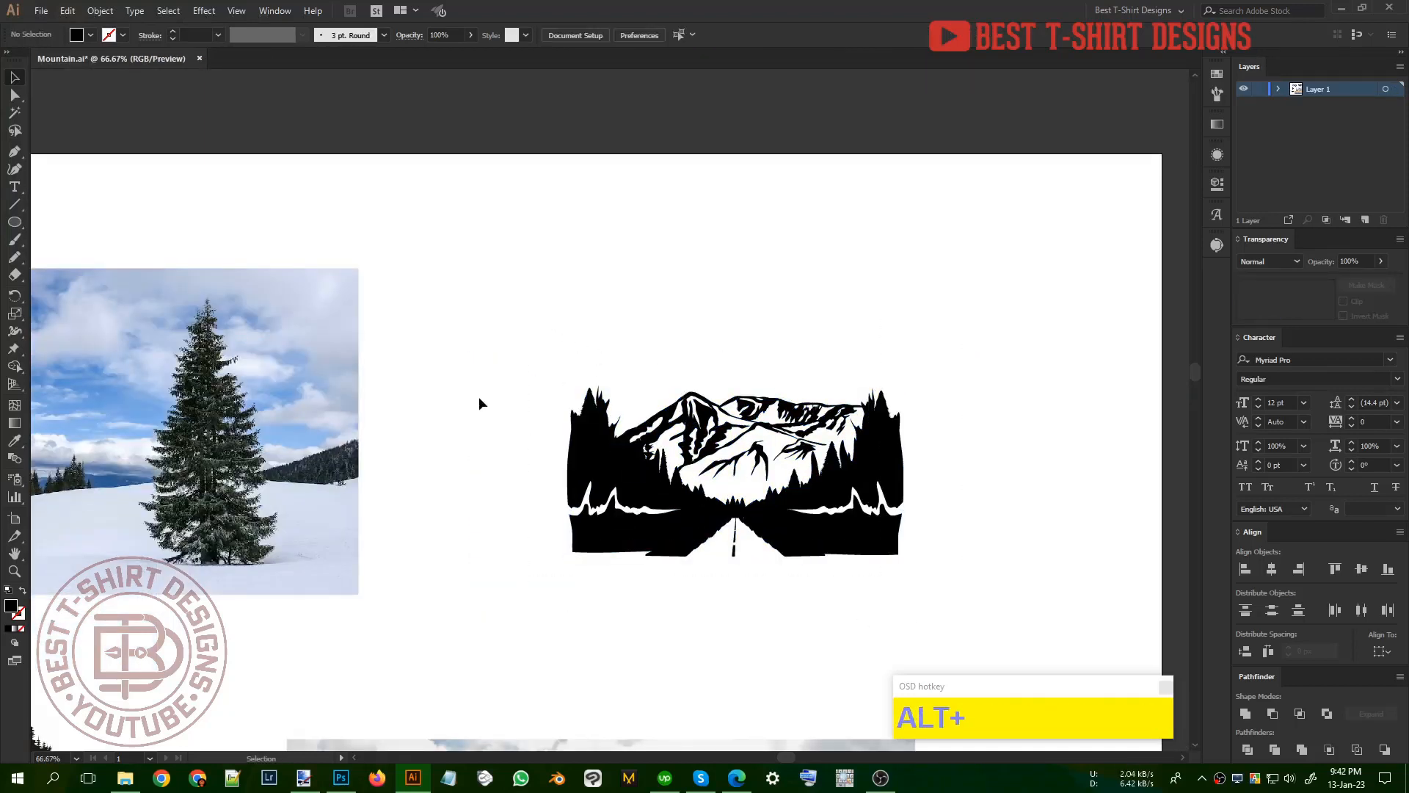
Step: Draw a circle about 534 px wide over the artwork, swap its fill for a stroke and nudge it up and slightly left
left_click(14, 221)
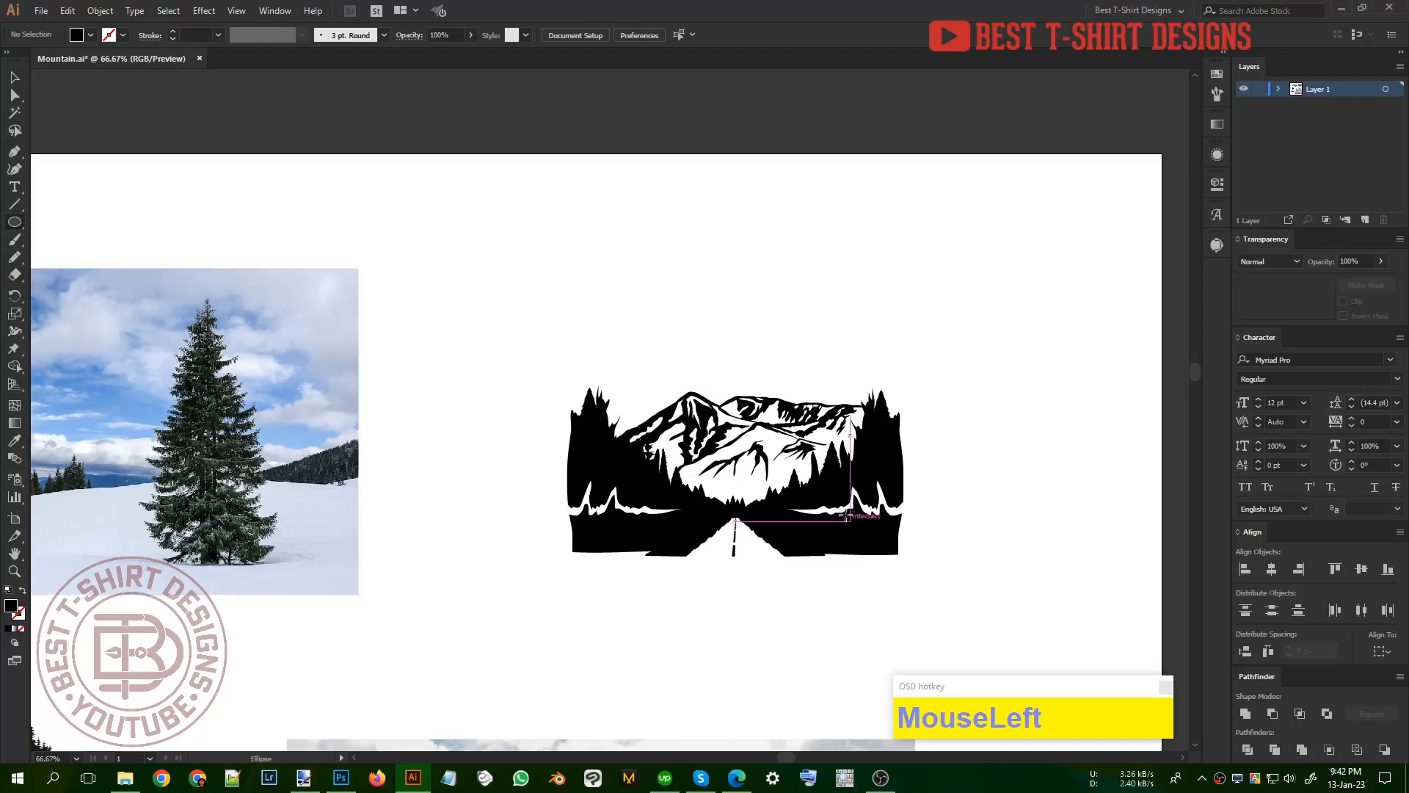
left_click_drag(739, 446, 874, 544, "alt+shift")
left_click_drag(870, 542, 870, 542)
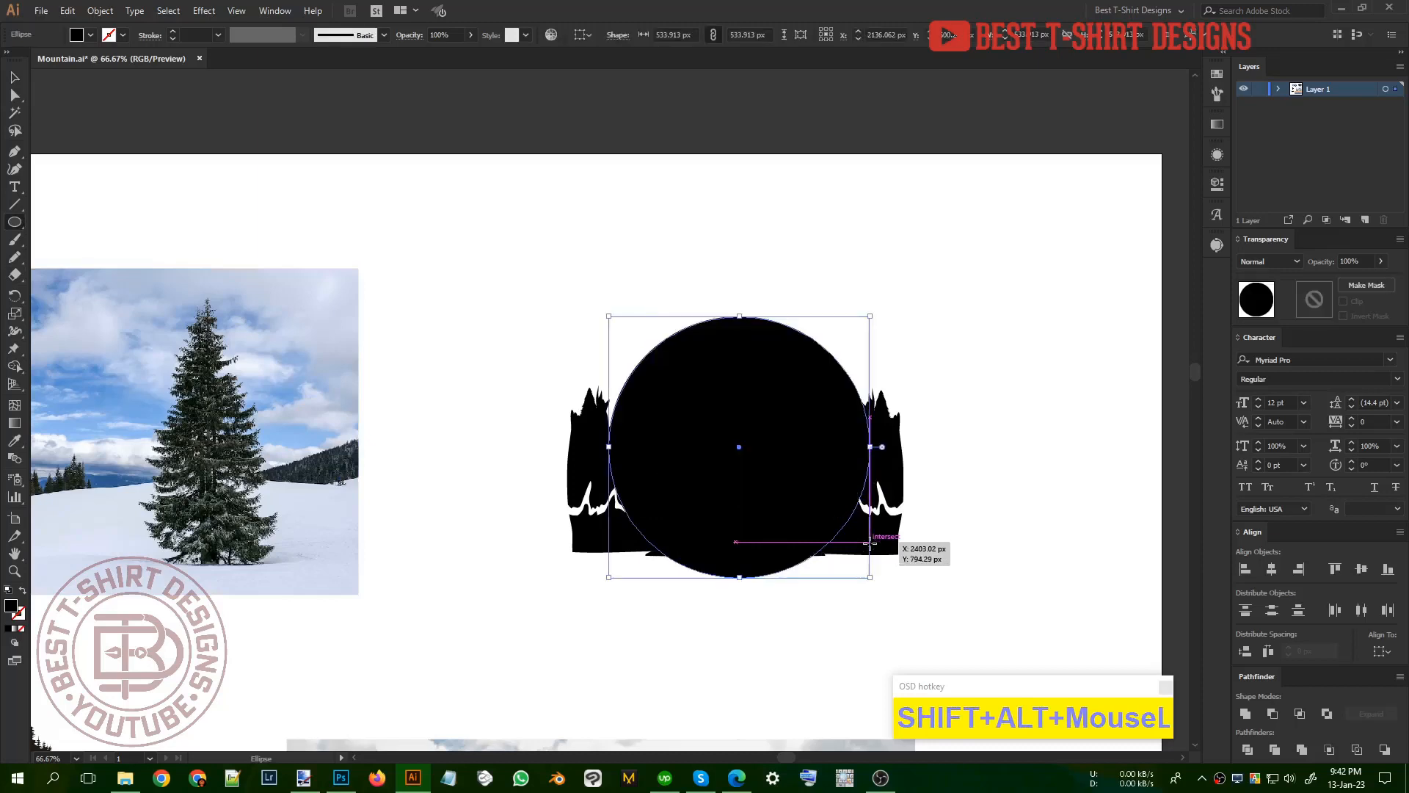
key("shift+x")
key("v")
key("shift+Up")
key("shift+Up")
key("shift+Up")
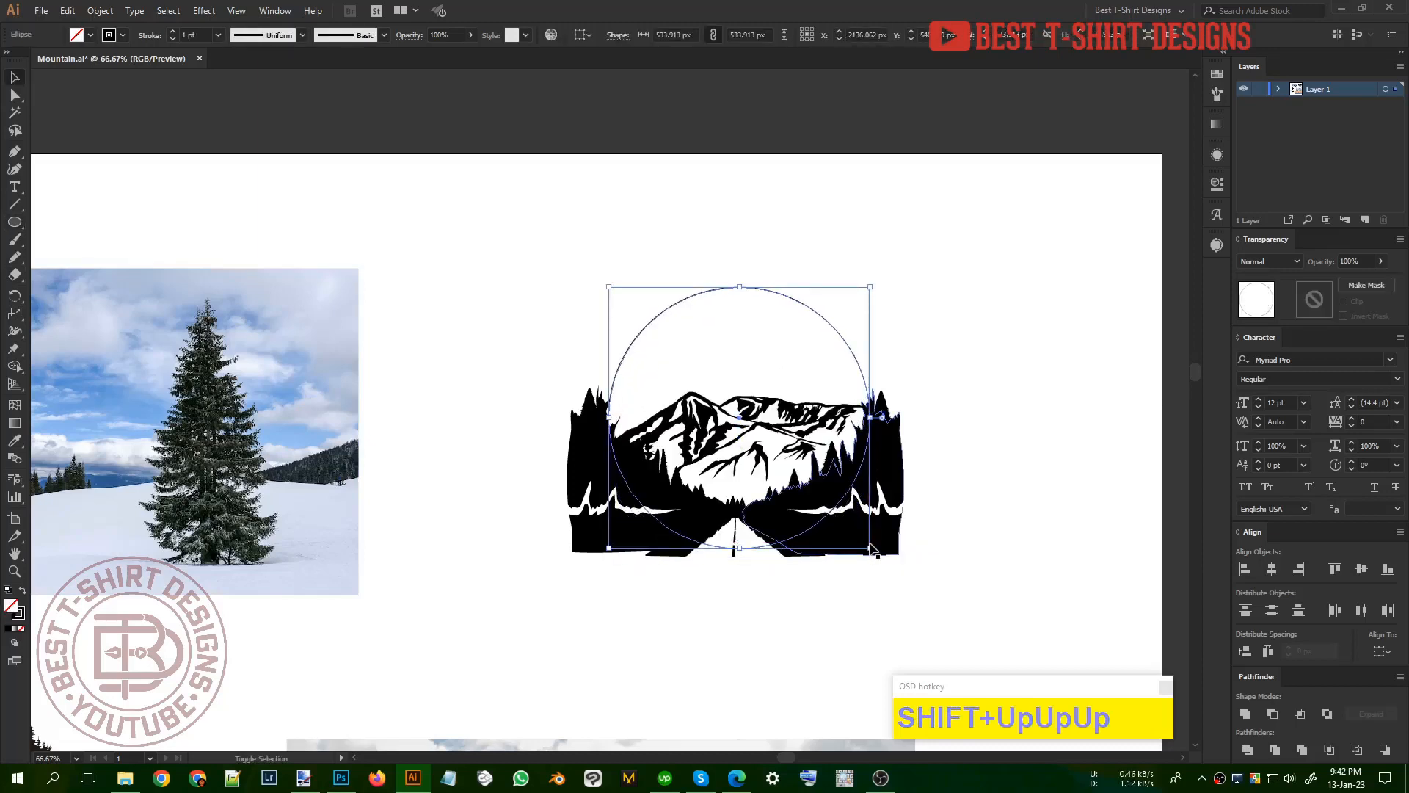
key("Left")
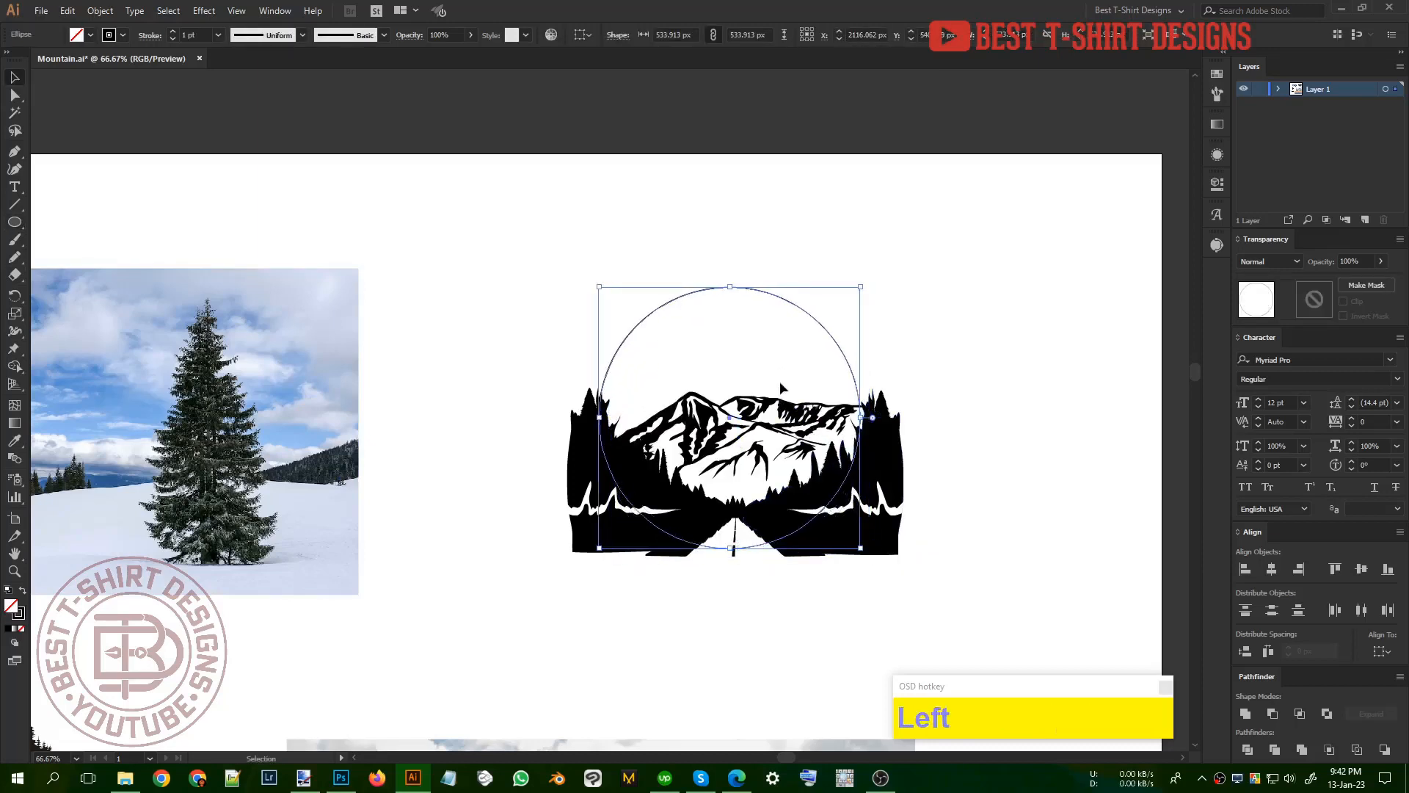
Step: Enlarge the circle to about 600 px, centre it over the road scene and set its stroke to 10 pt
left_click_drag(730, 286, 730, 256)
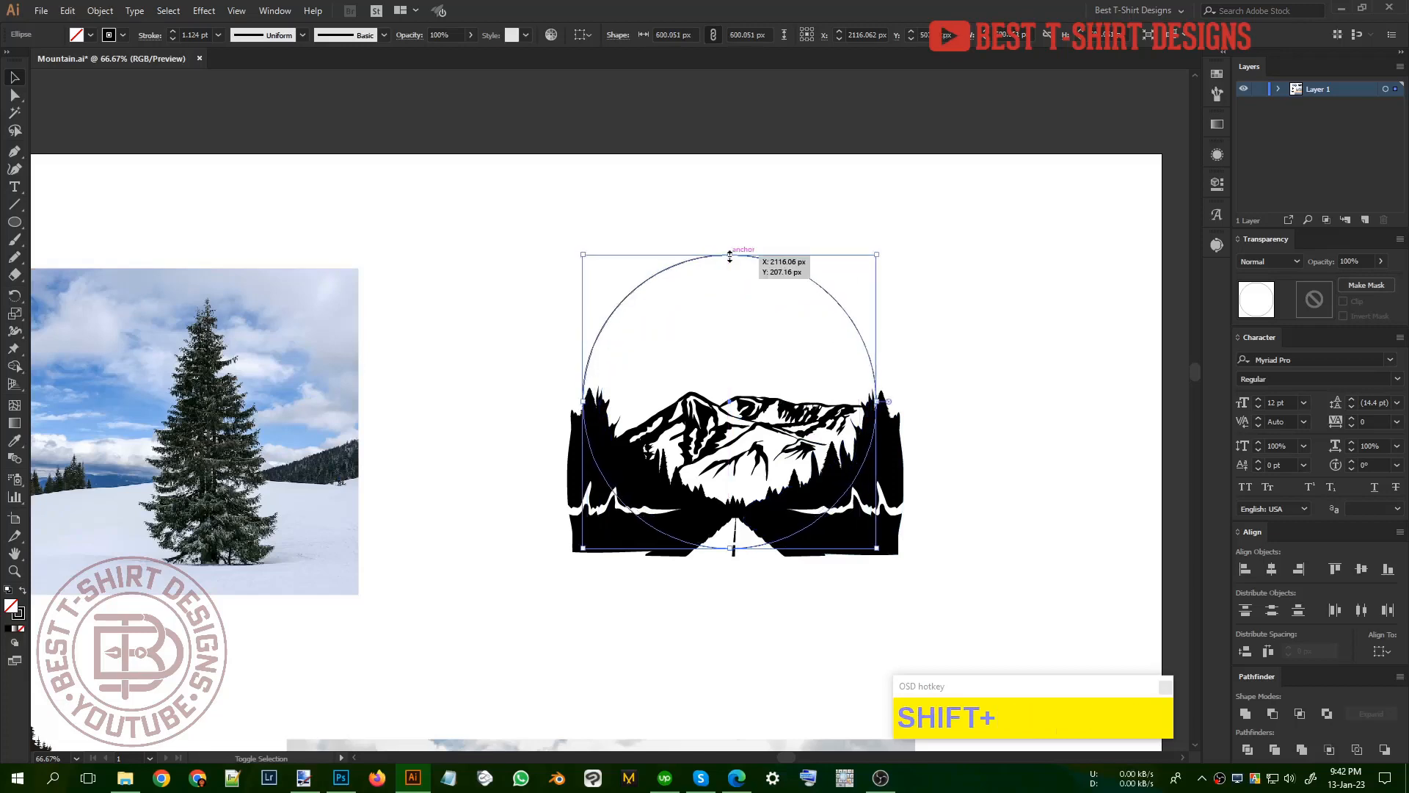
key("Right")
key("Down")
key("Down")
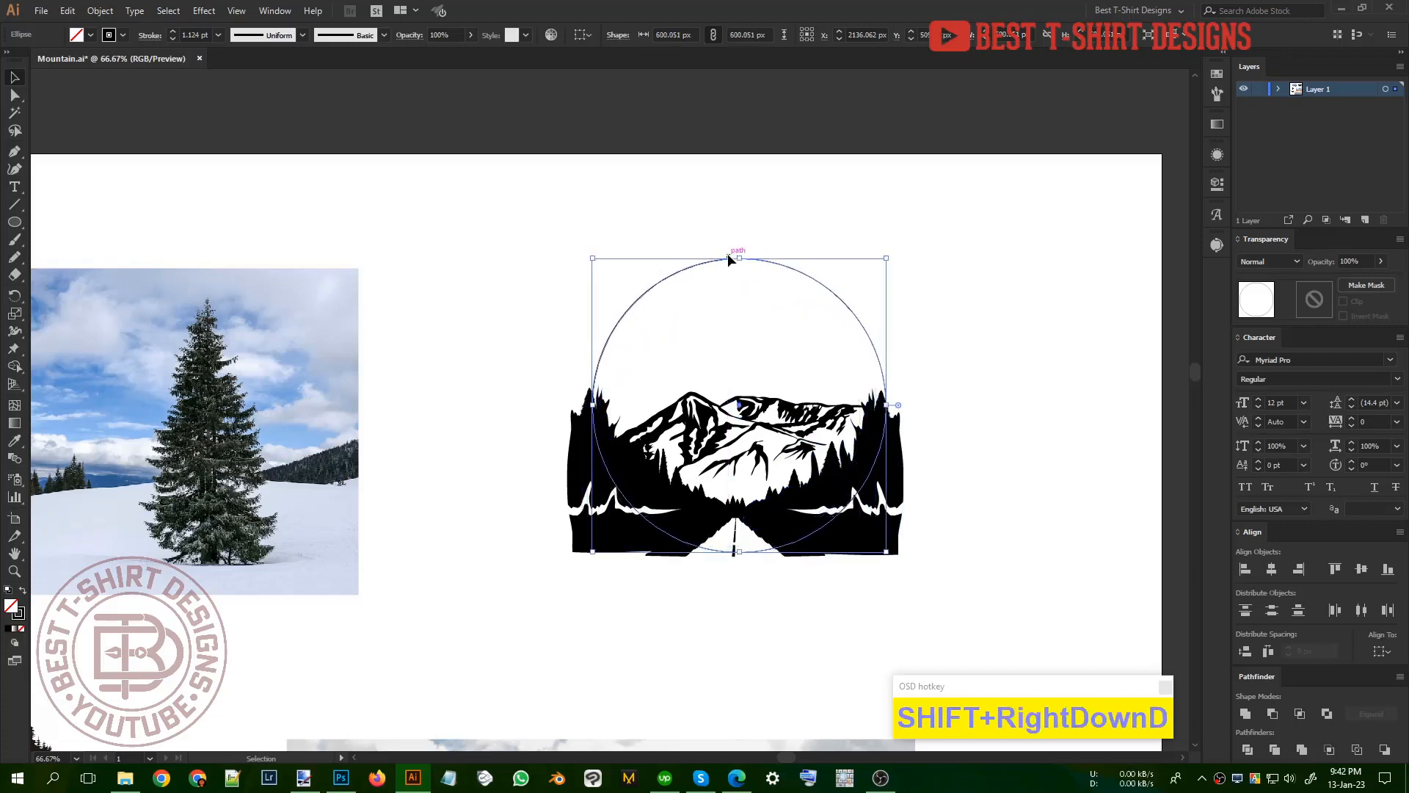
key("Down")
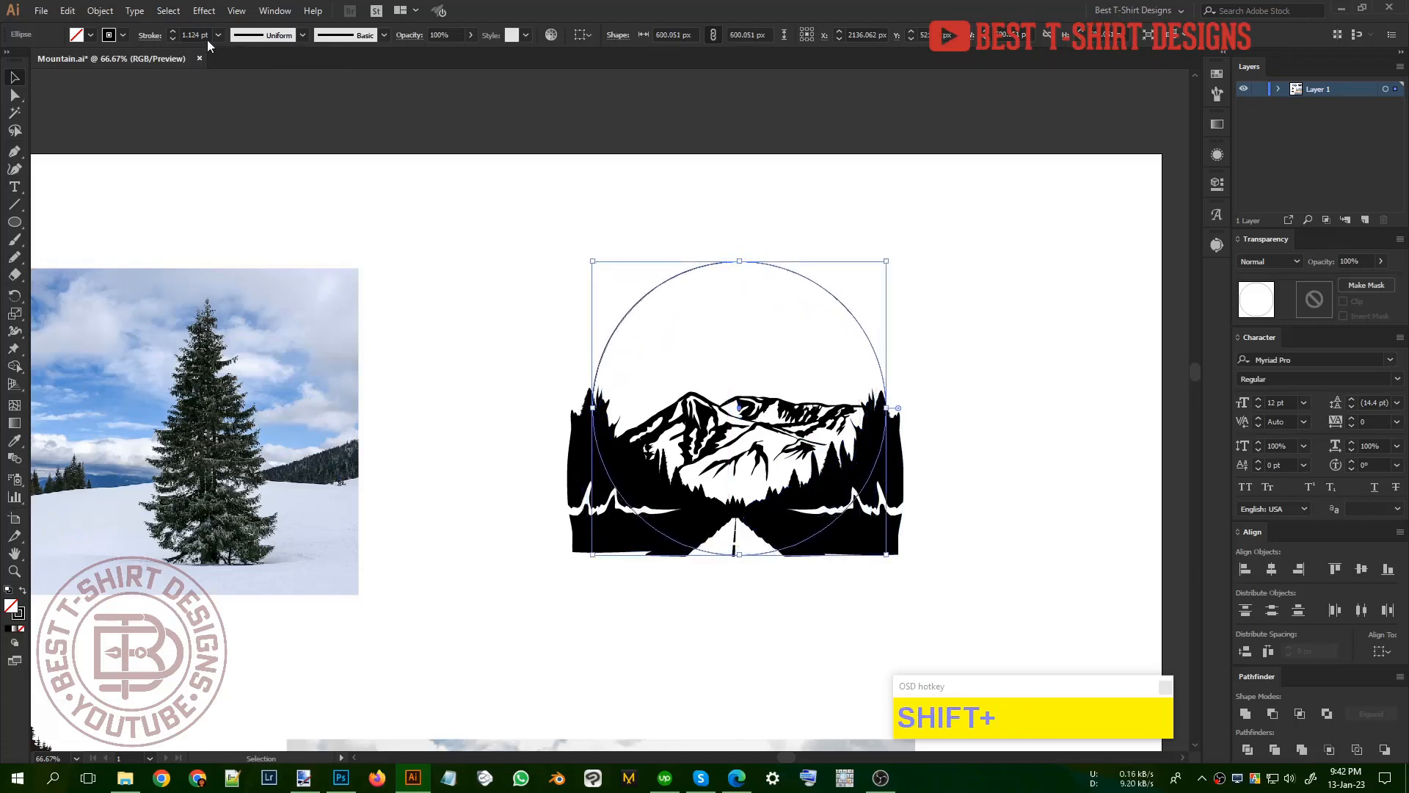
scroll(207, 39, "up", 1)
left_click(816, 338)
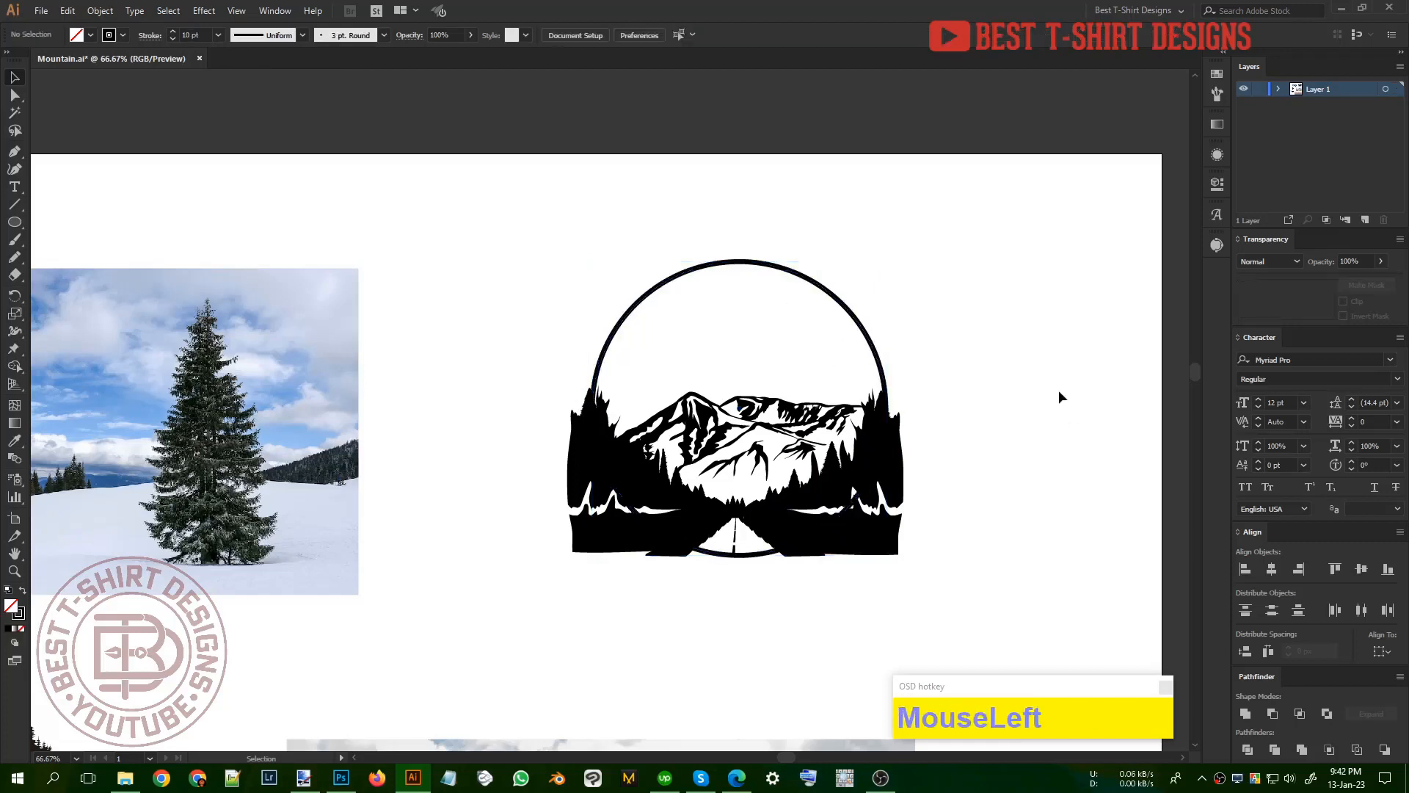
Step: Copy the circle, then make a clipping mask that trims the mountain road artwork to it
left_click(787, 314)
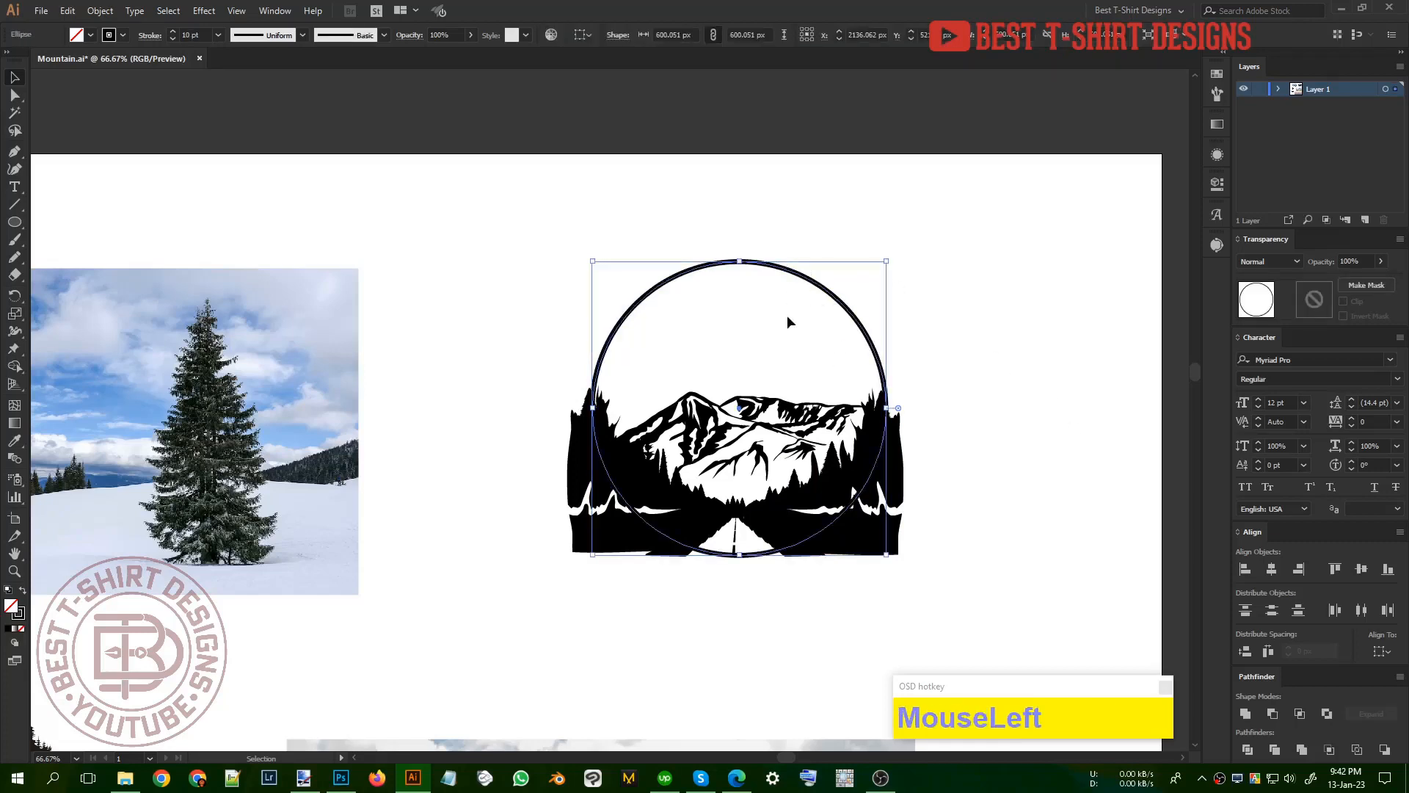
key("ctrl+c")
left_click_drag(526, 215, 964, 585)
right_click(833, 482)
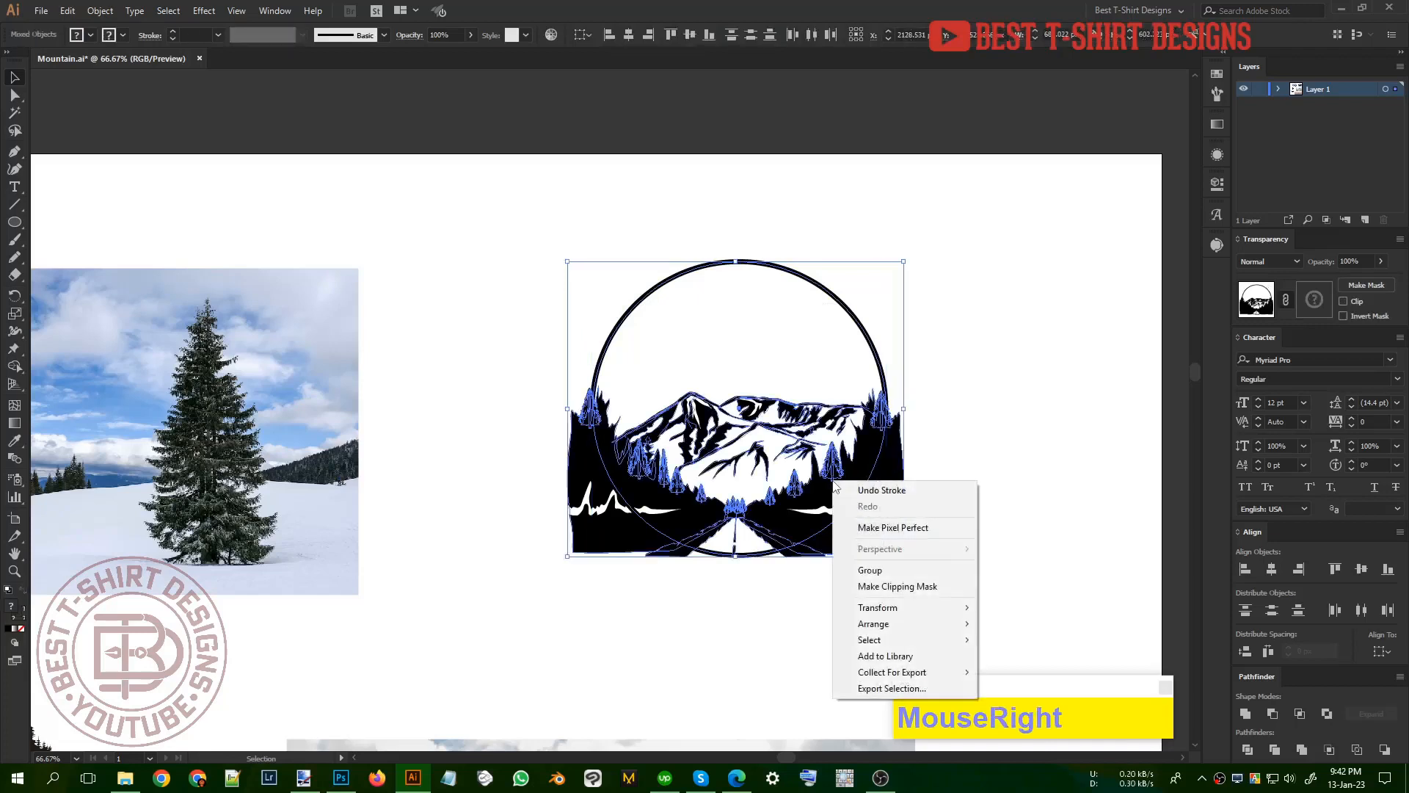
left_click(881, 587)
left_click(979, 580)
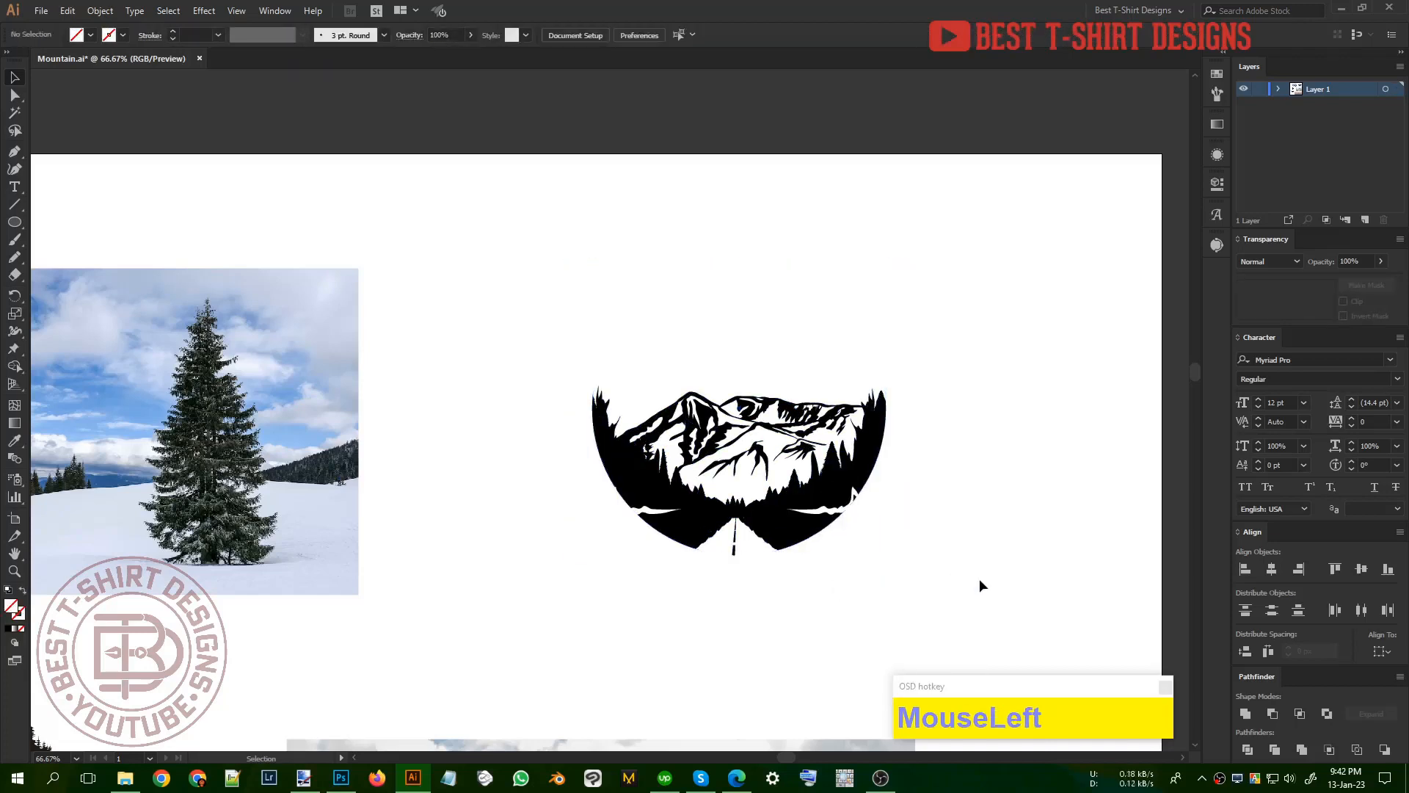
Step: Paste the copied circle in front of the clipped artwork as its round outline
key("ctrl")
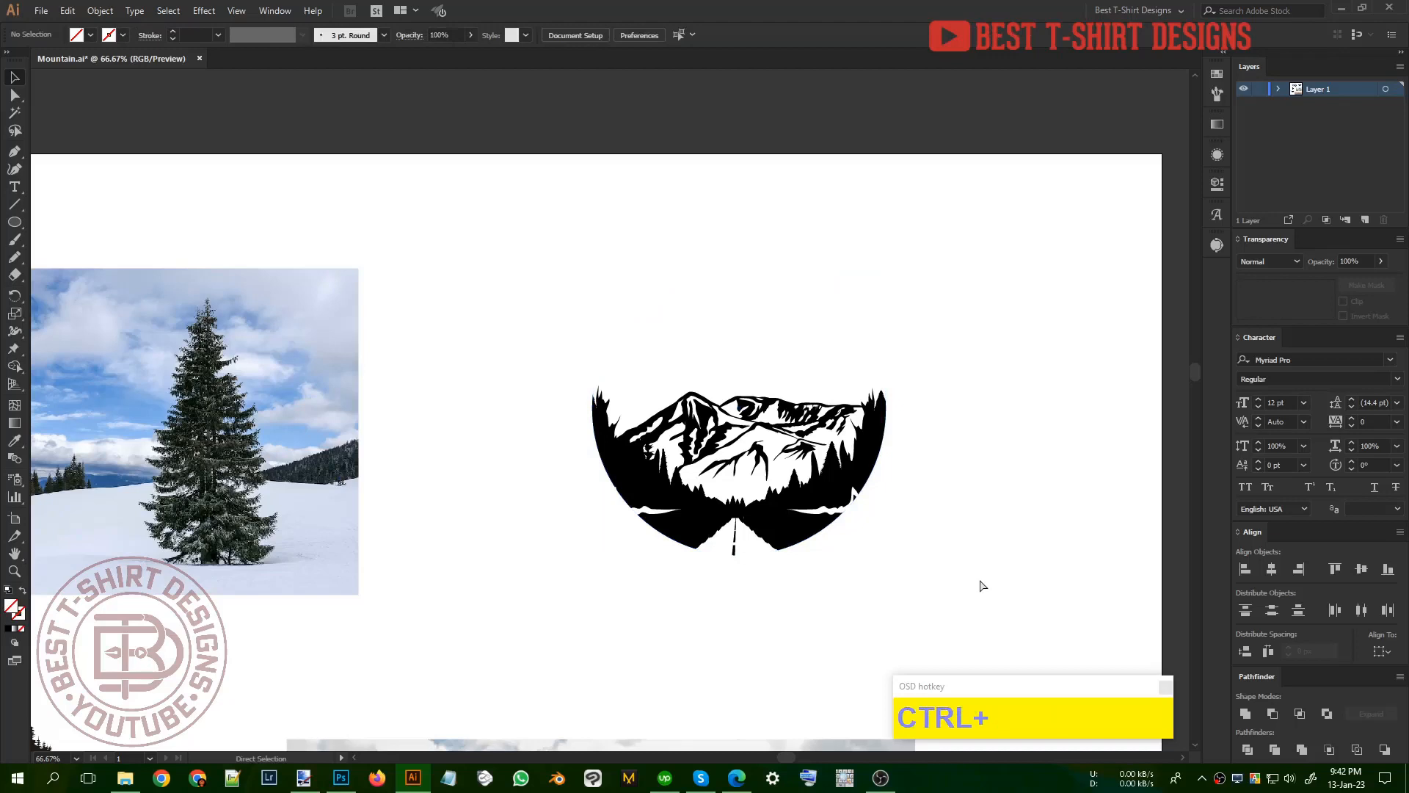
key("ctrl+f")
left_click(949, 450)
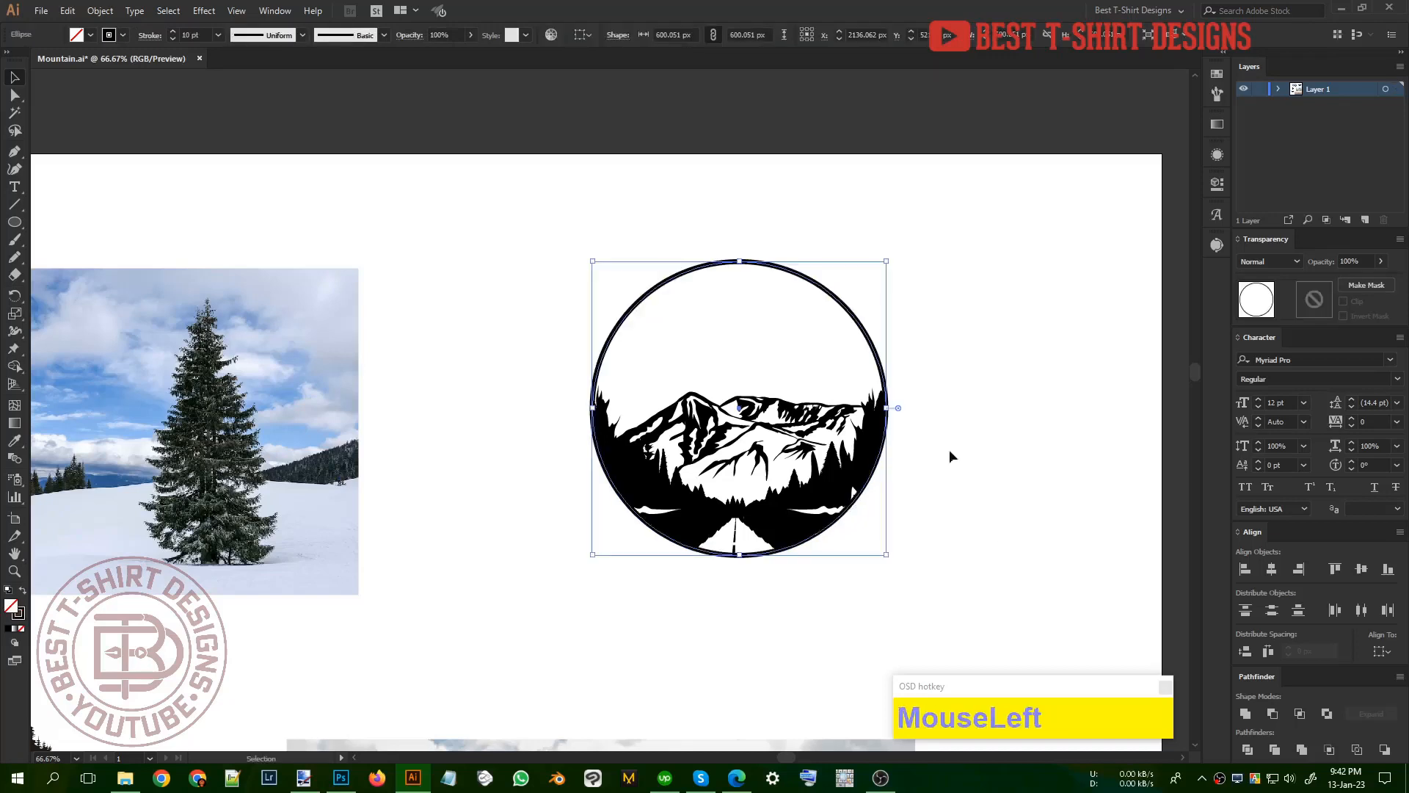
scroll(1006, 531, "up", 2)
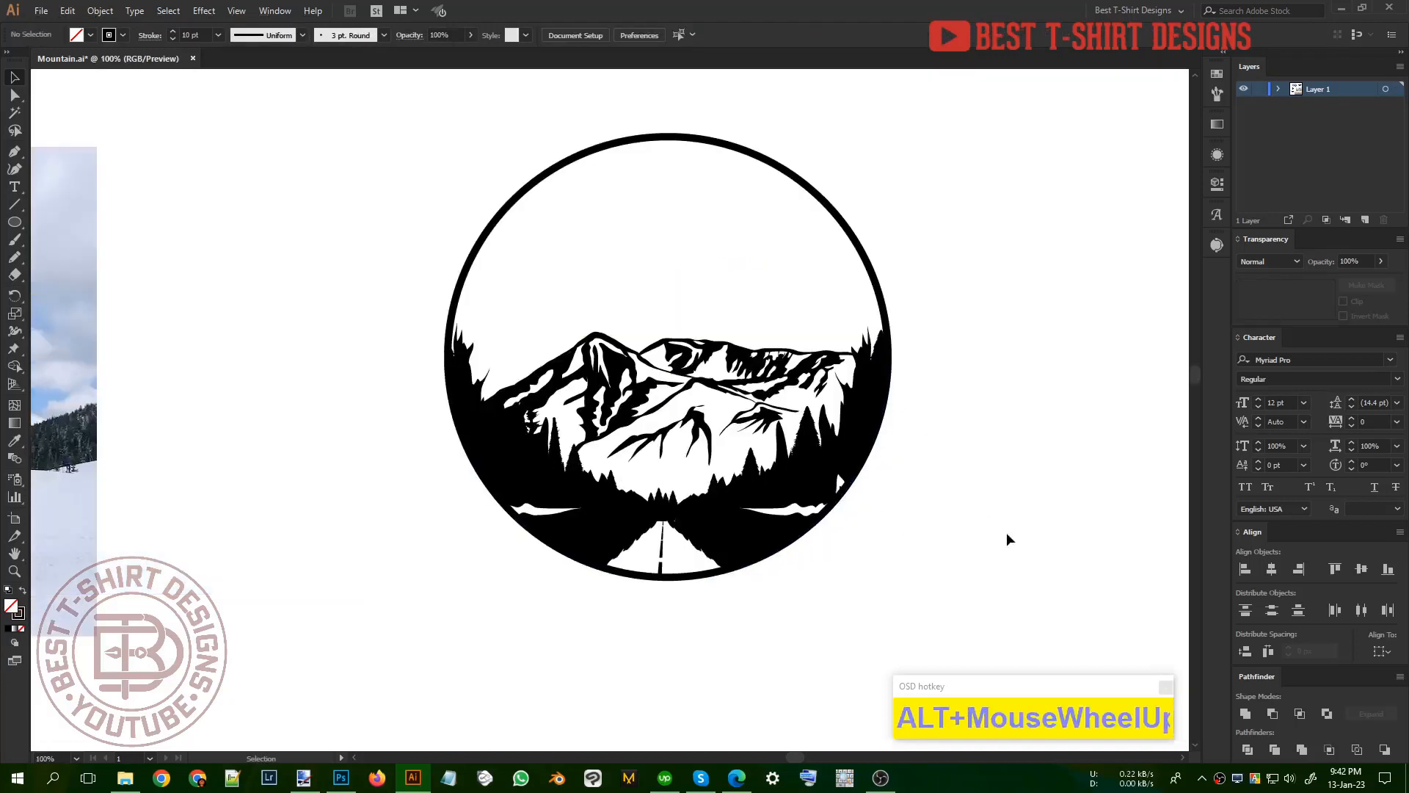
left_click(1035, 565)
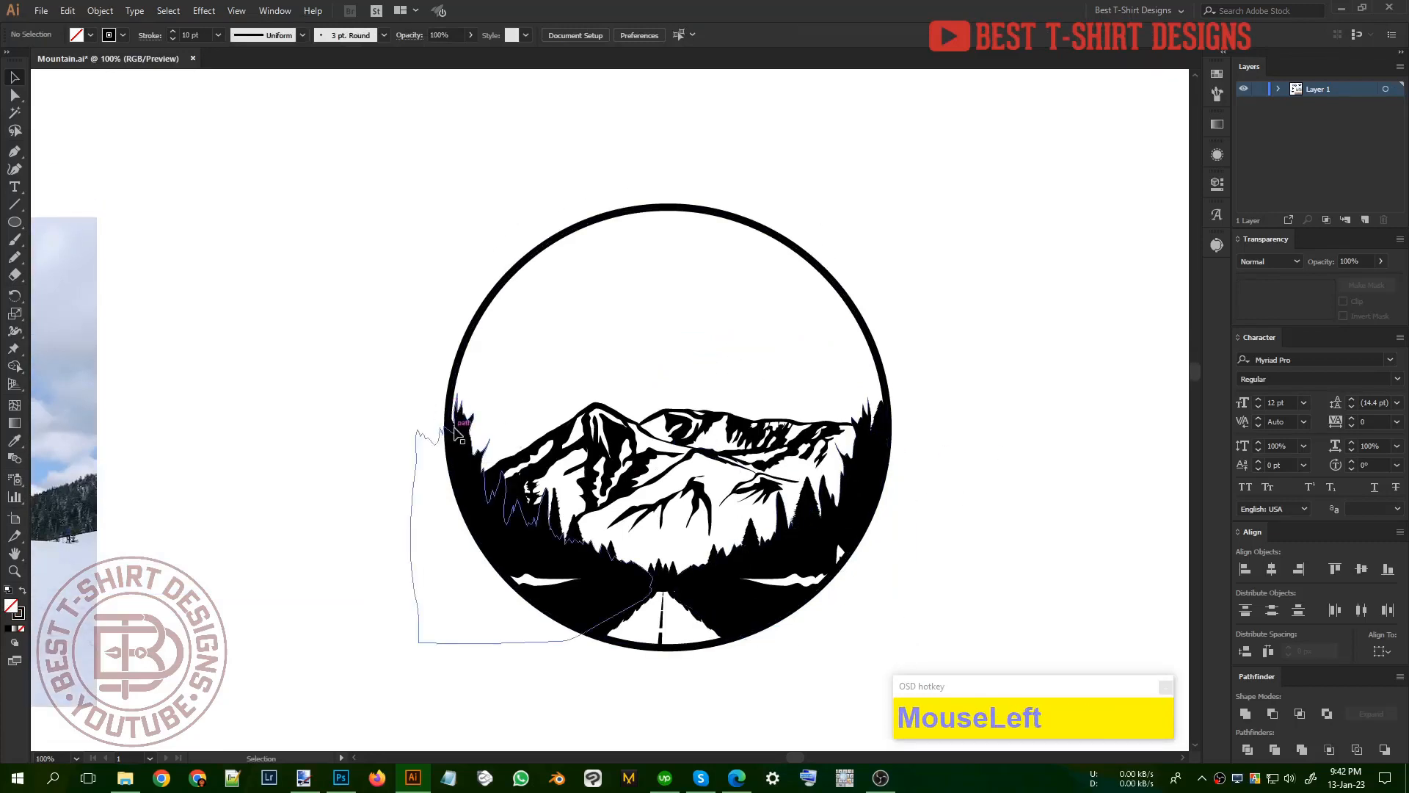
Step: Isolate the artwork inside the clip group and move the outer left pine up and right onto the circle's edge
double_click(455, 429)
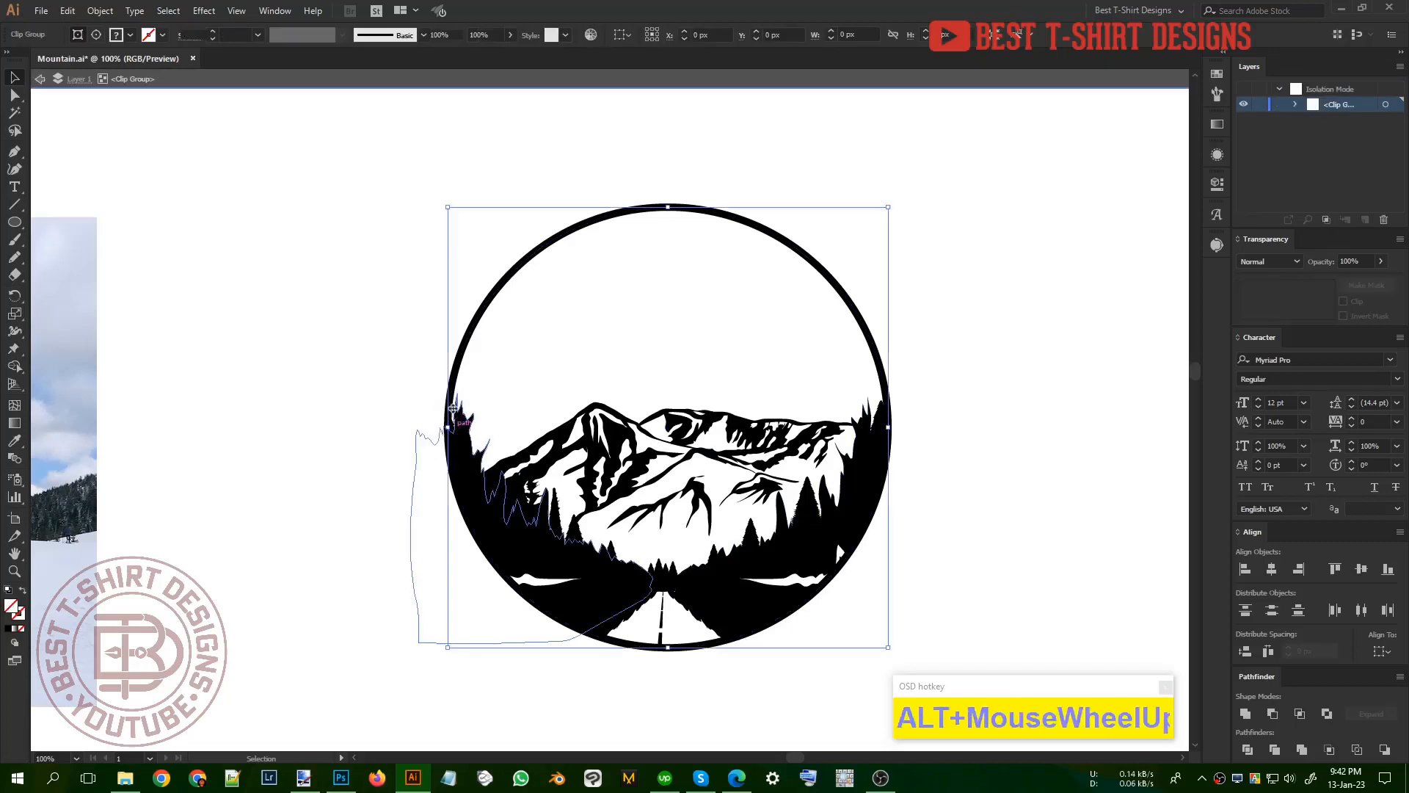
scroll(456, 426, "up", 4)
double_click(456, 406)
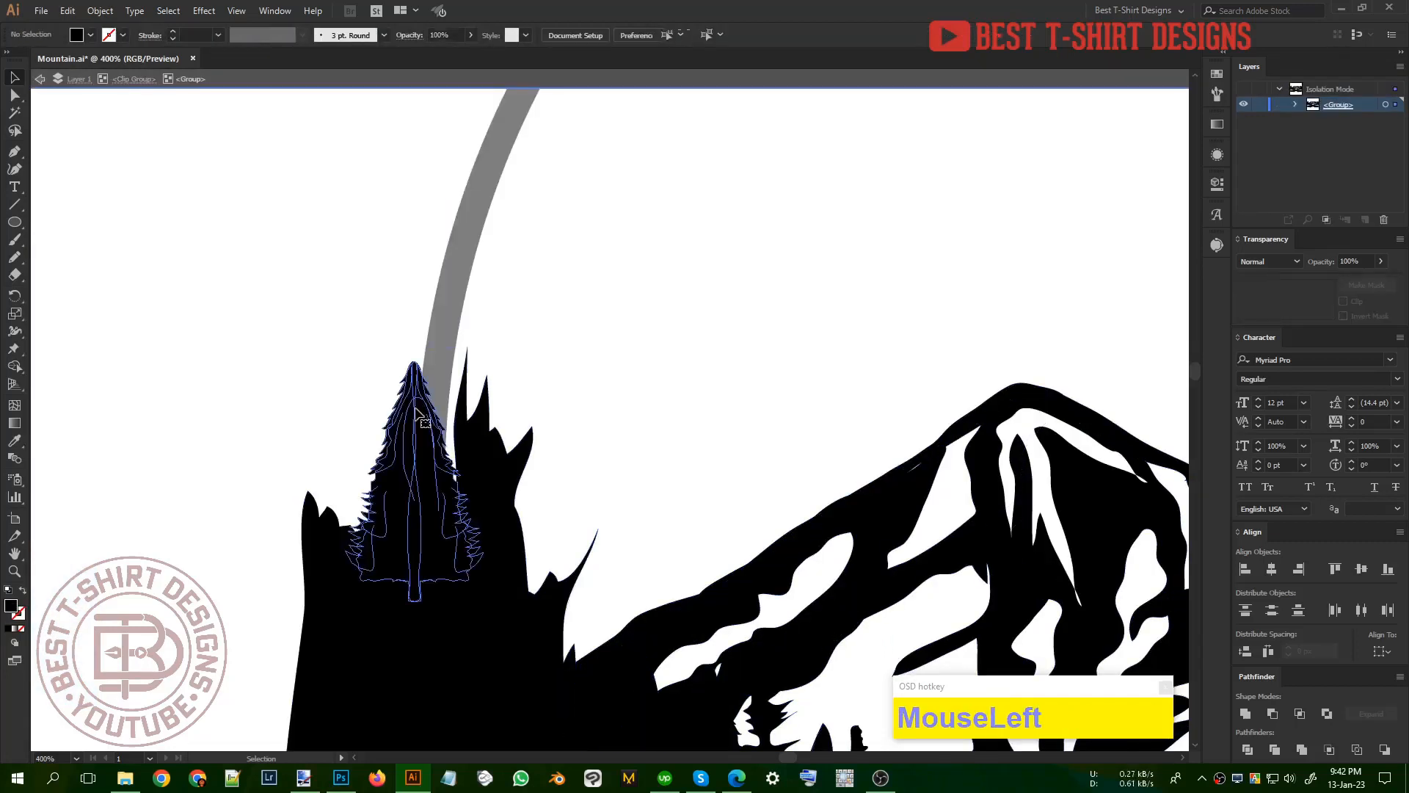
left_click_drag(420, 413, 458, 384)
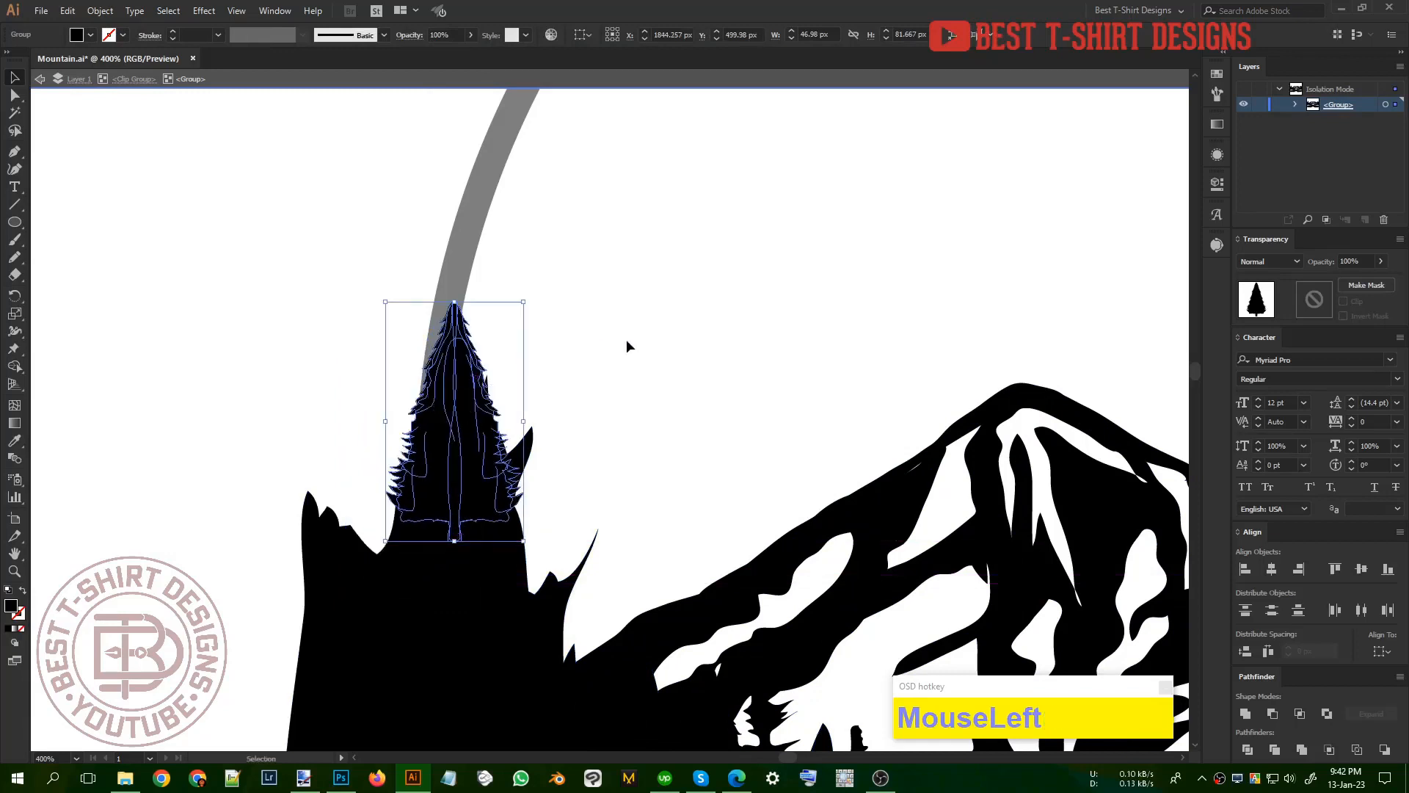
left_click(627, 339)
scroll(367, 386, "down", 3)
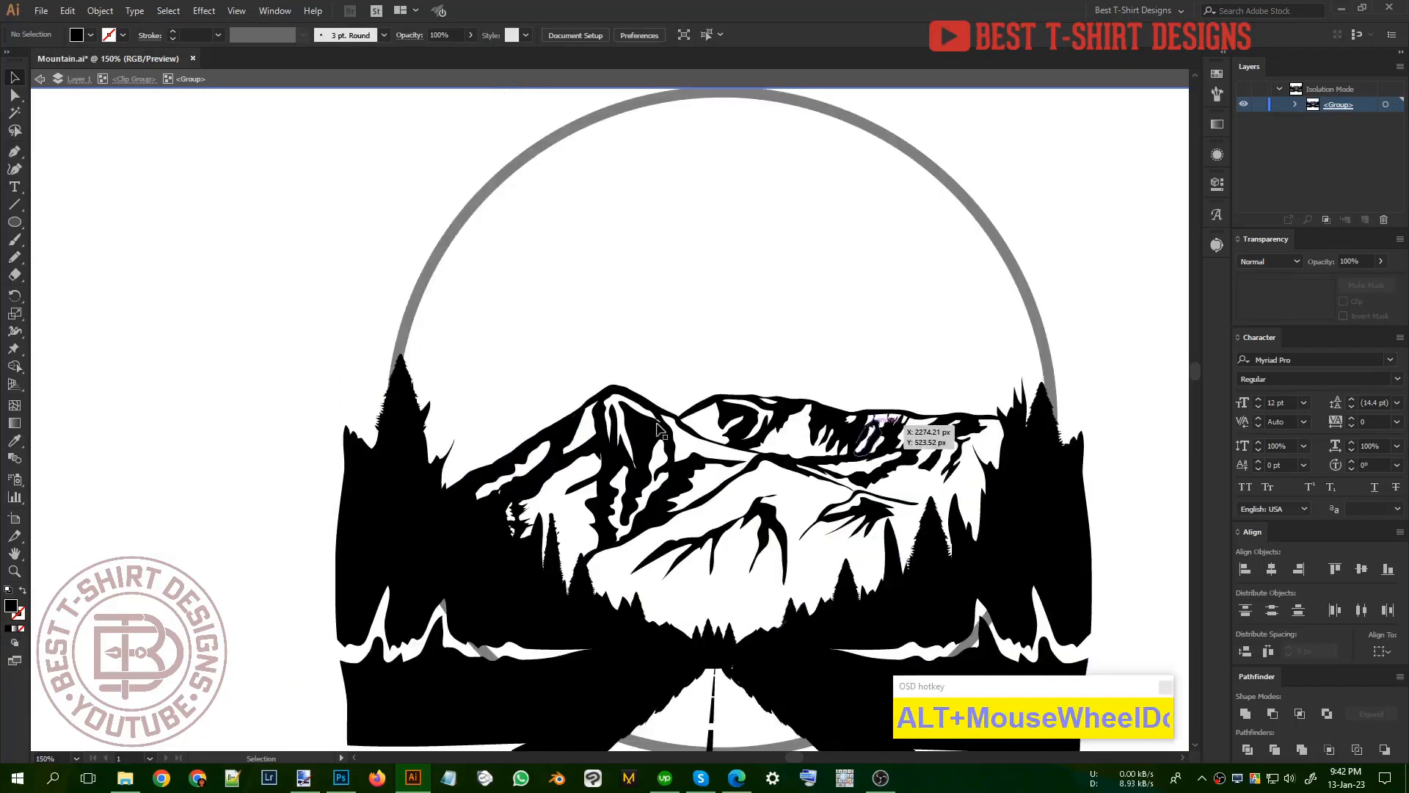
left_click_drag(413, 400, 585, 410)
left_click_drag(483, 420, 477, 418)
key("ctrl+z")
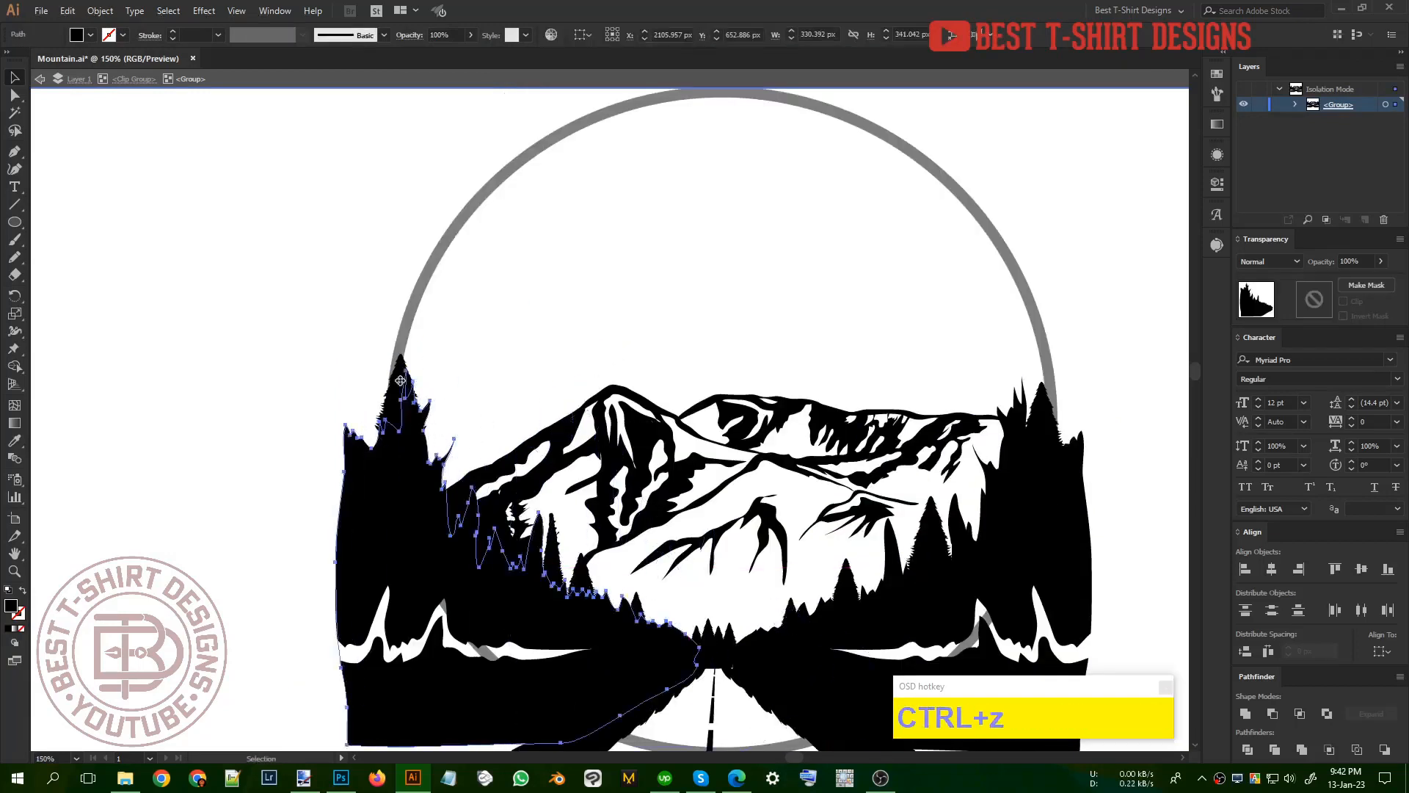
Step: Place the outer right pine's tip on the circle's edge, level with the left pine, and exit isolation mode
left_click(406, 383)
left_click_drag(405, 382, 1035, 394)
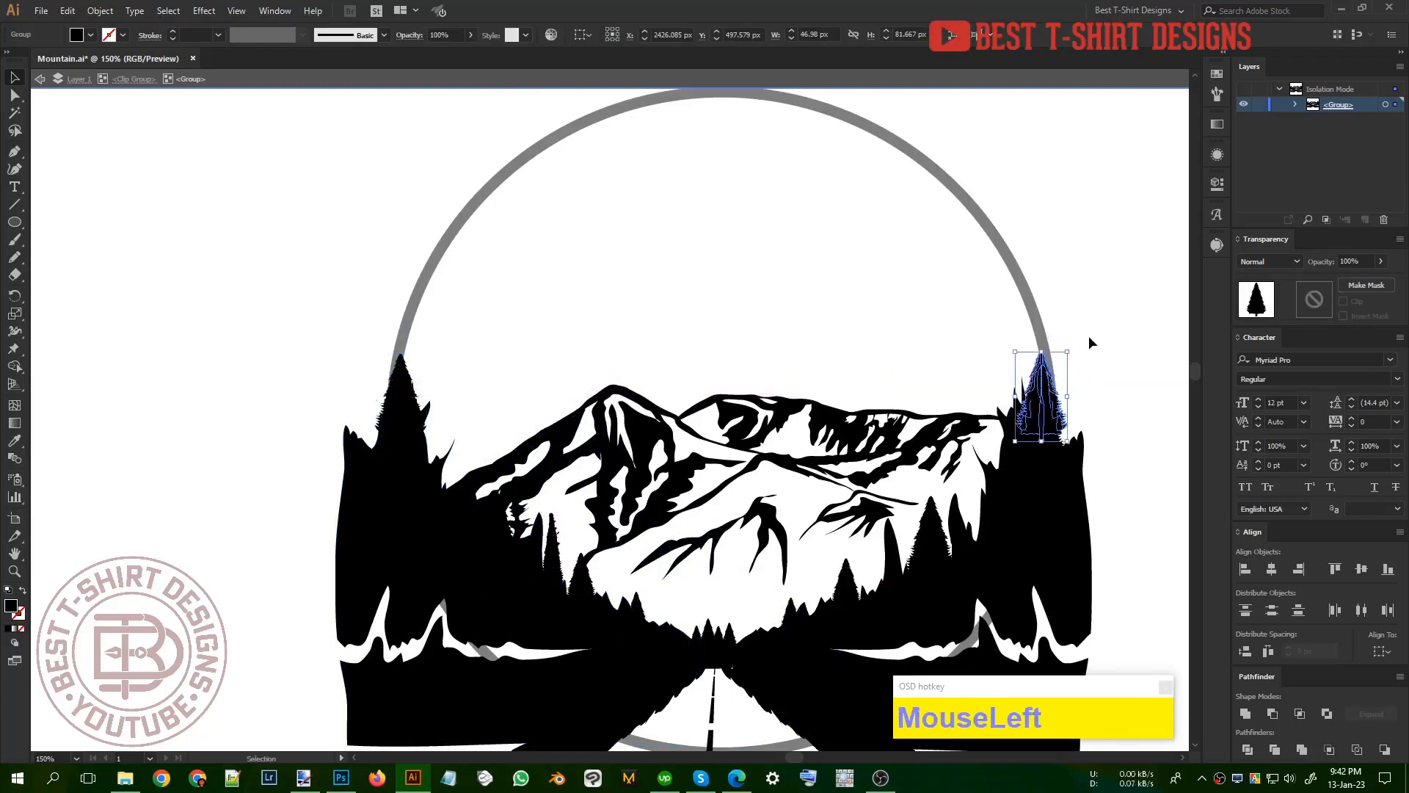
double_click(1089, 336)
scroll(582, 367, "down", 2)
scroll(583, 367, "down", 2)
left_click(944, 491)
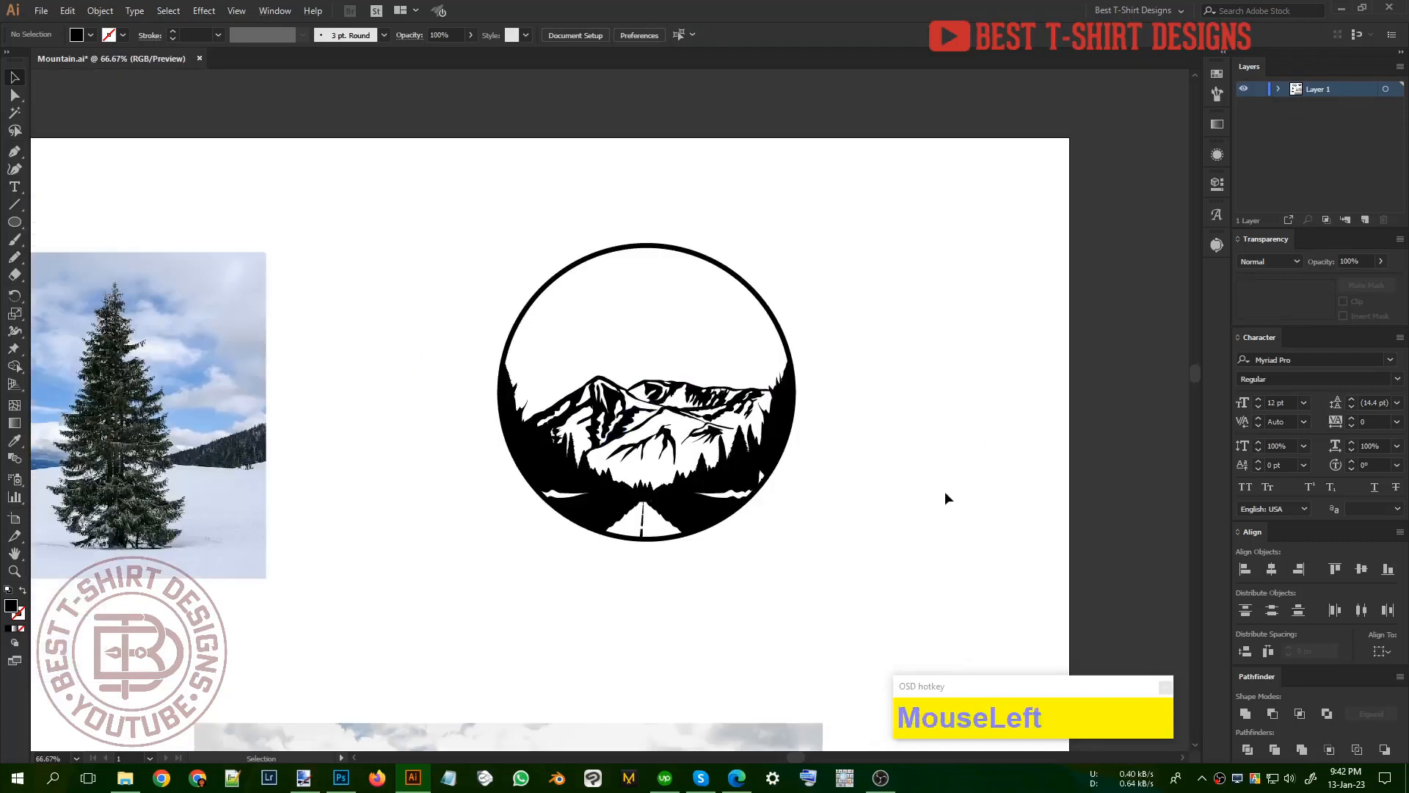
Step: Offset the artwork's round outline by -40 px with round joins to make a smaller inner circle
scroll(838, 442, "up", 3)
left_click(918, 429)
scroll(918, 430, "down", 1)
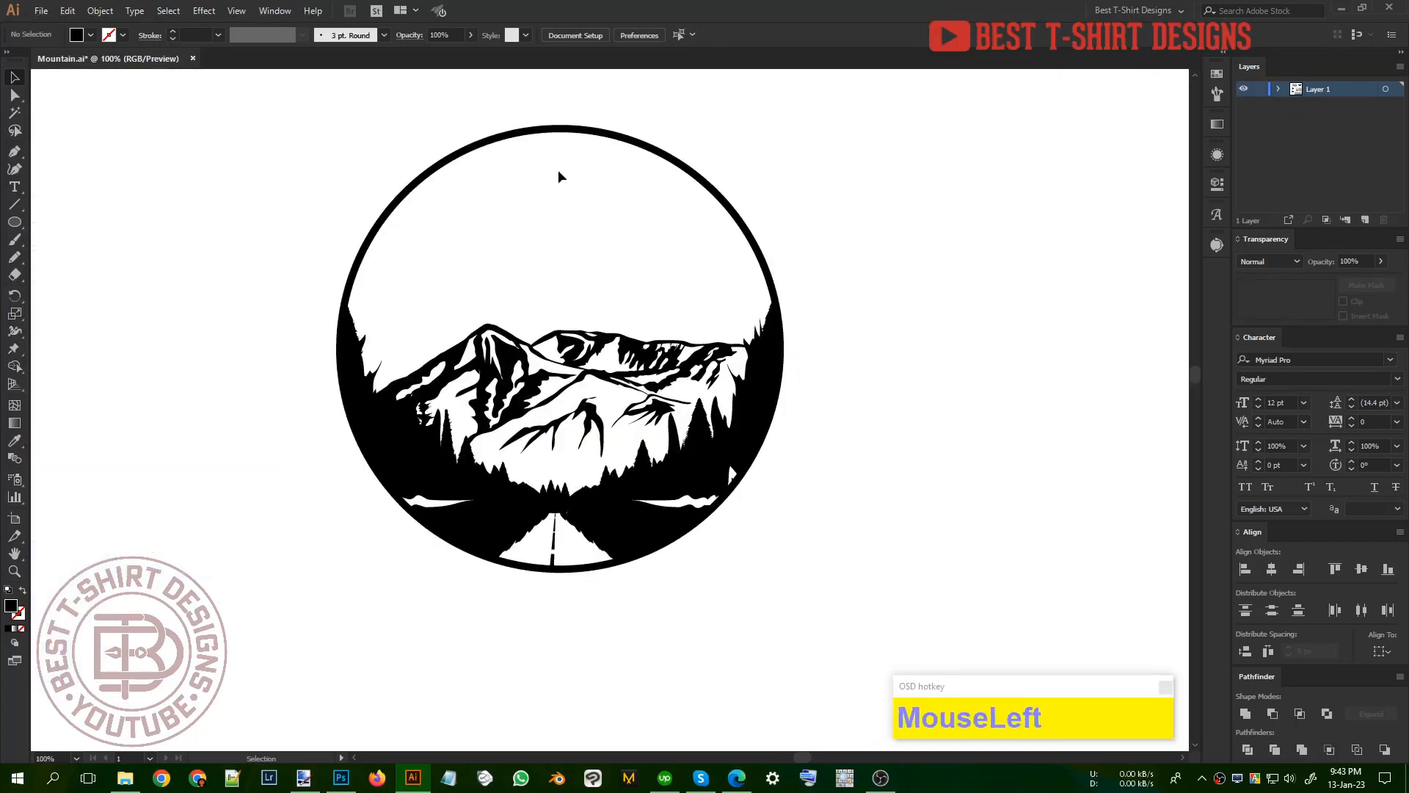
left_click(555, 132)
key("ctrl+alt+f")
left_click(43, 126)
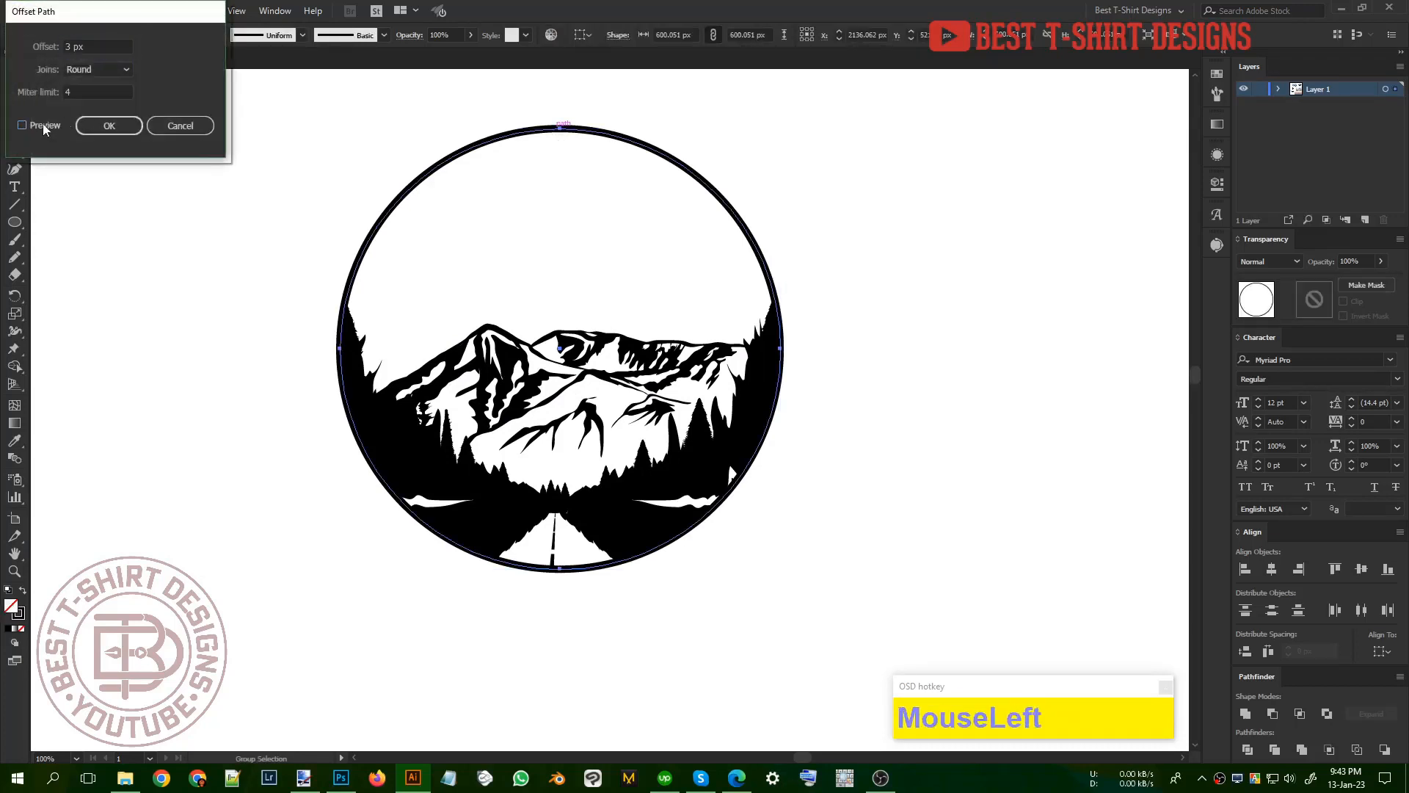
scroll(105, 45, "down", 5, "shift")
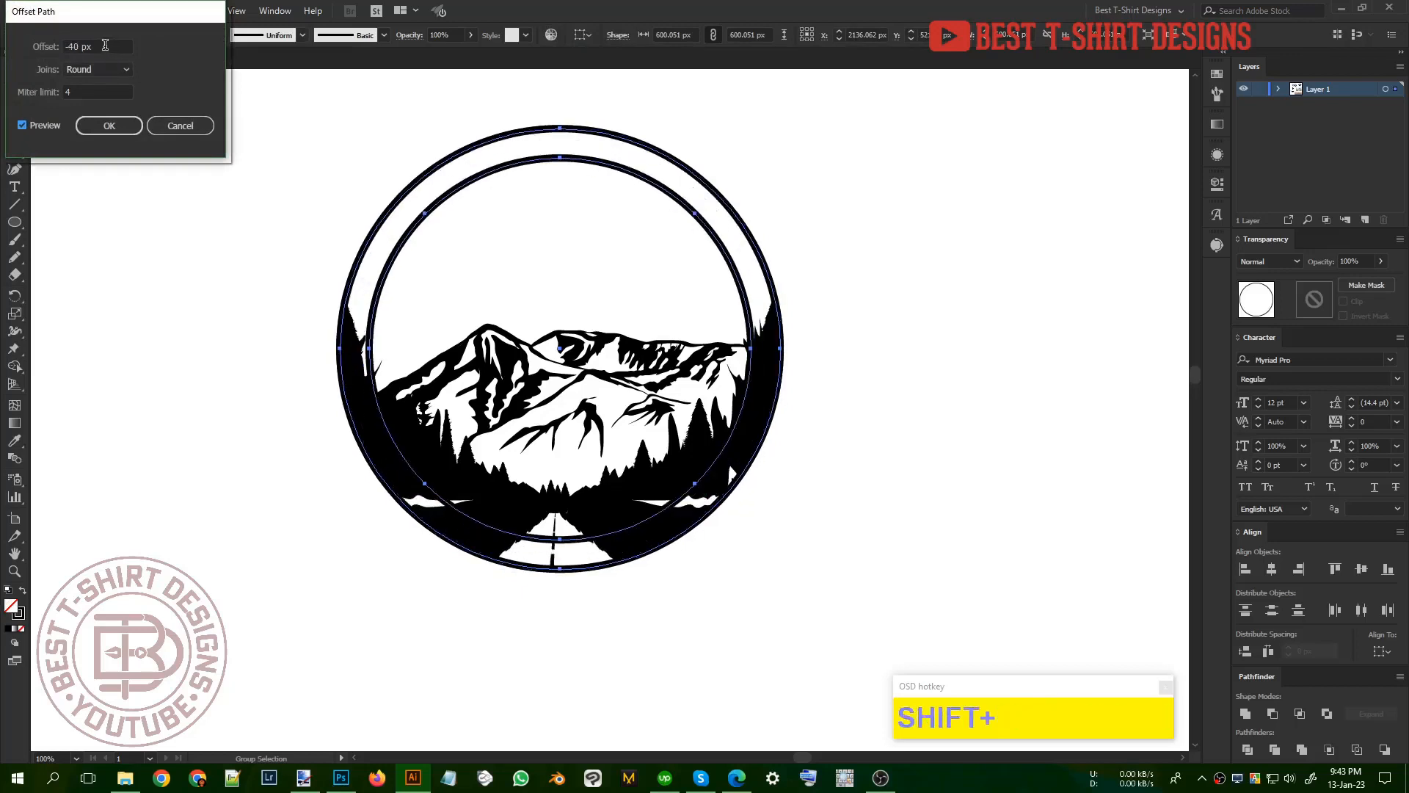
left_click(110, 126)
Step: Add the text "aventure awaits" along the inner circle's path and set its size to 60 pt
left_click(14, 186)
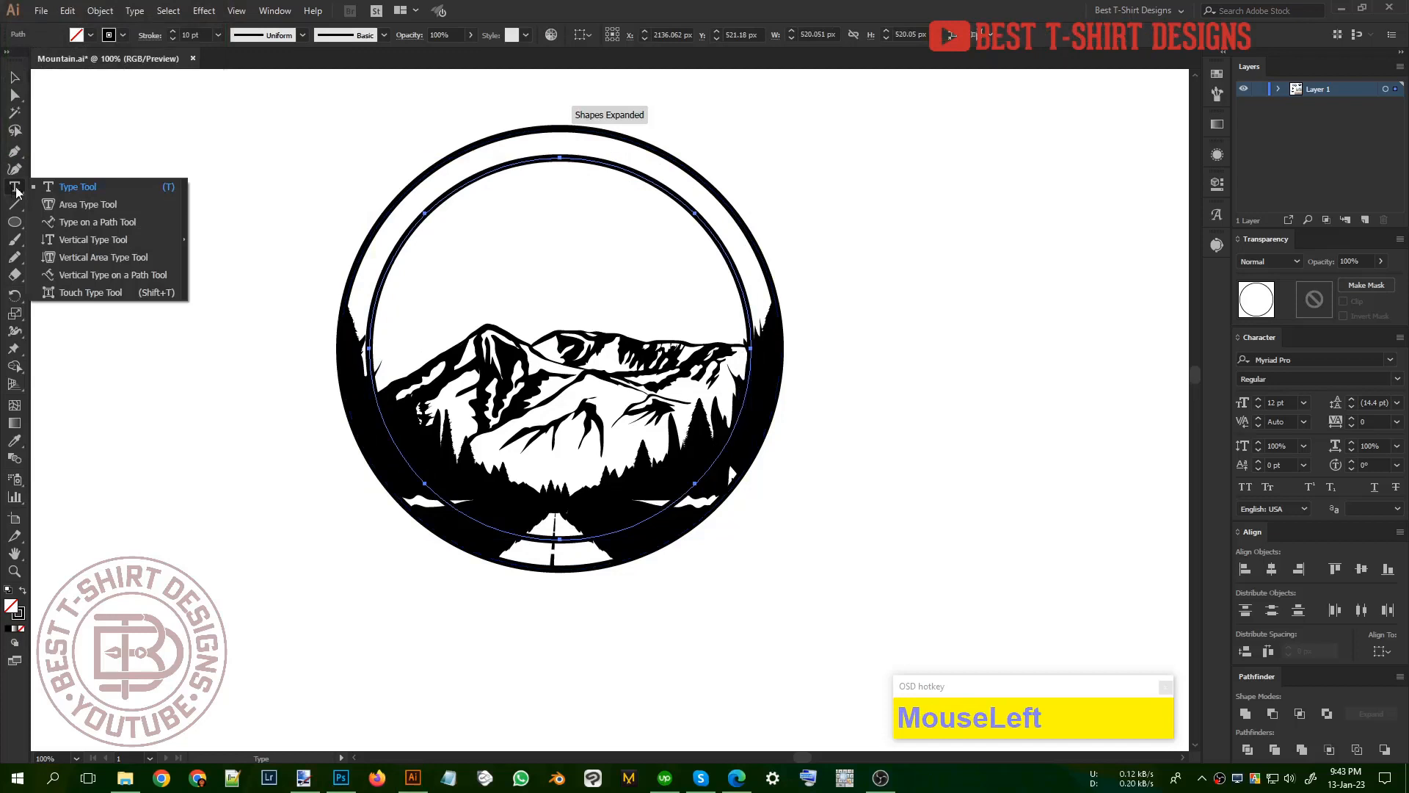
left_click(71, 223)
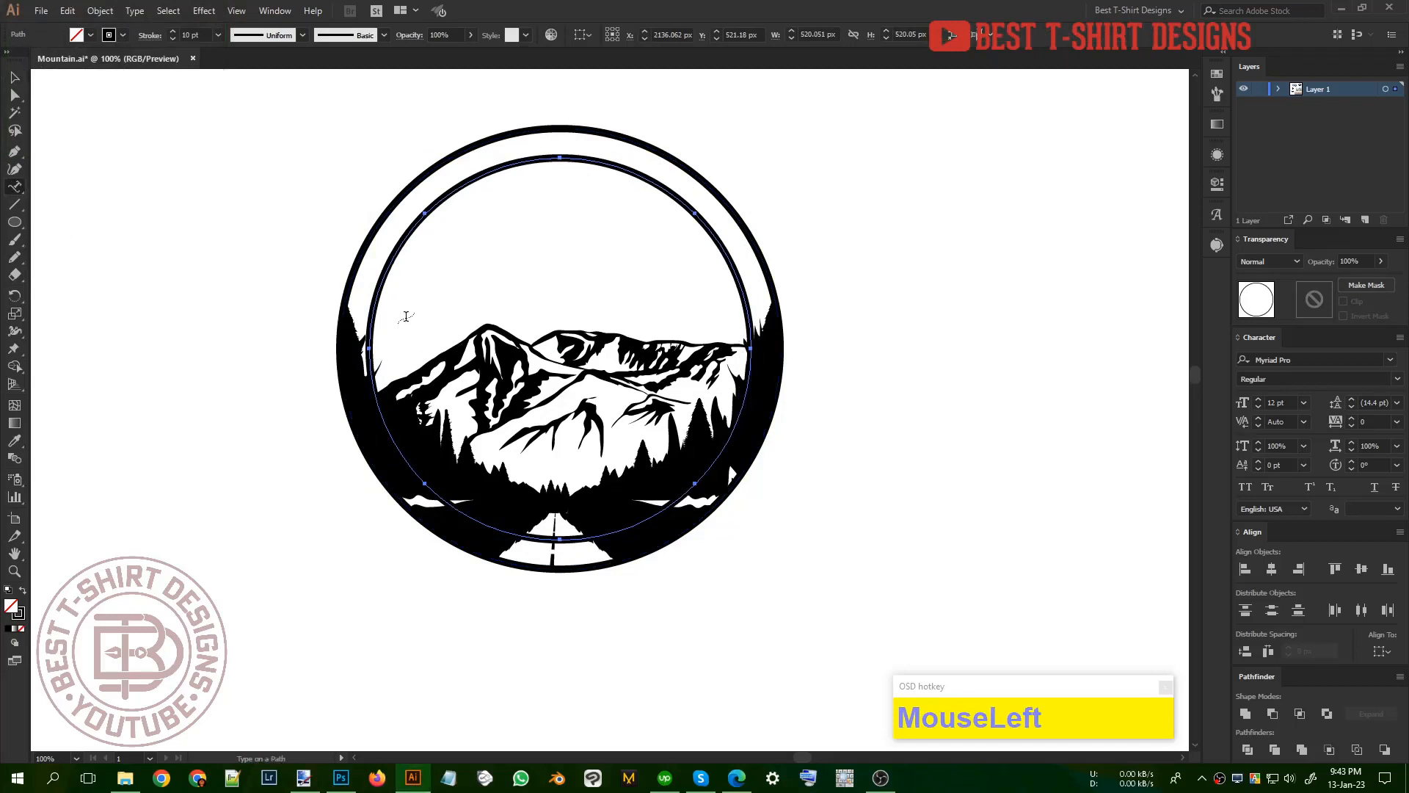
left_click(368, 346)
type("aventure awaits")
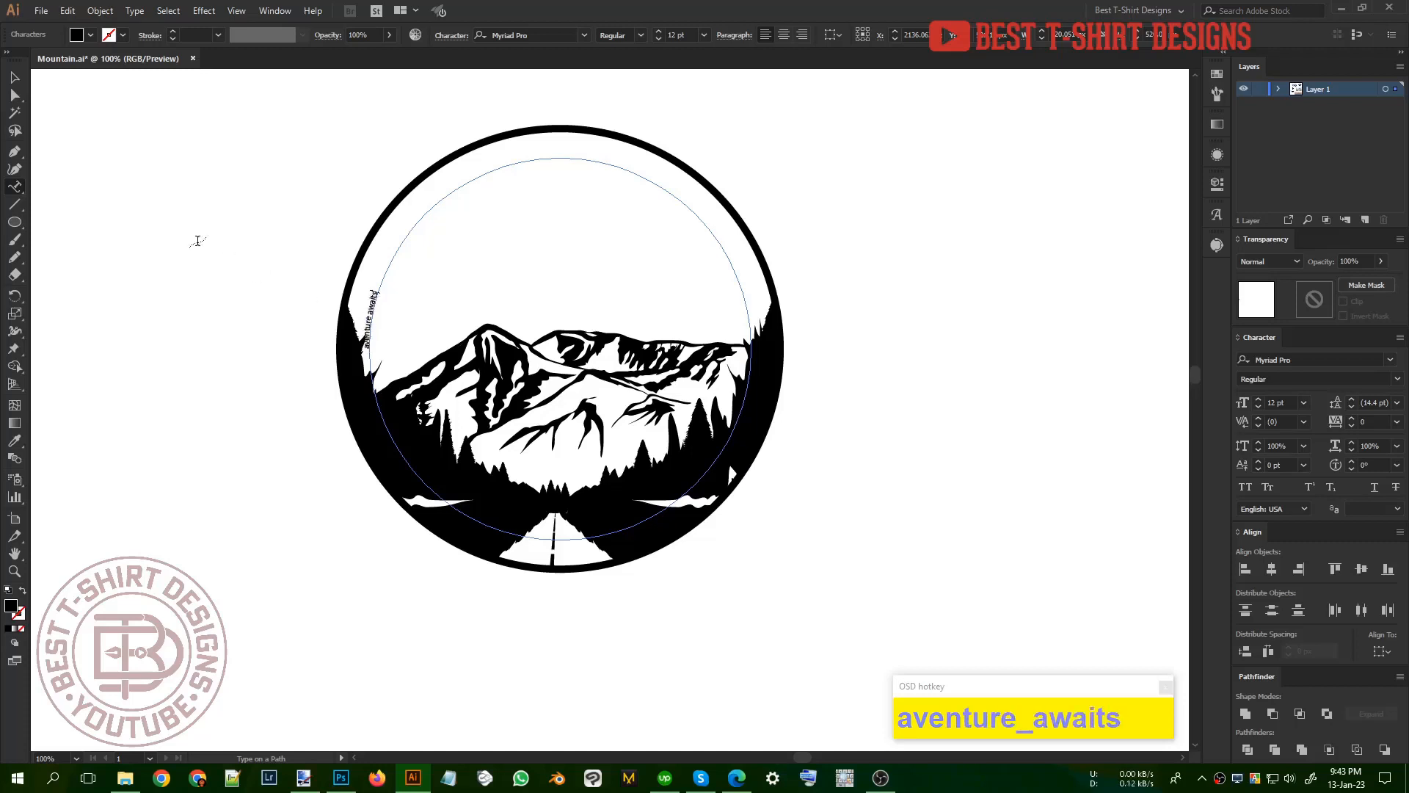
left_click(22, 75)
scroll(681, 33, "up", 6, "shift")
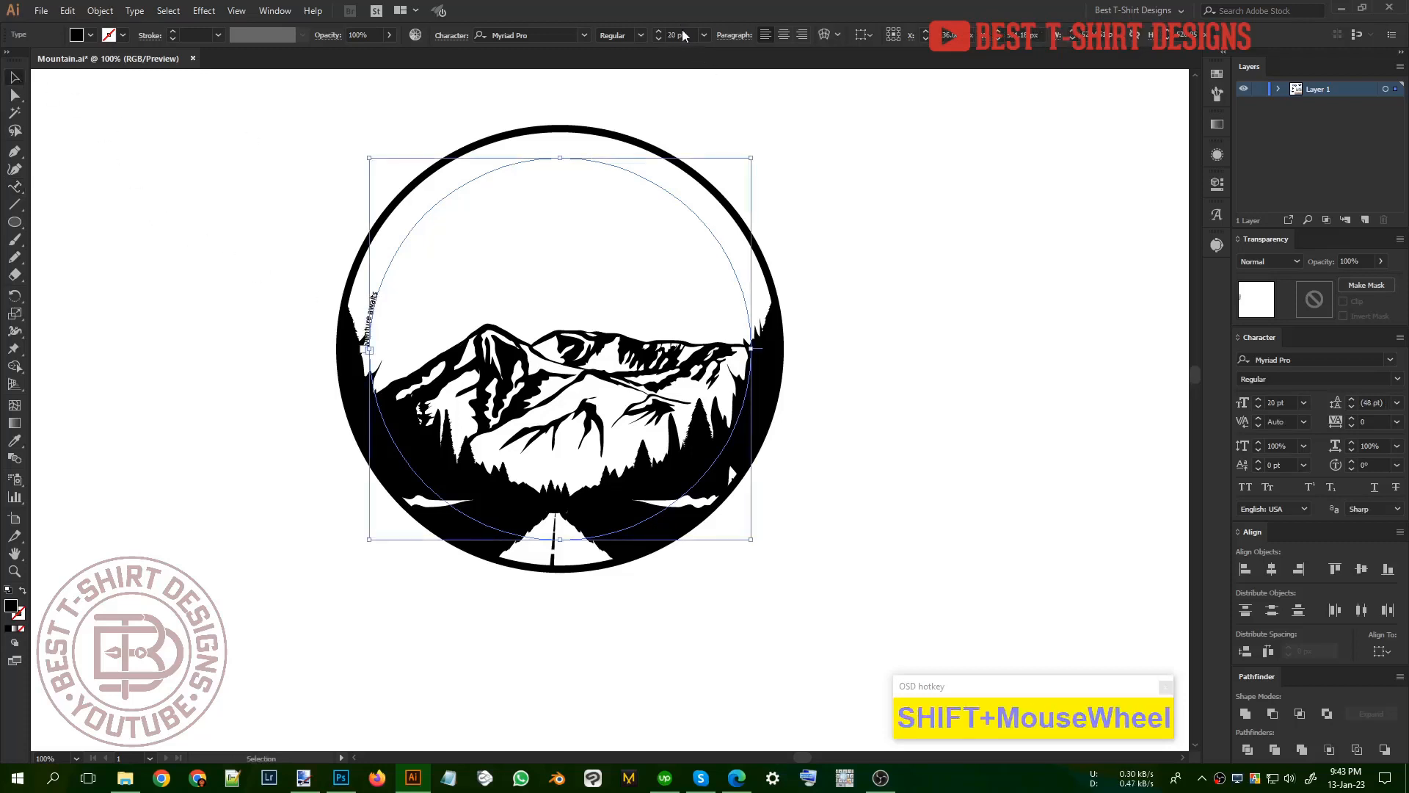
scroll(681, 30, "down", 1, "shift")
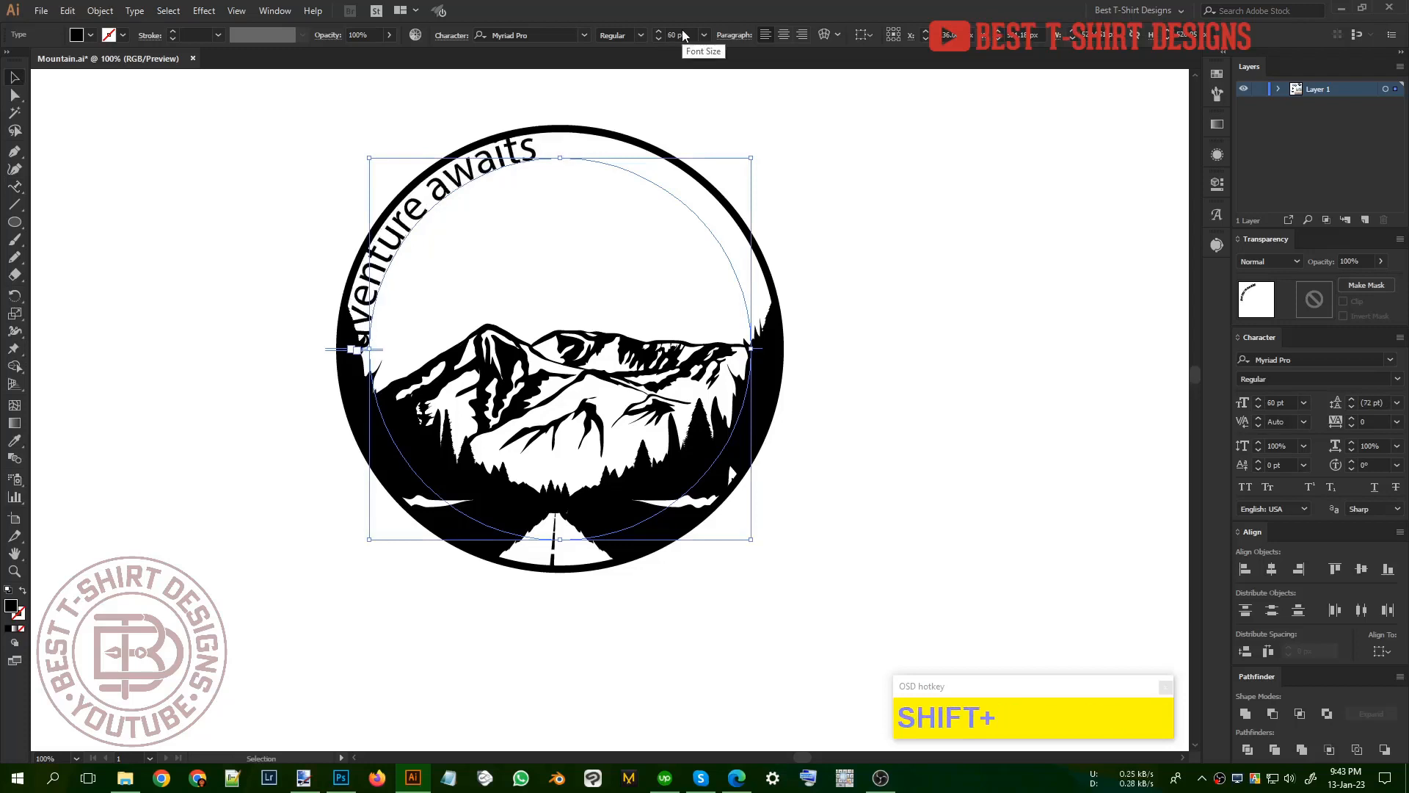
Step: Try Sucrose Bold on the curved text and settle on the Anton font in All Caps
right_click(499, 166)
mouse_move(546, 226)
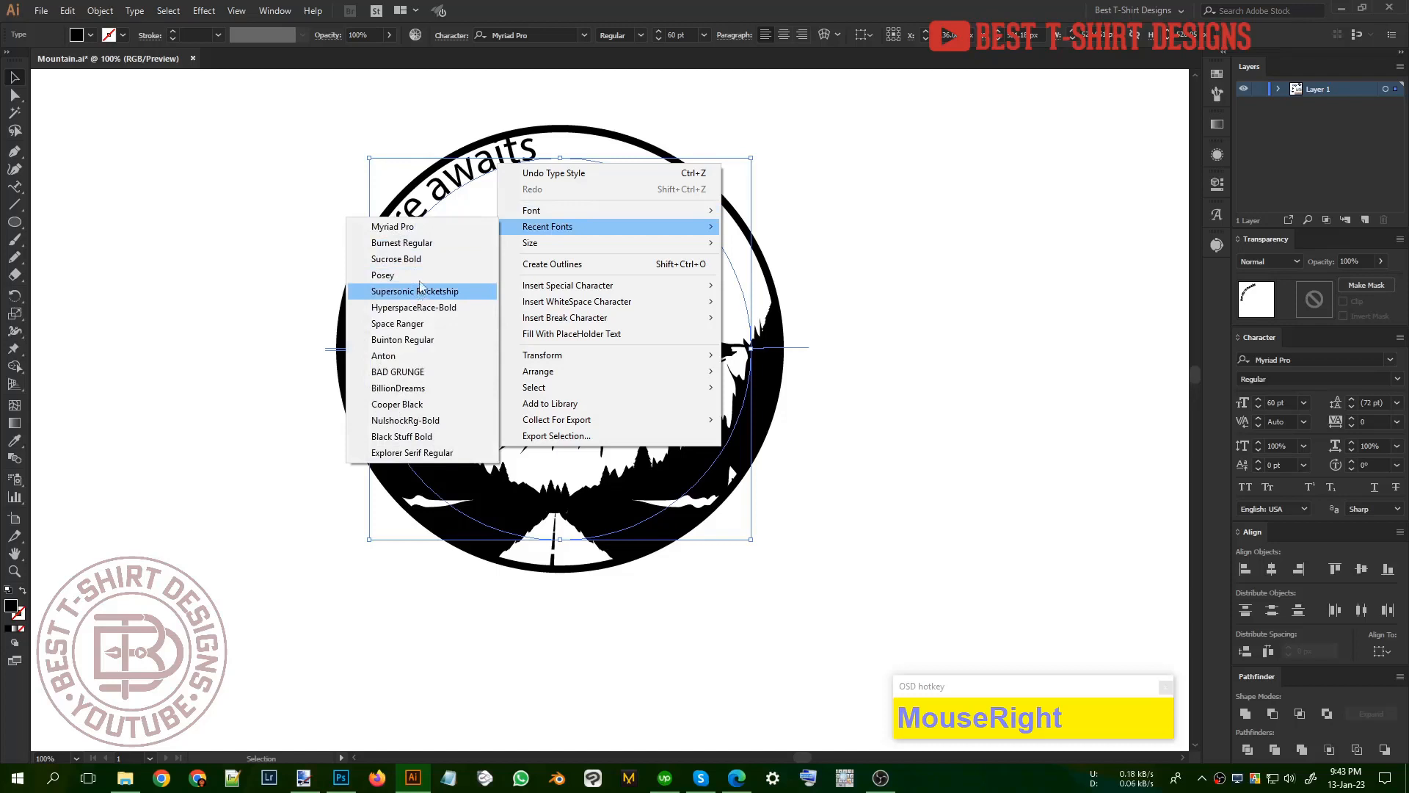
left_click(420, 258)
right_click(532, 159)
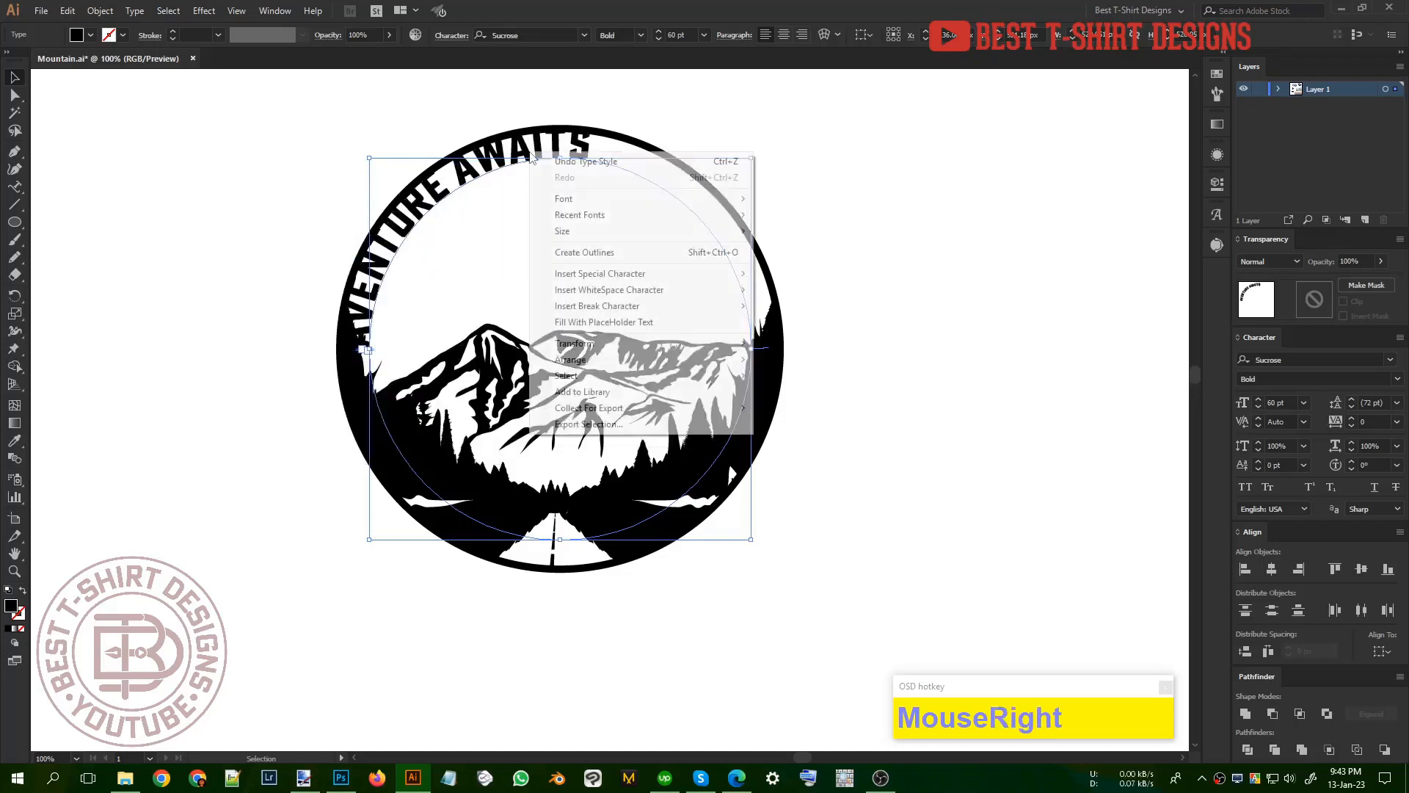
mouse_move(580, 215)
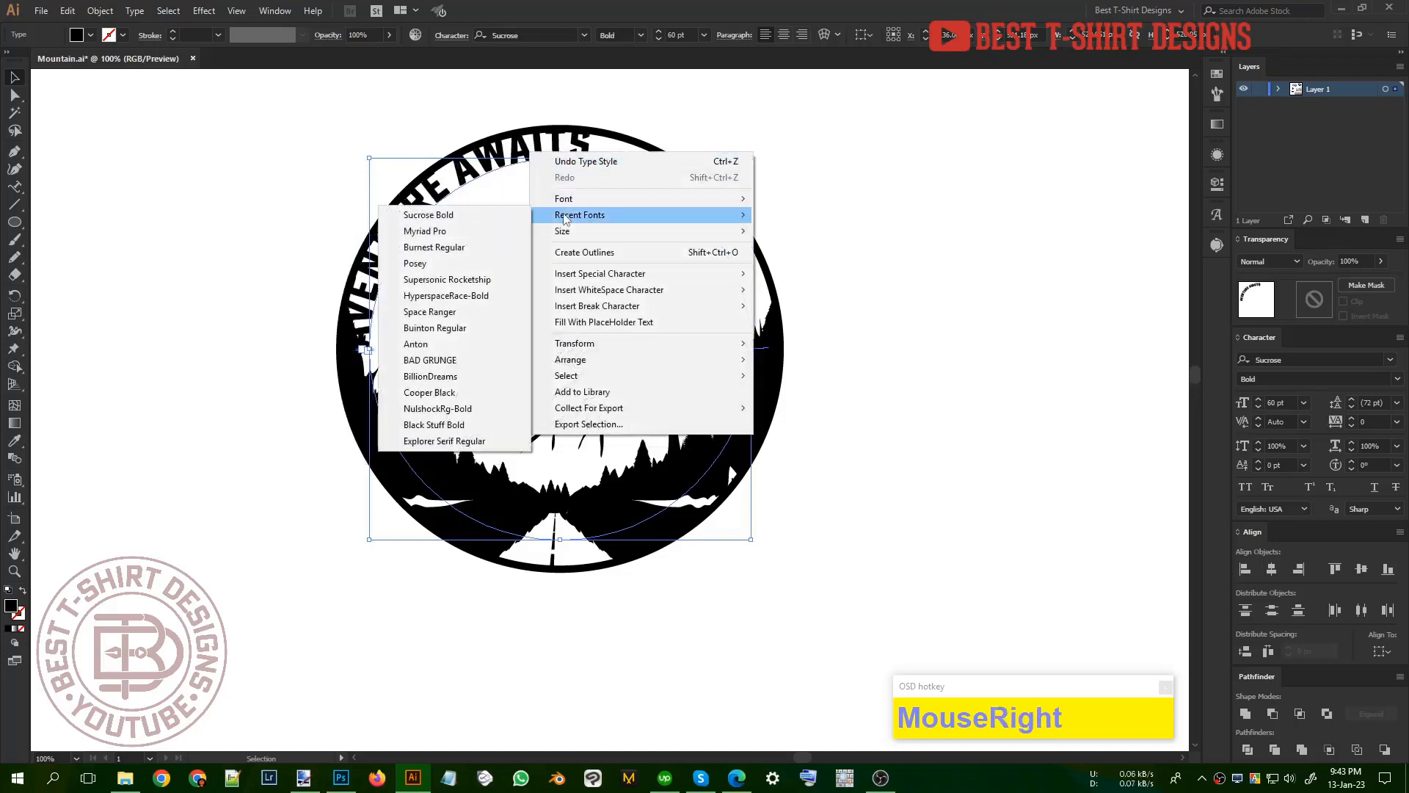
left_click(448, 345)
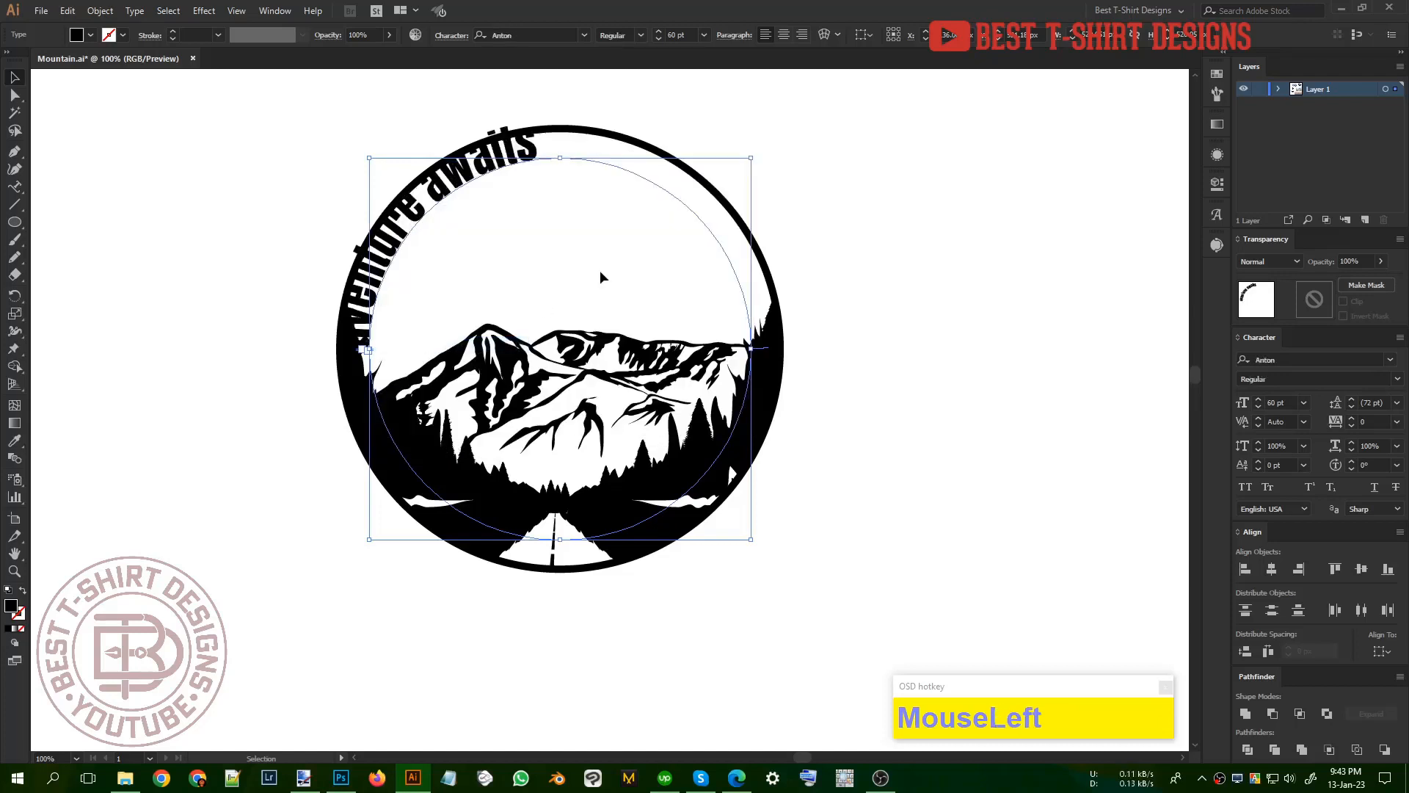
left_click(1245, 488)
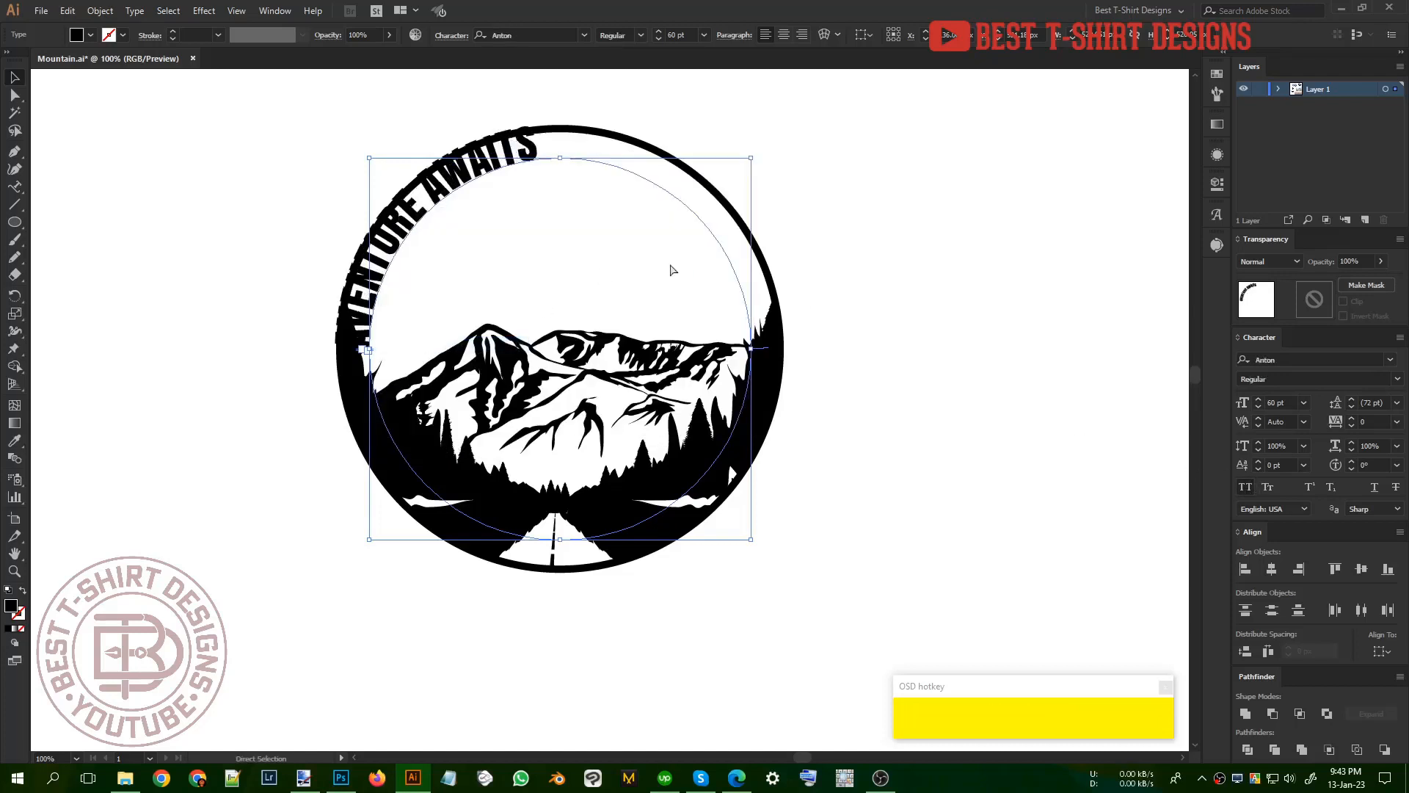
Step: Set the curved text's path alignment to Center so the letters straddle the inner circle
key("ctrl+alt")
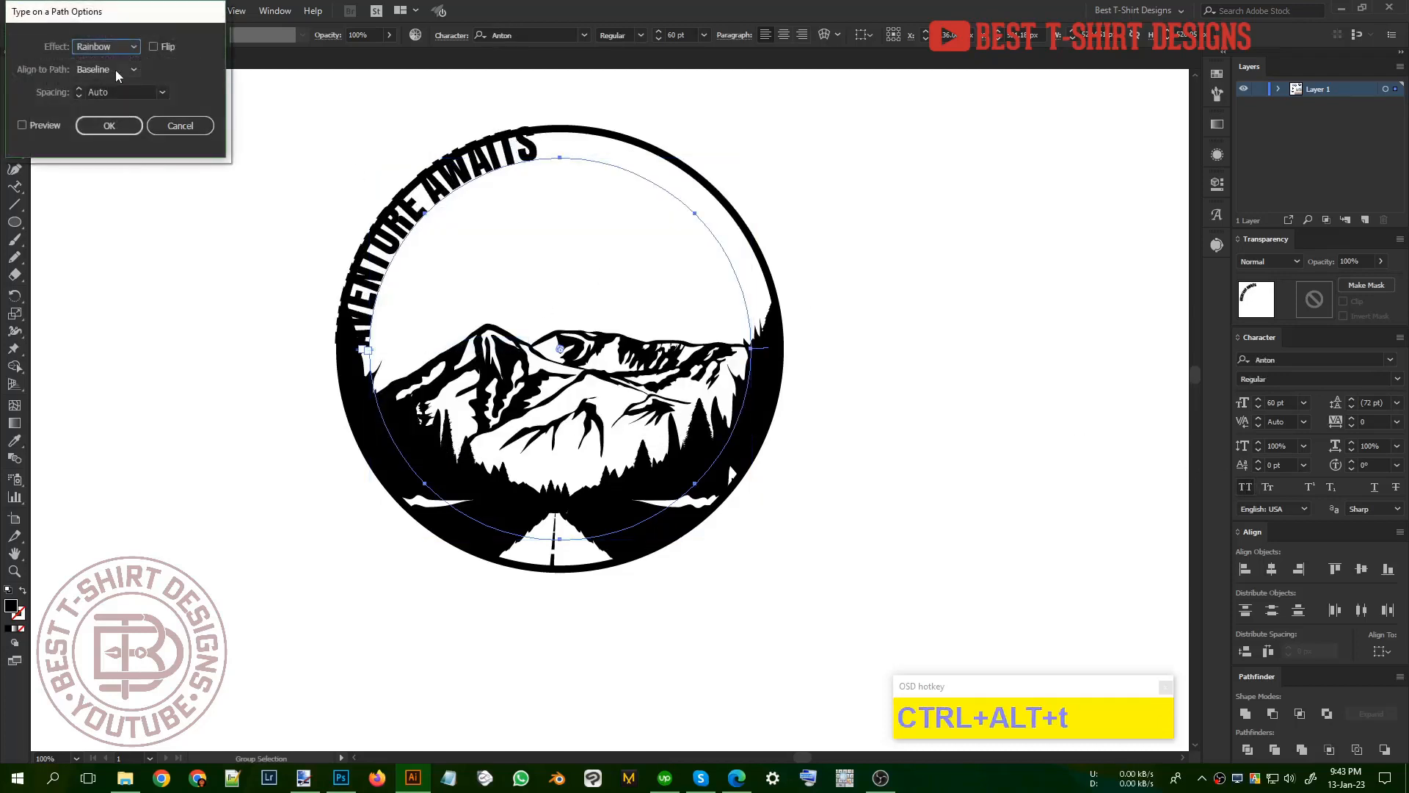
left_click(116, 69)
left_click(112, 116)
left_click(111, 124)
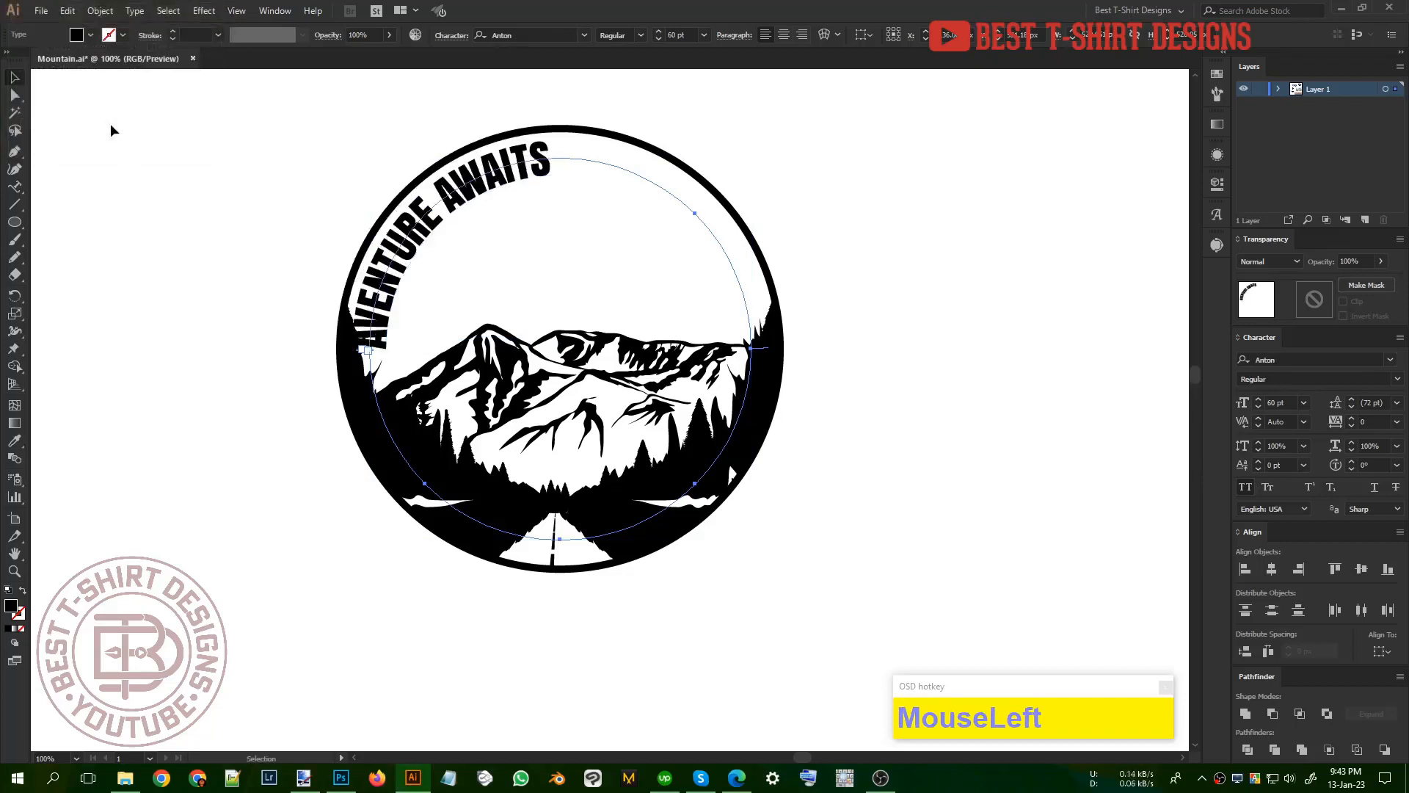
key("Right")
key("Left")
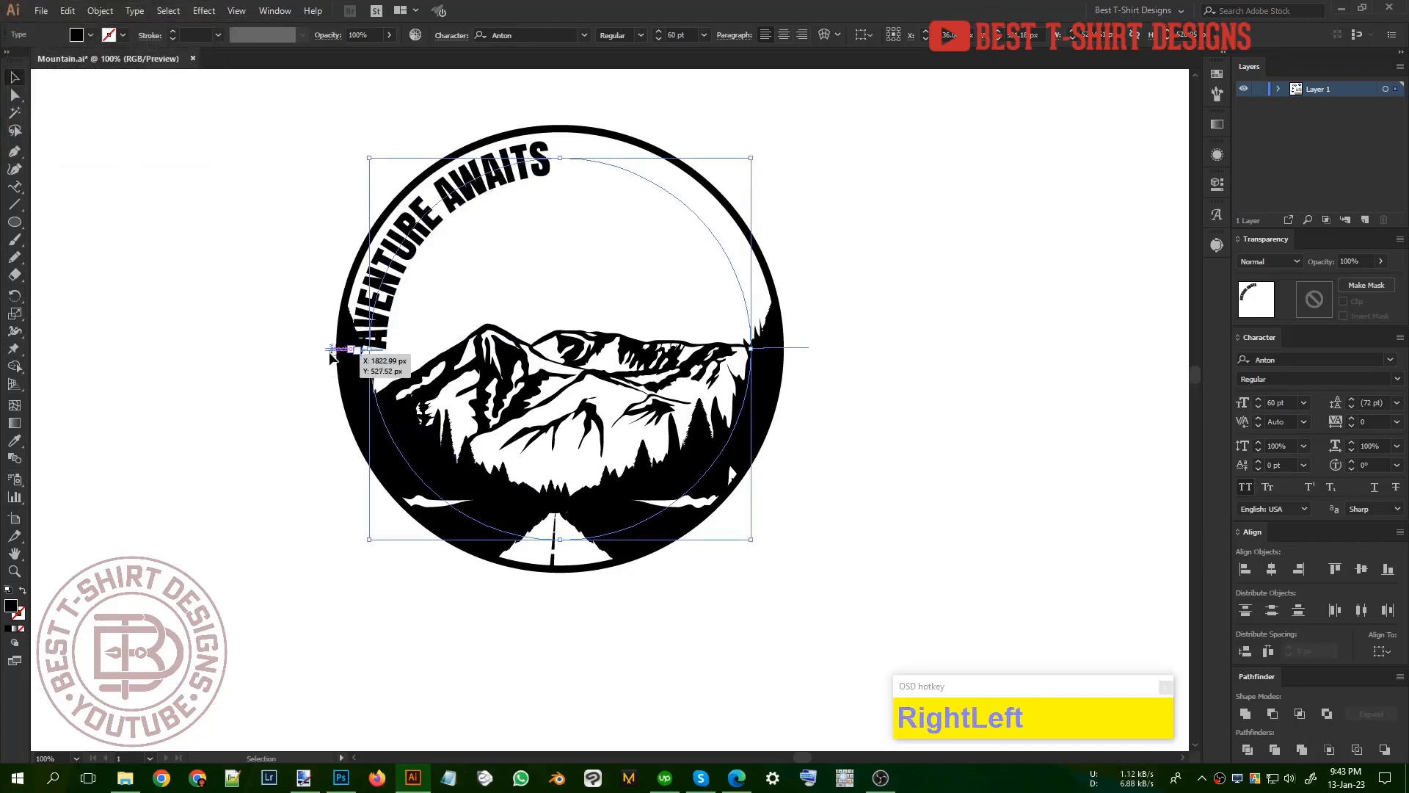
Step: Center the curved text over the upper half of the inner circle and set its tracking to 70
left_click_drag(337, 352, 602, 555)
left_click_drag(857, 361, 862, 348)
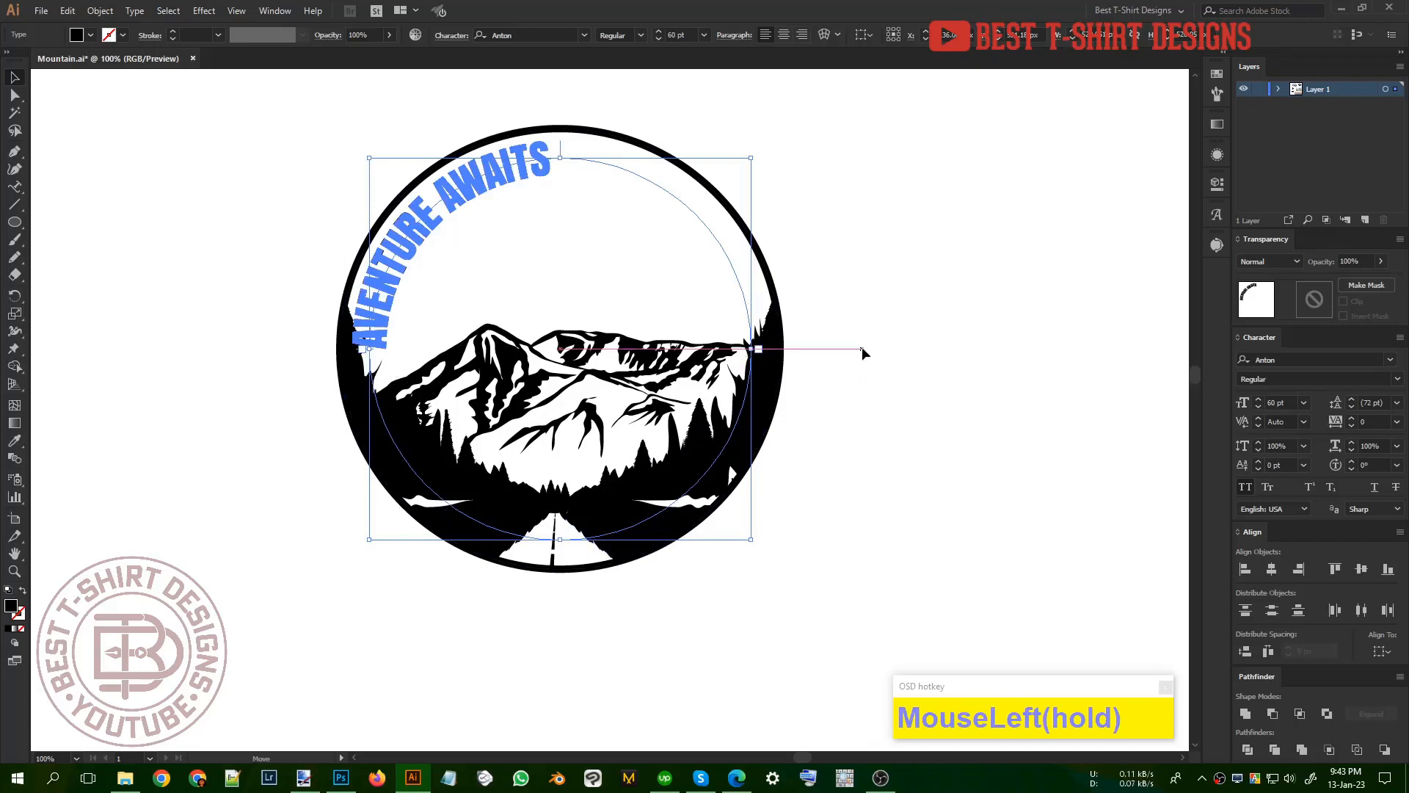
left_click(785, 35)
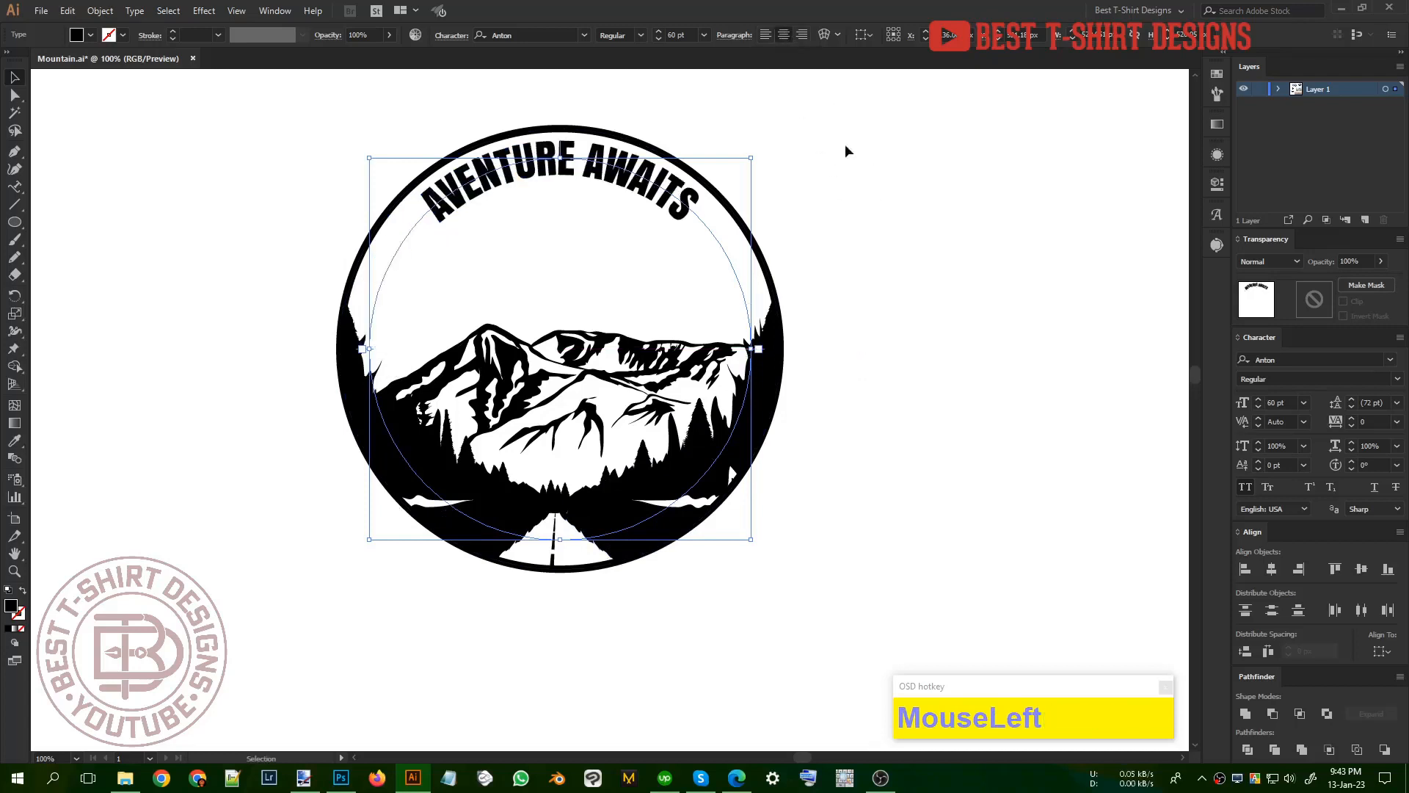
scroll(1375, 419, "up", 7)
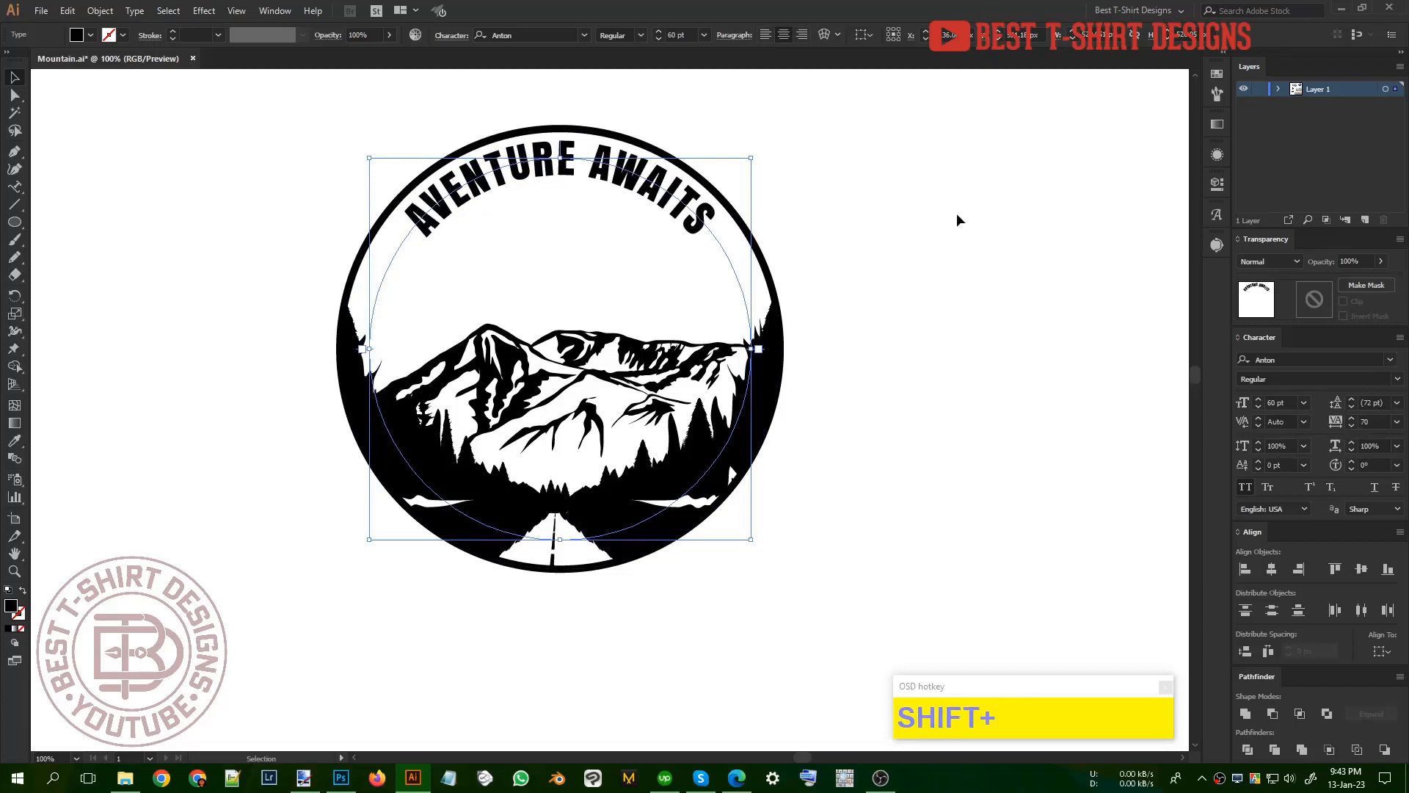
Step: Correct the curved text to read "ADVENTURE AWAITS" by inserting the missing D
key("t")
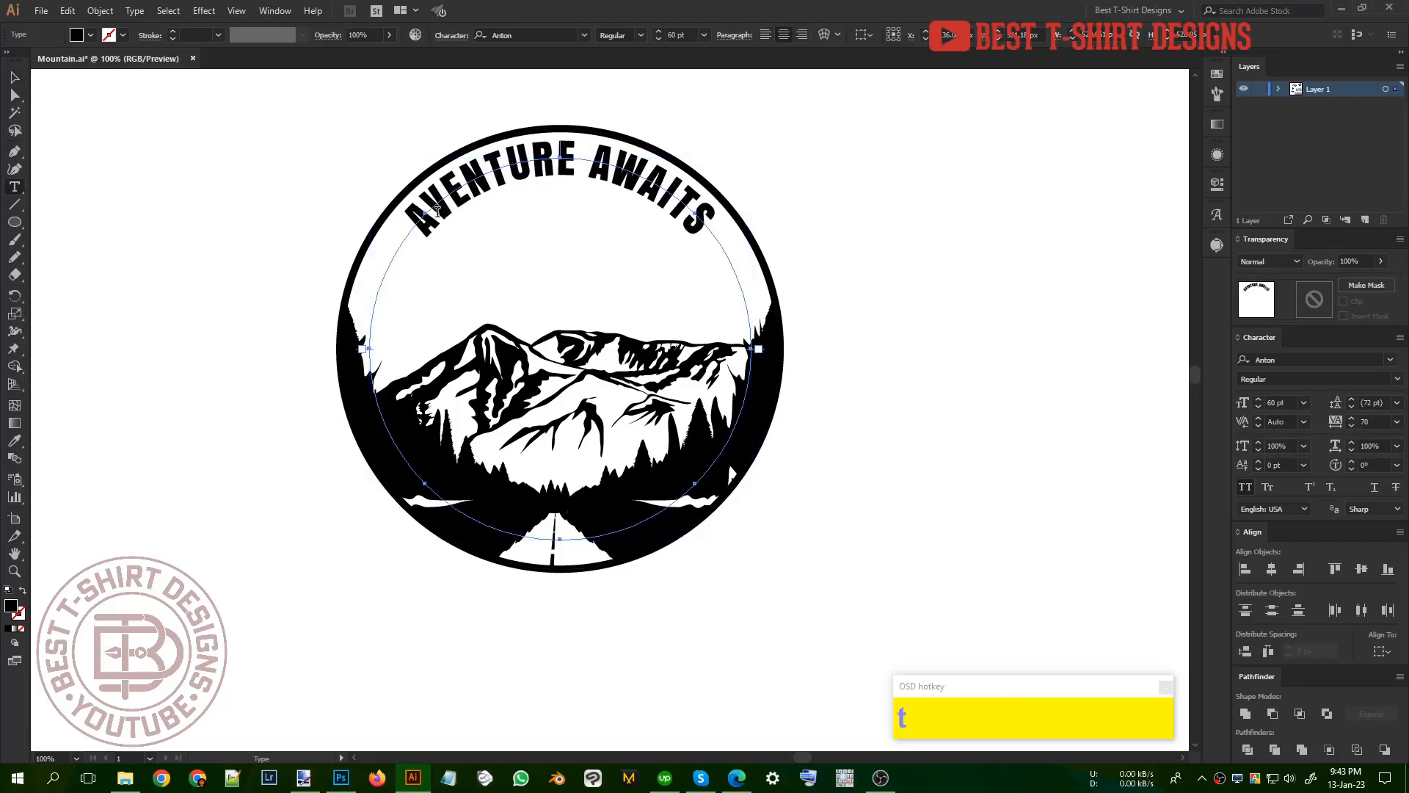
left_click(437, 211)
type("d")
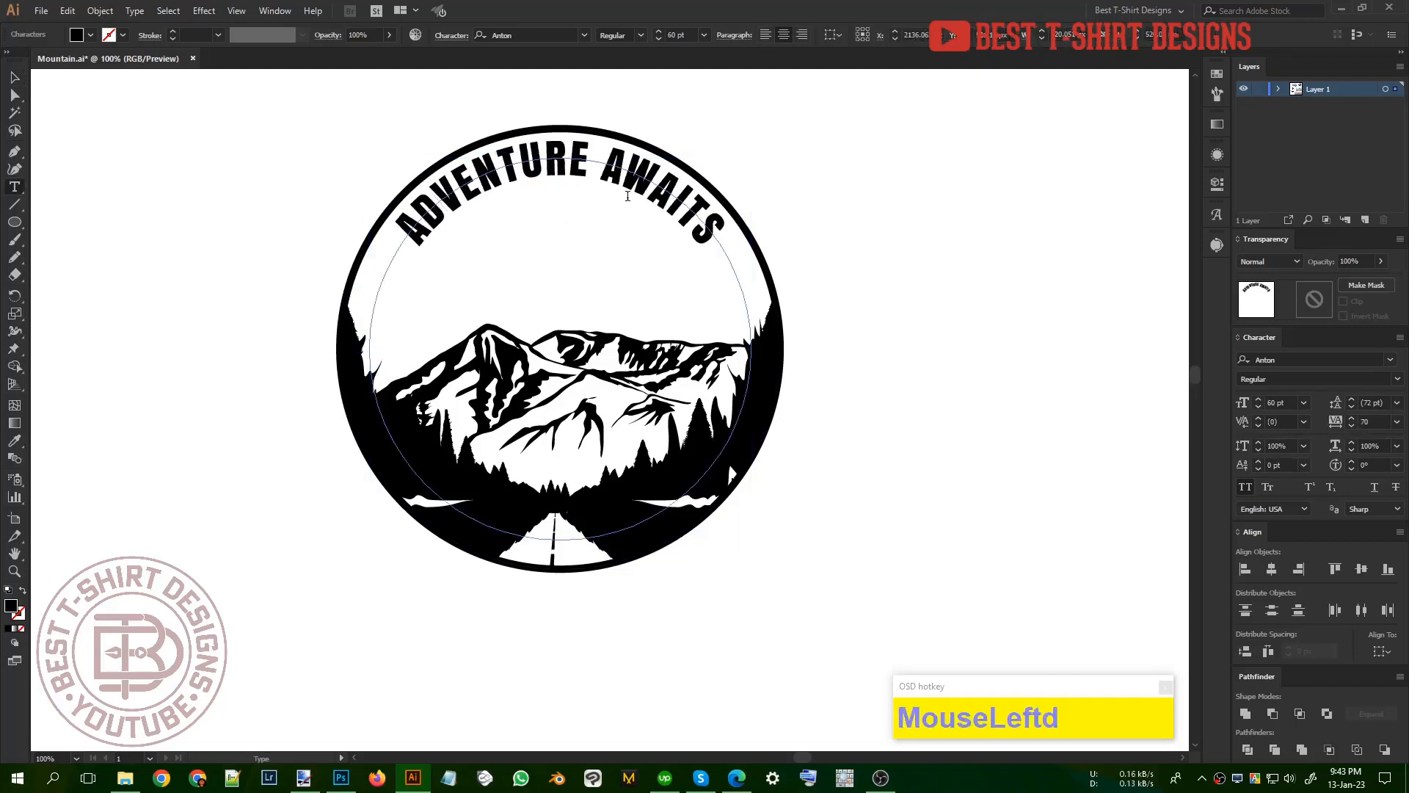
left_click(11, 82)
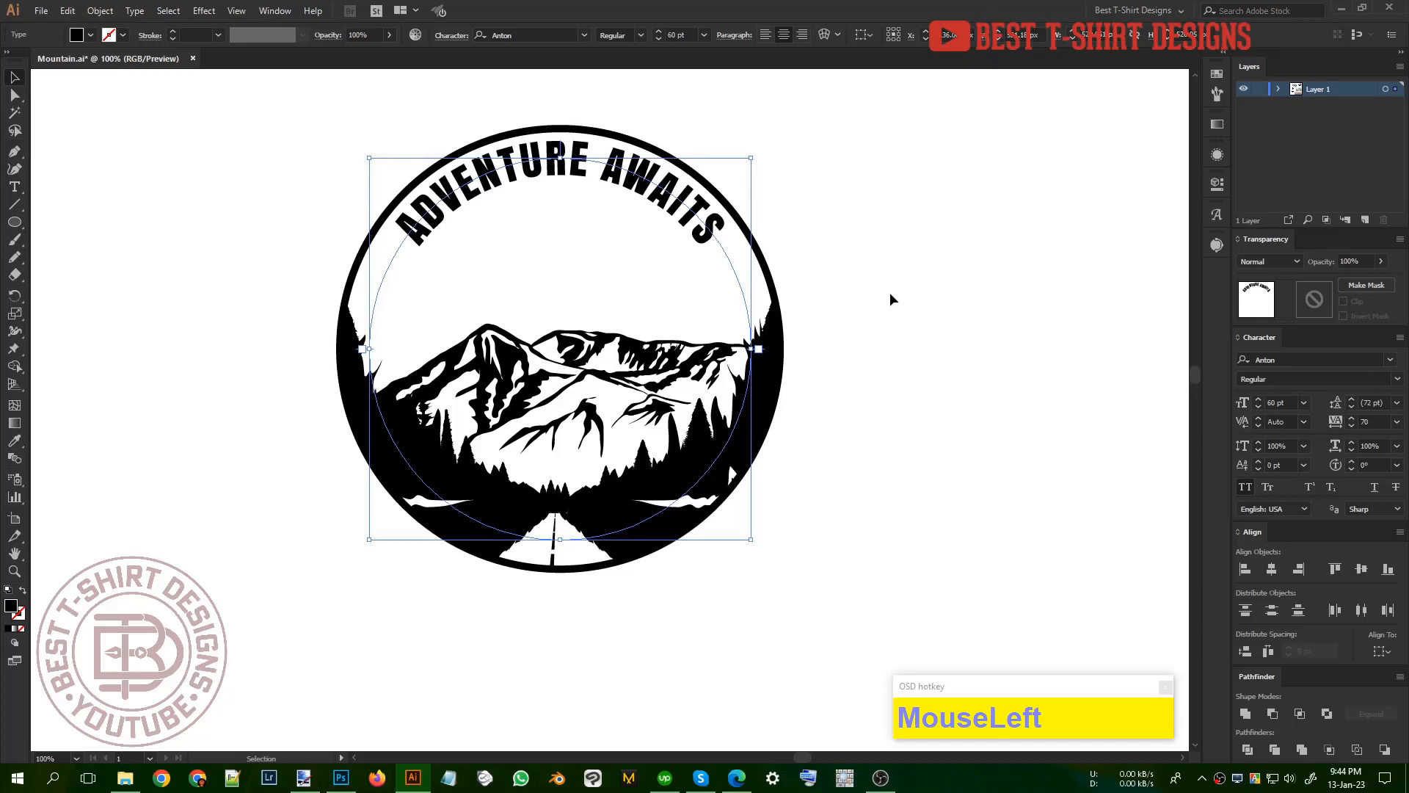
Step: Replace the curved text with "explore the"
key("t")
triple_click(654, 199)
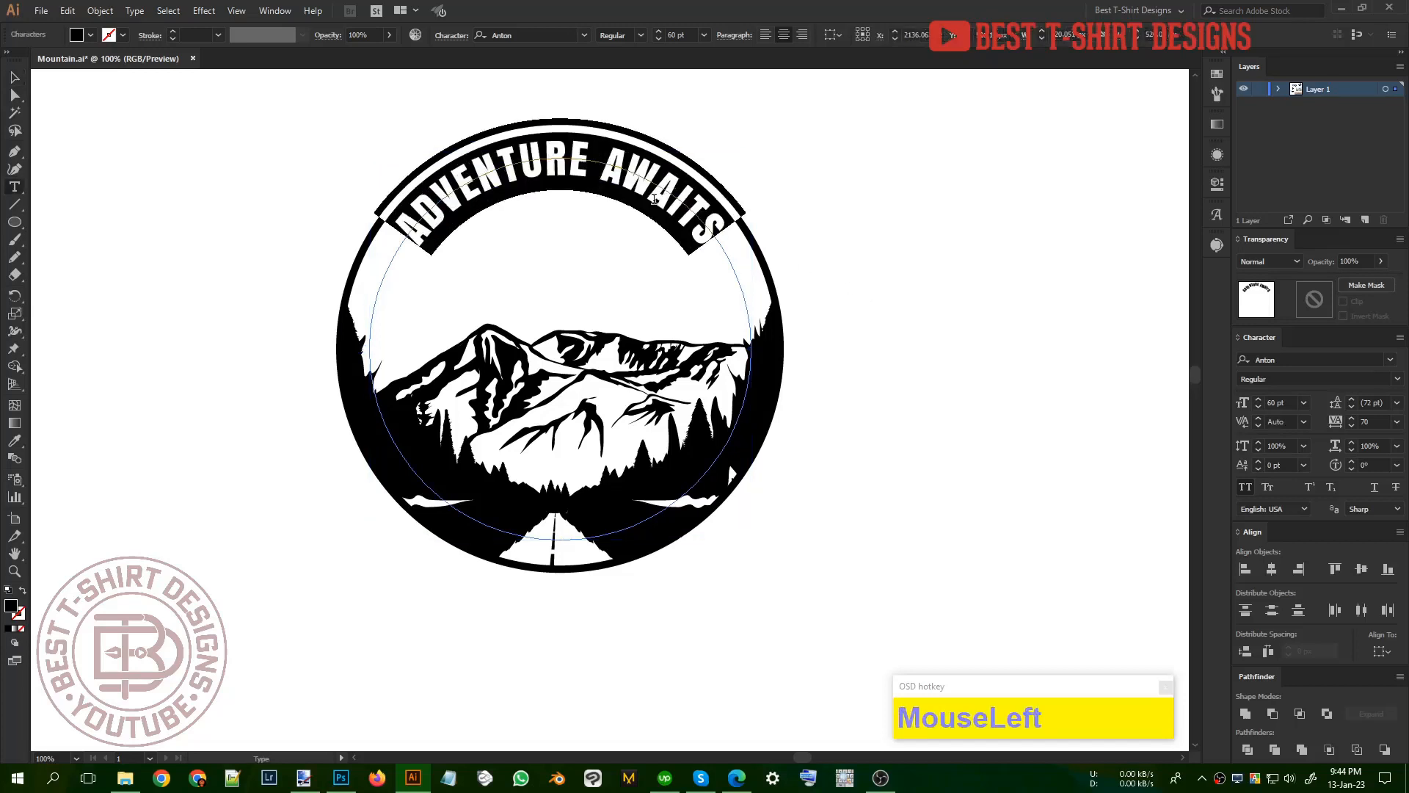
type("explore t")
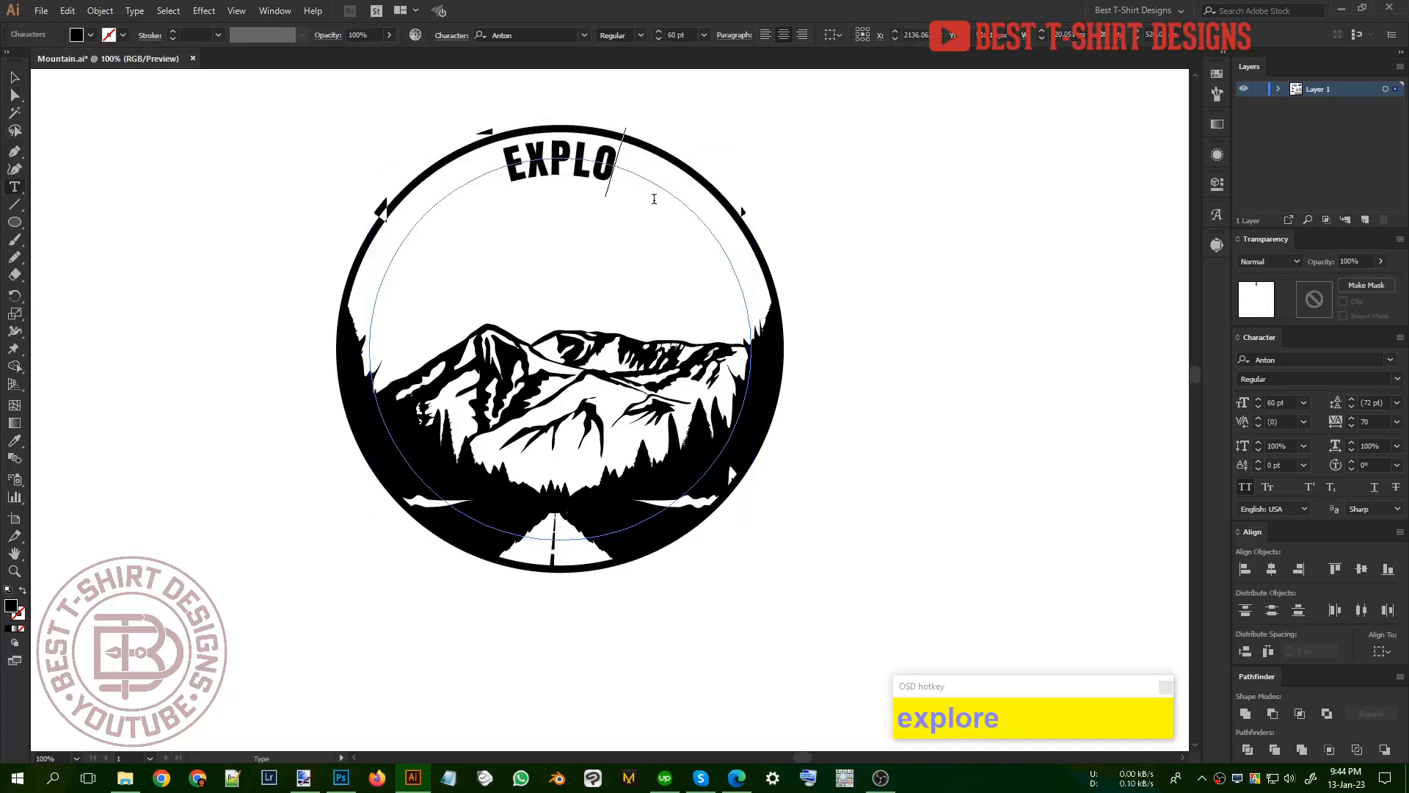
type("he")
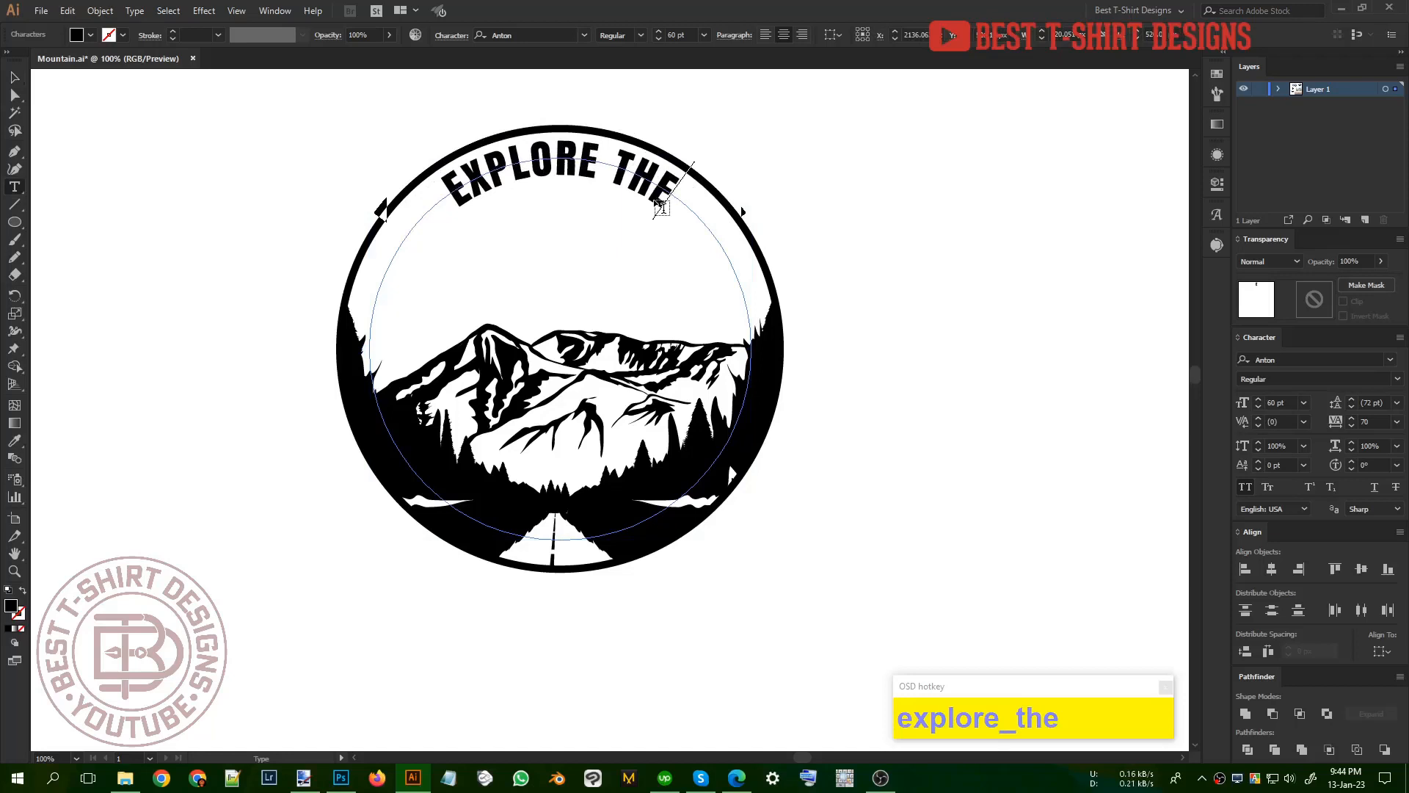
left_click(15, 79)
Step: Add a straight text line reading "MOUNTAINS" beneath the curved text inside the circle
key("t")
left_click(537, 262)
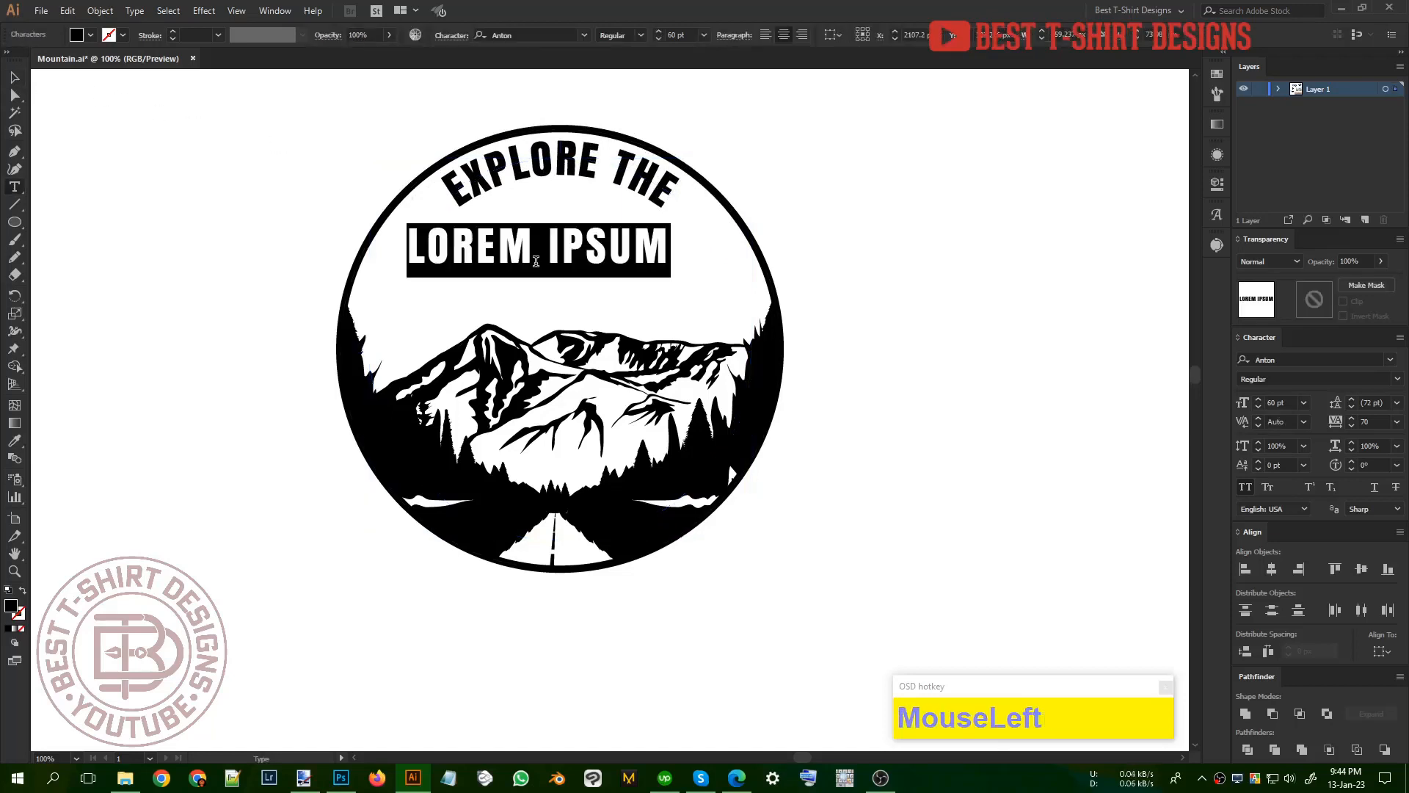
type("MOUNTAINS")
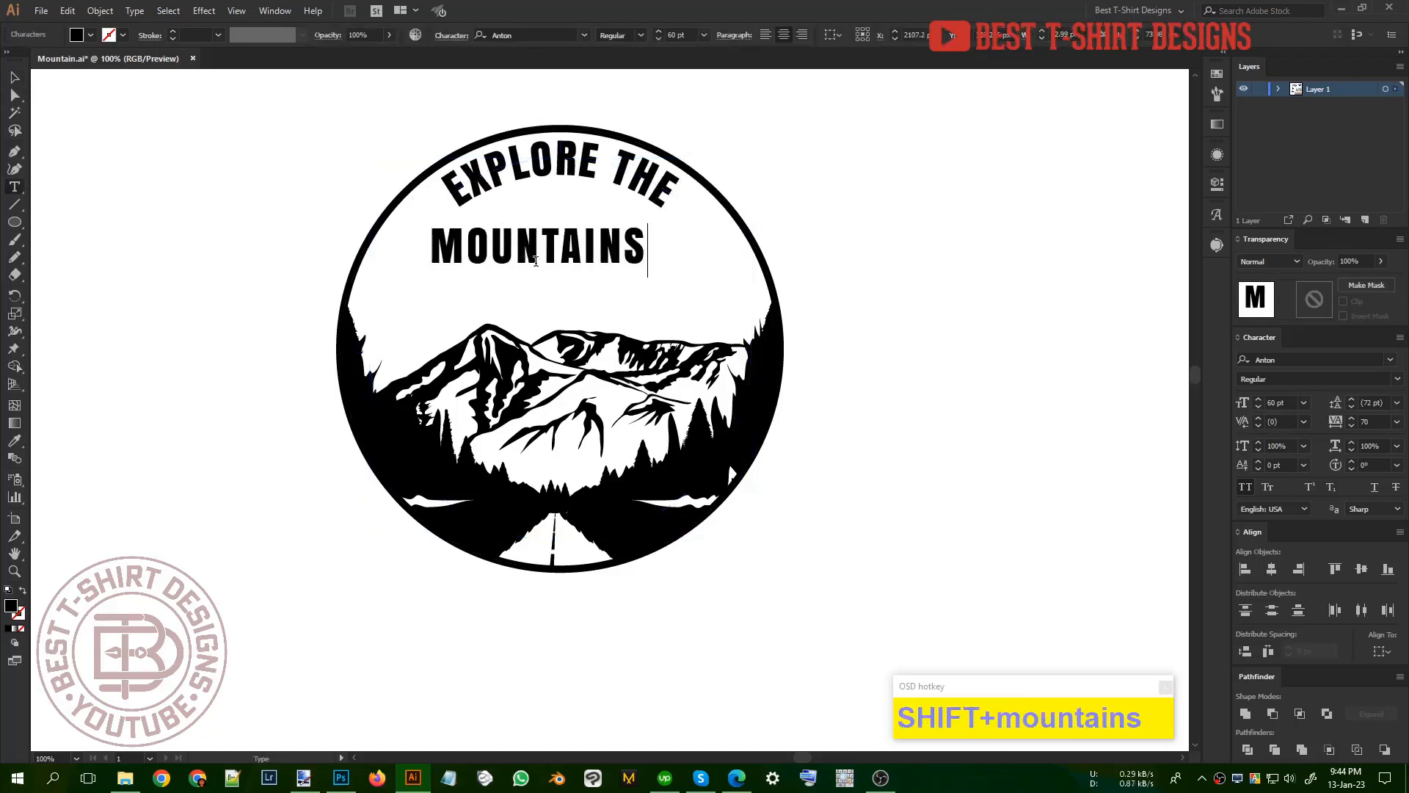
left_click(15, 78)
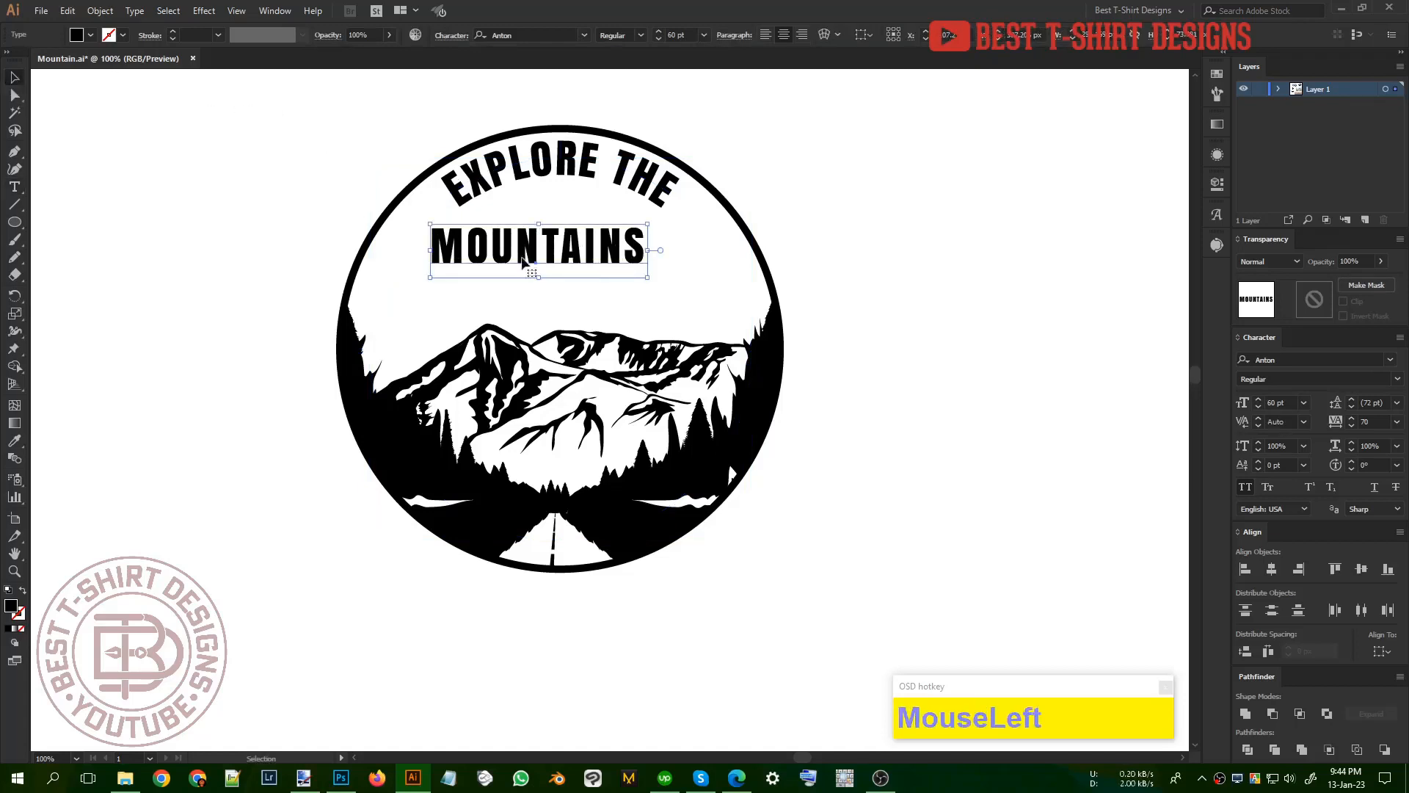
Step: Restyle the Mountains text in BillionDreams without All Caps, with tracking 0, and enlarge it to about 94.7 pt beneath the curved text
right_click(587, 255)
mouse_move(633, 320)
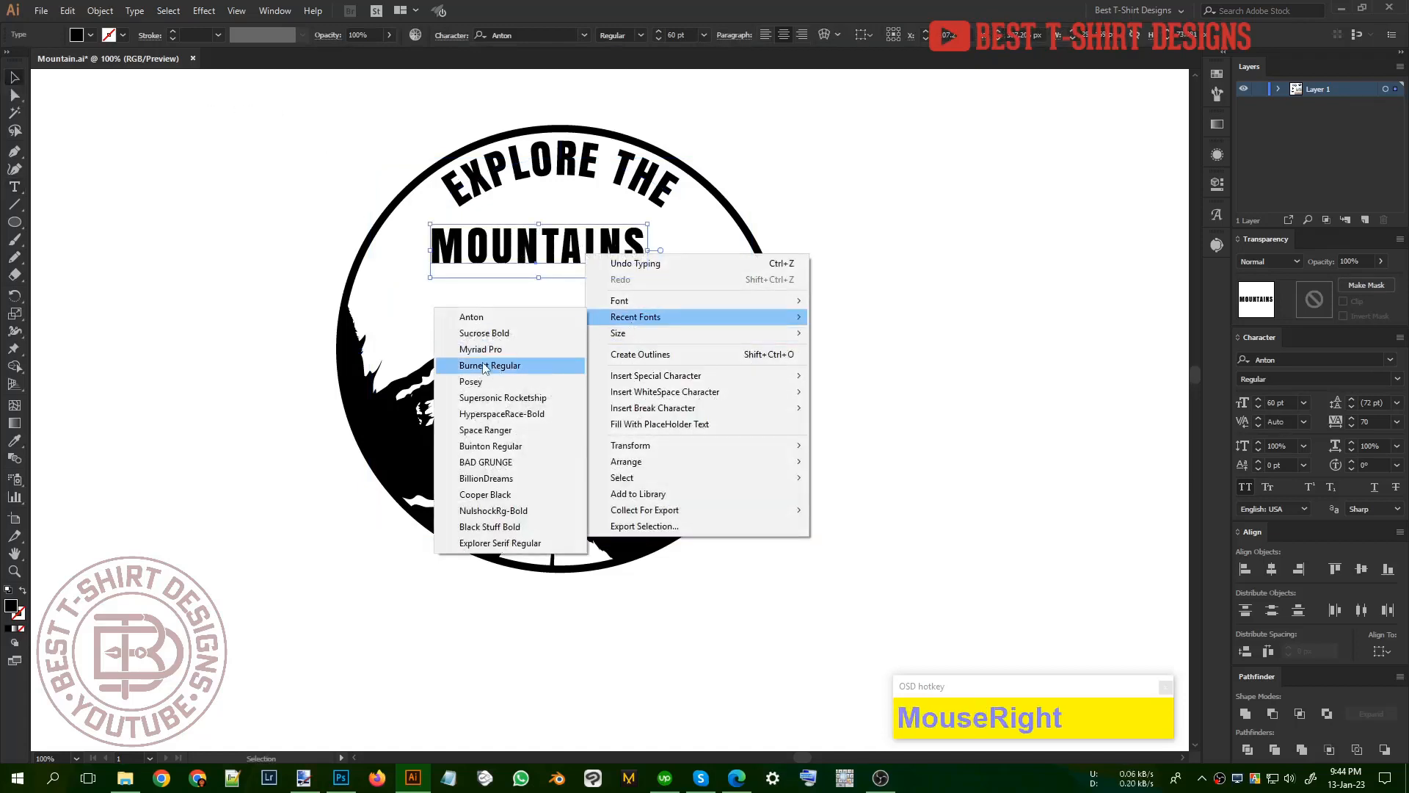
left_click(485, 477)
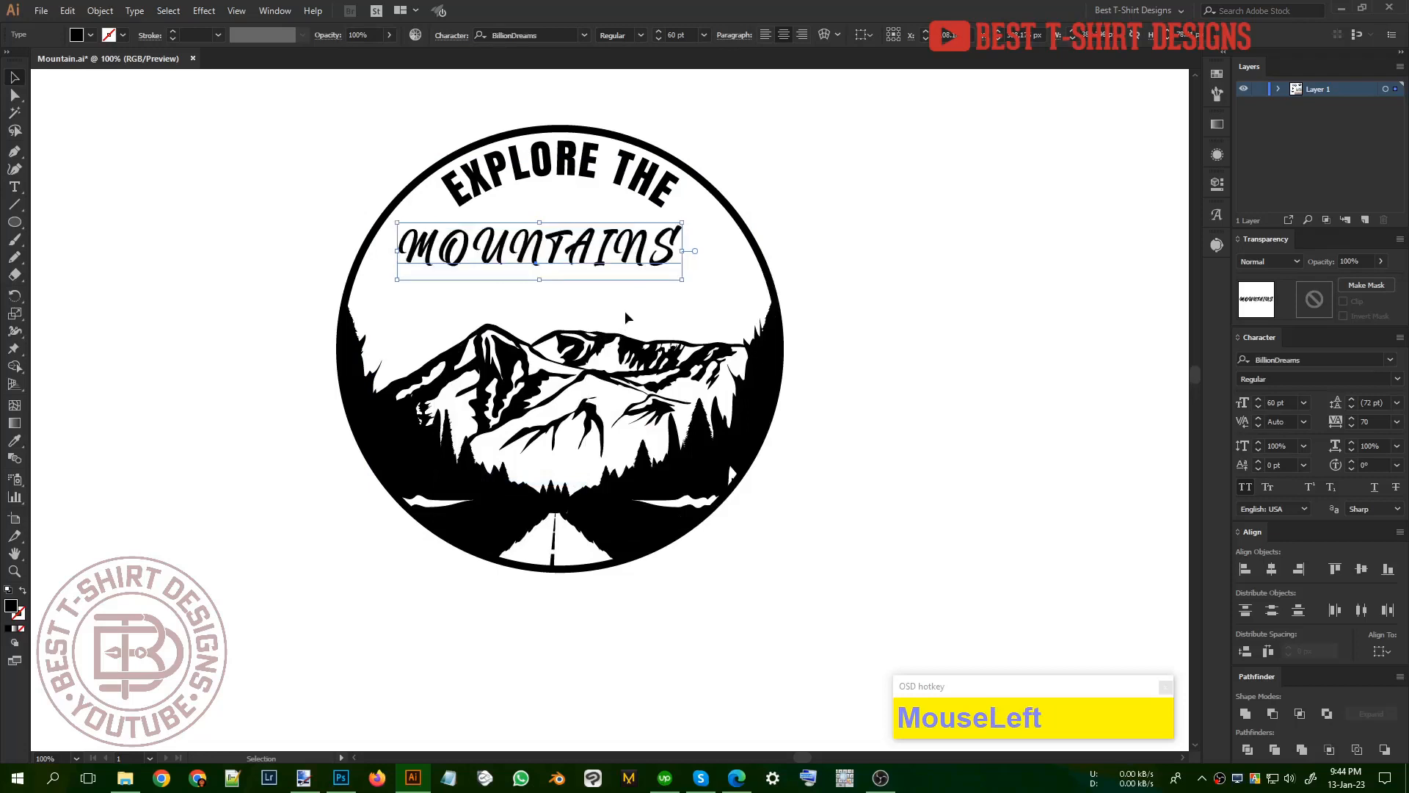
left_click(1244, 487)
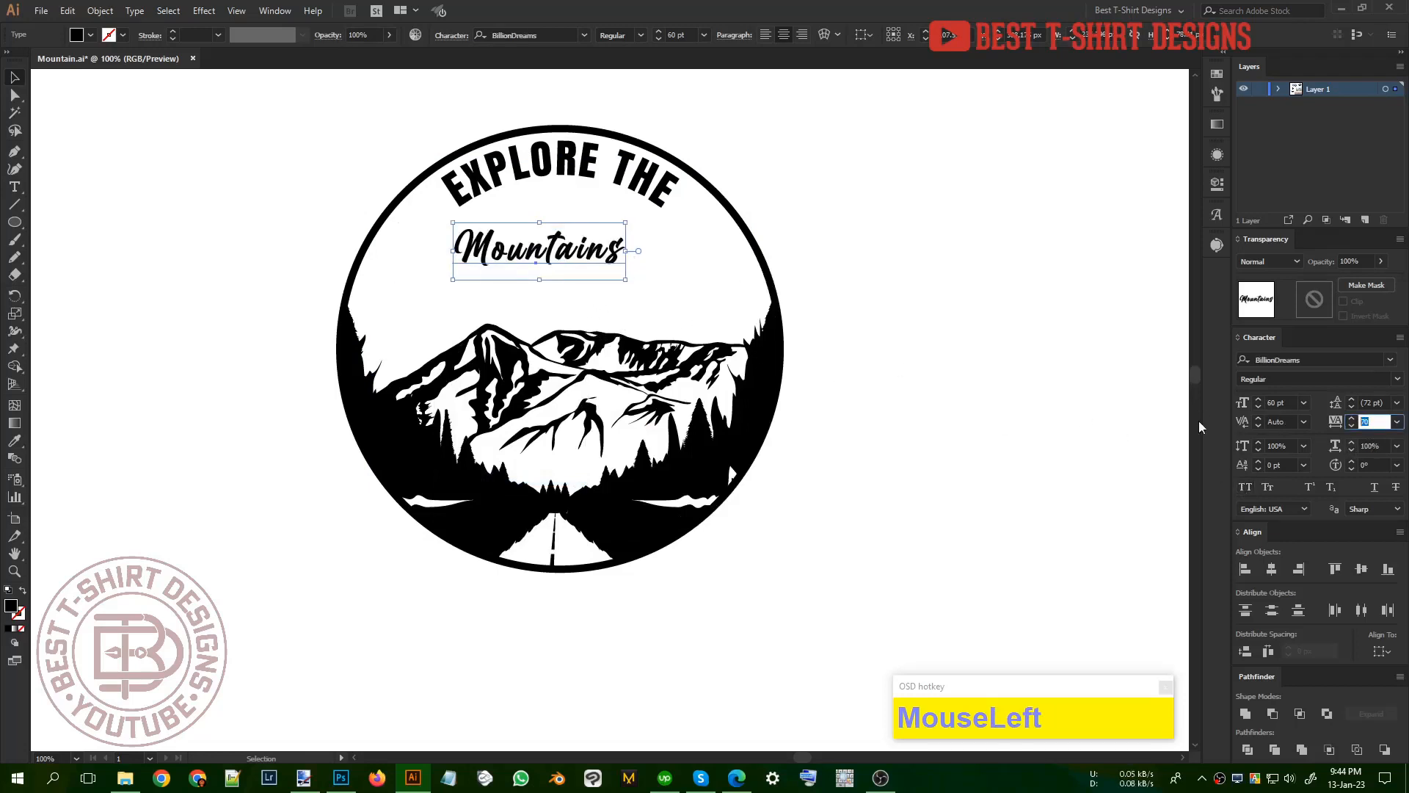
type("0")
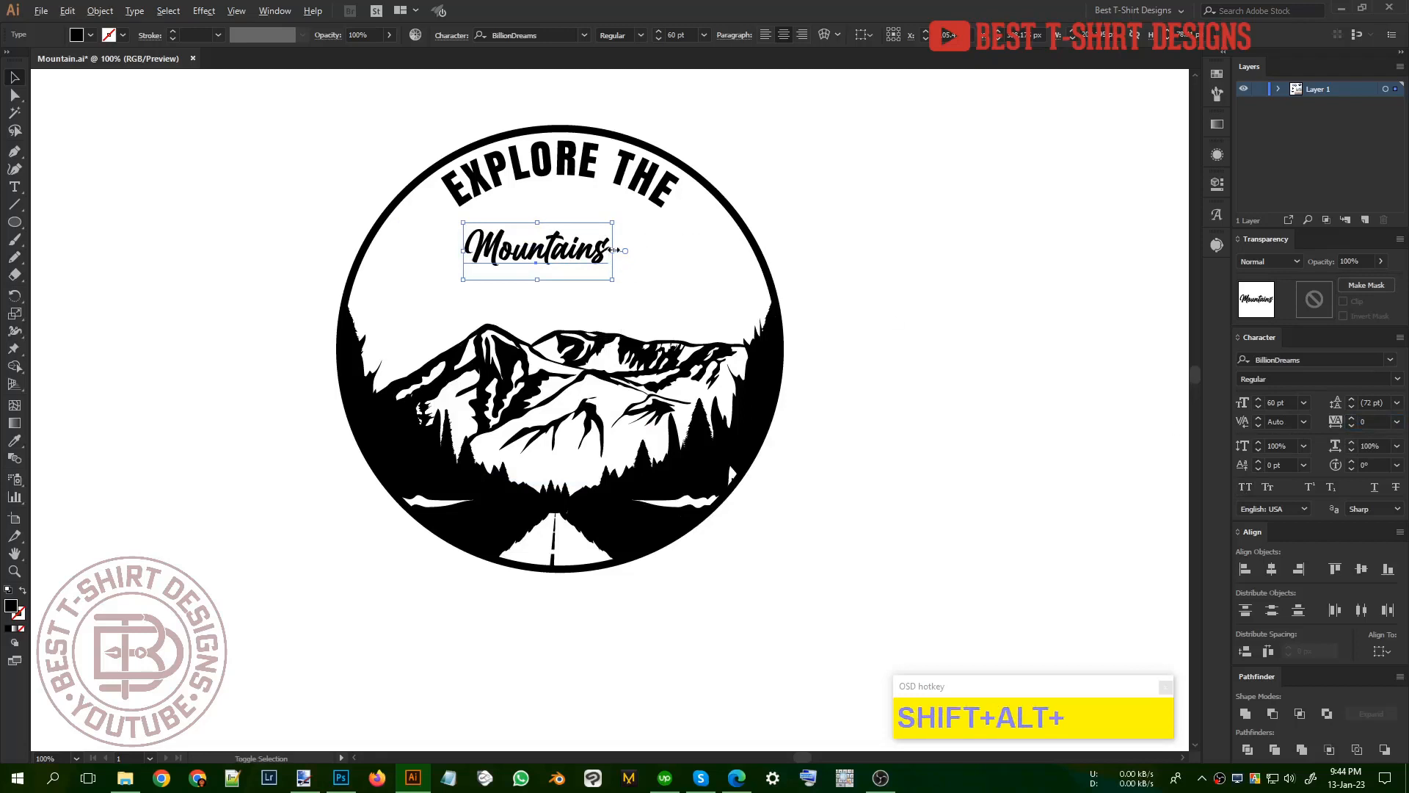
mouse_move(612, 250)
left_mouse_down()
mouse_move(654, 250)
mouse_move(612, 294)
mouse_move(610, 265)
left_mouse_up()
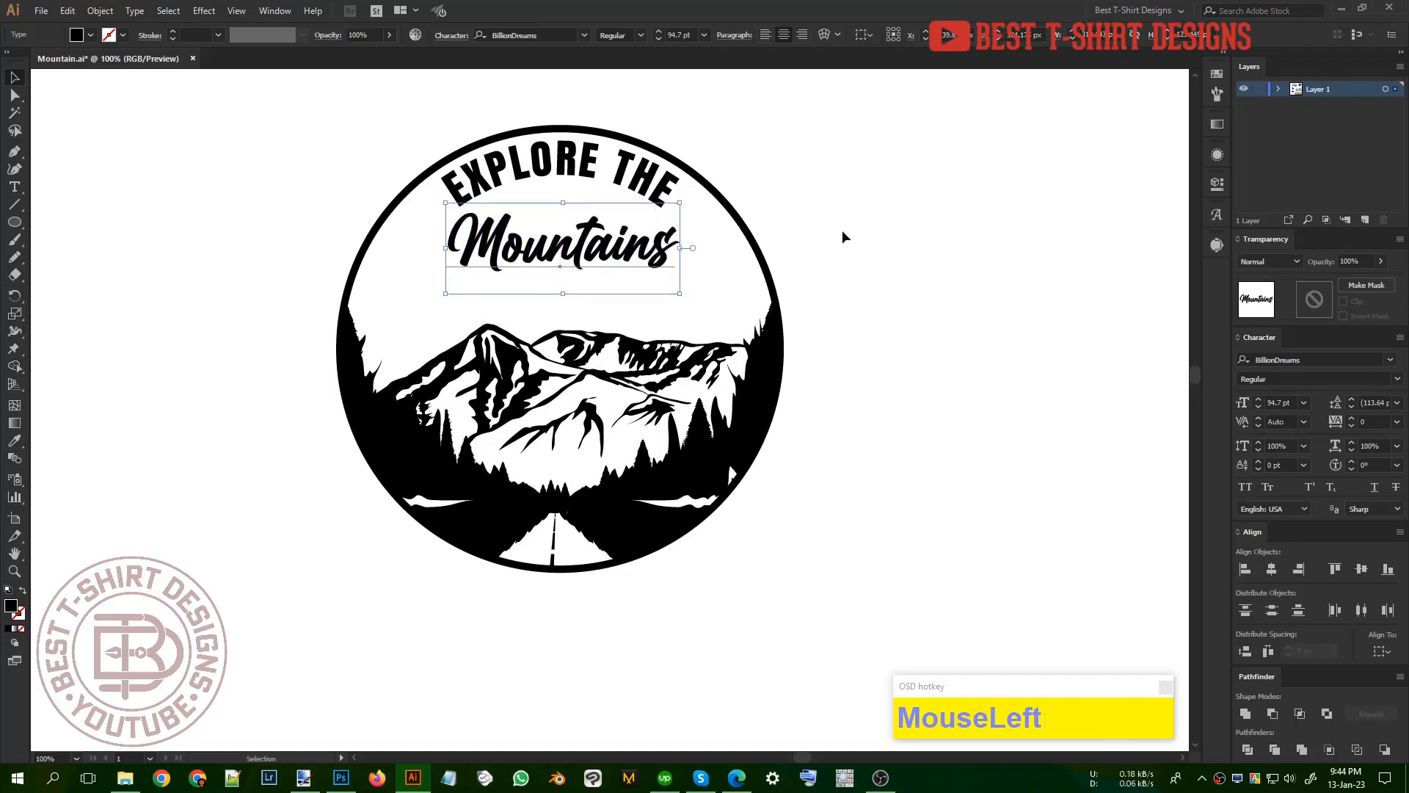
Step: Add a separate text line reading "est." on the empty canvas beside the circle
key("t")
left_click(868, 281)
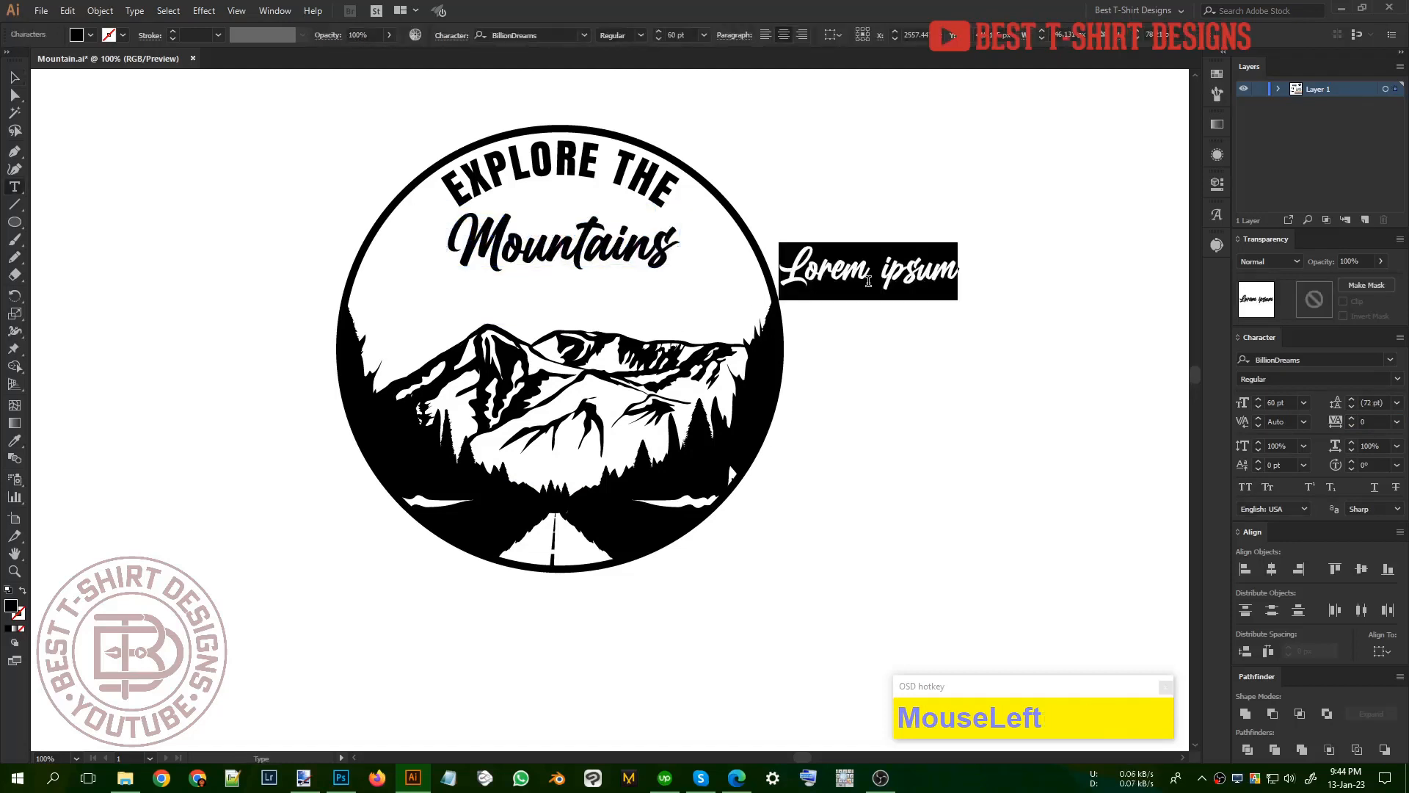
type("est.")
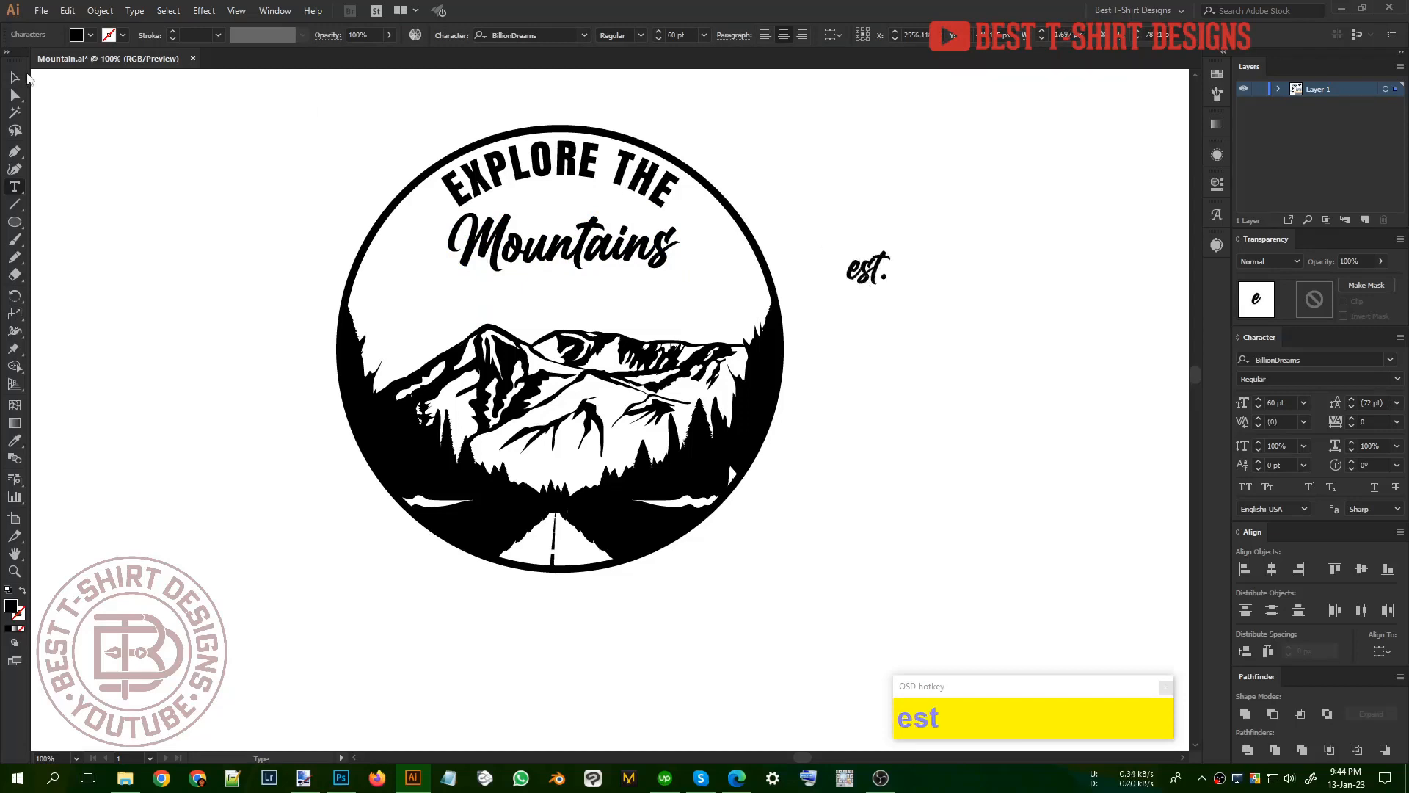
left_click(15, 77)
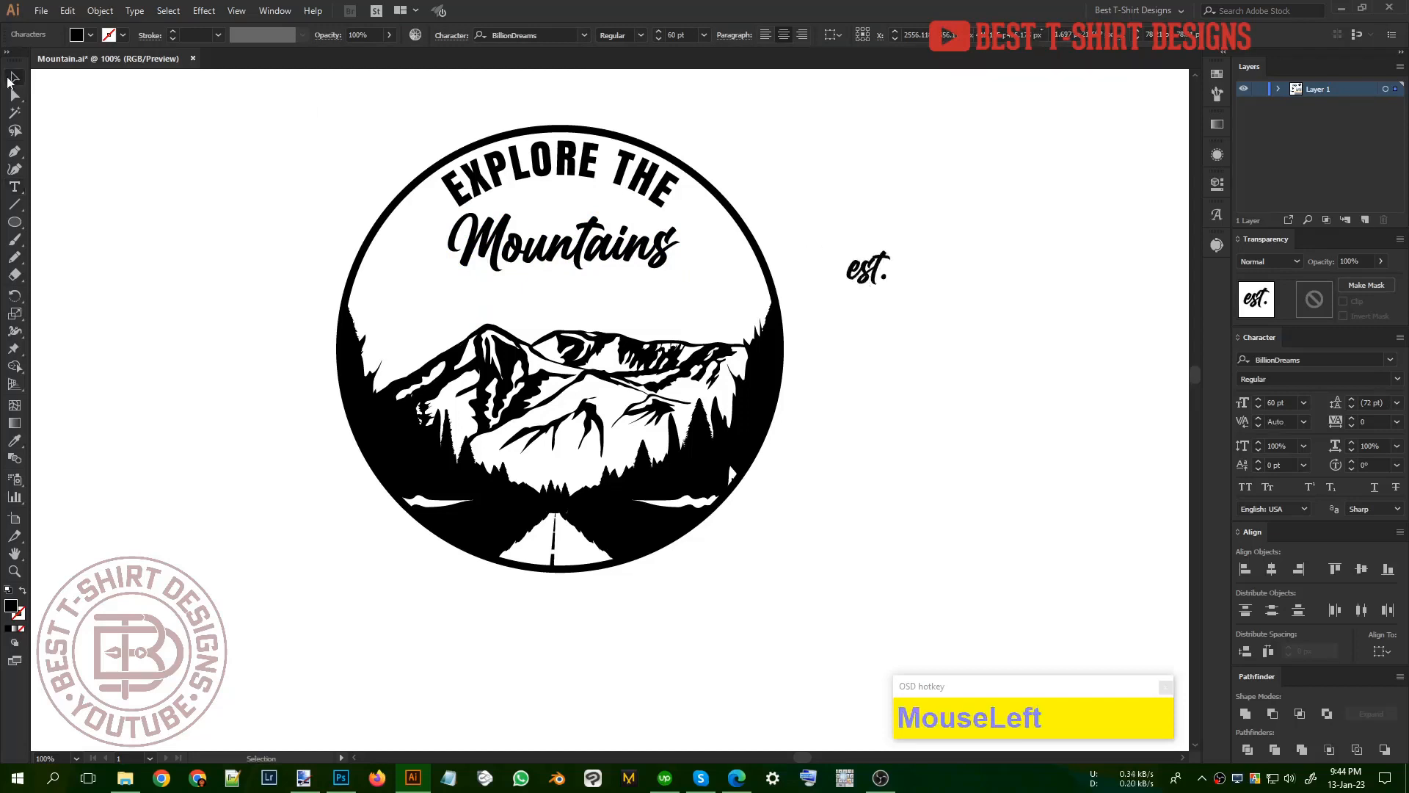
Step: Match the est. text to the curved lettering's Anton all-caps style and set its tracking to 0
key("i")
left_click(515, 178)
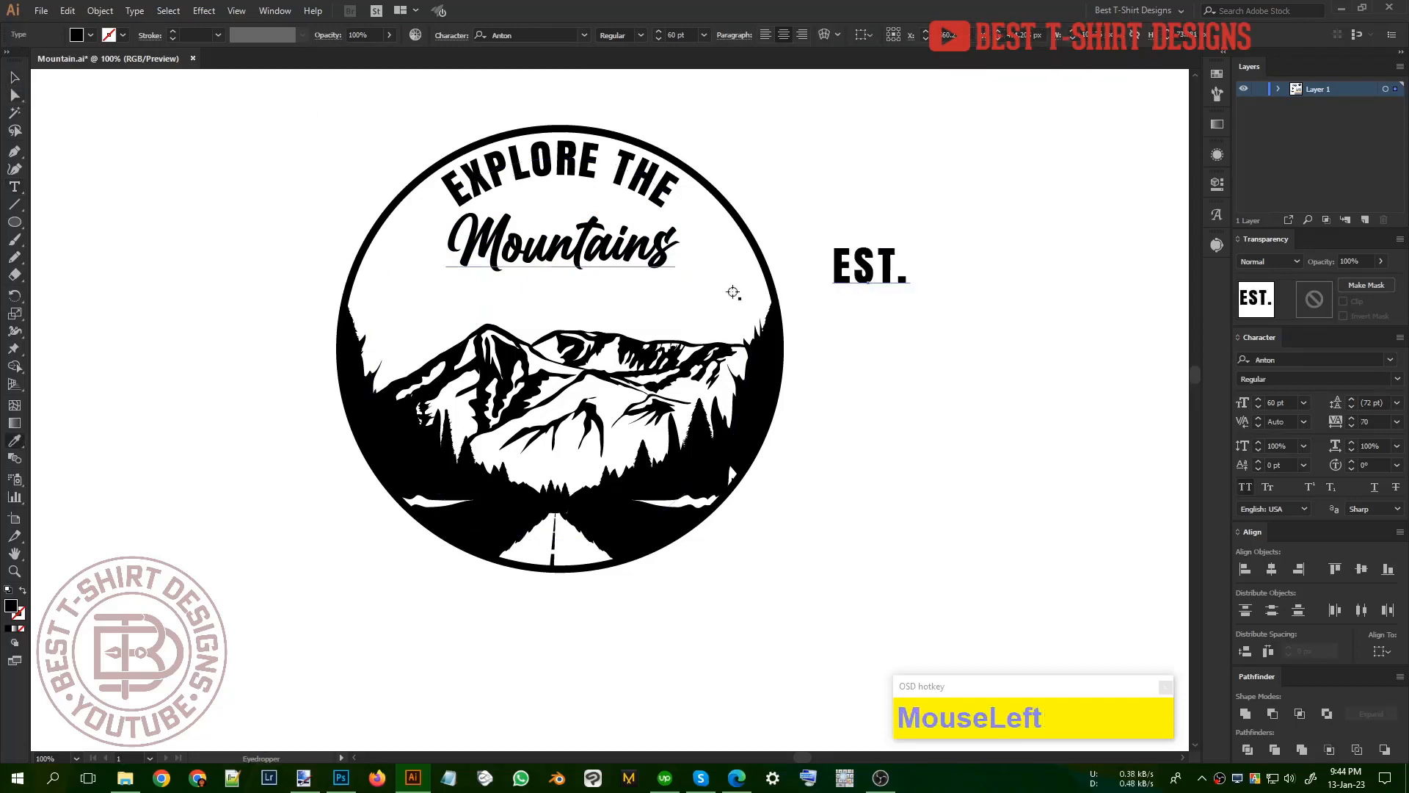
key("v")
left_click(1376, 420)
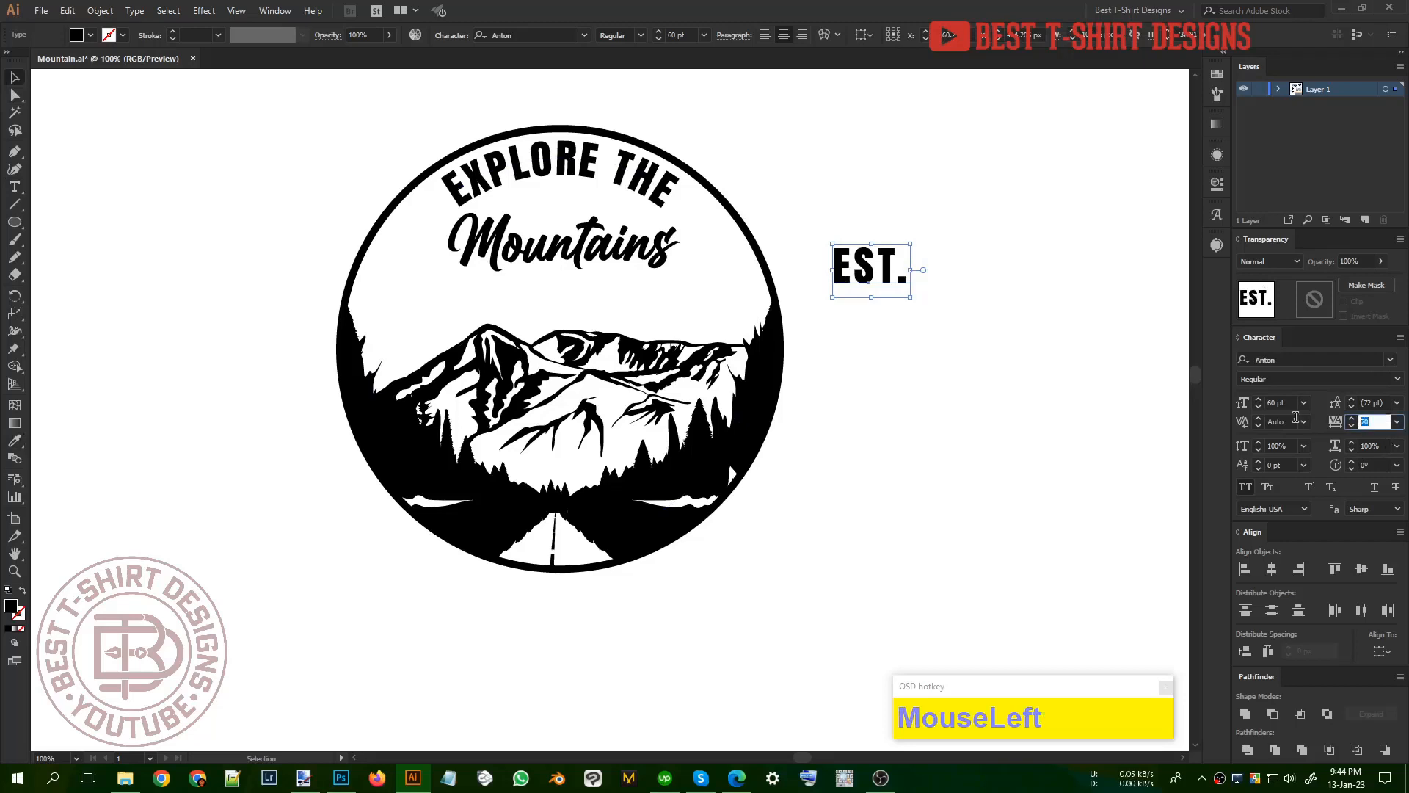
type("0")
Step: Place "EST." at about 38.71 pt above the mountains' left side, duplicate it to the right side, and change the copy to "2023"
left_click_drag(868, 271, 724, 329)
double_click(724, 328)
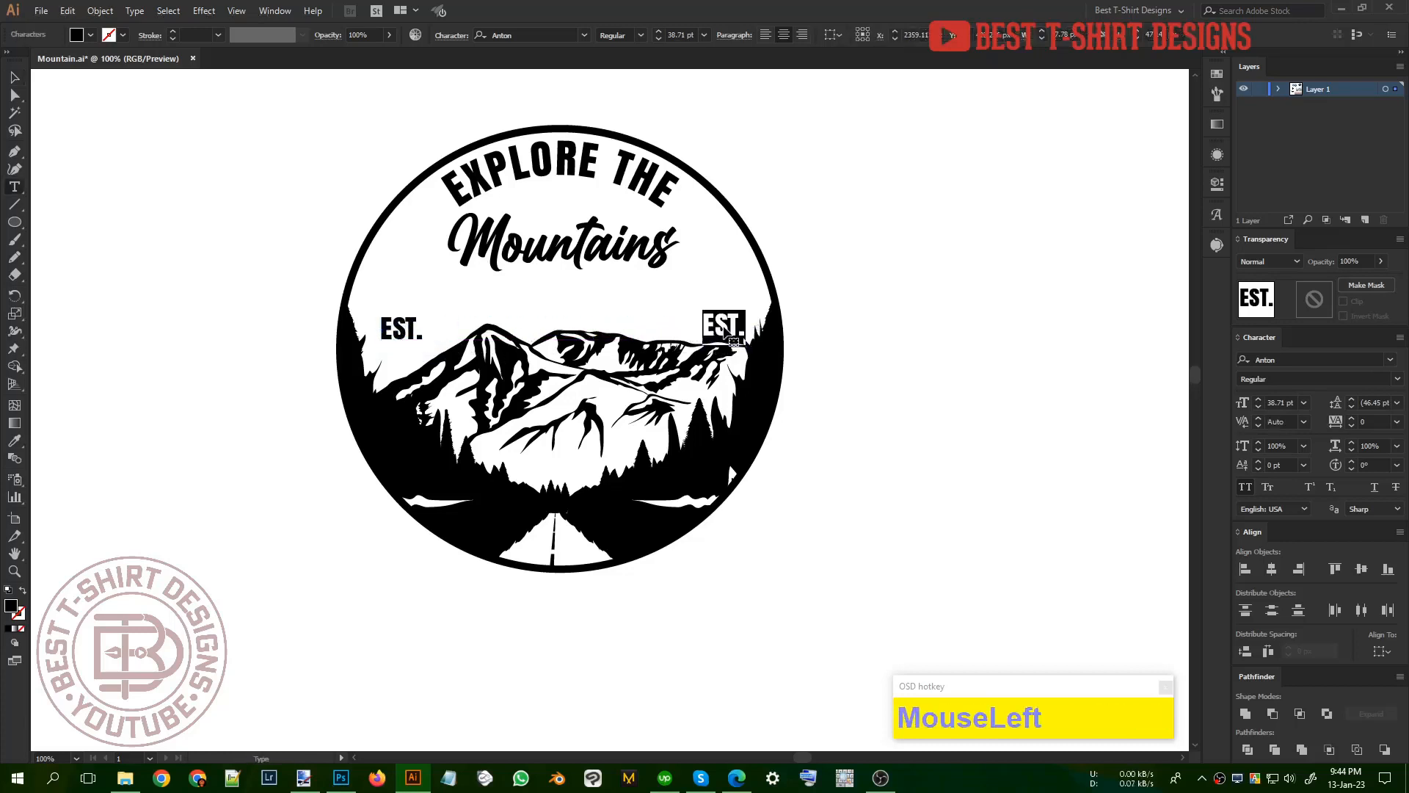
type("2023")
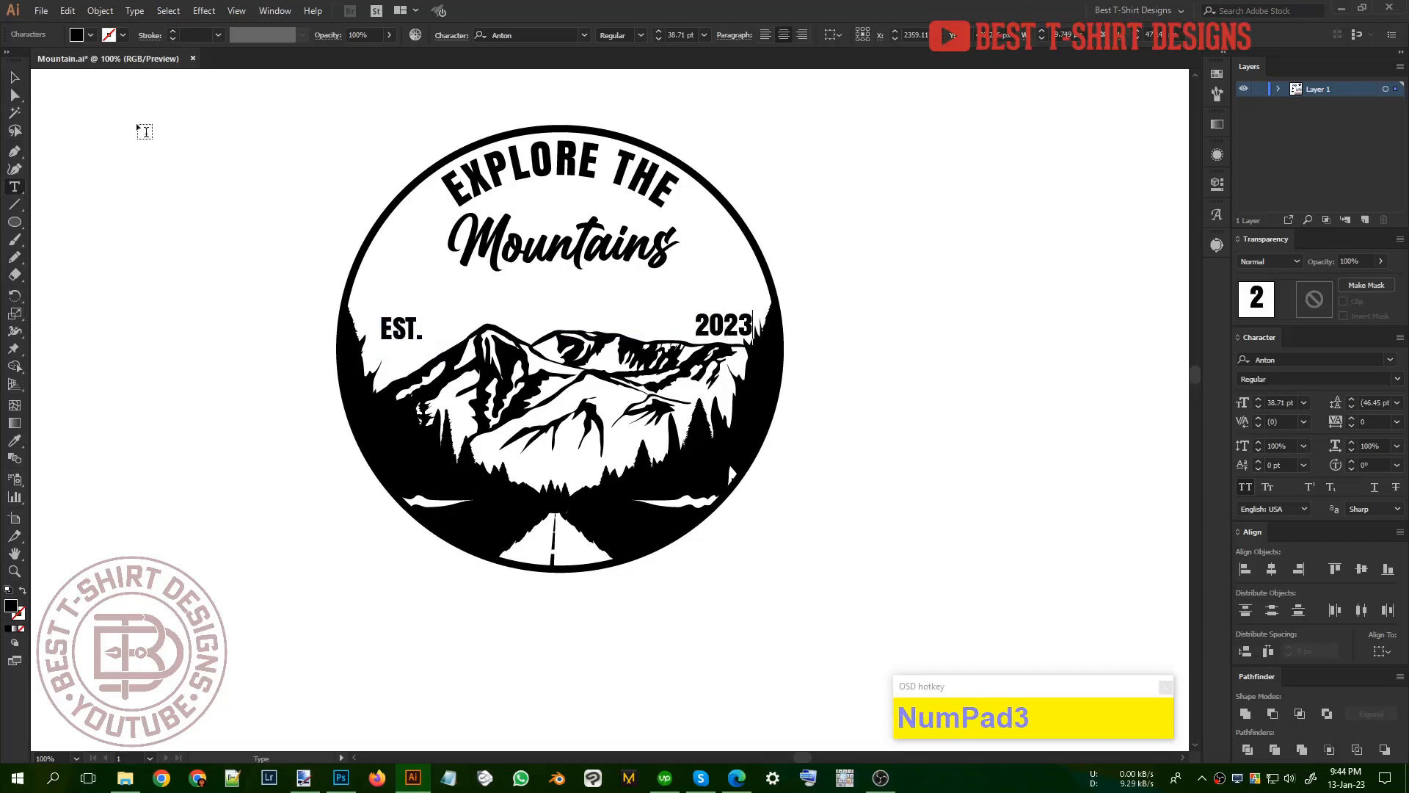
left_click(12, 80)
Step: Vertically centre-align EST. and 2023 with each other and nudge both upward above the mountain ridge
left_click(411, 342, "shift")
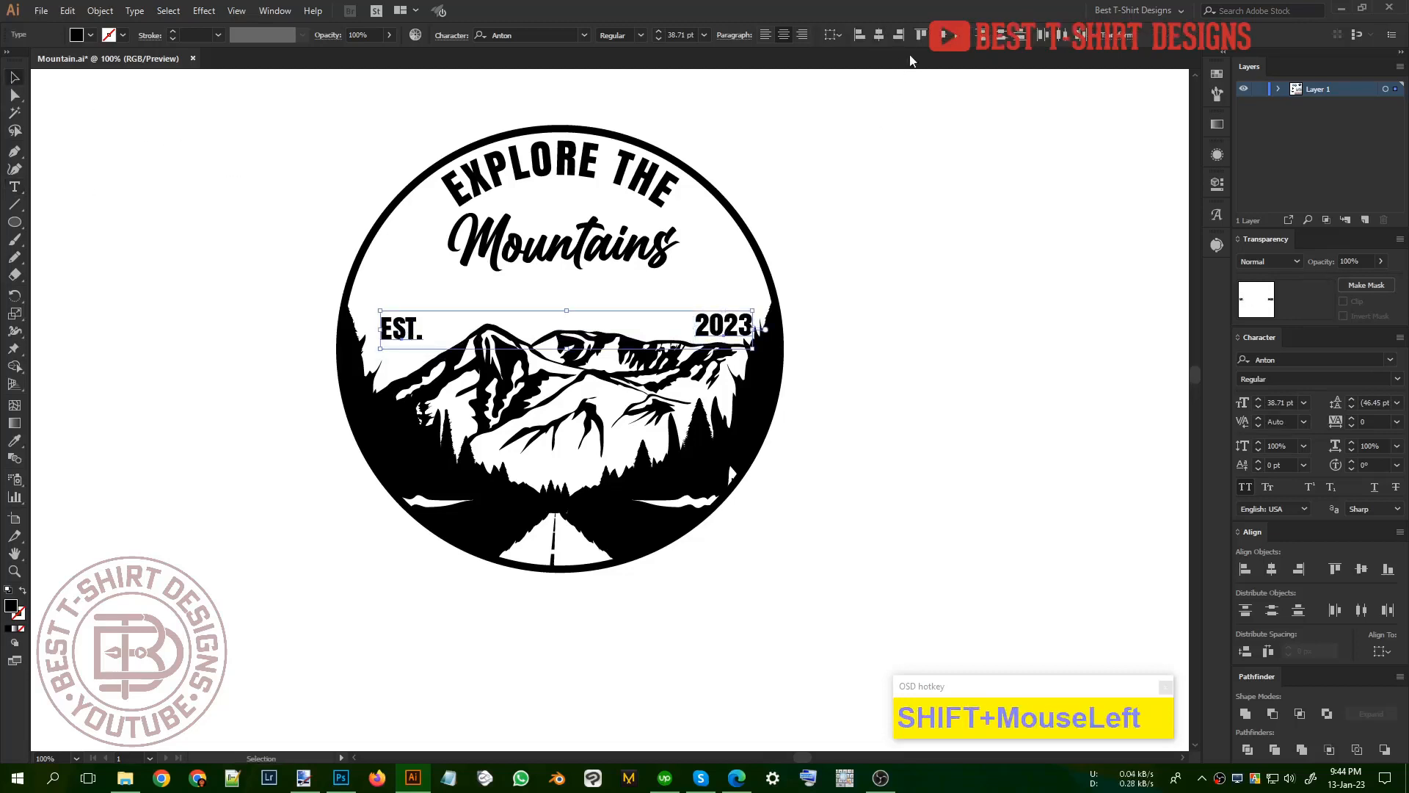
left_click(944, 41)
key("shift+Up")
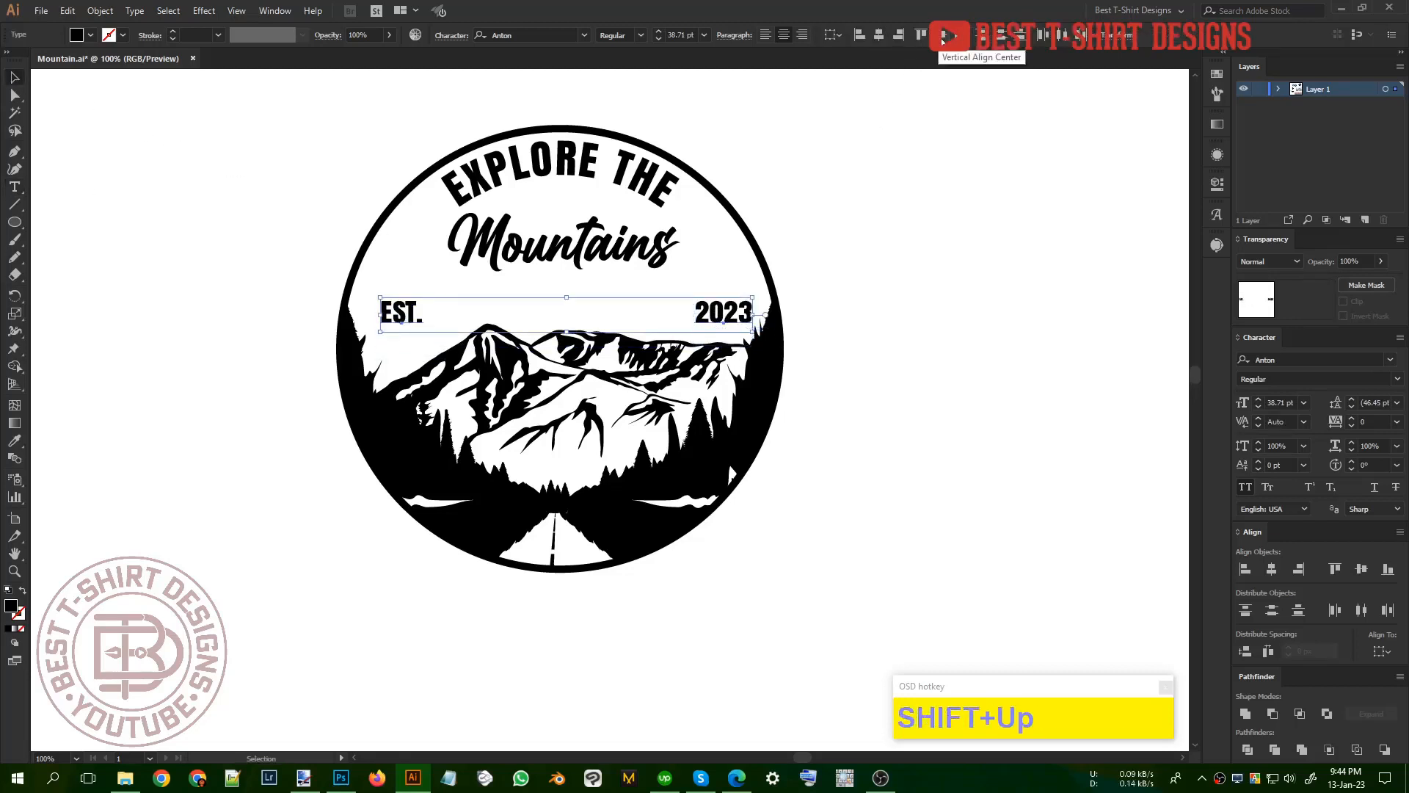
Step: Enlarge the Mountains text to about 110.45 pt, lower it between EST. and 2023, and convert it to outlines
left_click(636, 254)
left_click_drag(636, 254, 702, 277)
right_click(626, 277)
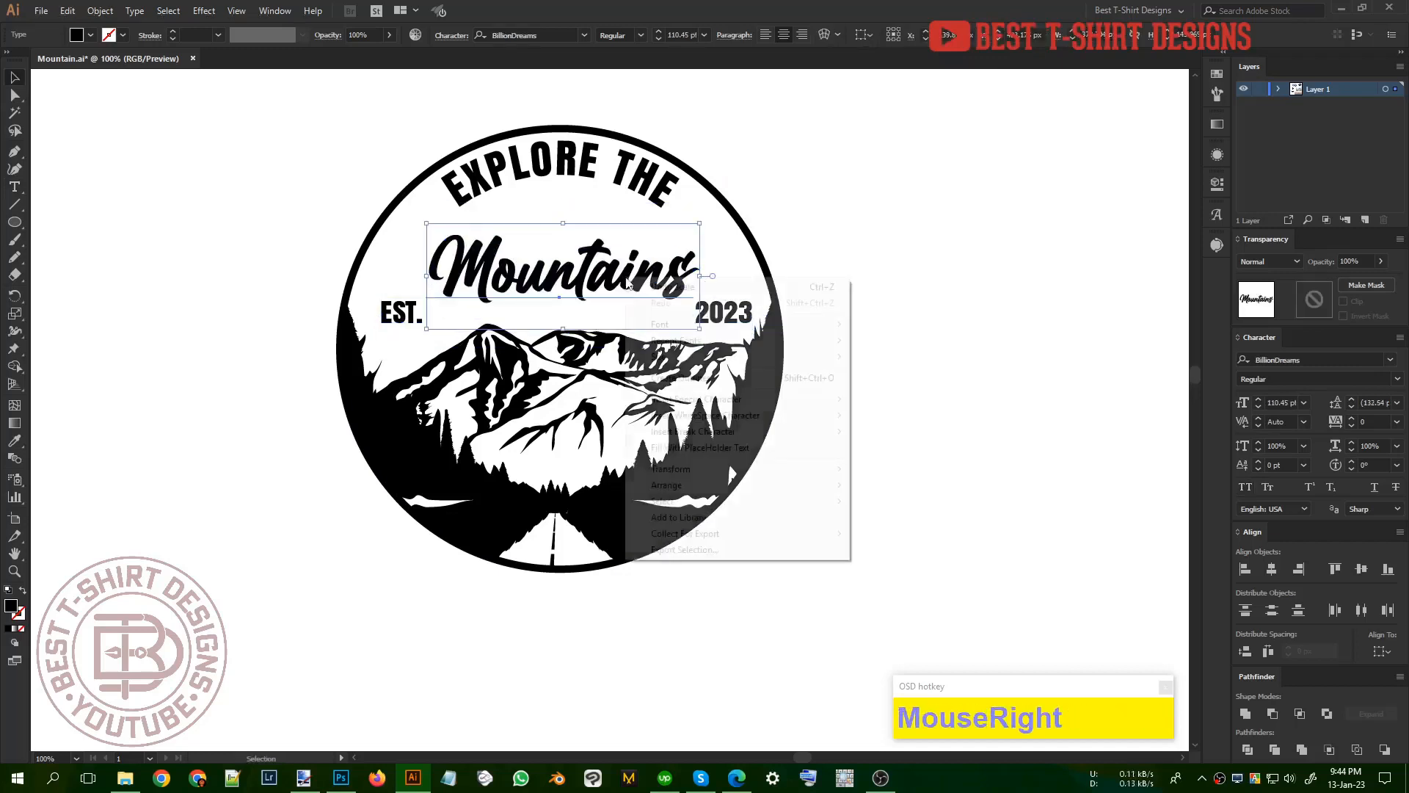
left_click(679, 341)
left_click(680, 377)
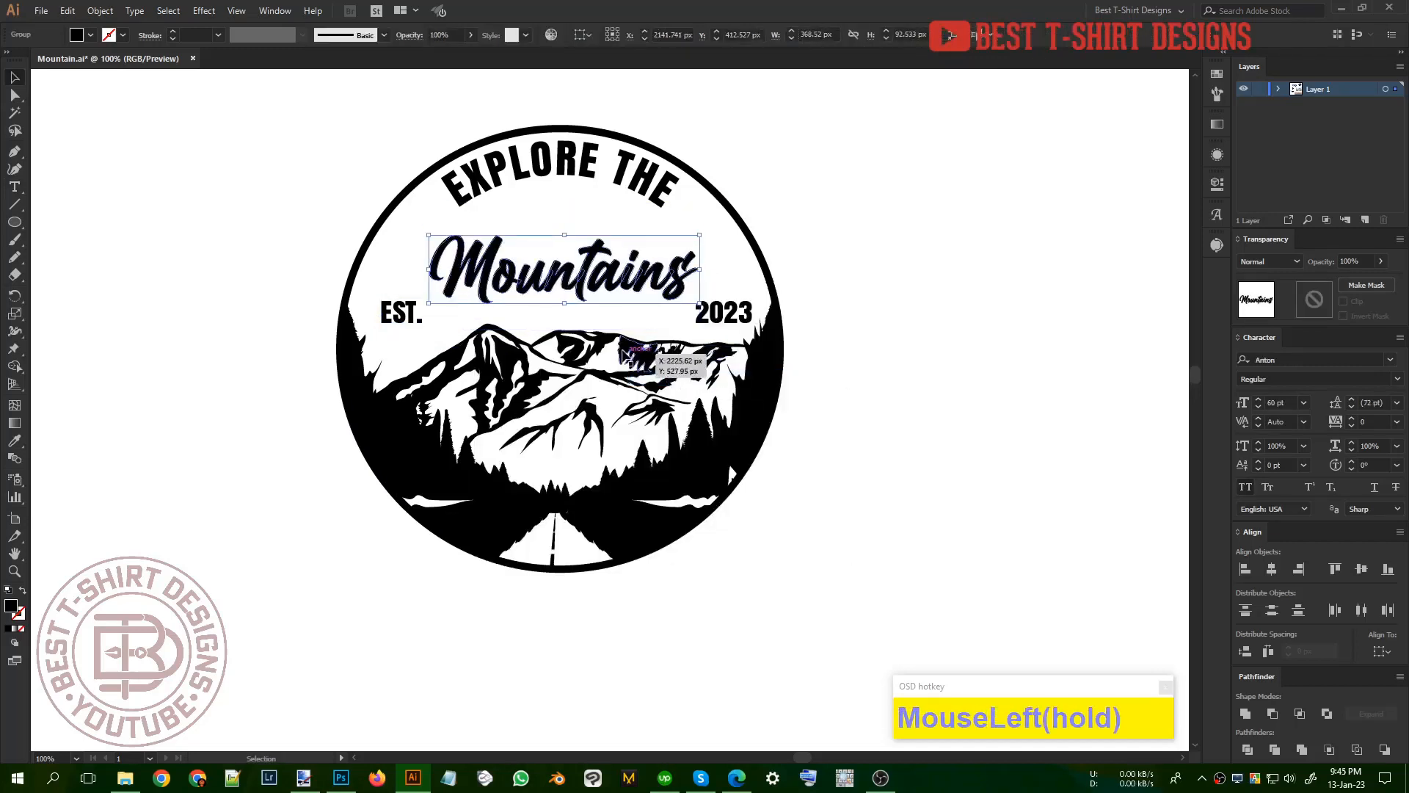
Step: Centre the outlined Mountains lettering horizontally on the circular badge
left_click(622, 354, "shift")
left_click(620, 234)
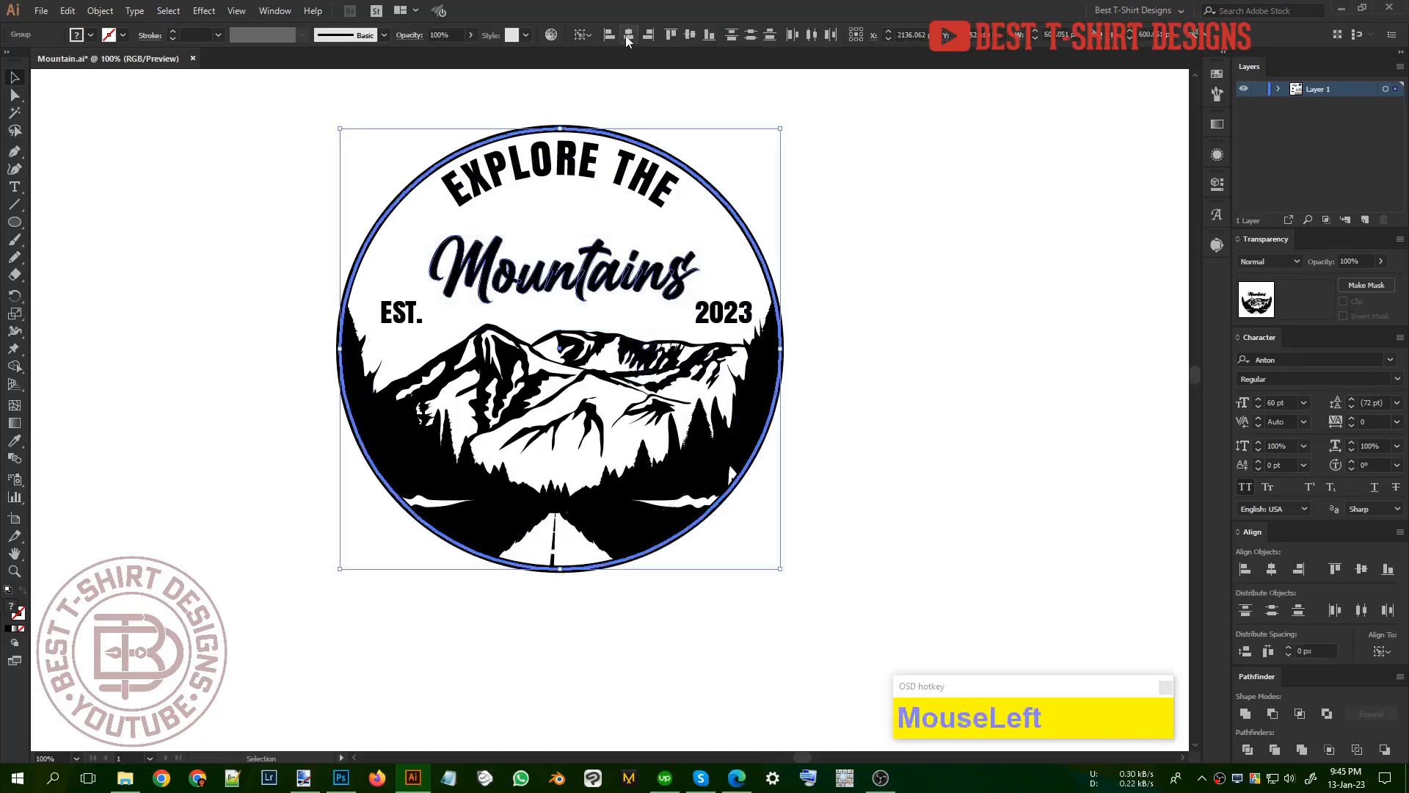
left_click(642, 294)
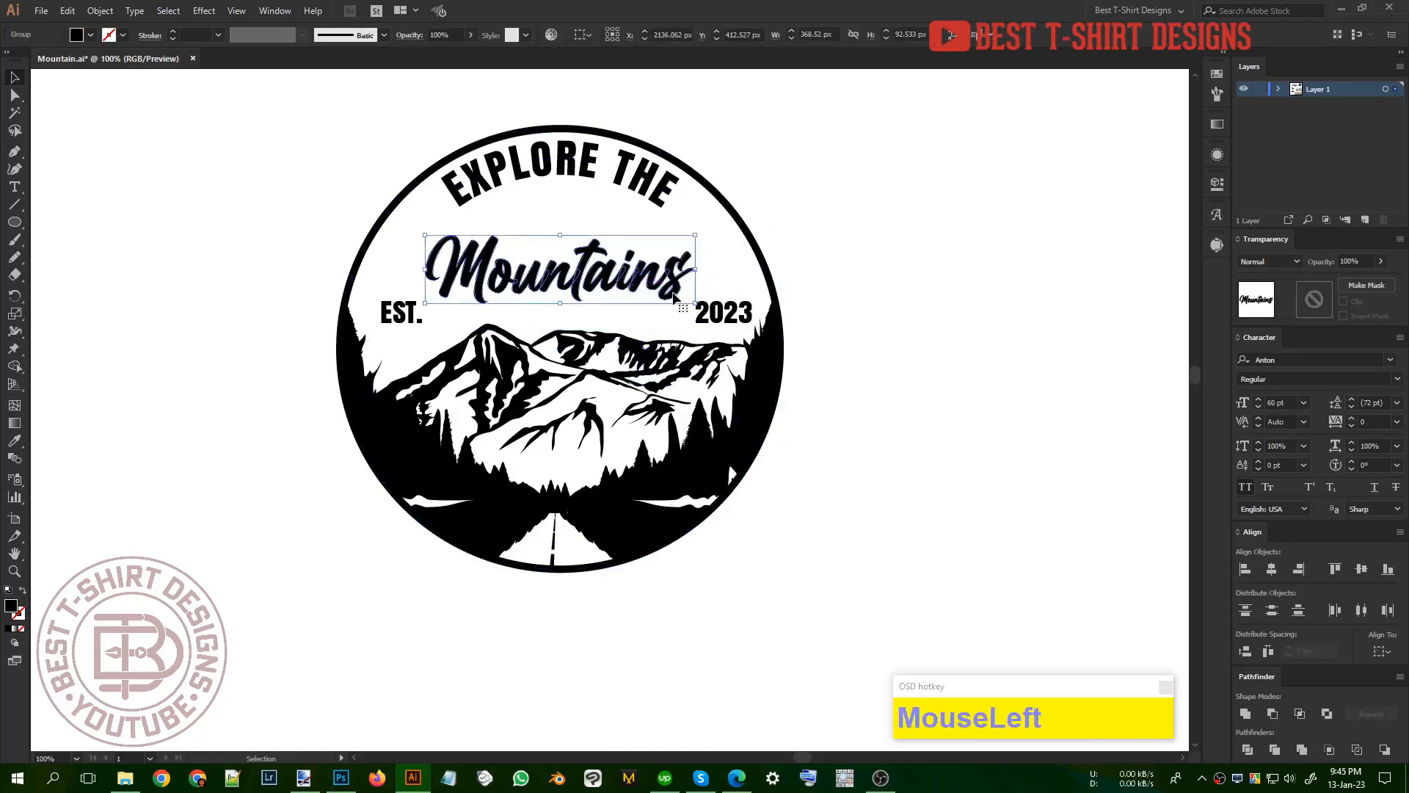
left_click(100, 10)
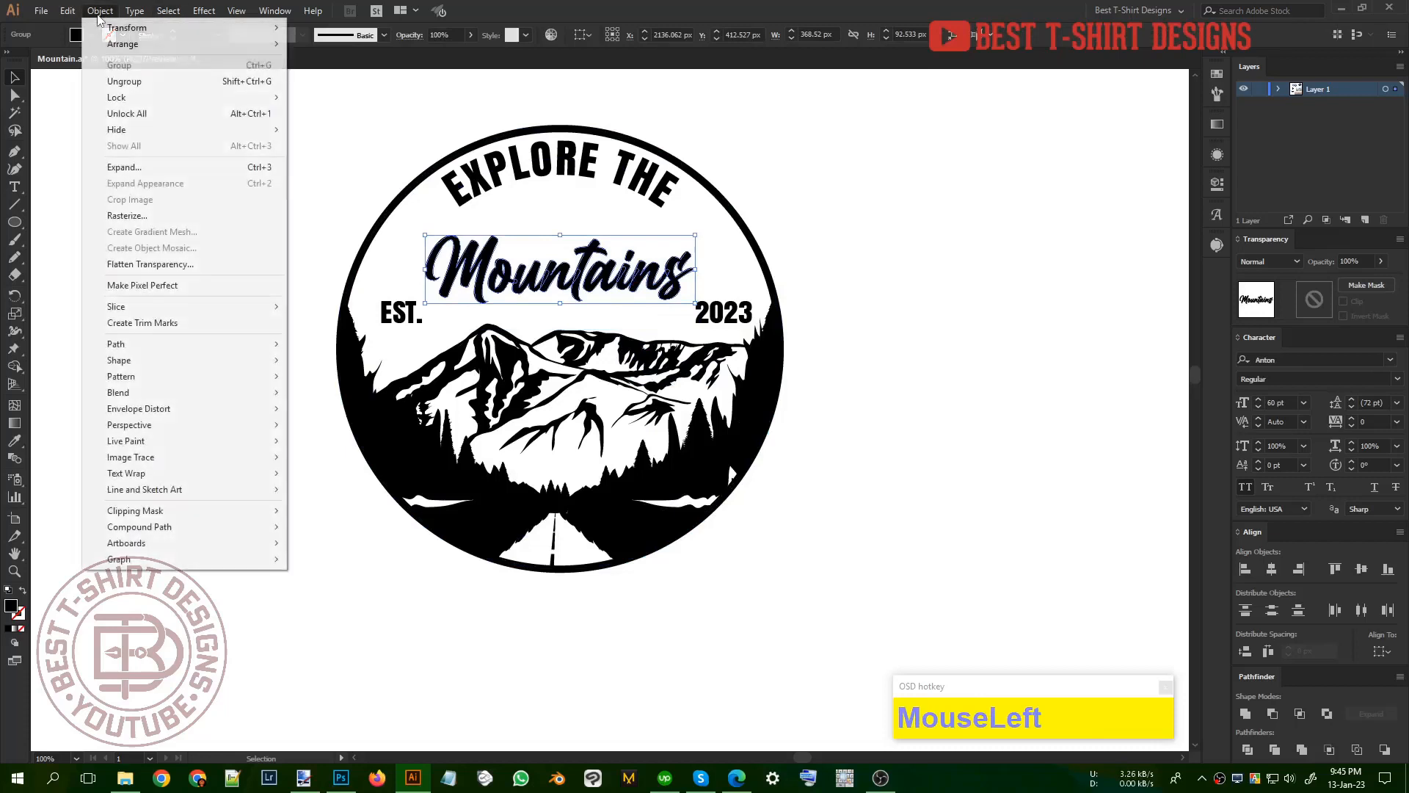
mouse_move(147, 27)
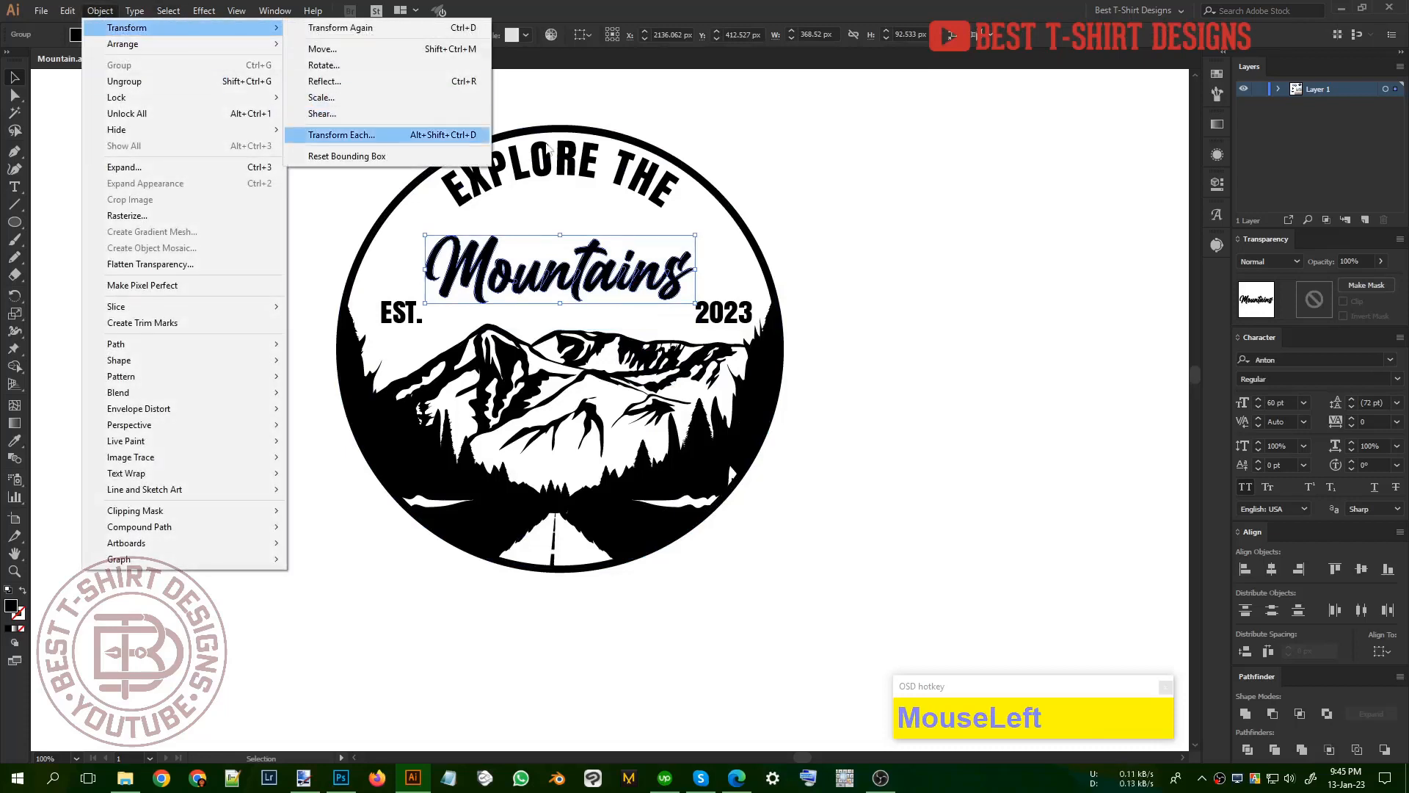
left_click(820, 147)
left_click(820, 148)
Step: Copy the curved "EXPLORE THE" wording and paste it as a small straight text line outside the circle
key("t")
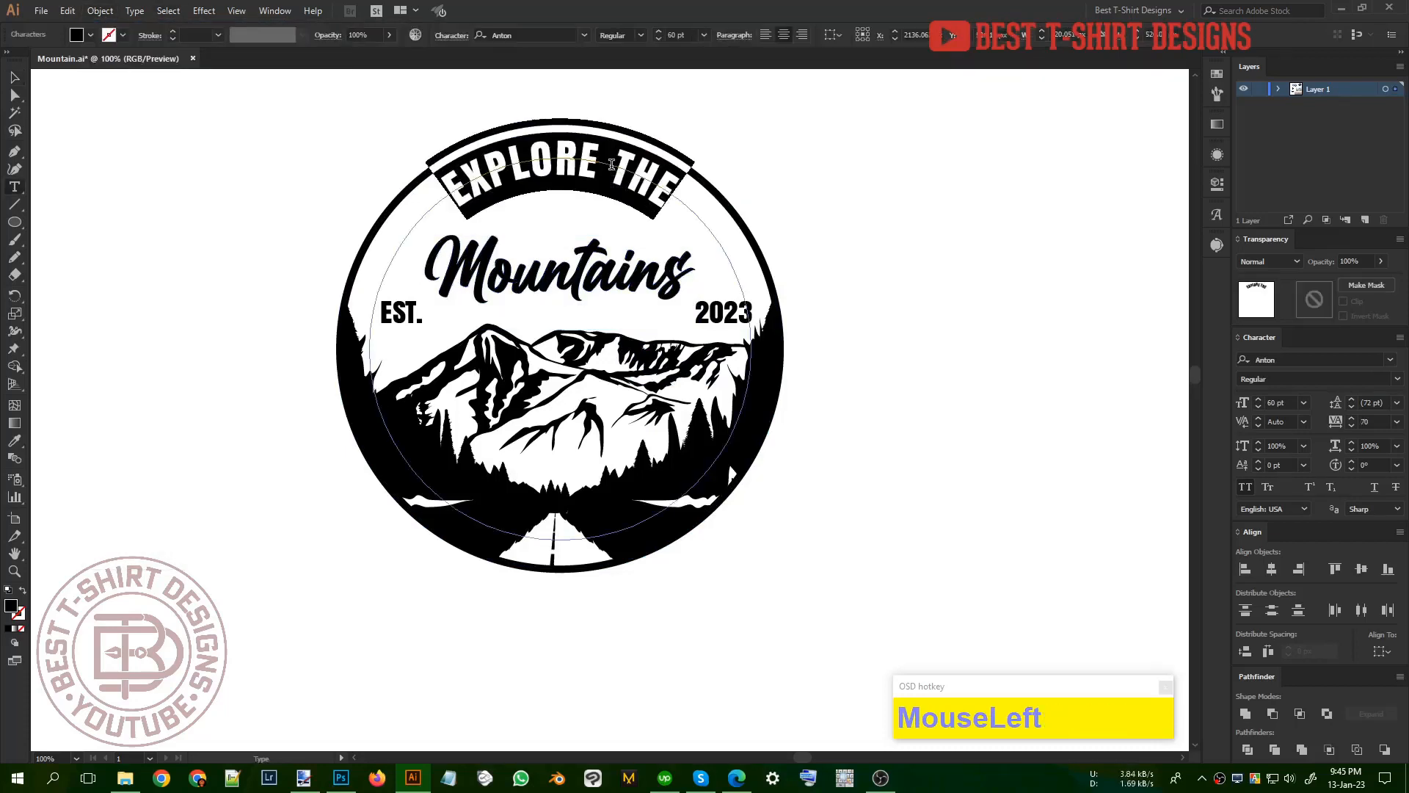
key("ctrl+c")
left_click(15, 78)
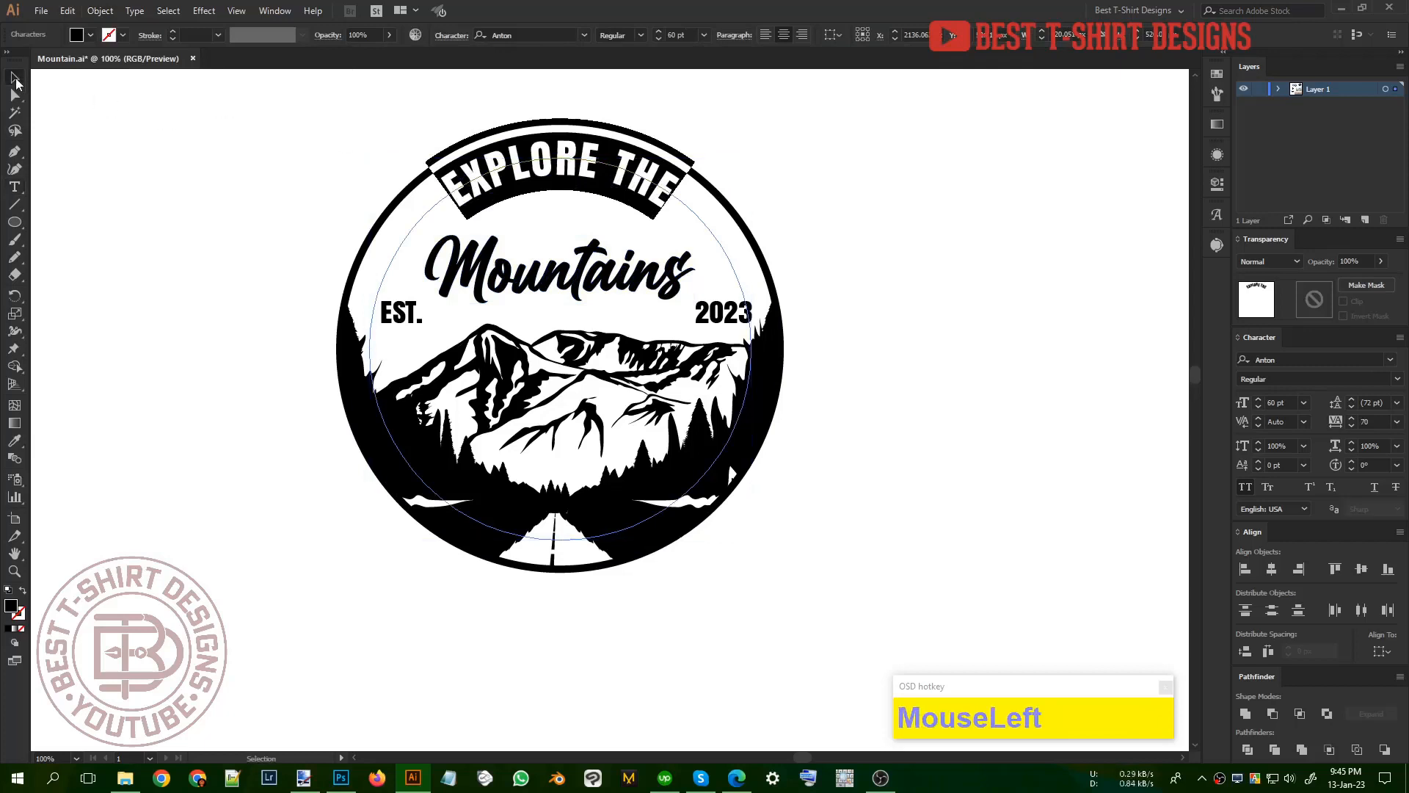
key("ctrl+z")
key("ctrl+v")
left_click_drag(697, 413, 932, 196)
Step: Shrink the curved "EXPLORE THE" text to about 20.86 pt around the circle's centre
left_click(584, 168)
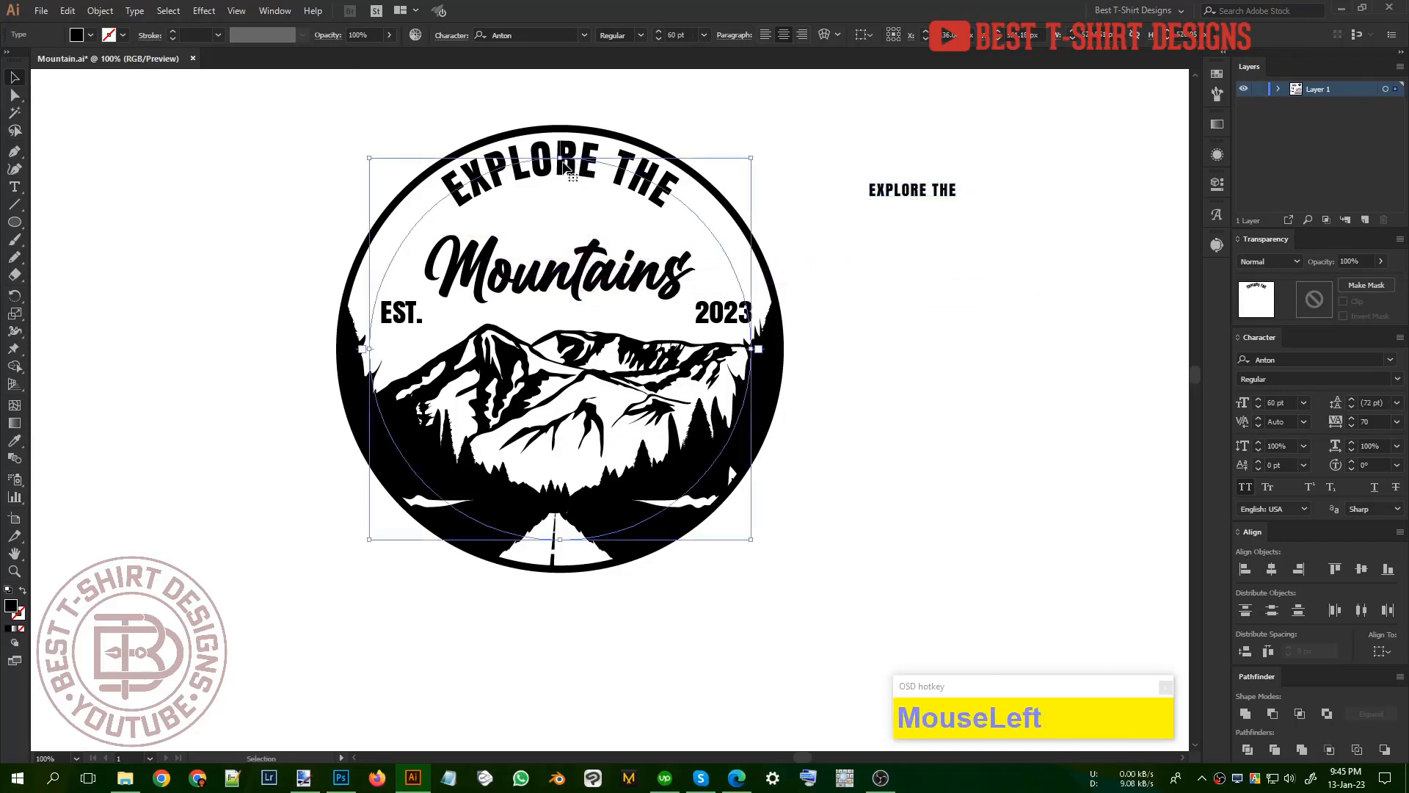
left_click_drag(584, 168, 605, 232)
left_click(733, 447)
key("ctrl+z")
Step: Move the small curved "EXPLORE THE" text above Mountains and set its font size to 30 pt
left_click(603, 300)
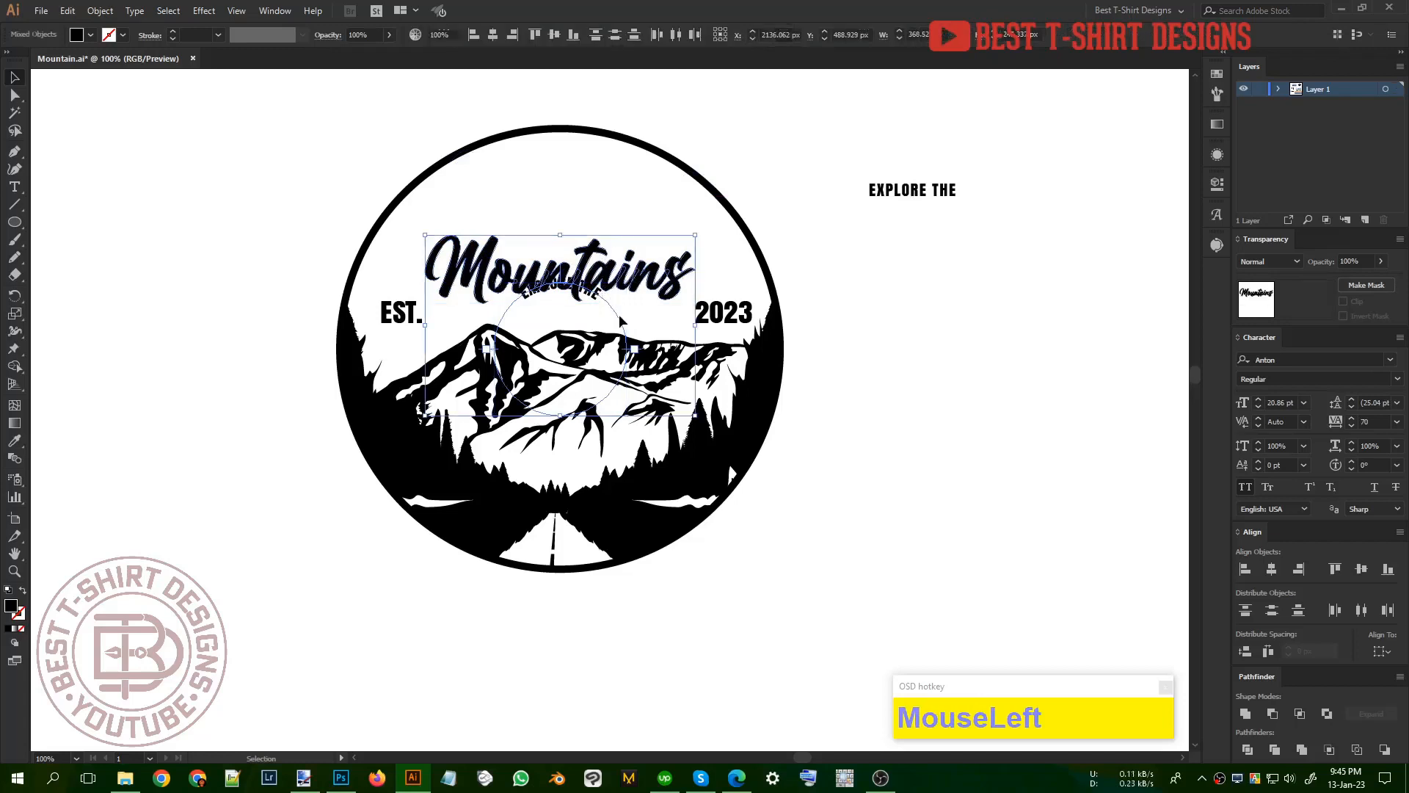
left_click_drag(618, 314, 629, 243)
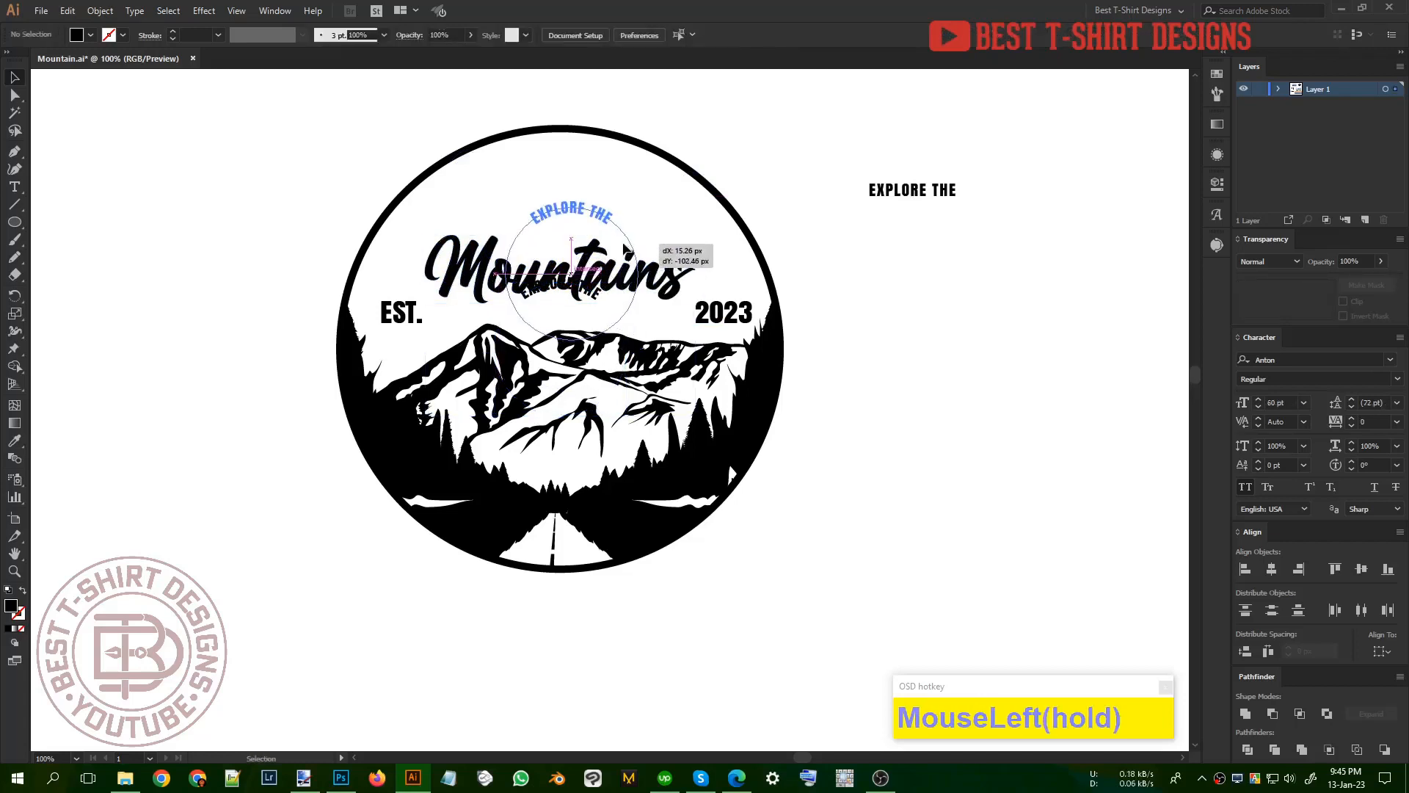
left_click_drag(623, 245, 623, 244)
scroll(686, 31, "up", 2)
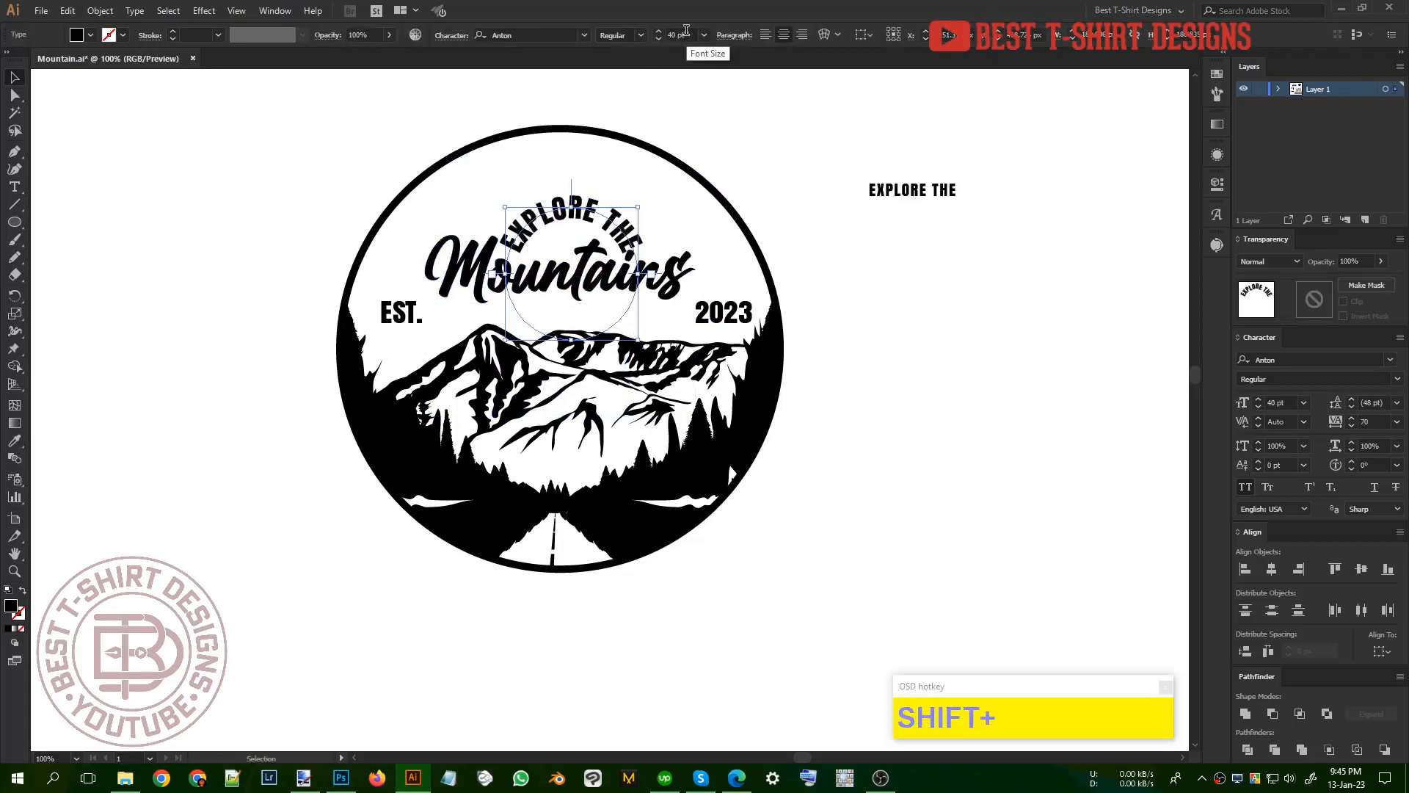
scroll(687, 31, "down", 1)
Step: Lower the curved "EXPLORE THE" and the Mountains lettering together to sit closer to the mountain ridge
left_click(593, 258, "shift")
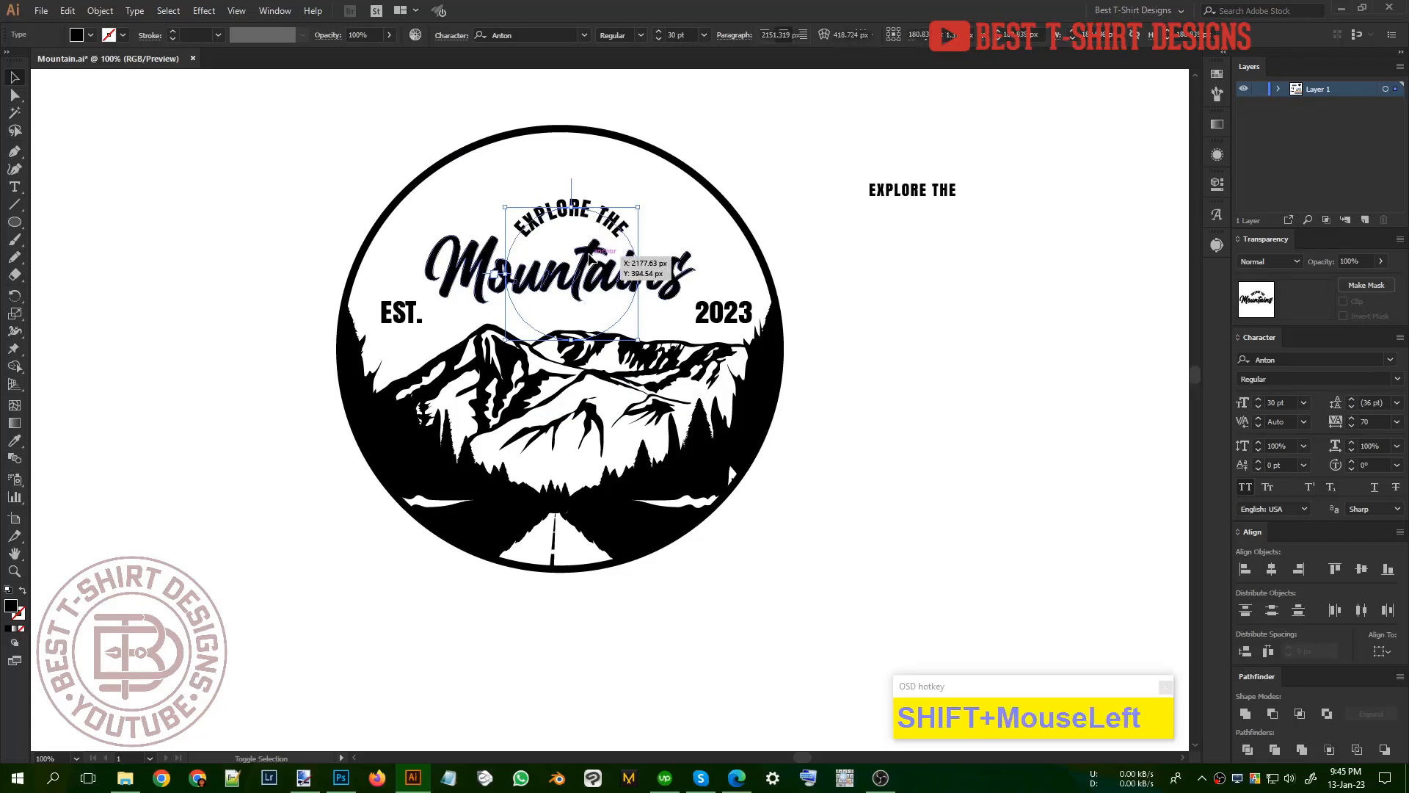
key("shift+Down")
key("shift+Down")
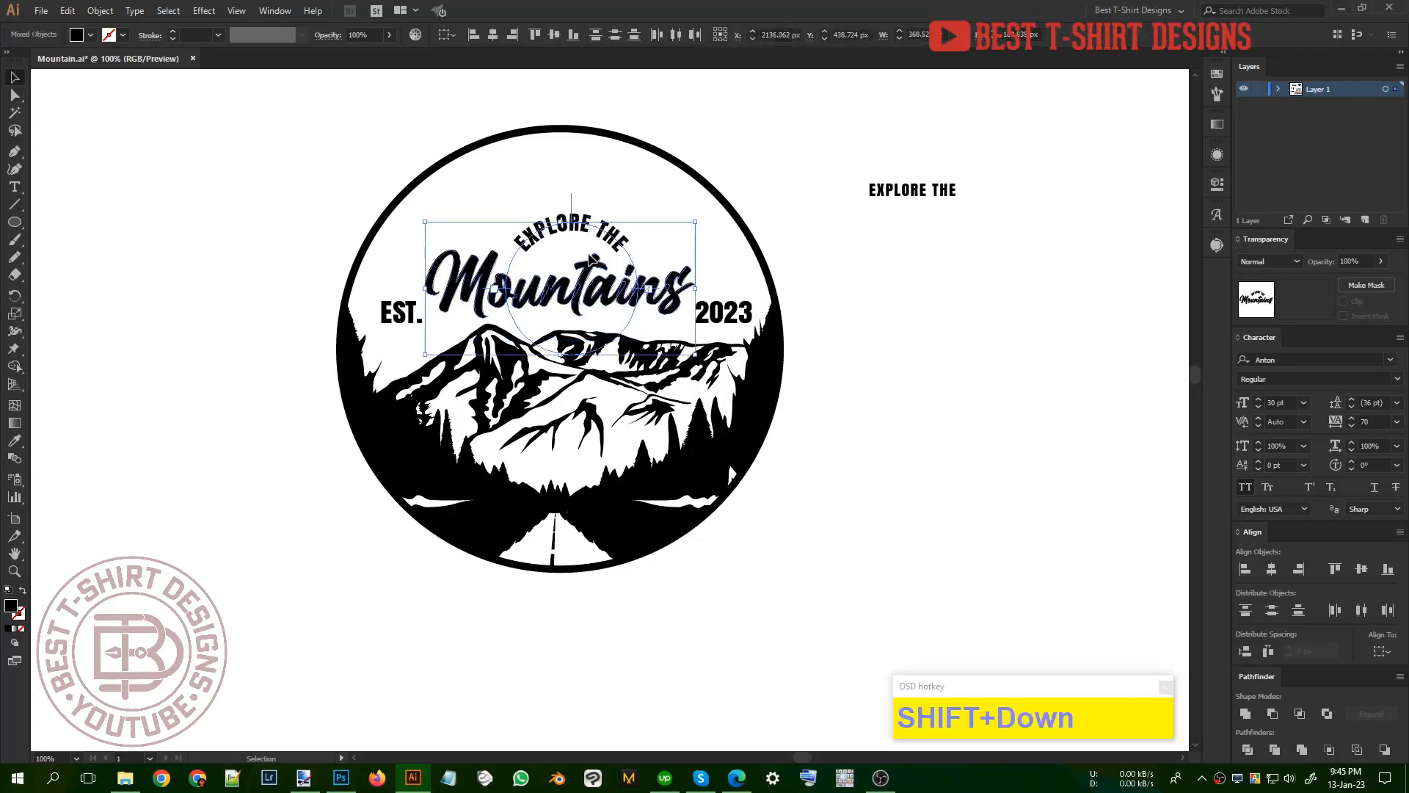
key("Up")
key("Up")
left_click(746, 157)
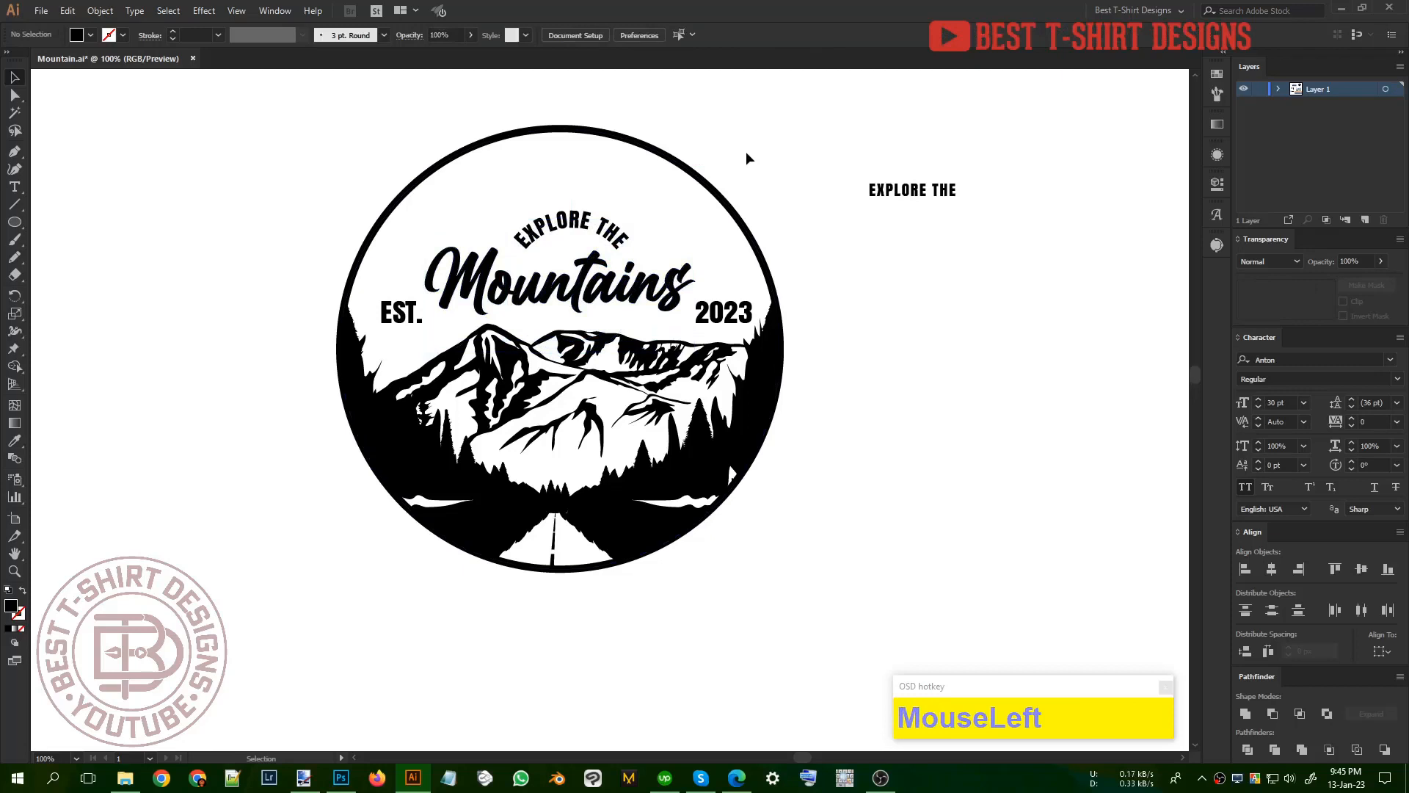
Step: Duplicate the curved "EXPLORE THE" text in place and enlarge the copy to about 66.93 pt
left_click(591, 220)
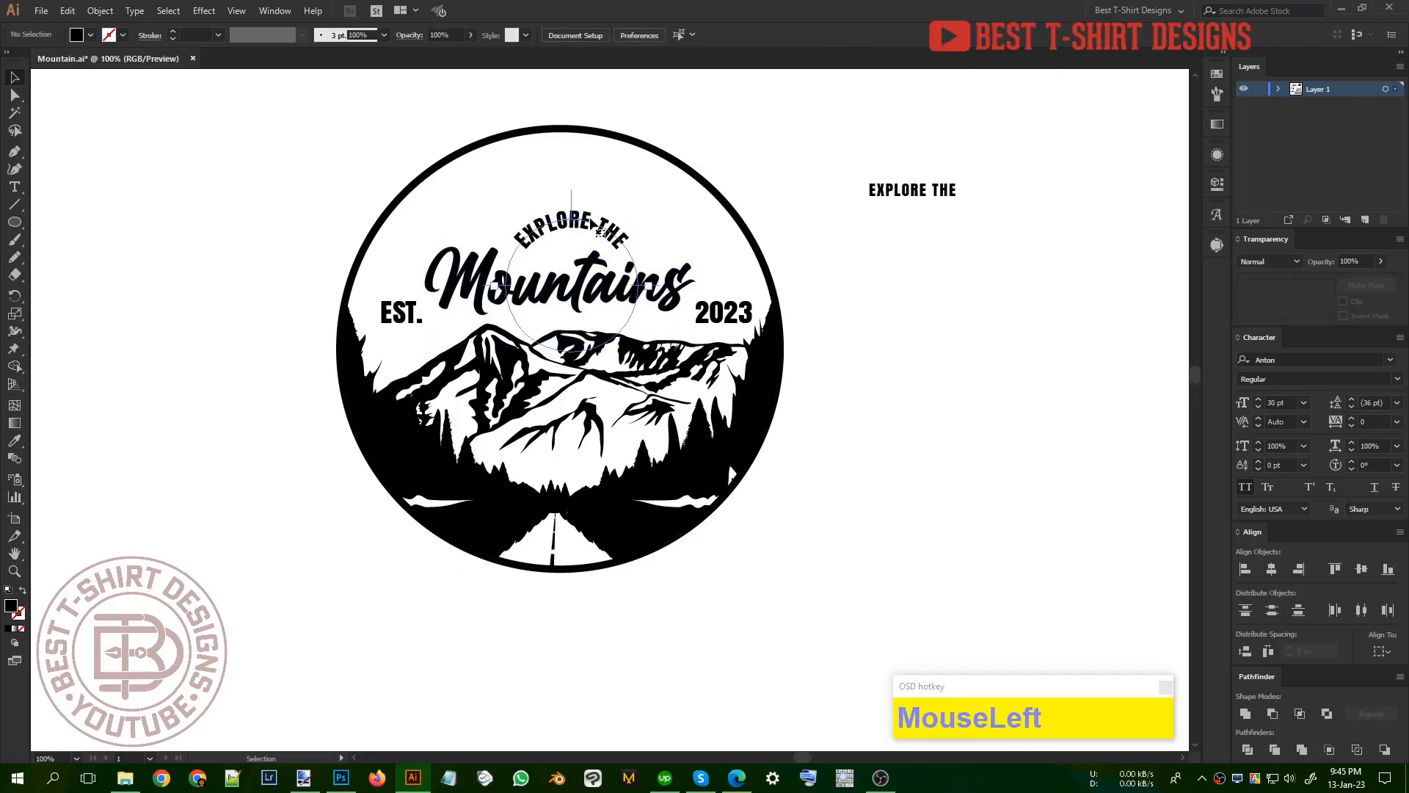
key("ctrl")
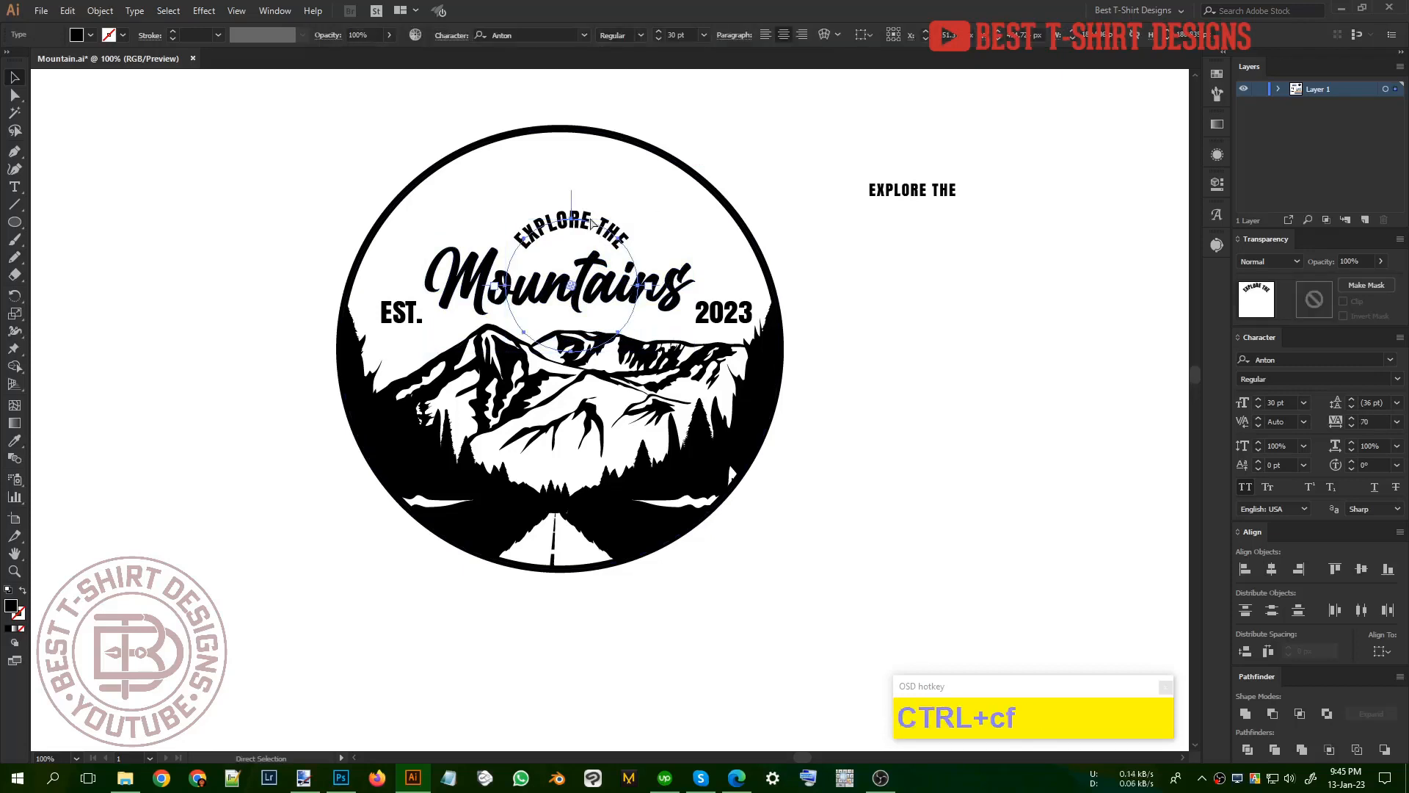
left_click_drag(572, 220, 572, 137, "alt+shift")
Step: Centre the larger curved text horizontally and vertically on the circular badge, and enlarge it to about 83.67 pt along the inner rim
left_click(734, 213, "shift")
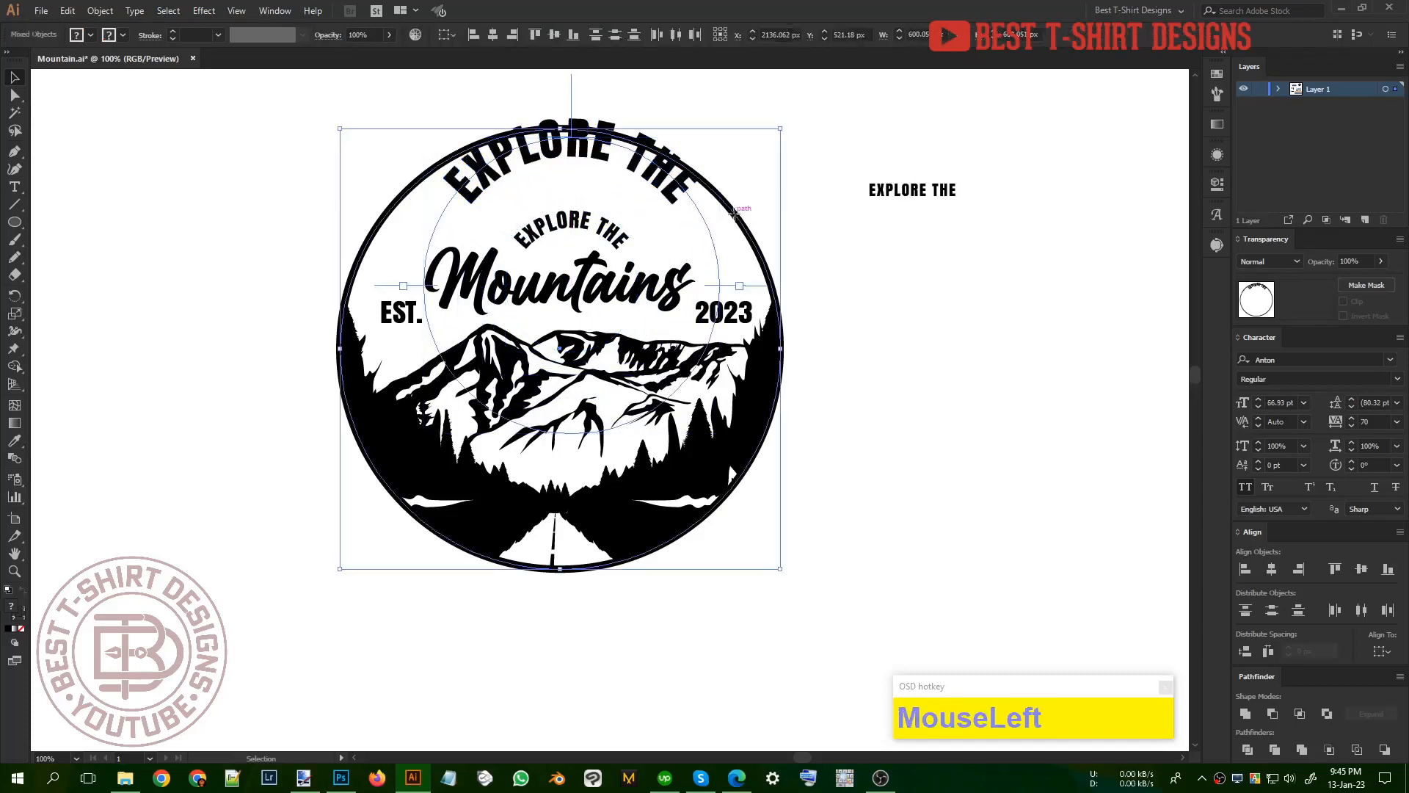
left_click(733, 213)
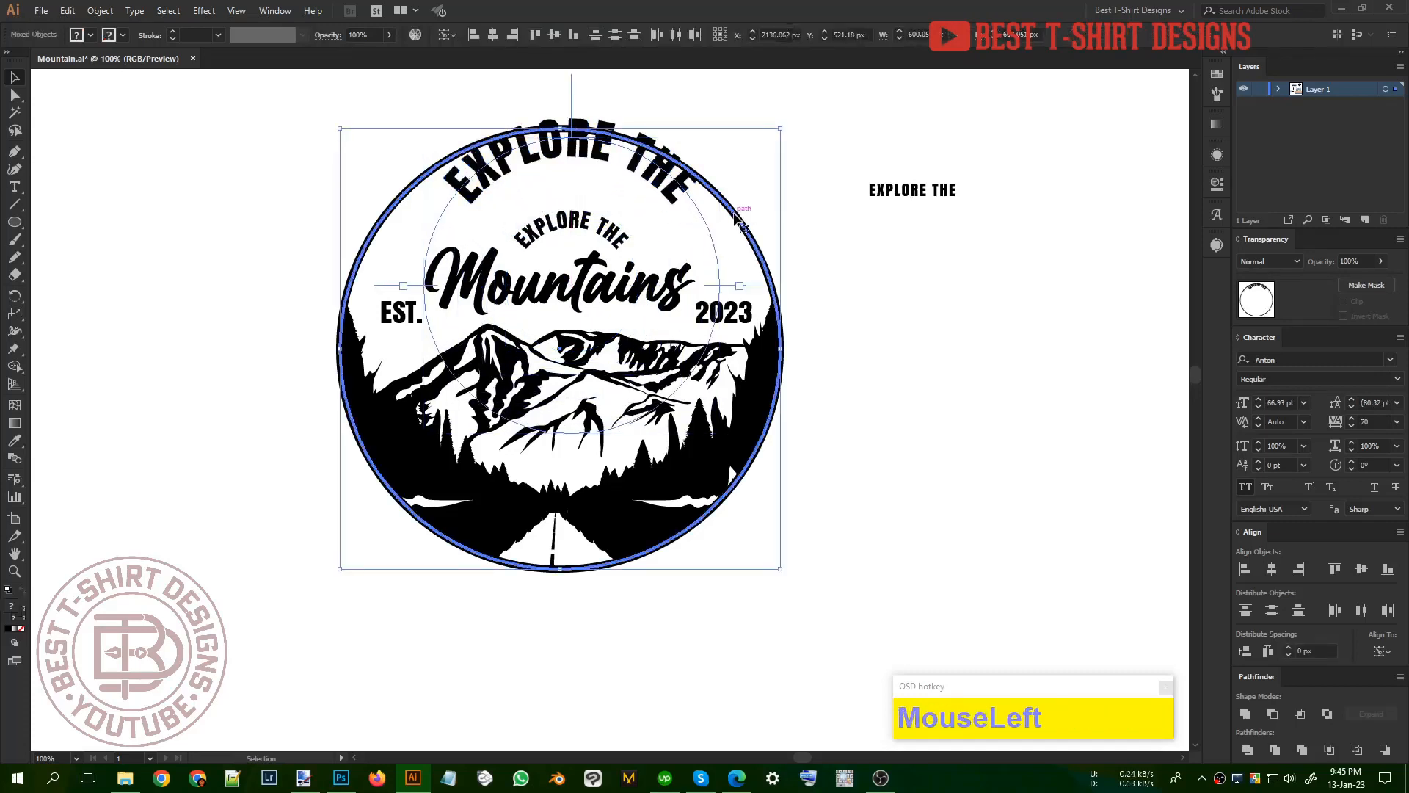
left_click(554, 35)
left_click(916, 286)
left_click(642, 234)
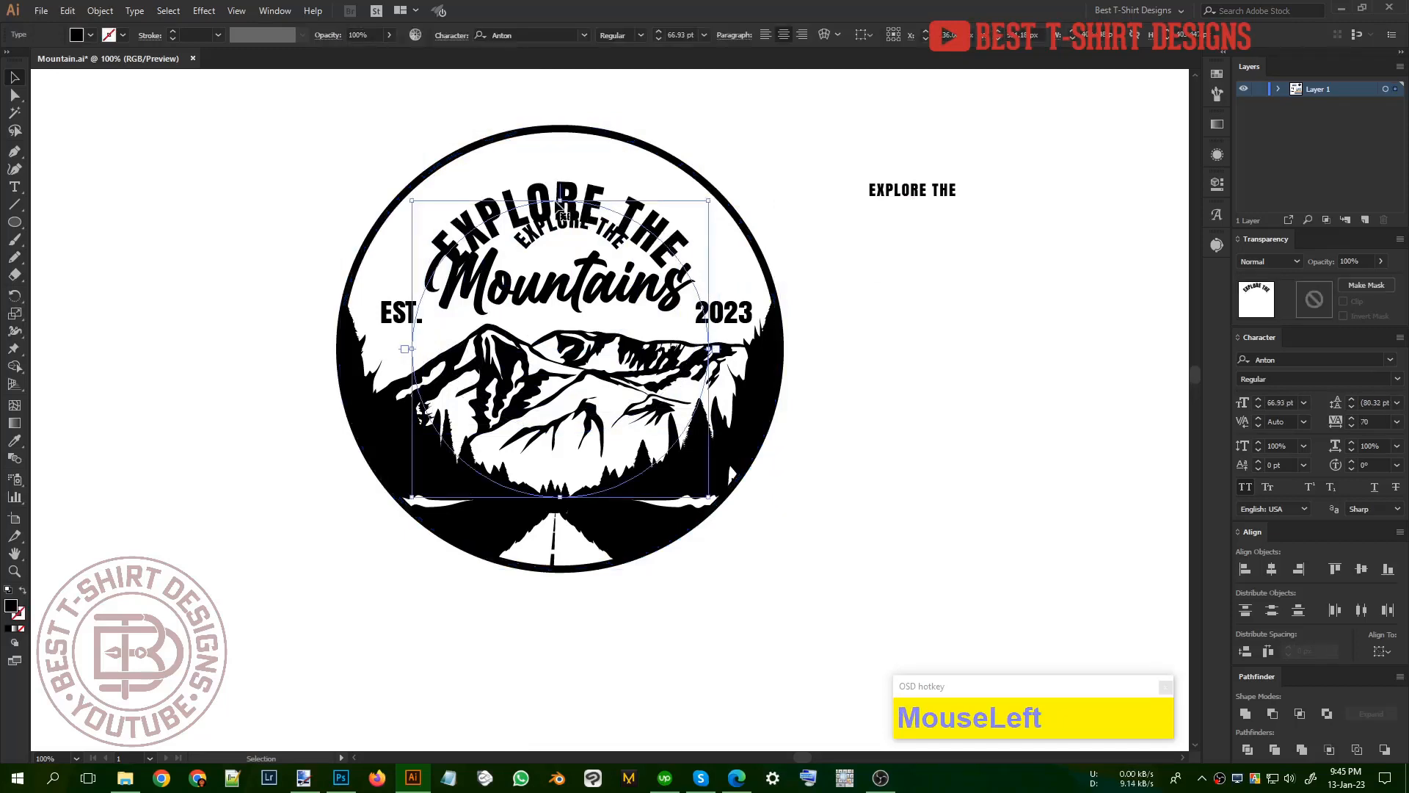
left_click_drag(562, 195, 566, 167)
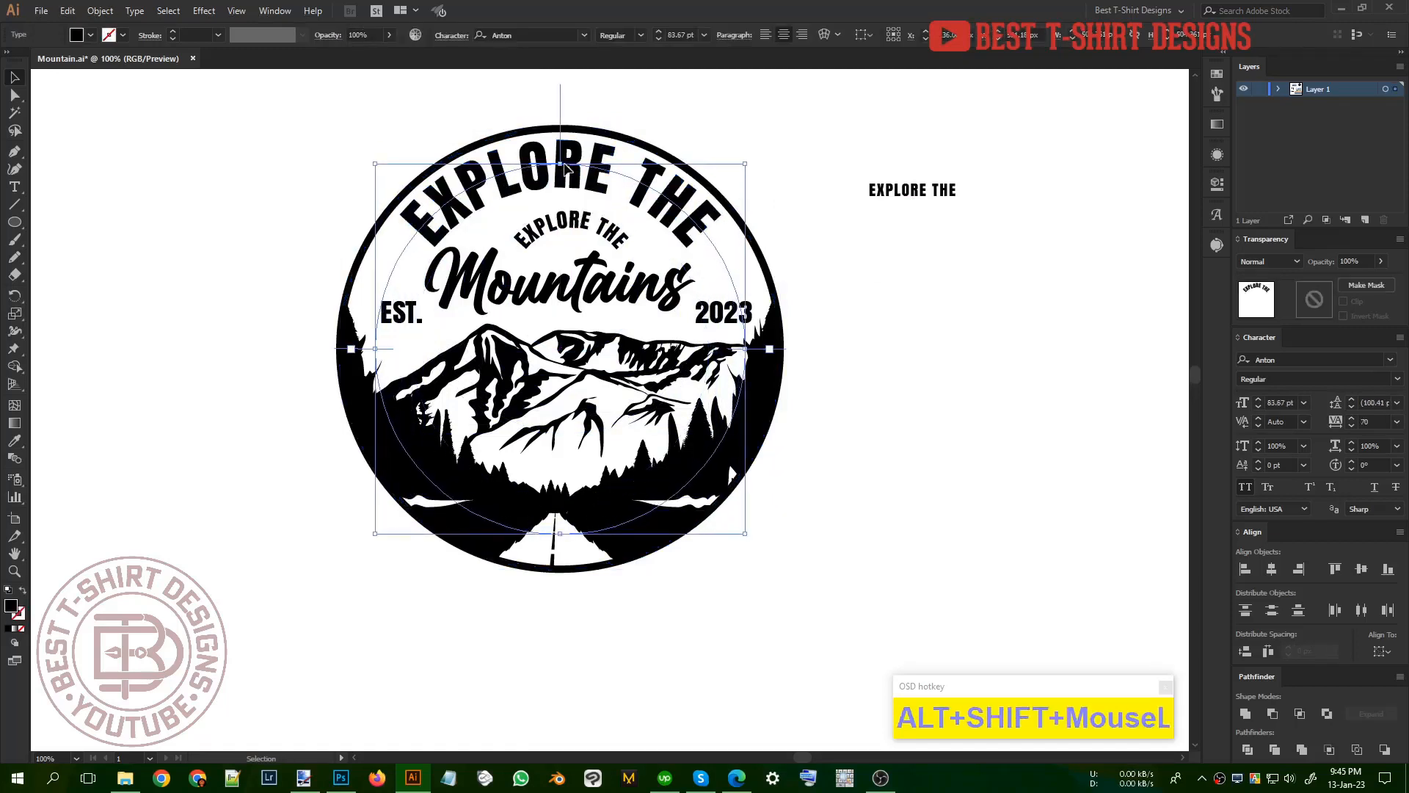
Step: Replace the large curved text with "outdoor adventure is calling"
triple_click(575, 165)
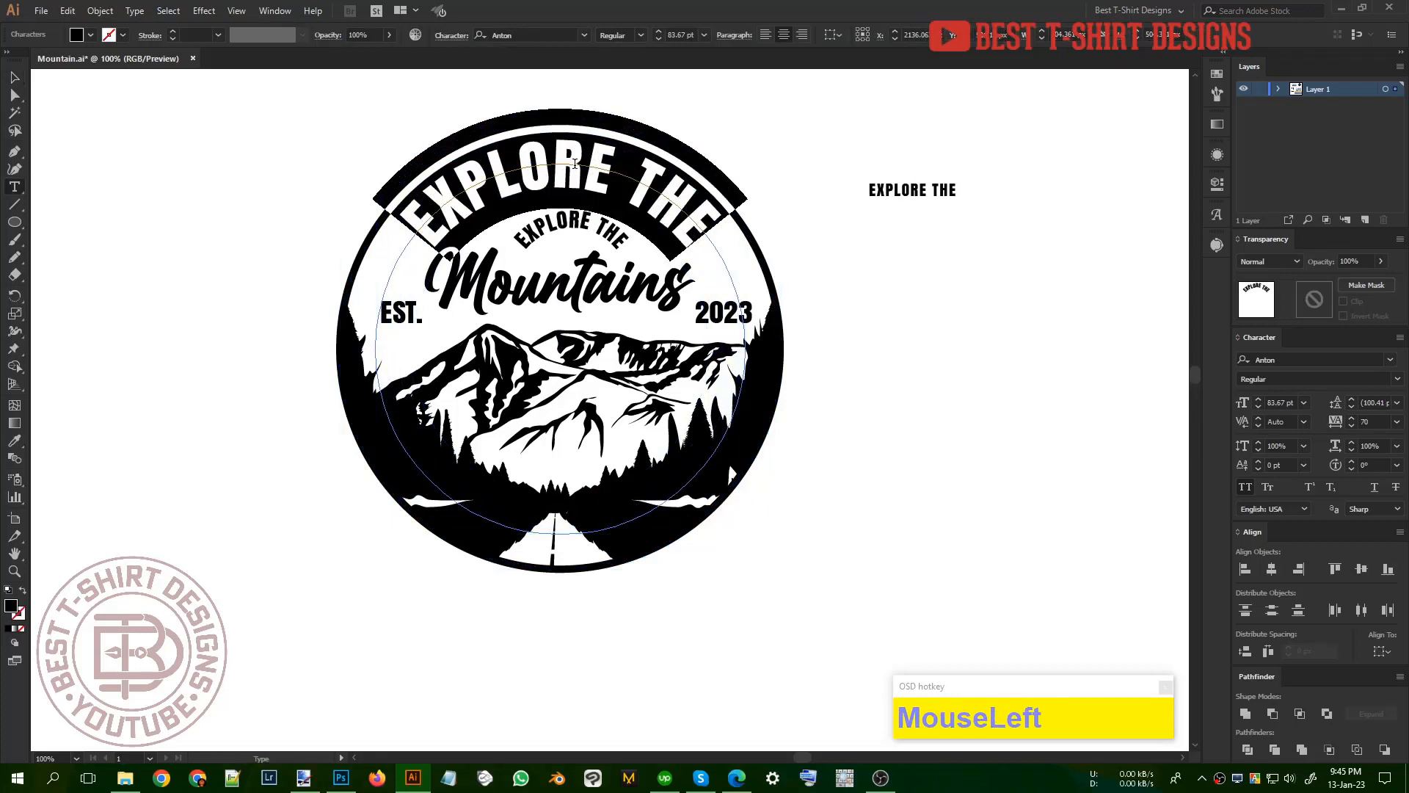
type("outdoor")
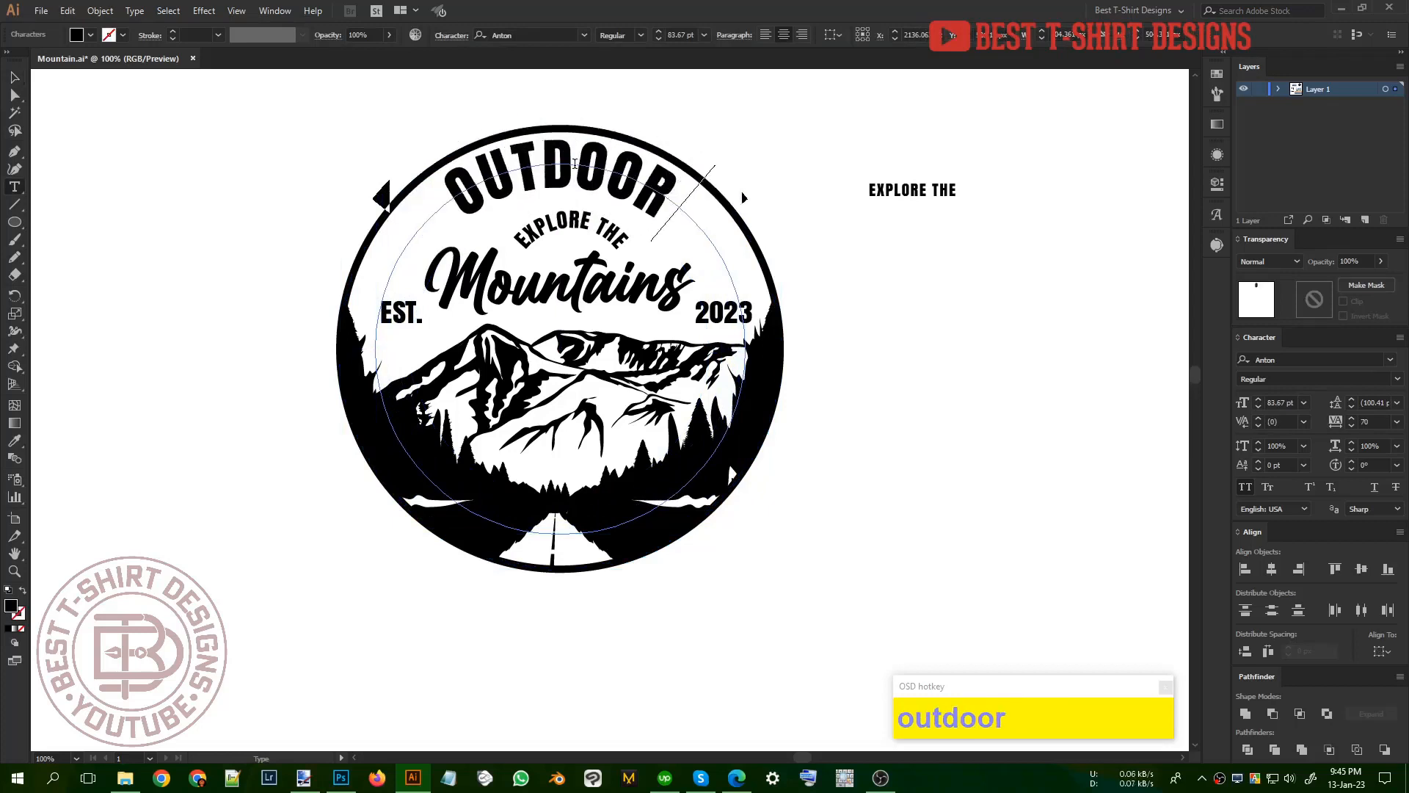
type(" adven")
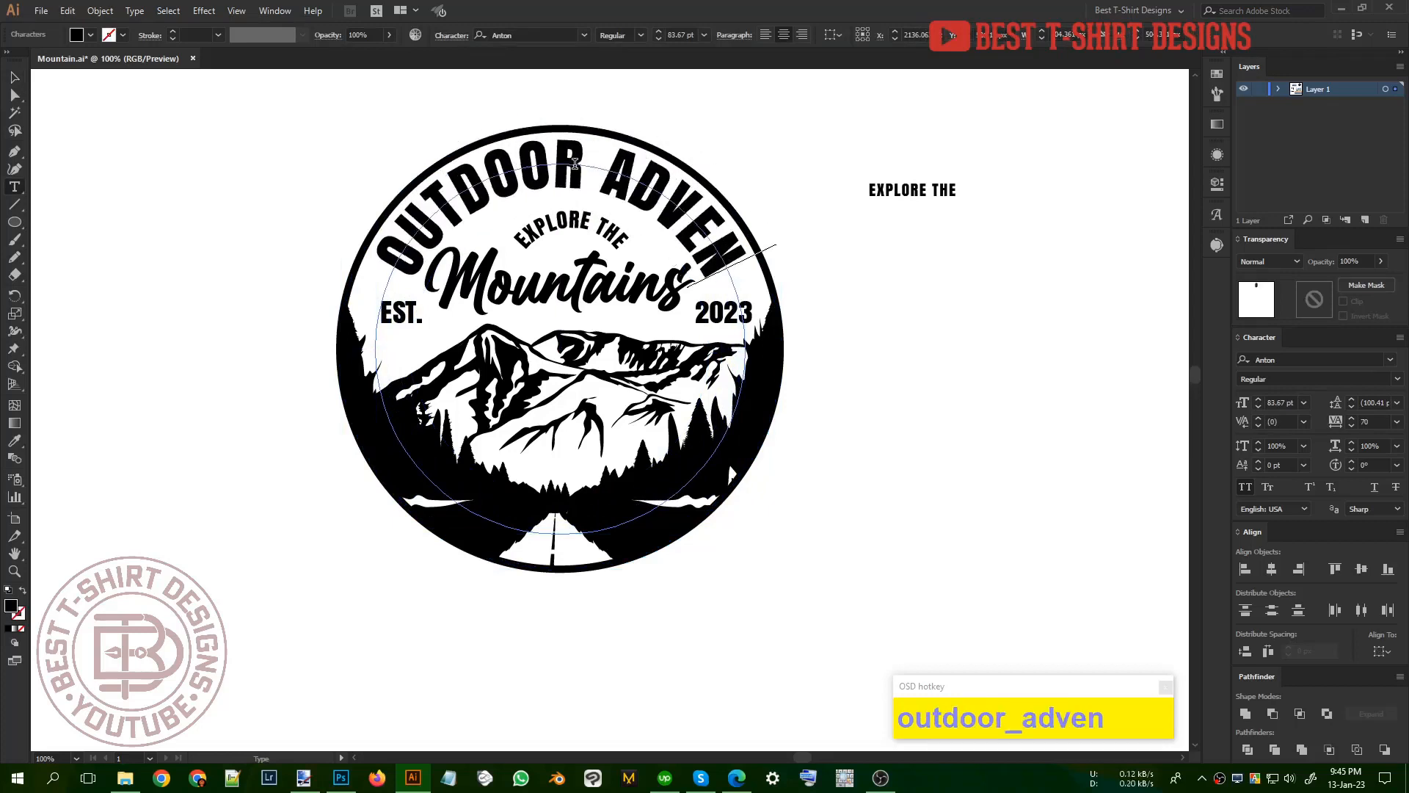
type("ture")
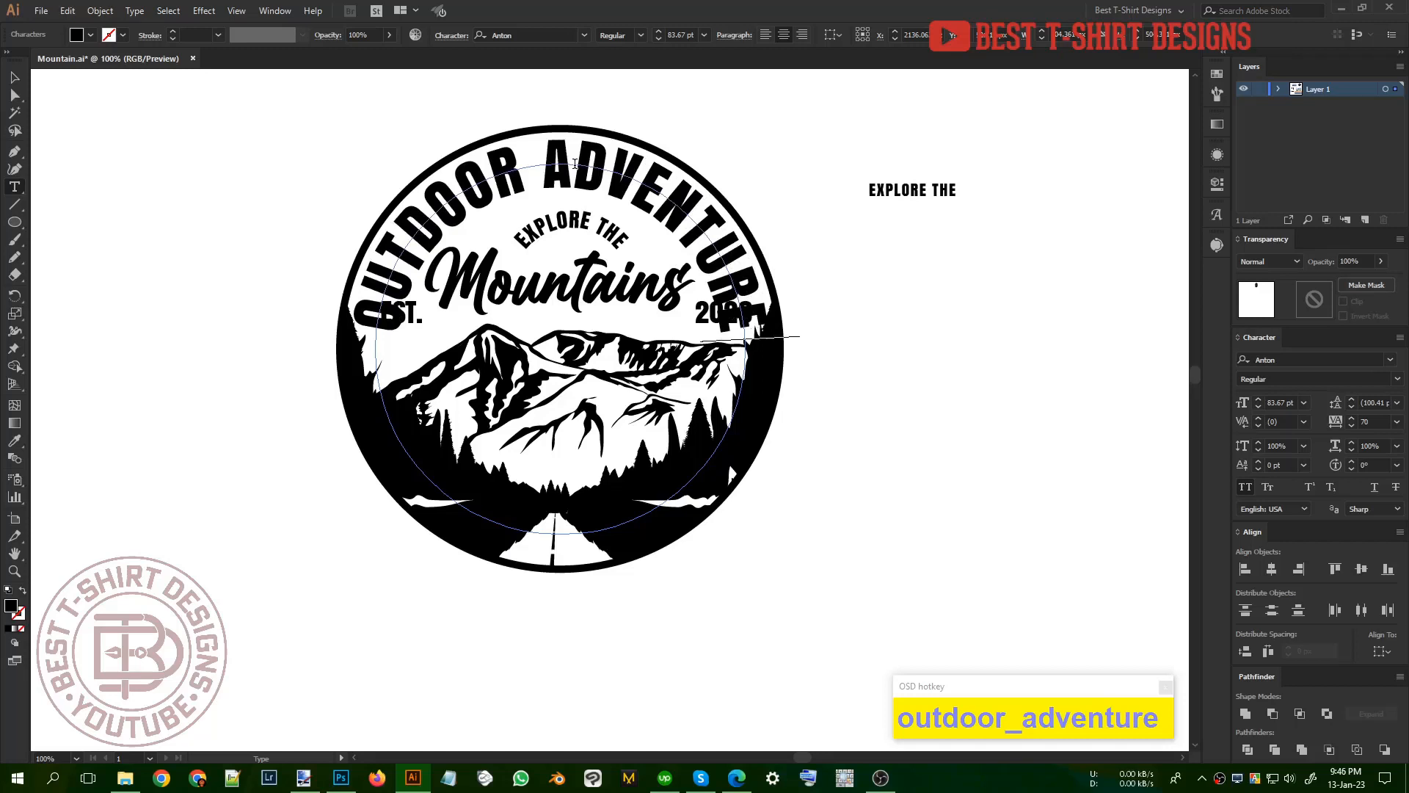
type(" is calling")
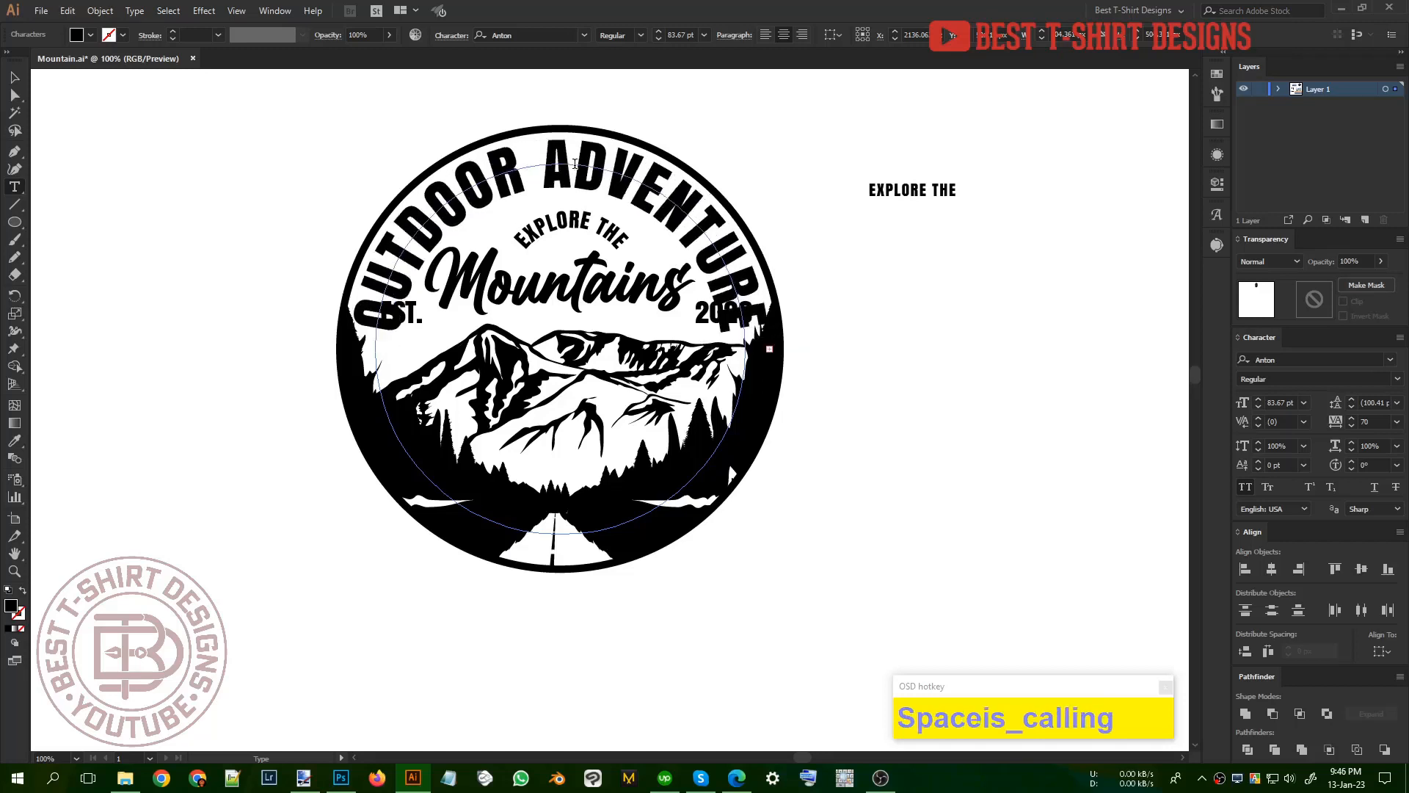
Step: Reduce the curved "OUTDOOR ADVENTURE IS CALLING" text to 40 pt and scale it from its centre to about 43.01 pt, closer to the rim
left_click(15, 78)
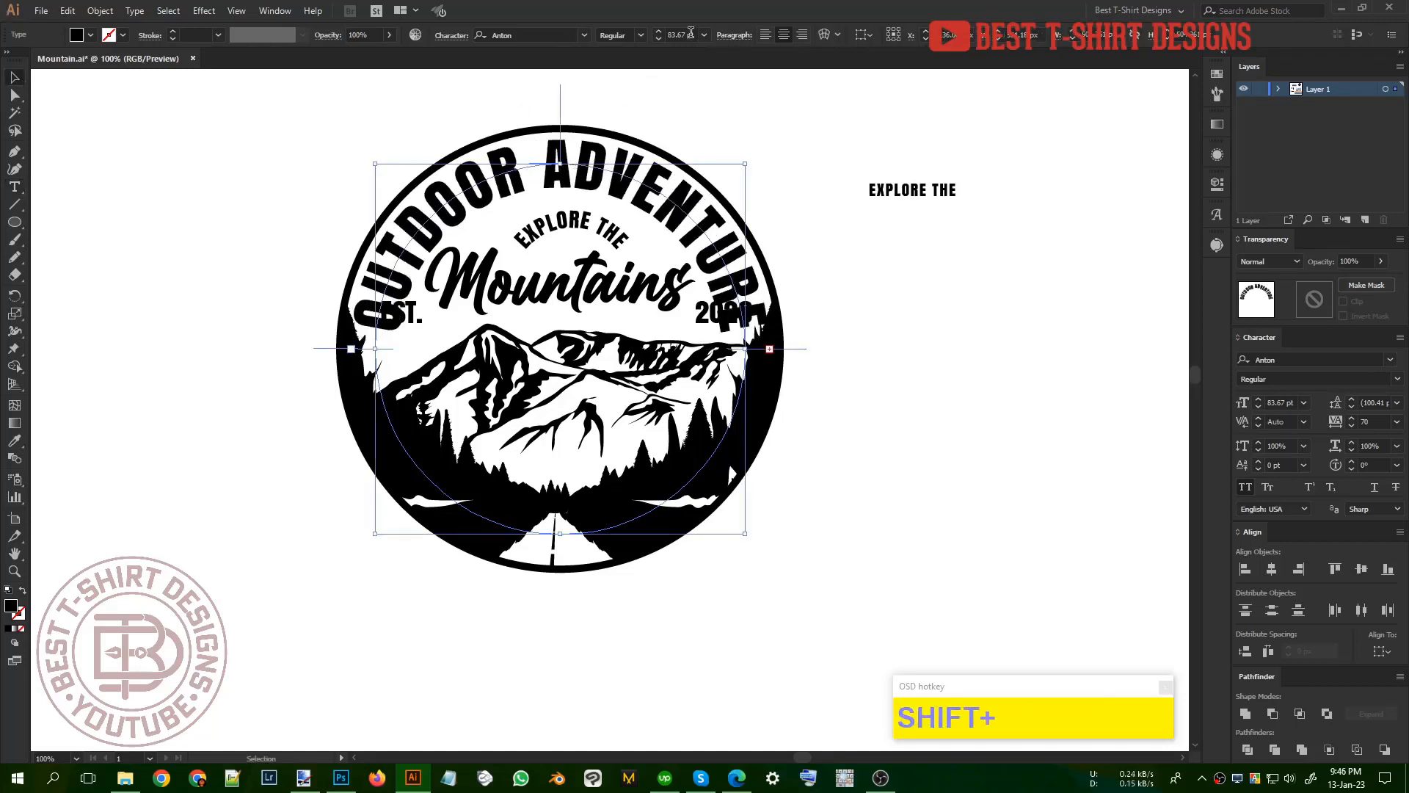
scroll(690, 33, "down", 4)
scroll(690, 33, "down", 2)
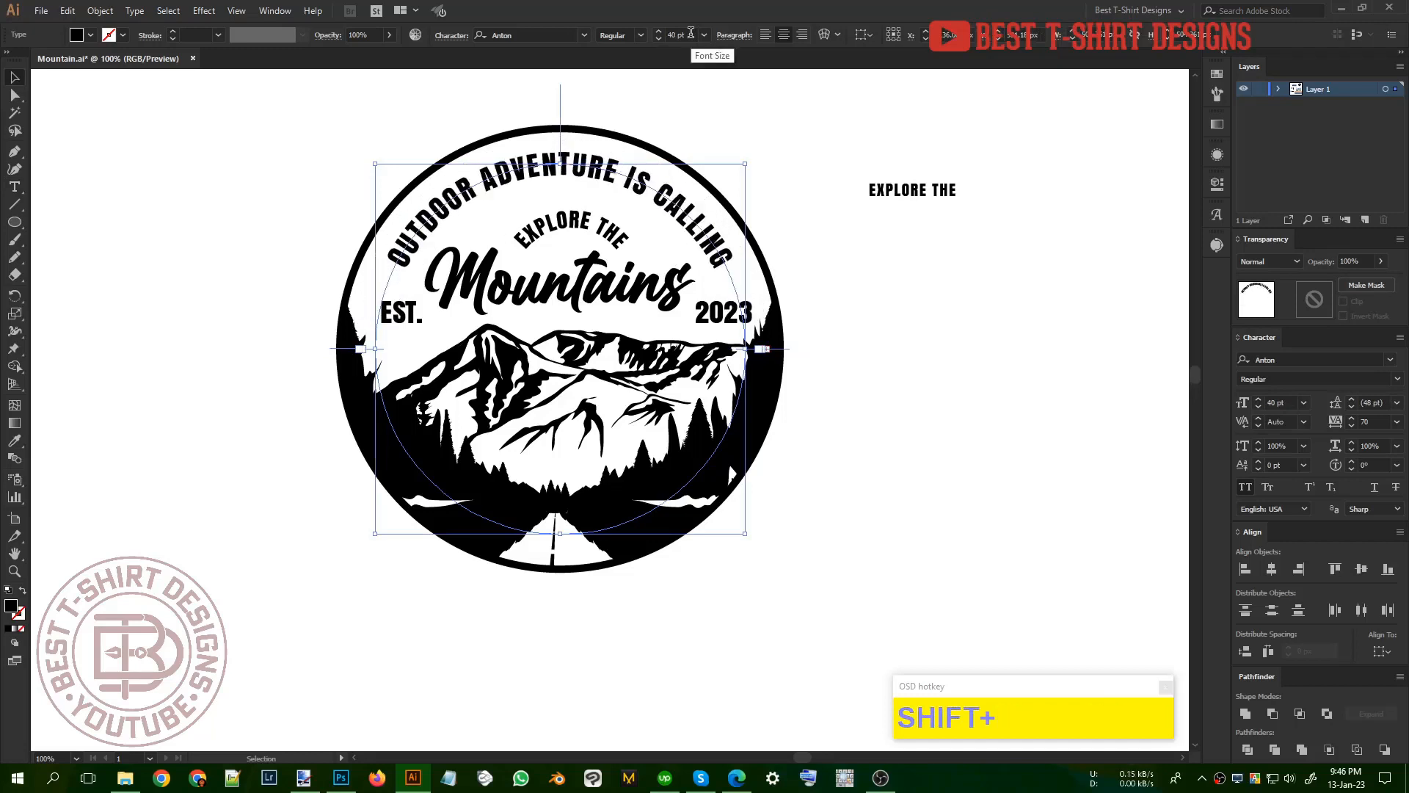
key("shift+Up")
key("ctrl+z")
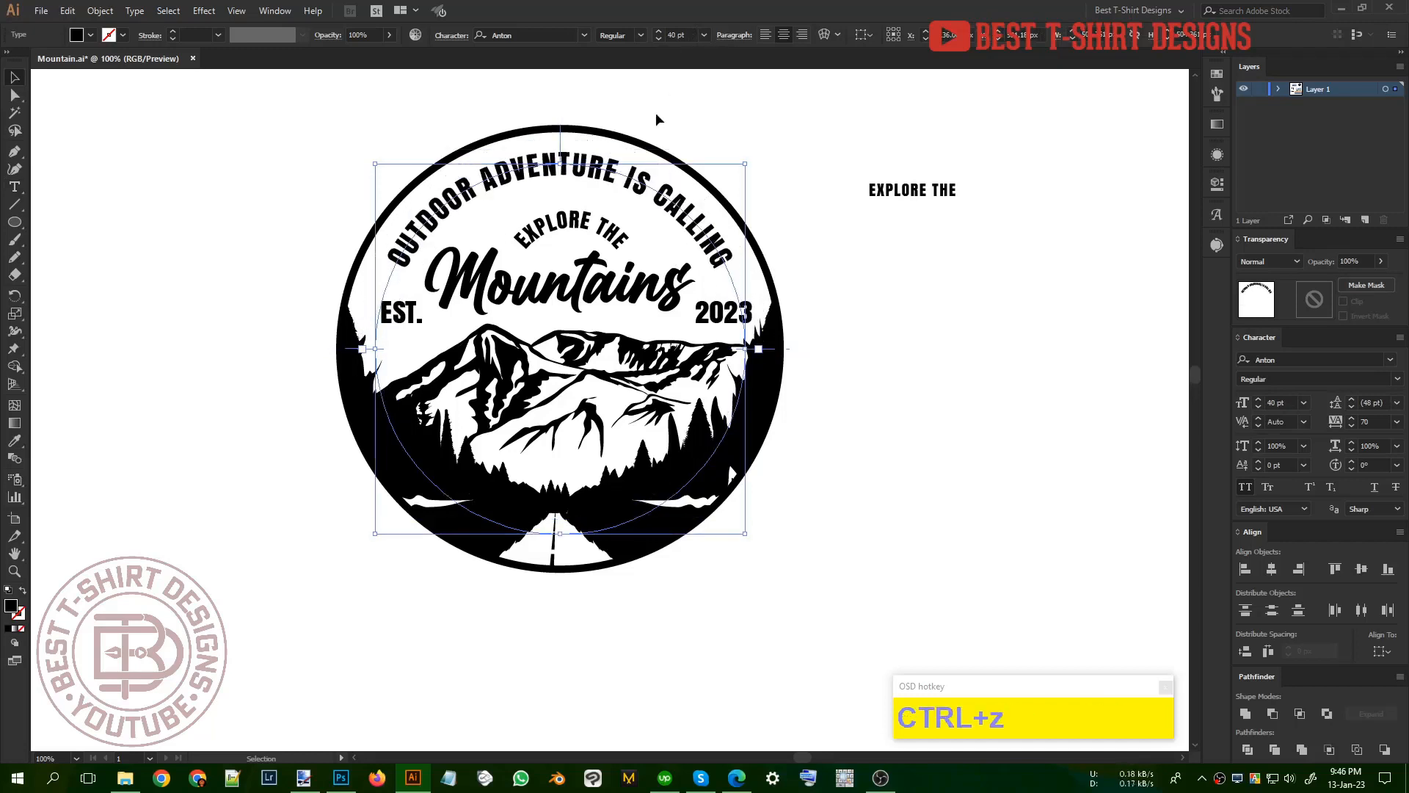
left_click_drag(562, 150, 562, 149)
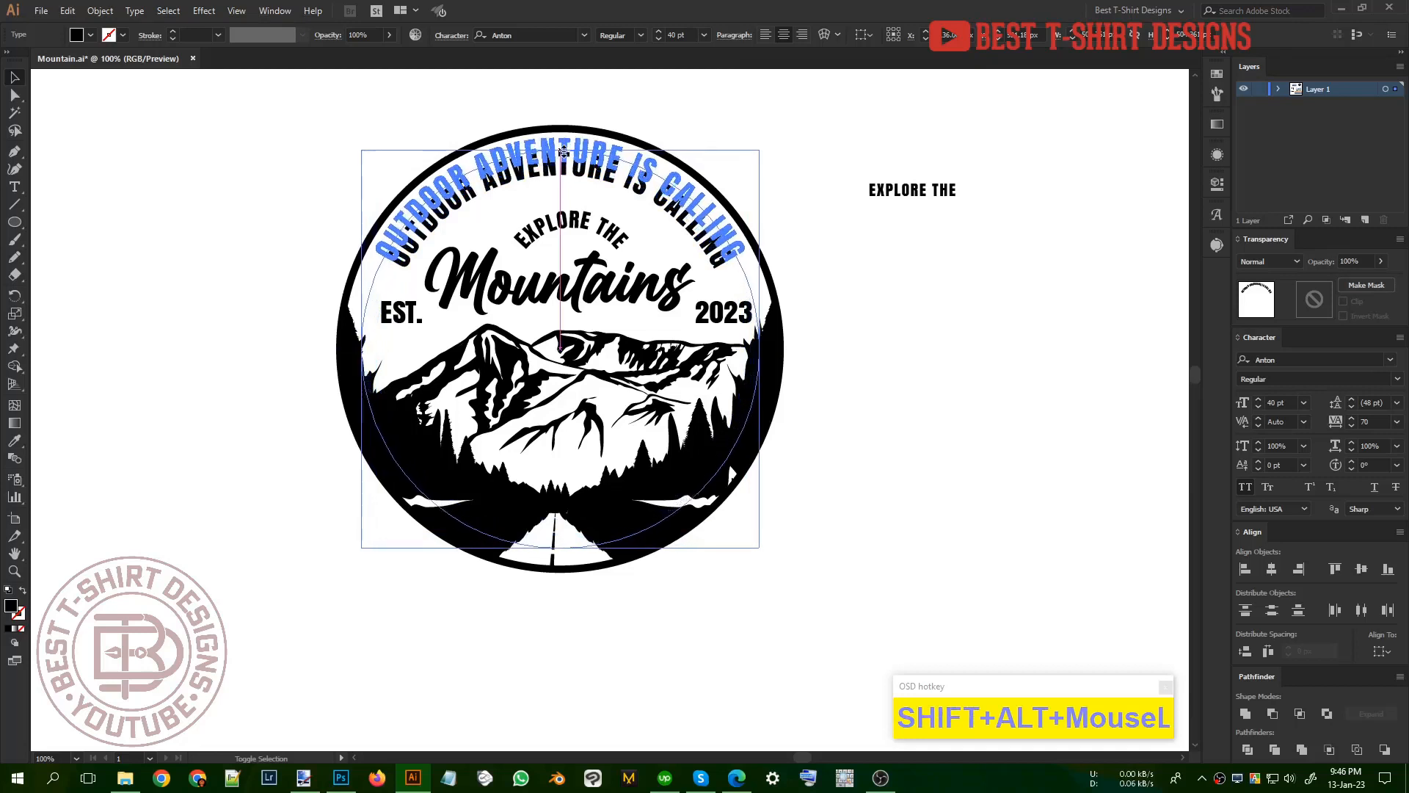
left_click(908, 293)
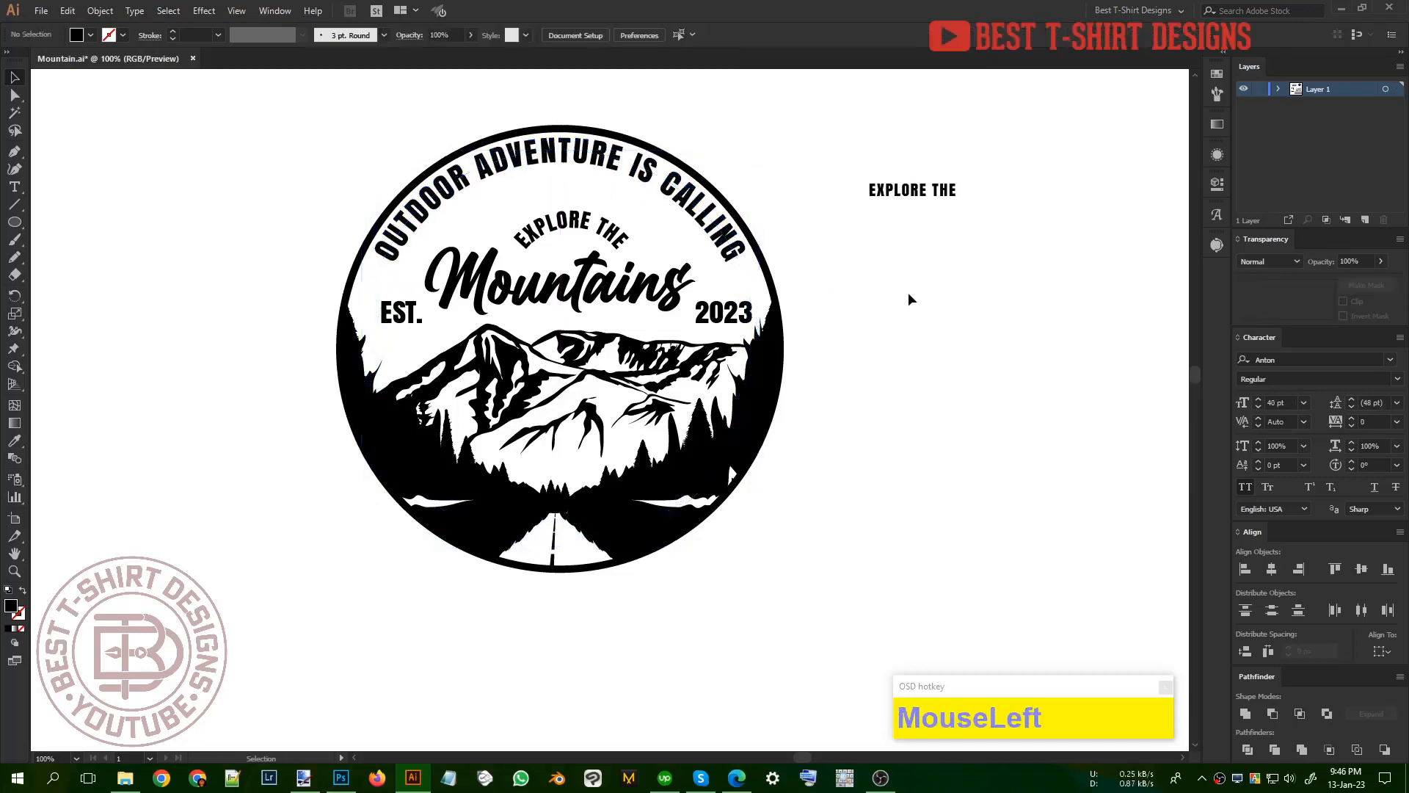
Step: Set the curved "OUTDOOR ADVENTURE IS CALLING" text to 40 pt with a tracking of 140
left_click(723, 221)
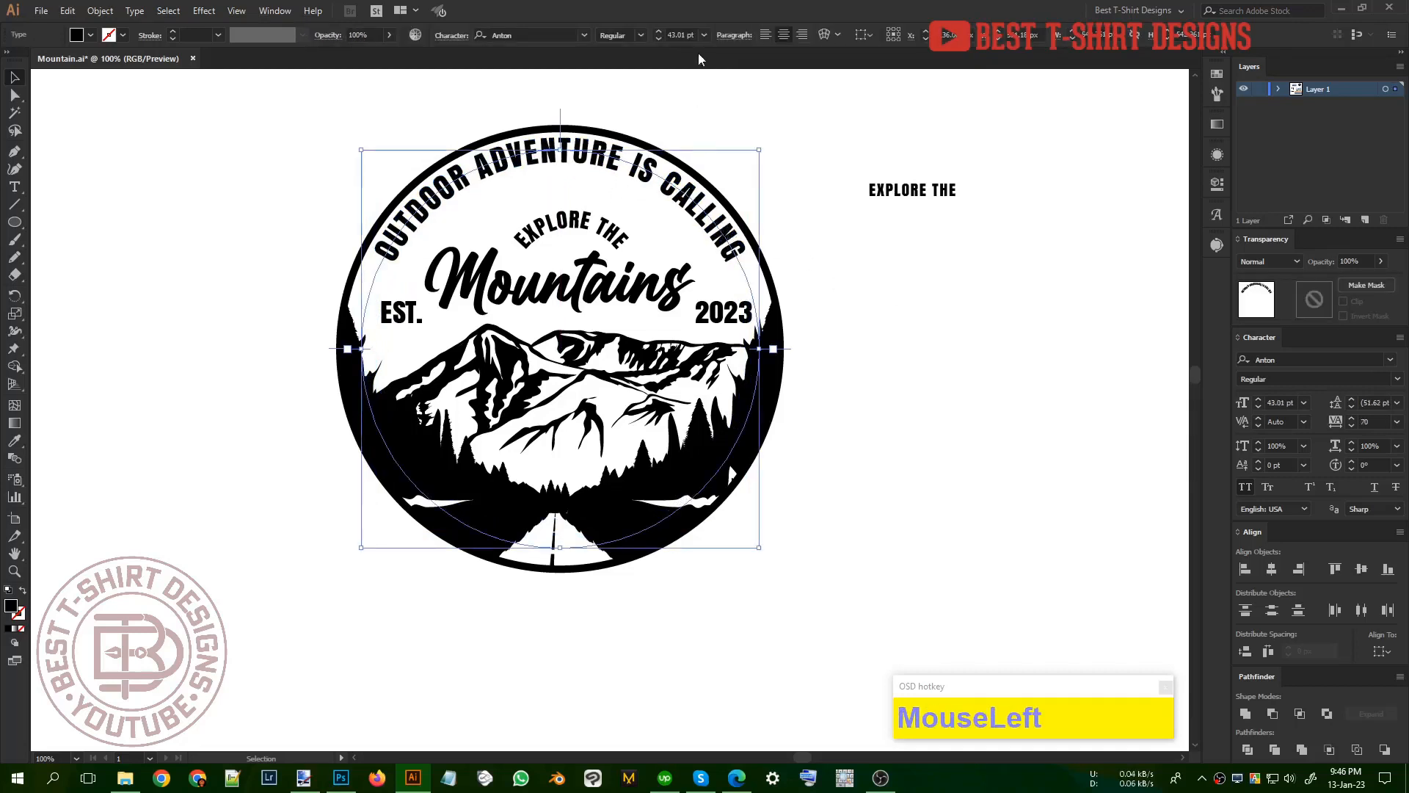
scroll(683, 33, "down", 1, "shift")
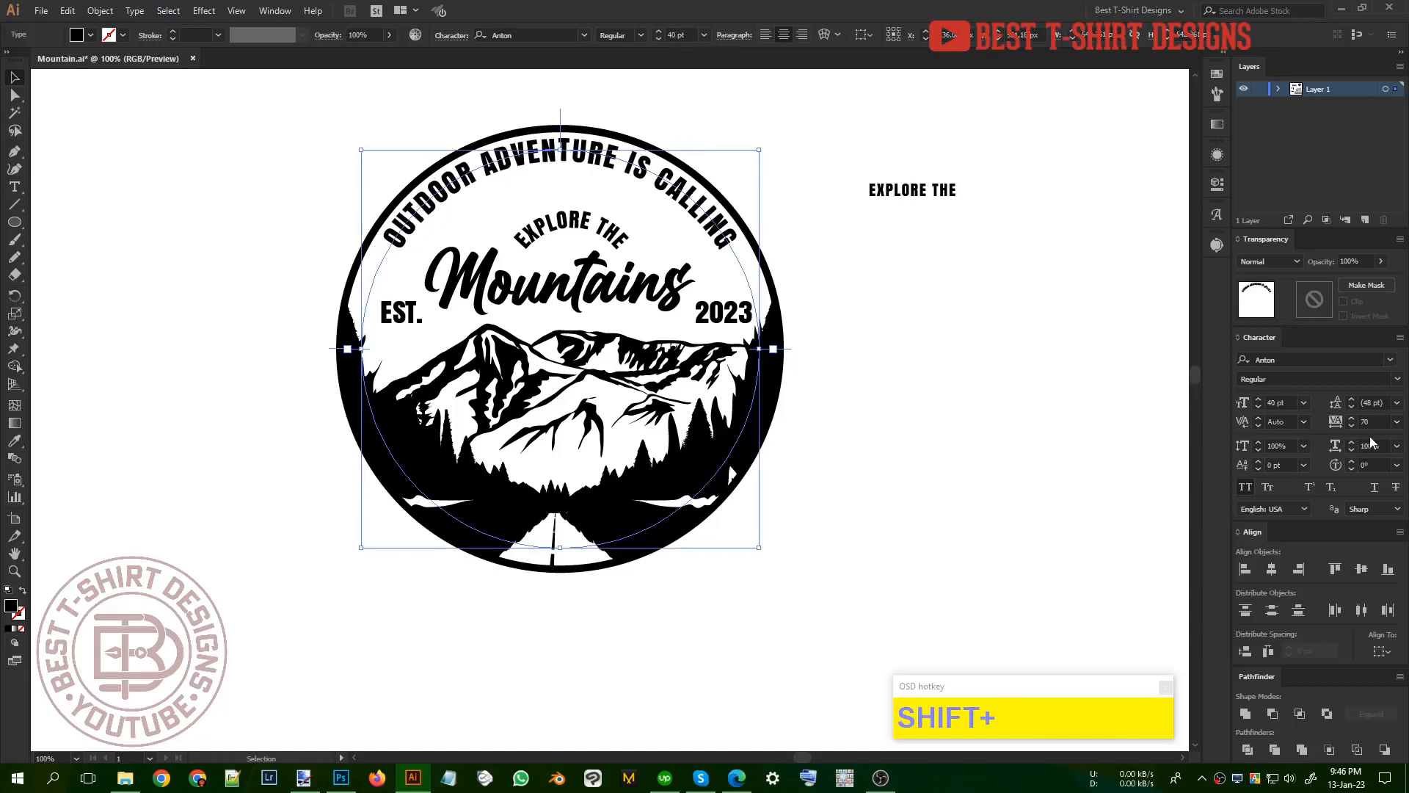
scroll(1370, 441, "up", 2)
left_click(929, 366)
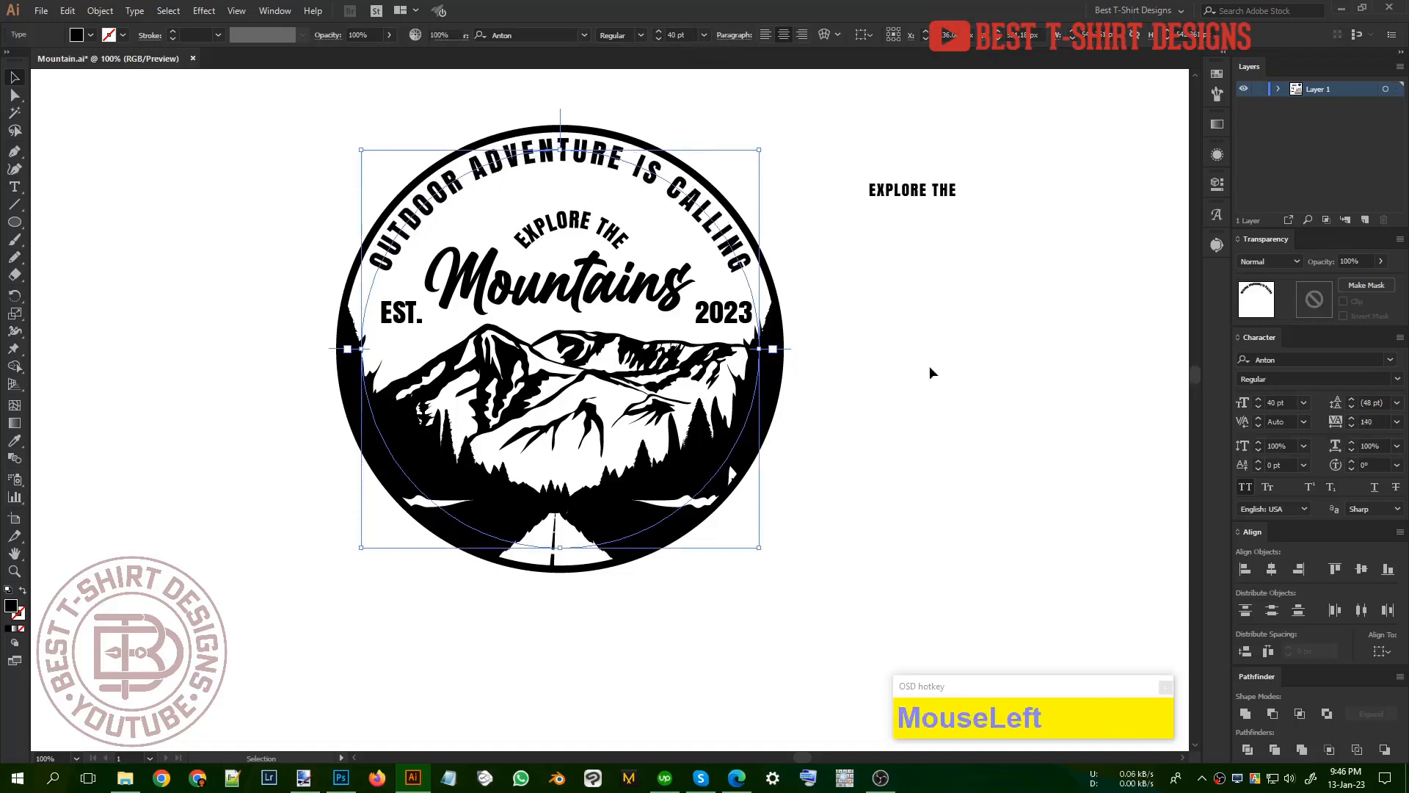
left_click(587, 286)
left_click(616, 244, "shift")
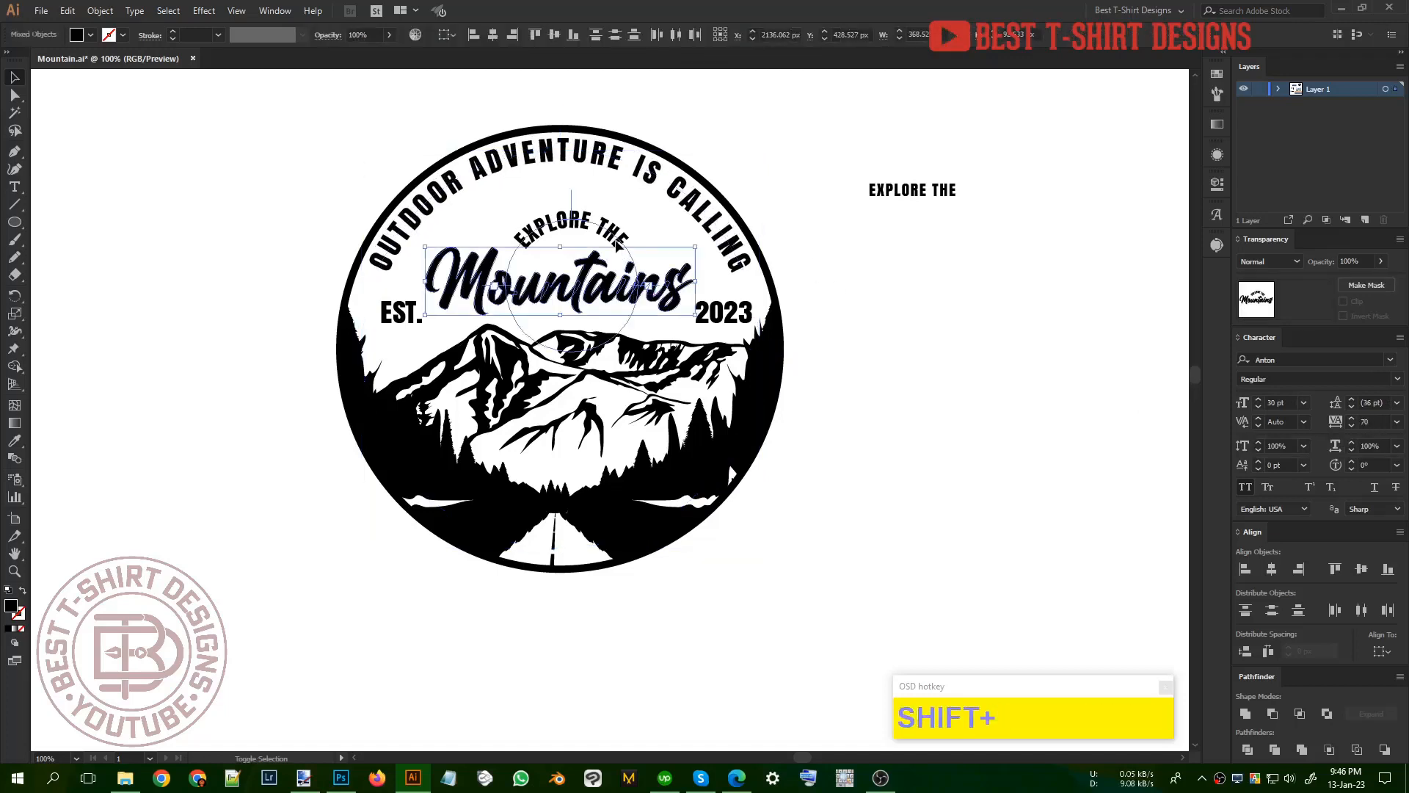
right_click(623, 250)
left_click(847, 367)
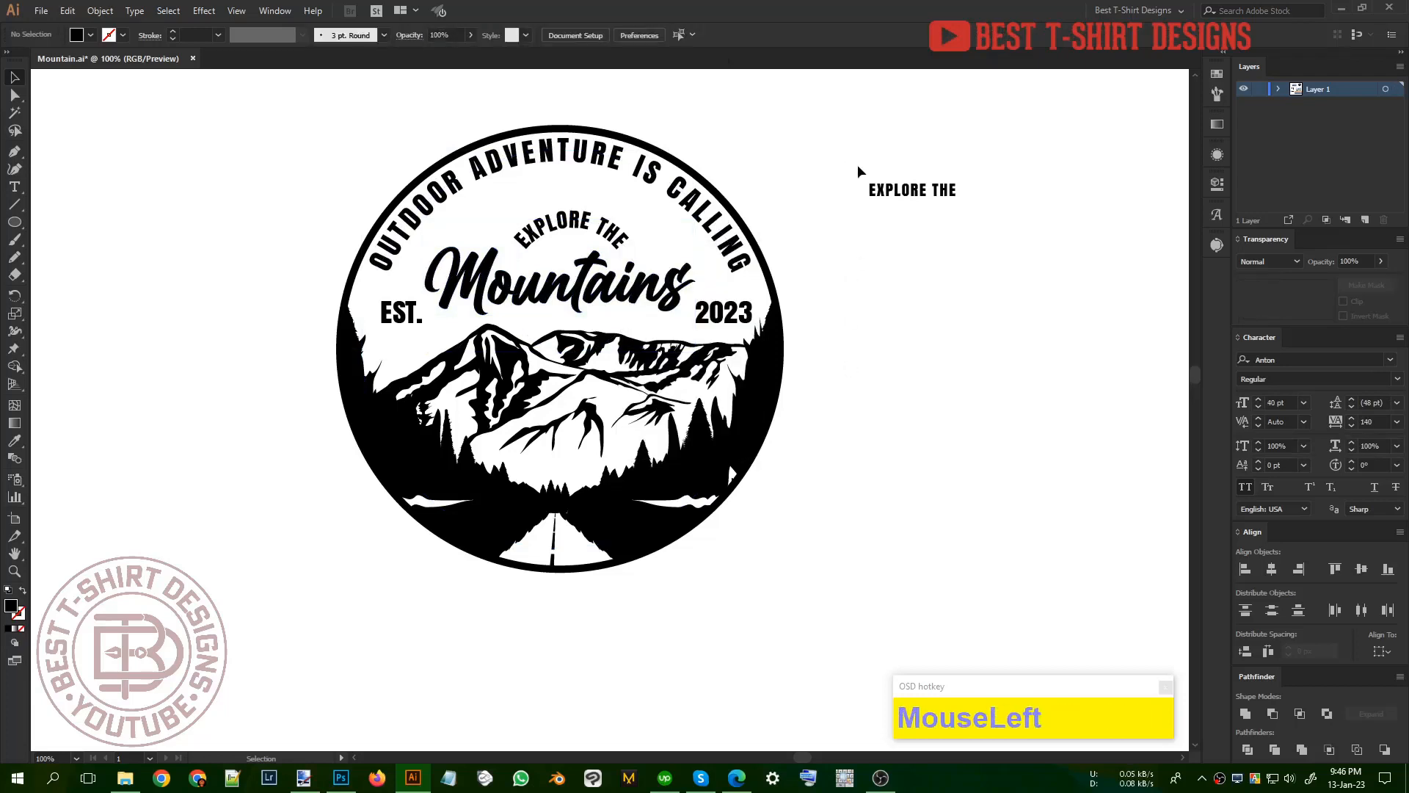
Step: Delete the spare straight "EXPLORE THE" text beside the badge
left_click(911, 197)
key("Delete")
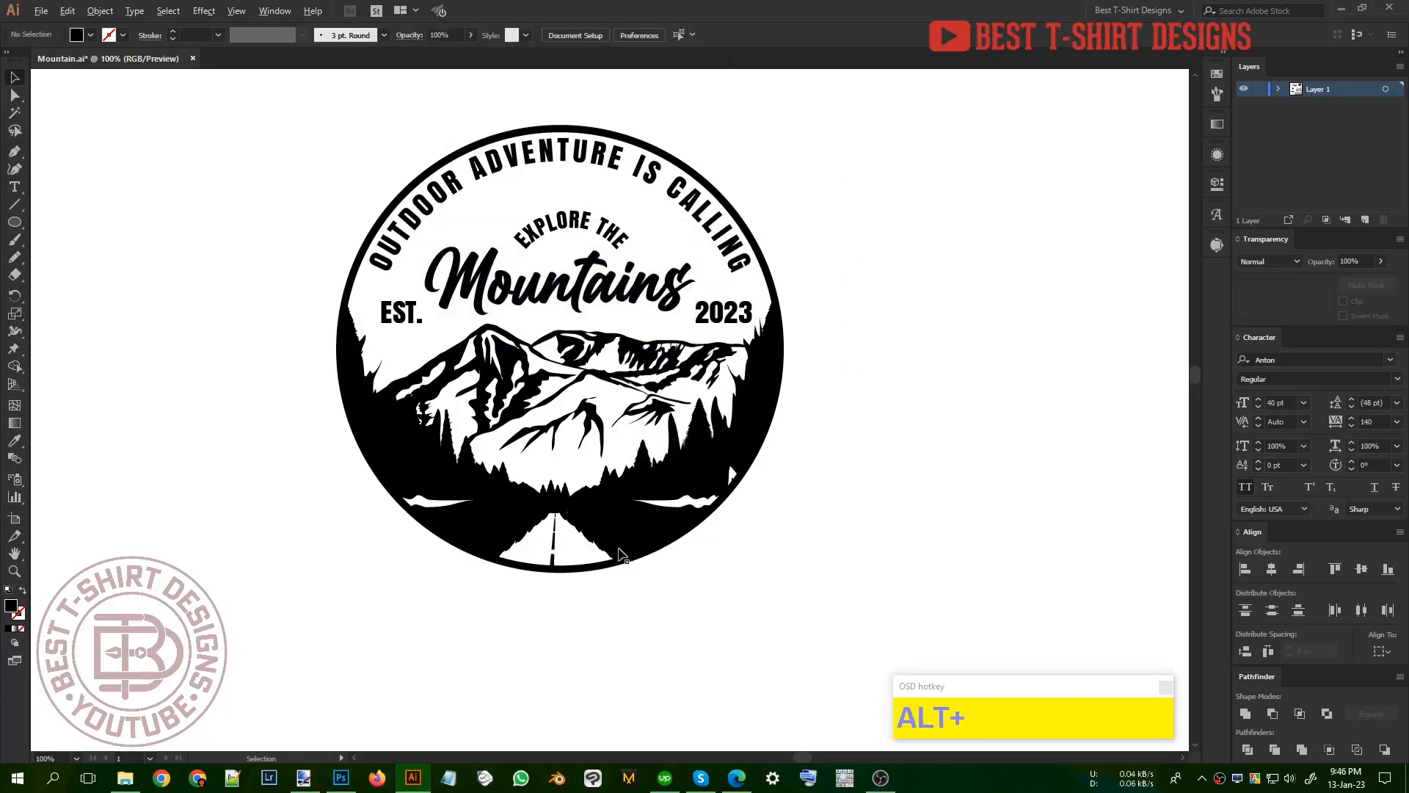
Step: Examine the whole circular badge up close and from further out, checking its lettering, mountain scene and rim
scroll(622, 555, "down", 1)
left_click_drag(733, 618, 381, 214)
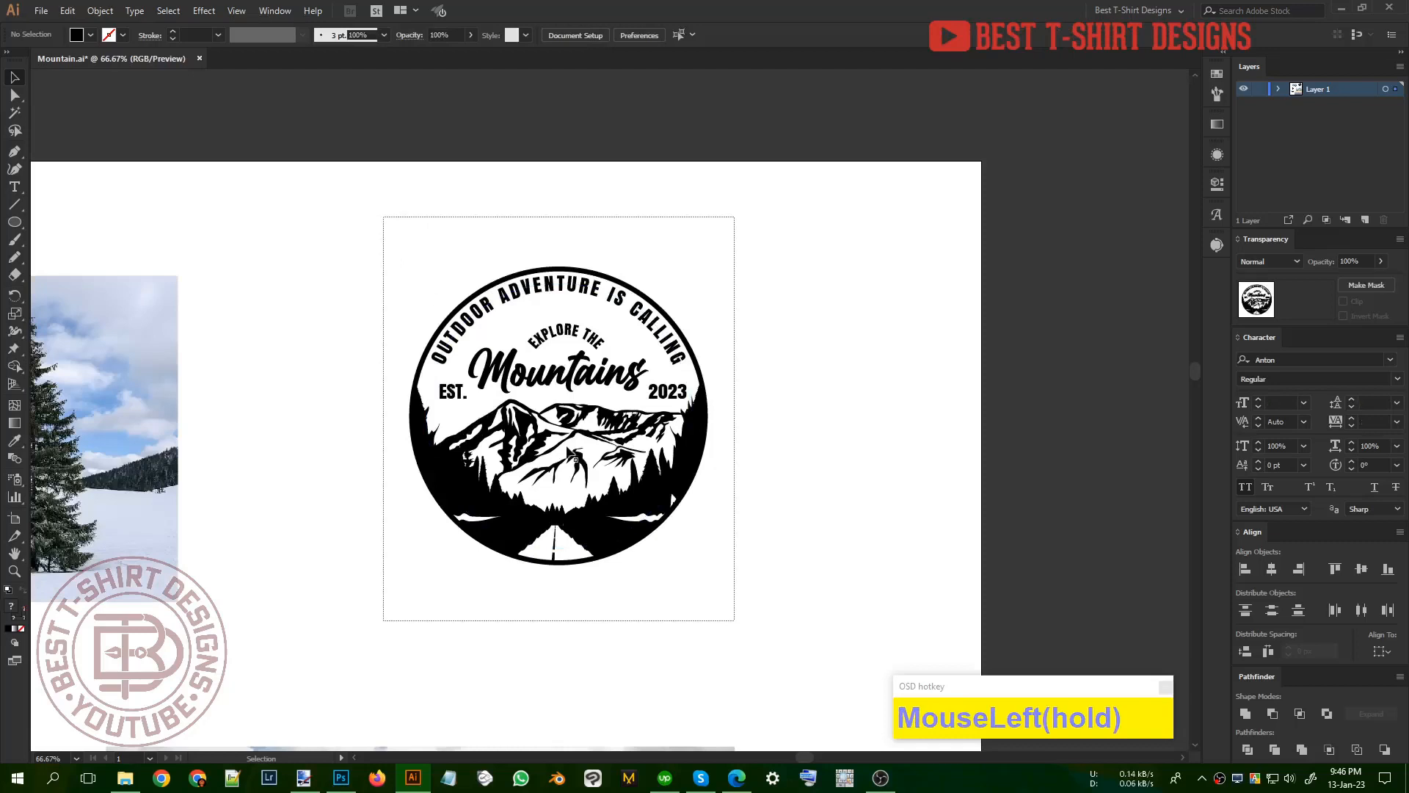
left_click(733, 458)
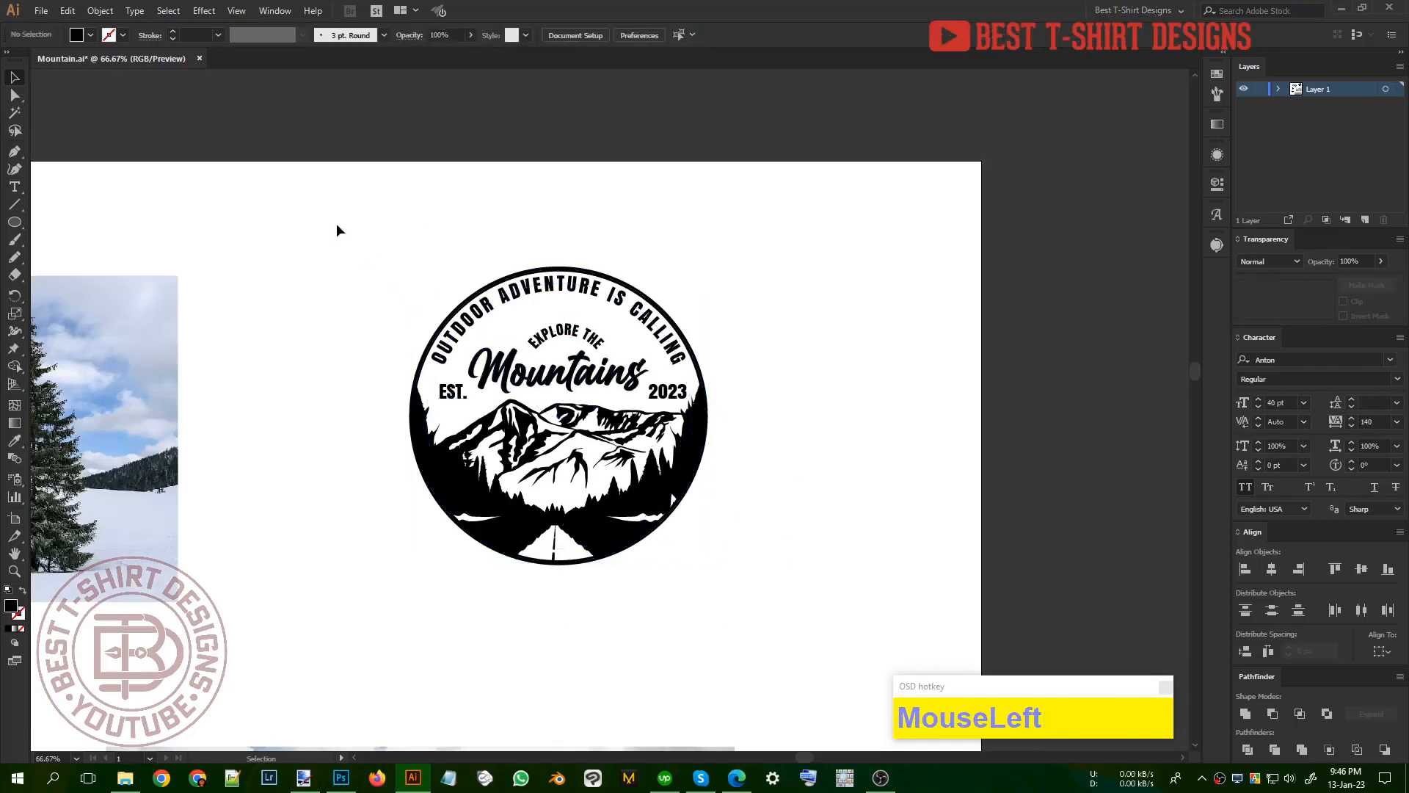
left_click_drag(338, 230, 774, 639)
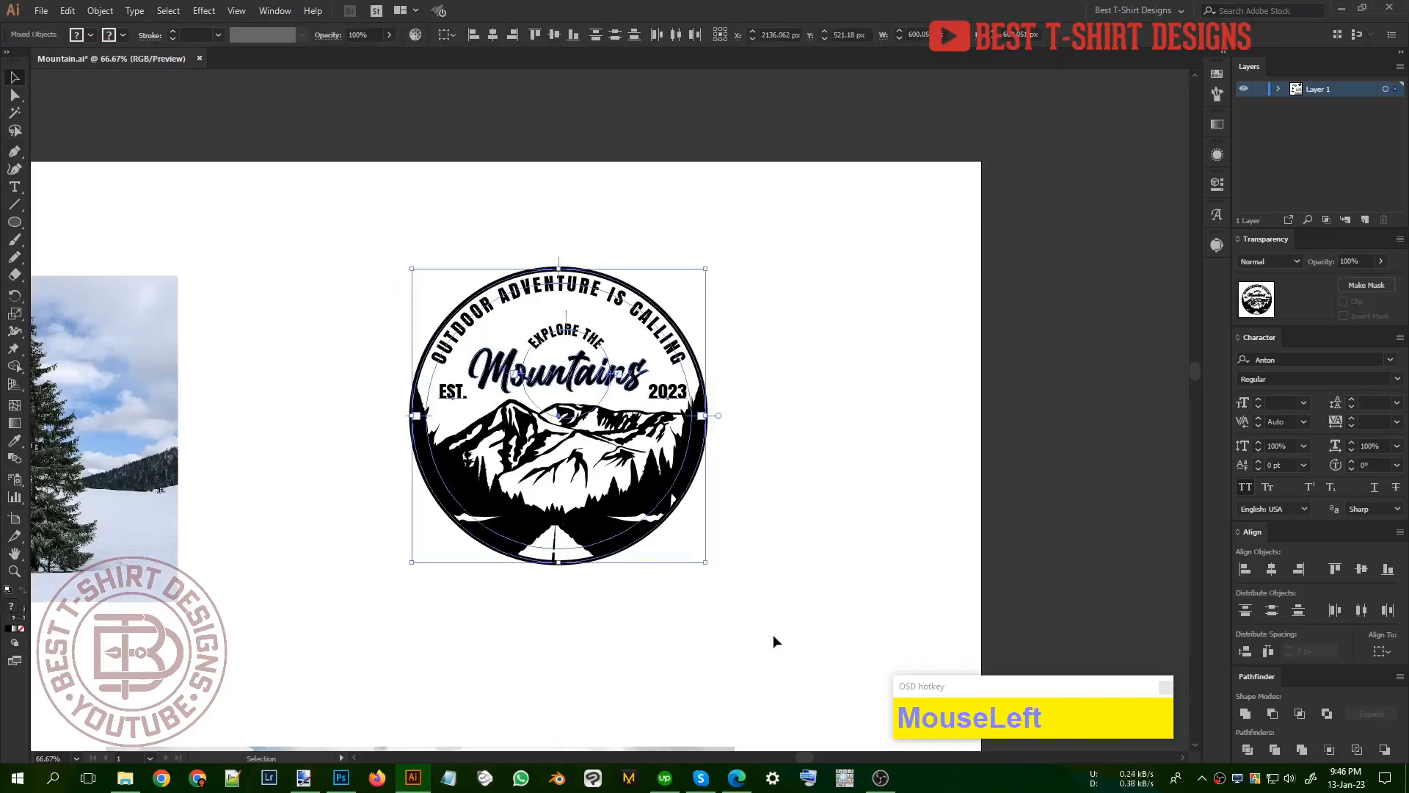
left_click(773, 641)
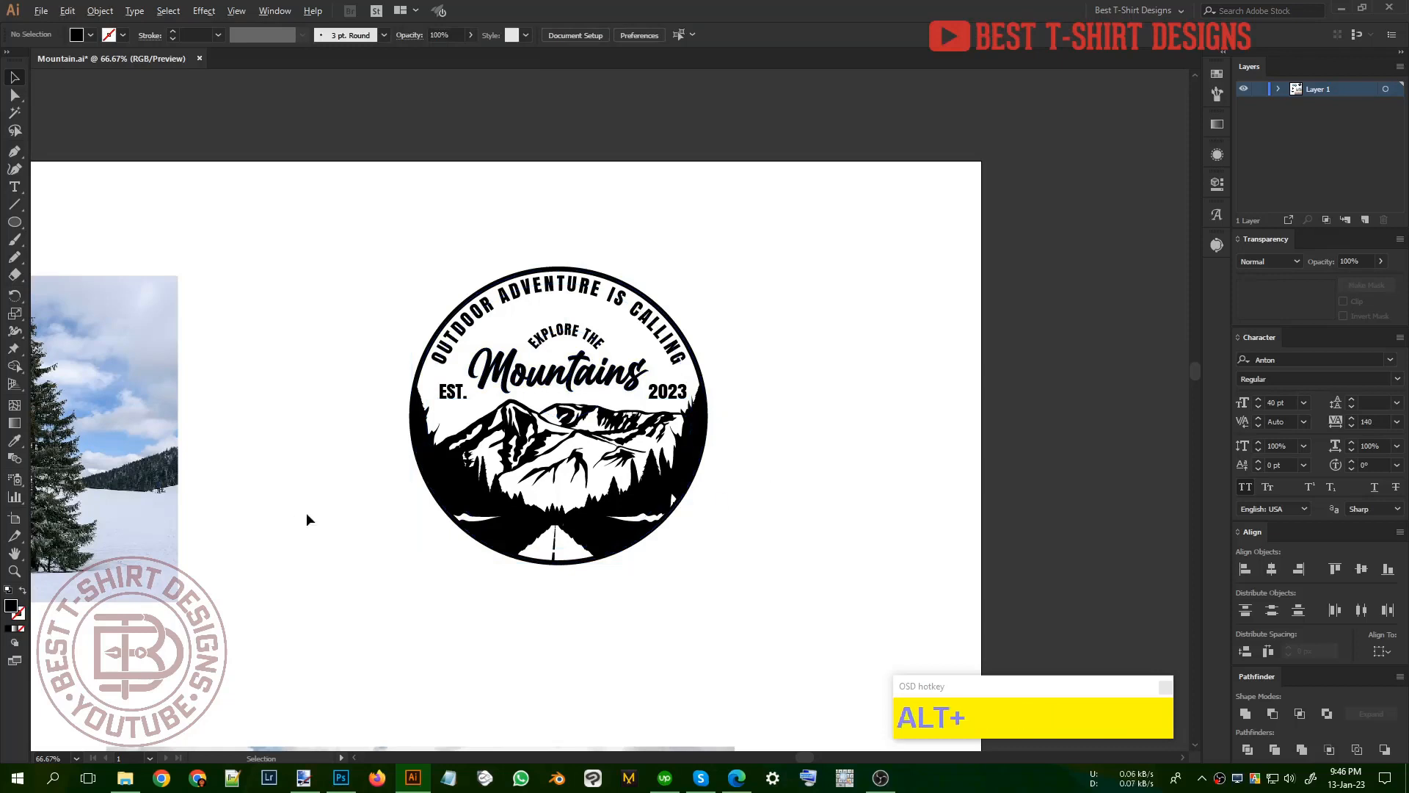
scroll(421, 427, "up", 1)
left_click_drag(915, 554, 860, 547)
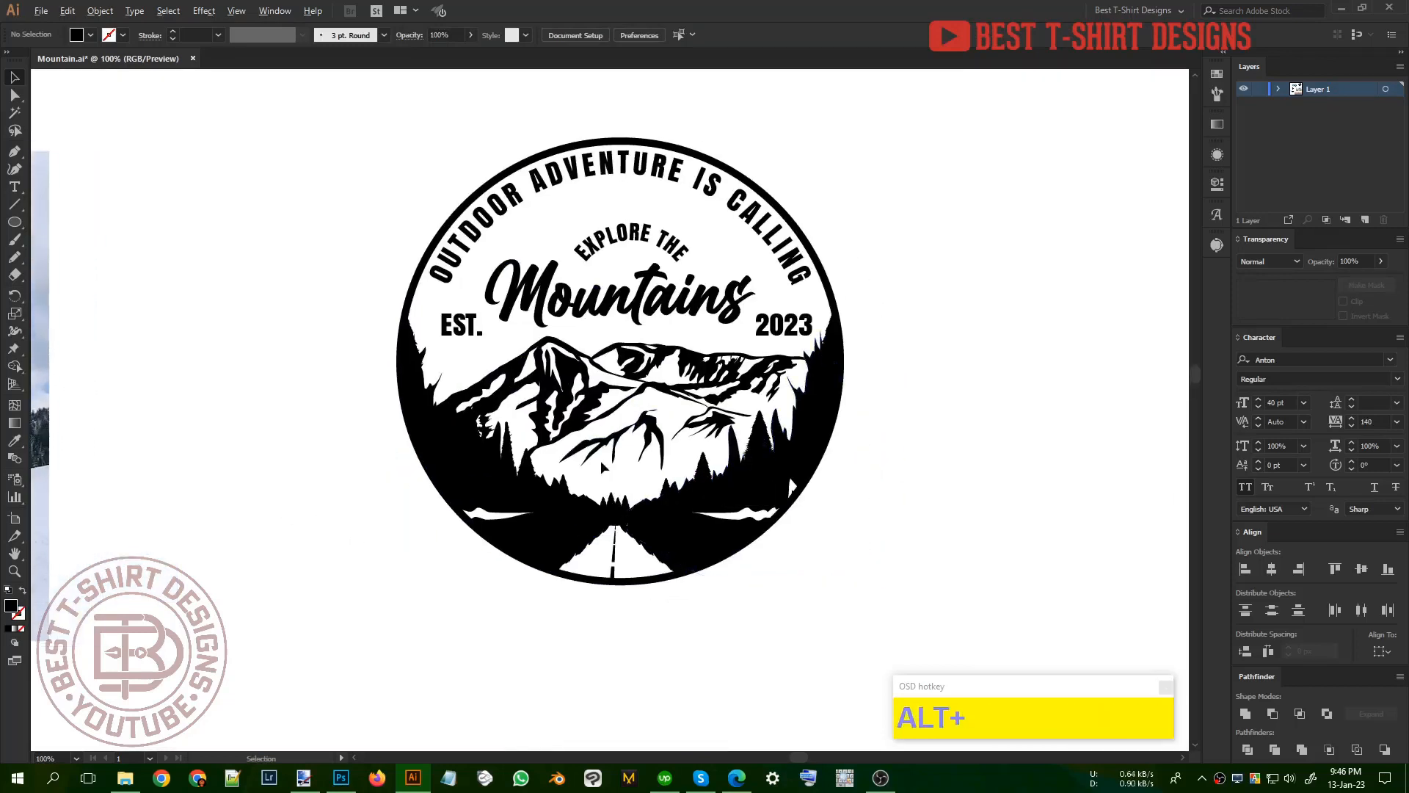
left_click(933, 461)
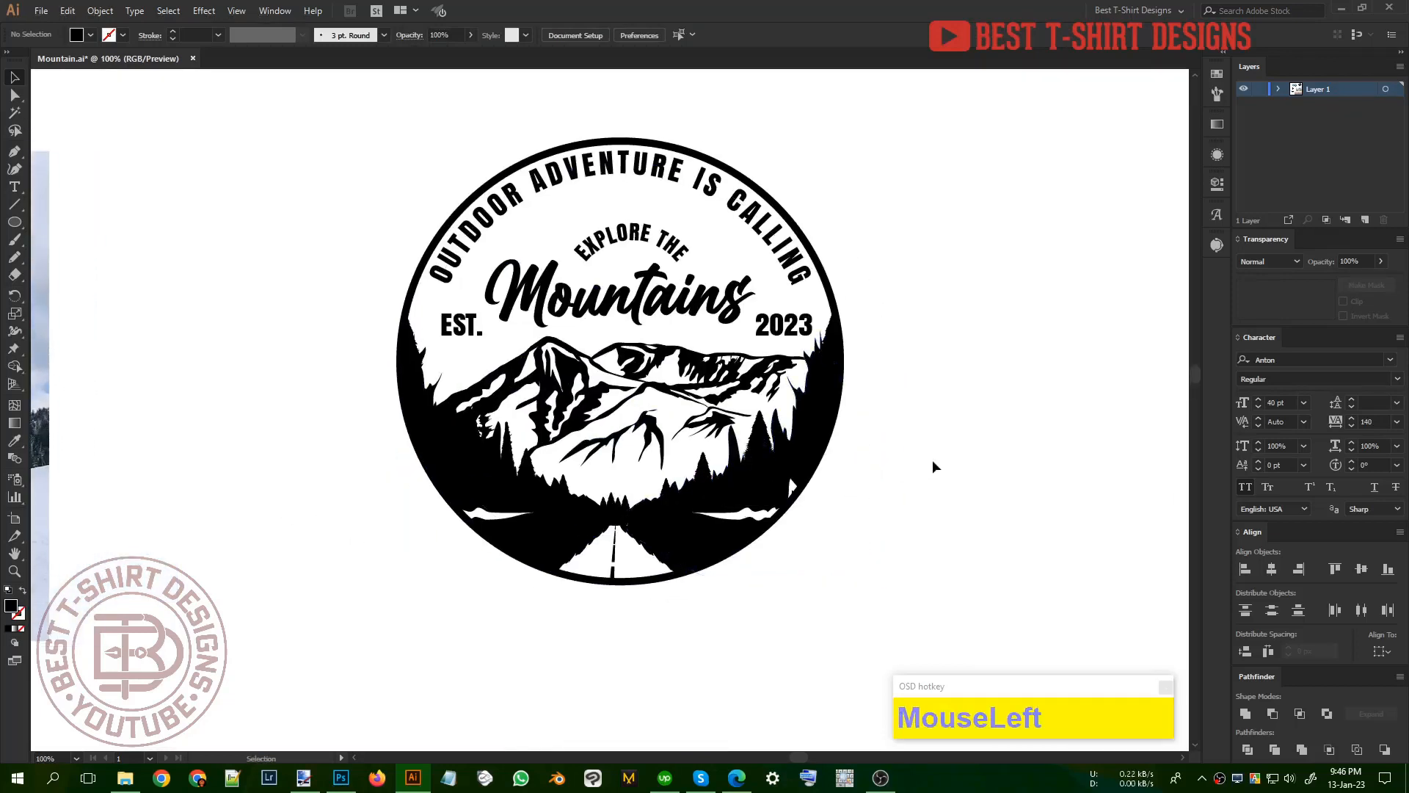
scroll(932, 463, "down", 1)
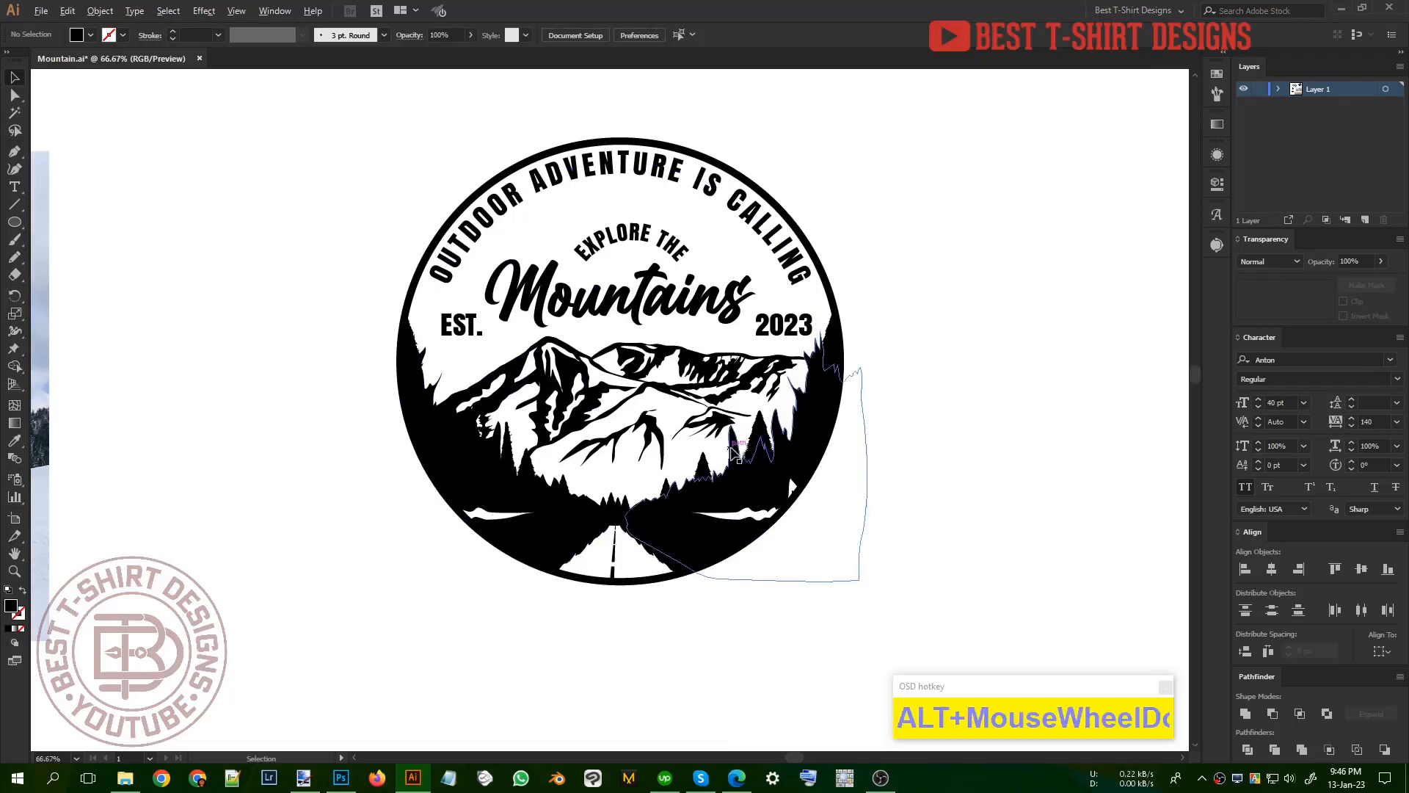
Step: Select the entire circular badge together with all its lettering and the mountain scene
left_click(901, 463)
mouse_move(447, 219)
left_mouse_down()
mouse_move(878, 592)
mouse_move(456, 221)
left_mouse_up()
left_click(878, 591)
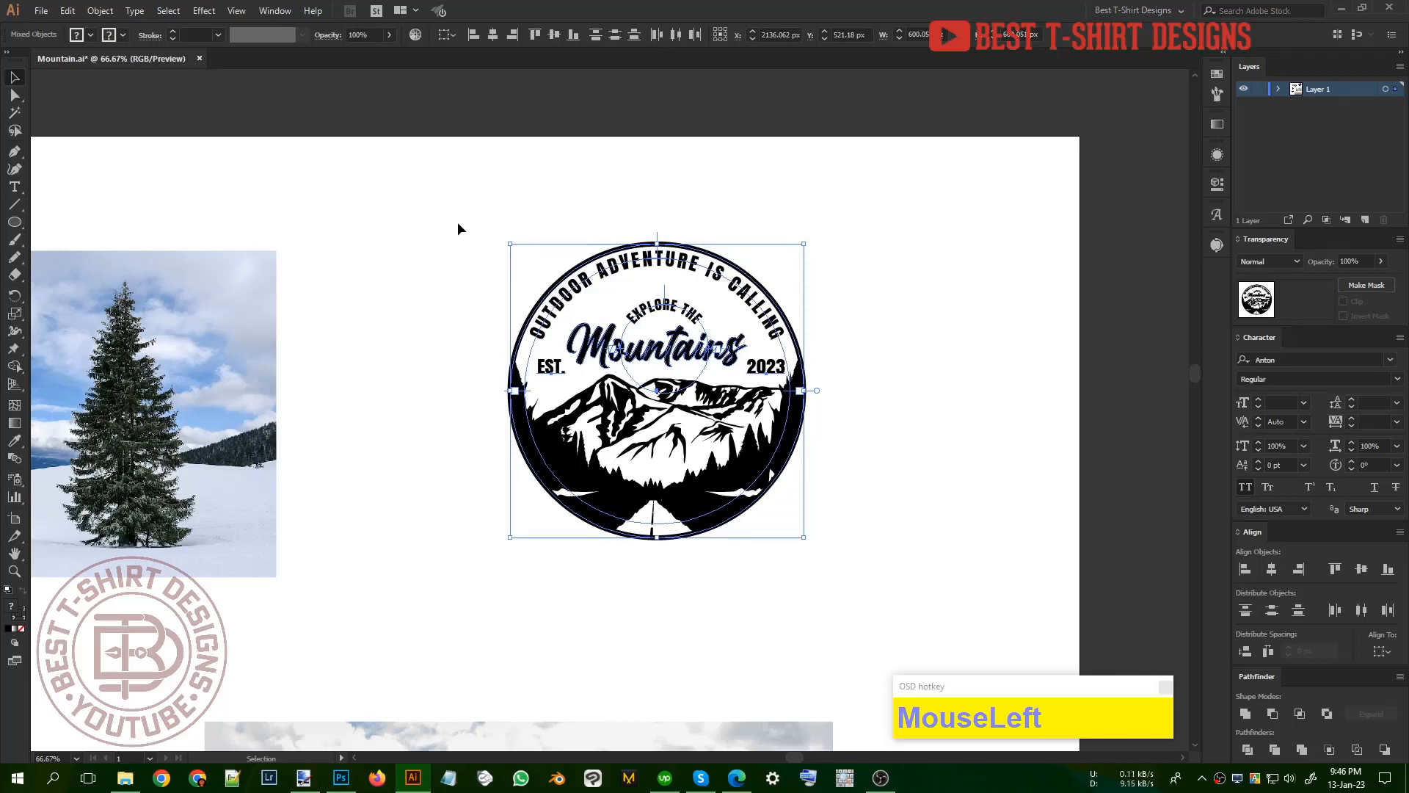
Step: Move the entire circular badge with its lettering closer to the tree photo
left_click(820, 558)
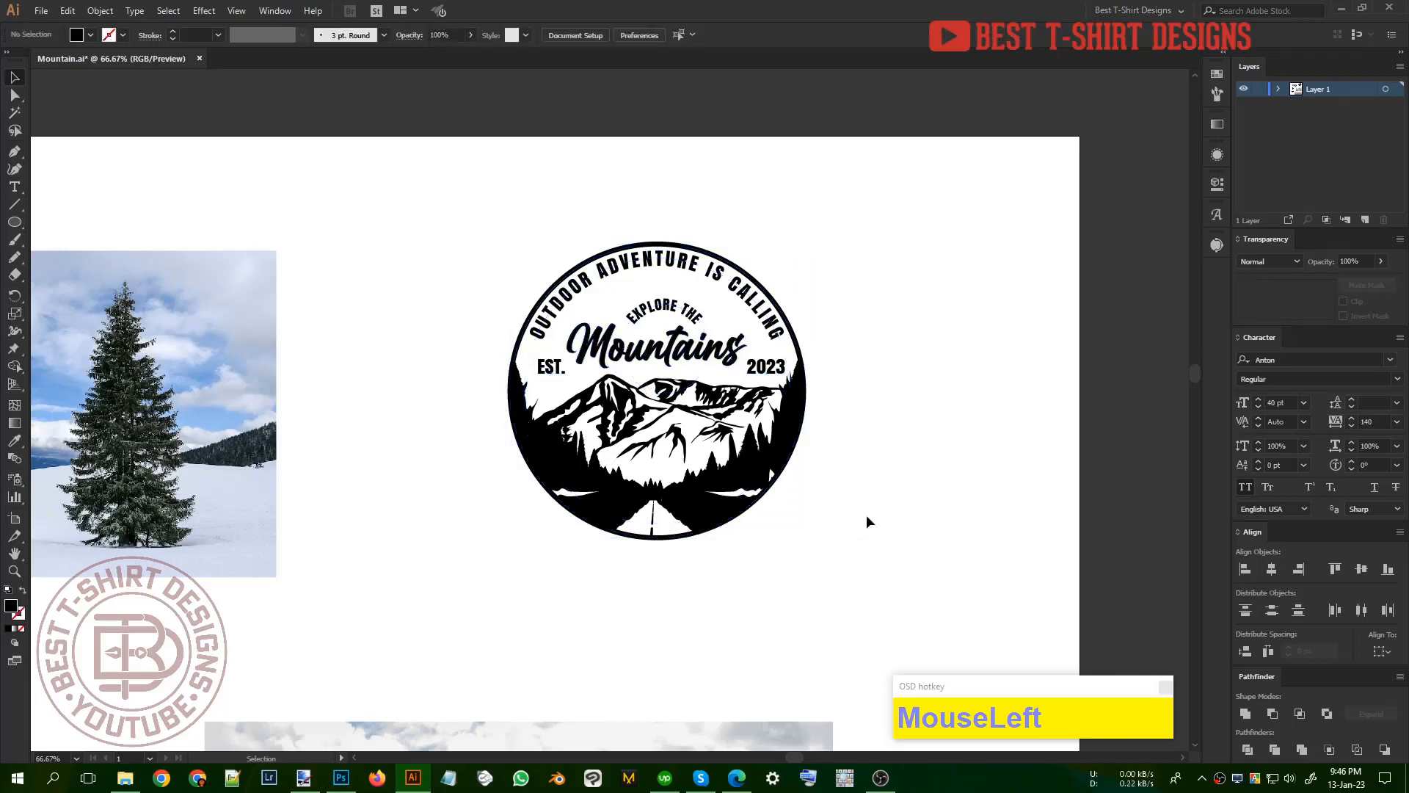
scroll(935, 499, "up", 1, "alt")
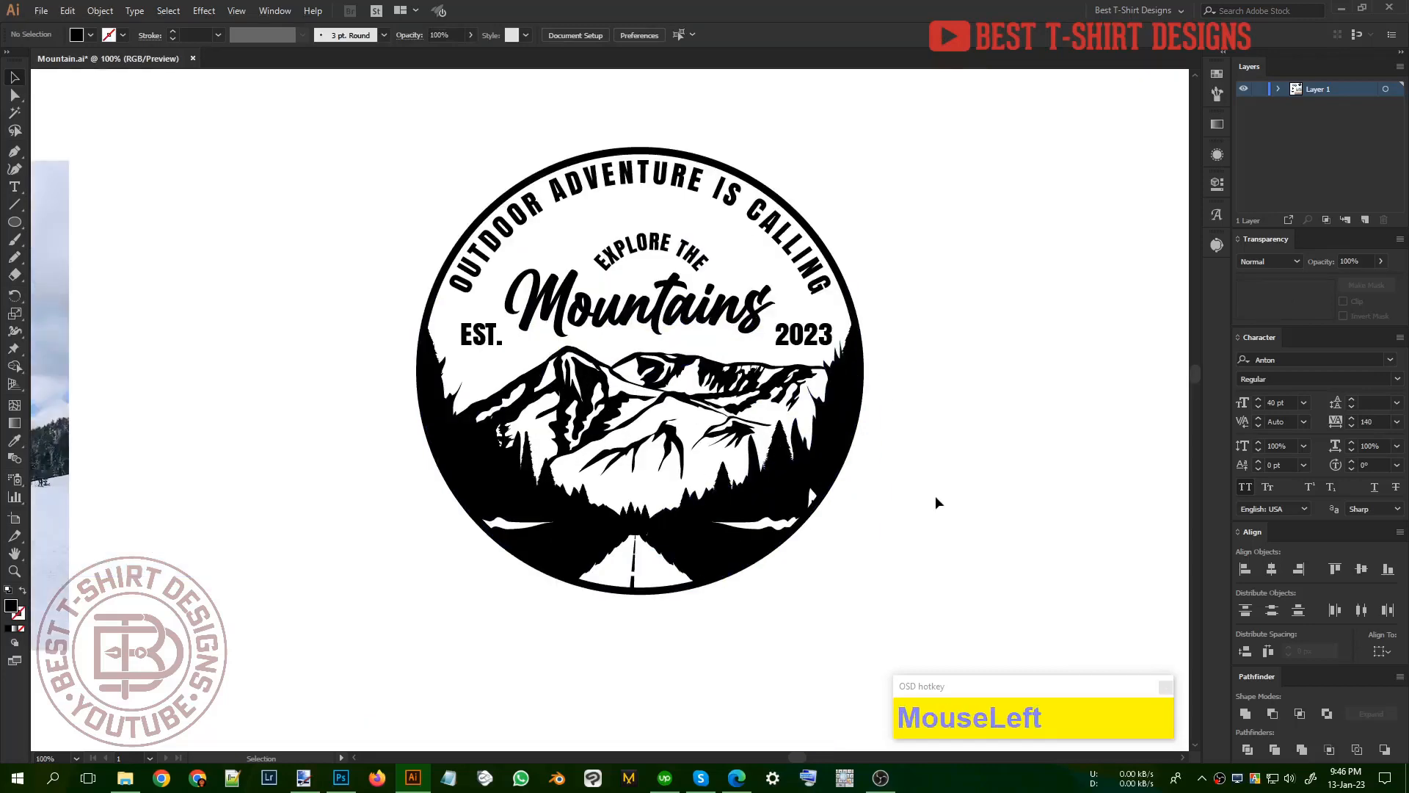
scroll(333, 342, "down", 1, "alt")
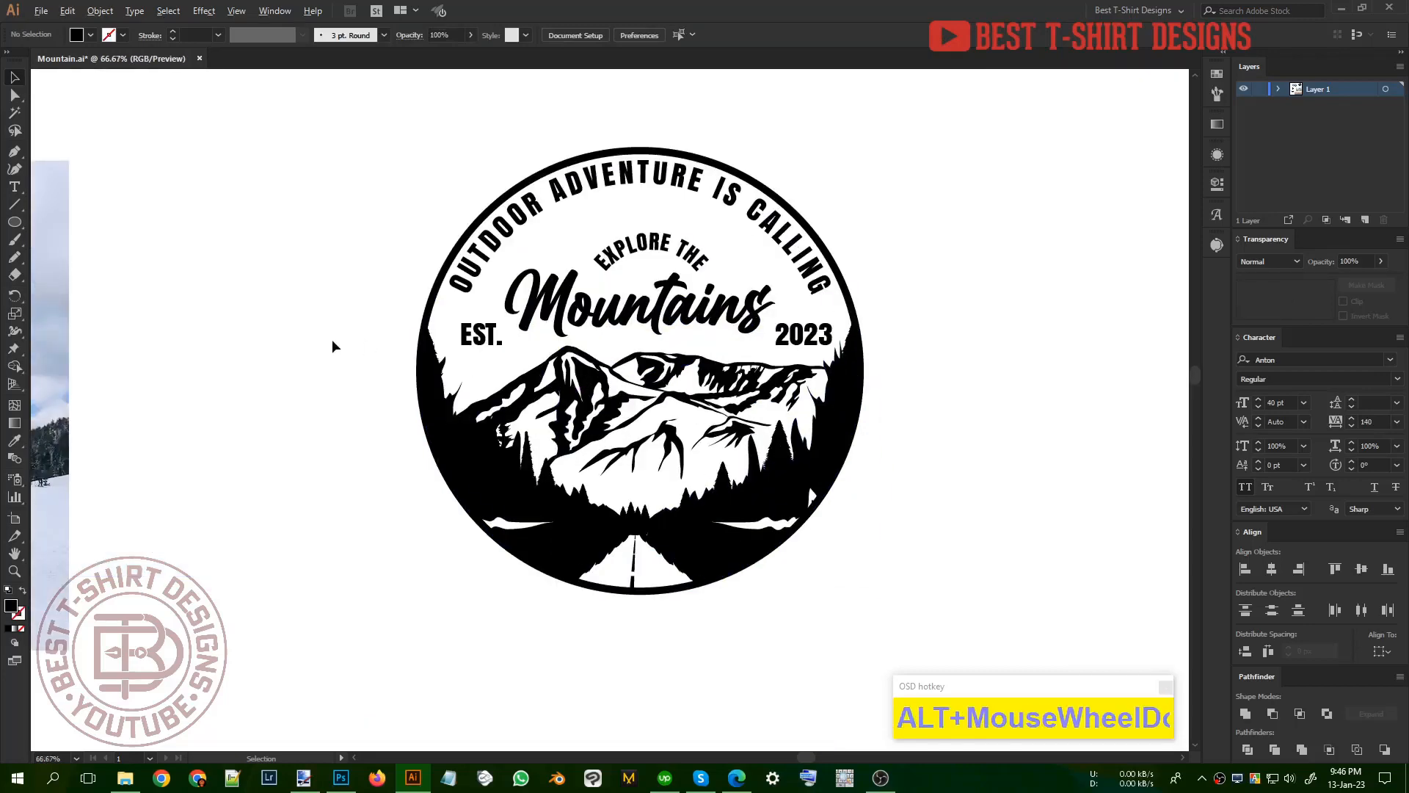
left_click_drag(324, 188, 722, 569)
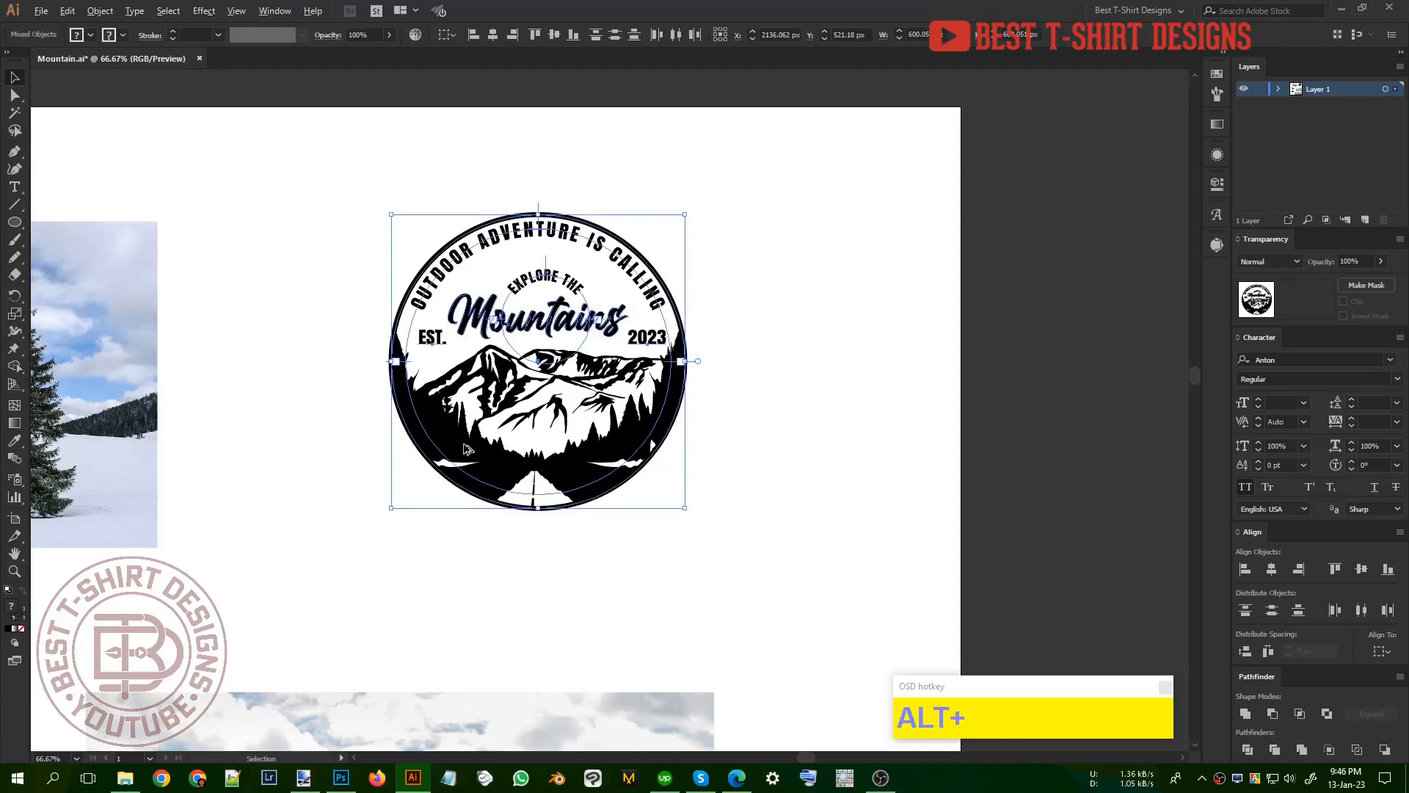
scroll(771, 505, "down", 1, "alt")
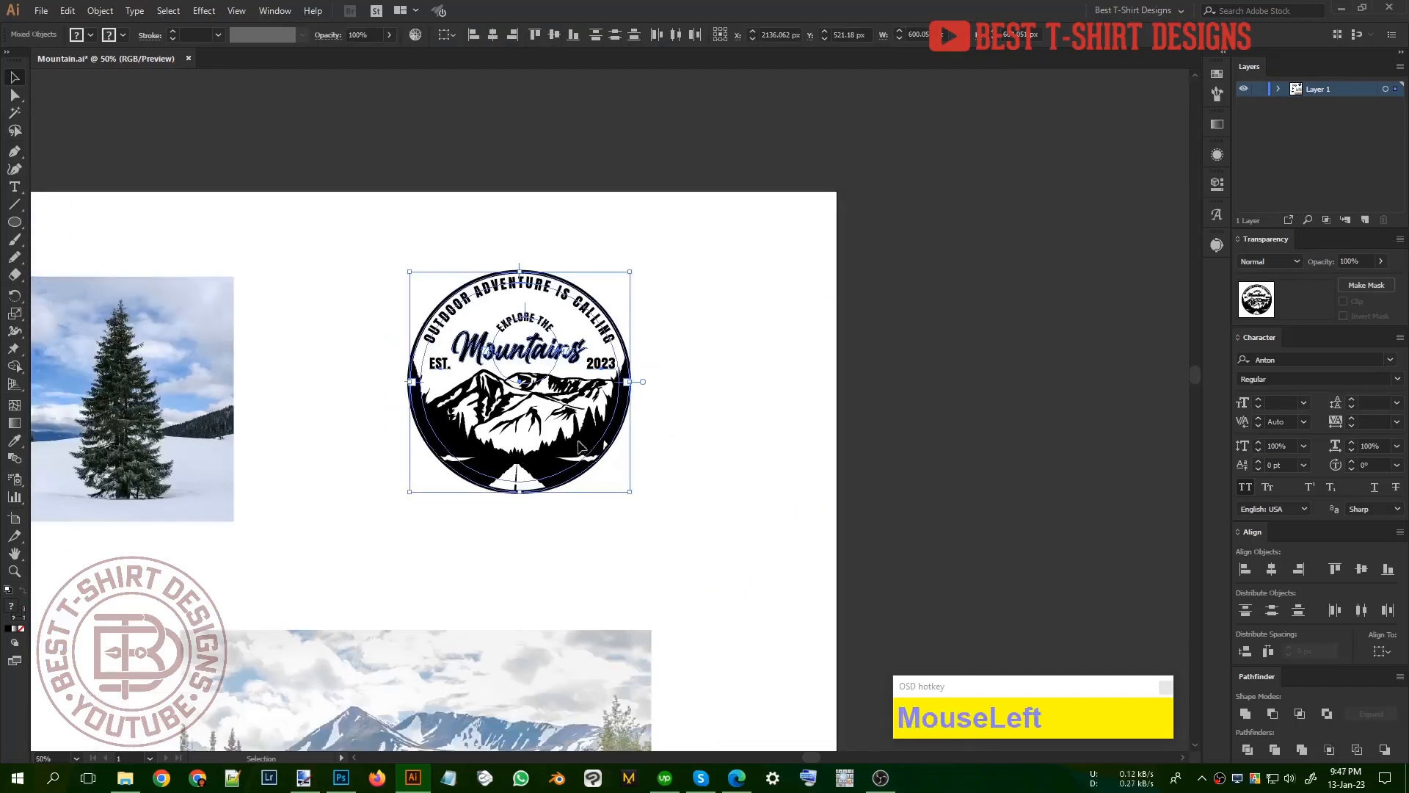
left_click_drag(593, 449, 572, 425)
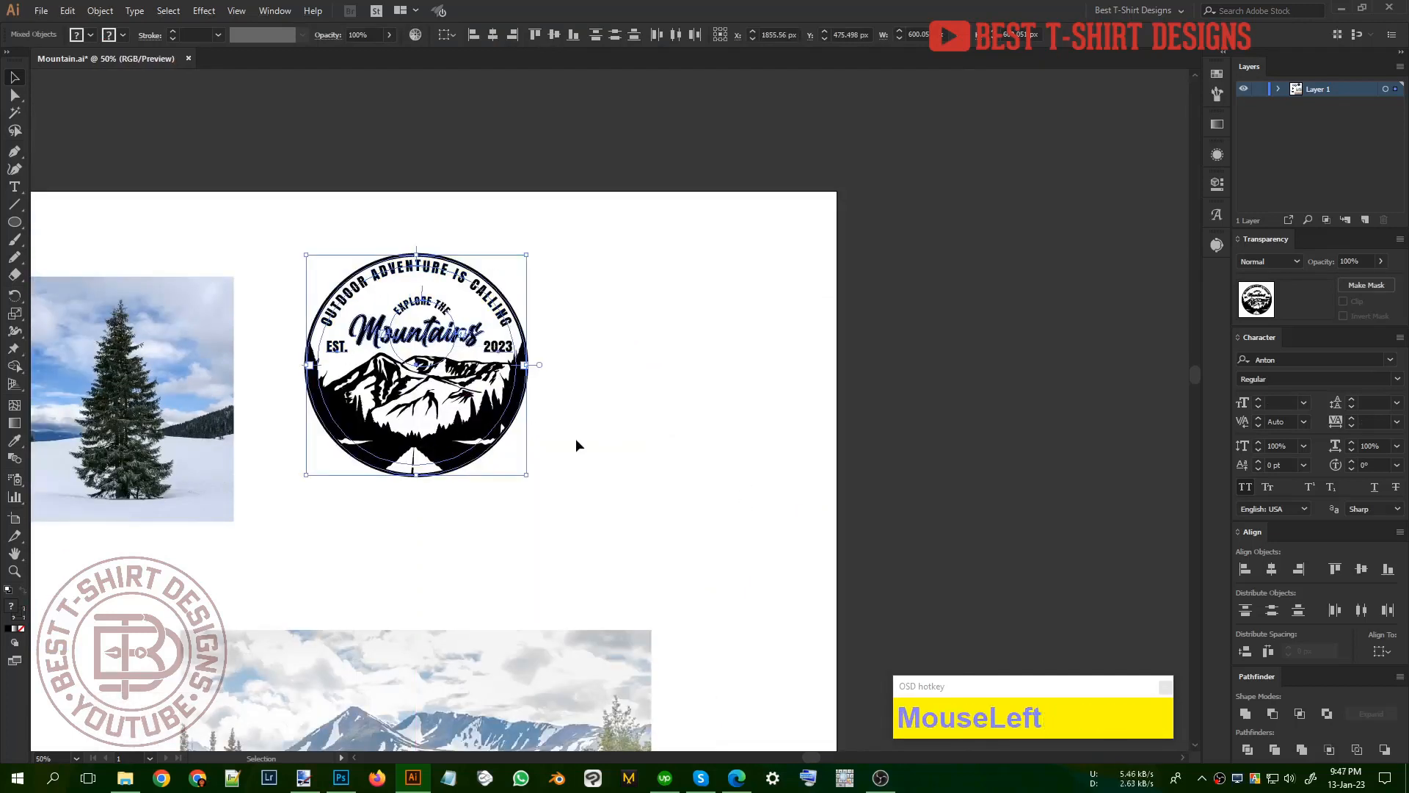
Step: Group the badge artwork and place a duplicate of it to the right of the original
key("ctrl+g")
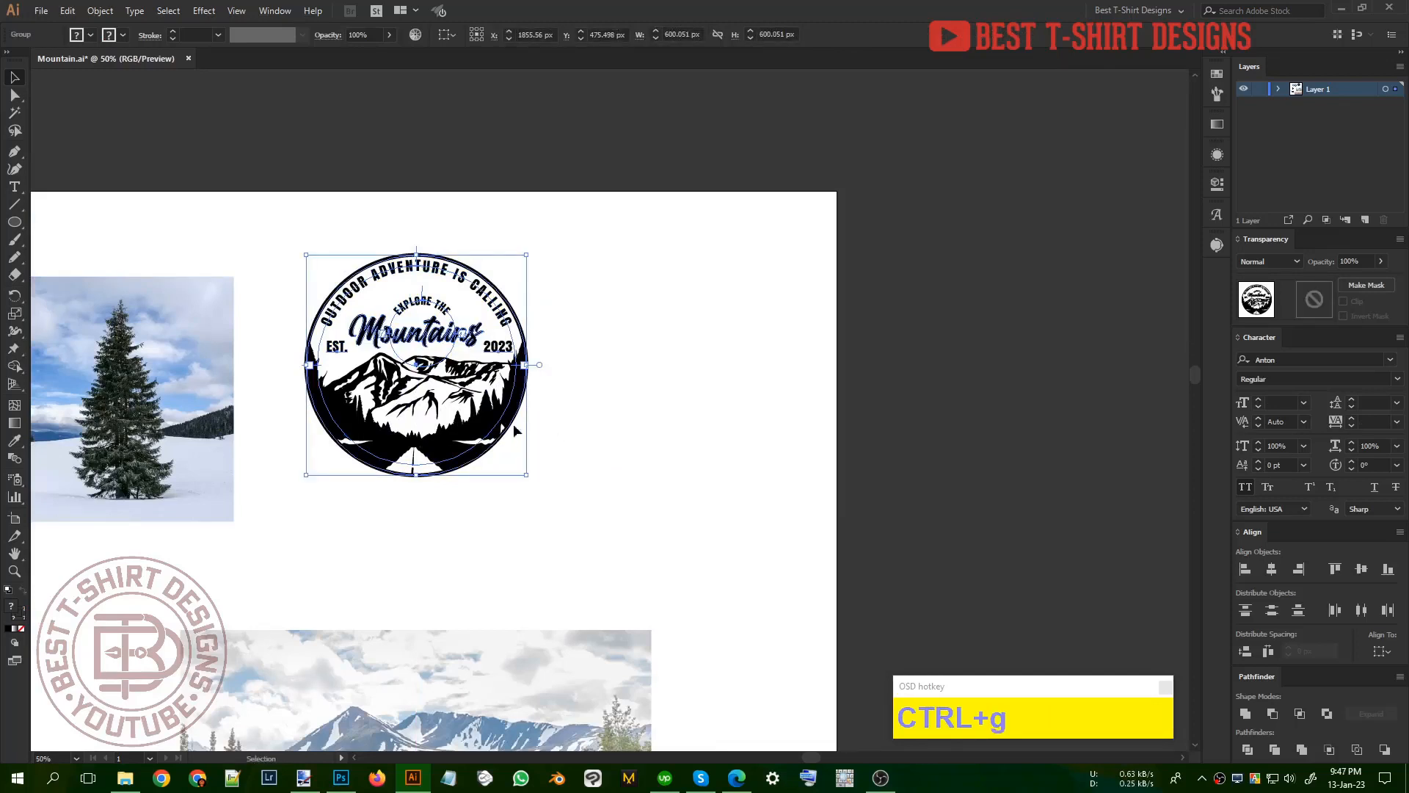
left_click_drag(516, 430, 738, 423)
left_click(730, 519)
Step: Draw a rectangle about 736 × 878 px around the duplicate badge, send it behind the artwork and fill it red
key("m")
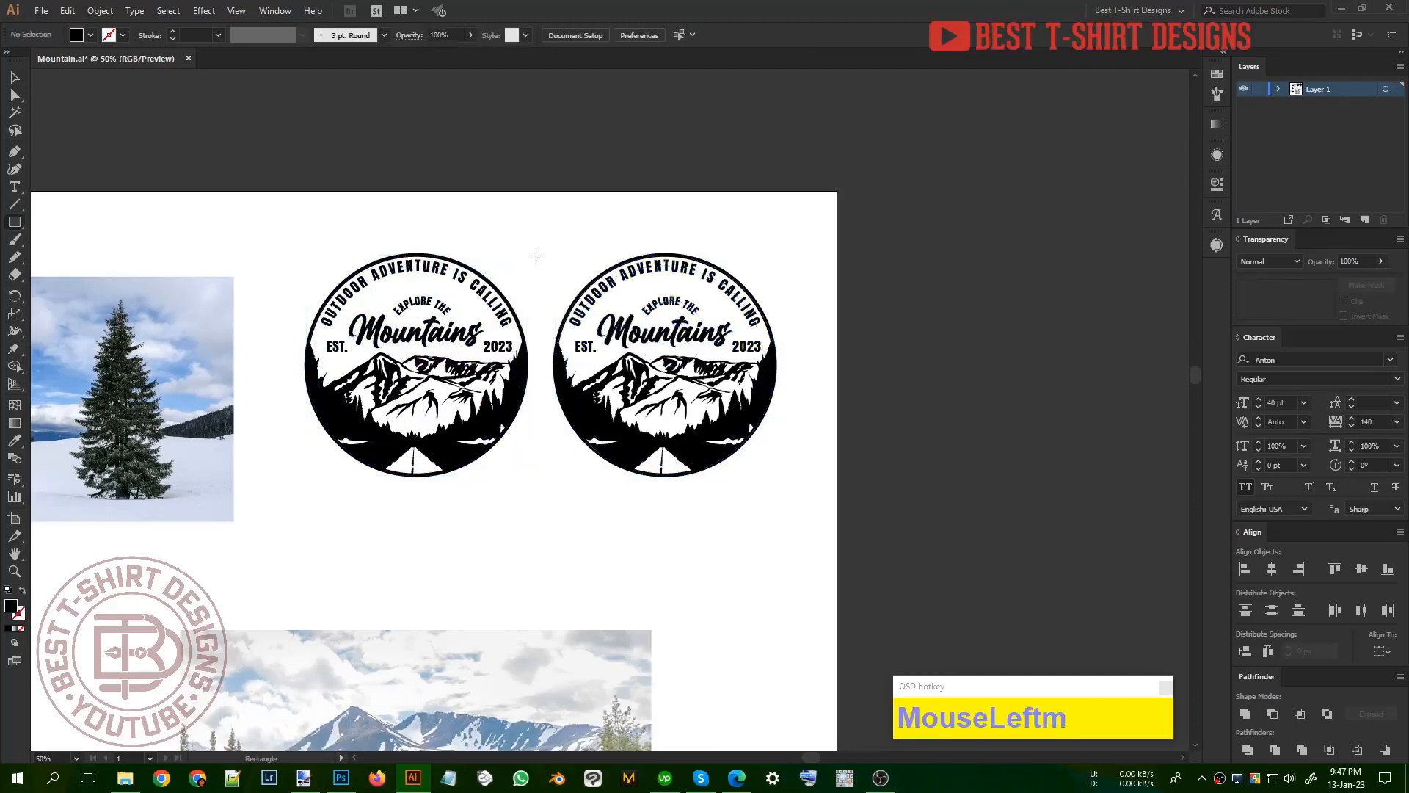
left_click_drag(537, 224, 807, 546)
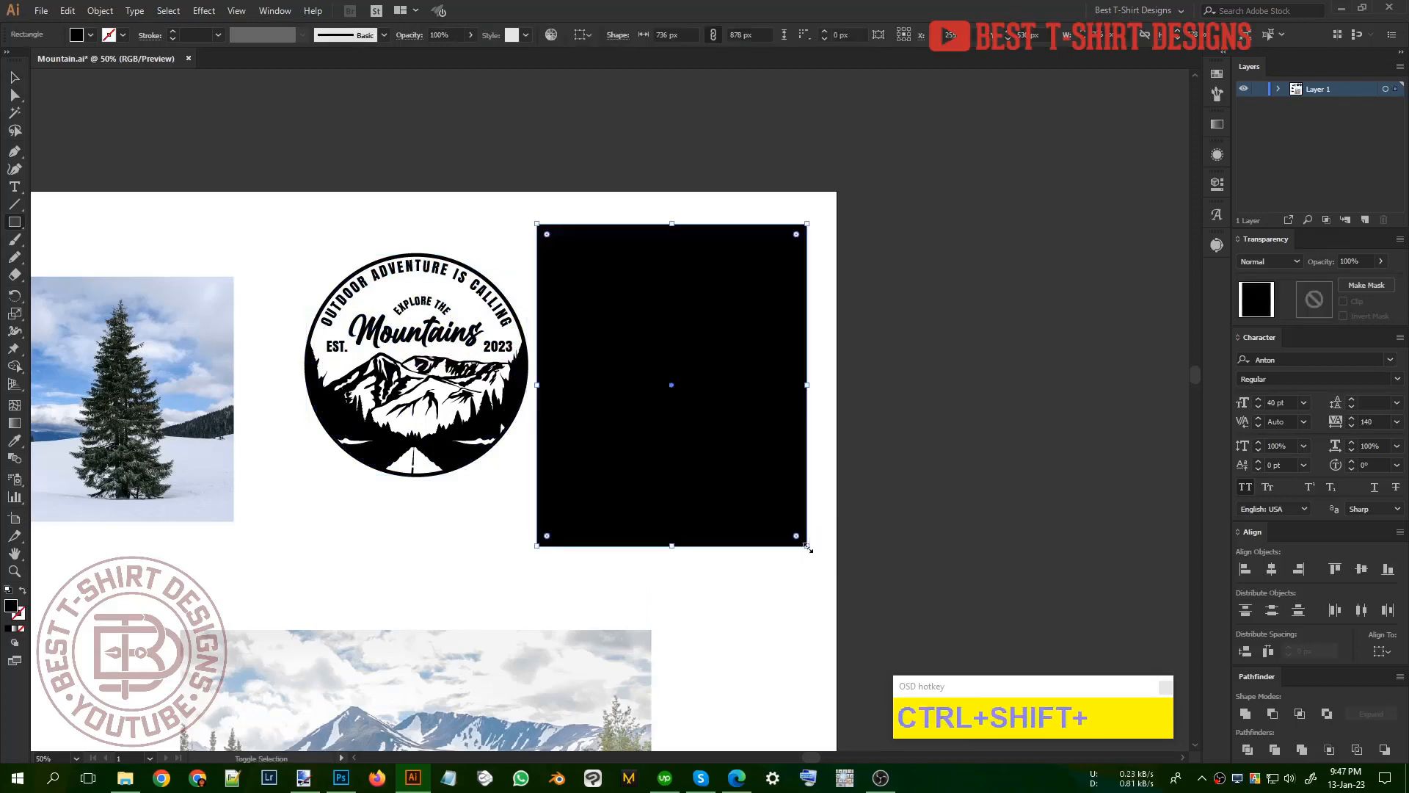
key("ctrl+shift+v")
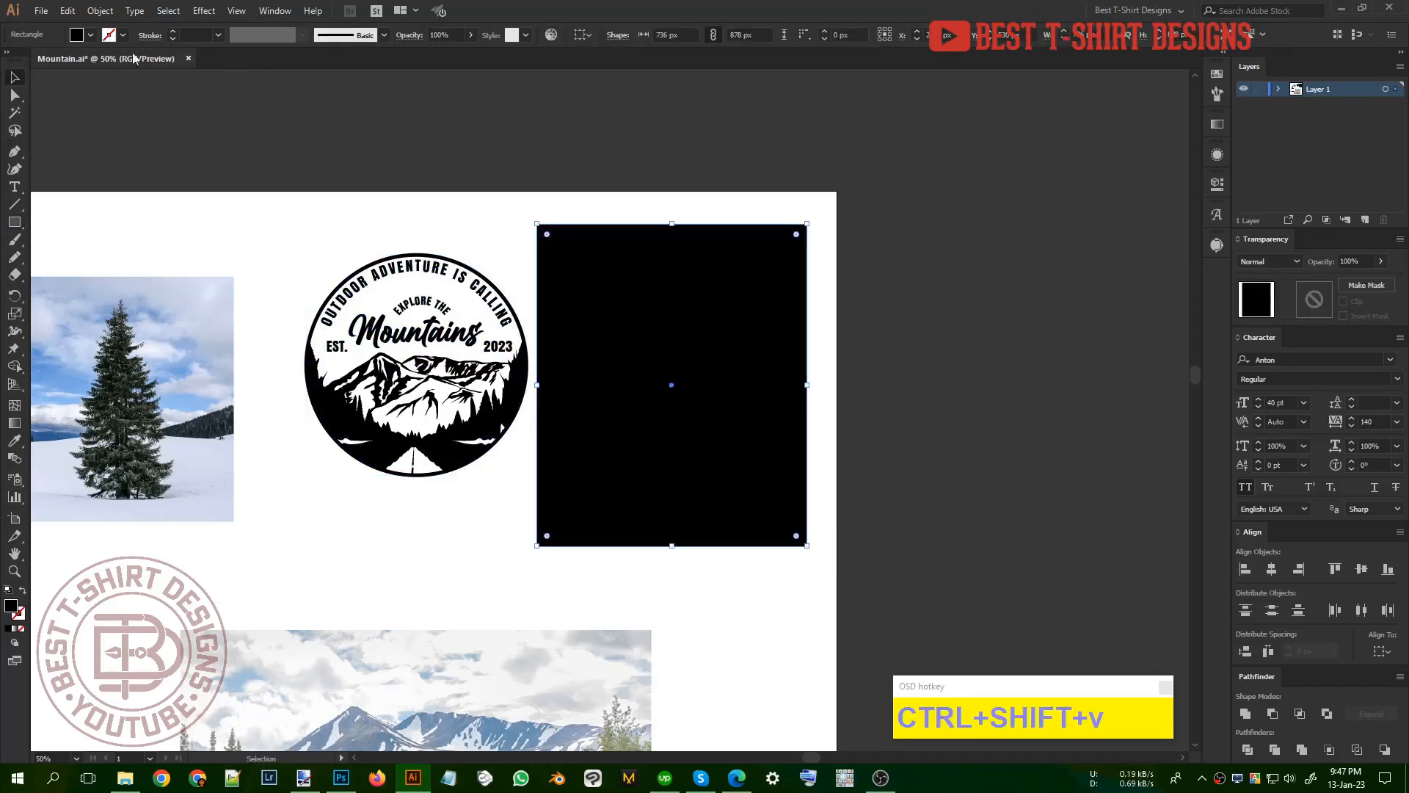
left_click(90, 34)
left_click(112, 58)
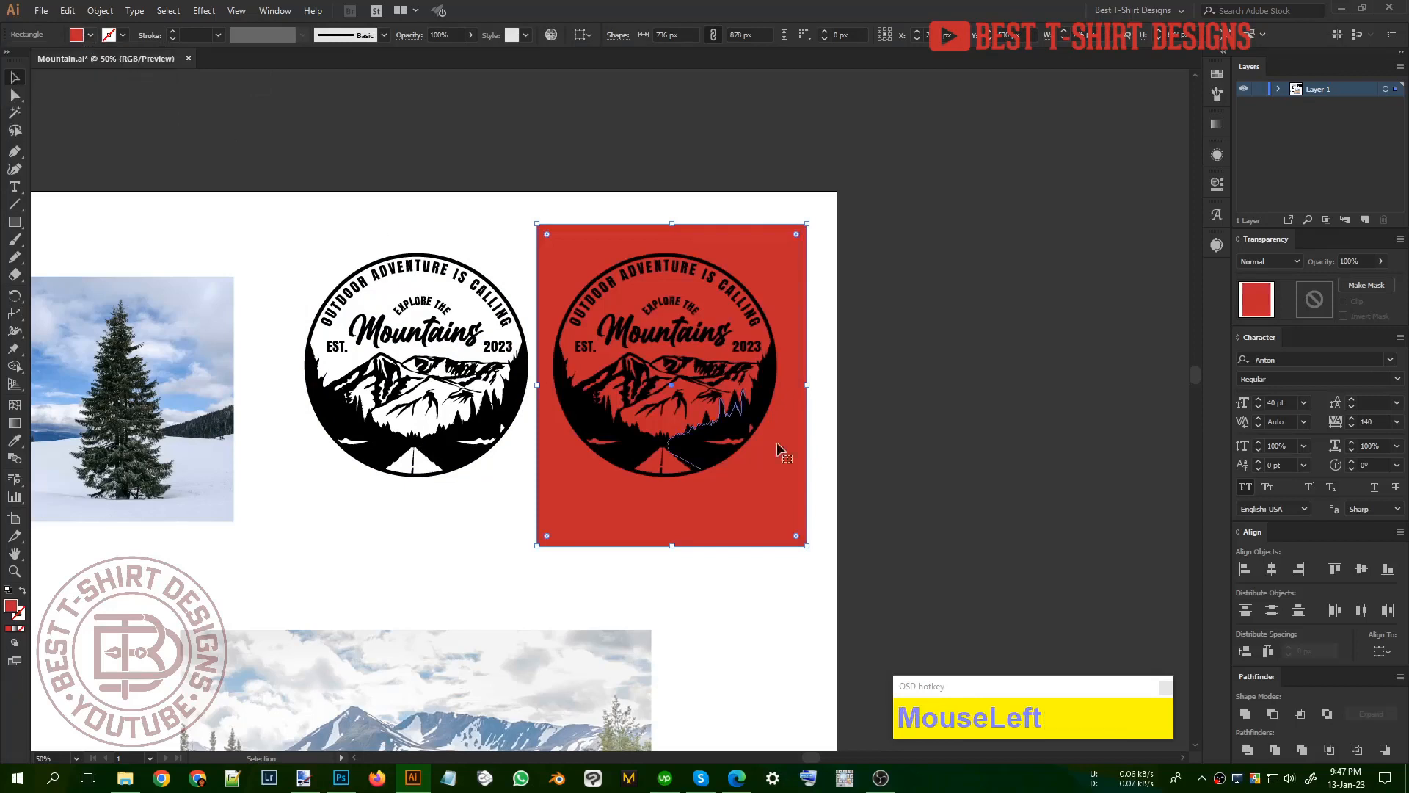
key("ctrl+shift+a")
Step: Expand the duplicate badge's lettering and strokes into filled shapes
left_click(750, 422)
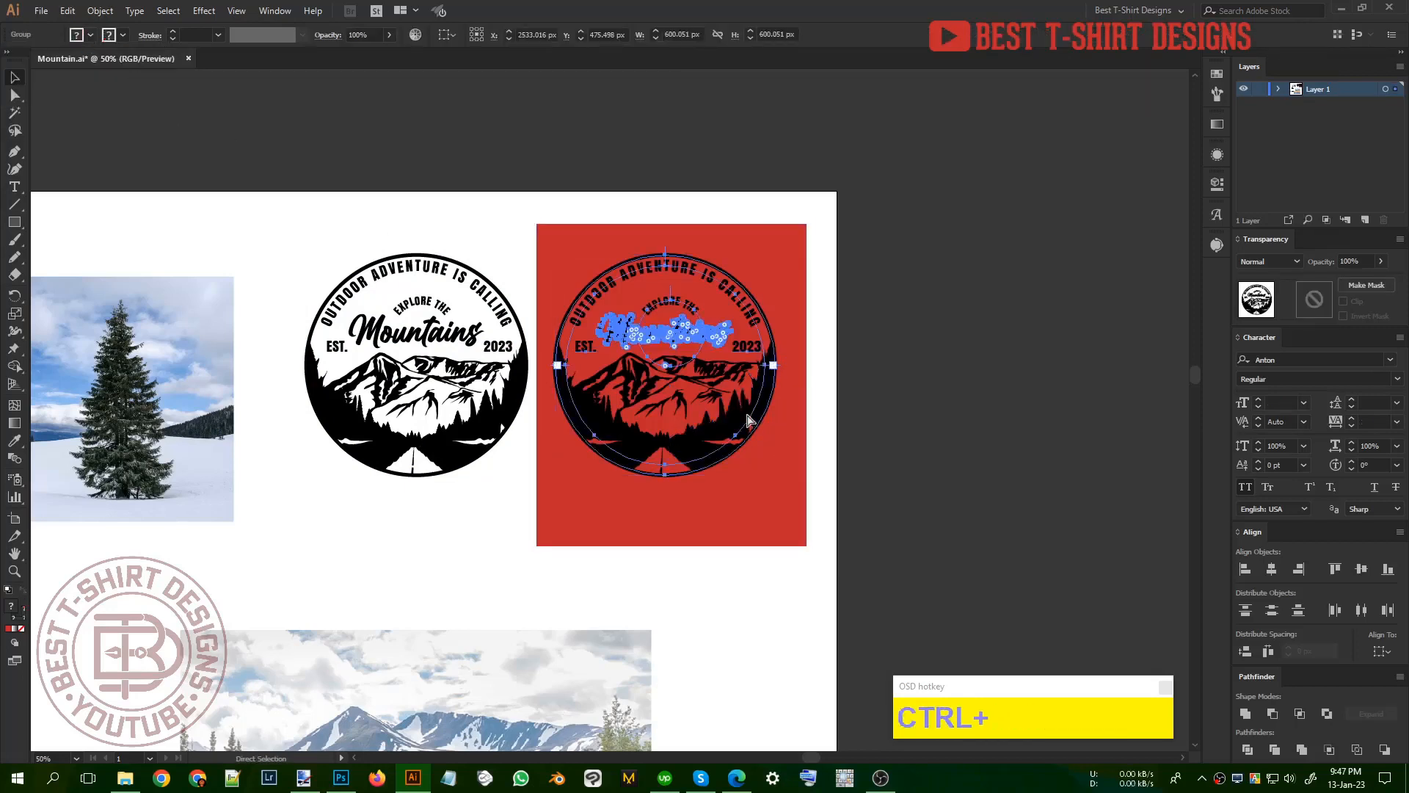
key("ctrl+2")
key("ctrl+3")
left_click(76, 218)
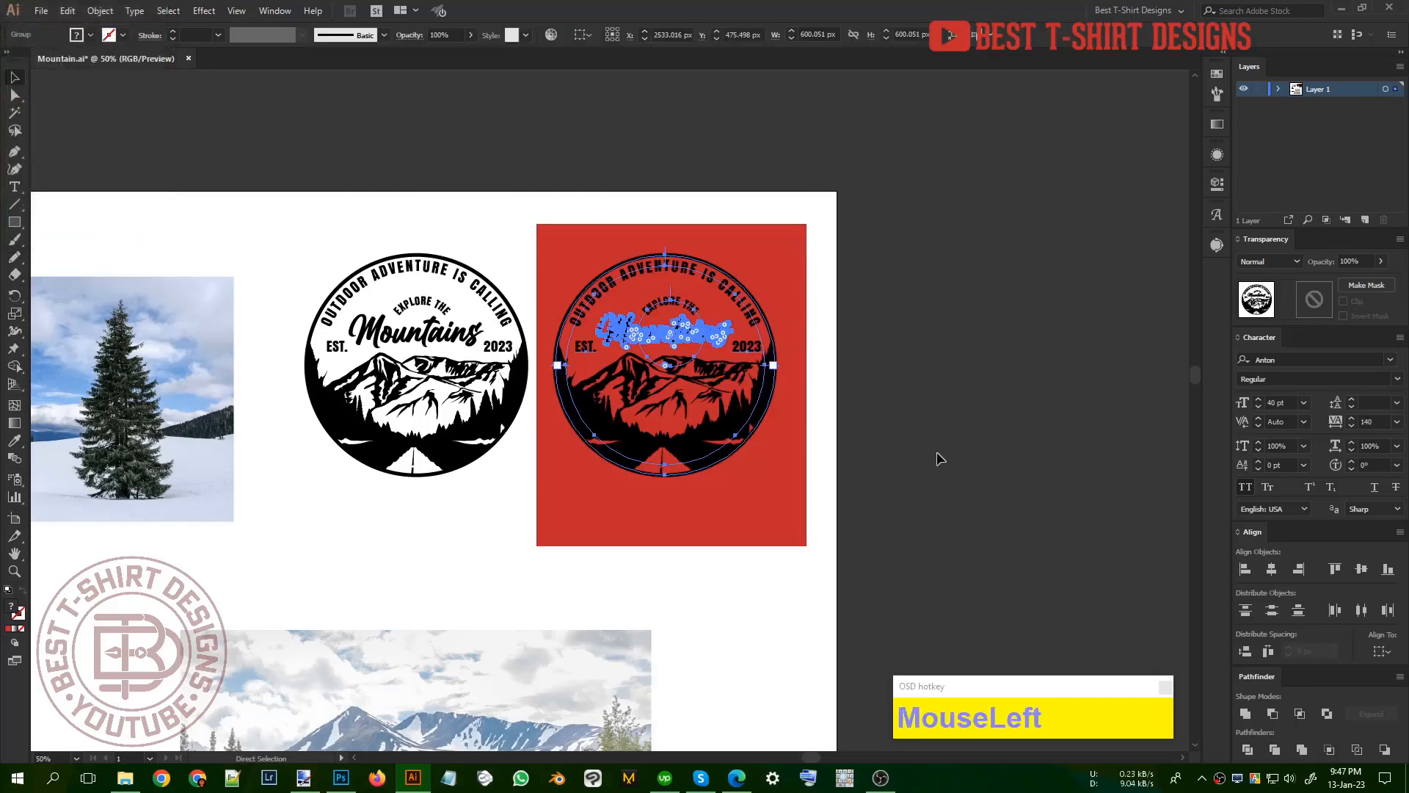
left_click(938, 405)
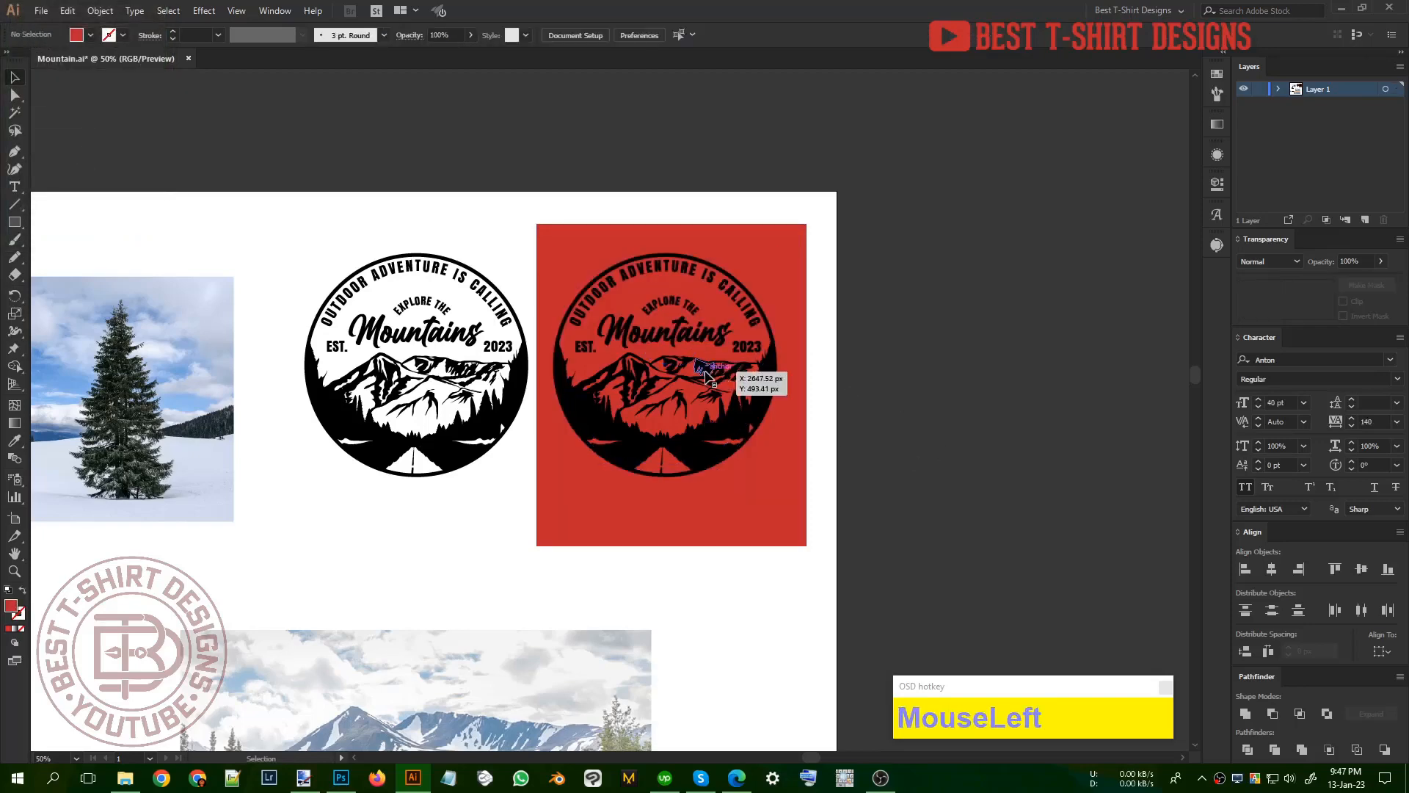
double_click(705, 374)
scroll(706, 374, "up", 1, "alt")
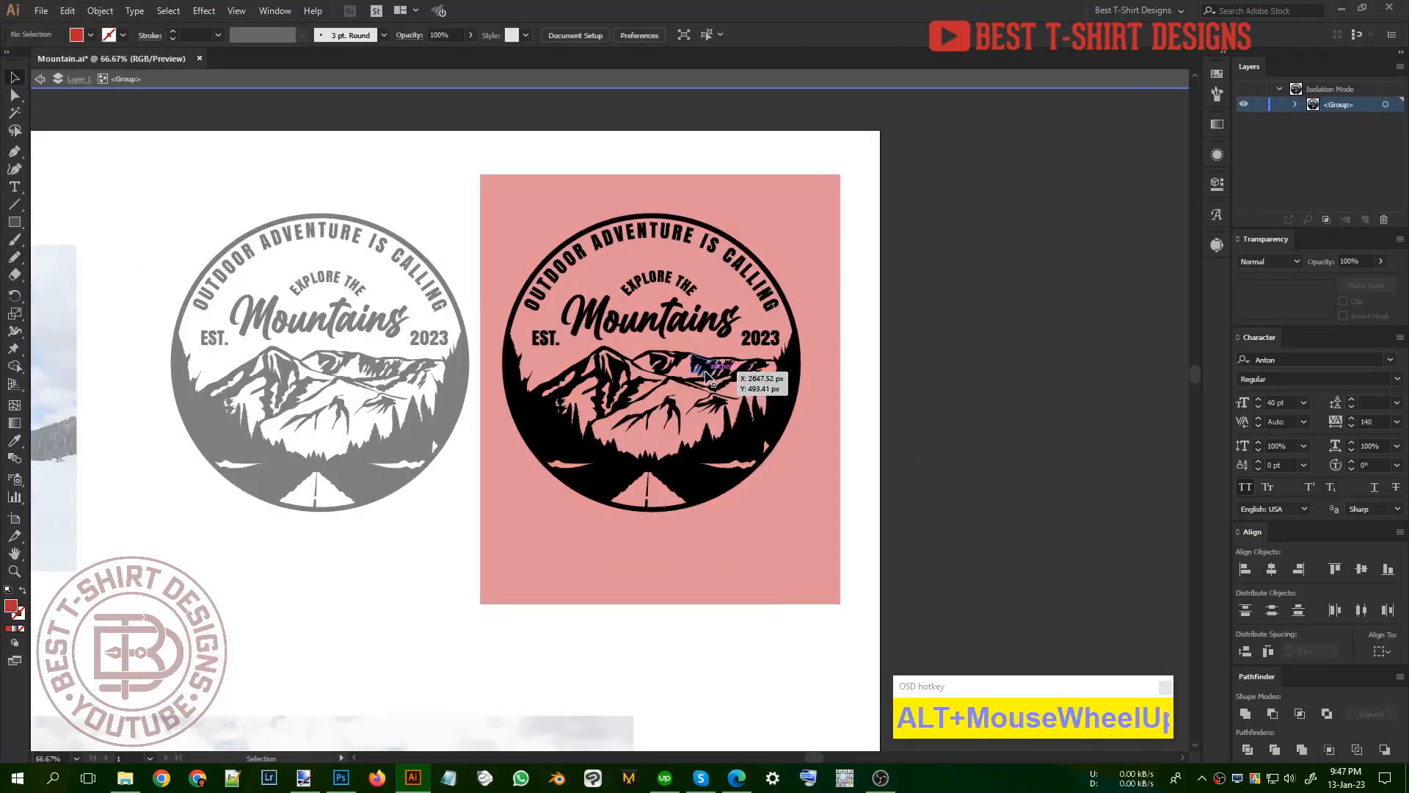
left_click(706, 374)
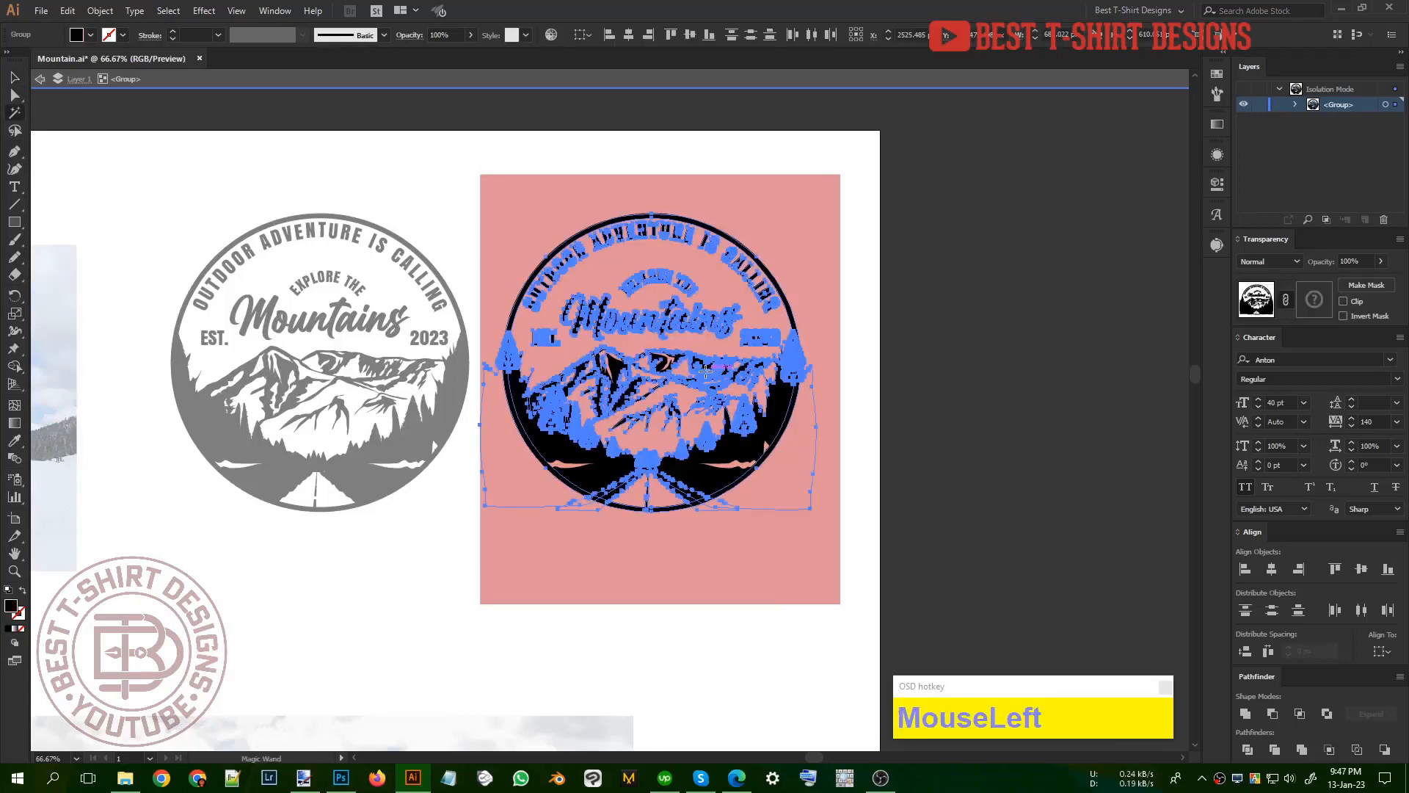
key("v")
key("ctrl+z")
left_click(844, 374)
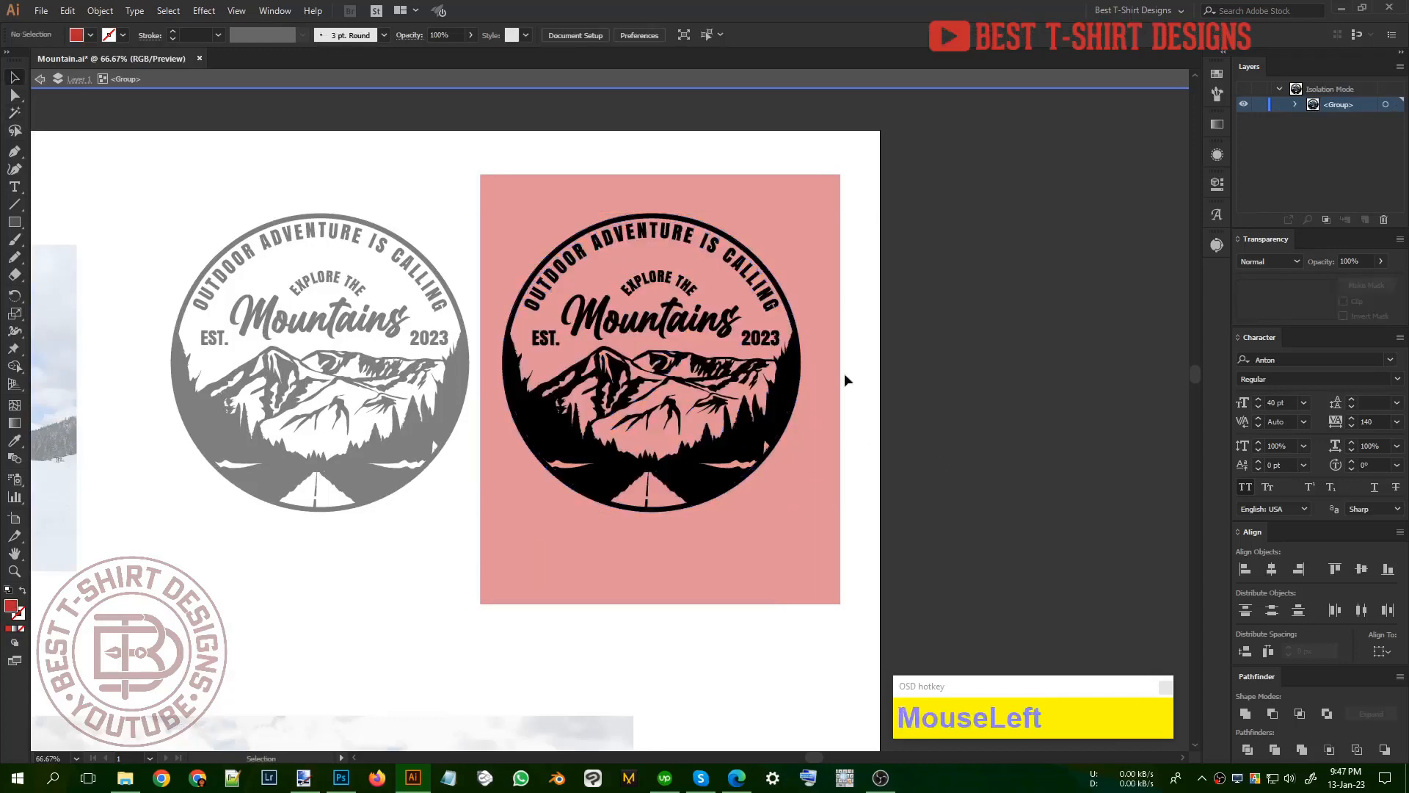
left_click(773, 300)
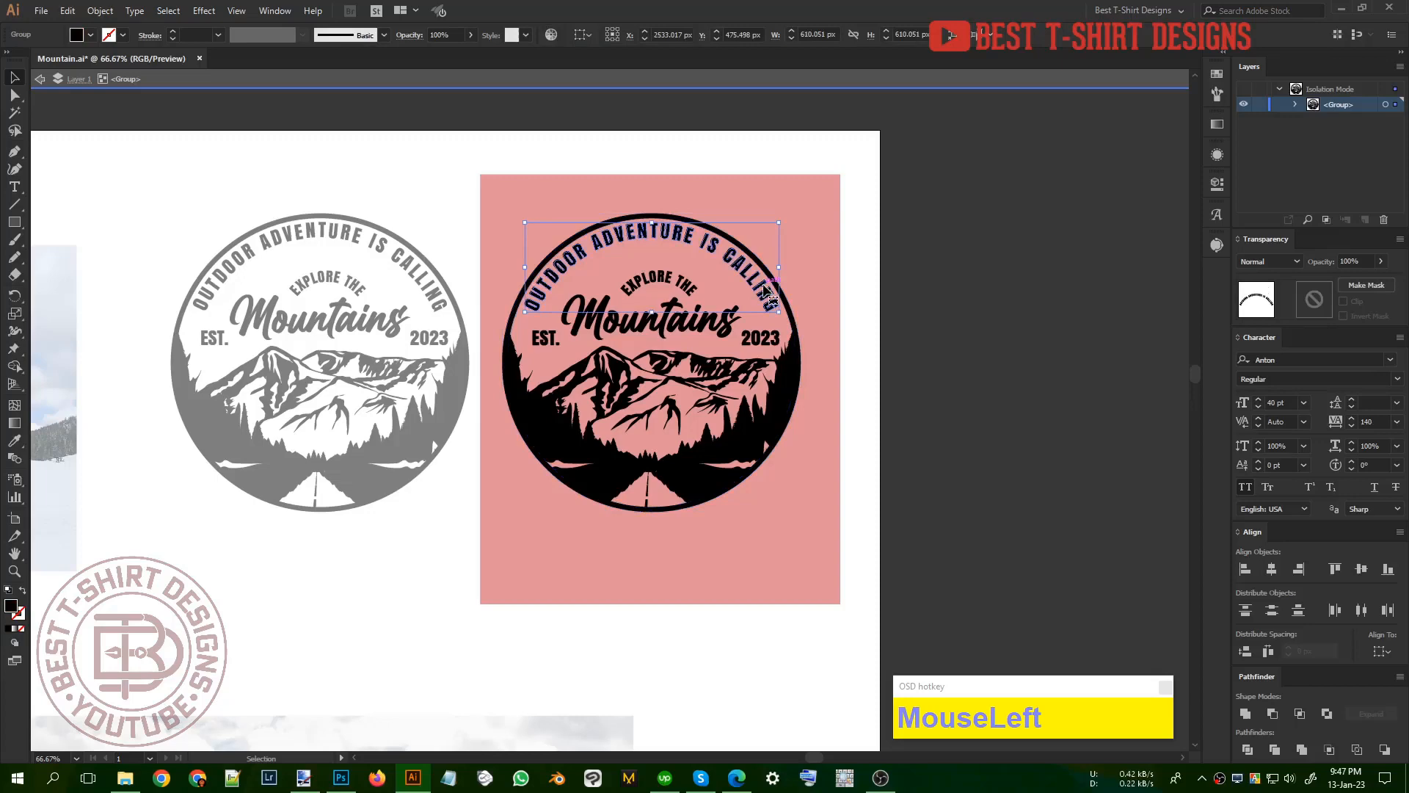
left_click(848, 376)
double_click(894, 425)
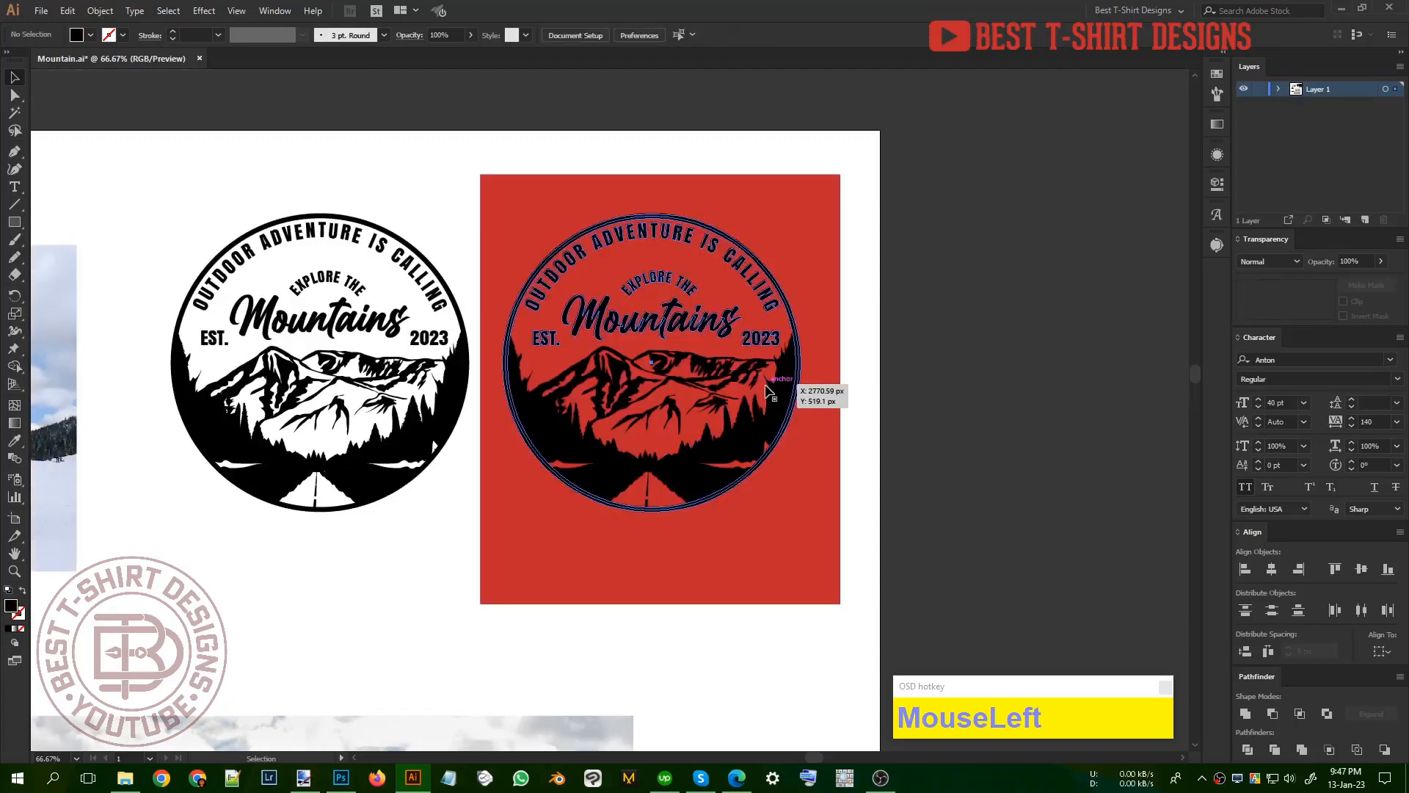
Step: Try filling the whole duplicate badge group with white, and undo the fill
left_click(767, 390)
left_click(90, 34)
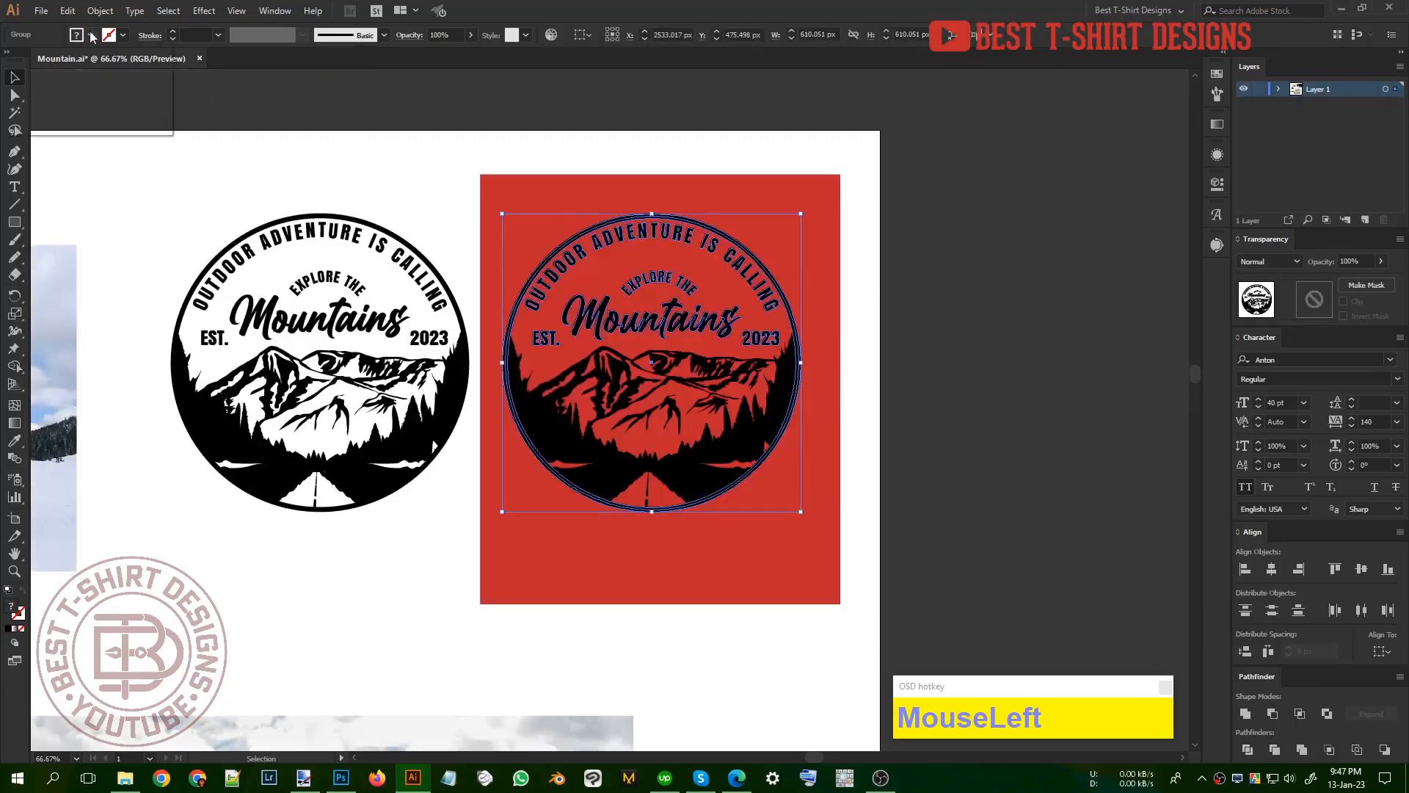
left_click(30, 59)
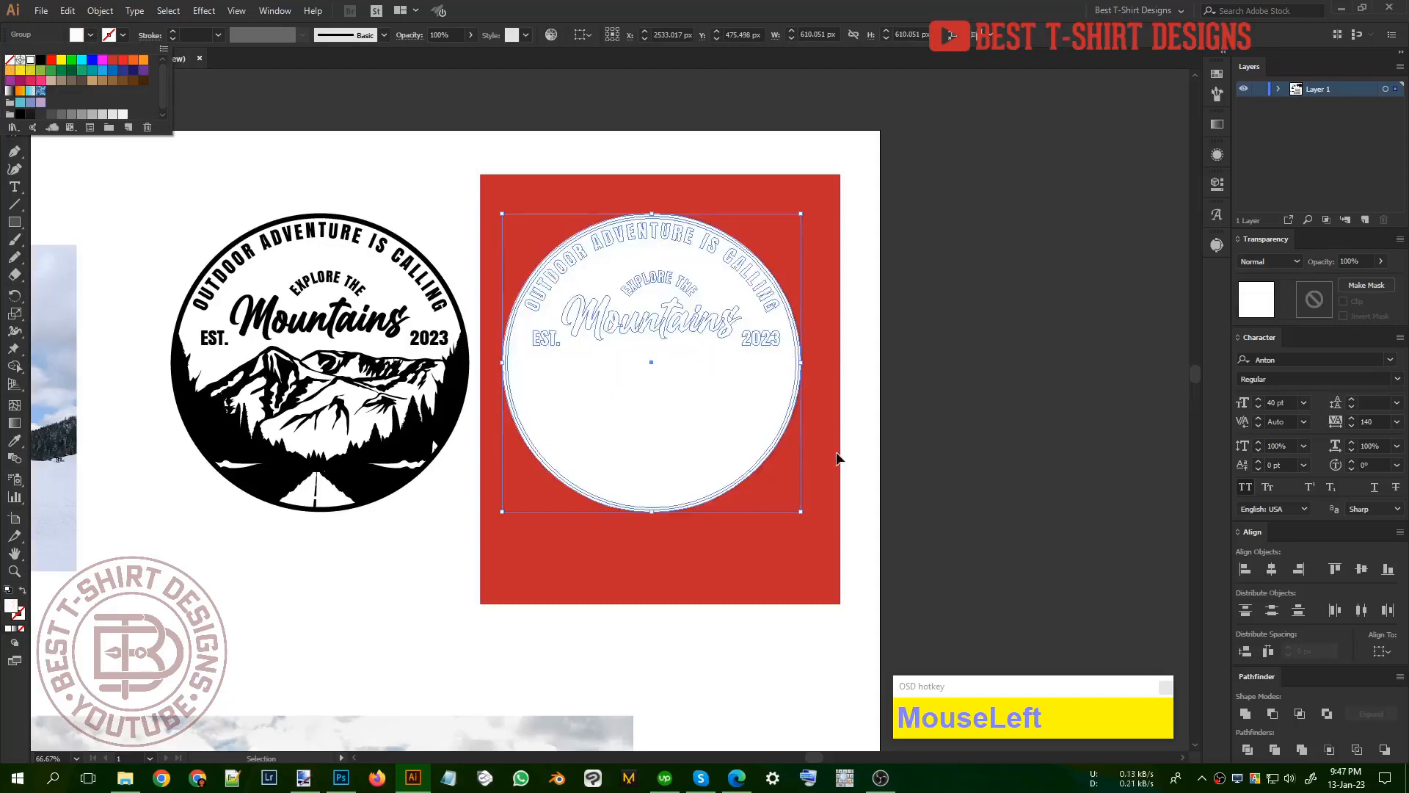
left_click(899, 459)
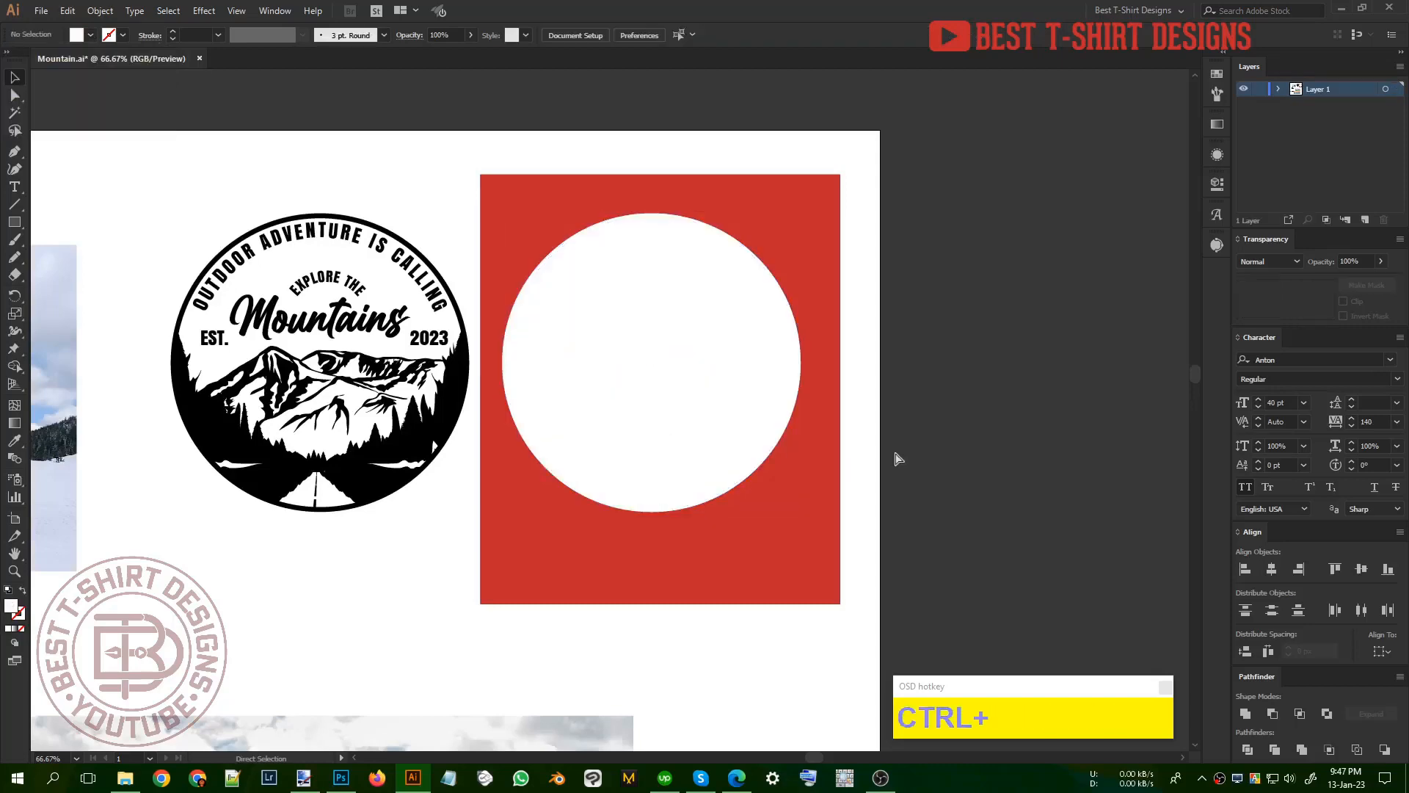
key("ctrl+z")
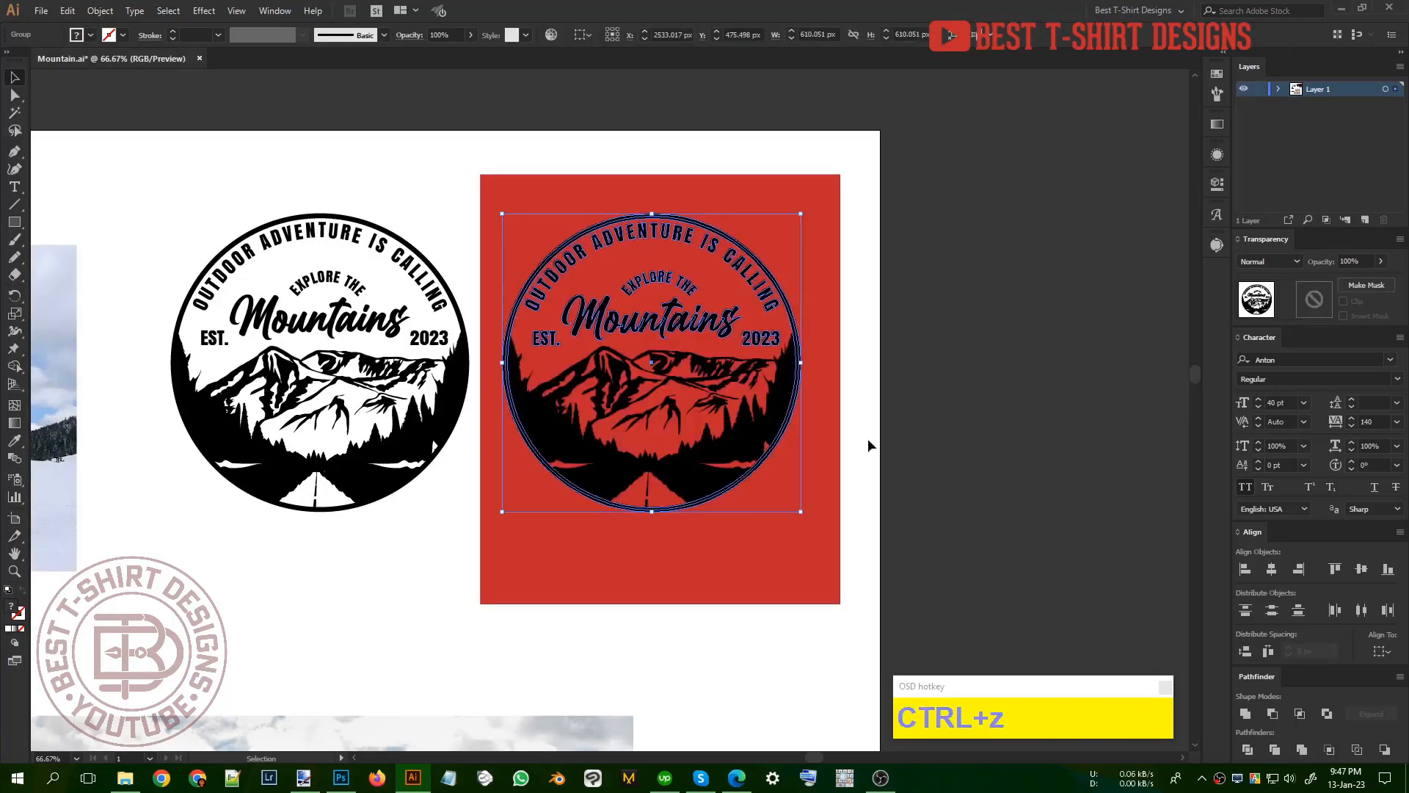
Step: Isolate the duplicate badge, select all its black shapes with the Magic Wand and fill them white
double_click(717, 389)
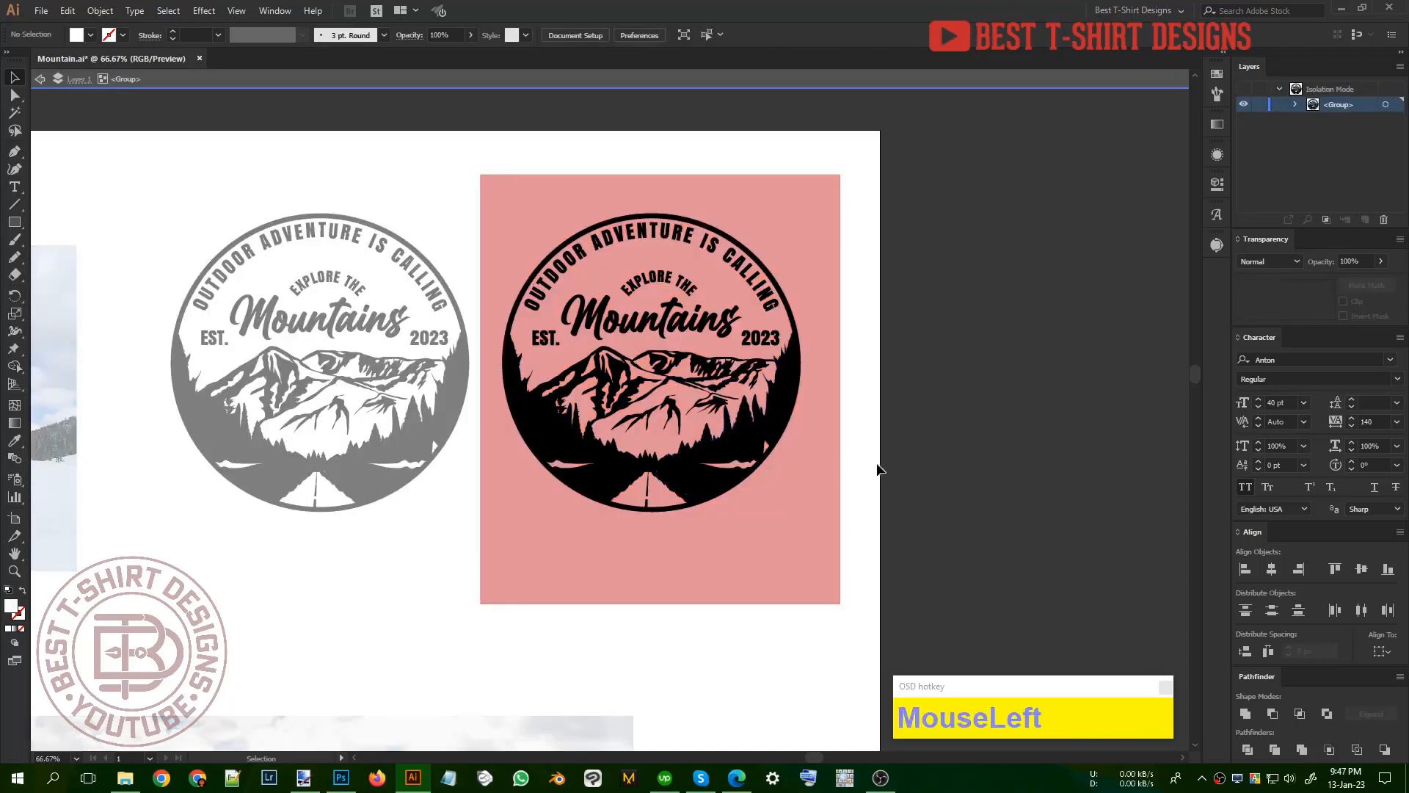
key("y")
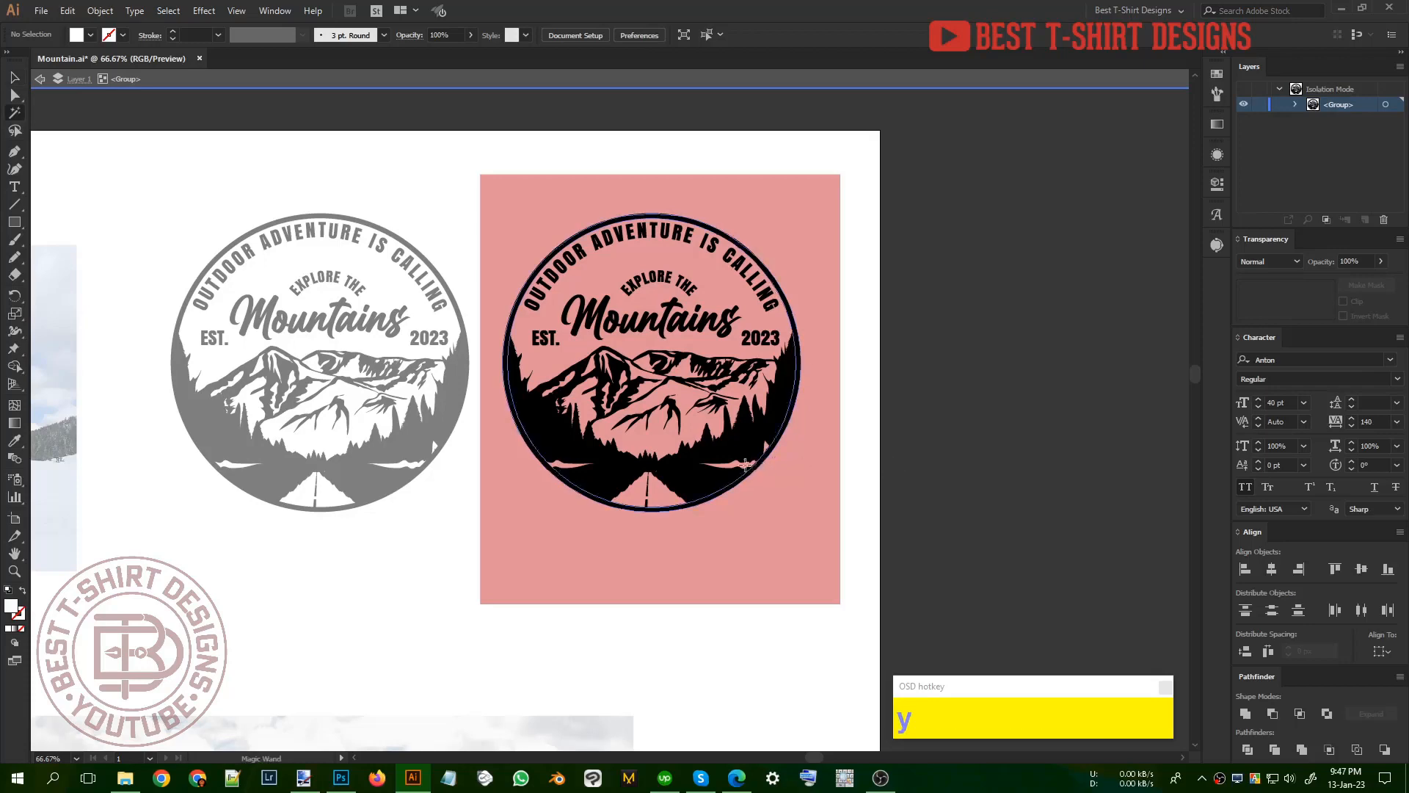
left_click(734, 452)
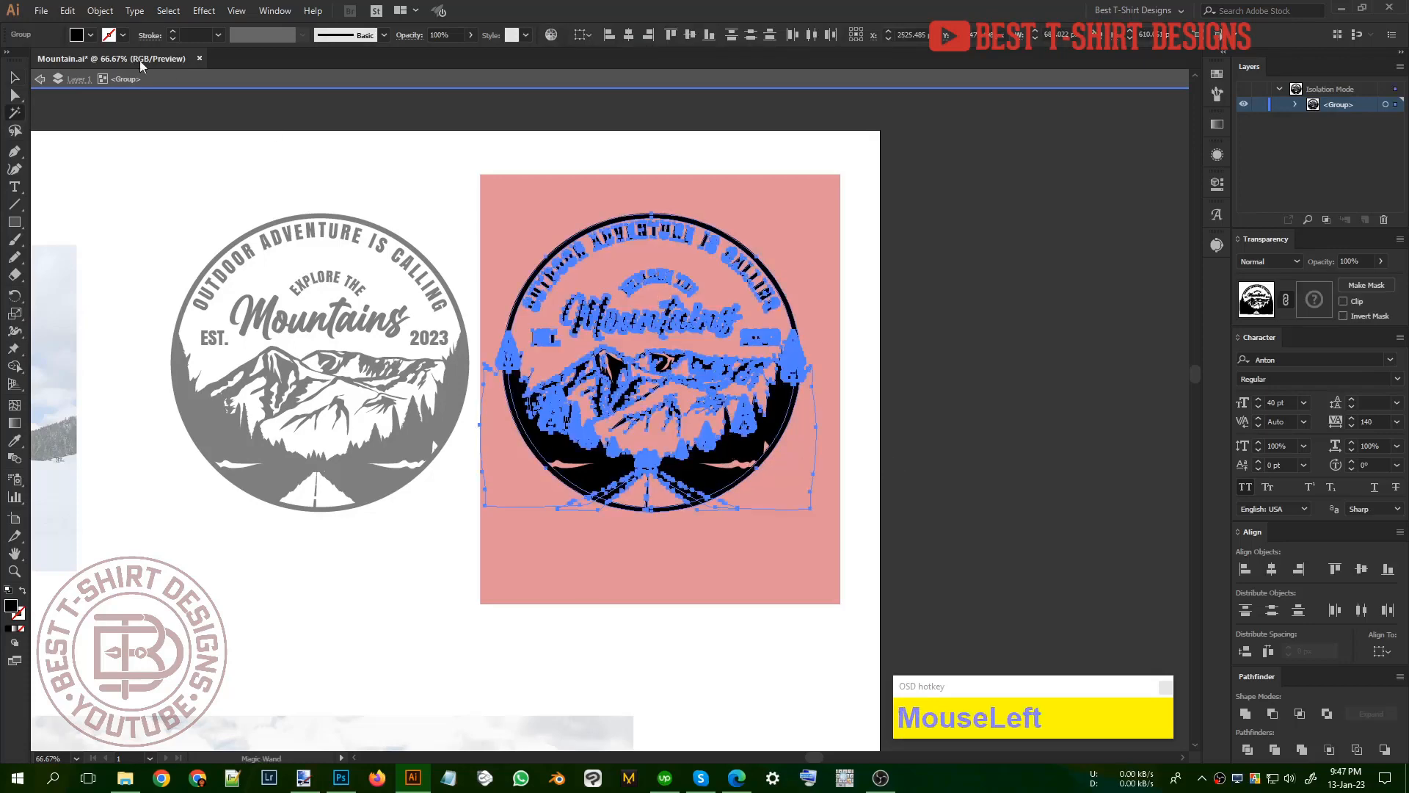
left_click(90, 35)
left_click(31, 60)
key("v")
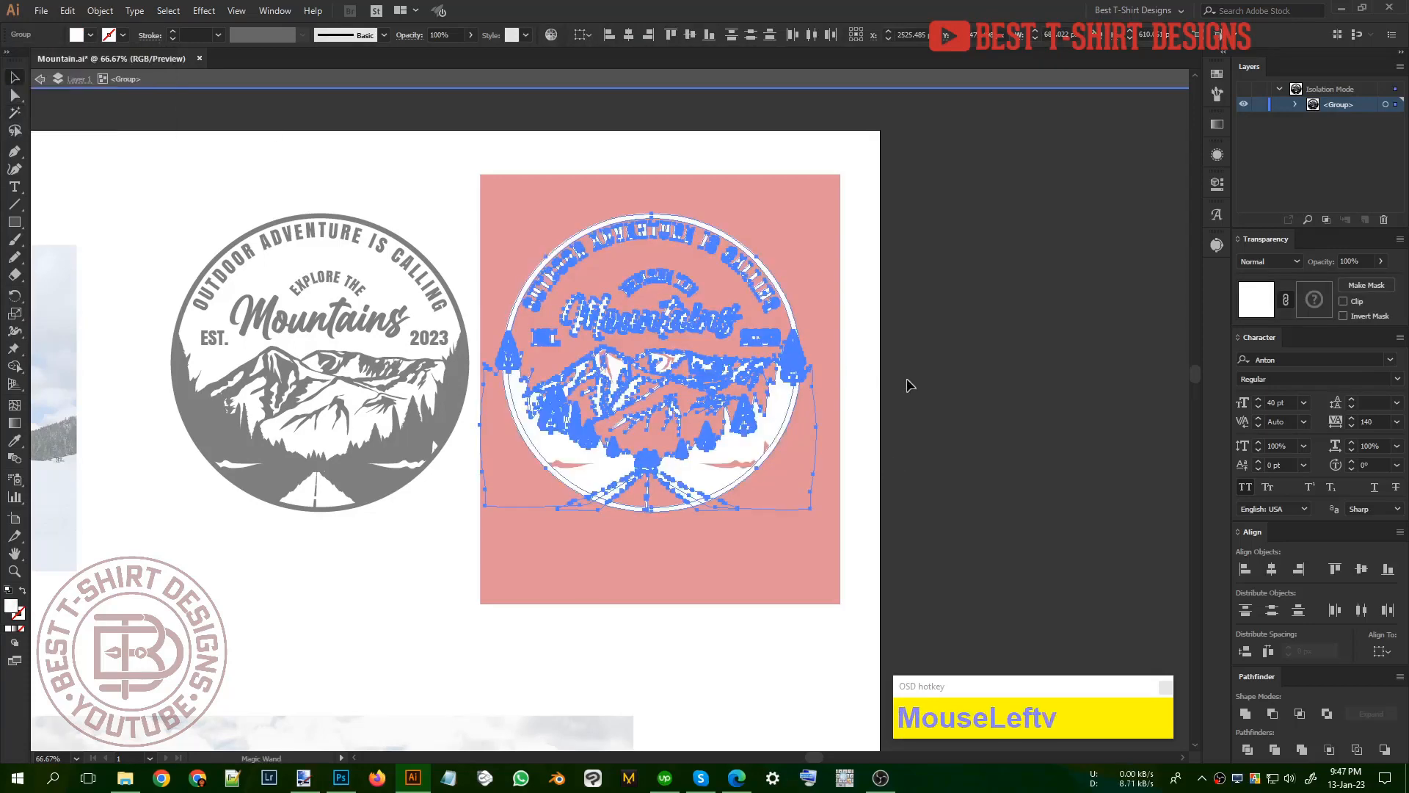
double_click(912, 384)
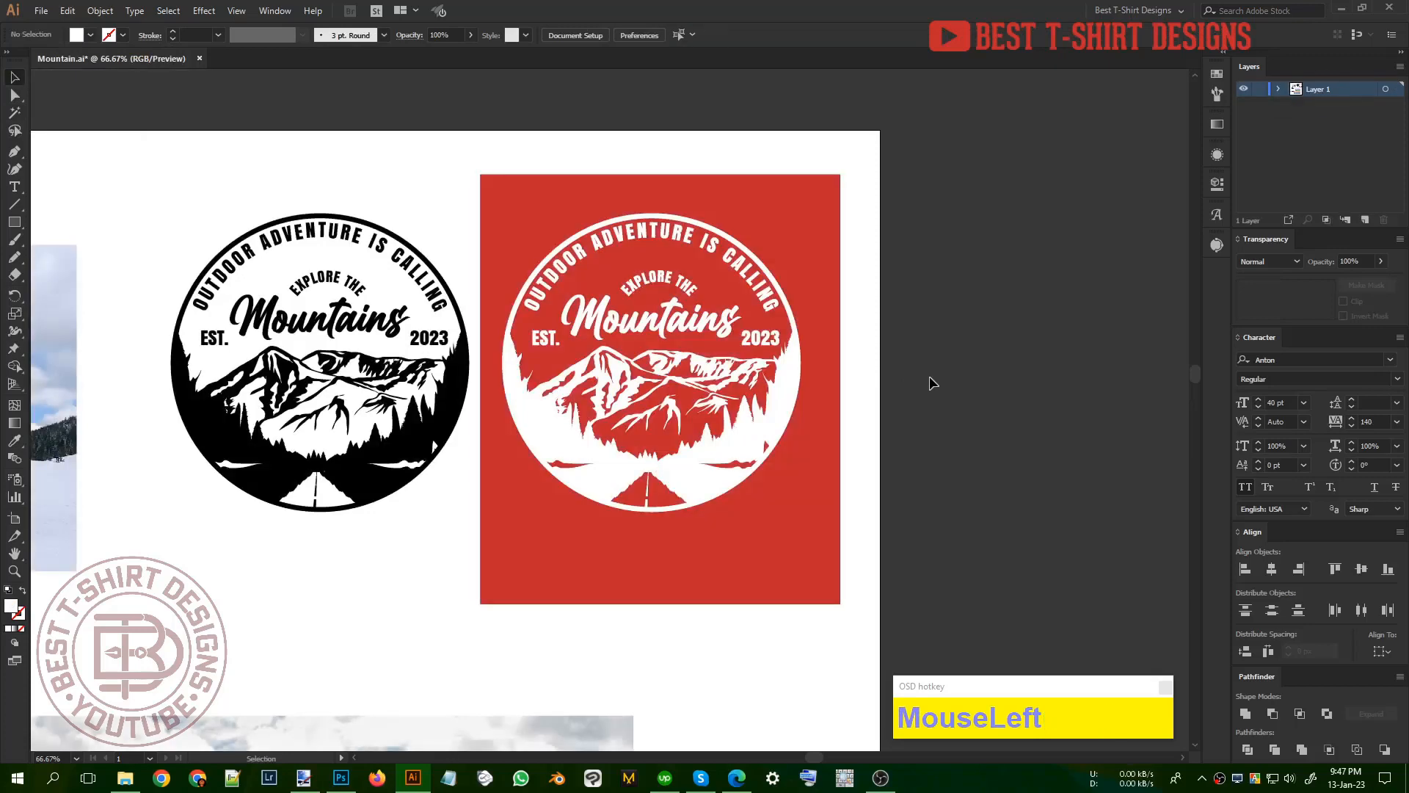
Step: Recolor the red background rectangle black by sampling the original badge with the Eyedropper
key("ctrl+alt+1")
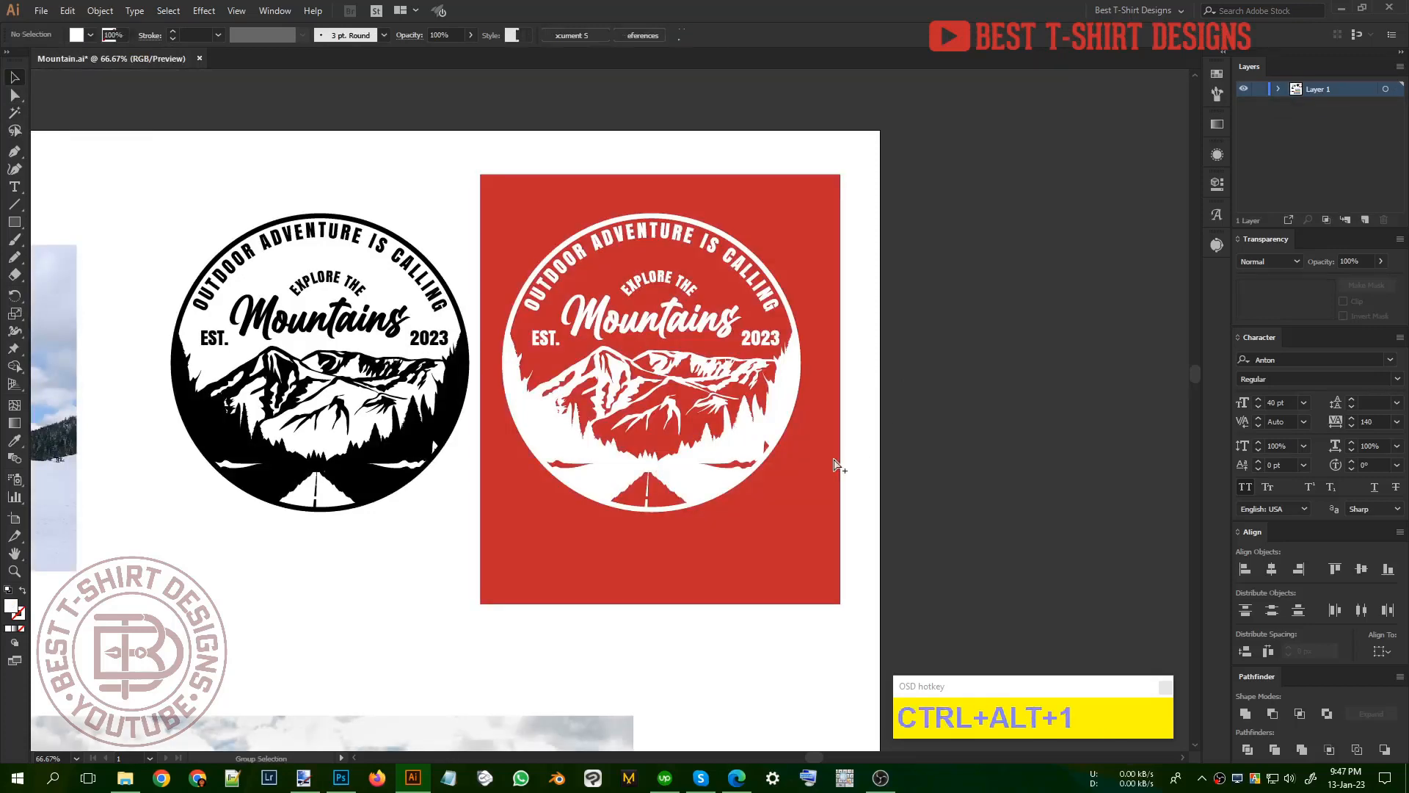
left_click(835, 487)
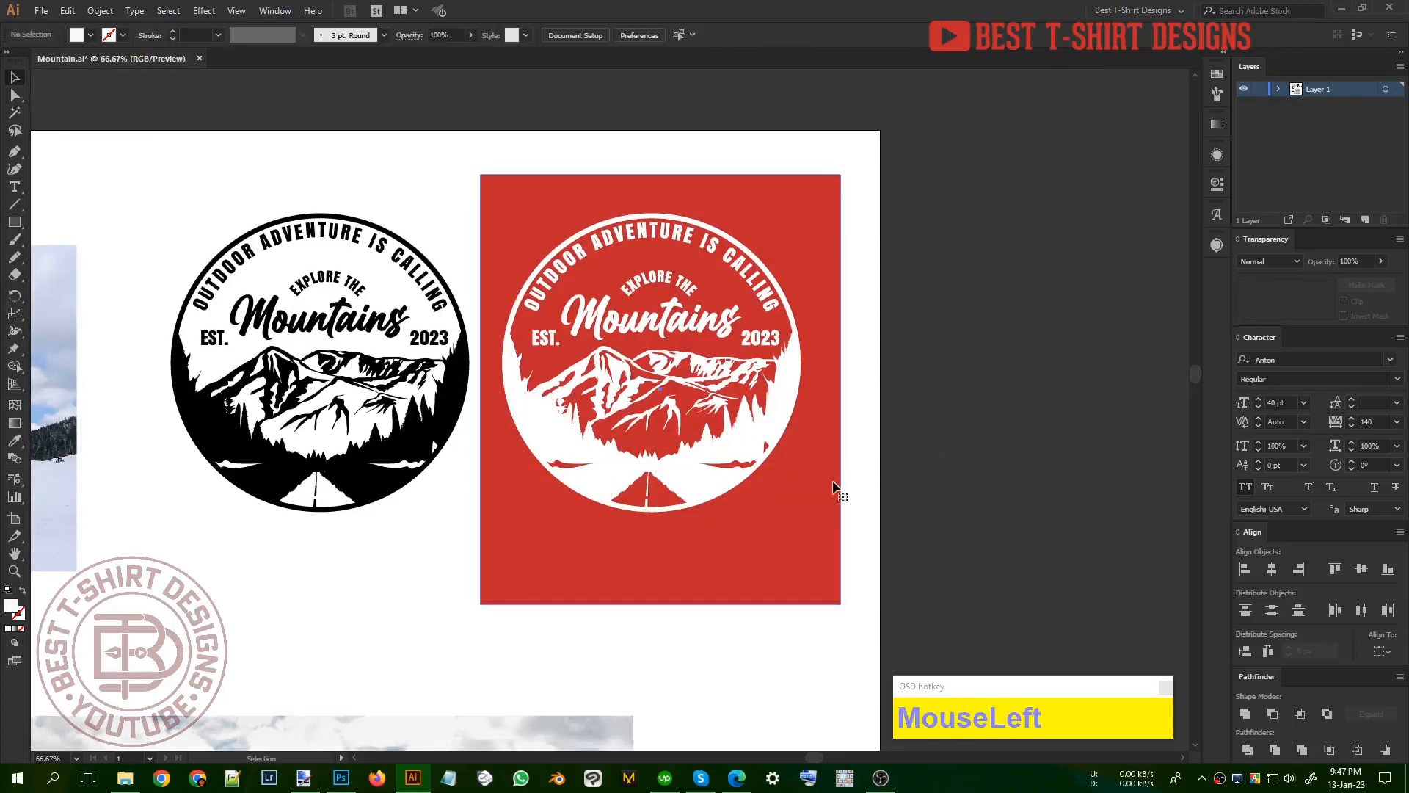
left_click(836, 486)
key("i")
left_click(402, 440)
key("v")
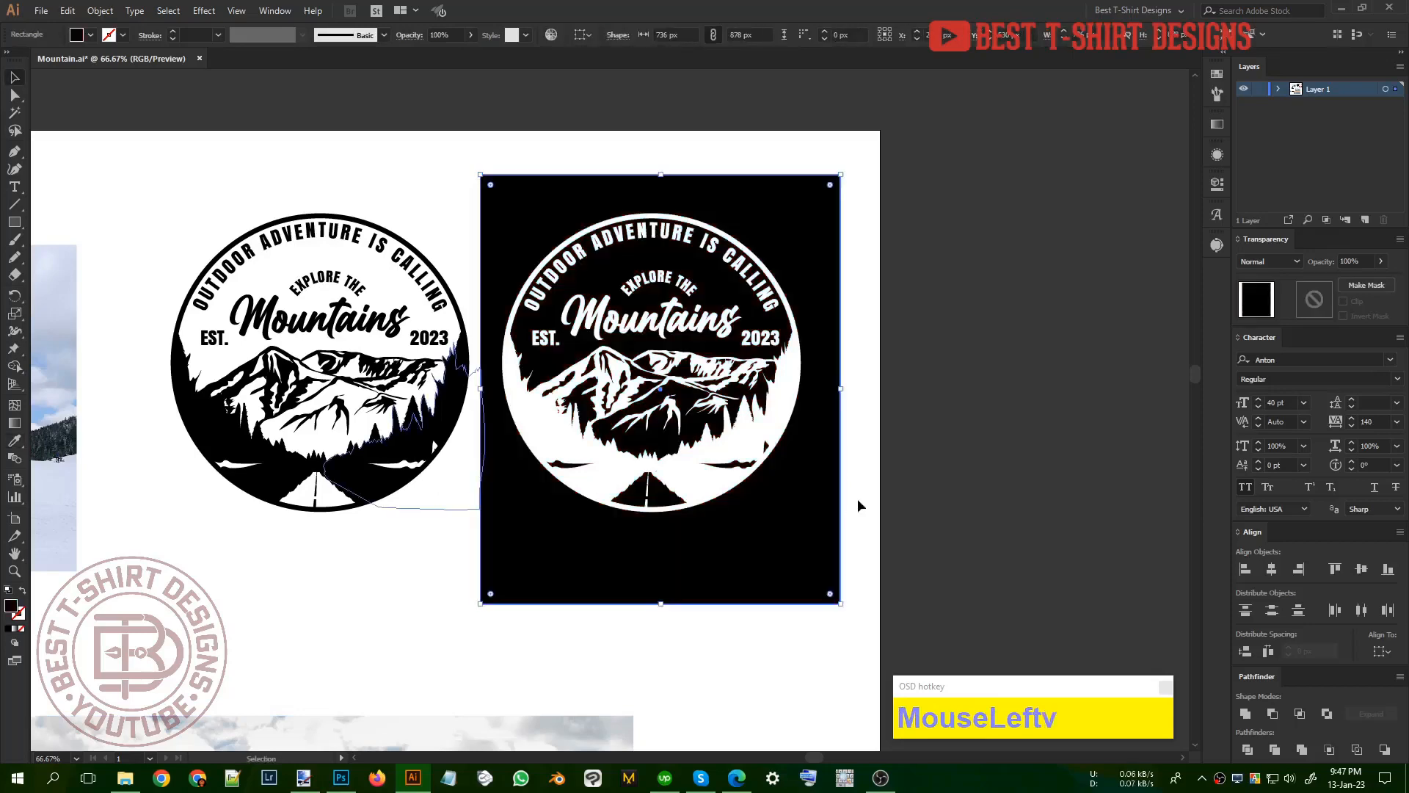
key("ctrl+1")
key("v")
Step: Isolate the duplicate badge, select all its white shapes with the Magic Wand and recolor them black by sampling the original badge
scroll(372, 338, "up", 1)
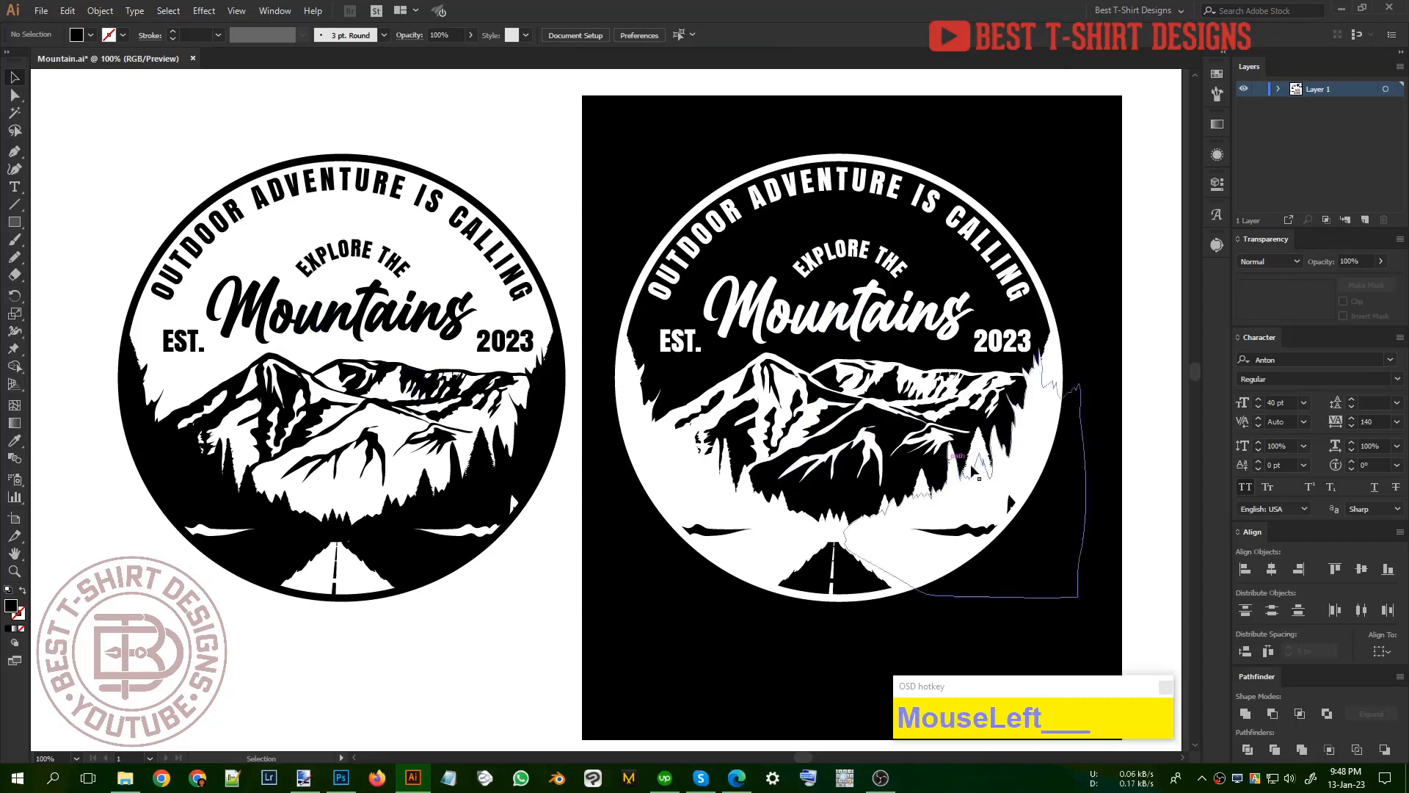
left_click_drag(975, 449, 865, 415)
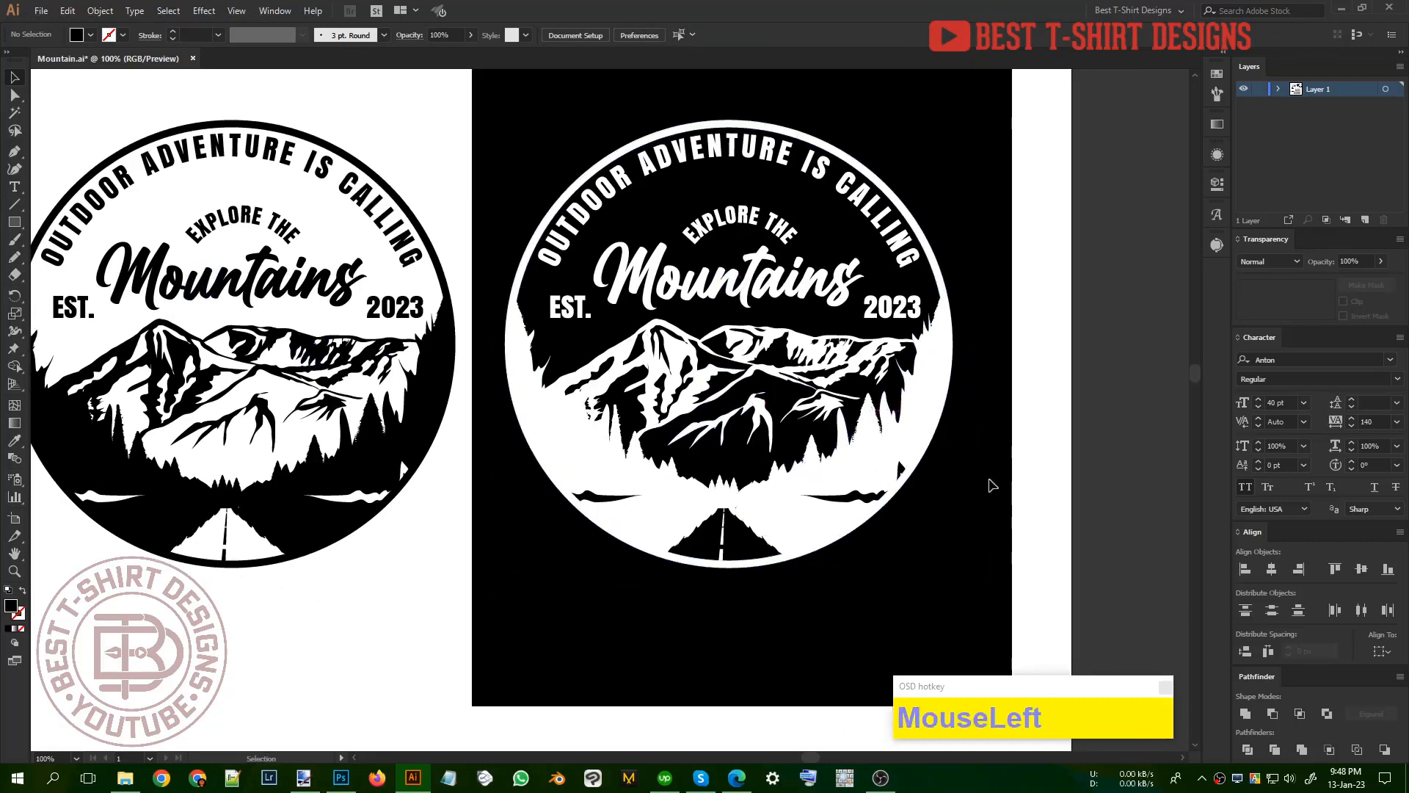
double_click(900, 423)
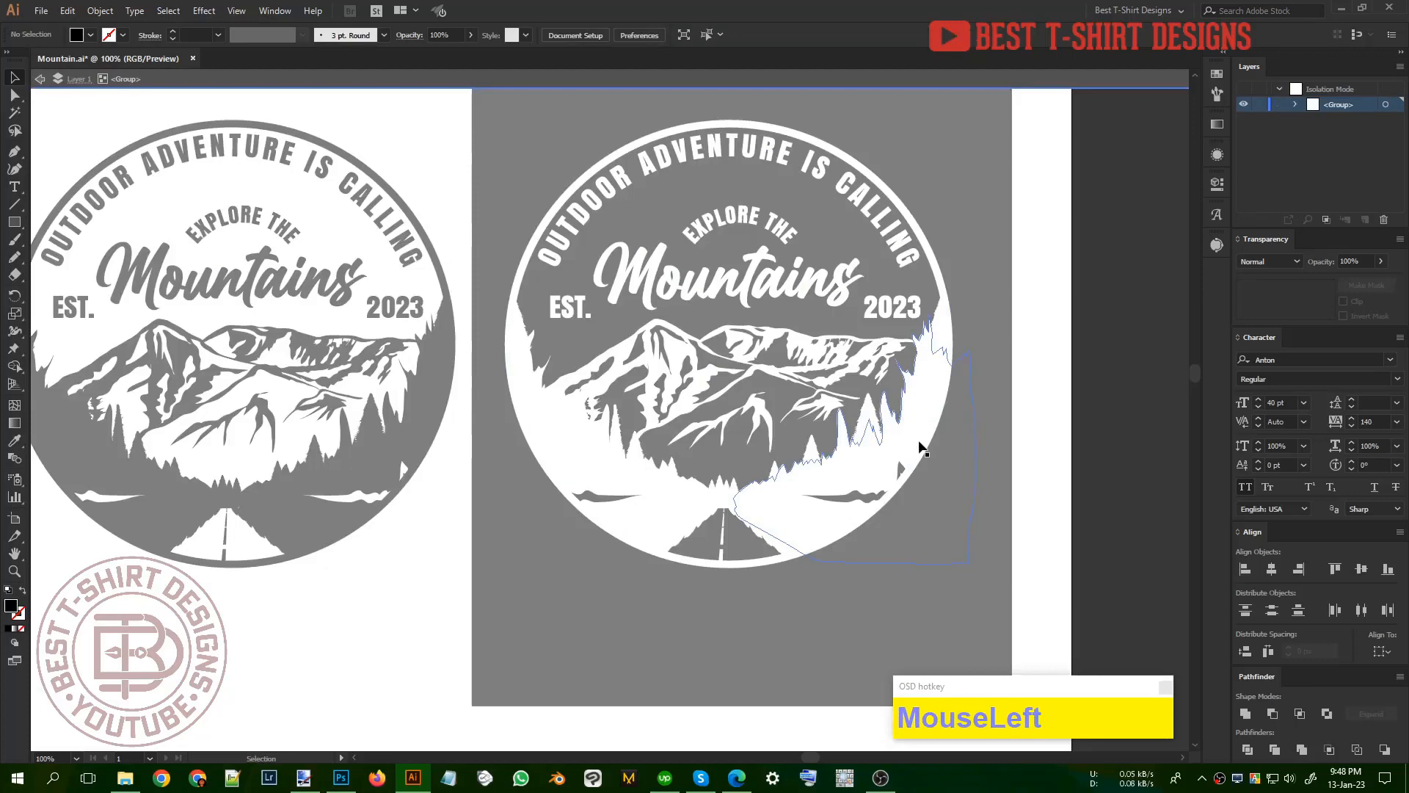
key("y")
left_click(913, 438)
key("i")
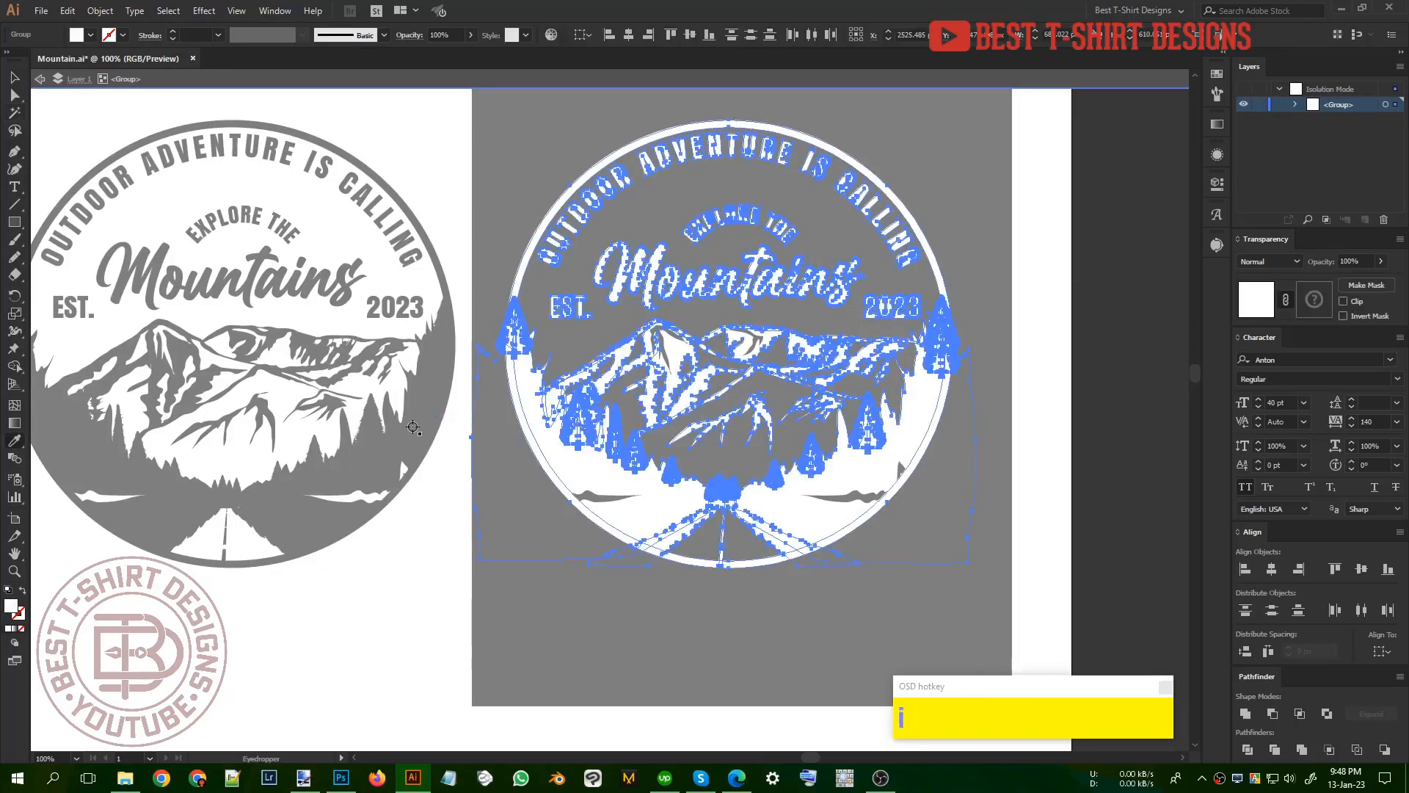
left_click(407, 434)
key("v")
left_click(1031, 466)
left_click_drag(1032, 460, 984, 462)
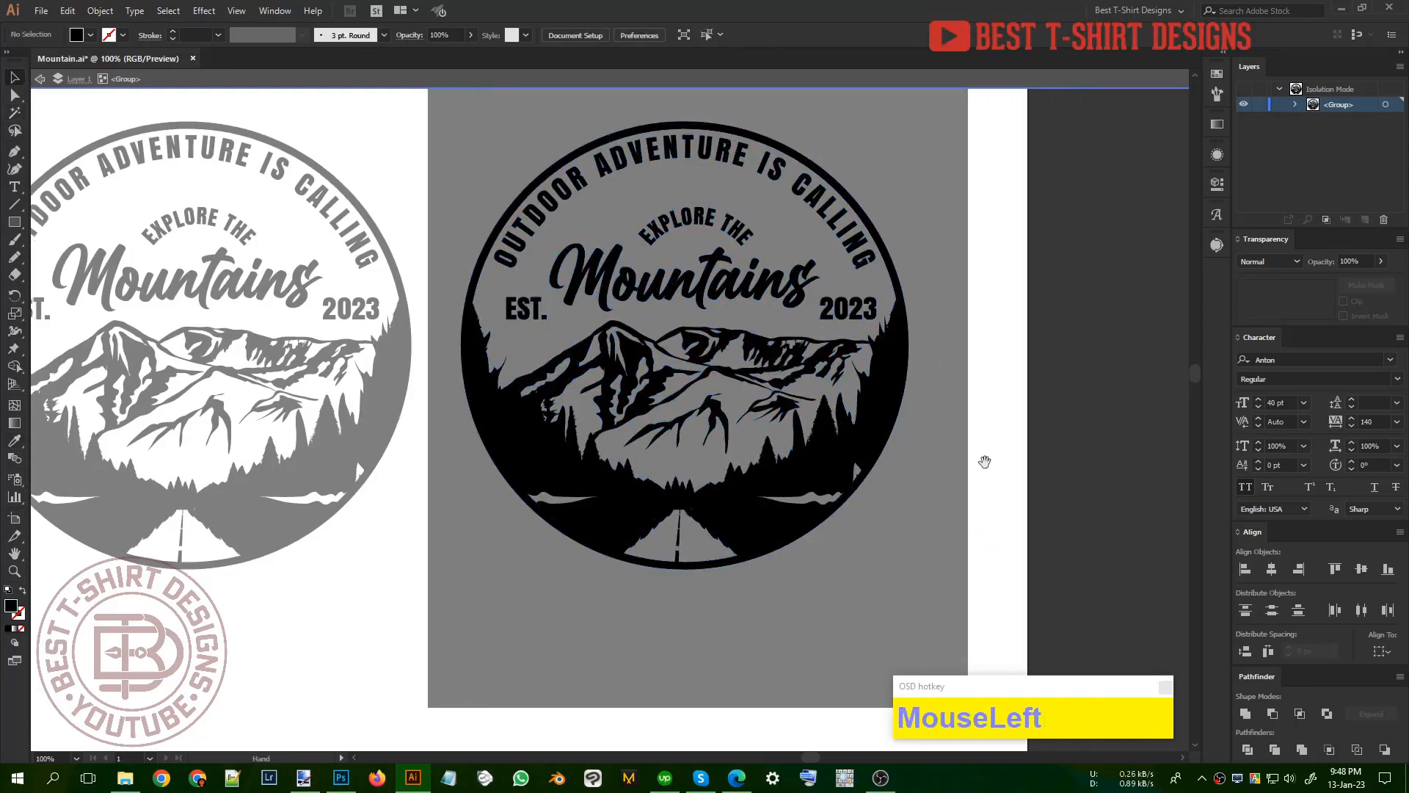
left_click(15, 224)
left_click_drag(15, 228, 88, 257)
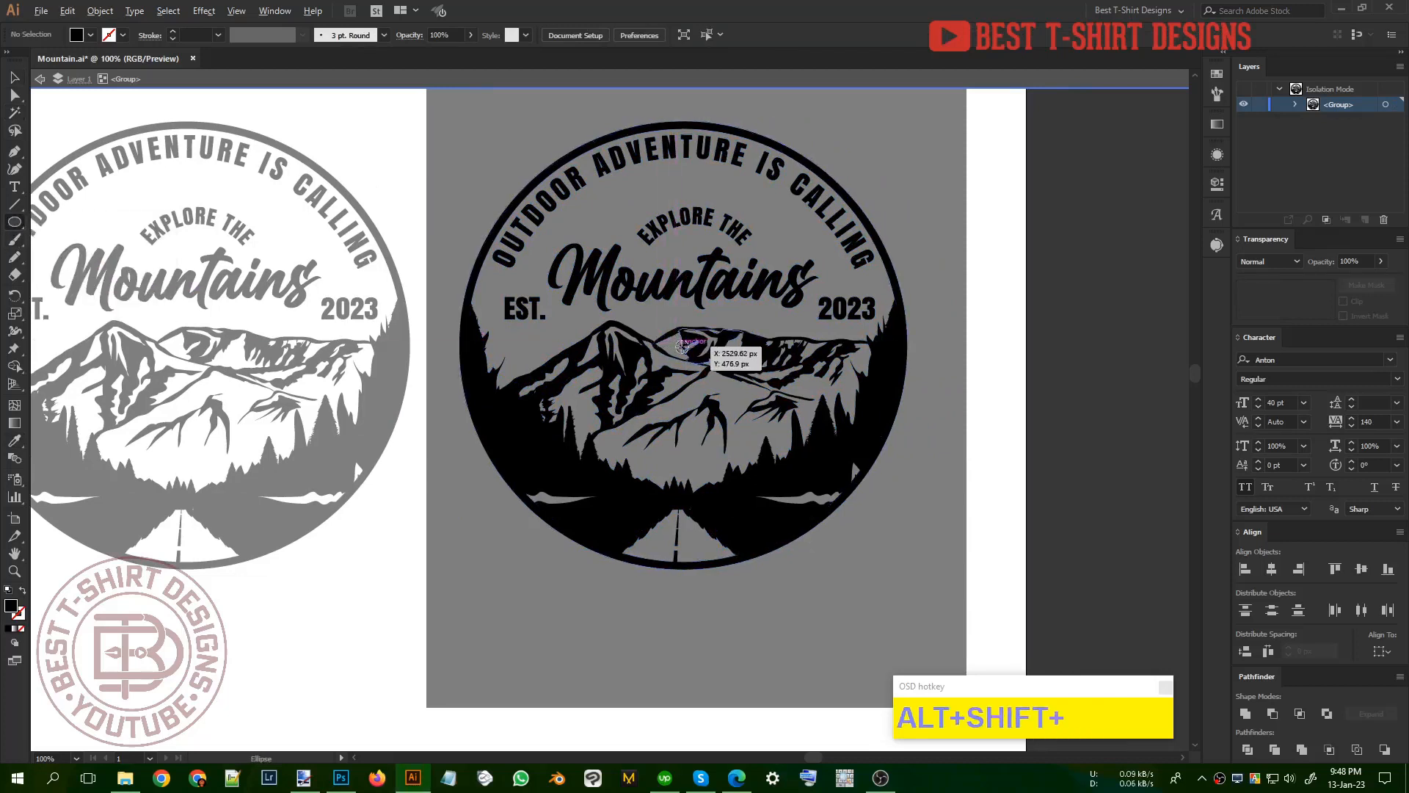
key("v")
Step: Copy the duplicate badge's outer ring, paste it in place and unite it into a solid circle
left_click(865, 213)
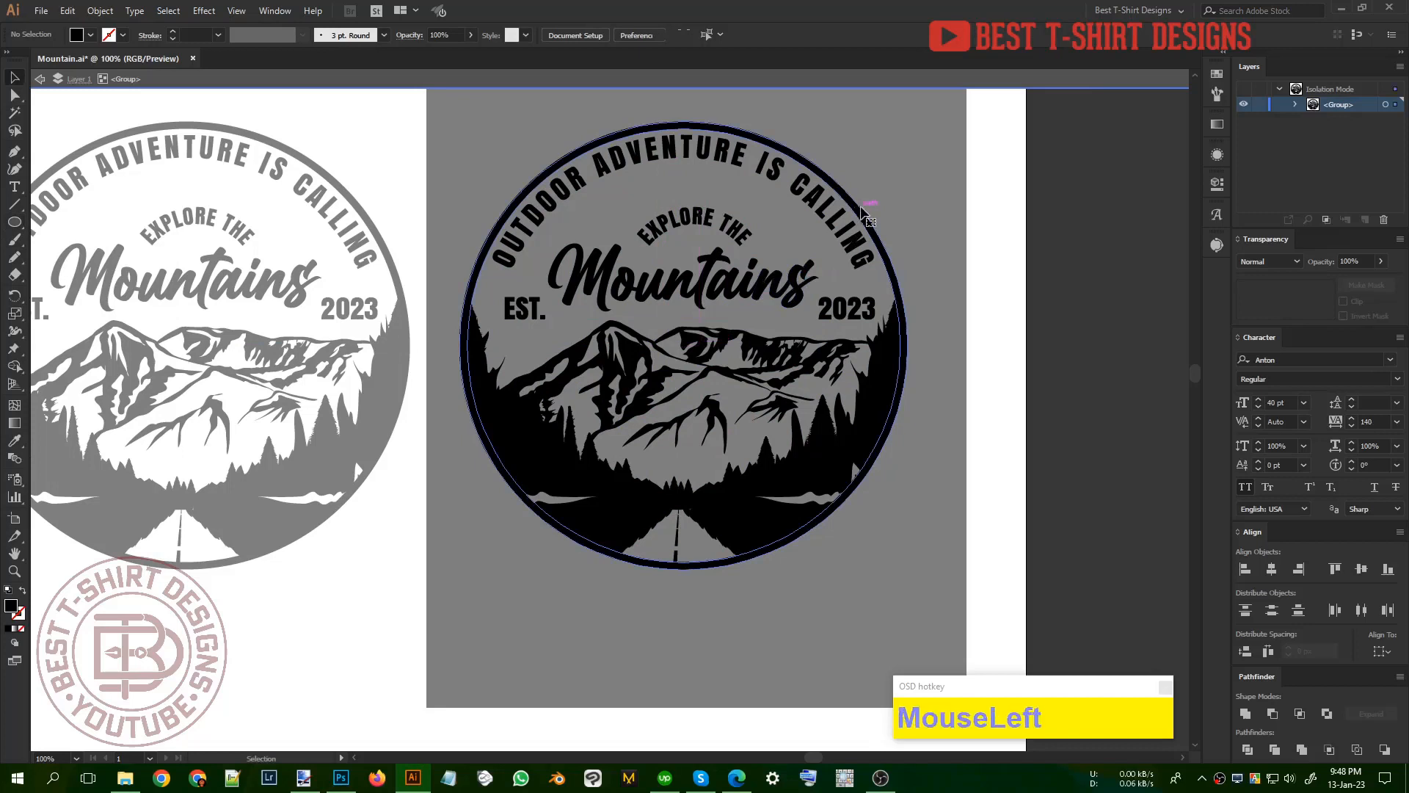
key("ctrl+c")
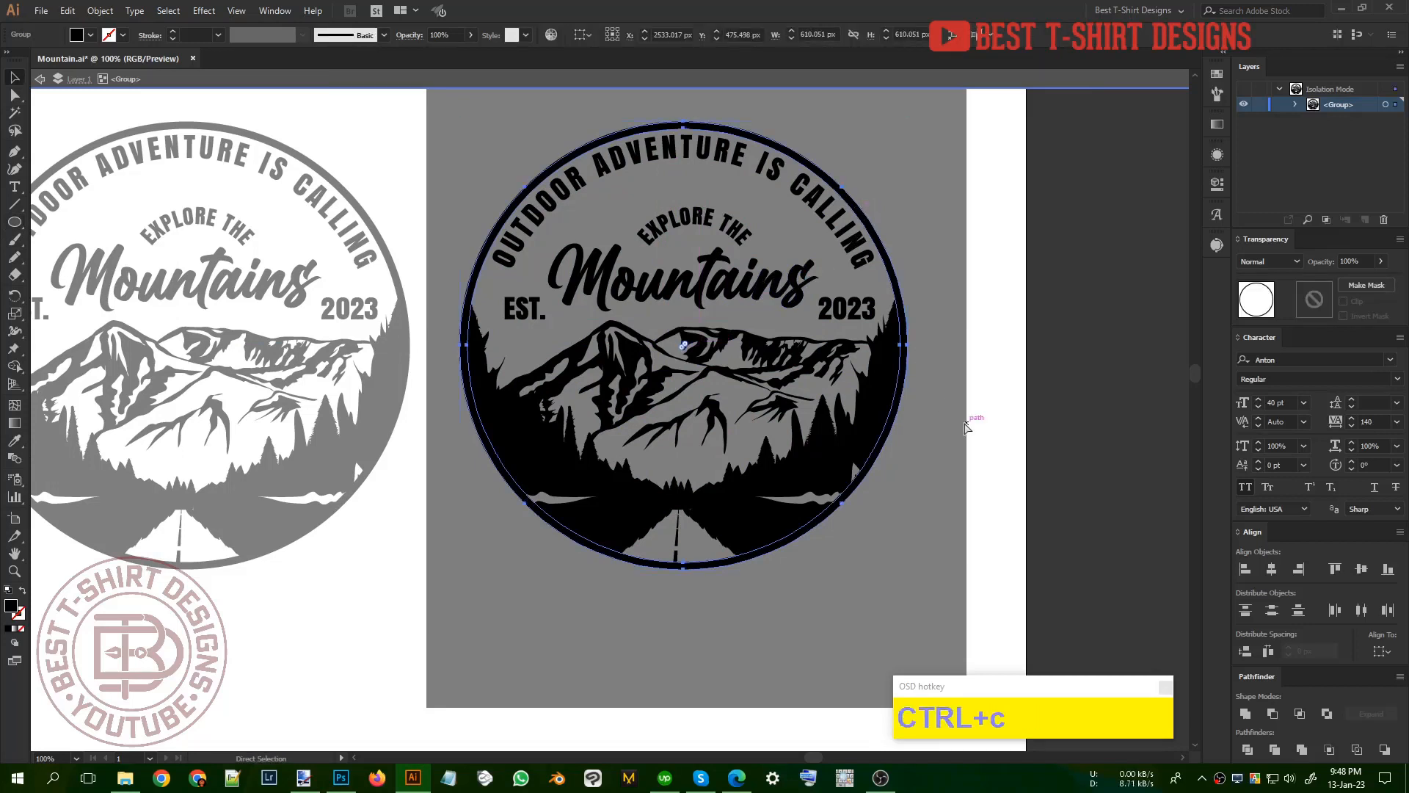
left_click(964, 425)
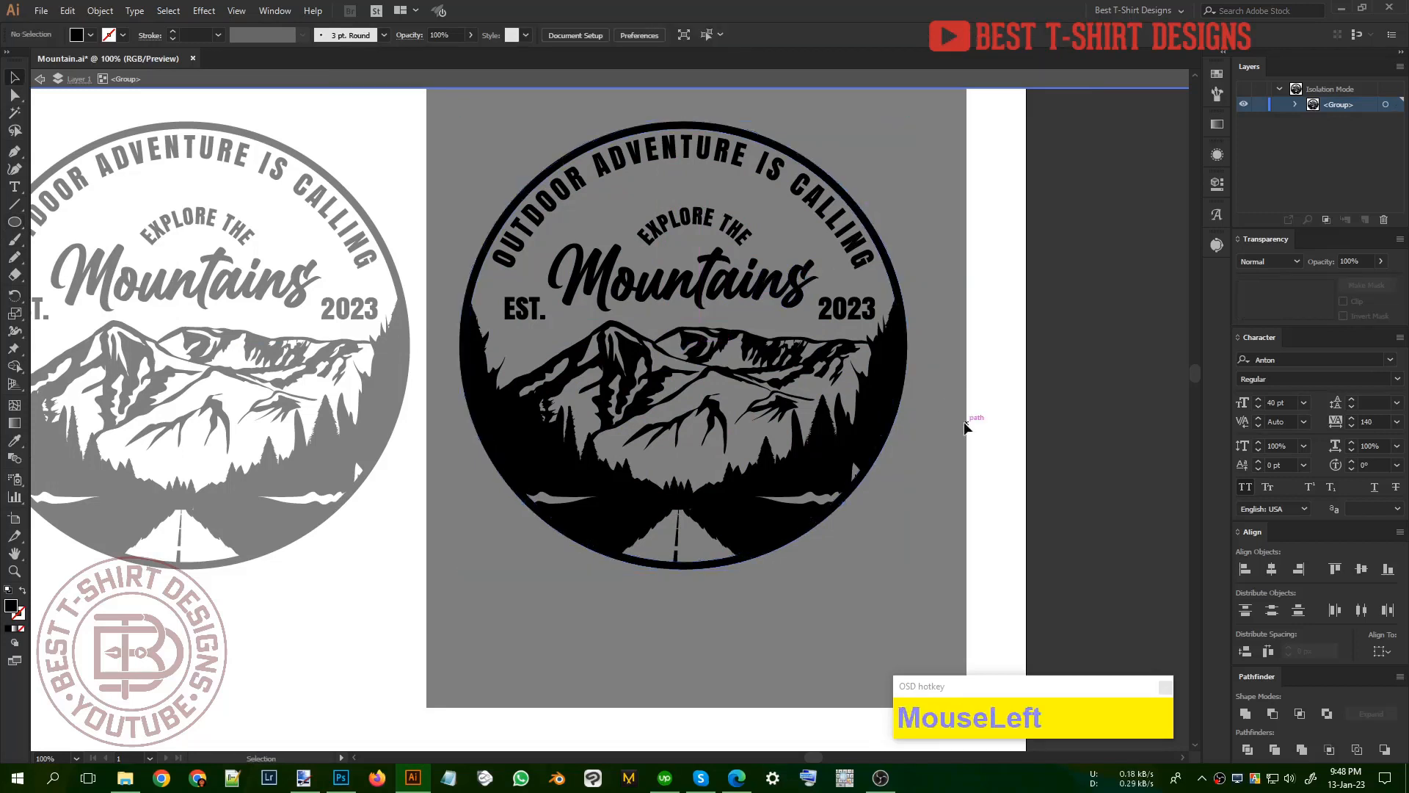
key("ctrl+f")
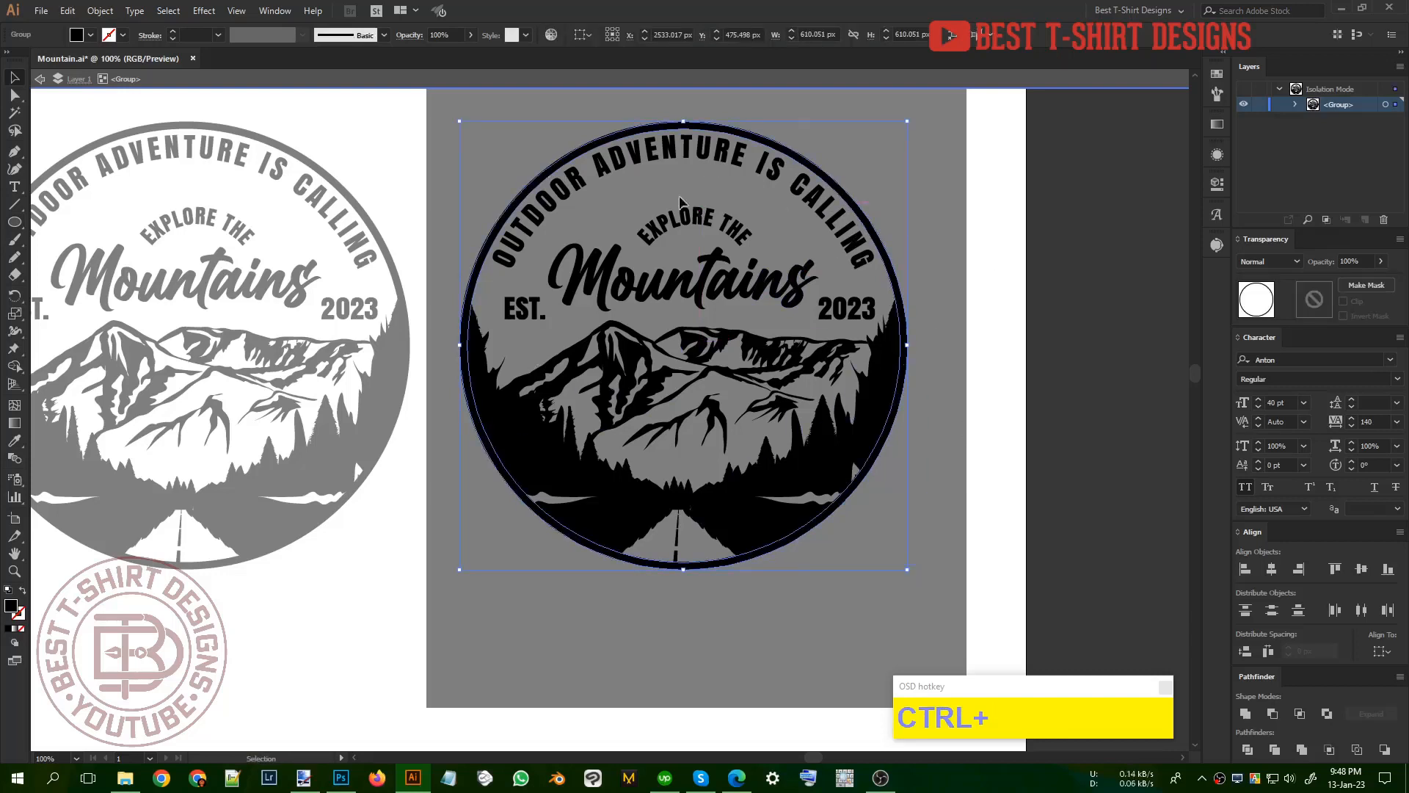
left_click(1245, 713)
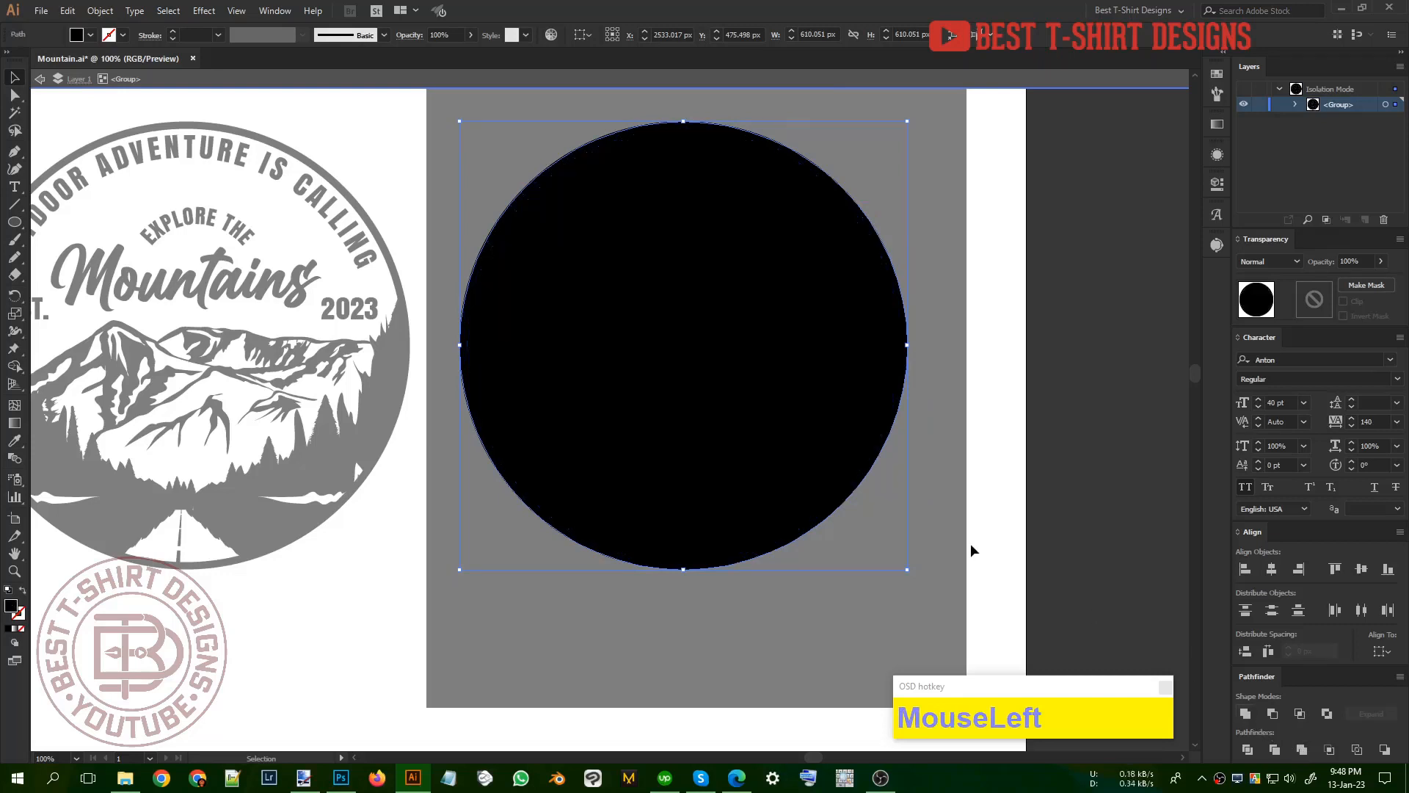
Step: Recolor the solid circle white by sampling the artboard with the Eyedropper and send it behind the badge artwork
key("i")
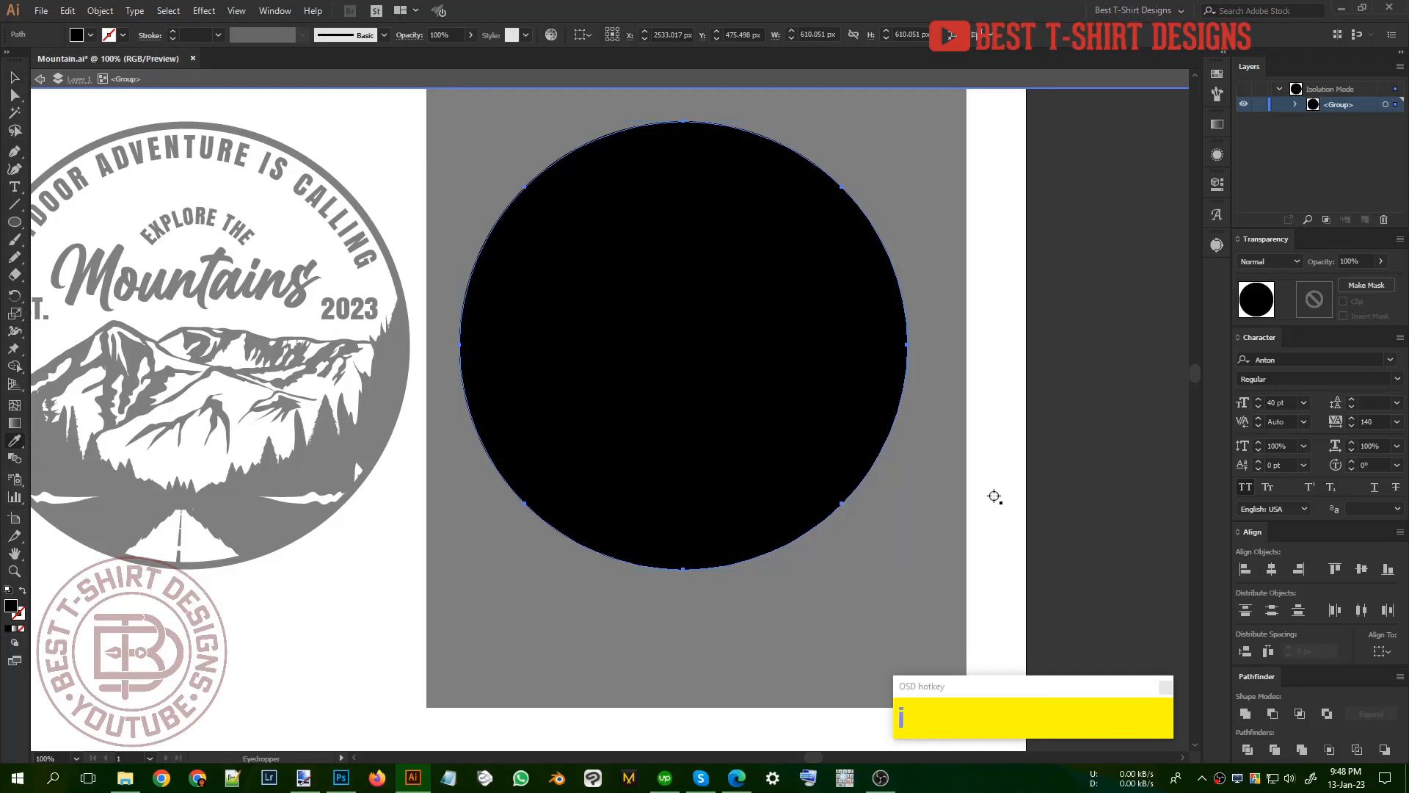
left_click(994, 497)
key("v")
left_click(996, 456)
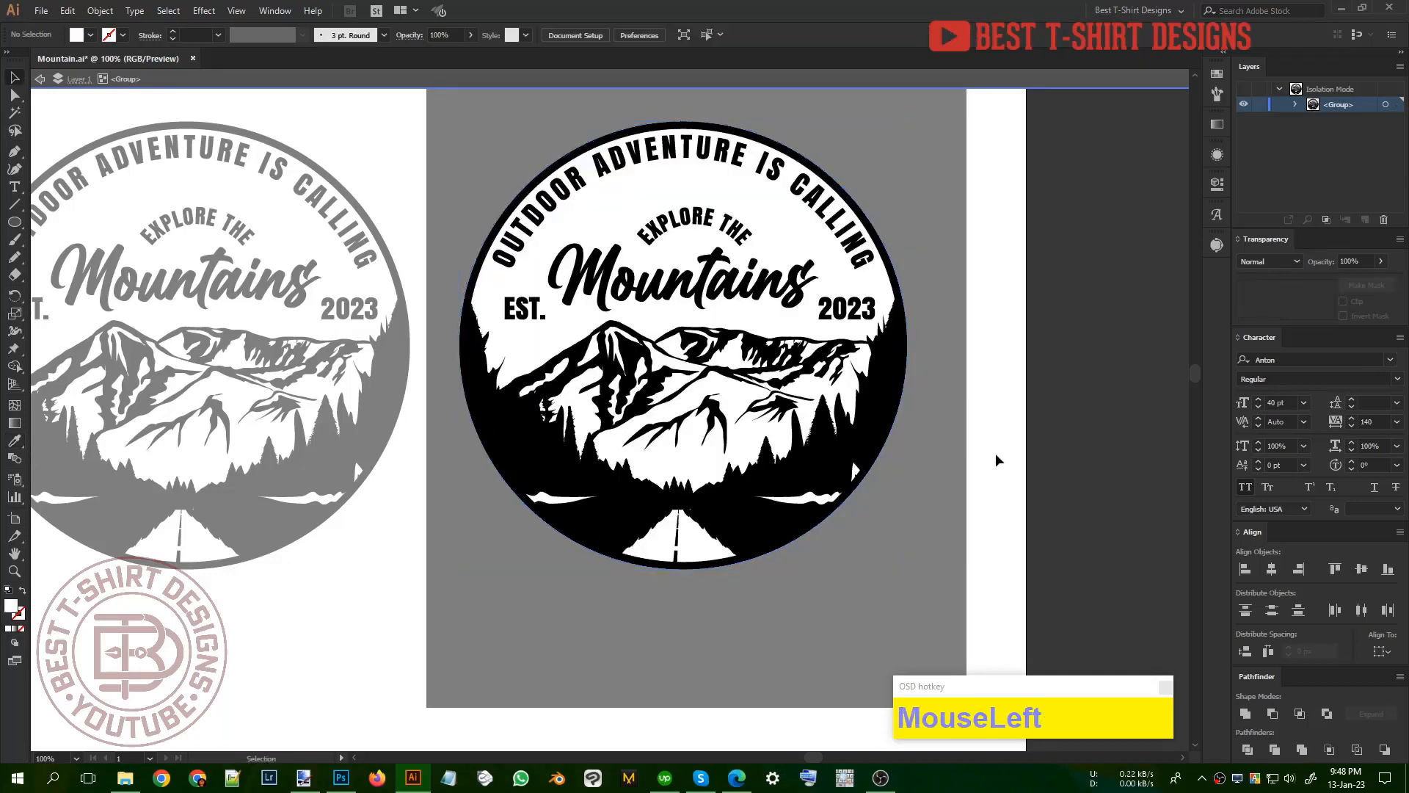
Step: Enlarge the white backing circle from its center to about 624 px and leave isolation mode
left_click(786, 235)
left_click_drag(907, 345, 915, 344)
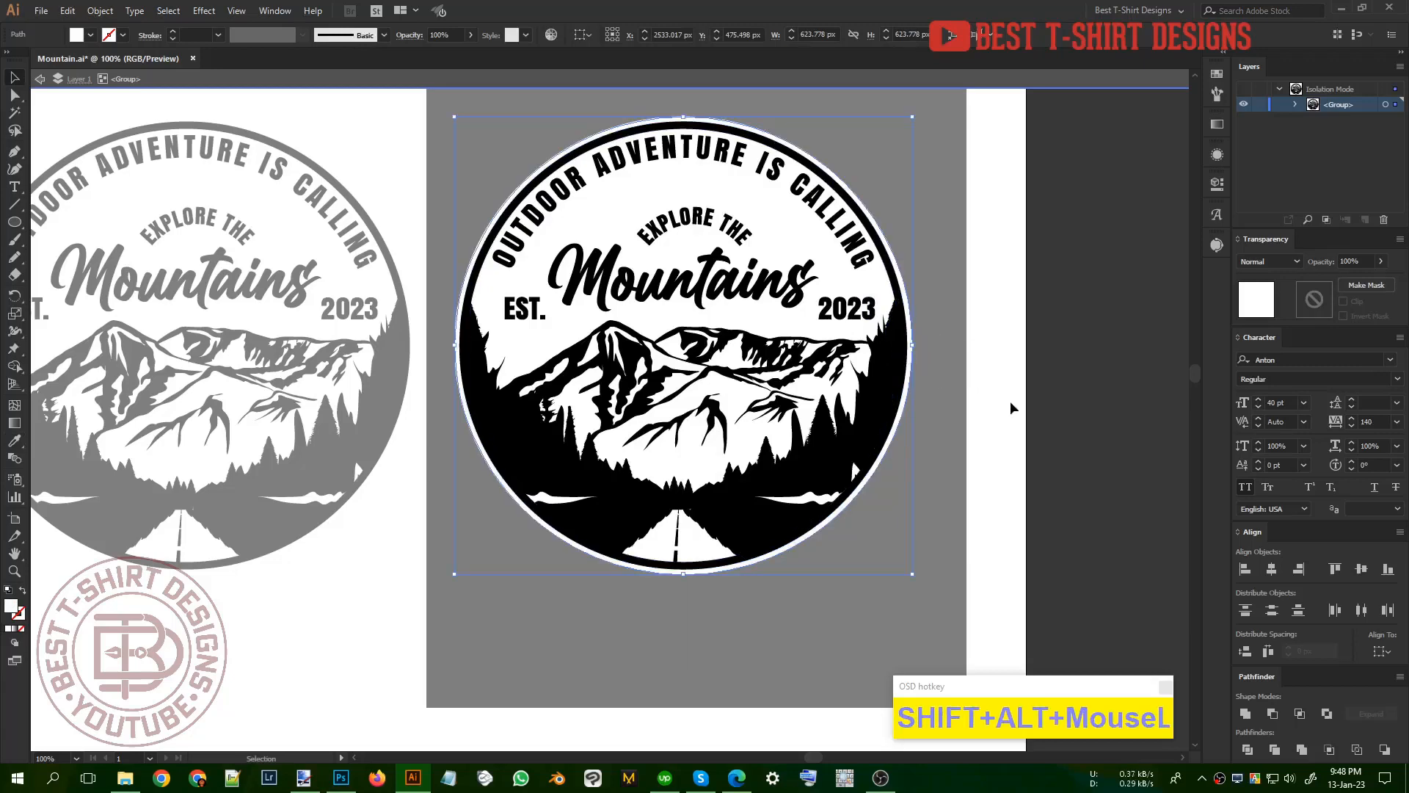
scroll(991, 426, "down", 1)
double_click(971, 447)
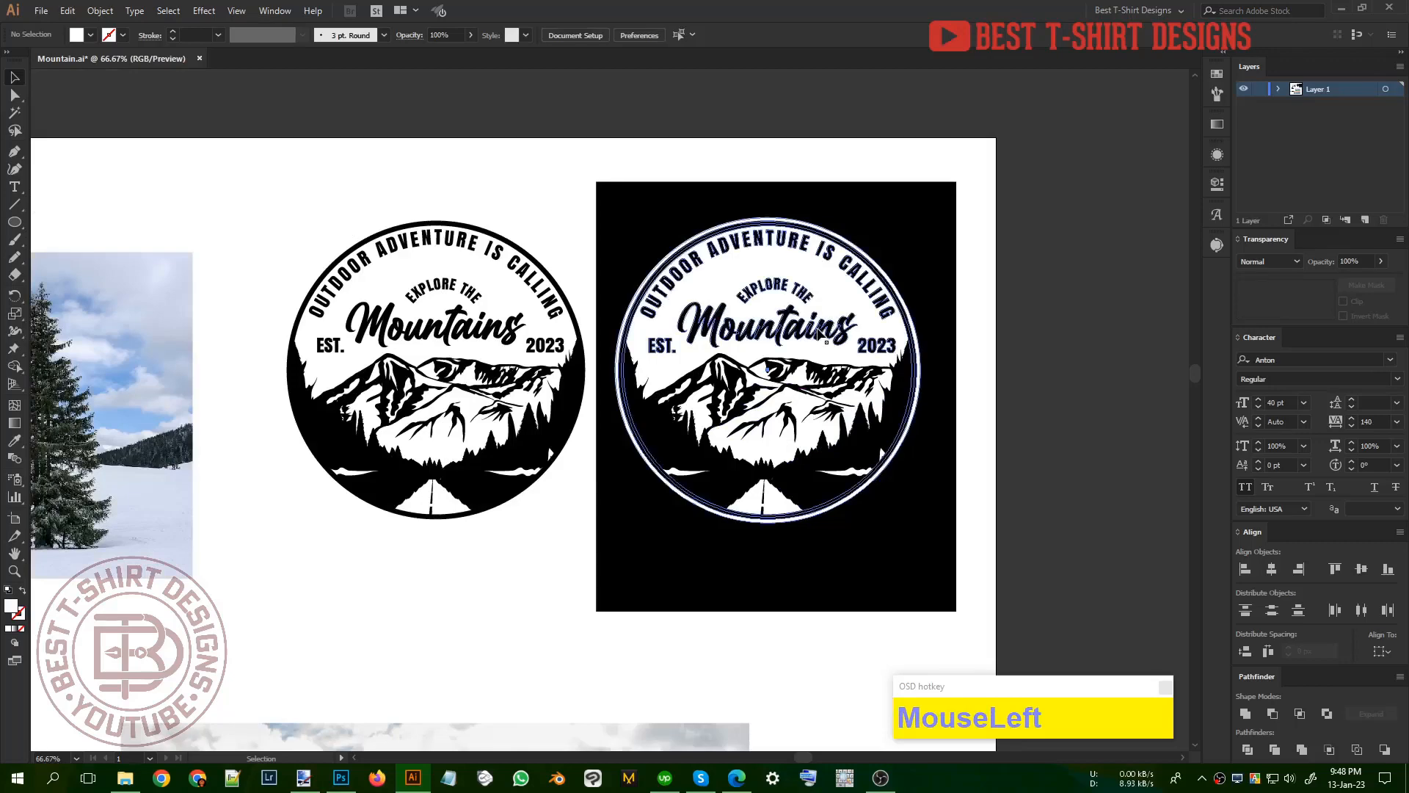
Step: Isolate the duplicate badge group and cut the white backing circle out of it
double_click(828, 301)
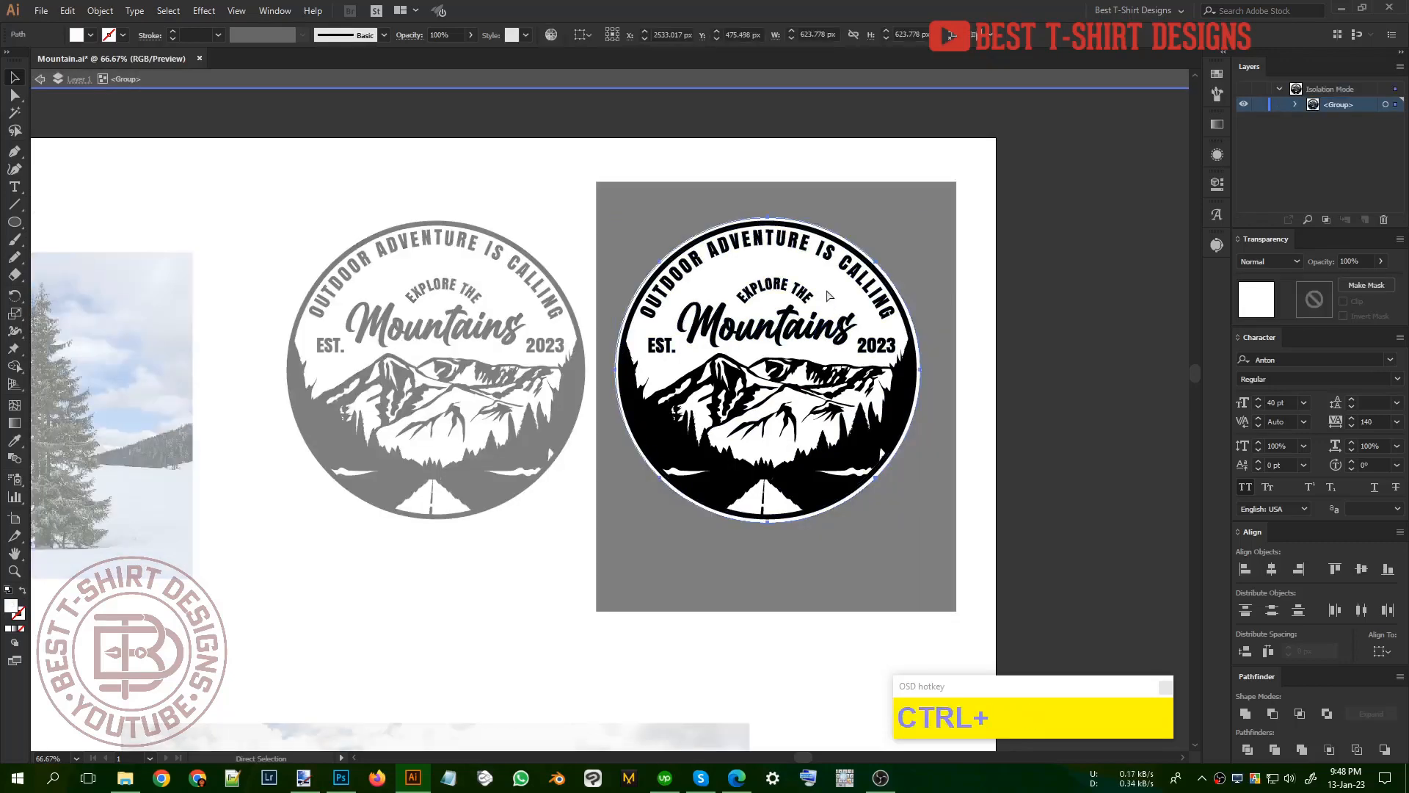
key("ctrl+x")
Step: Try filling all the duplicate badge's black shapes white with the Magic Wand and Eyedropper, and undo the fill
key("y")
left_click(797, 368)
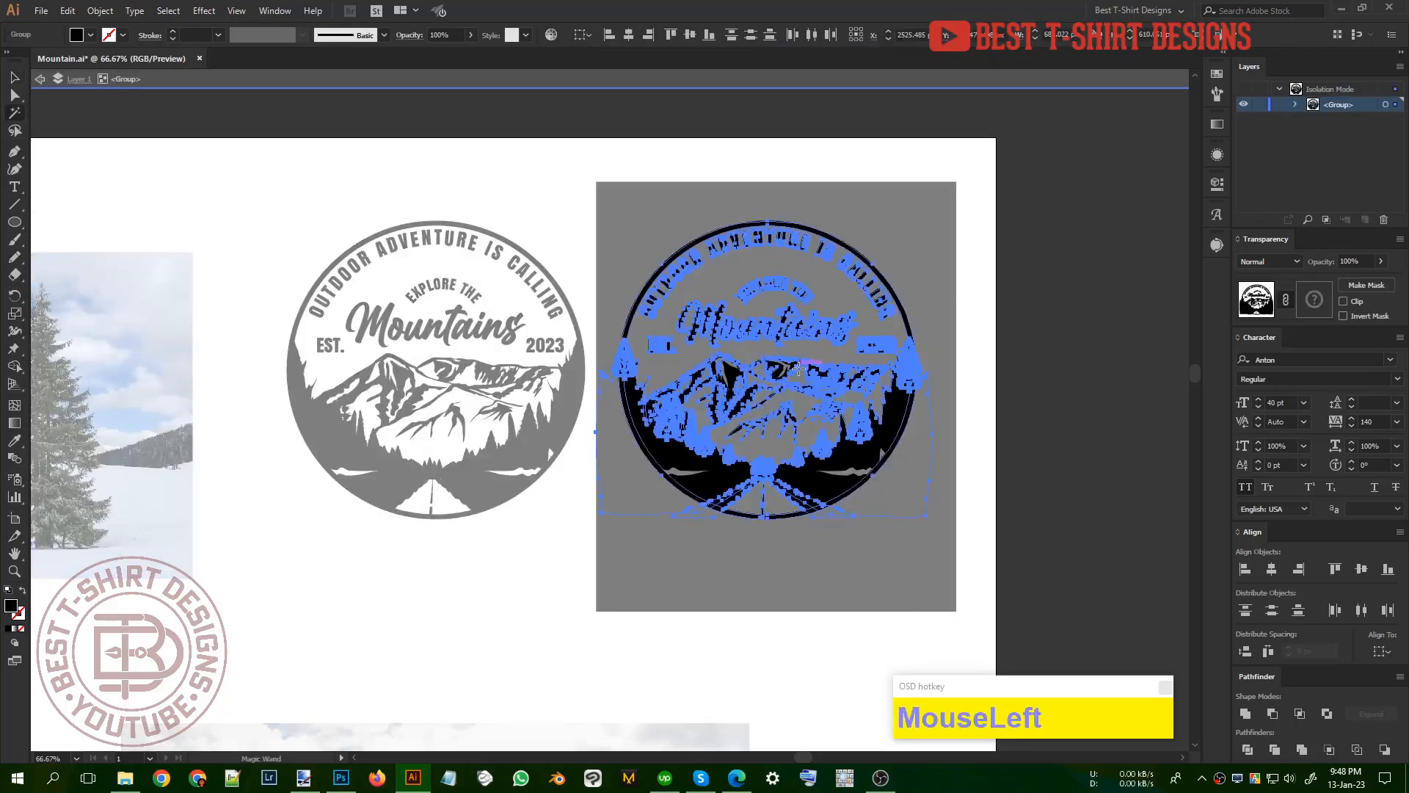
key("i")
left_click(545, 549)
key("v")
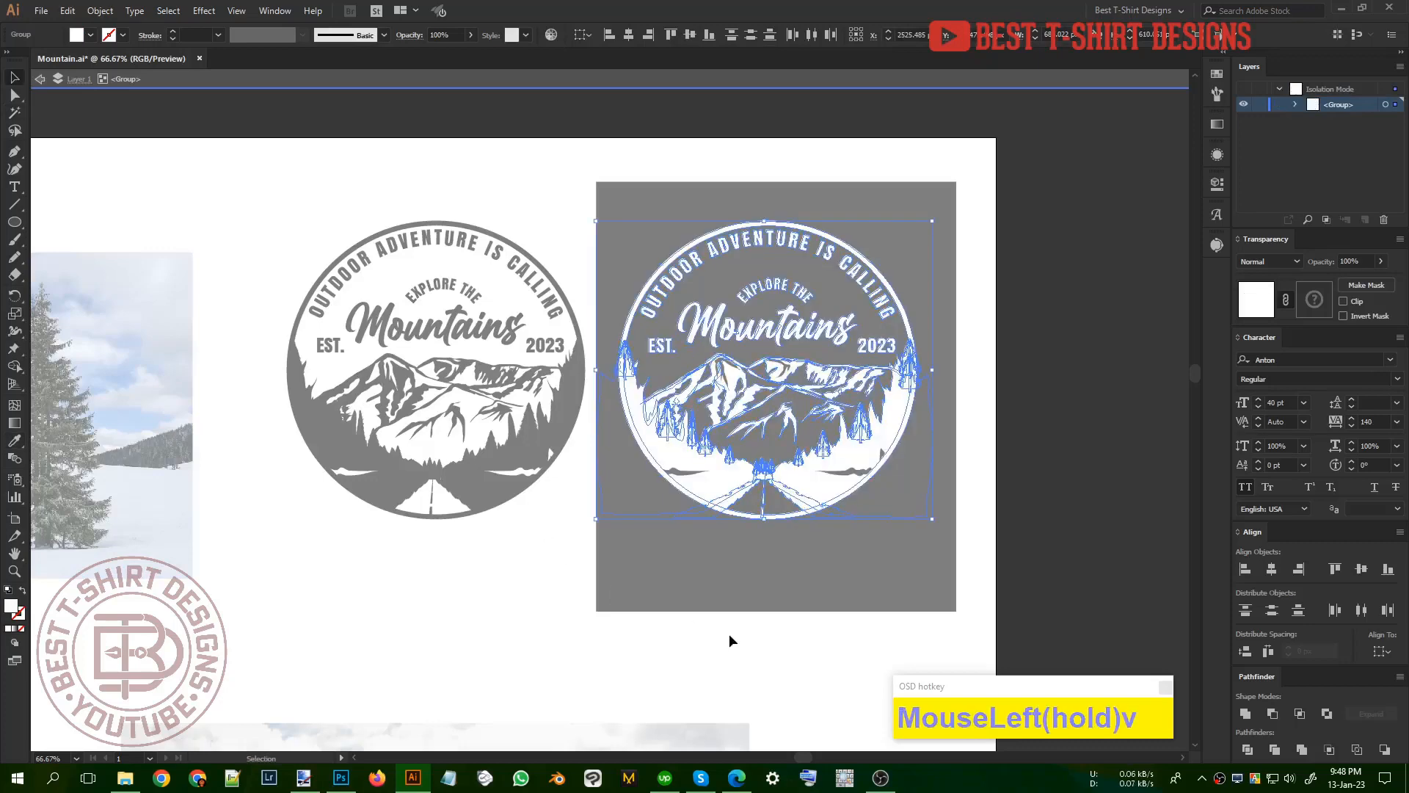
double_click(729, 636)
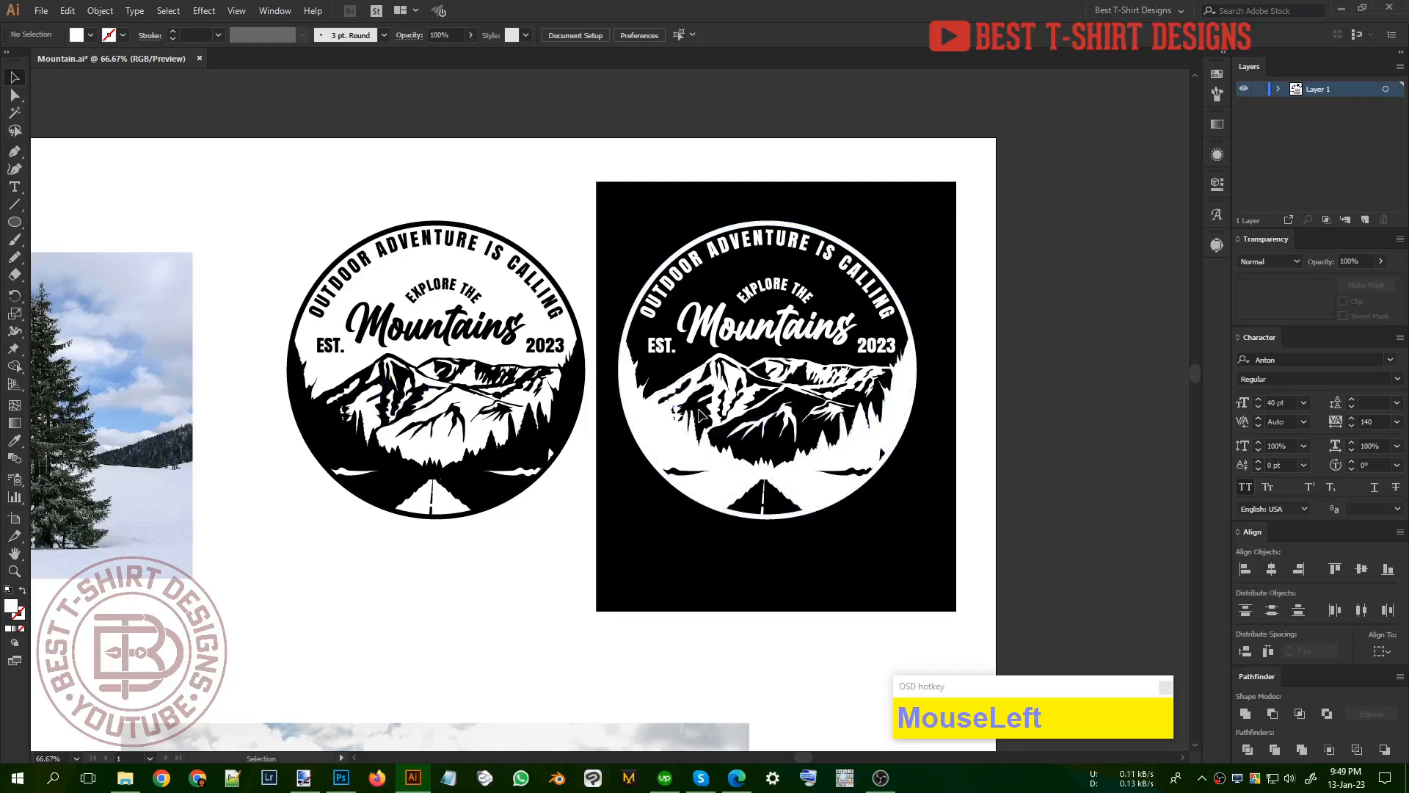
key("ctrl+z")
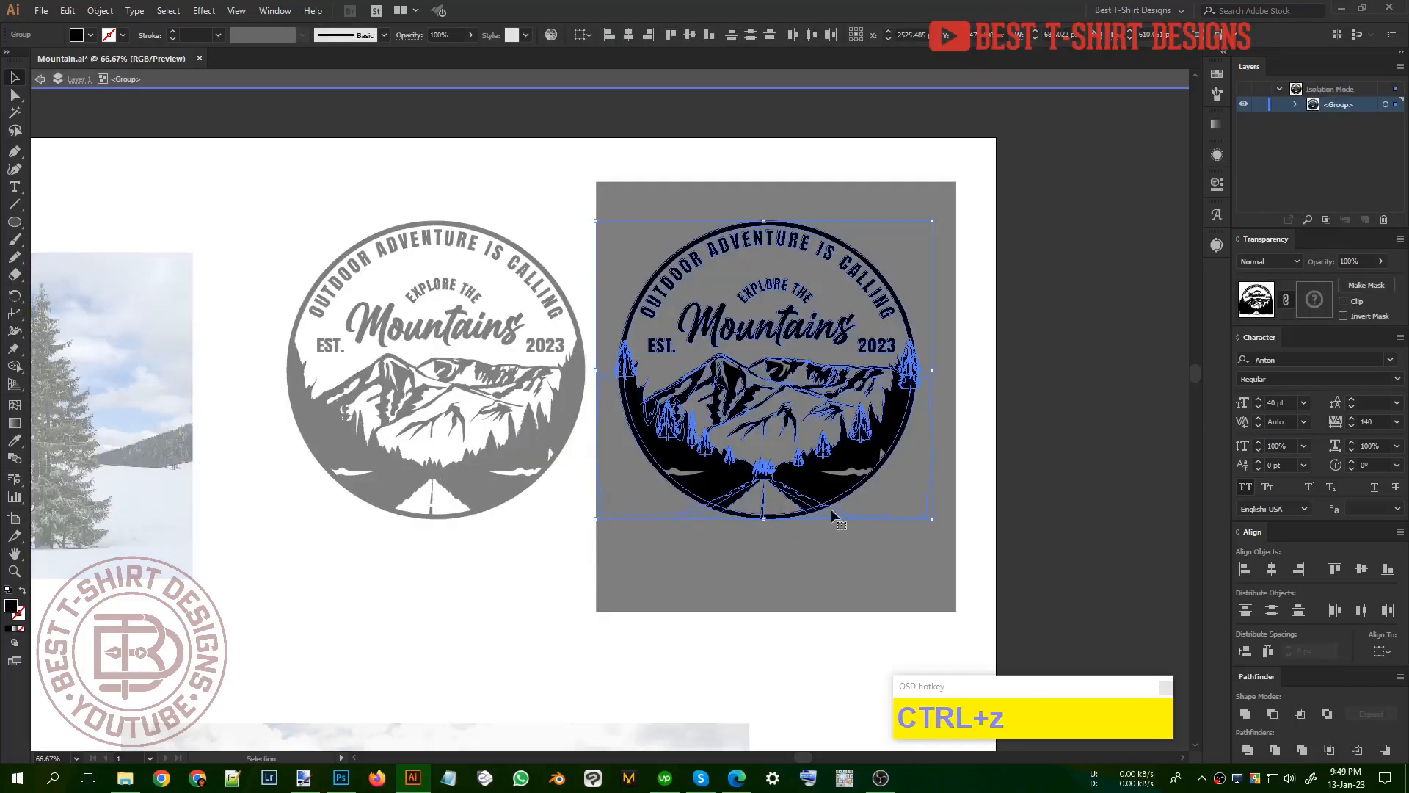
Step: Paste the cut white circle in place behind the black badge artwork and leave isolation mode
key("ctrl")
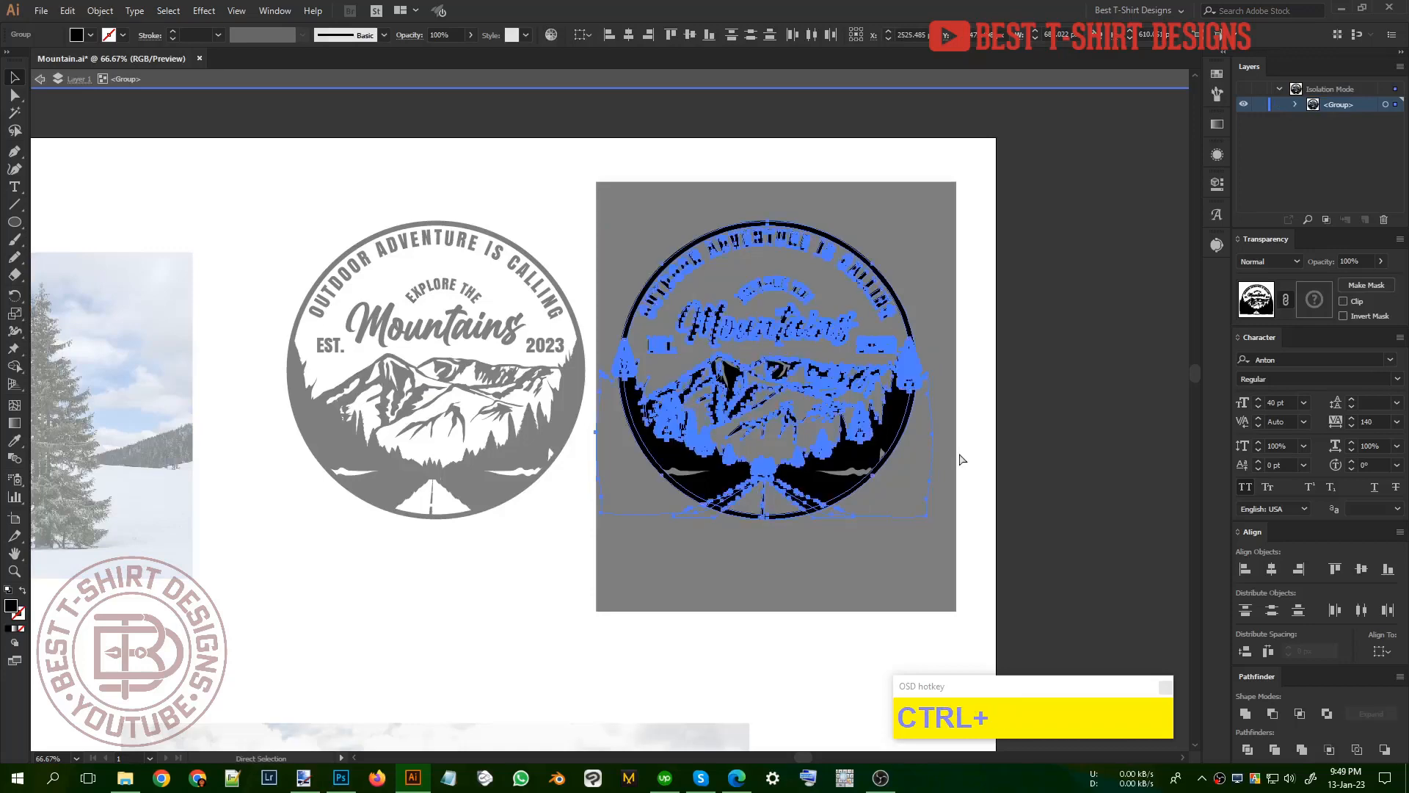
key("ctrl+b")
left_click(1004, 464)
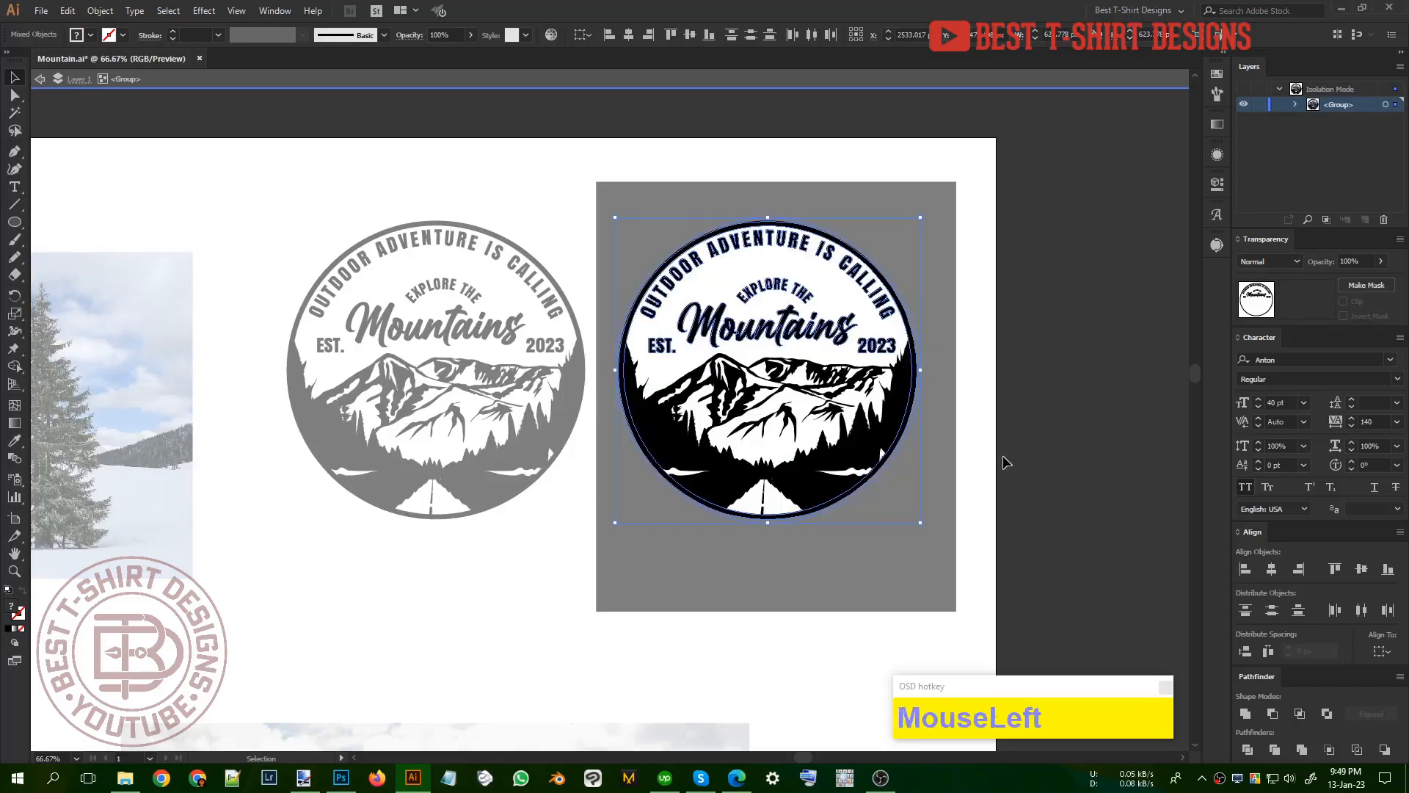
double_click(949, 478)
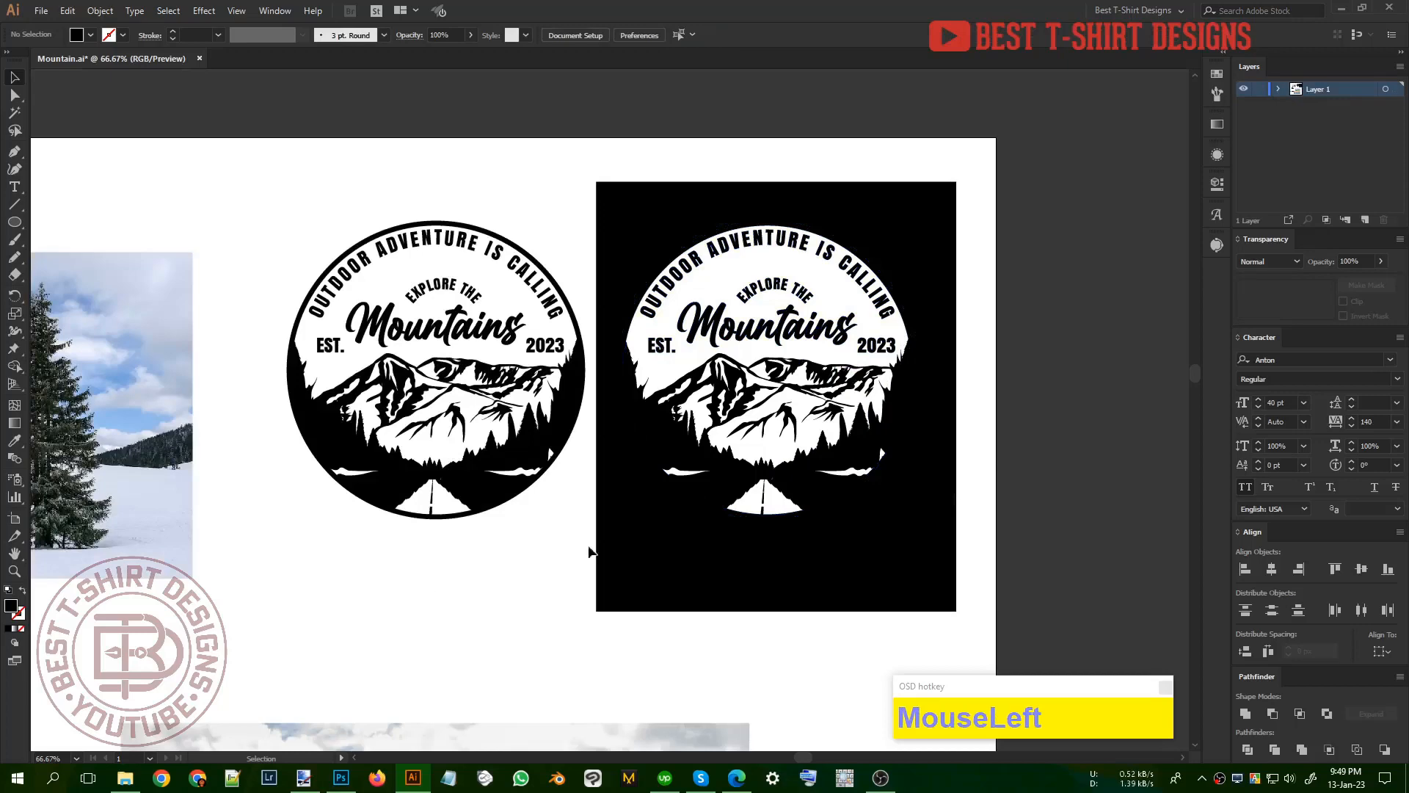
Step: Isolate the mountain scene's clip group inside the duplicate badge and enlarge its white circle from the center to about 644 px
double_click(822, 300)
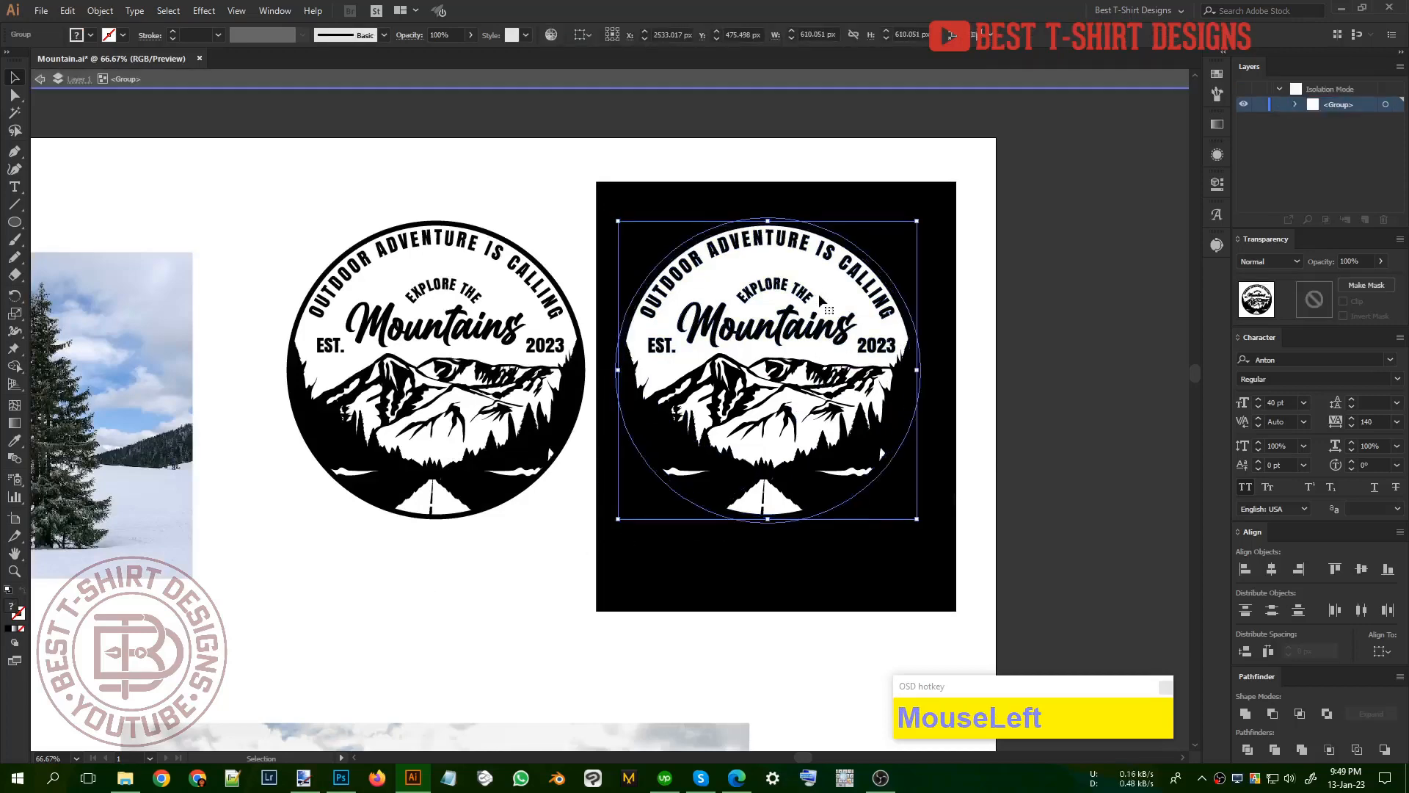
left_click(899, 440)
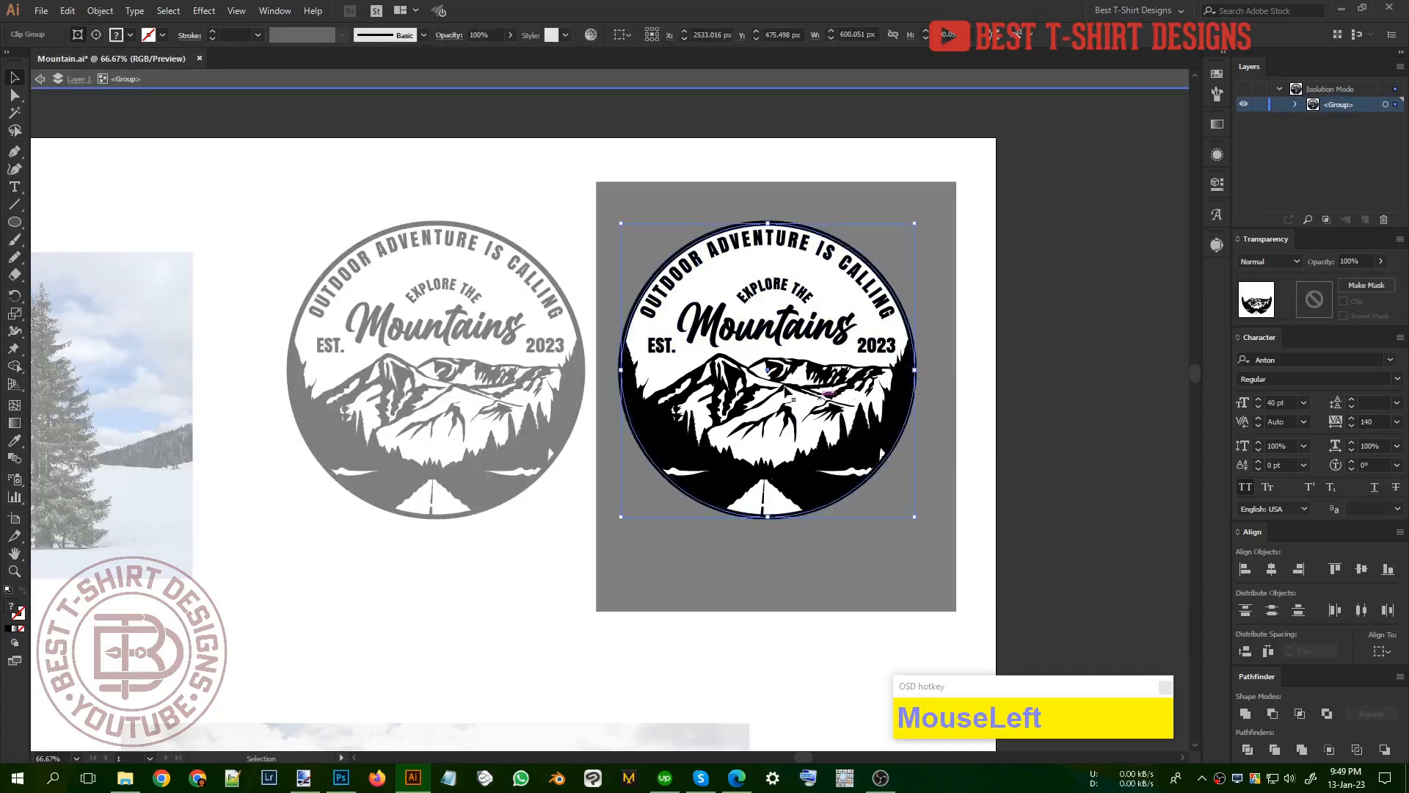
scroll(749, 372, "up", 1, "alt")
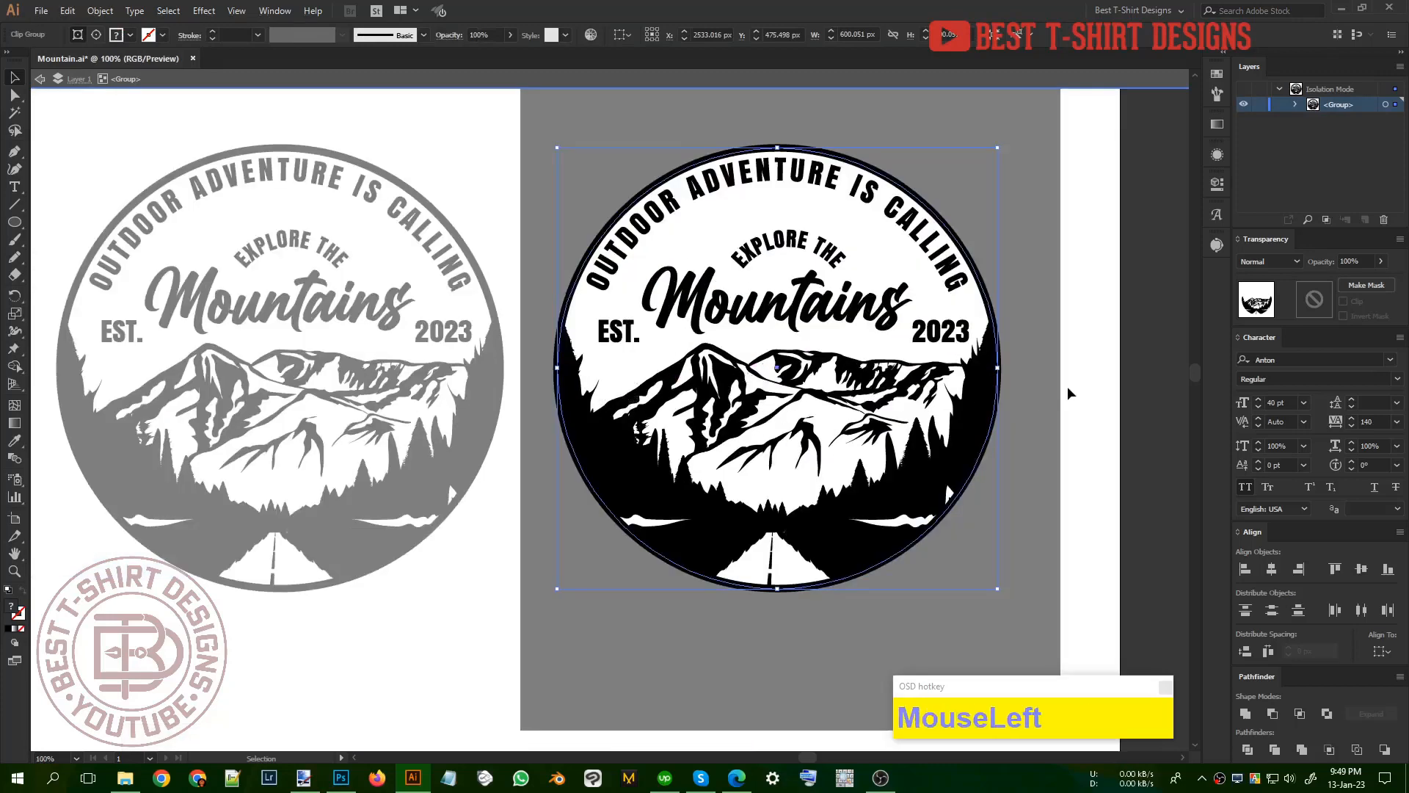
left_click(937, 309)
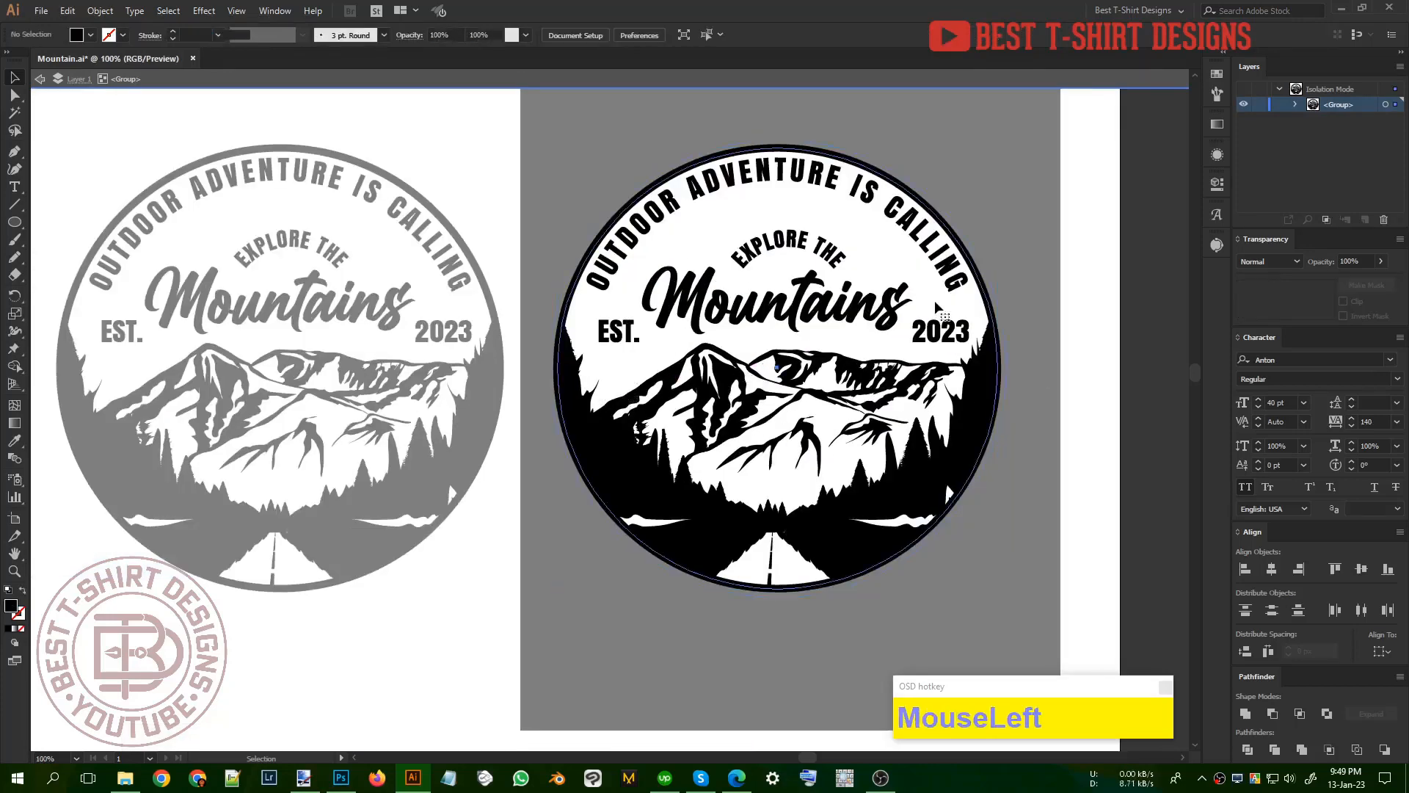
left_click(982, 367)
double_click(951, 304)
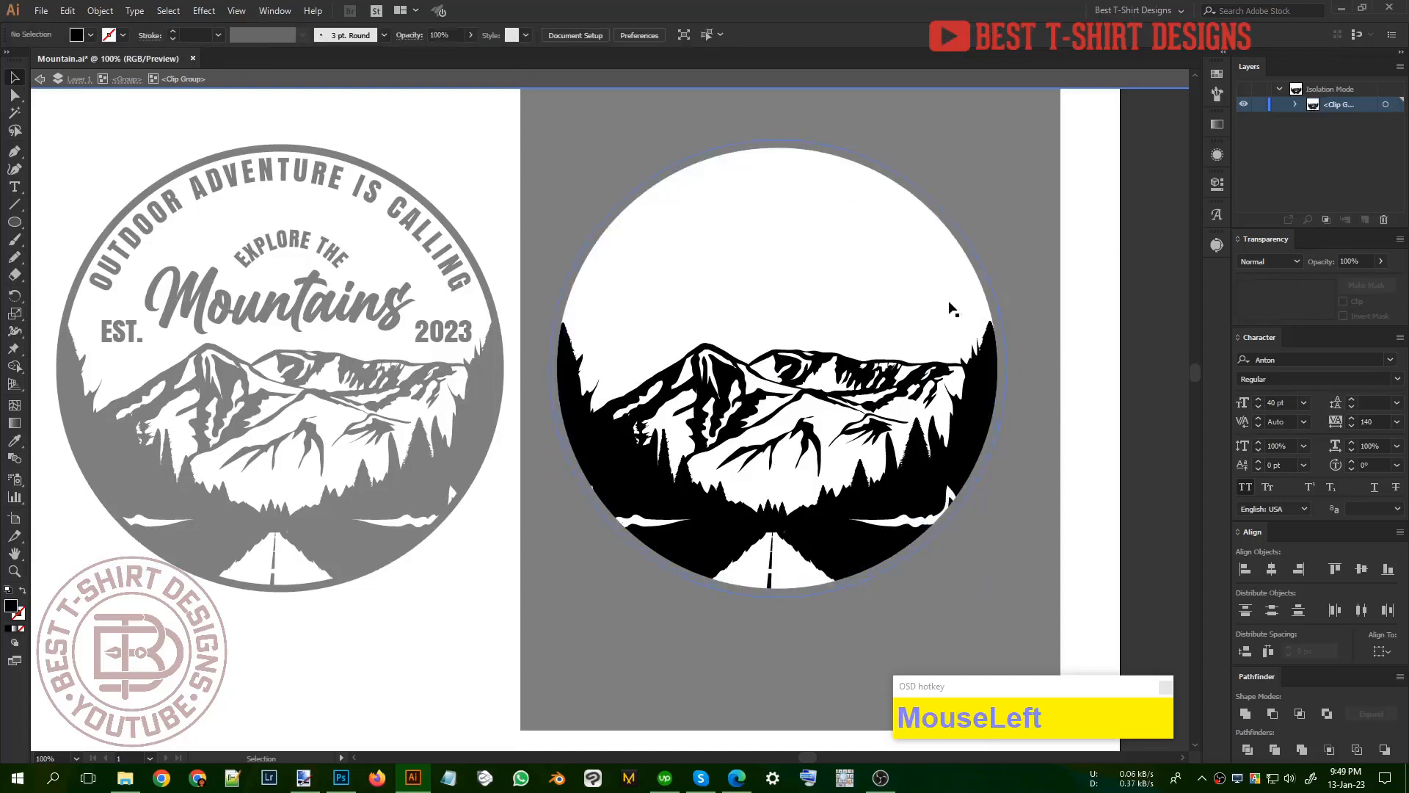
left_click(950, 300)
left_click_drag(1006, 367, 1014, 367)
Step: Cut the white circle out of the mountain scene's clip group and leave isolation mode
key("ctrl")
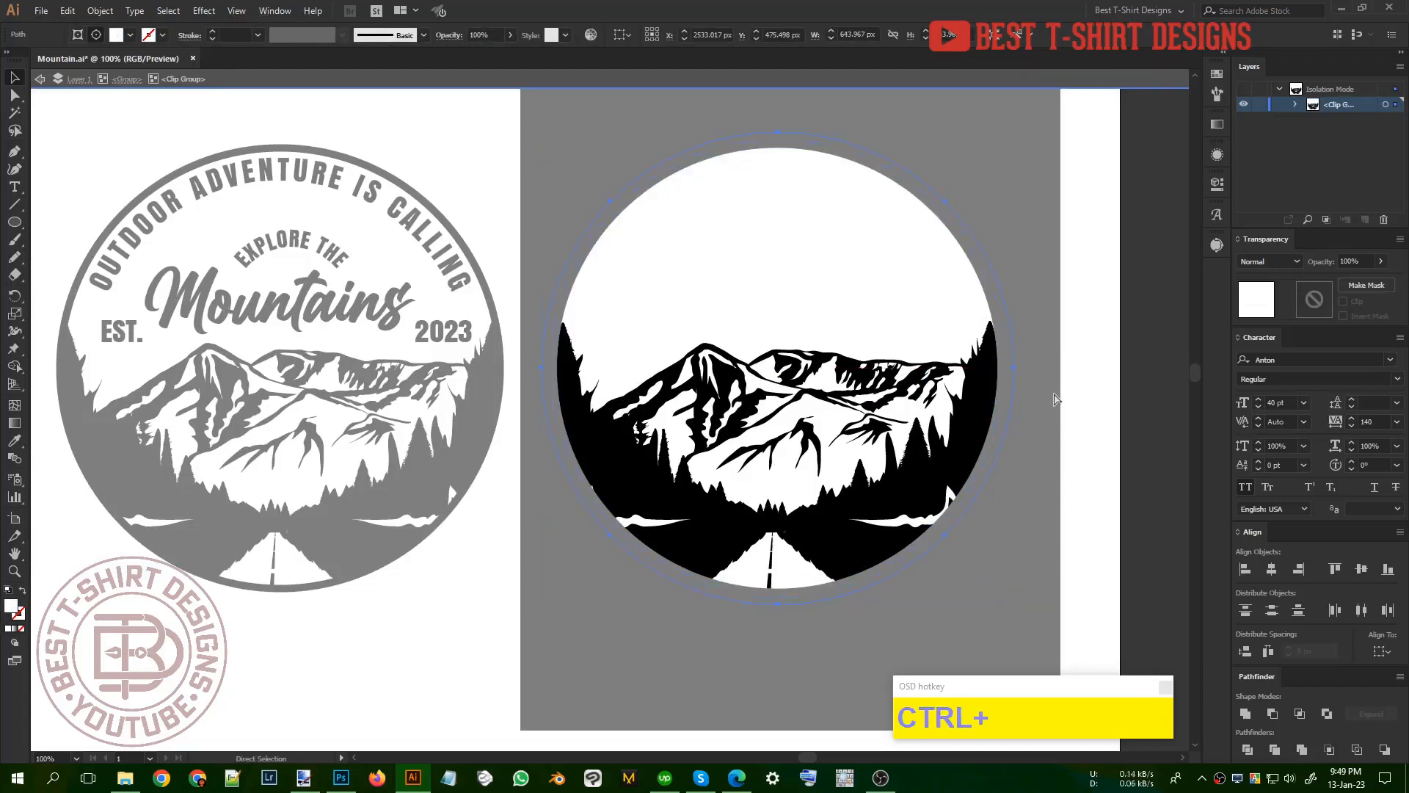
key("ctrl+x")
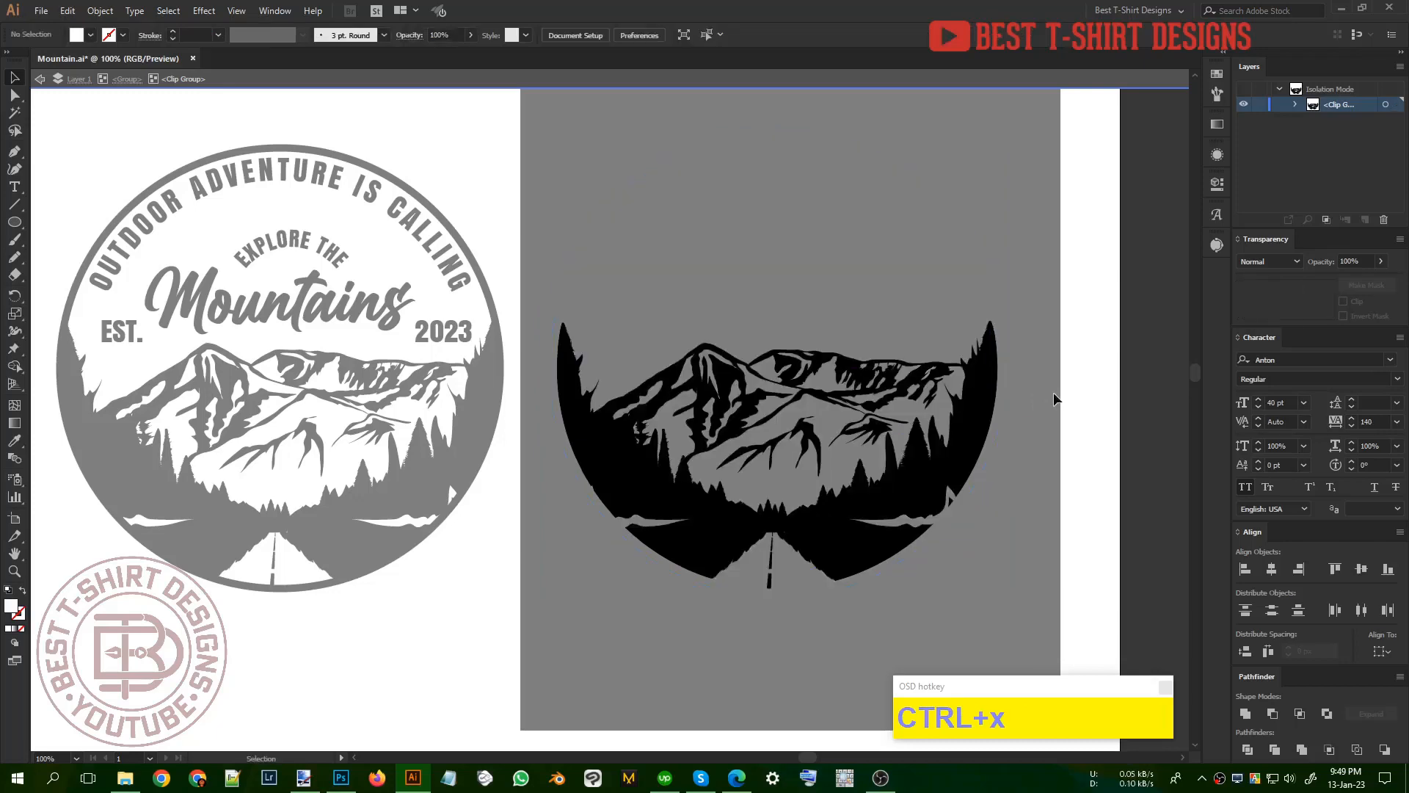
key("ctrl+z")
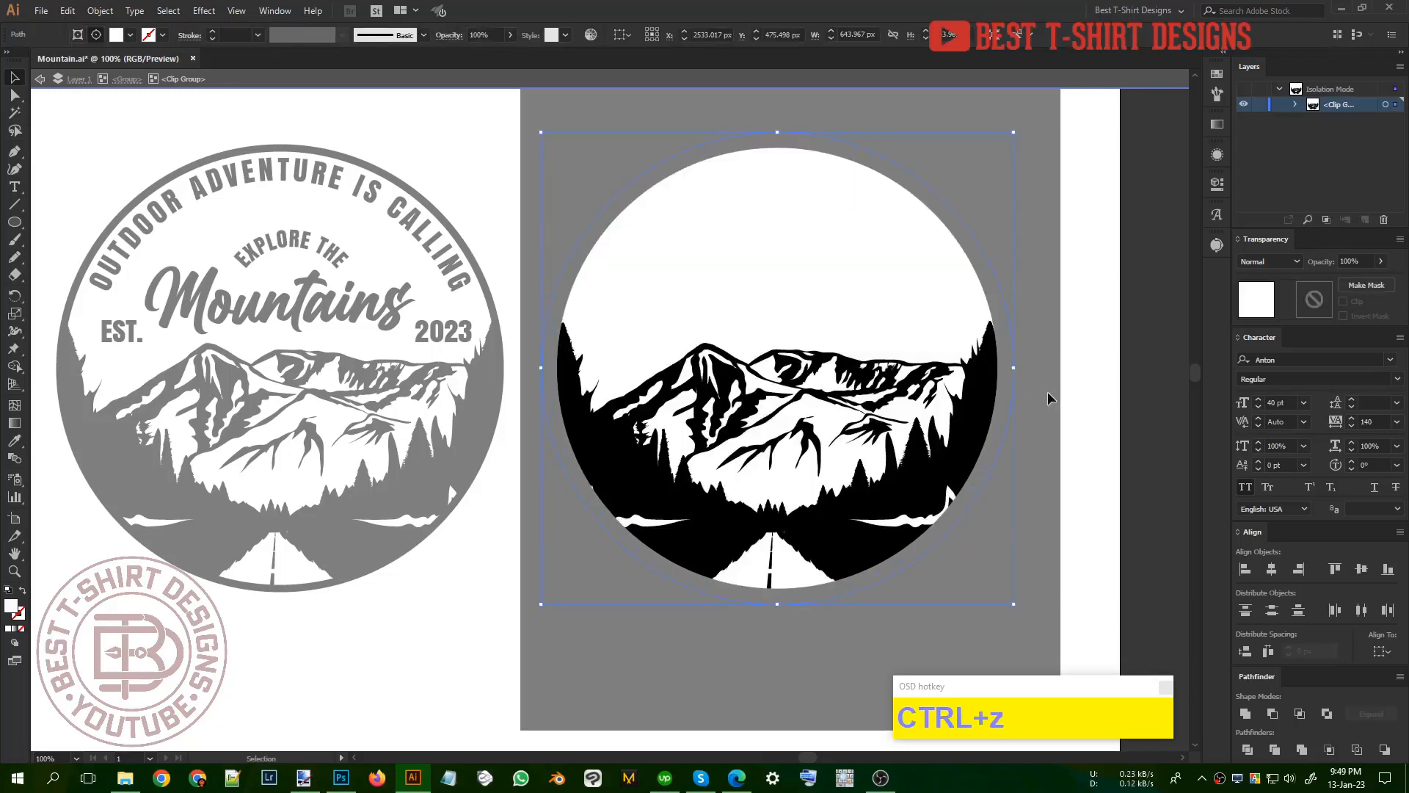
key("ctrl+x")
double_click(1047, 391)
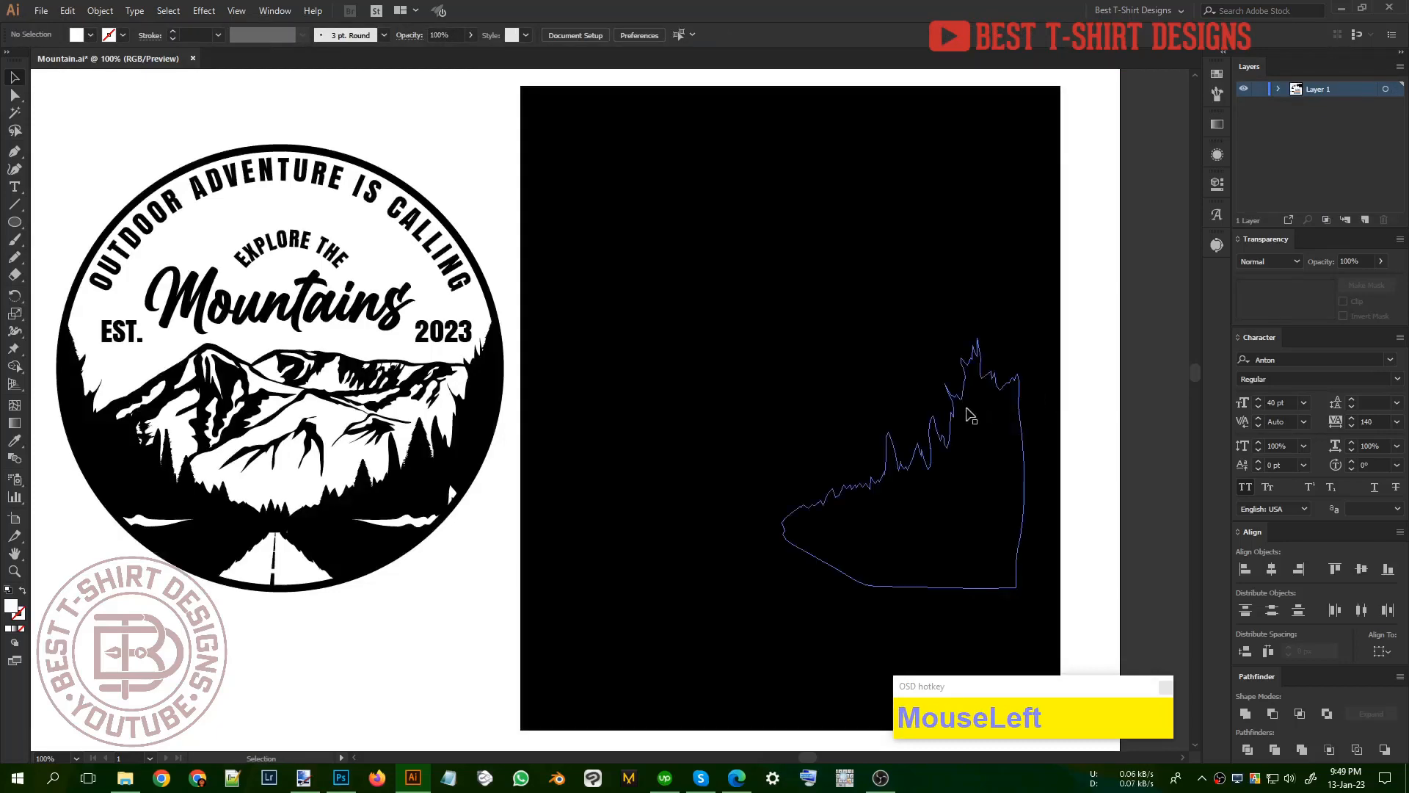
Step: Isolate the duplicate badge group, paste the white circle behind all its artwork and scale it from the center to about 628 px
left_click(967, 413)
double_click(968, 413)
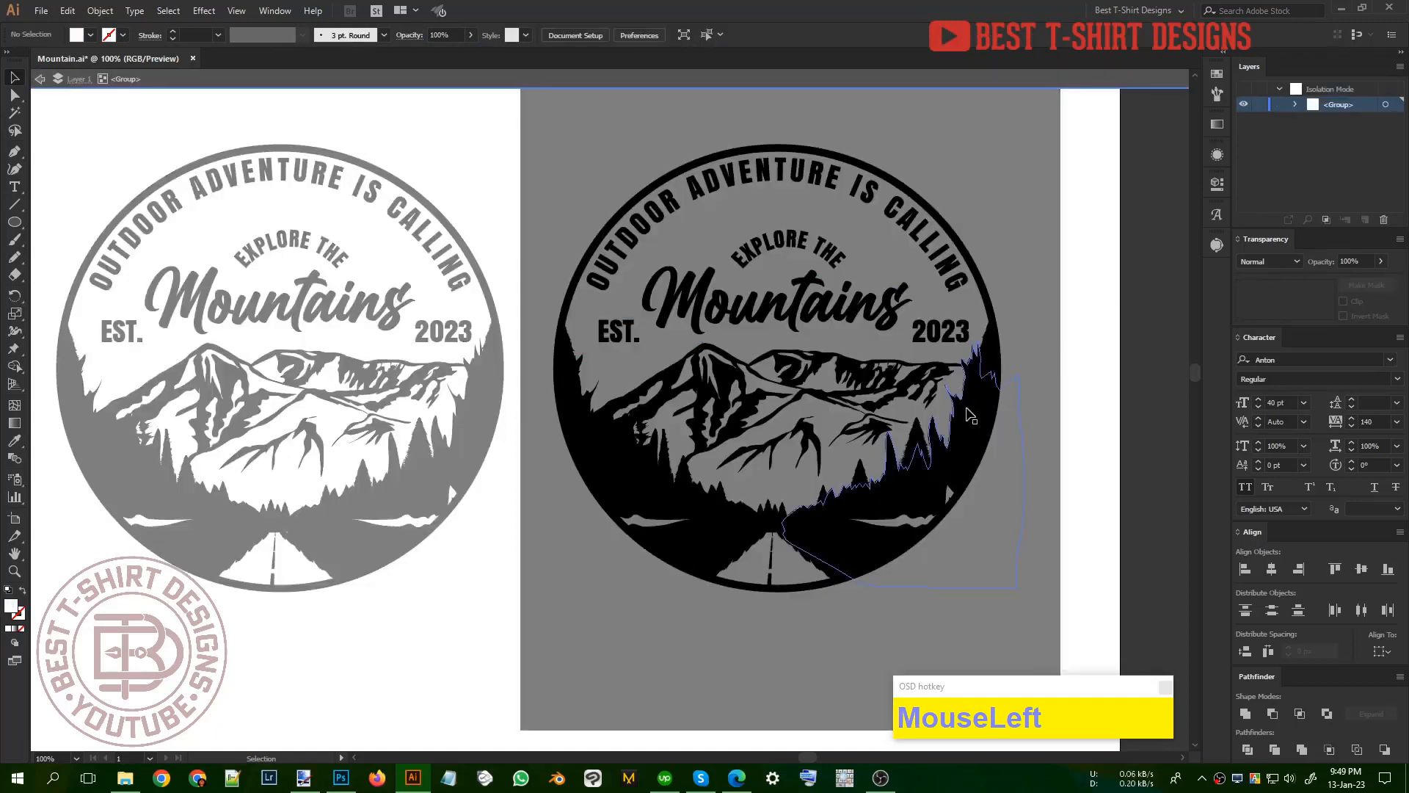
key("ctrl+b")
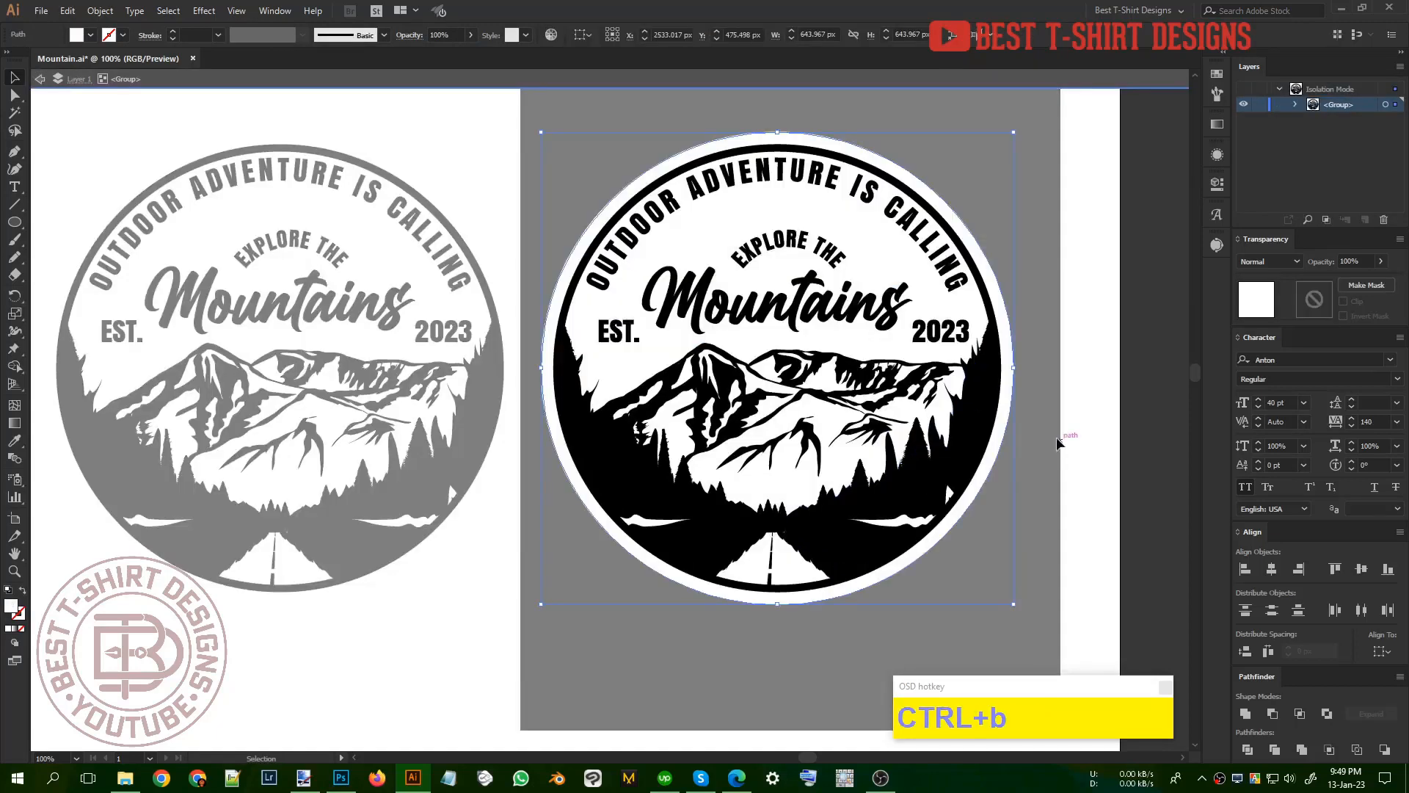
left_click_drag(1016, 368, 1010, 368)
double_click(1050, 420)
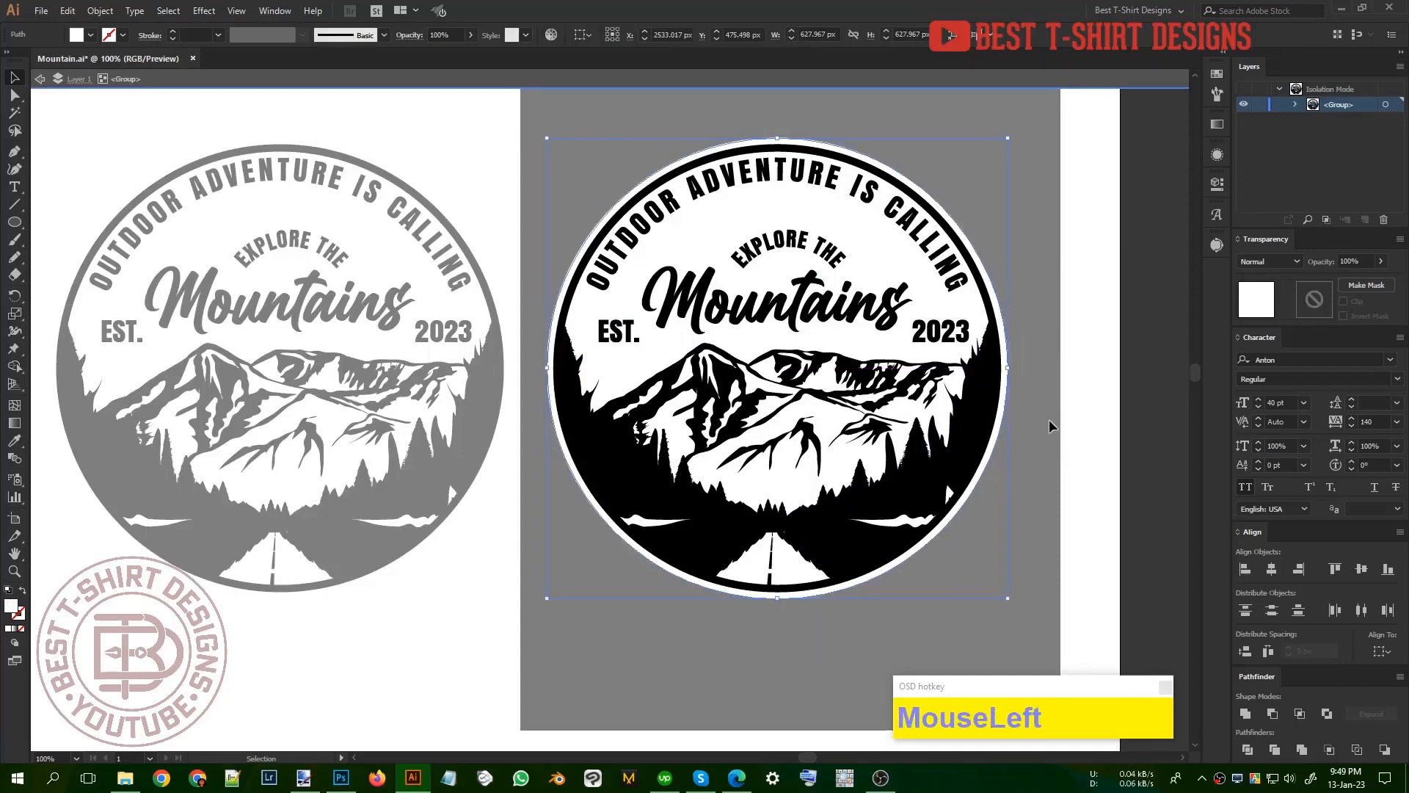
Step: Leave isolation mode, unlock the black background rectangle behind the duplicate badge, fill it with dark blue and lock it again
scroll(862, 446, "down", 1)
left_click(585, 549)
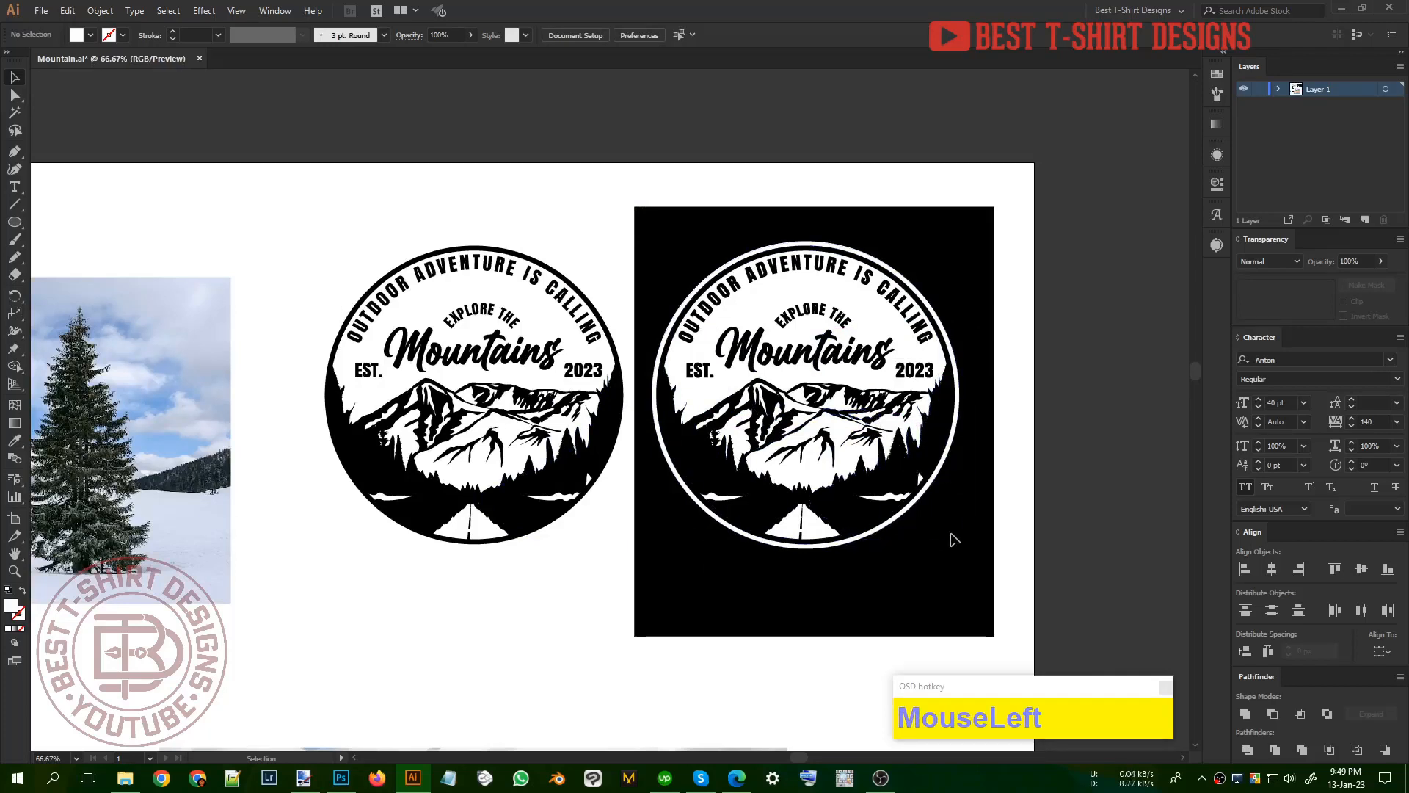
key("ctrl+alt+1")
left_click(1031, 530)
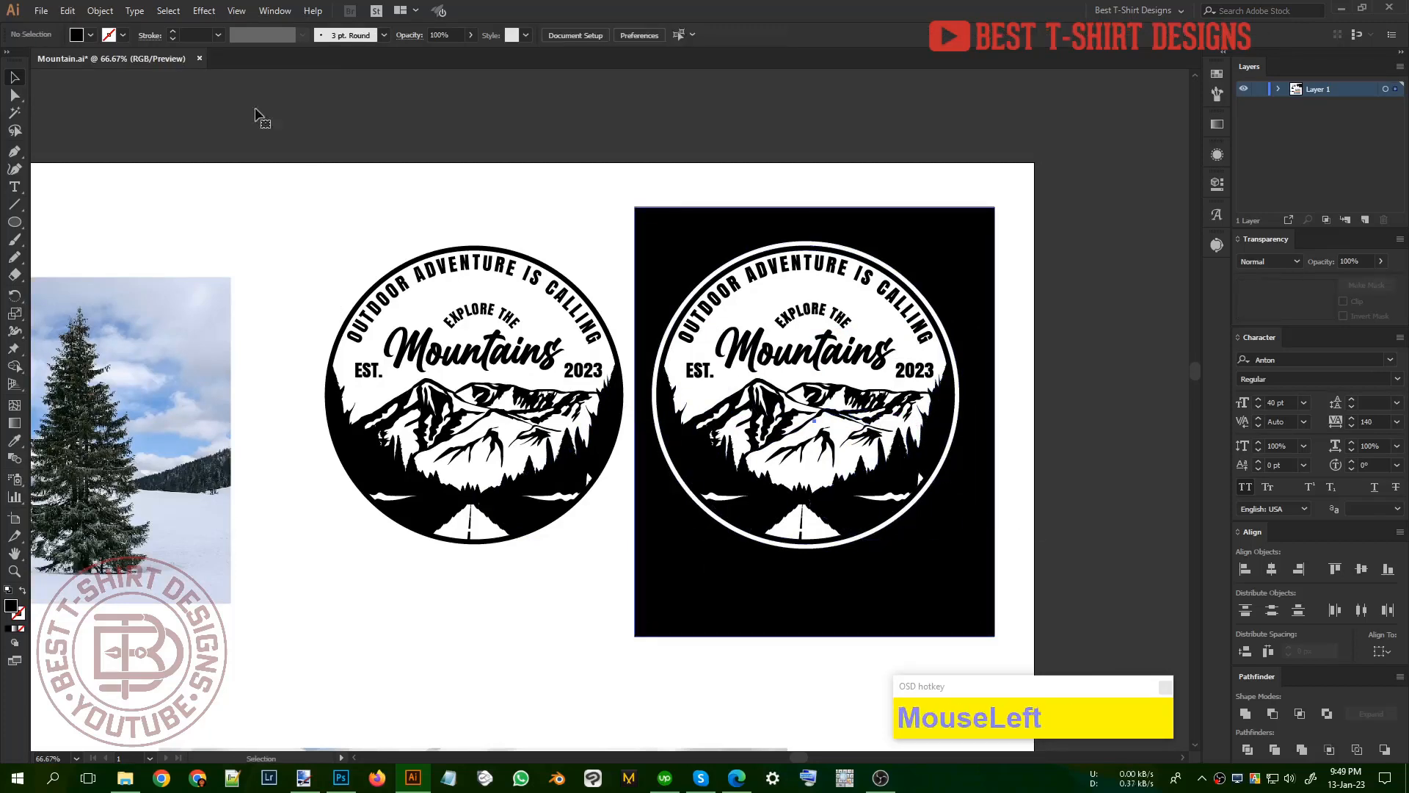
left_click(90, 34)
left_click(124, 71)
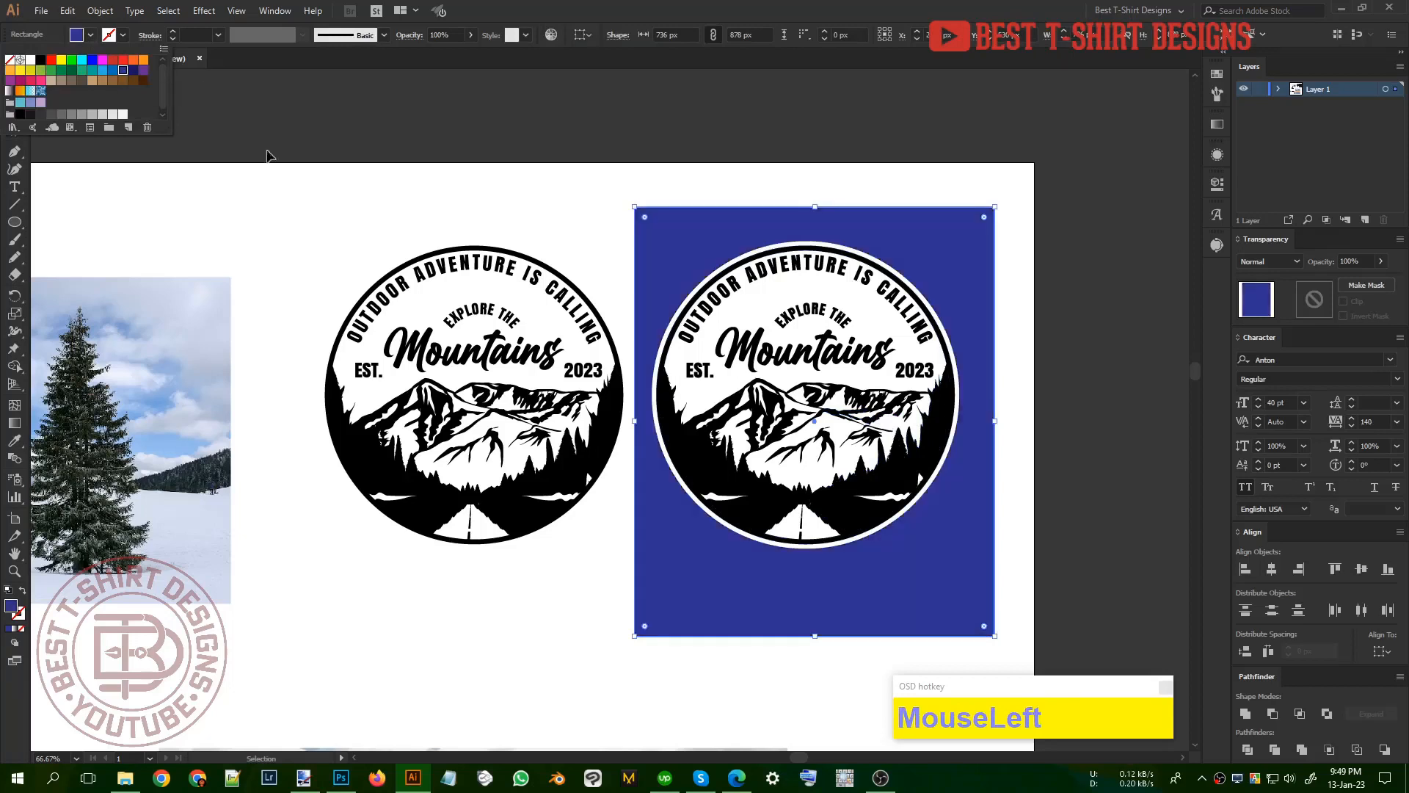
key("ctrl+1")
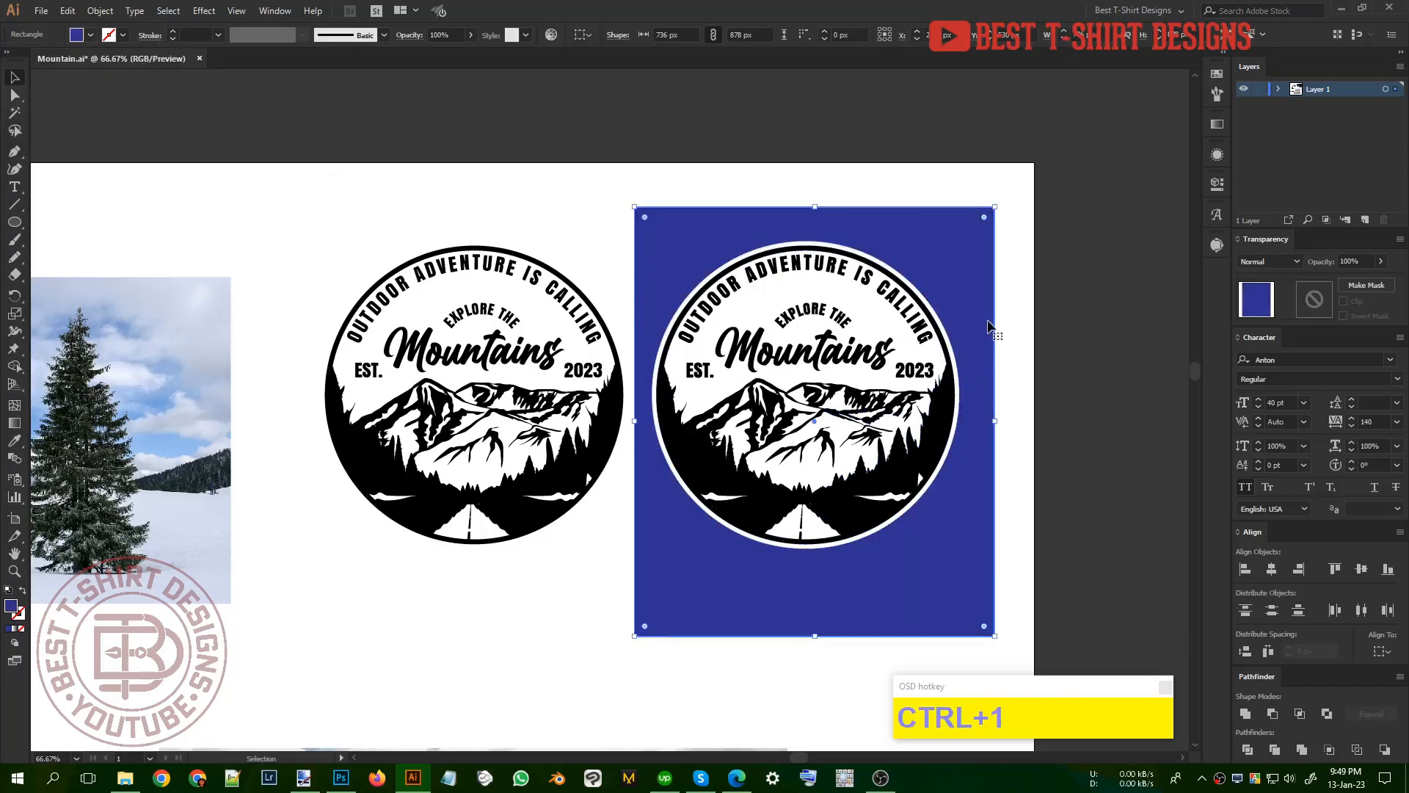
left_click(943, 418)
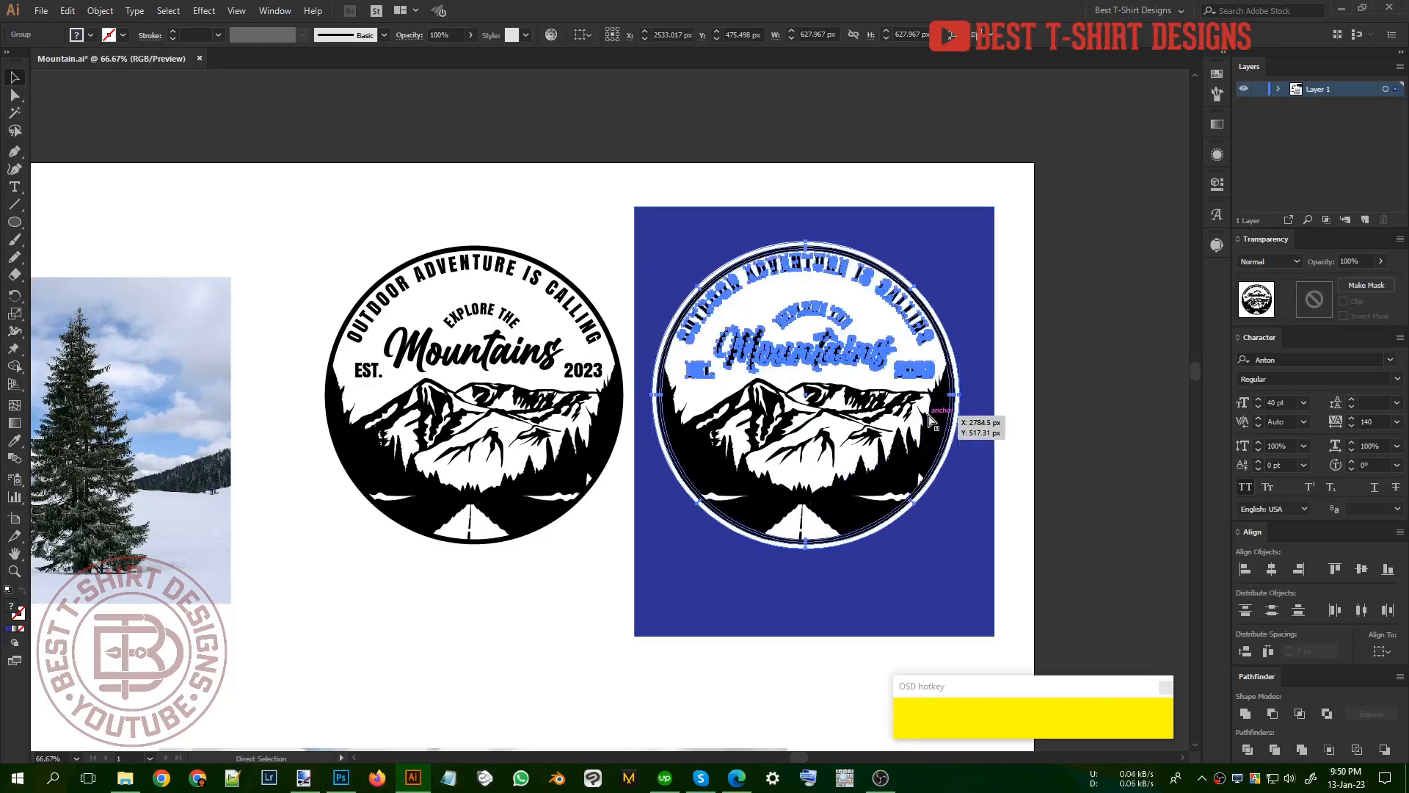
key("ctrl+x")
key("ctrl+z")
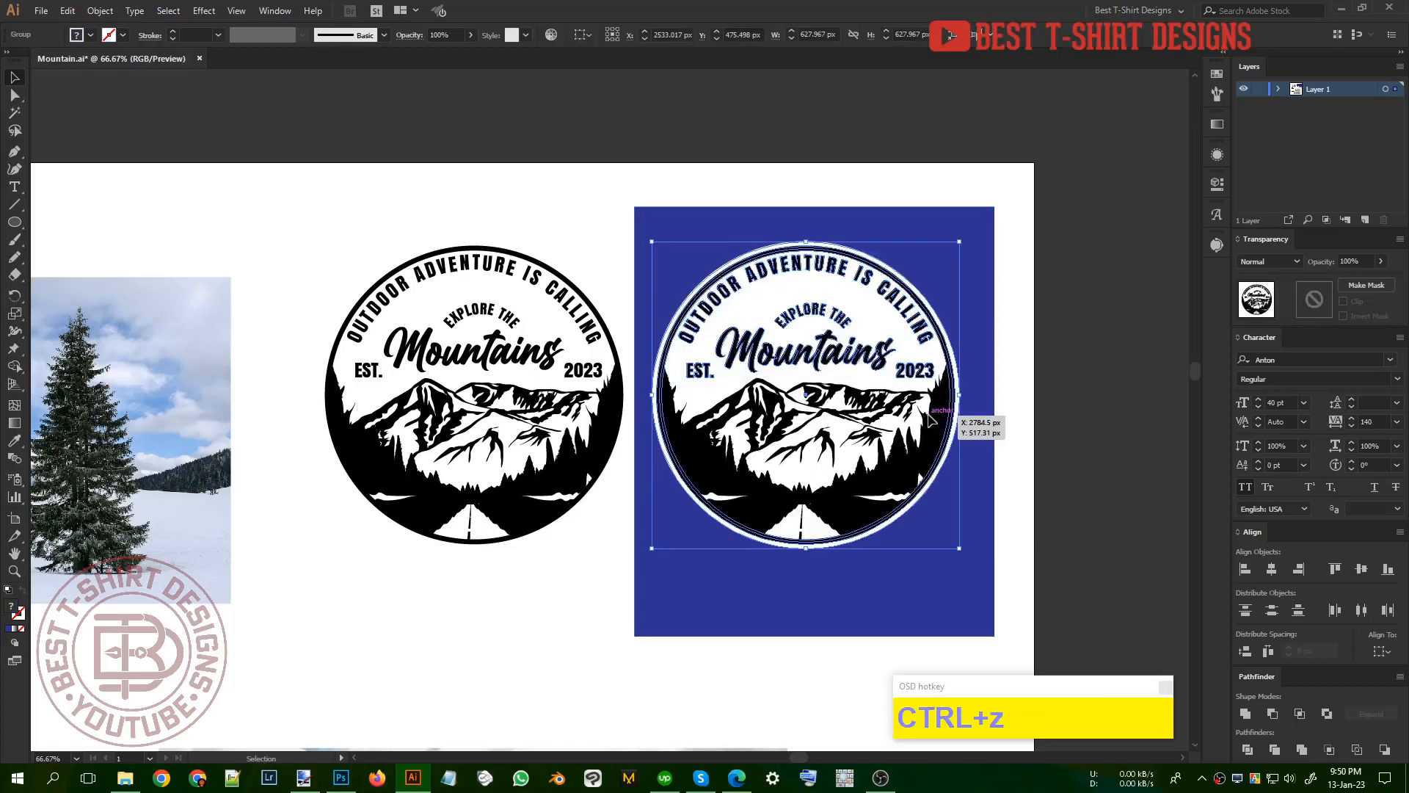
Step: Isolate the duplicate badge group and cut all its black lettering, ring and mountain artwork, leaving only the white circle
double_click(945, 420)
left_click(938, 425)
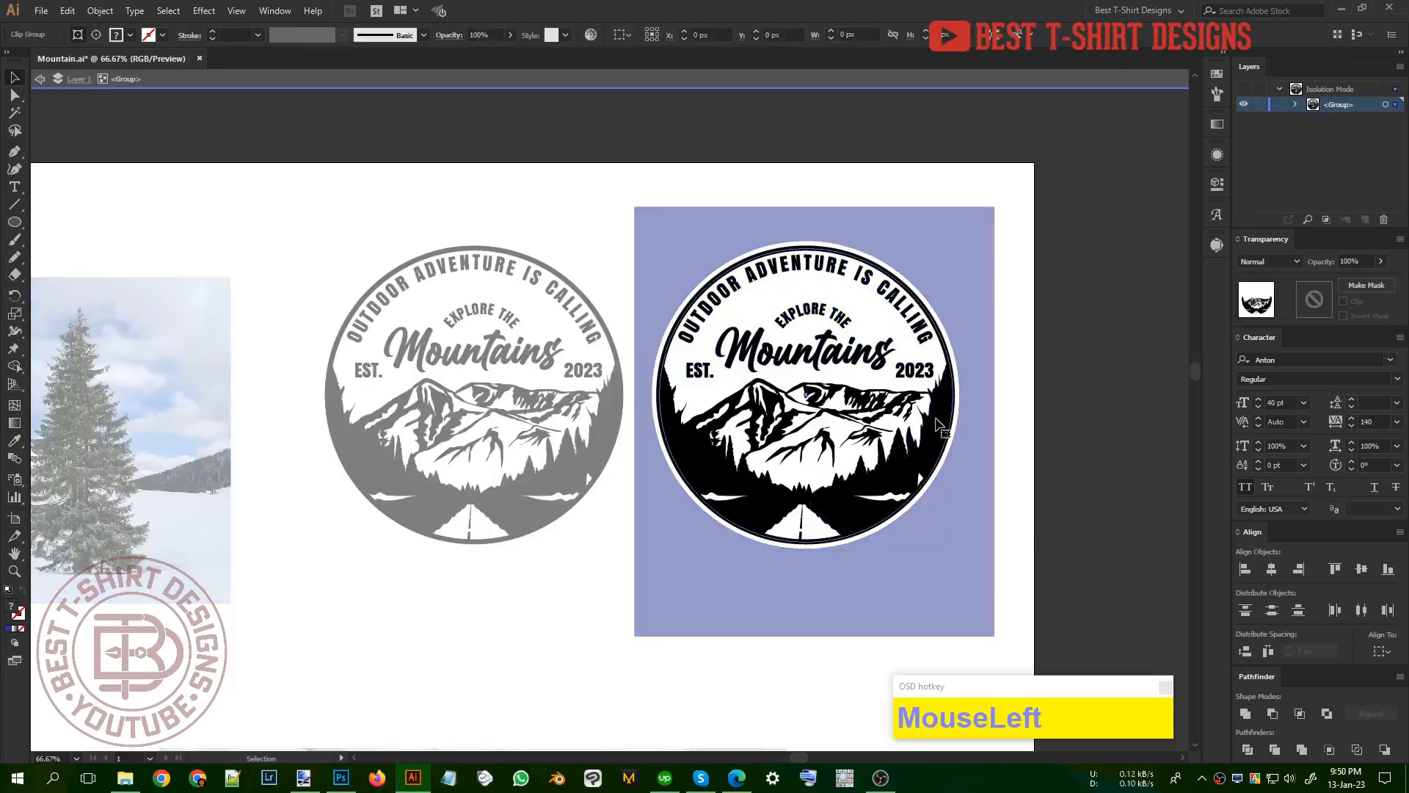
key("ctrl+x")
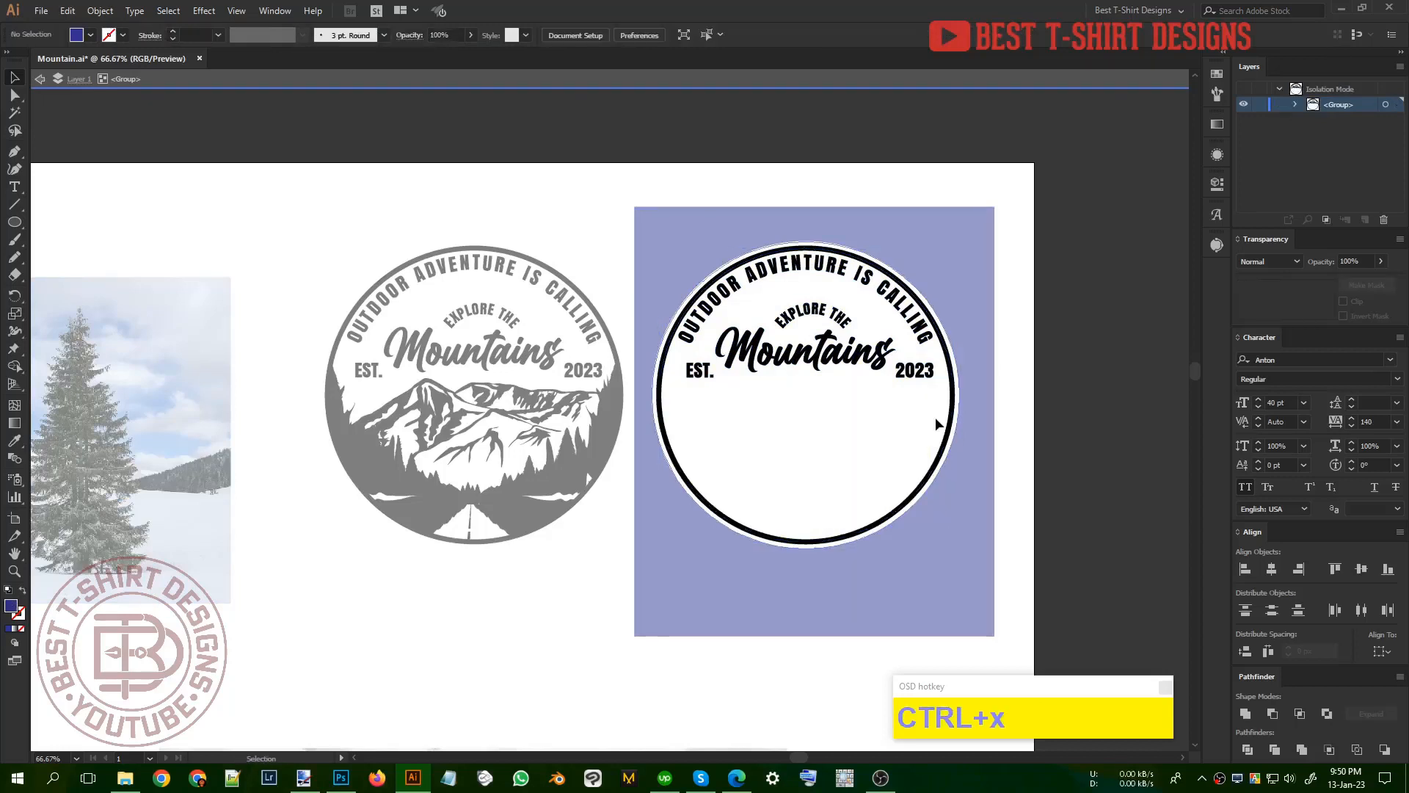
key("ctrl+z")
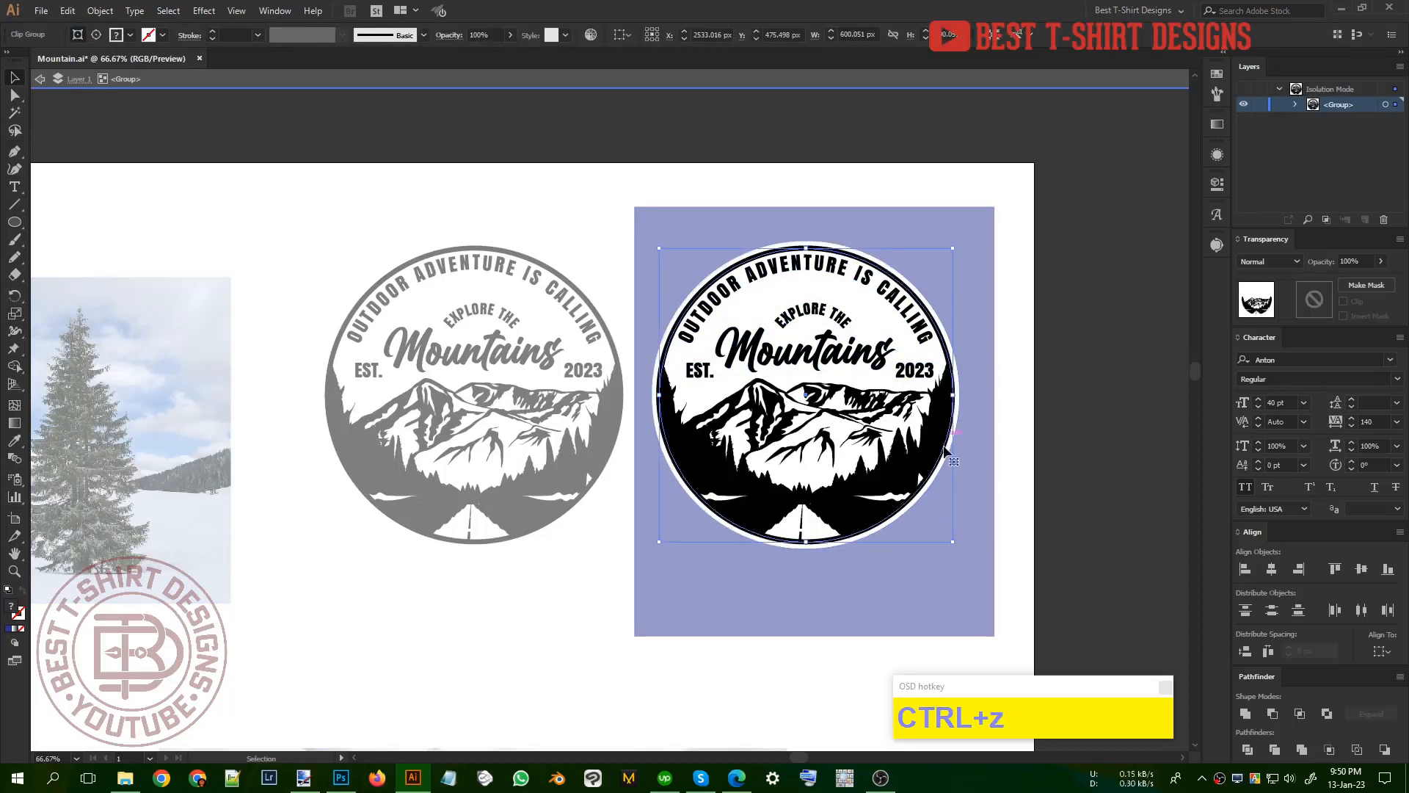
left_click_drag(987, 593, 641, 182)
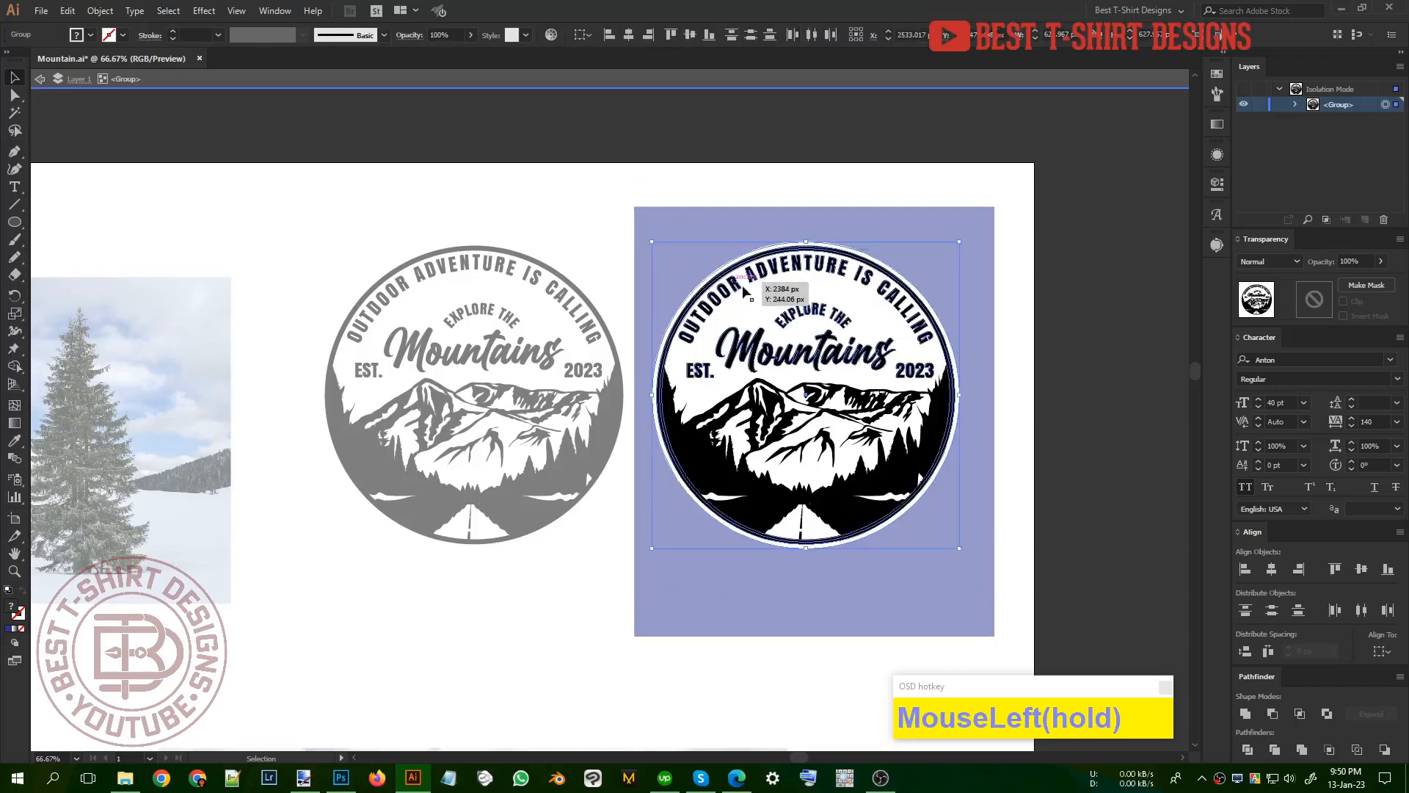
left_click(754, 292, "shift")
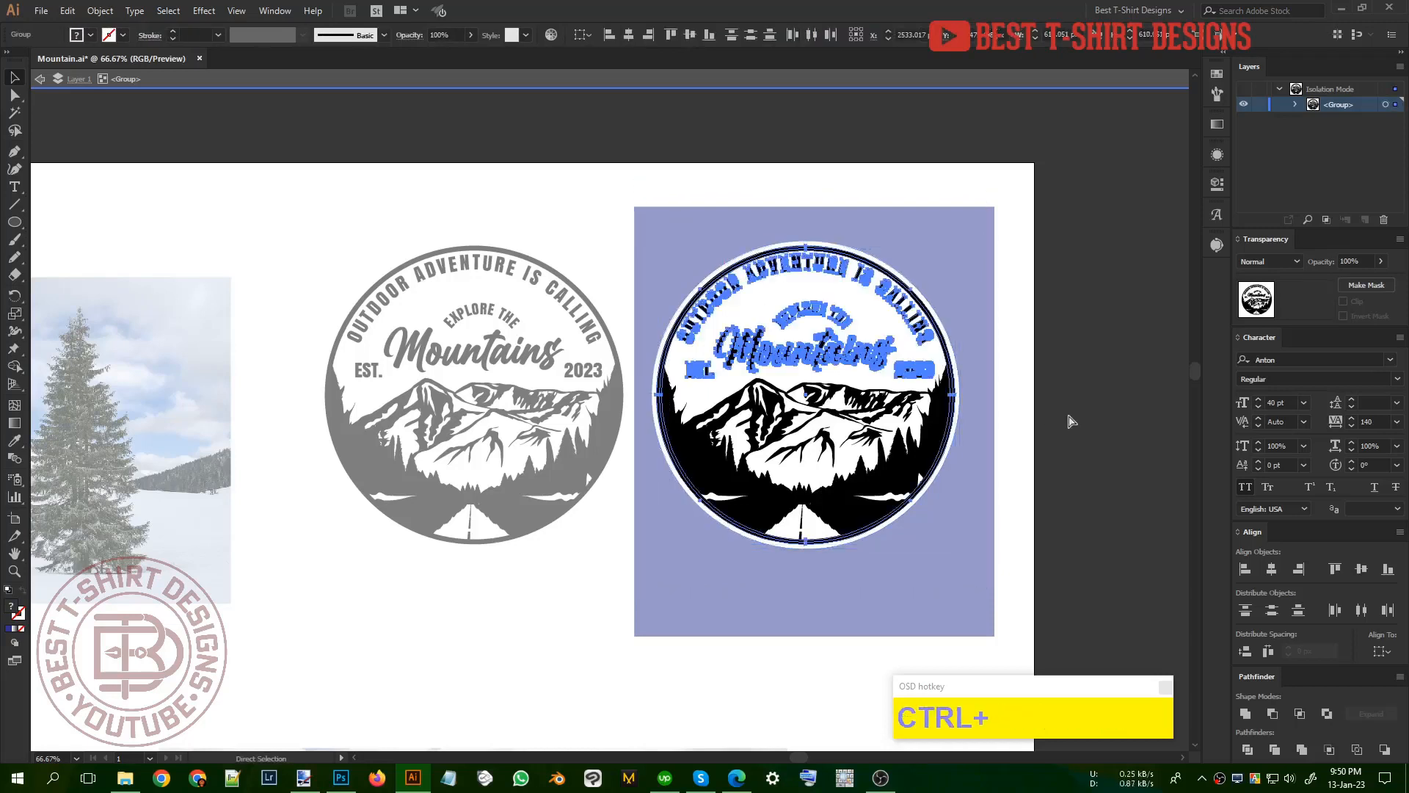
key("ctrl+x")
Step: Make an opacity mask on the white circle with Clip off and paste the cut artwork in place inside the mask
left_click(849, 396)
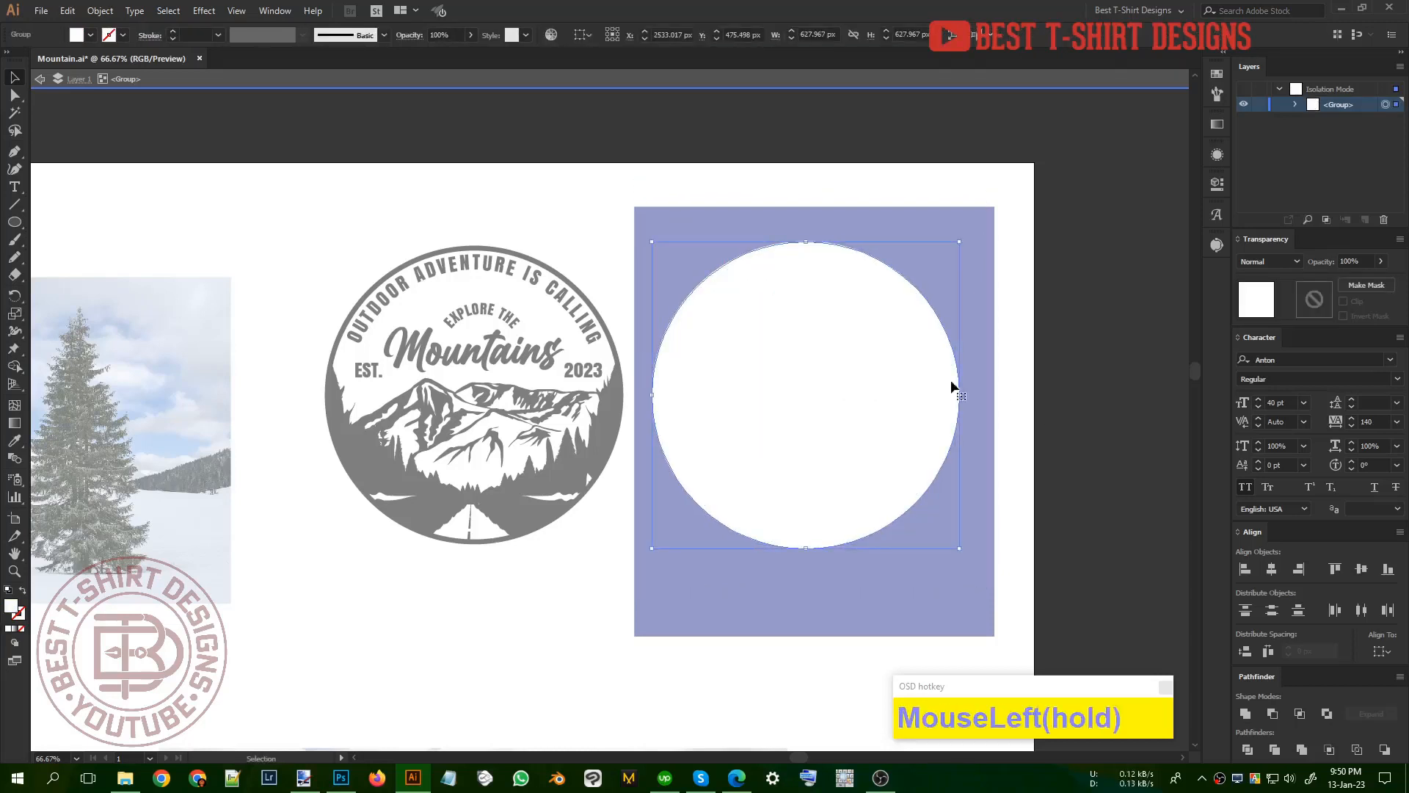
left_click(1306, 297)
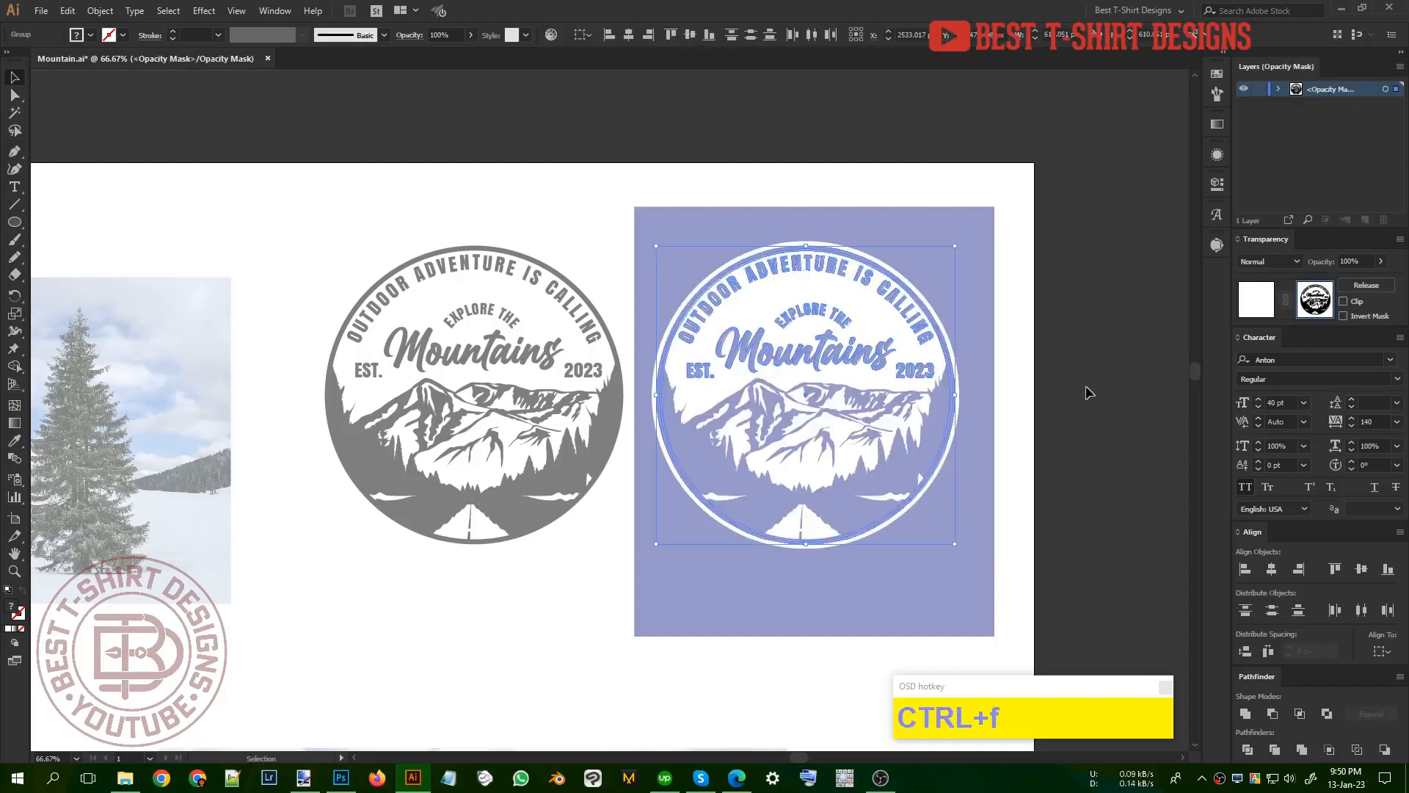
Step: Select all the black artwork inside the opacity mask with the Magic Wand and fill it with the black swatch
left_click(1217, 74)
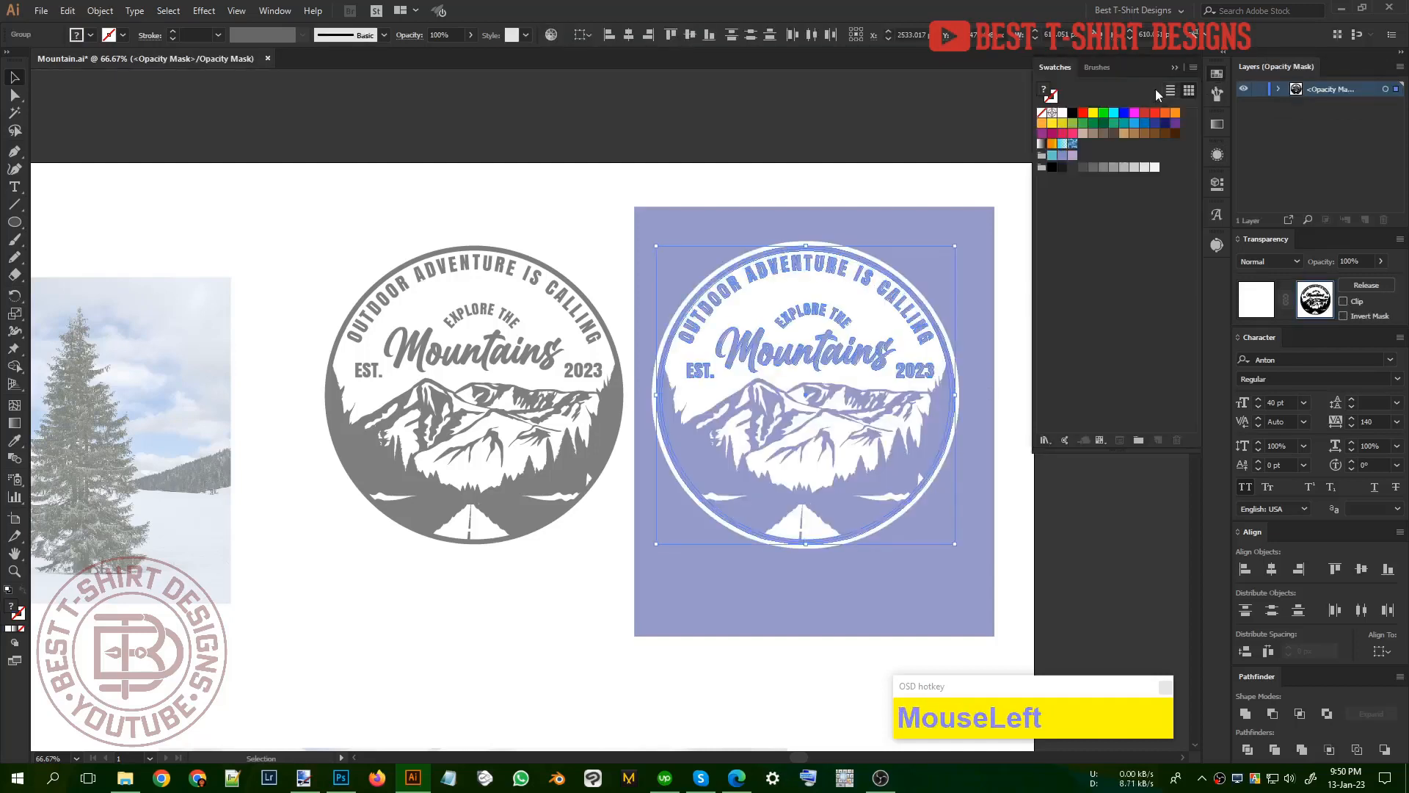
left_click(1072, 114)
key("ctrl+z")
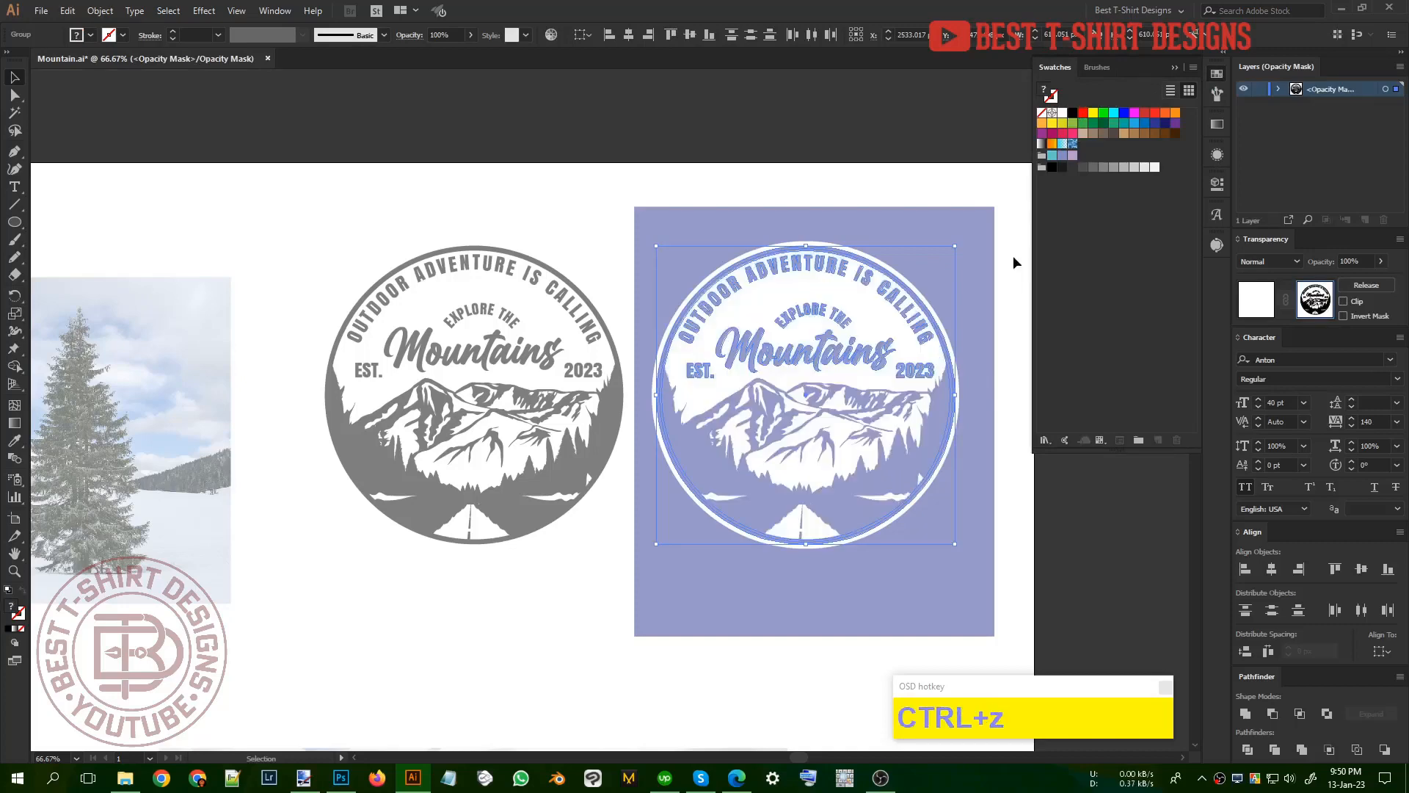
key("y")
left_click(899, 394)
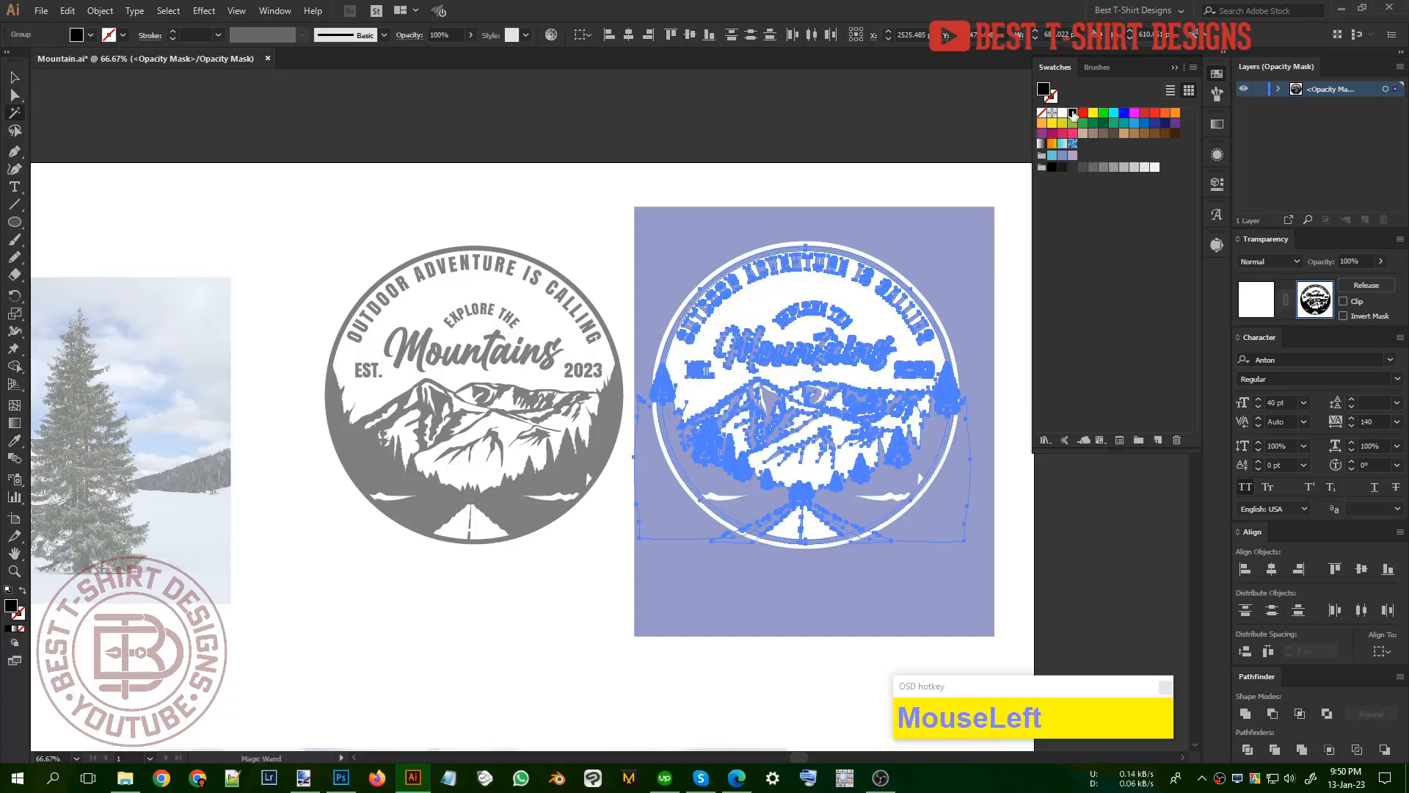
Step: Return from mask editing to the white circle's artwork and leave isolation mode
left_click(1261, 314)
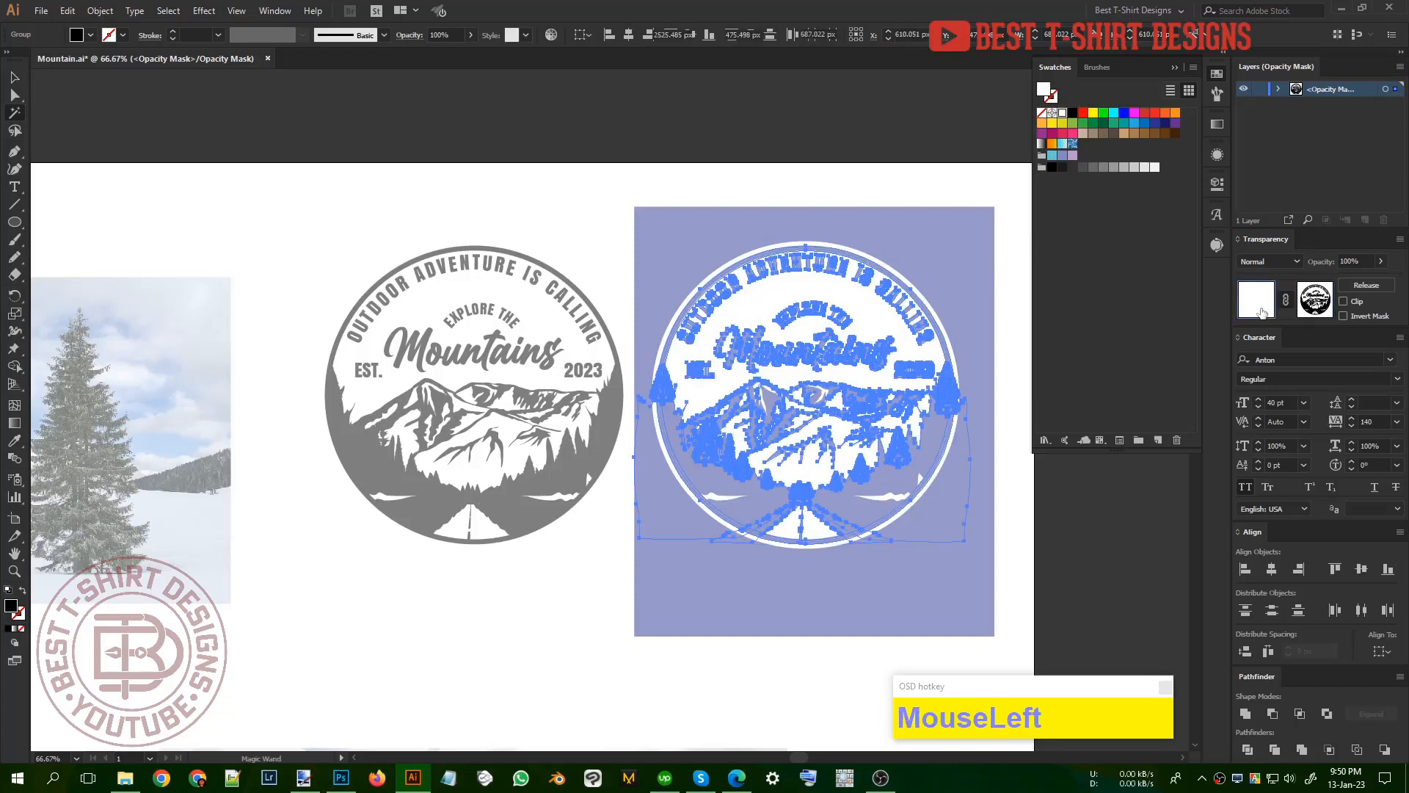
key("v")
double_click(1003, 369)
left_click_drag(980, 448, 902, 438)
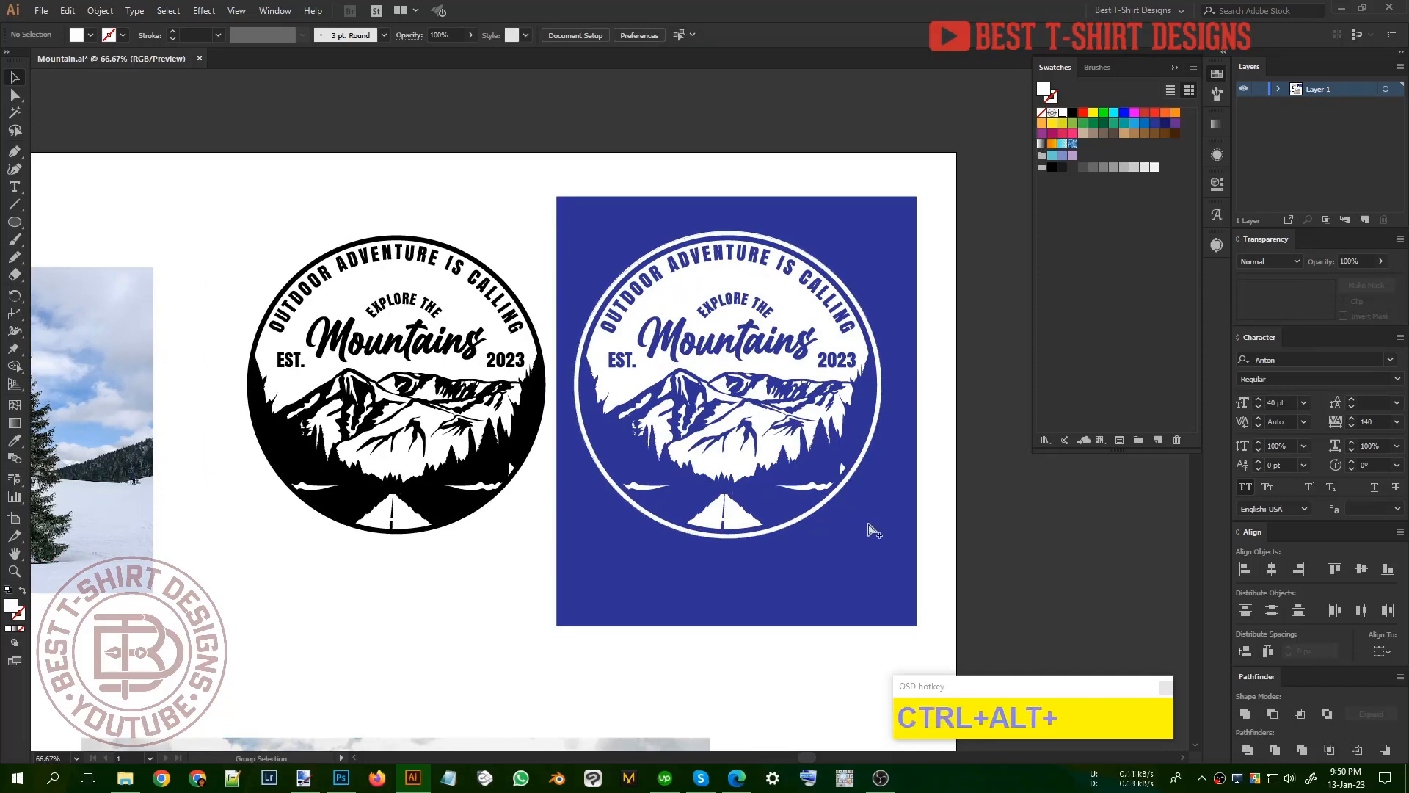
Step: Unlock the background rectangle behind the knocked-out badge, fill it with red and deselect it
key("ctrl+alt+1")
left_click(908, 520)
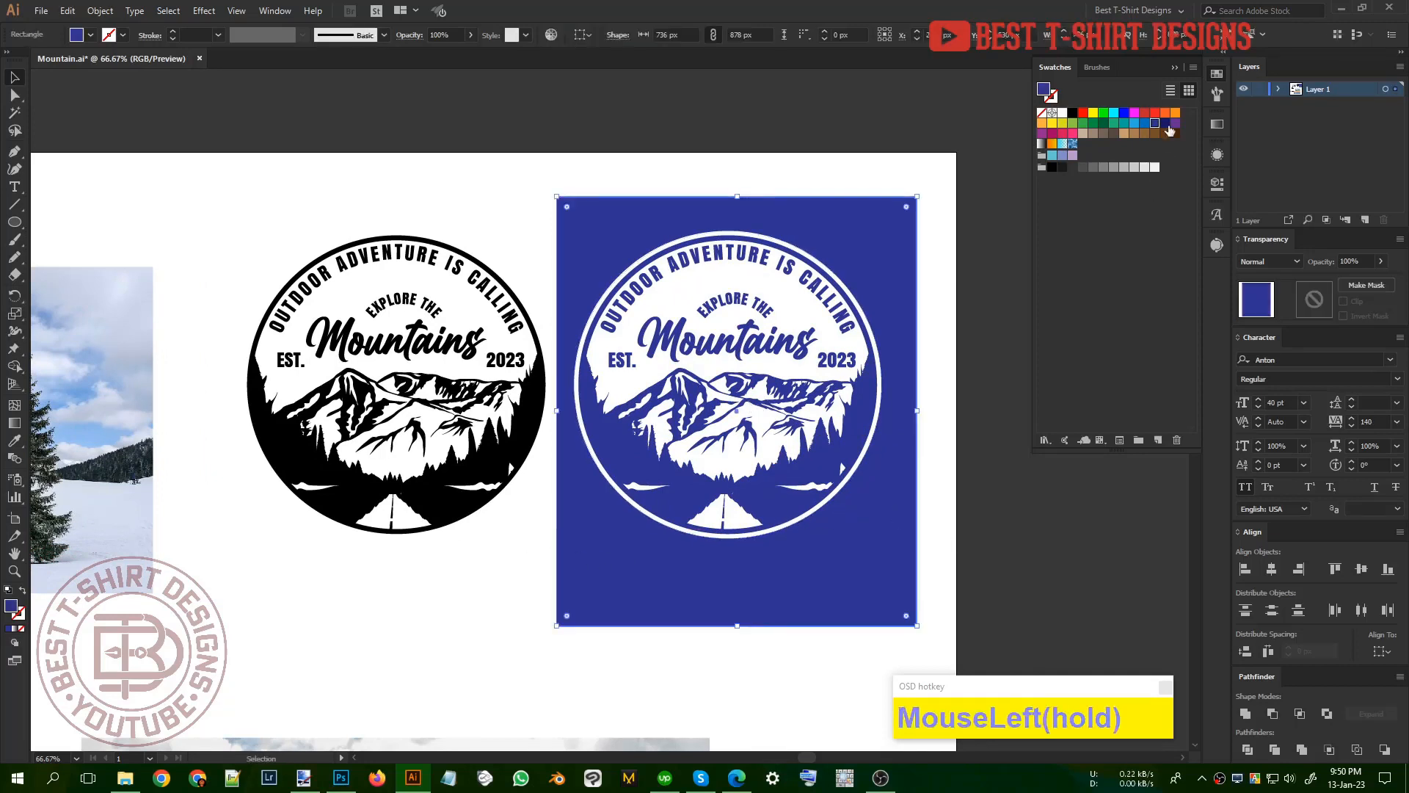
left_click(1144, 113)
left_click(969, 409)
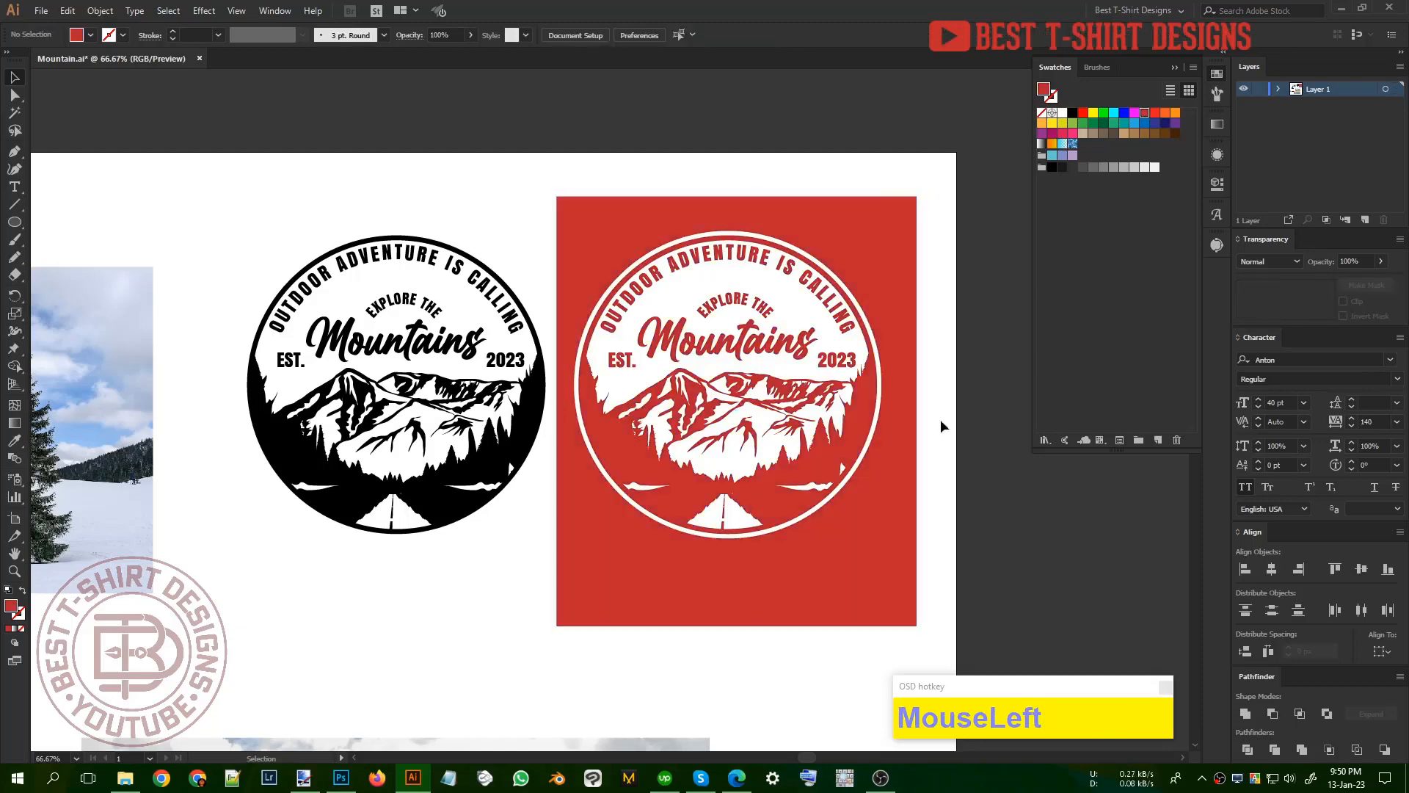
Step: Examine the black badge and the knocked-out badge side by side, up close and as a whole
scroll(943, 424, "up", 1)
left_click(1212, 75)
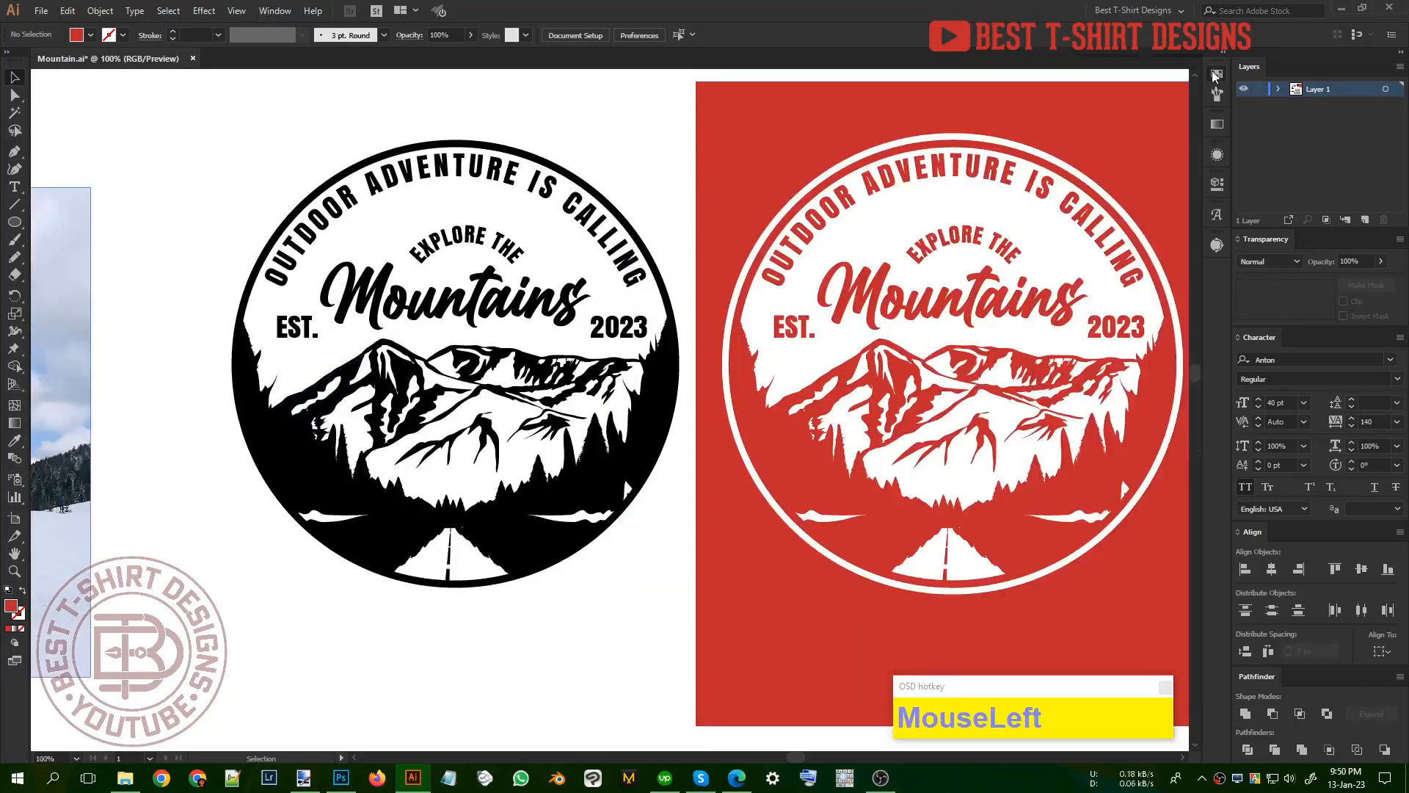
scroll(655, 546, "down", 1)
scroll(654, 546, "up", 1)
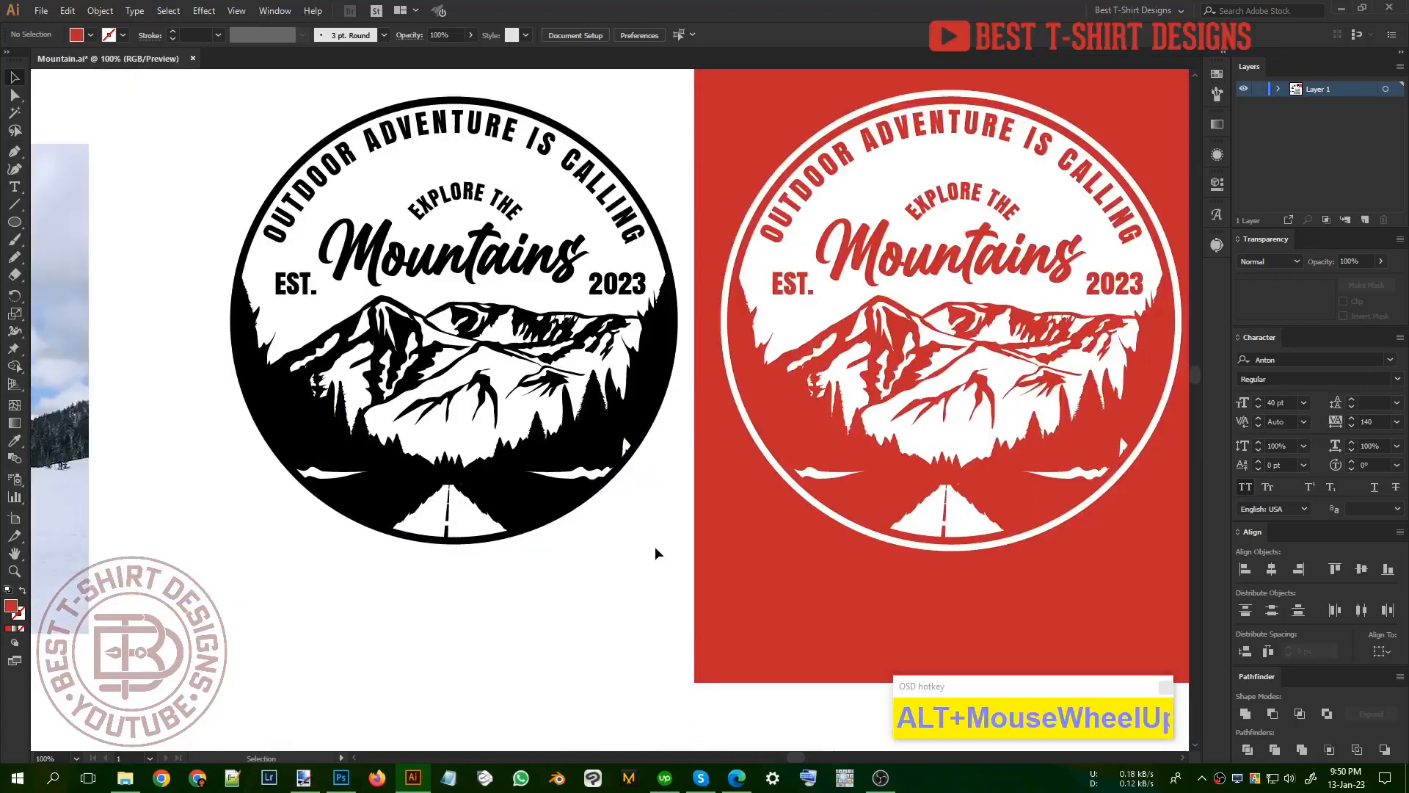
left_click(654, 546)
scroll(655, 546, "down", 1)
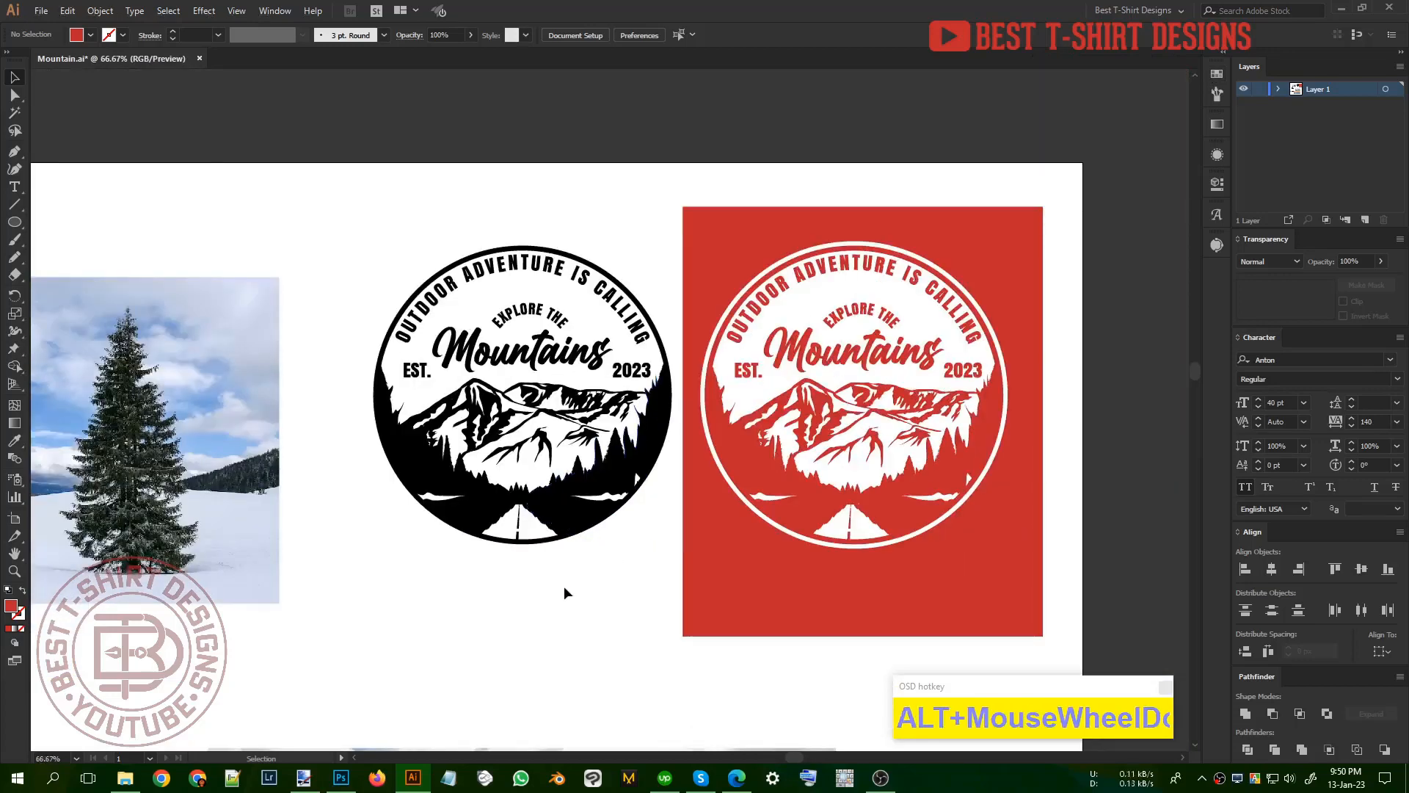
left_click_drag(351, 235, 1030, 581)
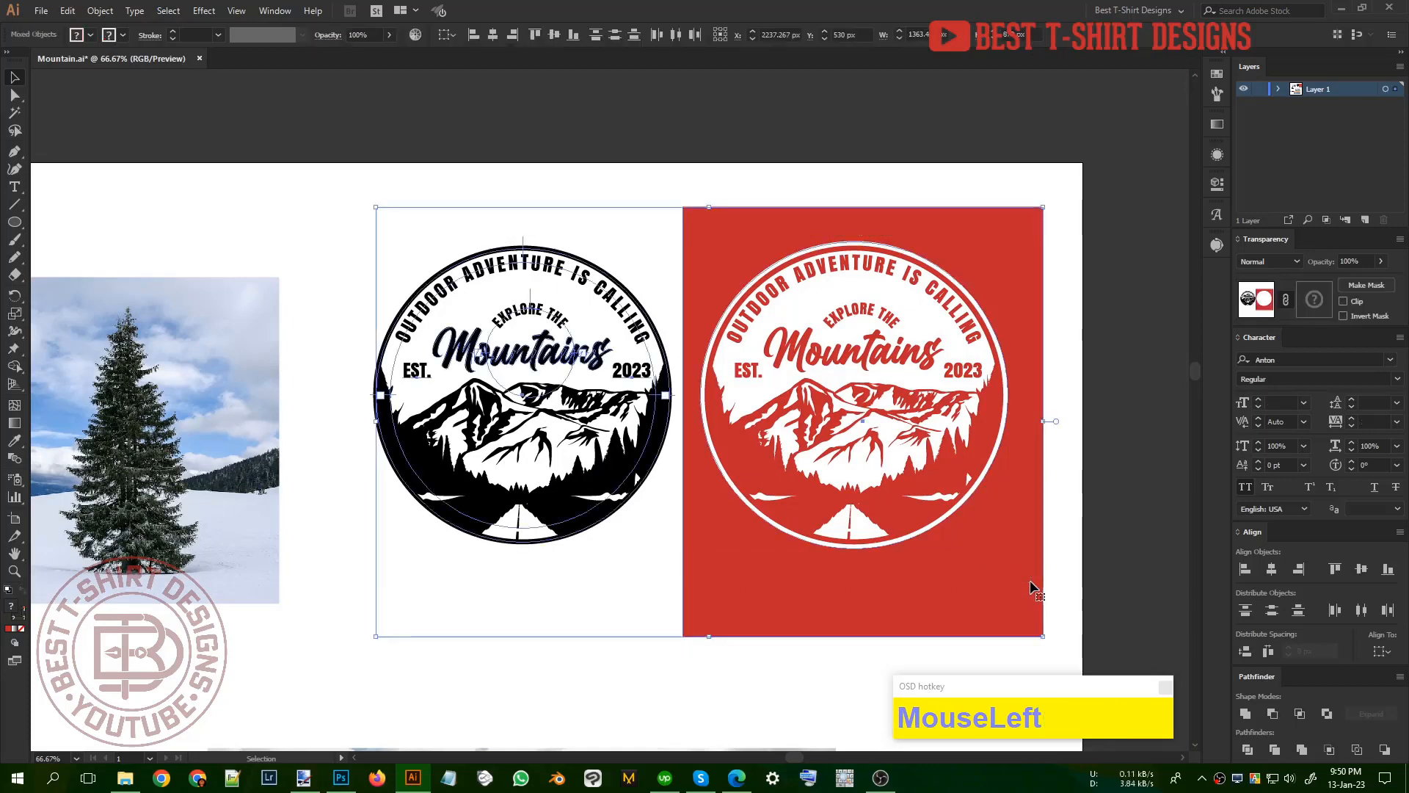
left_click(1085, 585)
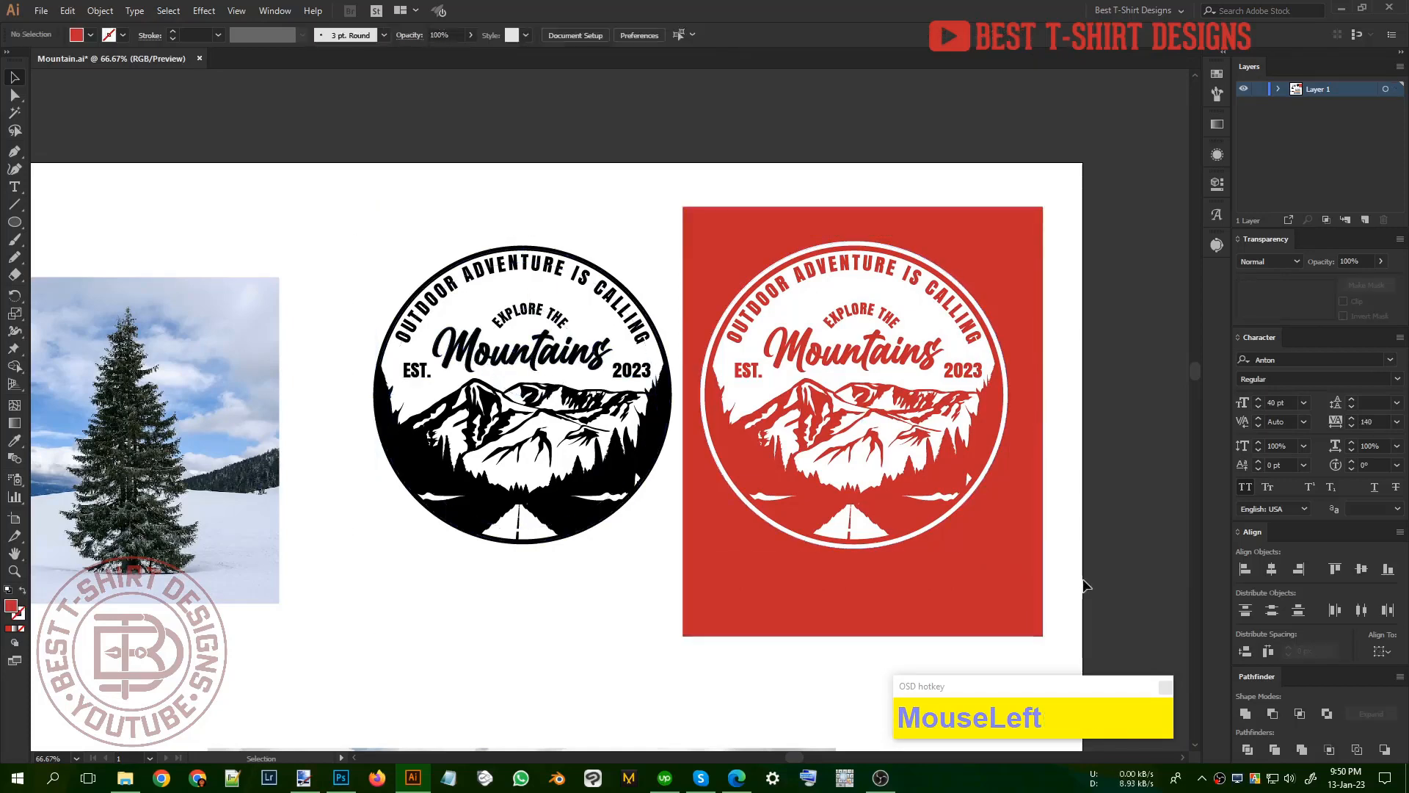